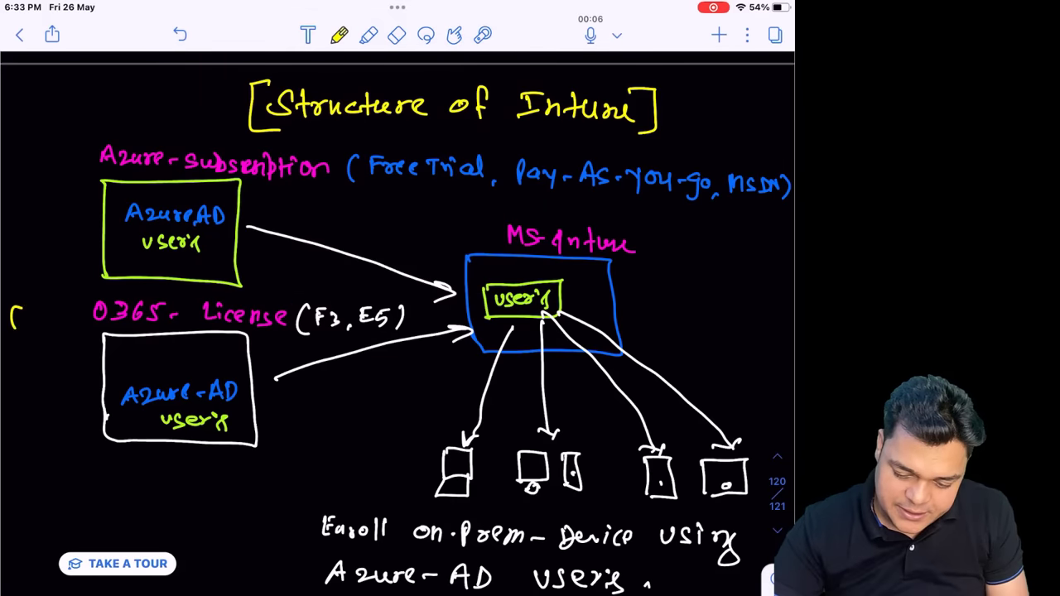
# Step: Handwrite a yellow 'OR' between the two Azure AD user boxes, left of the O365 License line
pyautogui.moveTo(40, 283)
pyautogui.mouseDown()
pyautogui.moveTo(42, 296)
pyautogui.moveTo(79, 280)
pyautogui.mouseUp()
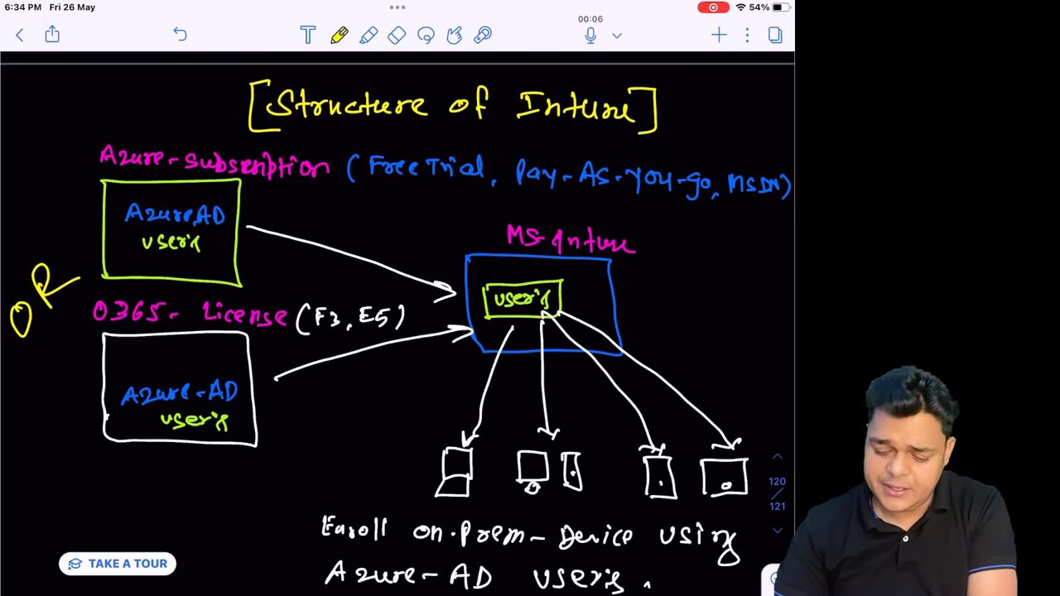
pyautogui.scroll(3, 398, 331)
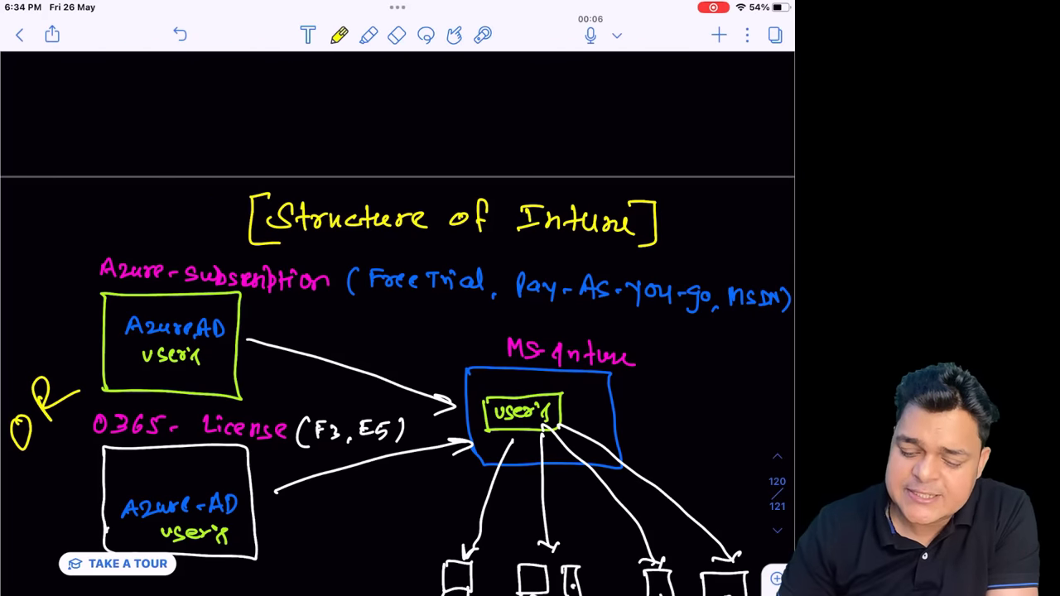
pyautogui.scroll(-10, 398, 331)
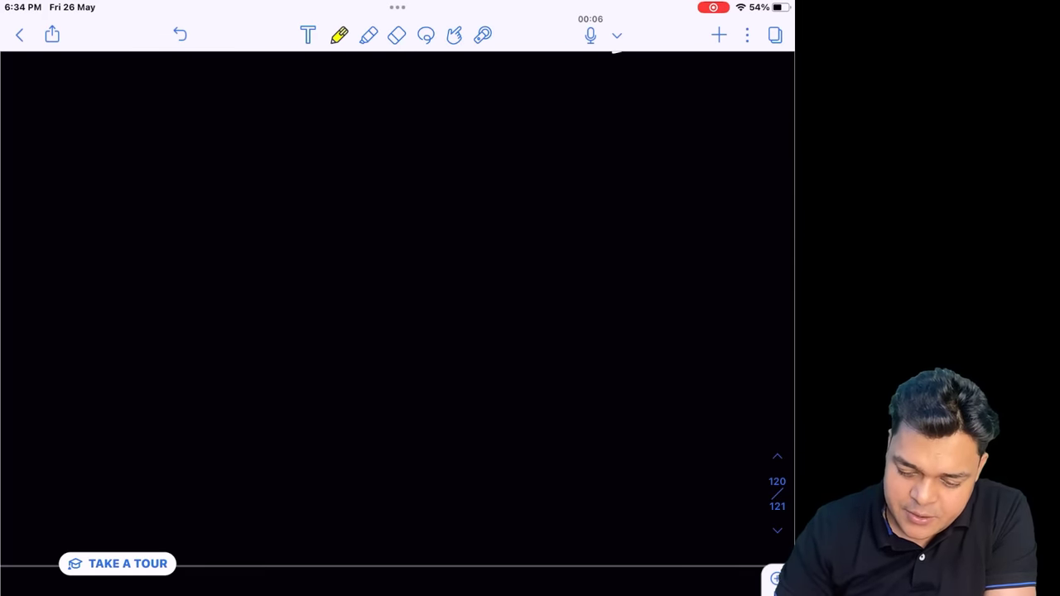
pyautogui.click(338, 34)
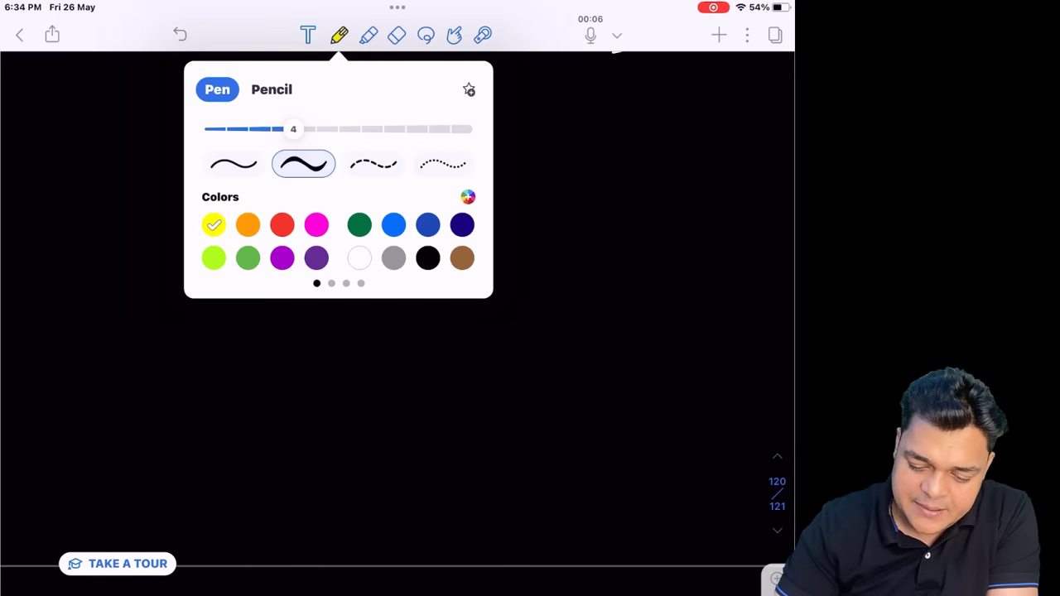
pyautogui.scroll(10, 398, 332)
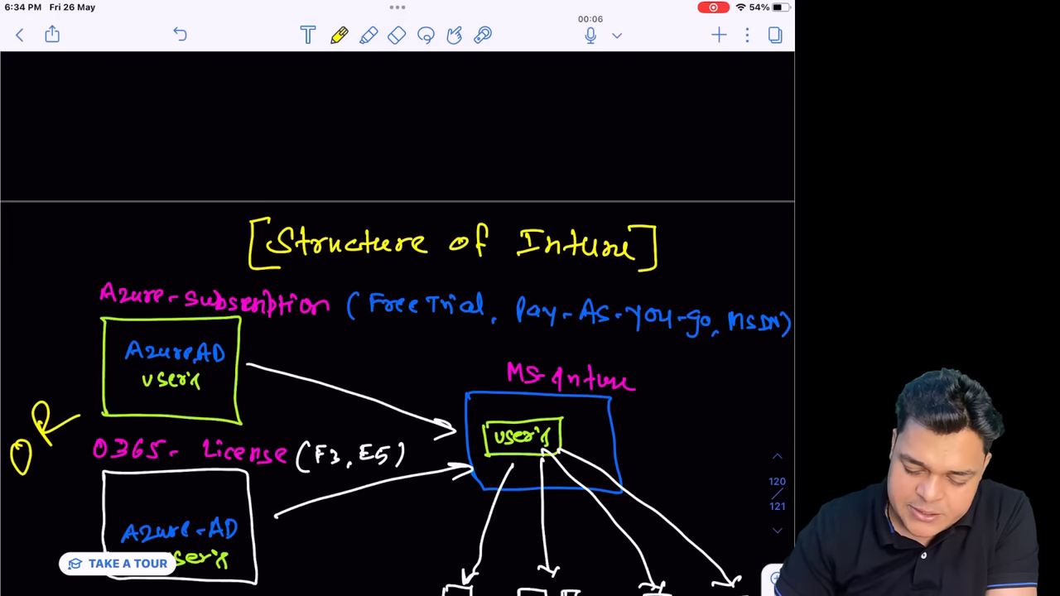
pyautogui.scroll(-10, 397, 331)
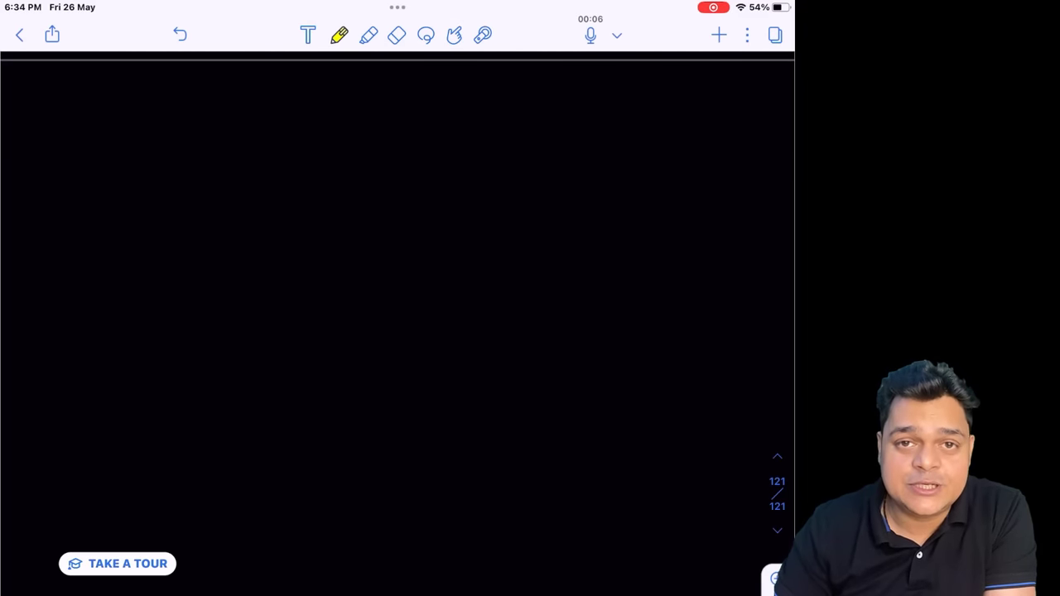
# Step: Write the bracketed yellow heading 'Prerequisite to setup Intune' on the blank page
pyautogui.moveTo(308, 93)
pyautogui.mouseDown()
pyautogui.moveTo(306, 121)
pyautogui.moveTo(310, 106)
pyautogui.moveTo(437, 109)
pyautogui.moveTo(449, 123)
pyautogui.moveTo(503, 115)
pyautogui.mouseUp()
pyautogui.moveTo(518, 91)
pyautogui.mouseDown()
pyautogui.moveTo(517, 124)
pyautogui.moveTo(519, 106)
pyautogui.mouseUp()
pyautogui.moveTo(535, 106); pyautogui.dragTo(568, 120)
pyautogui.moveTo(584, 111); pyautogui.dragTo(625, 108)
pyautogui.moveTo(618, 106)
pyautogui.mouseDown()
pyautogui.moveTo(644, 112)
pyautogui.moveTo(644, 124)
pyautogui.mouseUp()
pyautogui.moveTo(644, 106); pyautogui.dragTo(688, 118)
pyautogui.moveTo(673, 98); pyautogui.dragTo(706, 114)
pyautogui.moveTo(716, 93)
pyautogui.mouseDown()
pyautogui.moveTo(716, 120)
pyautogui.moveTo(728, 105)
pyautogui.mouseUp()
pyautogui.moveTo(724, 105); pyautogui.dragTo(747, 116)
pyautogui.moveTo(747, 118)
pyautogui.mouseDown()
pyautogui.moveTo(760, 112)
pyautogui.moveTo(770, 133)
pyautogui.mouseUp()
pyautogui.moveTo(302, 81); pyautogui.dragTo(286, 137)
# Step: In white ink, write item 1, '1. MS-Azure subscription', with 'or' beneath it
pyautogui.click(340, 35)
pyautogui.click(339, 35)
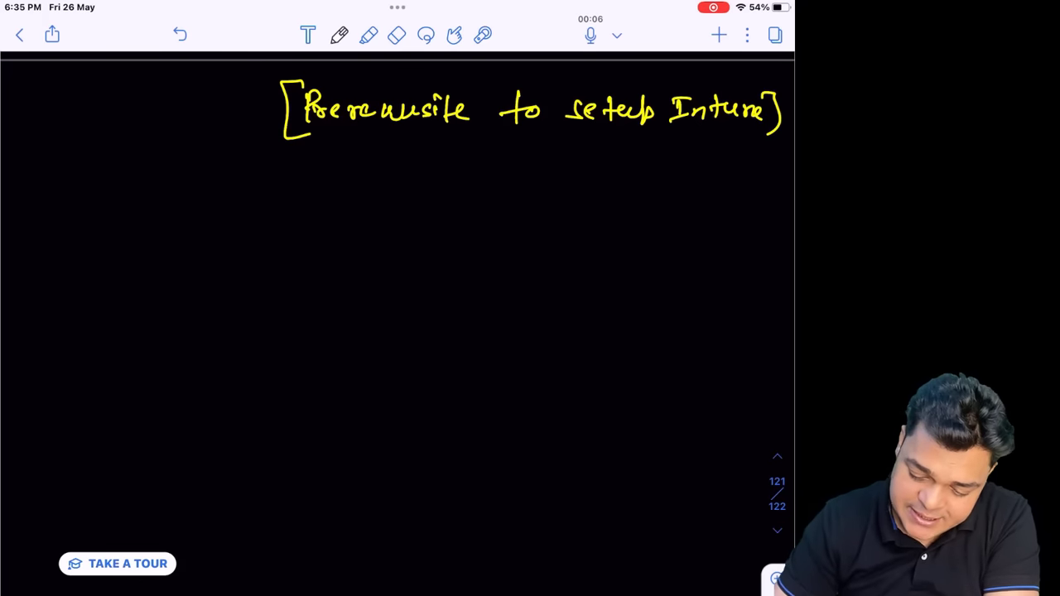
pyautogui.click(87, 195)
pyautogui.moveTo(72, 183)
pyautogui.mouseDown()
pyautogui.moveTo(73, 199)
pyautogui.moveTo(131, 181)
pyautogui.moveTo(134, 197)
pyautogui.mouseUp()
pyautogui.moveTo(148, 180)
pyautogui.mouseDown()
pyautogui.moveTo(138, 195)
pyautogui.moveTo(158, 190)
pyautogui.mouseUp()
pyautogui.moveTo(190, 199)
pyautogui.mouseDown()
pyautogui.moveTo(199, 181)
pyautogui.moveTo(206, 199)
pyautogui.mouseUp()
pyautogui.moveTo(207, 189); pyautogui.dragTo(227, 201)
pyautogui.moveTo(228, 191); pyautogui.dragTo(253, 190)
pyautogui.moveTo(255, 195); pyautogui.dragTo(370, 211)
pyautogui.moveTo(386, 197)
pyautogui.mouseDown()
pyautogui.moveTo(379, 209)
pyautogui.moveTo(393, 197)
pyautogui.mouseUp()
pyautogui.moveTo(395, 199); pyautogui.dragTo(404, 217)
pyautogui.moveTo(404, 200); pyautogui.dragTo(432, 194)
pyautogui.moveTo(428, 192)
pyautogui.mouseDown()
pyautogui.moveTo(424, 211)
pyautogui.moveTo(445, 200)
pyautogui.mouseUp()
pyautogui.moveTo(457, 207)
pyautogui.mouseDown()
pyautogui.moveTo(472, 199)
pyautogui.moveTo(597, 219)
pyautogui.mouseUp()
pyautogui.moveTo(313, 242); pyautogui.dragTo(342, 245)
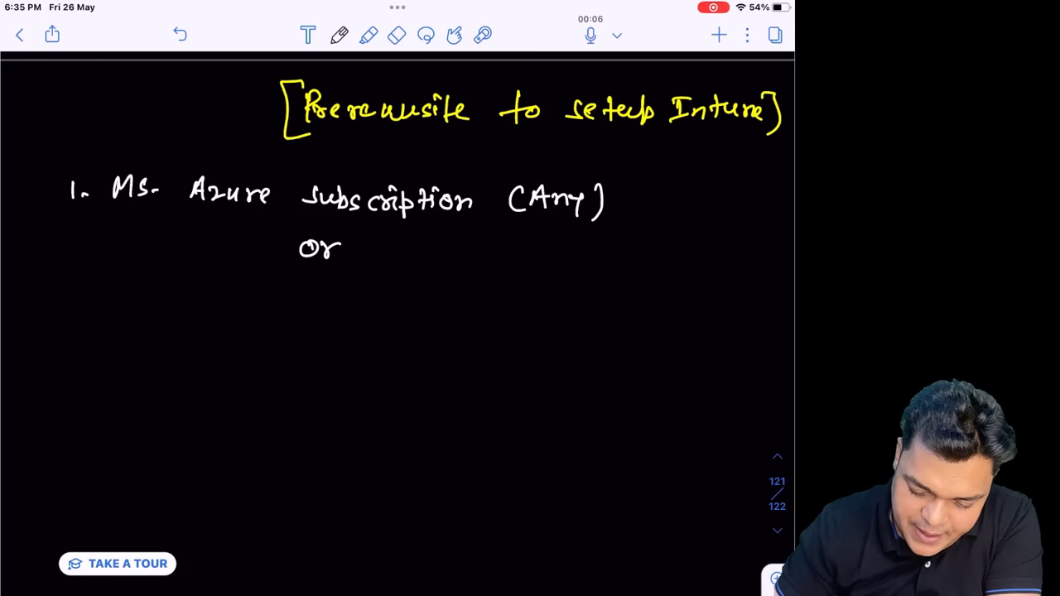
# Step: Write 'MS-Office 365 (License)' as the alternative on the next line
pyautogui.moveTo(156, 308); pyautogui.dragTo(217, 303)
pyautogui.moveTo(259, 304)
pyautogui.mouseDown()
pyautogui.moveTo(295, 283)
pyautogui.moveTo(303, 297)
pyautogui.mouseUp()
pyautogui.moveTo(302, 311); pyautogui.dragTo(312, 285)
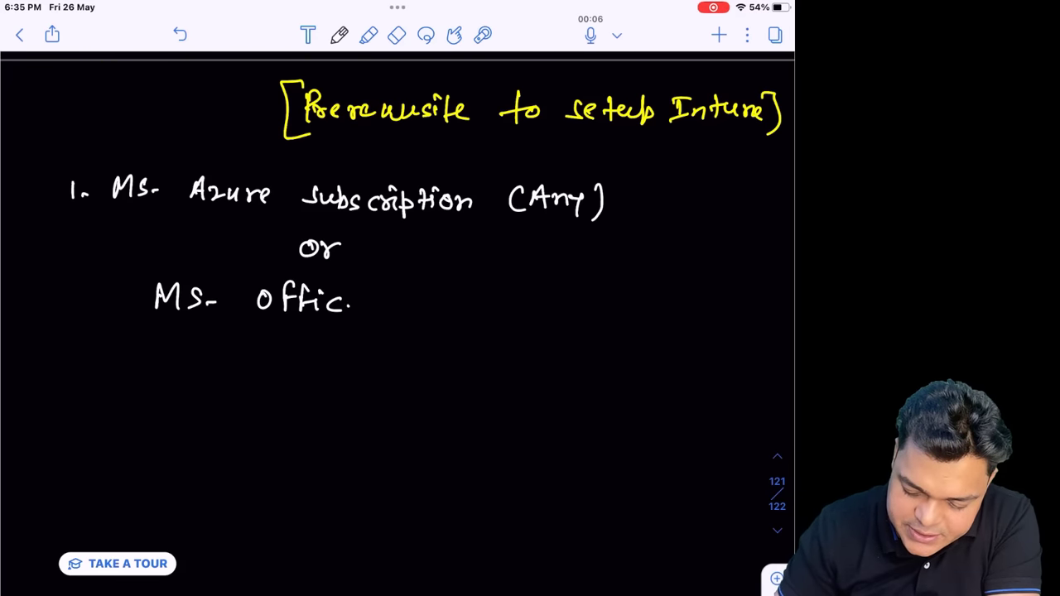
pyautogui.moveTo(386, 295)
pyautogui.mouseDown()
pyautogui.moveTo(391, 316)
pyautogui.moveTo(414, 315)
pyautogui.mouseUp()
pyautogui.moveTo(432, 296); pyautogui.dragTo(432, 316)
pyautogui.moveTo(437, 298); pyautogui.dragTo(514, 315)
pyautogui.moveTo(525, 303)
pyautogui.mouseDown()
pyautogui.moveTo(525, 317)
pyautogui.moveTo(582, 314)
pyautogui.mouseUp()
pyautogui.moveTo(597, 301)
pyautogui.mouseDown()
pyautogui.moveTo(580, 317)
pyautogui.moveTo(614, 314)
pyautogui.mouseUp()
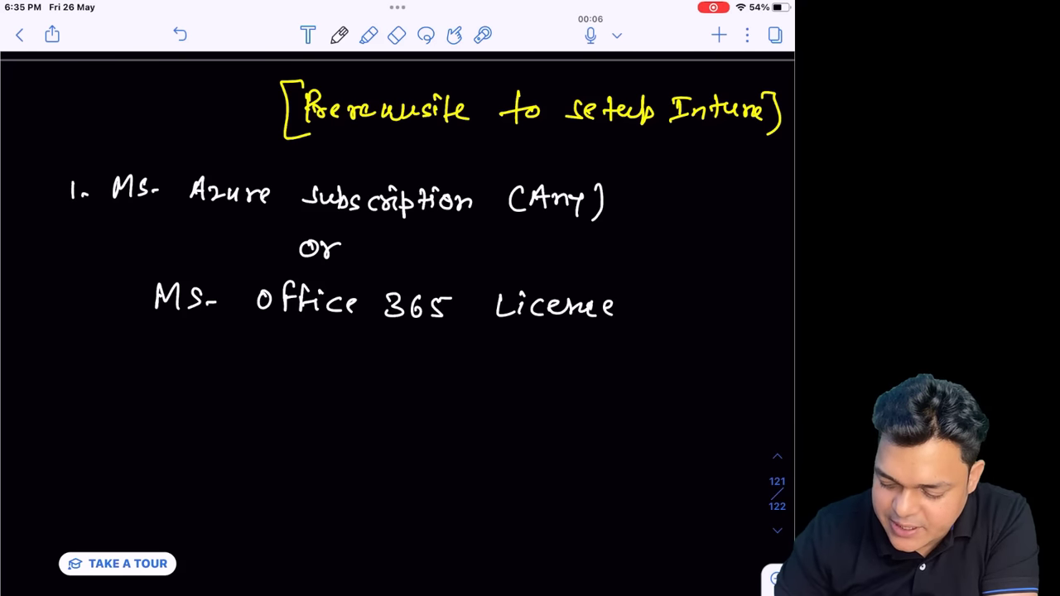
pyautogui.moveTo(476, 281); pyautogui.dragTo(471, 323)
pyautogui.moveTo(631, 302); pyautogui.dragTo(633, 323)
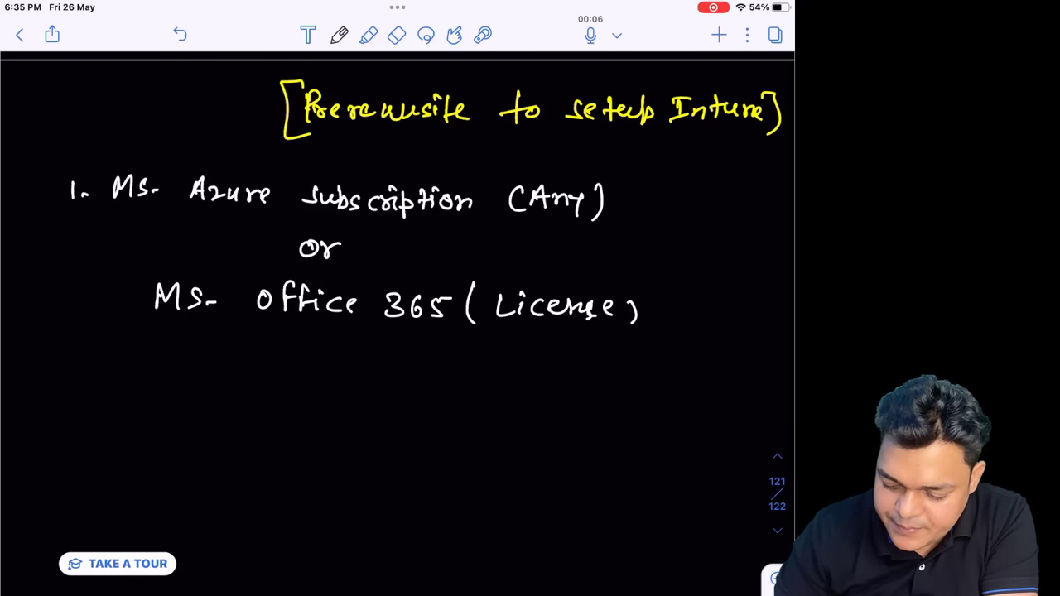
# Step: Write item 2, '2. Azure-AD -', in white ink
pyautogui.click(340, 35)
pyautogui.click(339, 35)
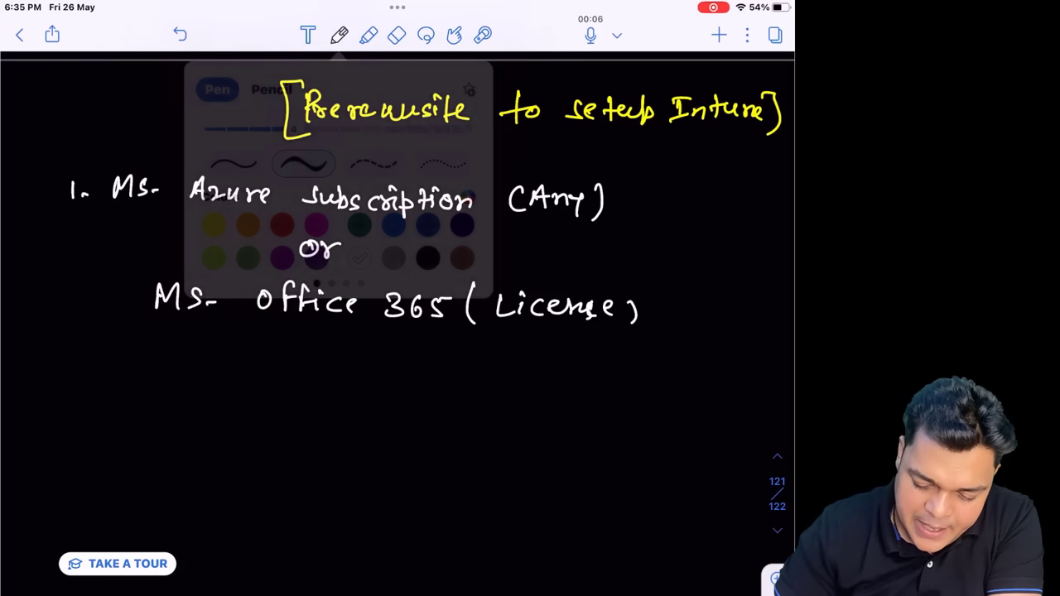
pyautogui.moveTo(55, 386)
pyautogui.mouseDown()
pyautogui.moveTo(83, 408)
pyautogui.moveTo(150, 412)
pyautogui.moveTo(148, 400)
pyautogui.mouseUp()
pyautogui.click(86, 403)
pyautogui.moveTo(162, 396)
pyautogui.mouseDown()
pyautogui.moveTo(184, 418)
pyautogui.moveTo(222, 401)
pyautogui.mouseUp()
pyautogui.moveTo(222, 408); pyautogui.dragTo(310, 419)
pyautogui.moveTo(294, 410); pyautogui.dragTo(328, 425)
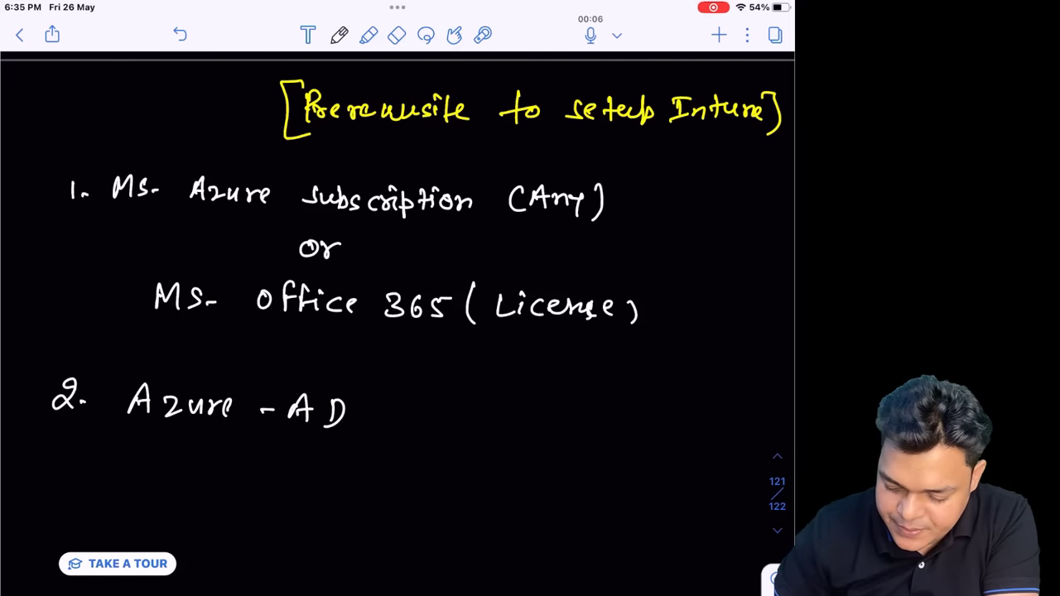
pyautogui.scroll(-1, 398, 323)
pyautogui.scroll(-1, 398, 323)
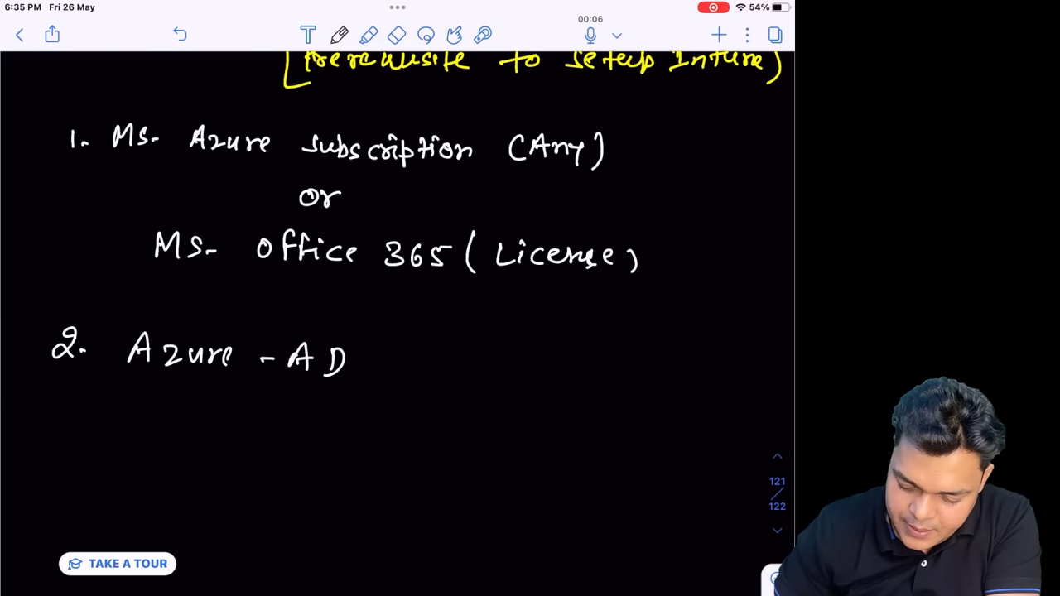
pyautogui.moveTo(367, 364); pyautogui.dragTo(387, 364)
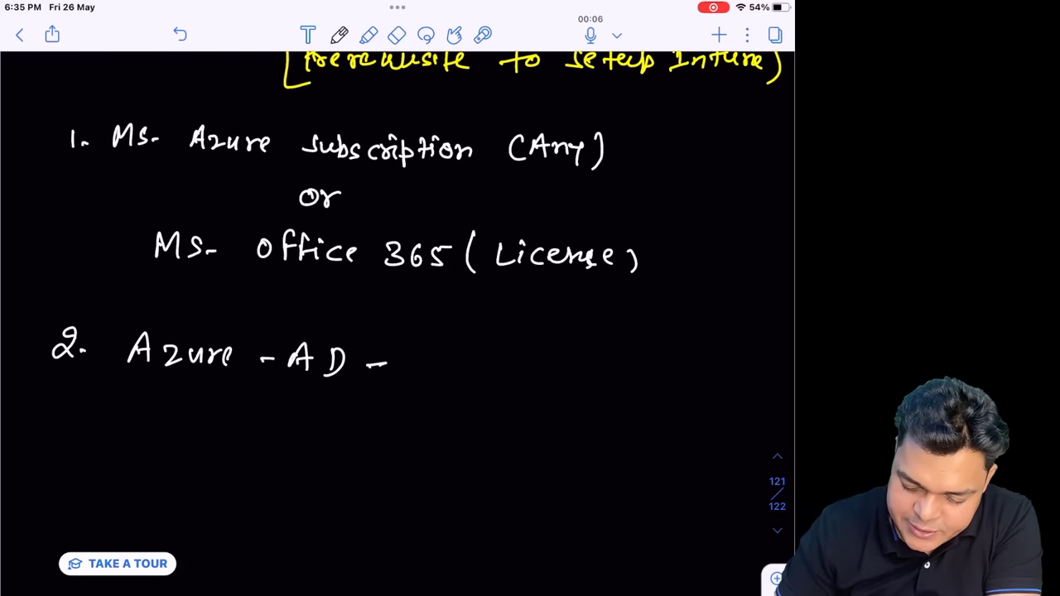
# Step: Add magenta notes after Azure-AD: users, Custom Domain, groups and AD Licenses
pyautogui.click(339, 34)
pyautogui.click(318, 224)
pyautogui.moveTo(405, 358); pyautogui.dragTo(444, 368)
pyautogui.moveTo(446, 362); pyautogui.dragTo(465, 362)
pyautogui.moveTo(469, 371); pyautogui.dragTo(528, 385)
pyautogui.moveTo(541, 371); pyautogui.dragTo(575, 389)
pyautogui.moveTo(588, 373)
pyautogui.mouseDown()
pyautogui.moveTo(649, 387)
pyautogui.moveTo(722, 382)
pyautogui.mouseUp()
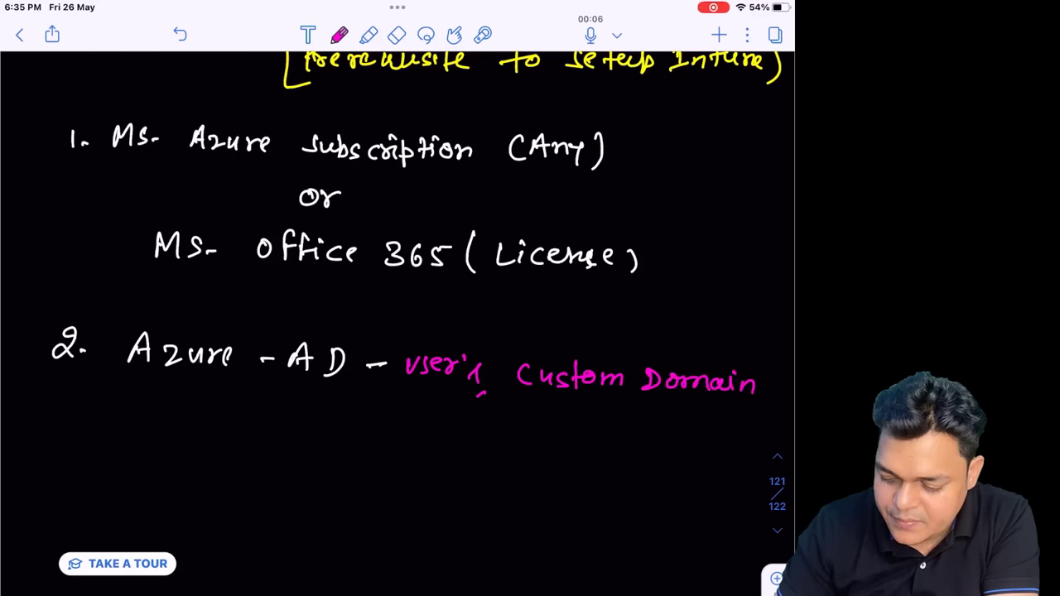
pyautogui.moveTo(414, 404)
pyautogui.mouseDown()
pyautogui.moveTo(406, 427)
pyautogui.moveTo(442, 414)
pyautogui.moveTo(541, 426)
pyautogui.mouseUp()
pyautogui.moveTo(551, 436)
pyautogui.mouseDown()
pyautogui.moveTo(565, 426)
pyautogui.moveTo(608, 437)
pyautogui.moveTo(687, 434)
pyautogui.mouseUp()
pyautogui.moveTo(690, 428); pyautogui.dragTo(698, 434)
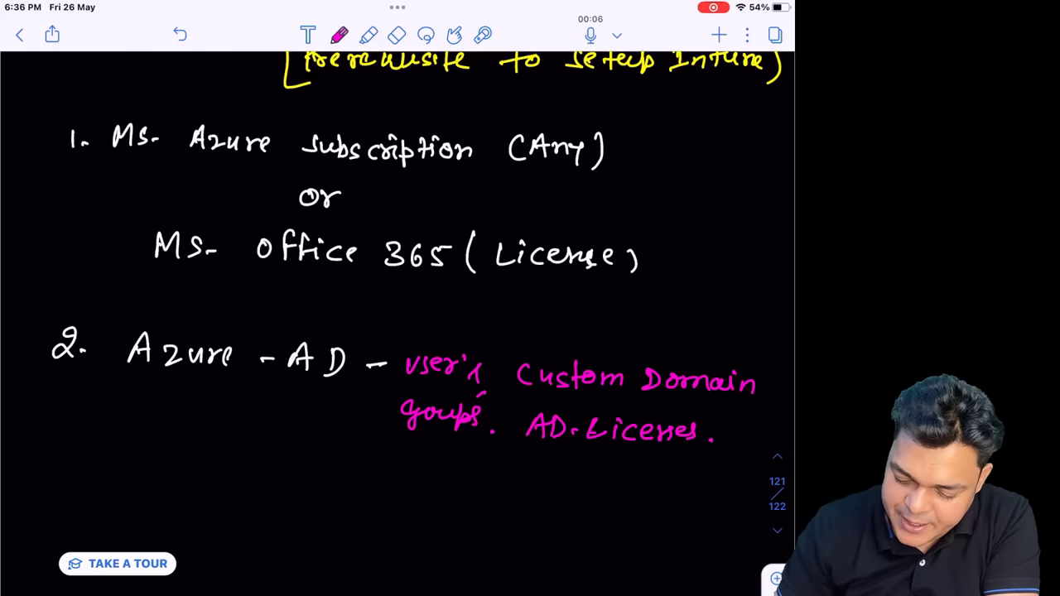
# Step: Return to white ink and begin item 3 with '3. Azure-AD'
pyautogui.click(338, 34)
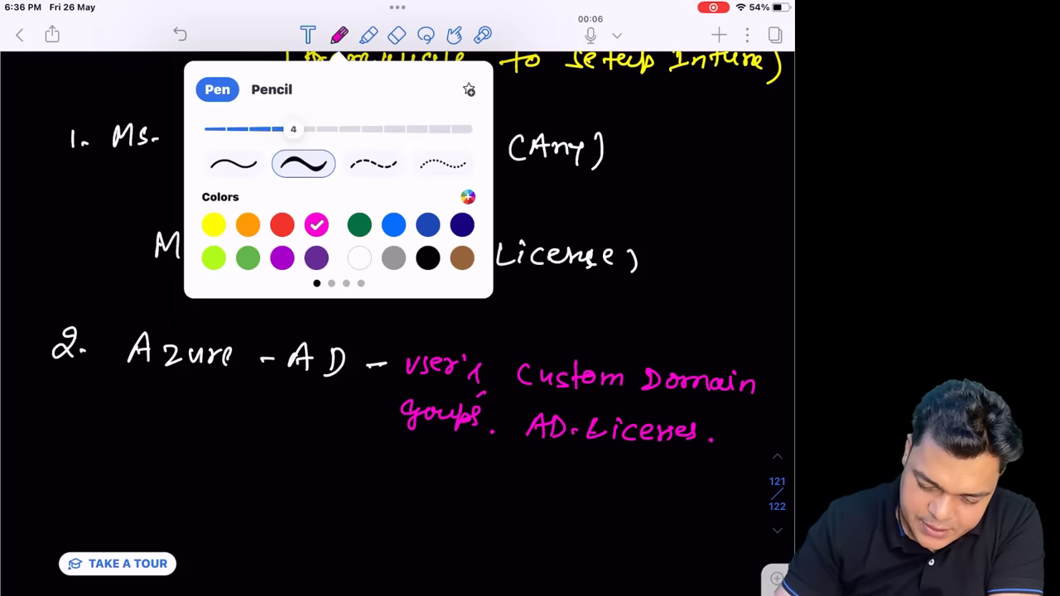
pyautogui.click(359, 256)
pyautogui.click(60, 469)
pyautogui.moveTo(57, 465); pyautogui.dragTo(57, 487)
pyautogui.click(83, 482)
pyautogui.moveTo(126, 489)
pyautogui.mouseDown()
pyautogui.moveTo(134, 467)
pyautogui.moveTo(144, 490)
pyautogui.moveTo(174, 492)
pyautogui.mouseUp()
pyautogui.moveTo(187, 481)
pyautogui.mouseDown()
pyautogui.moveTo(181, 489)
pyautogui.moveTo(226, 490)
pyautogui.moveTo(283, 468)
pyautogui.moveTo(290, 495)
pyautogui.mouseUp()
pyautogui.click(245, 490)
pyautogui.moveTo(278, 484); pyautogui.dragTo(289, 484)
pyautogui.moveTo(298, 474)
pyautogui.mouseDown()
pyautogui.moveTo(302, 496)
pyautogui.moveTo(338, 491)
pyautogui.mouseUp()
# Step: Finish item 3 as 'Azure-AD Join and AD-Connect'
pyautogui.moveTo(357, 477)
pyautogui.mouseDown()
pyautogui.moveTo(346, 497)
pyautogui.moveTo(371, 482)
pyautogui.moveTo(416, 490)
pyautogui.mouseUp()
pyautogui.moveTo(467, 487)
pyautogui.mouseDown()
pyautogui.moveTo(456, 495)
pyautogui.moveTo(469, 496)
pyautogui.mouseUp()
pyautogui.moveTo(474, 497); pyautogui.dragTo(581, 501)
pyautogui.moveTo(592, 485); pyautogui.dragTo(591, 501)
pyautogui.moveTo(608, 495)
pyautogui.mouseDown()
pyautogui.moveTo(640, 504)
pyautogui.moveTo(652, 492)
pyautogui.mouseUp()
pyautogui.moveTo(665, 490)
pyautogui.mouseDown()
pyautogui.moveTo(664, 502)
pyautogui.moveTo(692, 504)
pyautogui.mouseUp()
pyautogui.moveTo(696, 499); pyautogui.dragTo(717, 505)
pyautogui.moveTo(726, 487); pyautogui.dragTo(727, 506)
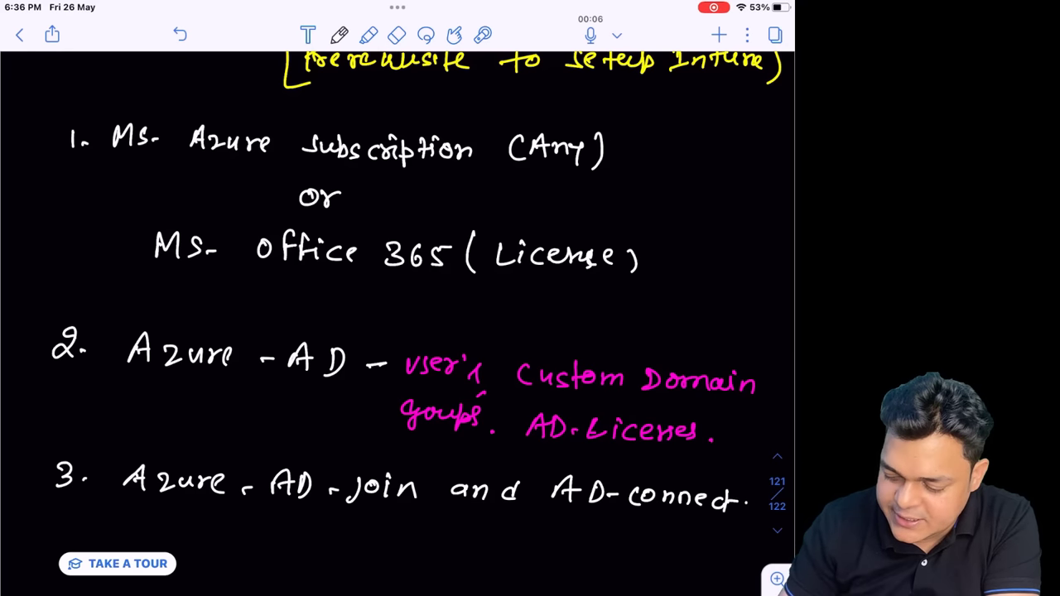
# Step: Write item 4, '4. Enable Azure AD License.'
pyautogui.scroll(-1, 398, 323)
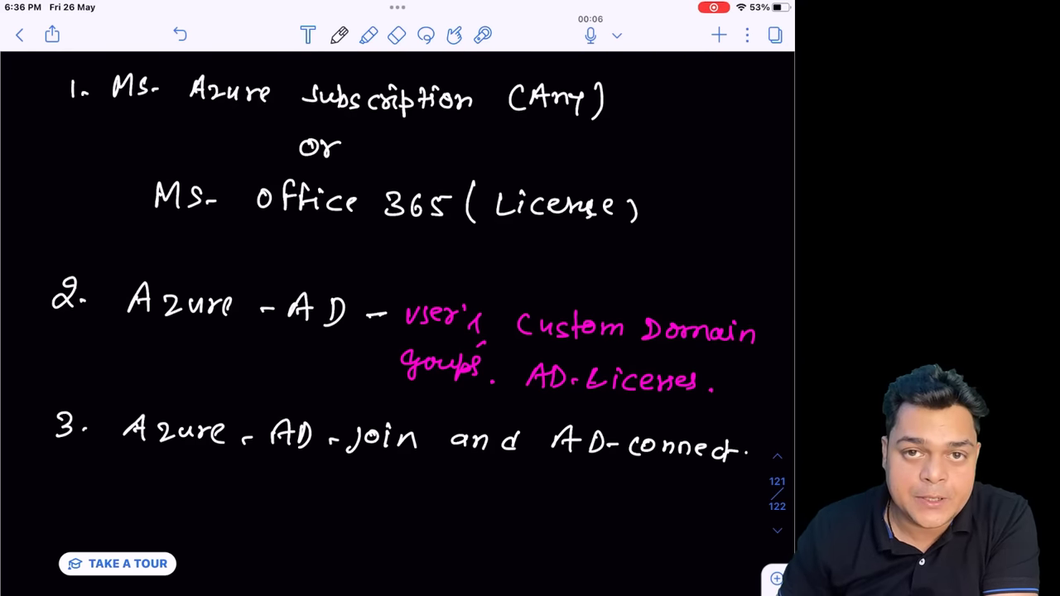
pyautogui.scroll(-2, 397, 323)
pyautogui.moveTo(60, 409); pyautogui.dragTo(63, 430)
pyautogui.click(74, 424)
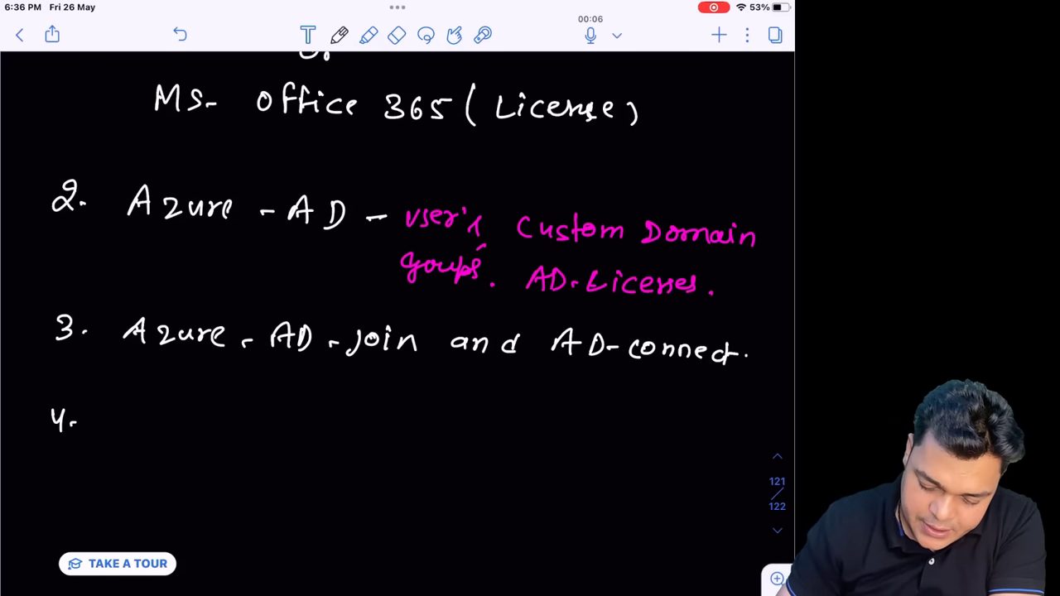
pyautogui.scroll(1, 398, 248)
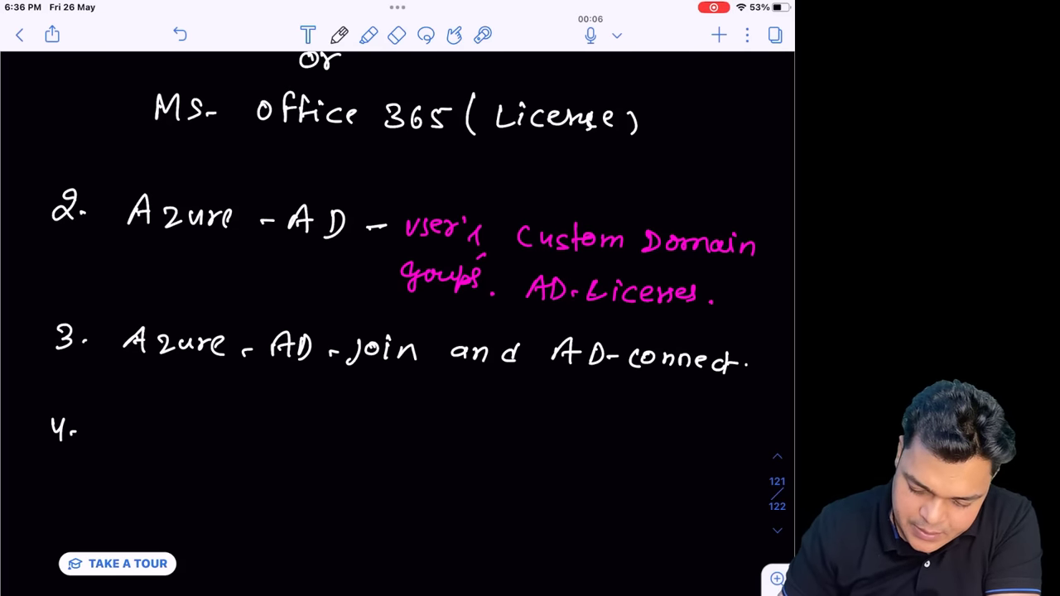
pyautogui.moveTo(130, 425)
pyautogui.mouseDown()
pyautogui.moveTo(140, 447)
pyautogui.moveTo(163, 435)
pyautogui.moveTo(177, 447)
pyautogui.mouseUp()
pyautogui.moveTo(190, 441)
pyautogui.mouseDown()
pyautogui.moveTo(194, 426)
pyautogui.moveTo(202, 451)
pyautogui.mouseUp()
pyautogui.moveTo(215, 429)
pyautogui.mouseDown()
pyautogui.moveTo(217, 449)
pyautogui.moveTo(237, 455)
pyautogui.moveTo(293, 454)
pyautogui.mouseUp()
pyautogui.moveTo(280, 447)
pyautogui.mouseDown()
pyautogui.moveTo(366, 454)
pyautogui.moveTo(401, 435)
pyautogui.moveTo(481, 466)
pyautogui.mouseUp()
pyautogui.moveTo(487, 446)
pyautogui.mouseDown()
pyautogui.moveTo(489, 462)
pyautogui.moveTo(530, 468)
pyautogui.mouseUp()
pyautogui.moveTo(540, 469)
pyautogui.mouseDown()
pyautogui.moveTo(554, 457)
pyautogui.moveTo(563, 472)
pyautogui.moveTo(592, 469)
pyautogui.mouseUp()
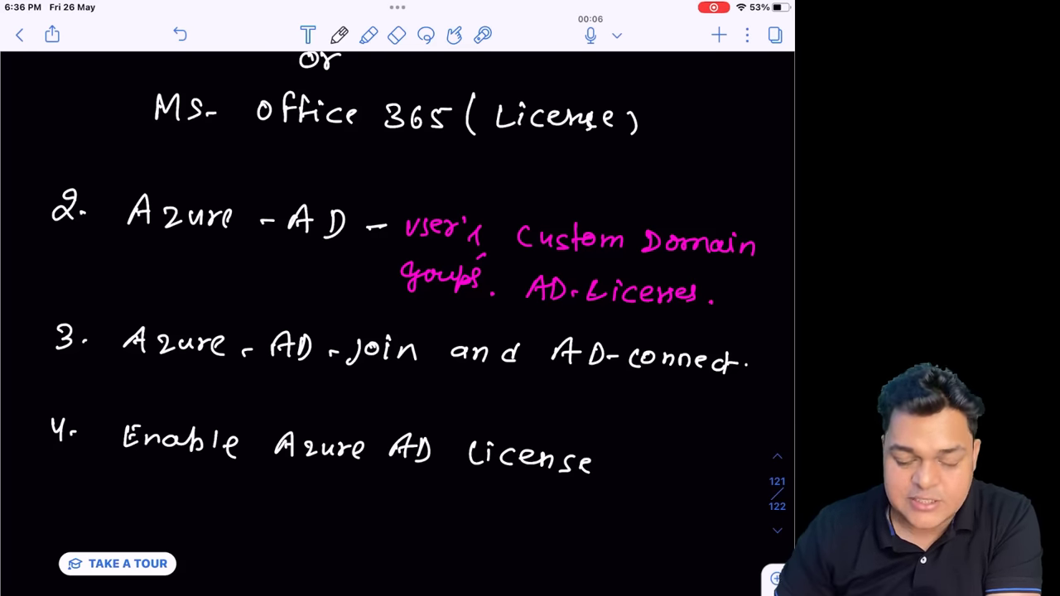
pyautogui.press('super+alt+d')
pyautogui.click(603, 467)
# Step: Number item 5 and write 'Endpoint'
pyautogui.scroll(-1, 398, 315)
pyautogui.moveTo(55, 447); pyautogui.dragTo(71, 446)
pyautogui.moveTo(56, 449); pyautogui.dragTo(55, 469)
pyautogui.click(95, 468)
pyautogui.moveTo(158, 462)
pyautogui.mouseDown()
pyautogui.moveTo(159, 485)
pyautogui.moveTo(176, 458)
pyautogui.mouseUp()
pyautogui.moveTo(163, 475); pyautogui.dragTo(172, 477)
pyautogui.moveTo(180, 474); pyautogui.dragTo(203, 492)
pyautogui.moveTo(227, 481)
pyautogui.mouseDown()
pyautogui.moveTo(220, 502)
pyautogui.moveTo(260, 495)
pyautogui.mouseUp()
pyautogui.moveTo(267, 474)
pyautogui.mouseDown()
pyautogui.moveTo(267, 496)
pyautogui.moveTo(355, 496)
pyautogui.mouseUp()
# Step: Complete the address as 'Endpoint.microsoft.com'
pyautogui.moveTo(361, 497); pyautogui.dragTo(380, 486)
pyautogui.moveTo(403, 485)
pyautogui.mouseDown()
pyautogui.moveTo(391, 497)
pyautogui.moveTo(415, 488)
pyautogui.moveTo(424, 506)
pyautogui.mouseUp()
pyautogui.click(454, 481)
pyautogui.moveTo(427, 491)
pyautogui.mouseDown()
pyautogui.moveTo(452, 507)
pyautogui.moveTo(497, 499)
pyautogui.mouseUp()
pyautogui.click(476, 497)
pyautogui.moveTo(515, 487)
pyautogui.mouseDown()
pyautogui.moveTo(512, 499)
pyautogui.moveTo(524, 490)
pyautogui.mouseUp()
pyautogui.moveTo(530, 501)
pyautogui.mouseDown()
pyautogui.moveTo(544, 490)
pyautogui.moveTo(558, 500)
pyautogui.moveTo(626, 498)
pyautogui.mouseUp()
# Step: Add an arrow to 'Portal.', undoing the misspelled letters and rewriting the word
pyautogui.moveTo(637, 494); pyautogui.dragTo(684, 500)
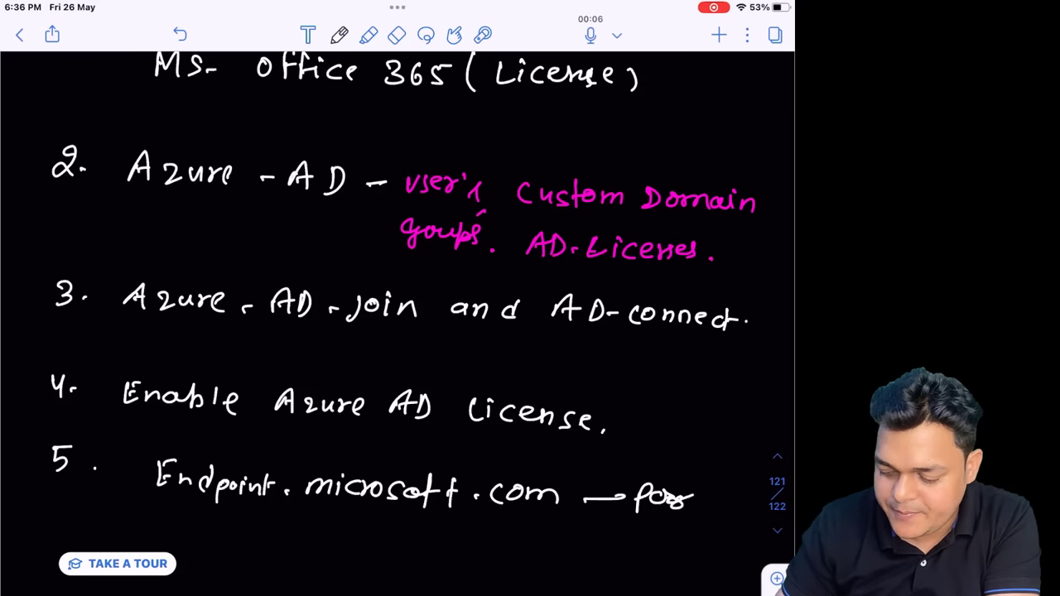
pyautogui.hotkey('ctrl', 'z')
pyautogui.hotkey('ctrl', 'z')
pyautogui.moveTo(658, 499); pyautogui.dragTo(666, 509)
pyautogui.moveTo(681, 489)
pyautogui.mouseDown()
pyautogui.moveTo(682, 515)
pyautogui.moveTo(691, 498)
pyautogui.mouseUp()
pyautogui.moveTo(692, 507)
pyautogui.mouseDown()
pyautogui.moveTo(716, 504)
pyautogui.moveTo(714, 515)
pyautogui.mouseUp()
pyautogui.click(732, 512)
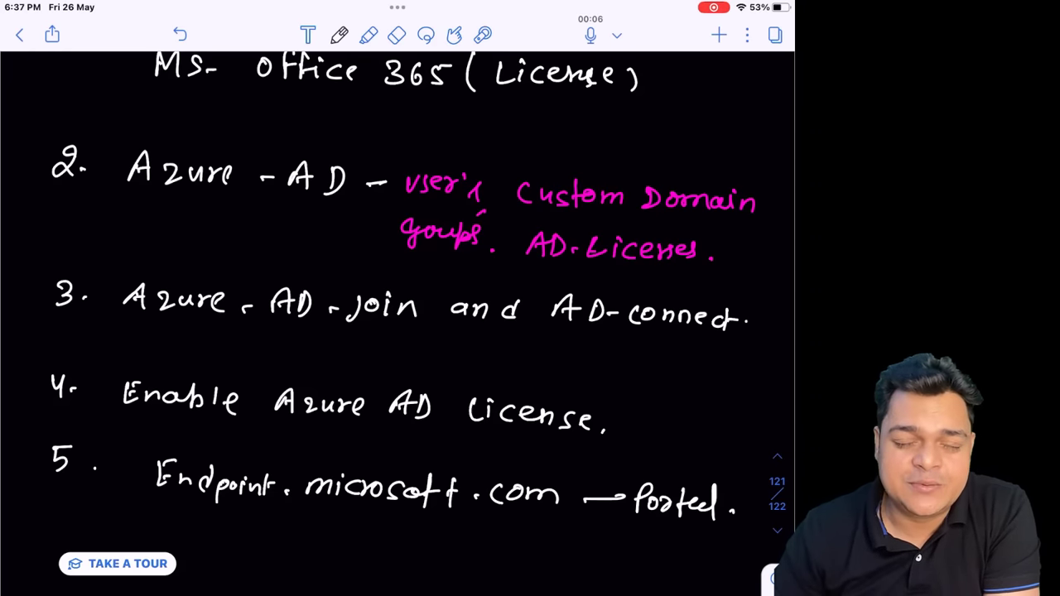
# Step: Scroll back through pages 120, 118 and 119, then down to blank page 122
pyautogui.scroll(15, 398, 323)
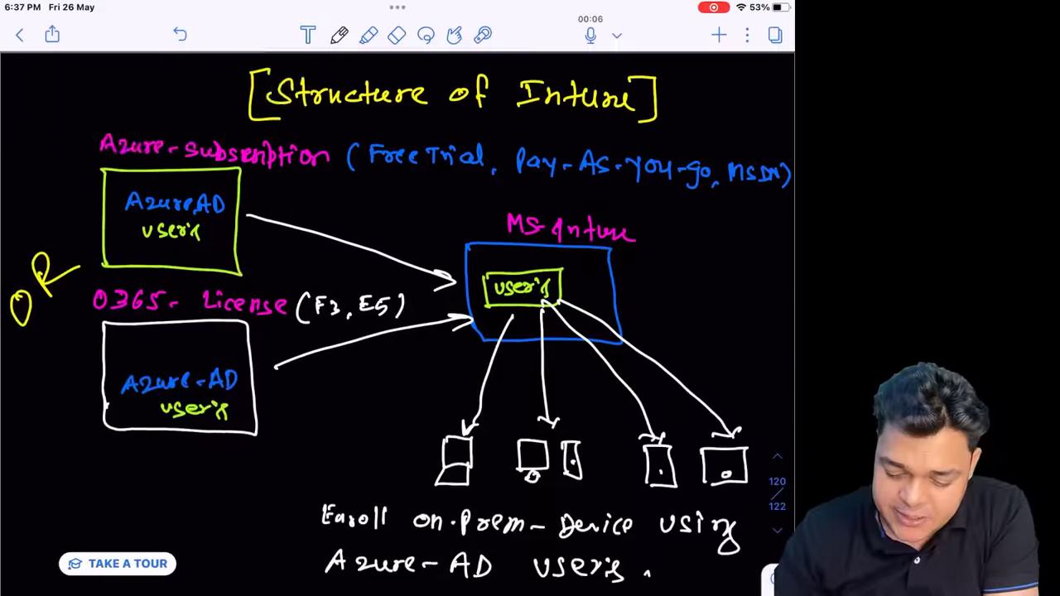
pyautogui.scroll(10, 397, 323)
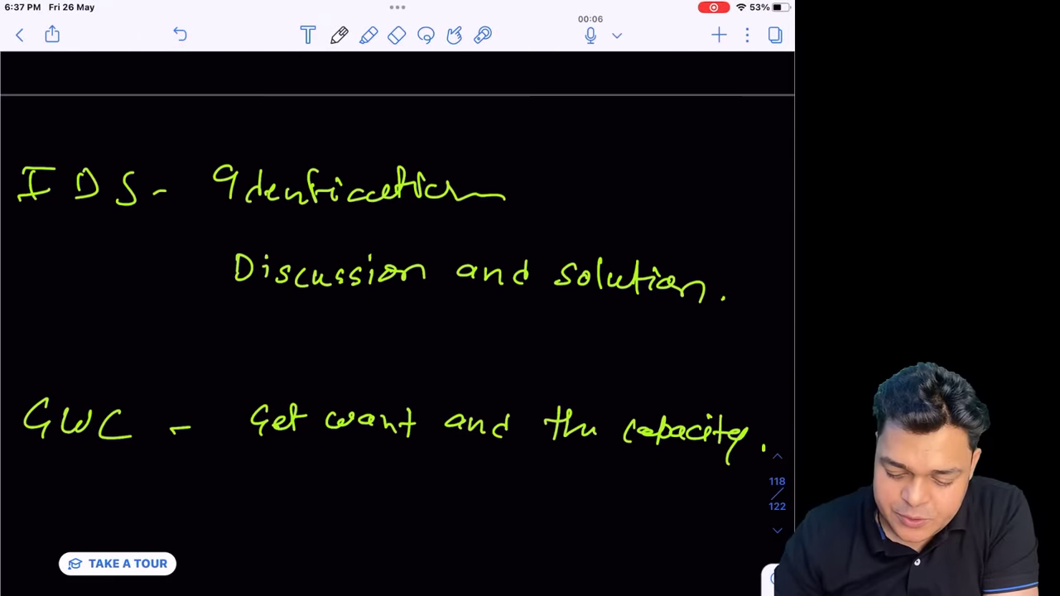
pyautogui.scroll(-15, 397, 323)
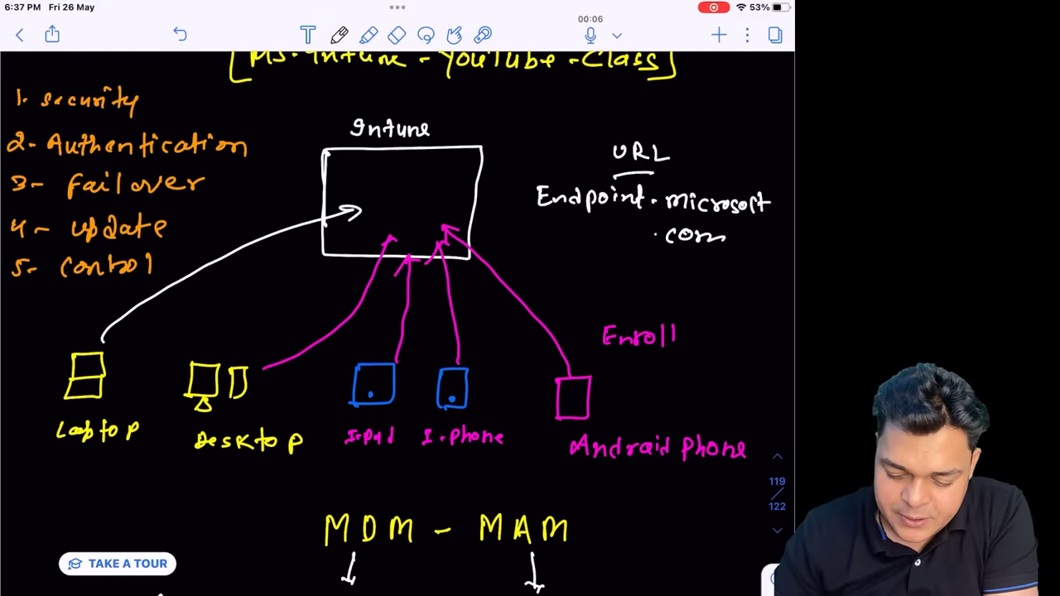
pyautogui.scroll(-20, 397, 323)
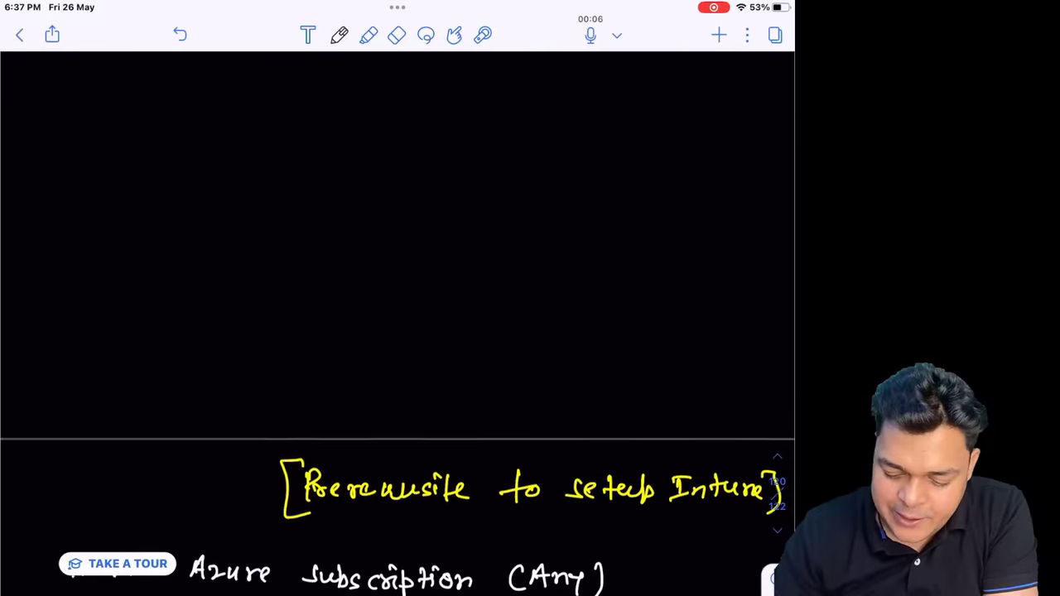
pyautogui.scroll(5, 397, 323)
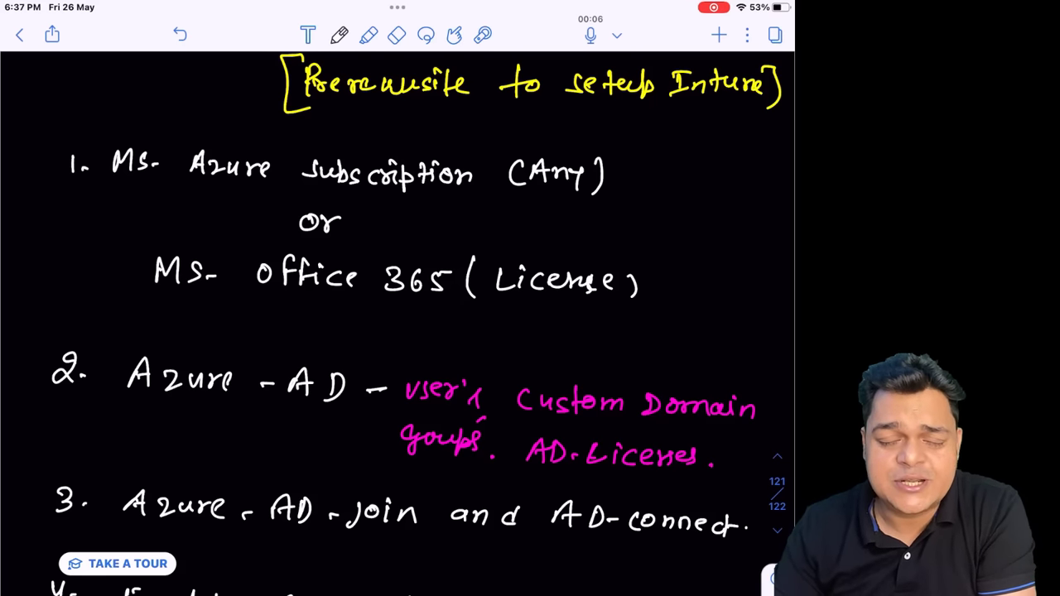
pyautogui.scroll(-5, 397, 323)
pyautogui.scroll(-10, 397, 323)
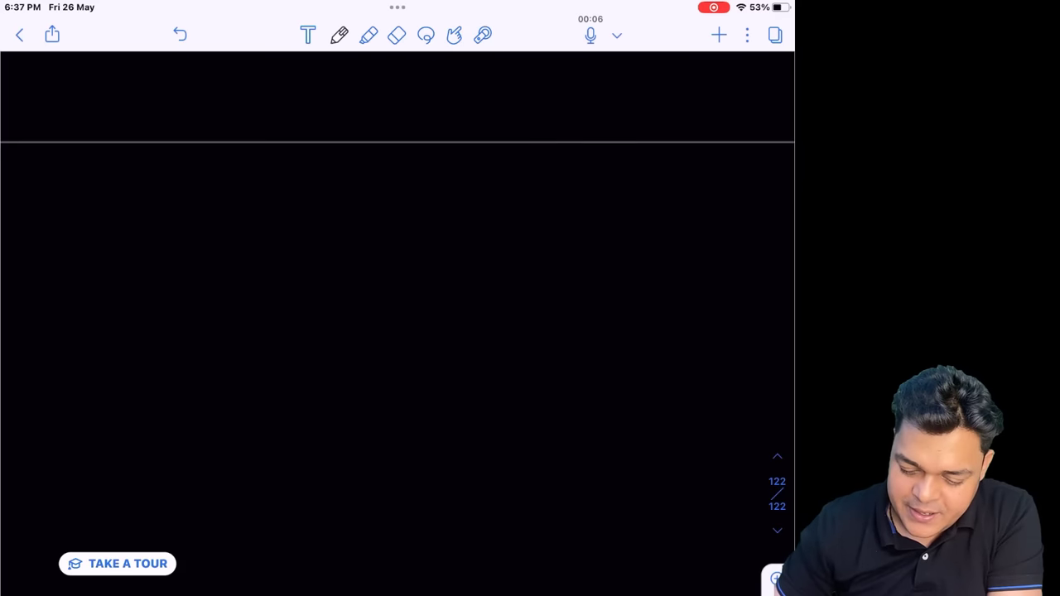
# Step: Handwrite the bracketed title '[Setup Lab for Intune]' in yellow pen ink
pyautogui.click(339, 34)
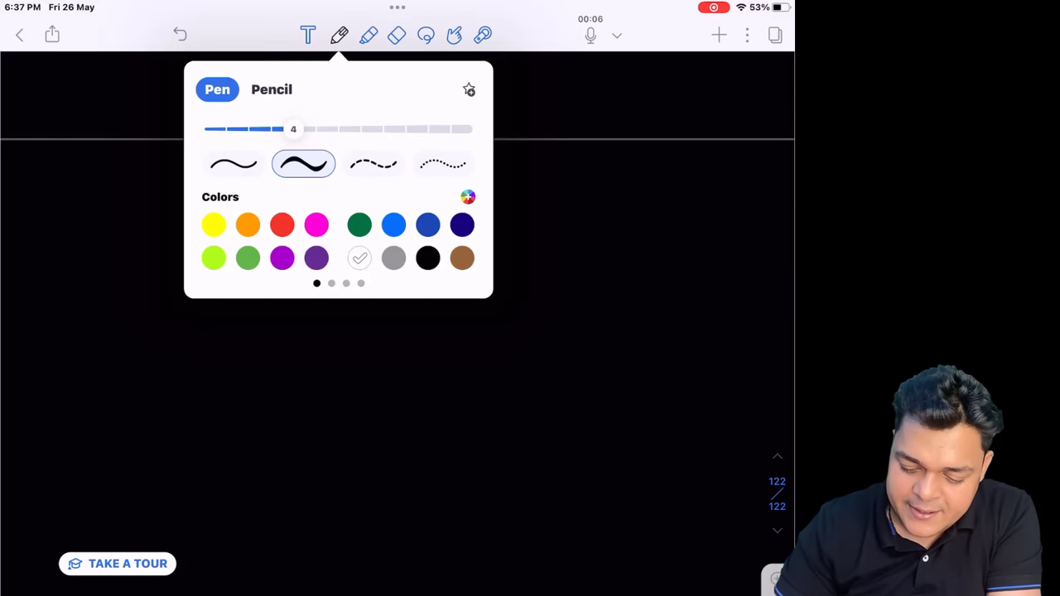
pyautogui.click(213, 224)
pyautogui.moveTo(203, 187); pyautogui.dragTo(189, 204)
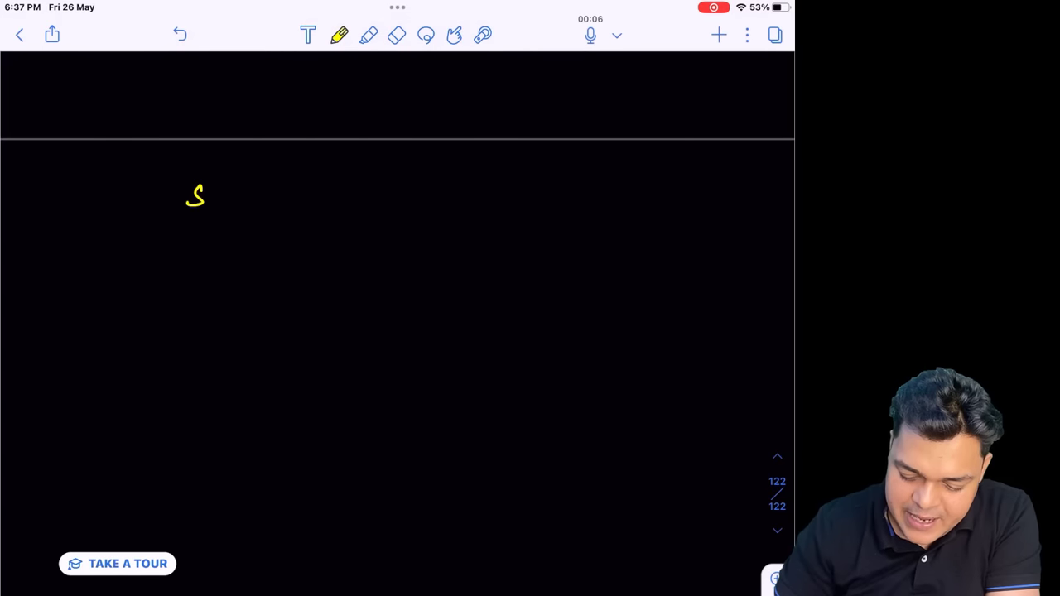
pyautogui.moveTo(253, 190); pyautogui.dragTo(250, 204)
pyautogui.moveTo(263, 179); pyautogui.dragTo(265, 207)
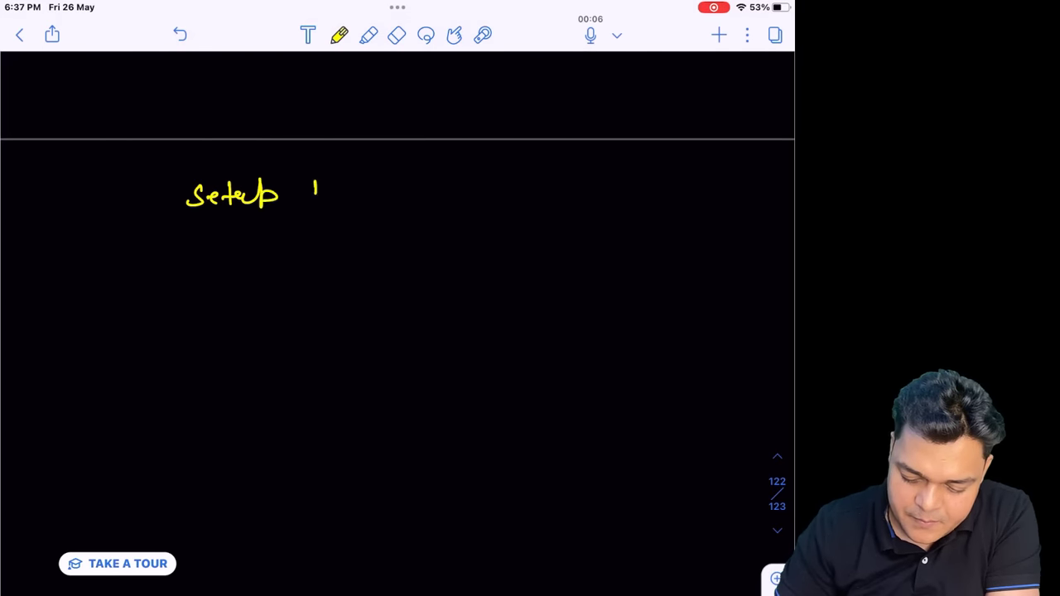
pyautogui.moveTo(411, 182); pyautogui.dragTo(400, 208)
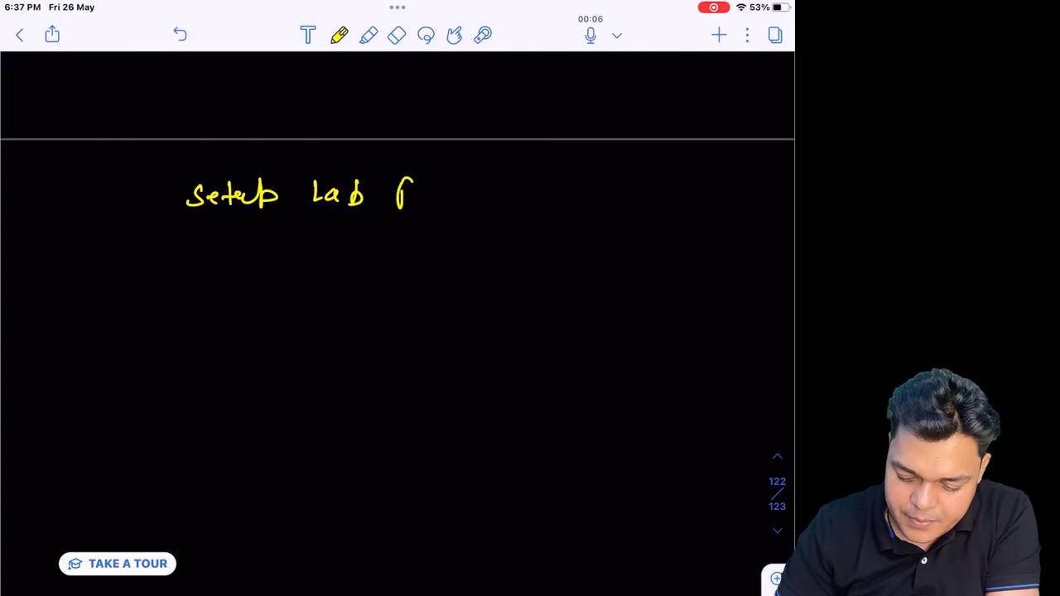
pyautogui.moveTo(515, 183); pyautogui.dragTo(509, 203)
pyautogui.moveTo(520, 199); pyautogui.dragTo(589, 203)
pyautogui.moveTo(590, 198); pyautogui.dragTo(616, 204)
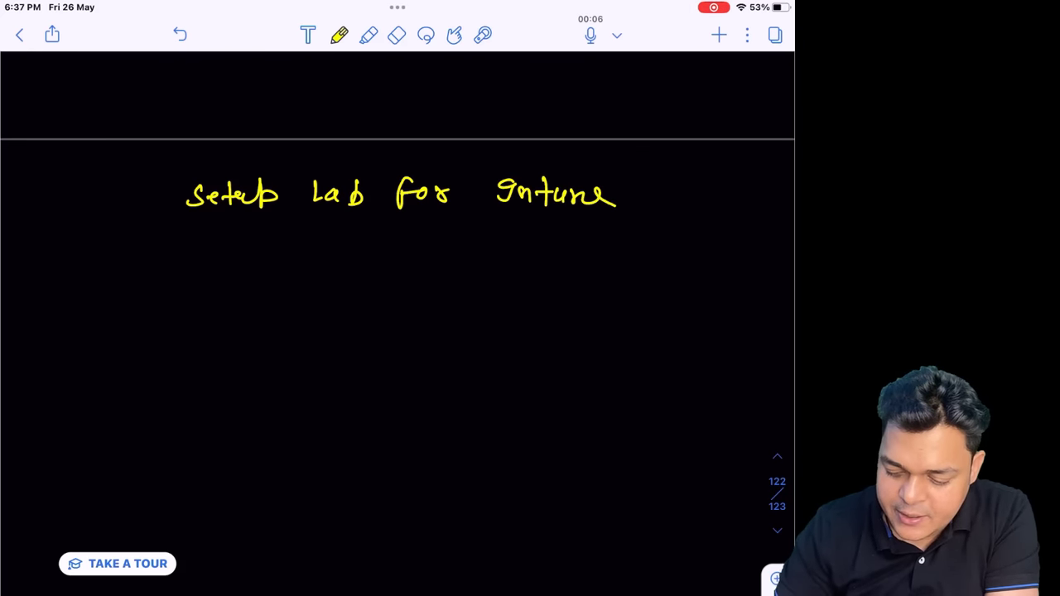
pyautogui.moveTo(178, 175); pyautogui.dragTo(179, 222)
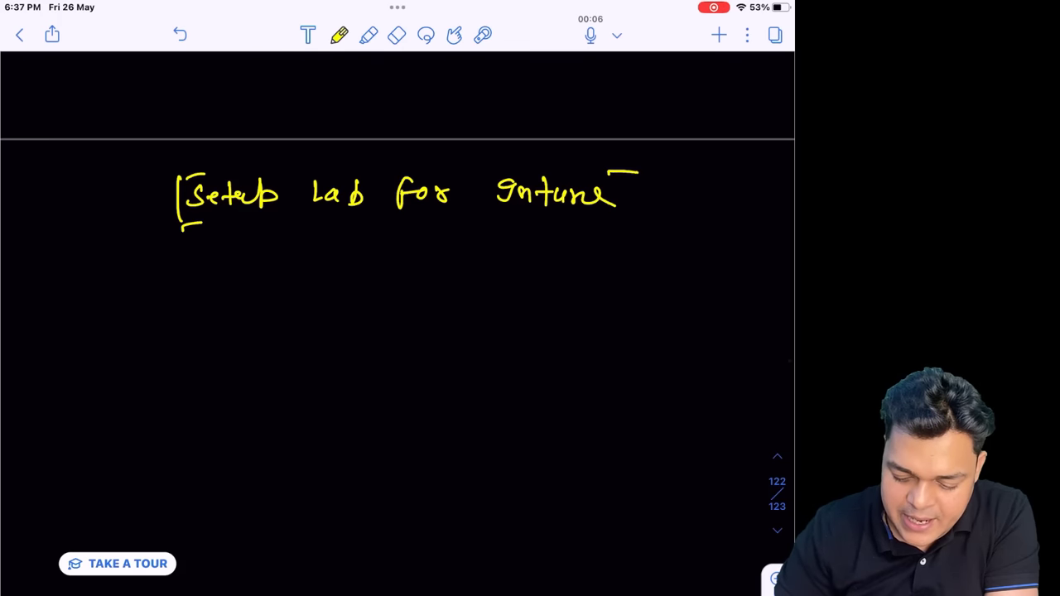
pyautogui.moveTo(638, 172); pyautogui.dragTo(605, 222)
# Step: Write item '1. Email-ID (Gmail)' in white ink below the title
pyautogui.click(338, 34)
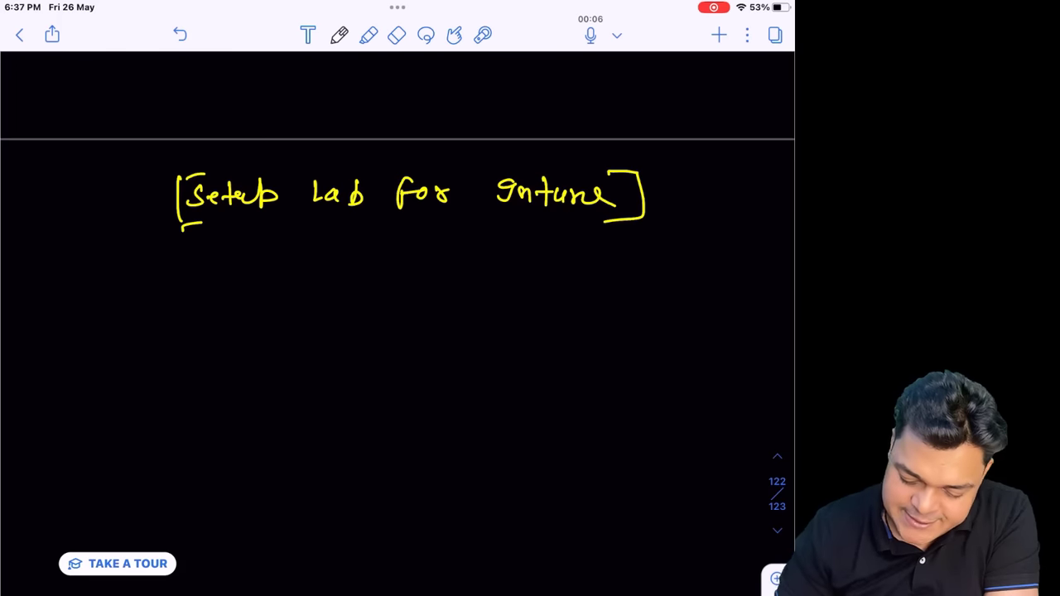
pyautogui.moveTo(66, 282); pyautogui.dragTo(66, 303)
pyautogui.click(77, 300)
pyautogui.moveTo(126, 281)
pyautogui.mouseDown()
pyautogui.moveTo(115, 301)
pyautogui.moveTo(129, 282)
pyautogui.mouseUp()
pyautogui.moveTo(141, 298); pyautogui.dragTo(152, 287)
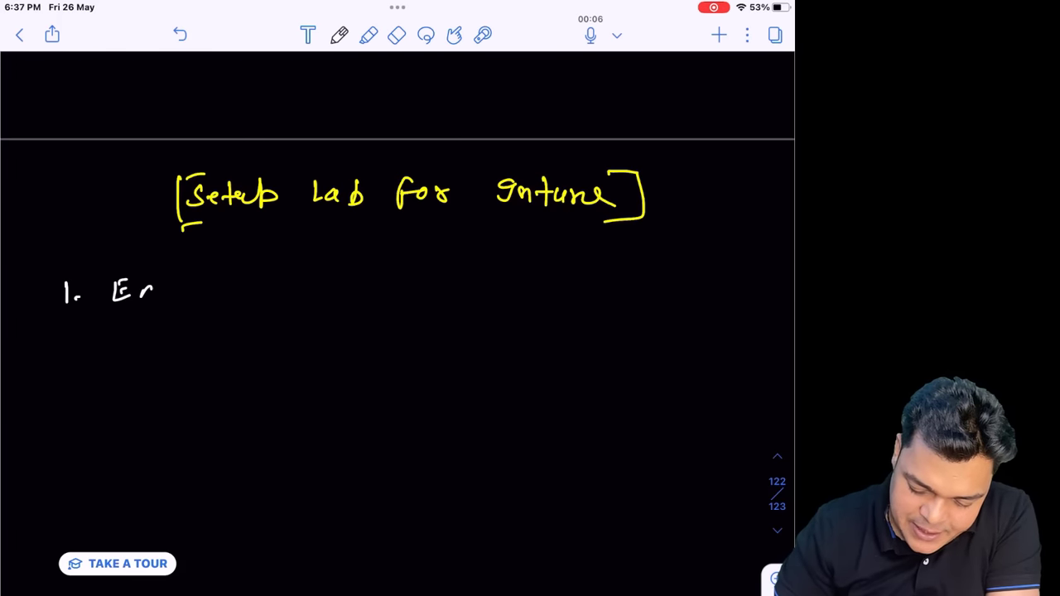
pyautogui.moveTo(219, 294)
pyautogui.mouseDown()
pyautogui.moveTo(262, 306)
pyautogui.moveTo(267, 282)
pyautogui.mouseUp()
pyautogui.moveTo(272, 282)
pyautogui.mouseDown()
pyautogui.moveTo(289, 298)
pyautogui.moveTo(268, 308)
pyautogui.mouseUp()
pyautogui.moveTo(338, 277); pyautogui.dragTo(333, 307)
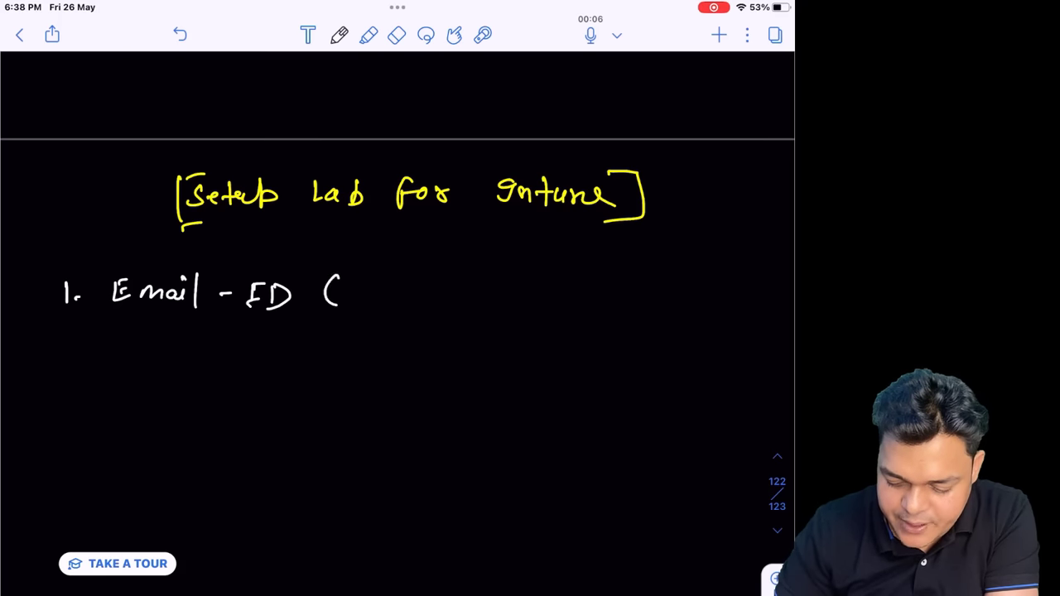
pyautogui.moveTo(388, 282)
pyautogui.mouseDown()
pyautogui.moveTo(390, 303)
pyautogui.moveTo(425, 299)
pyautogui.mouseUp()
pyautogui.moveTo(434, 286); pyautogui.dragTo(469, 307)
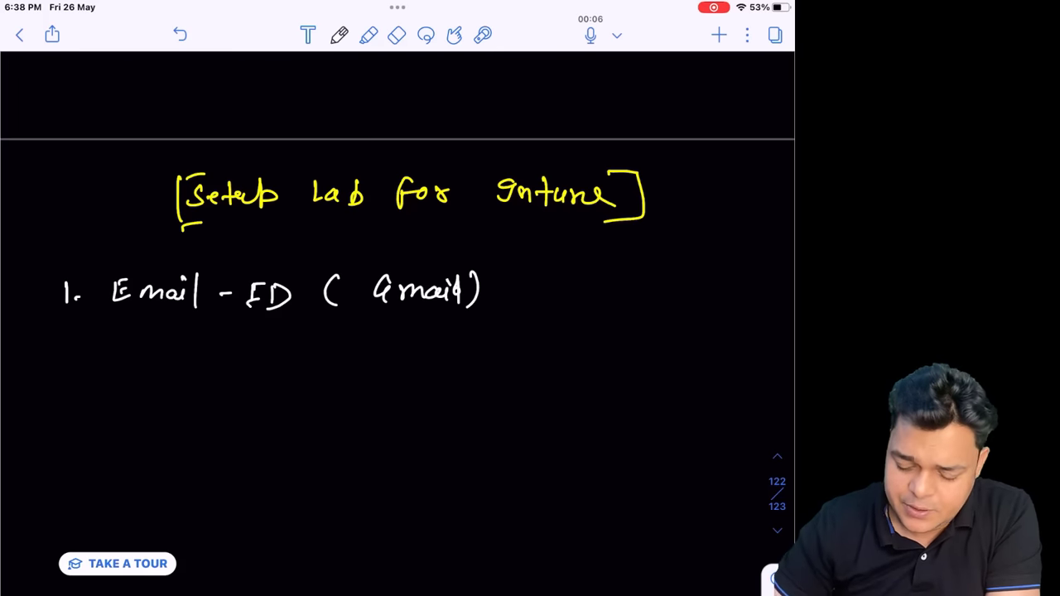
# Step: Write item '2. Create O365 or Azure AC.' on the next line
pyautogui.moveTo(63, 362)
pyautogui.mouseDown()
pyautogui.moveTo(55, 381)
pyautogui.moveTo(73, 379)
pyautogui.mouseUp()
pyautogui.click(78, 379)
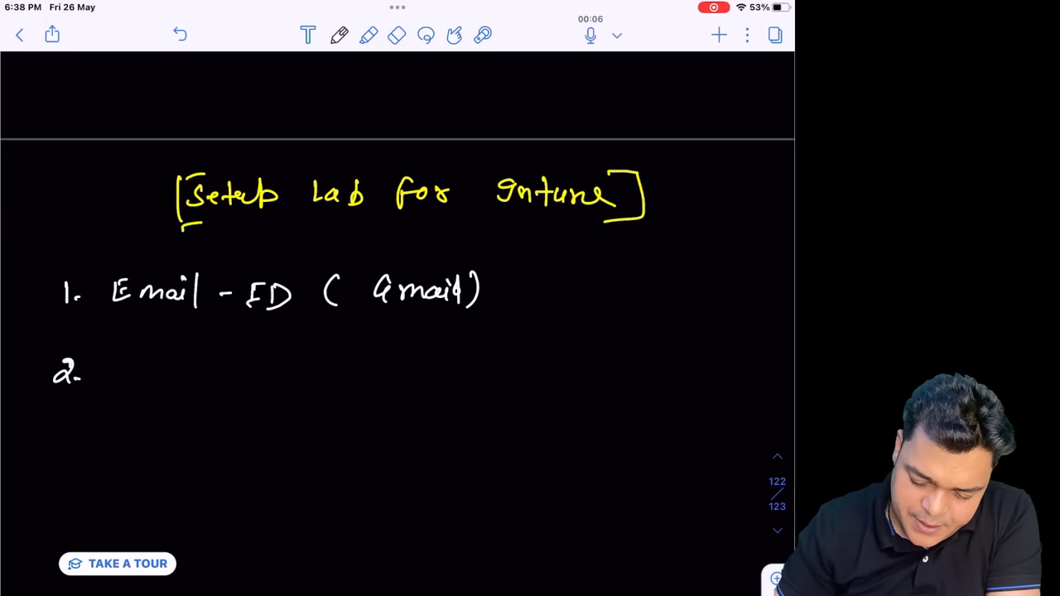
pyautogui.moveTo(133, 364)
pyautogui.mouseDown()
pyautogui.moveTo(154, 374)
pyautogui.moveTo(220, 357)
pyautogui.mouseUp()
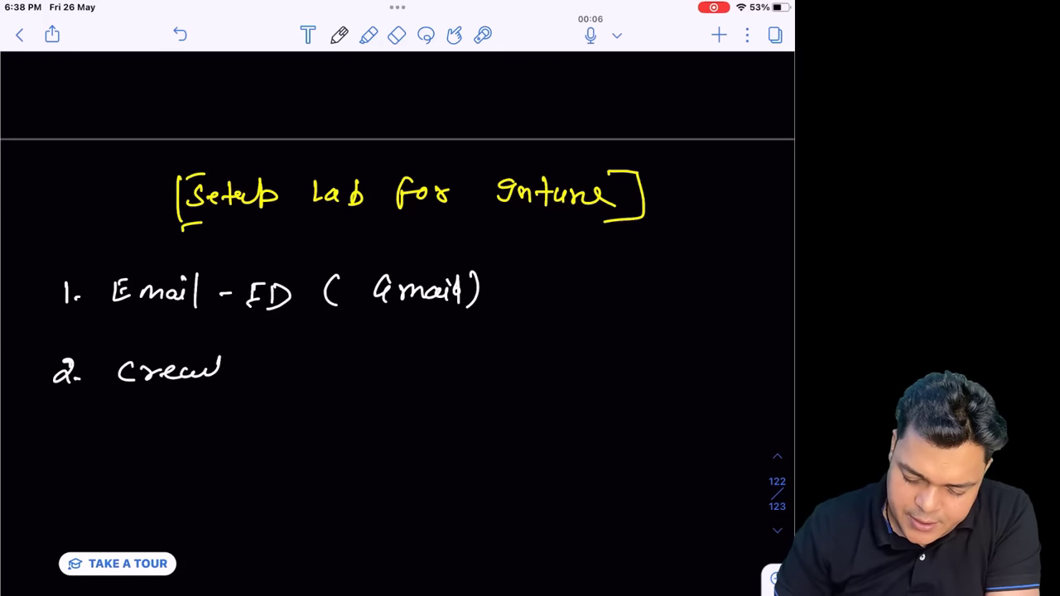
pyautogui.moveTo(292, 370); pyautogui.dragTo(306, 373)
pyautogui.moveTo(318, 368)
pyautogui.mouseDown()
pyautogui.moveTo(333, 380)
pyautogui.moveTo(320, 386)
pyautogui.mouseUp()
pyautogui.moveTo(351, 367)
pyautogui.mouseDown()
pyautogui.moveTo(348, 383)
pyautogui.moveTo(361, 386)
pyautogui.mouseUp()
pyautogui.moveTo(373, 366); pyautogui.dragTo(388, 365)
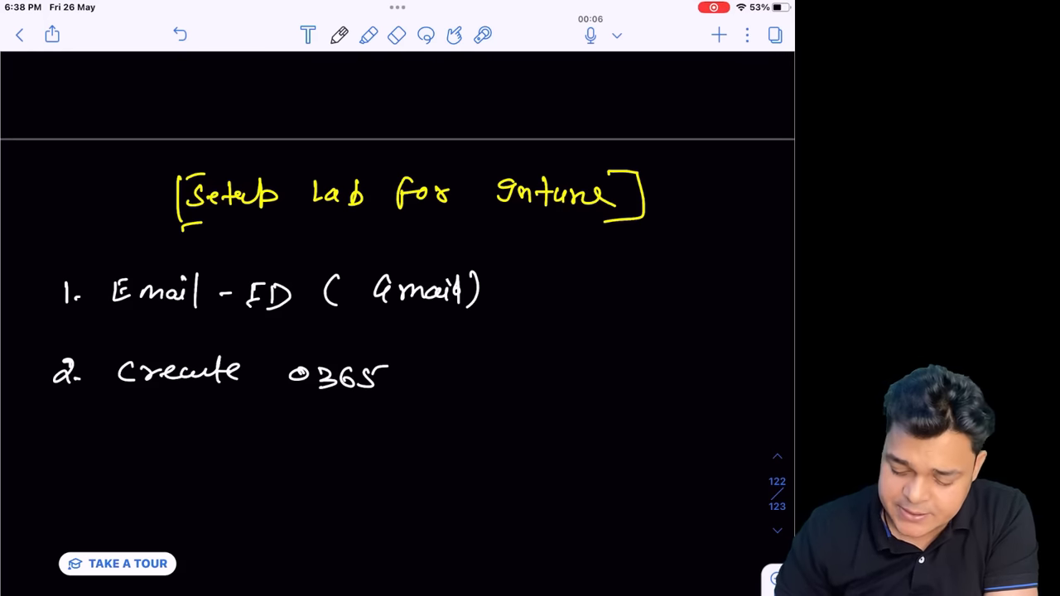
pyautogui.moveTo(424, 374); pyautogui.dragTo(423, 376)
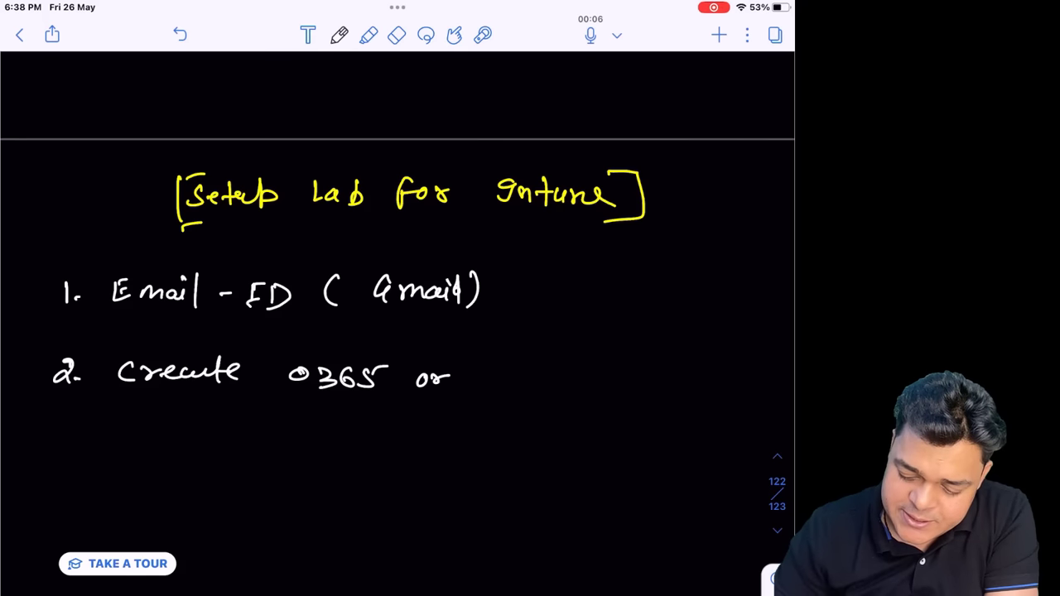
pyautogui.moveTo(512, 373); pyautogui.dragTo(532, 386)
pyautogui.moveTo(541, 377); pyautogui.dragTo(541, 385)
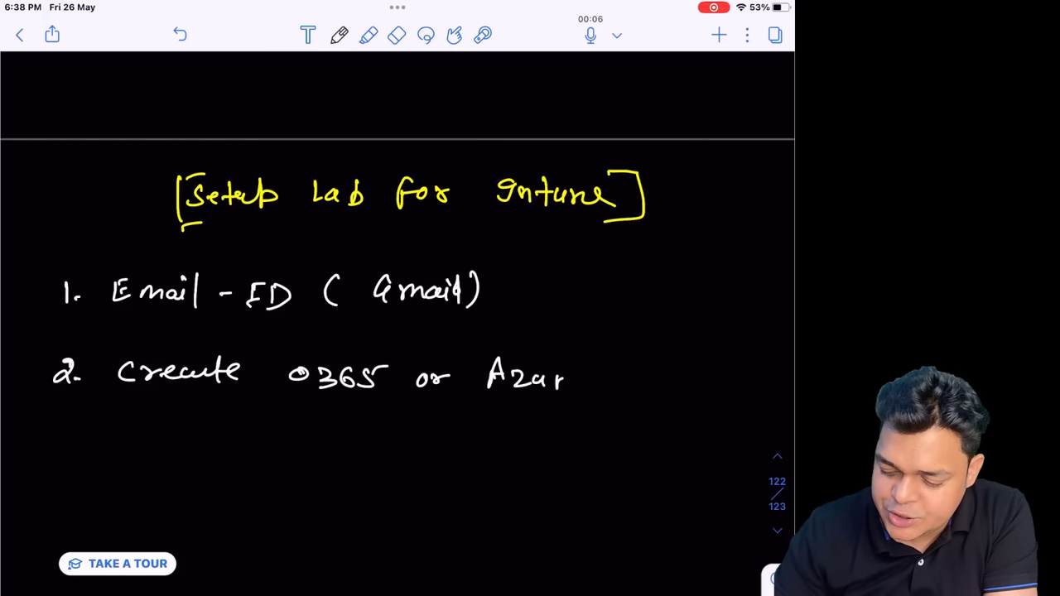
pyautogui.moveTo(609, 393); pyautogui.dragTo(618, 375)
pyautogui.moveTo(619, 369); pyautogui.dragTo(629, 396)
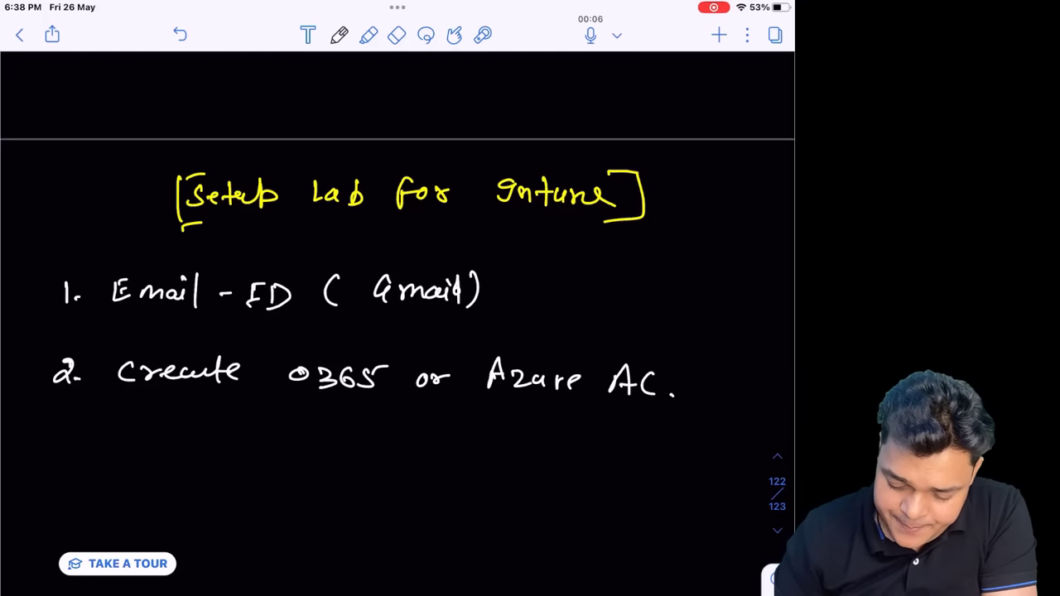
# Step: Write item '3. Configure Azure-AD', undoing the mistaken strokes first
pyautogui.moveTo(59, 424); pyautogui.dragTo(66, 434)
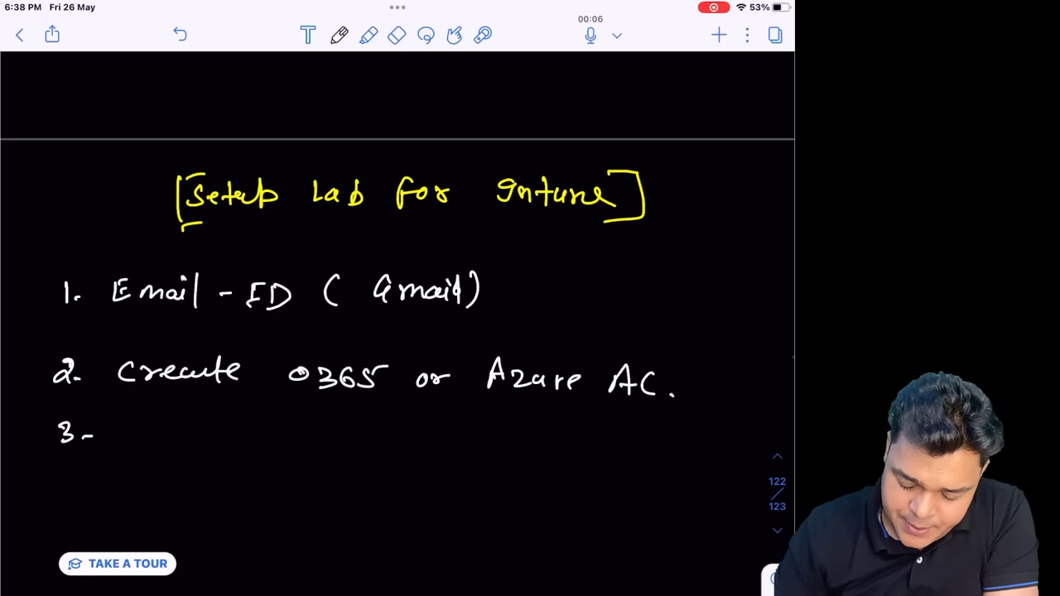
pyautogui.moveTo(146, 427); pyautogui.dragTo(162, 447)
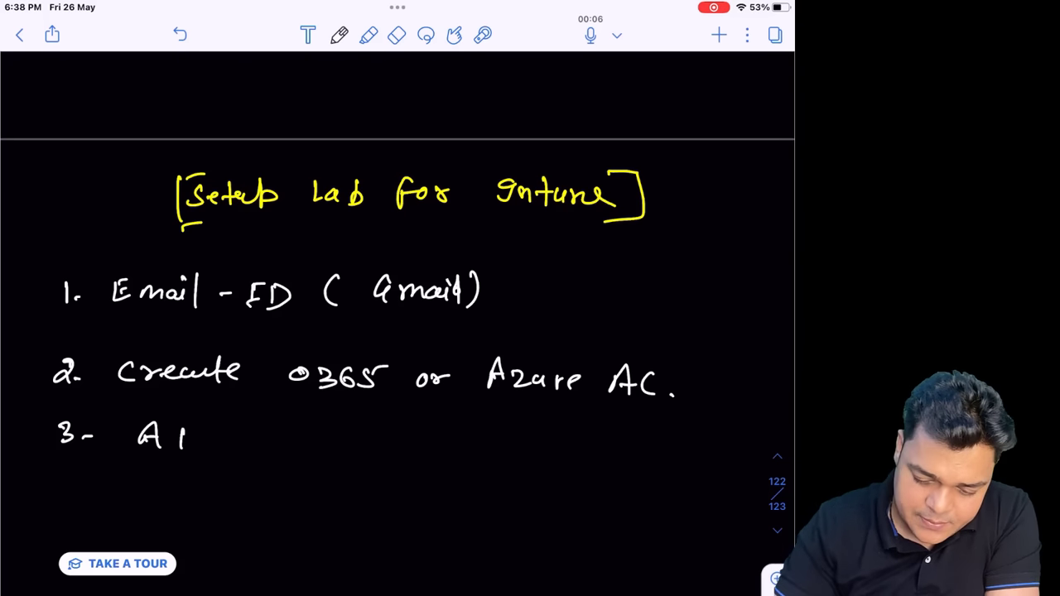
pyautogui.hotkey('ctrl', 'z')
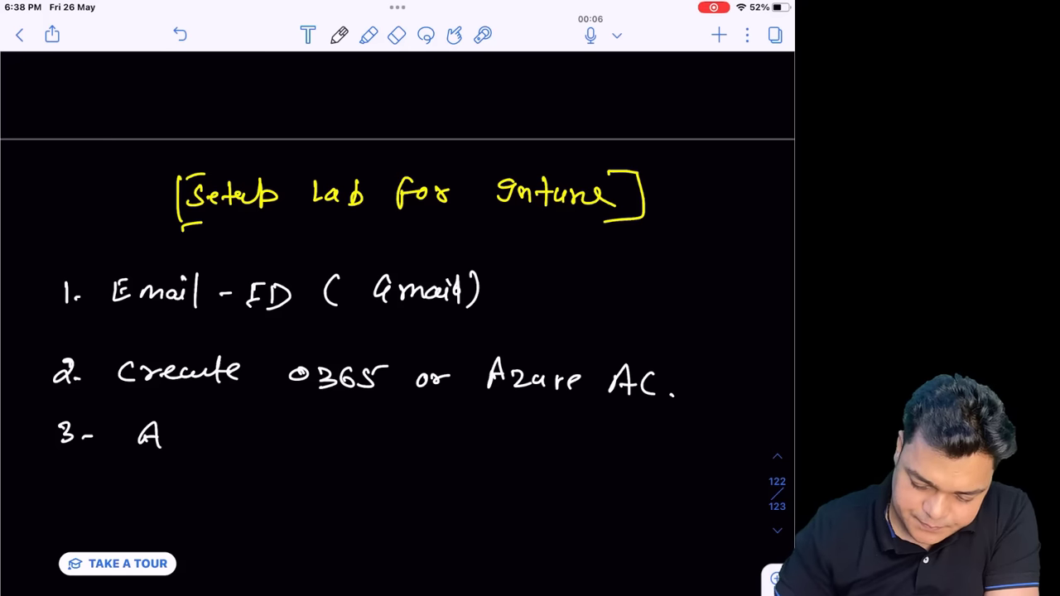
pyautogui.hotkey('ctrl', 'z')
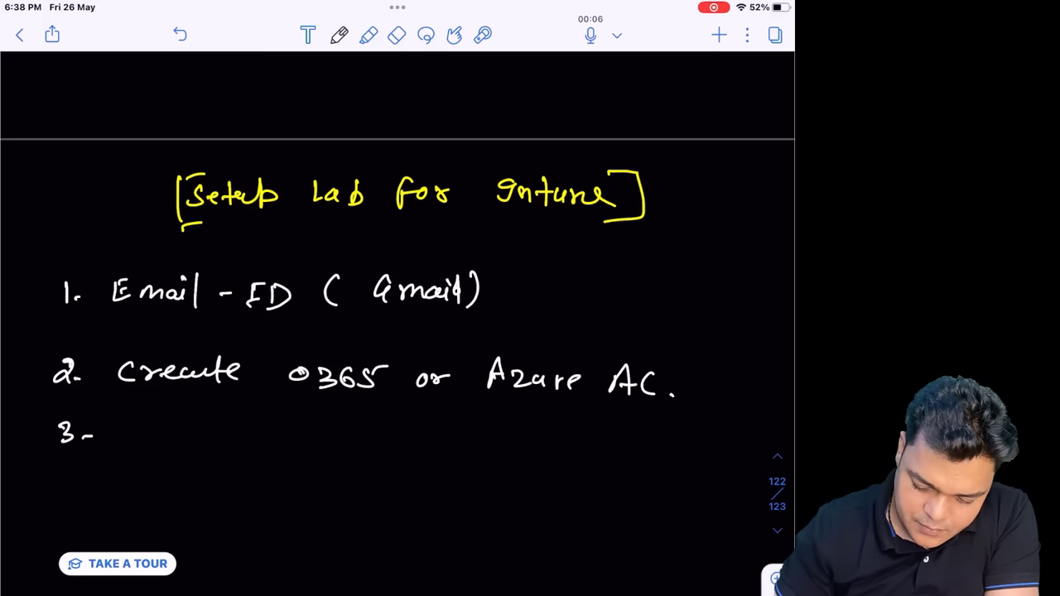
pyautogui.moveTo(154, 432); pyautogui.dragTo(144, 451)
pyautogui.moveTo(161, 436); pyautogui.dragTo(195, 452)
pyautogui.moveTo(193, 442); pyautogui.dragTo(206, 440)
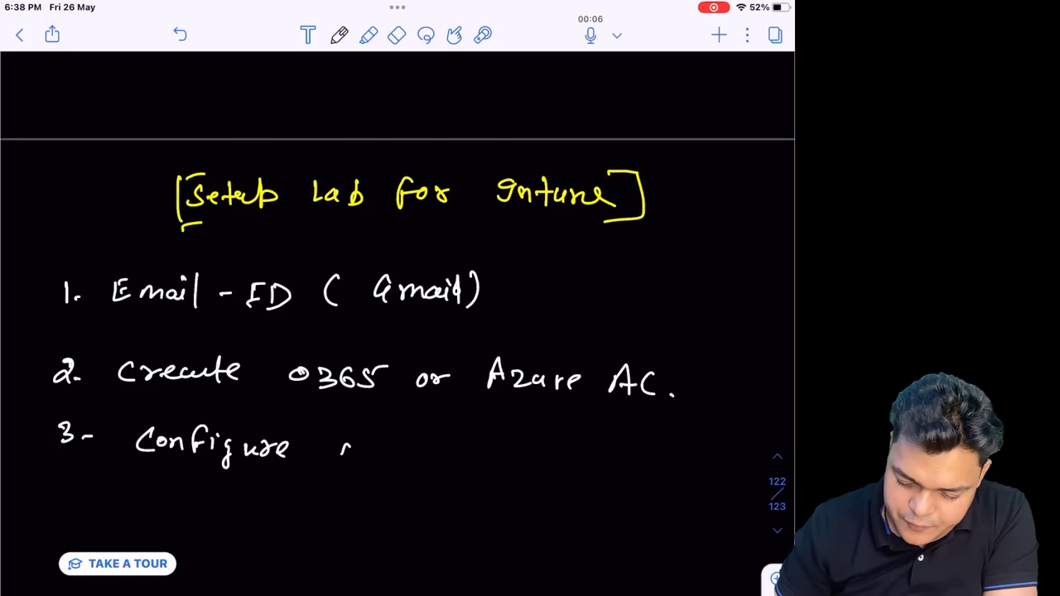
pyautogui.moveTo(341, 457); pyautogui.dragTo(394, 458)
pyautogui.moveTo(399, 444); pyautogui.dragTo(447, 454)
pyautogui.moveTo(474, 454); pyautogui.dragTo(522, 450)
pyautogui.moveTo(530, 439); pyautogui.dragTo(530, 459)
pyautogui.moveTo(530, 439); pyautogui.dragTo(531, 458)
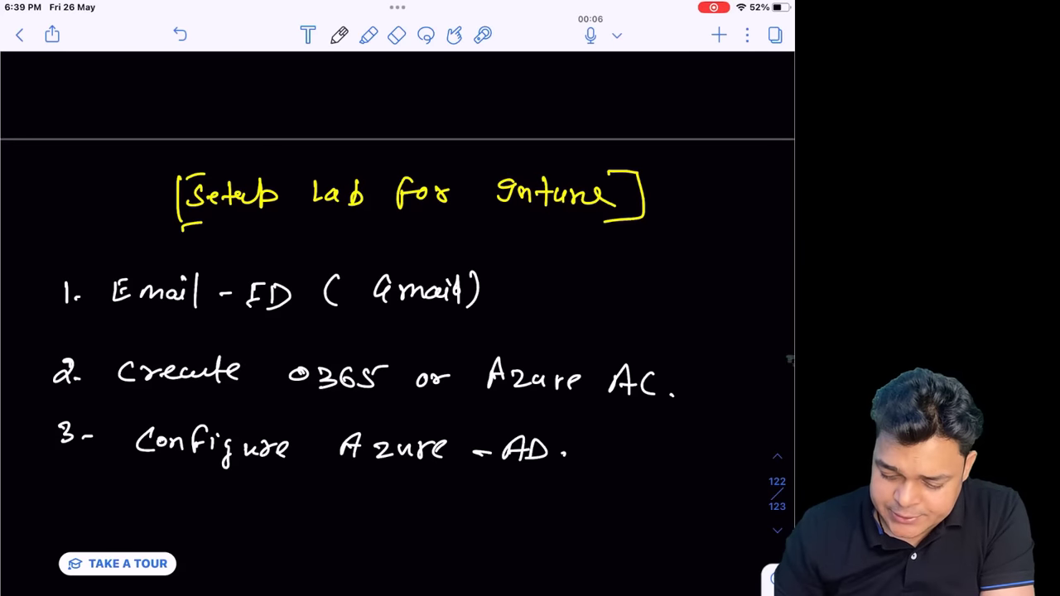
# Step: Scroll back from page 122 to the Azure AD setup and Introduction of Intune notes
pyautogui.scroll(15, 397, 298)
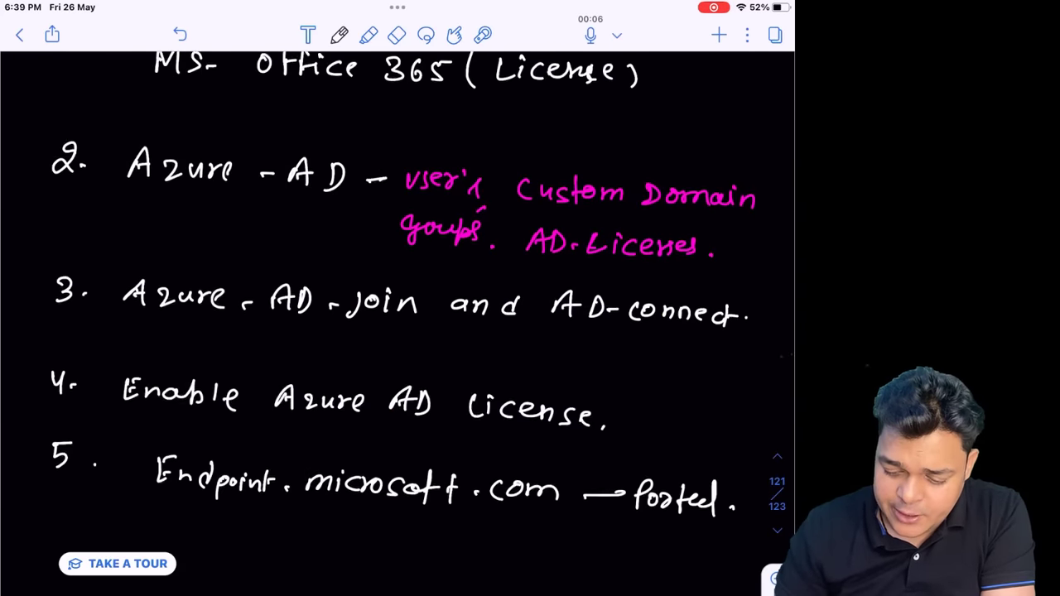
pyautogui.scroll(15, 398, 298)
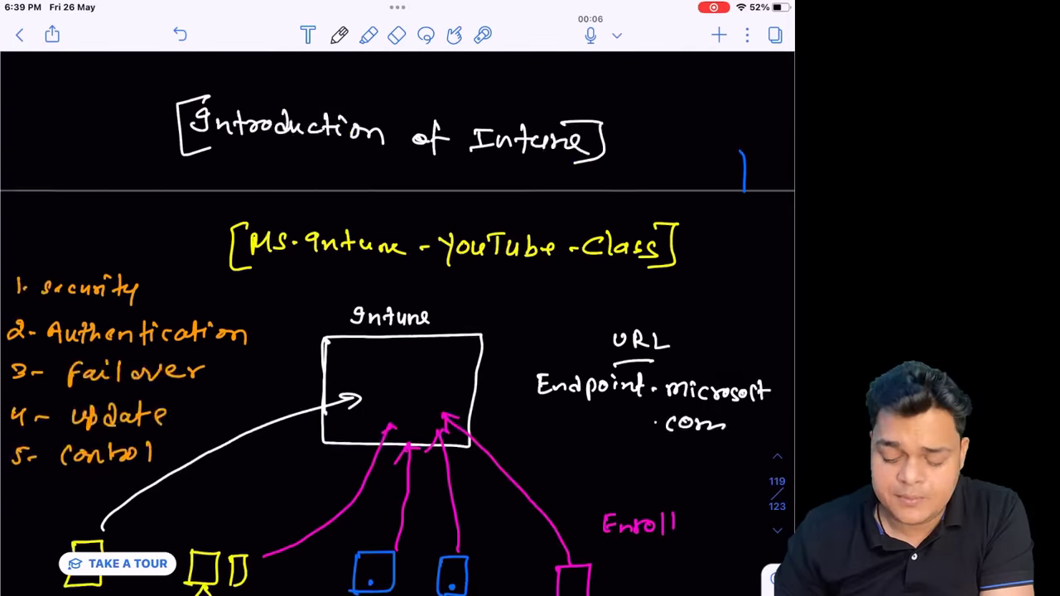
pyautogui.scroll(10, 398, 298)
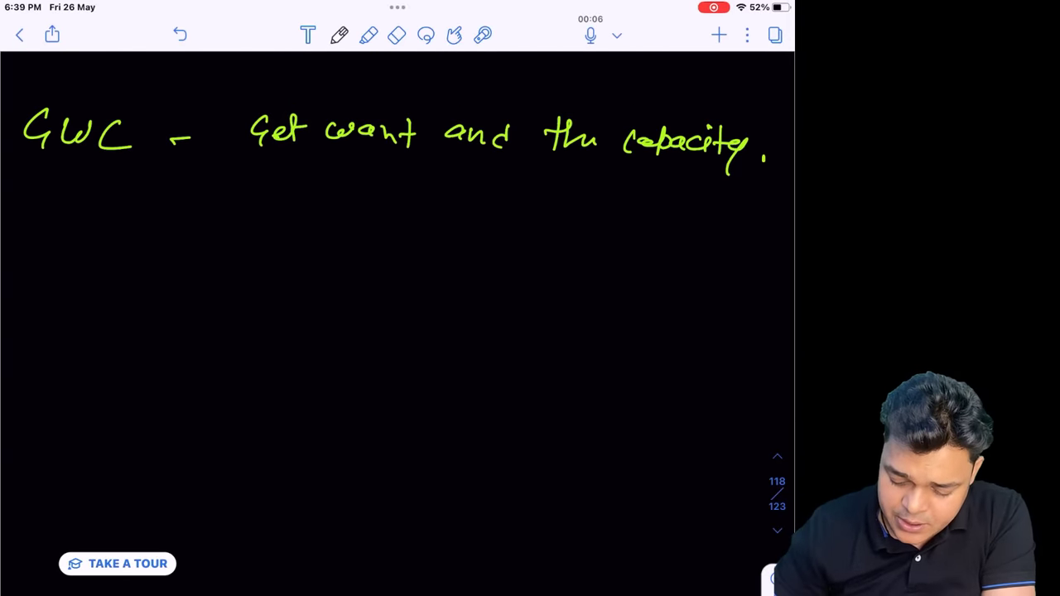
pyautogui.scroll(-10, 397, 298)
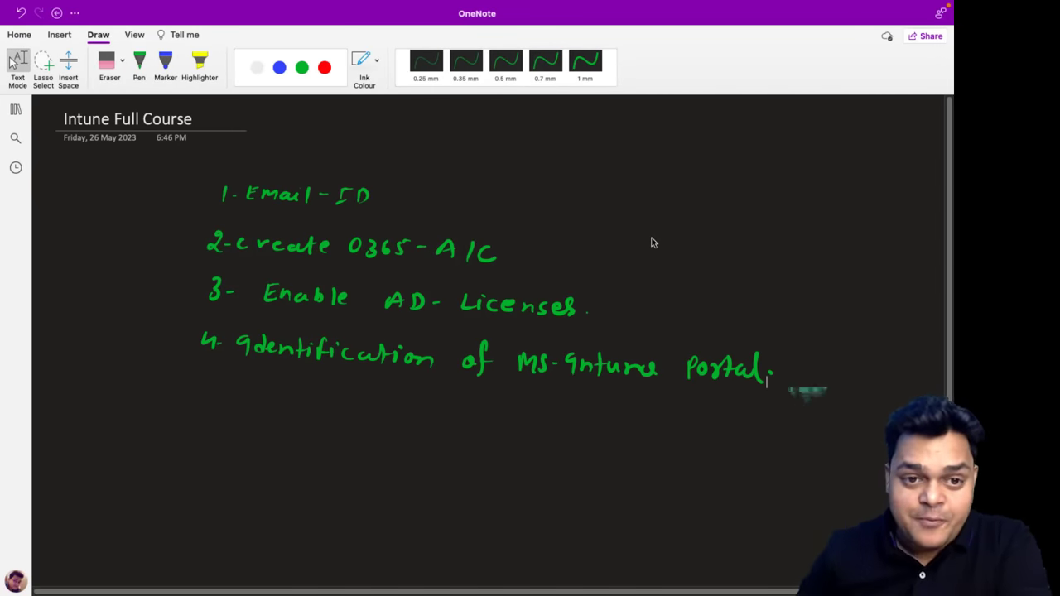
# Step: With a white 0.5 mm pen, tick items 1 and 2 and undo the stray stroke after the E
pyautogui.click(140, 67)
pyautogui.click(256, 66)
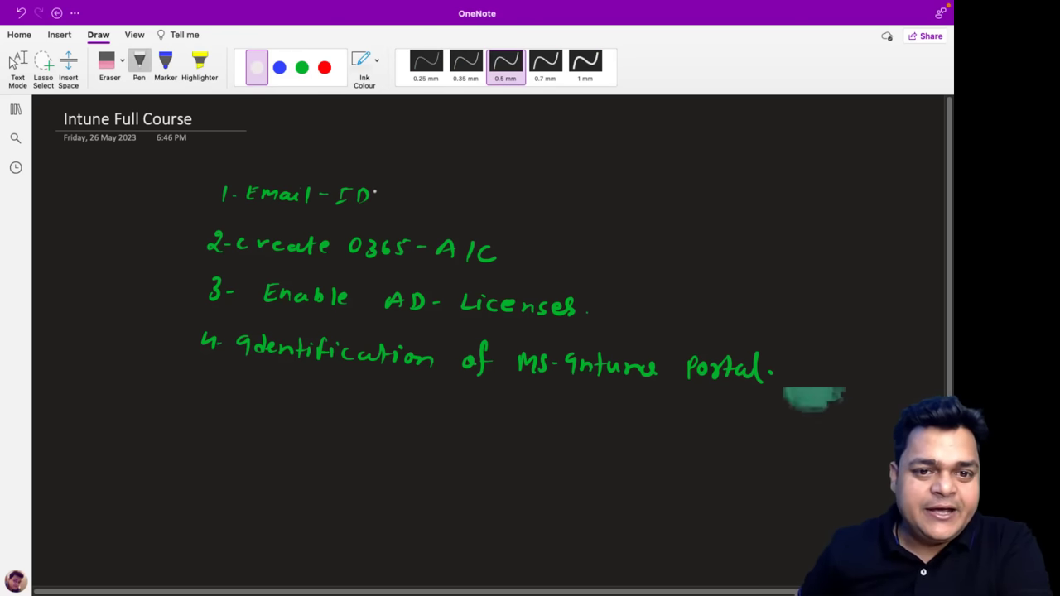
pyautogui.hotkey('ctrl', 'Left')
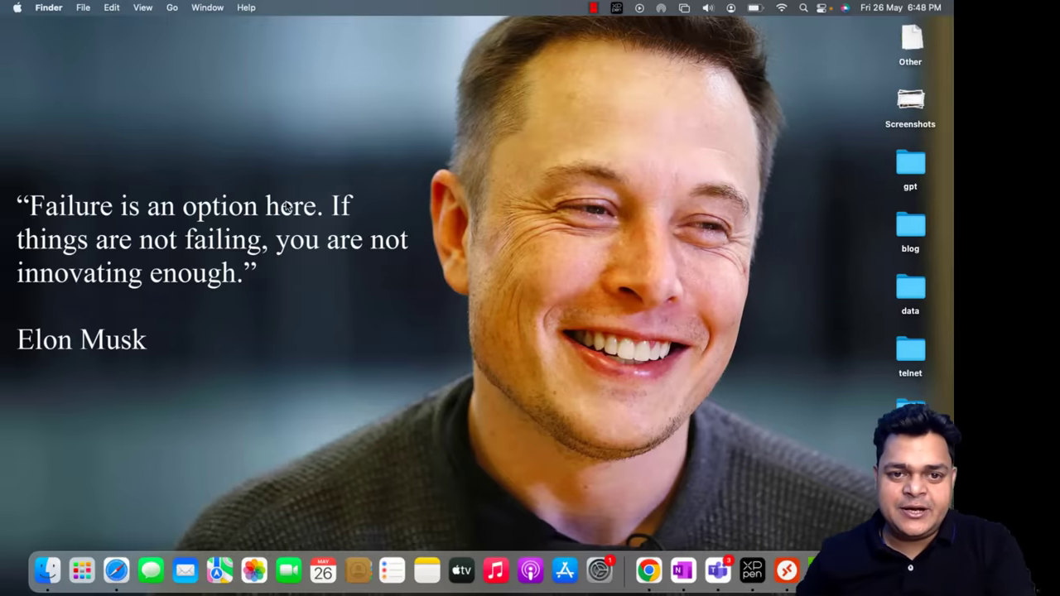
pyautogui.hotkey('ctrl', 'Right')
pyautogui.hotkey('ctrl', 'Right')
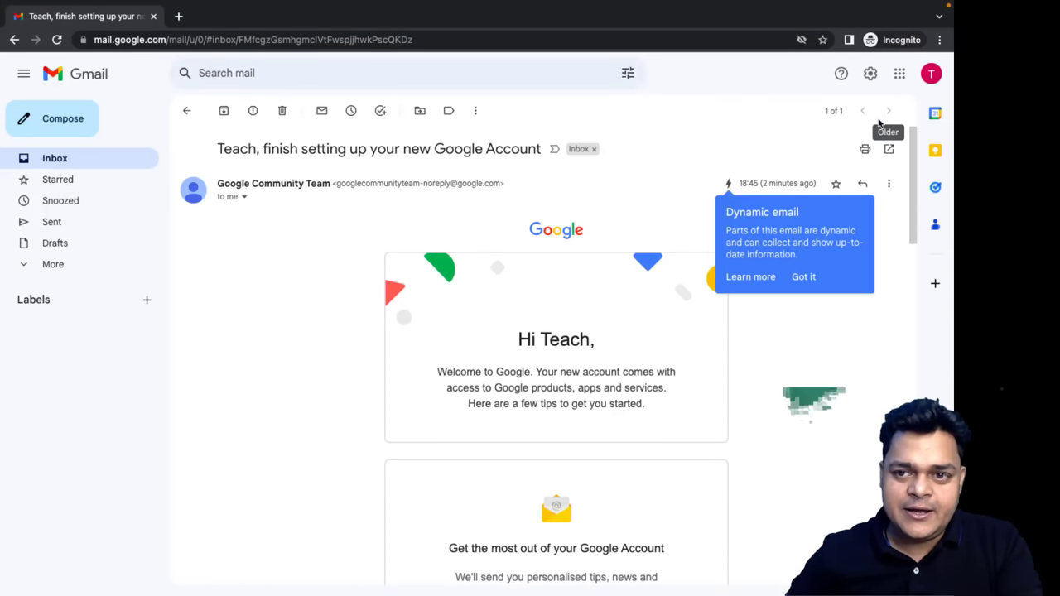
pyautogui.hotkey('ctrl', 'Left')
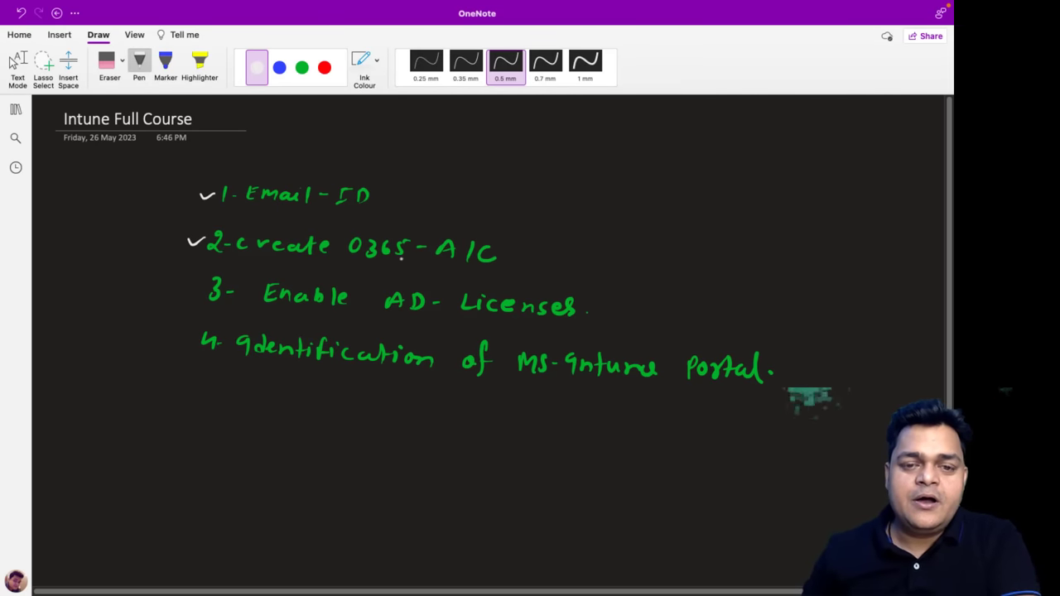
pyautogui.press('Escape')
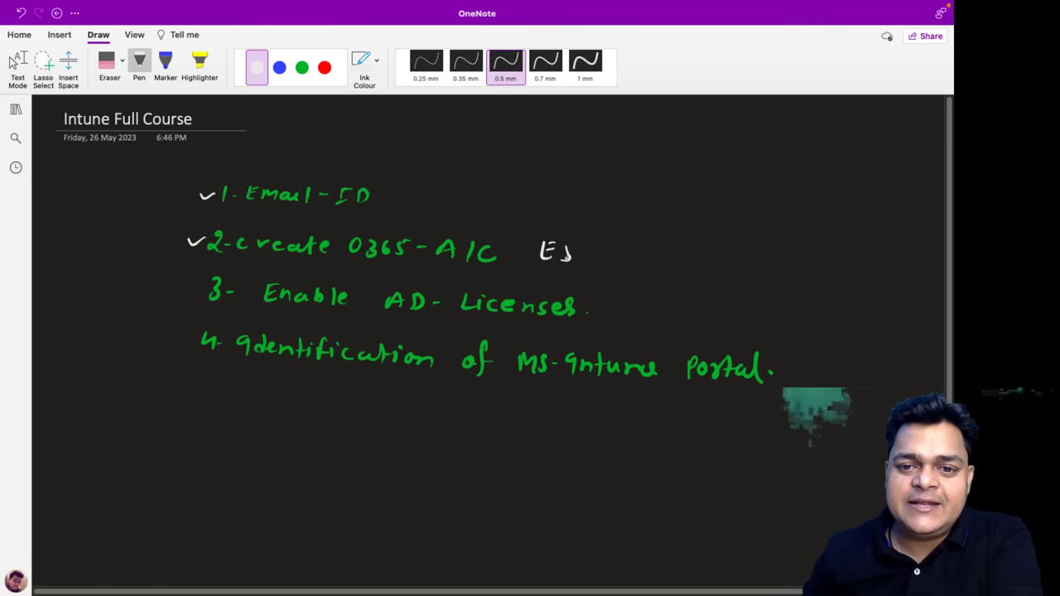
pyautogui.press('super+z')
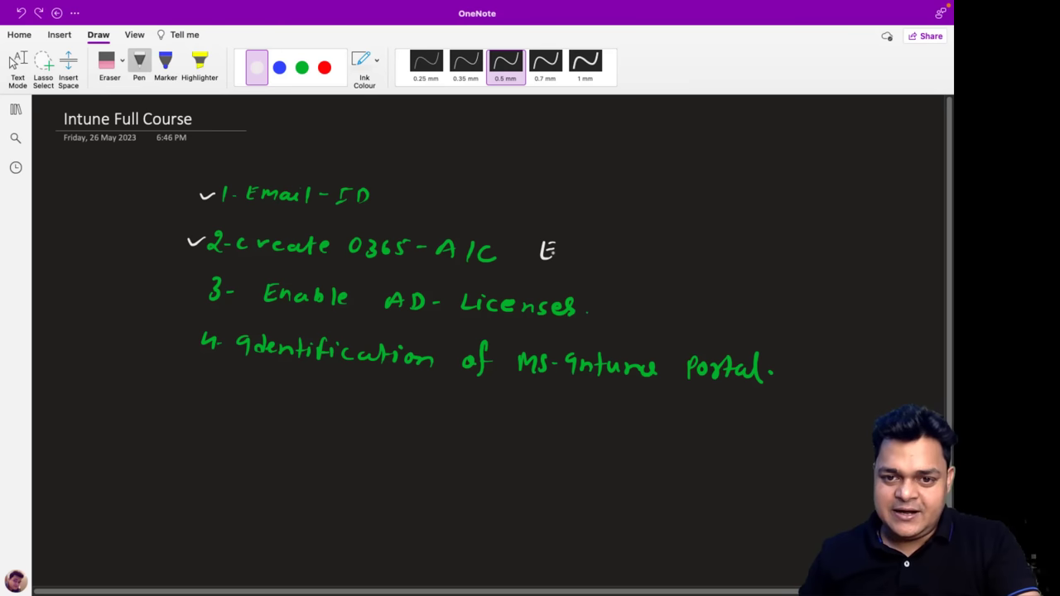
pyautogui.click(11, 63)
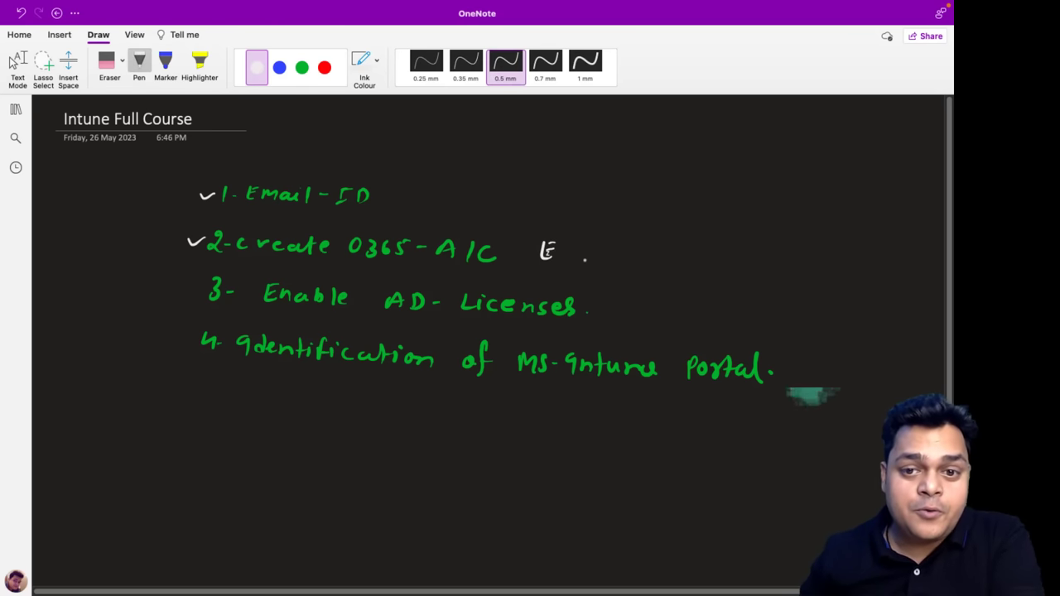
# Step: Erase the stray E and write 'F3 -License' in white beside the O365 account step
pyautogui.click(106, 63)
pyautogui.moveTo(528, 272); pyautogui.dragTo(539, 265)
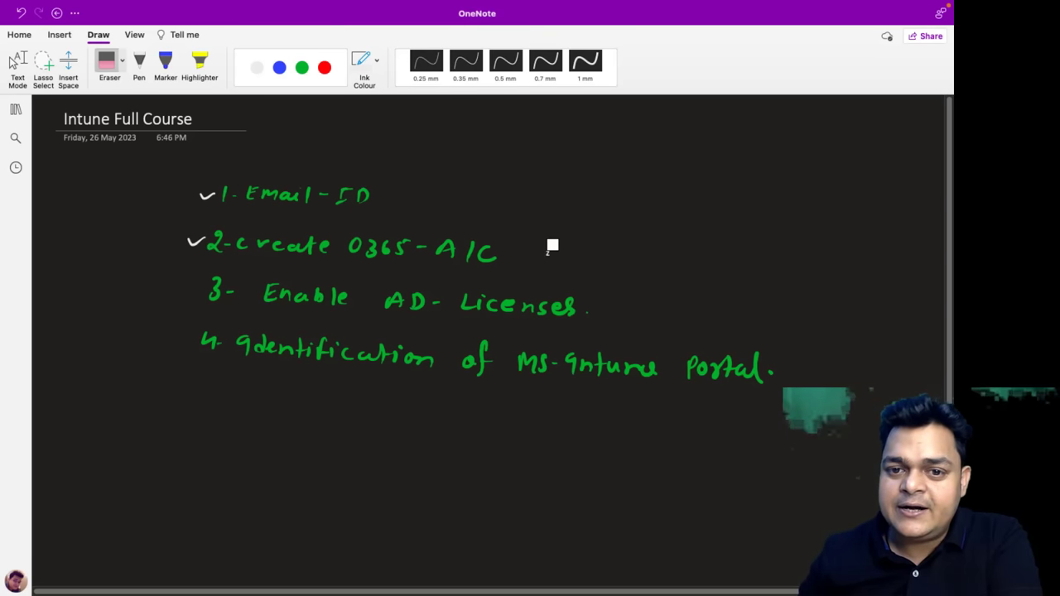
pyautogui.click(257, 67)
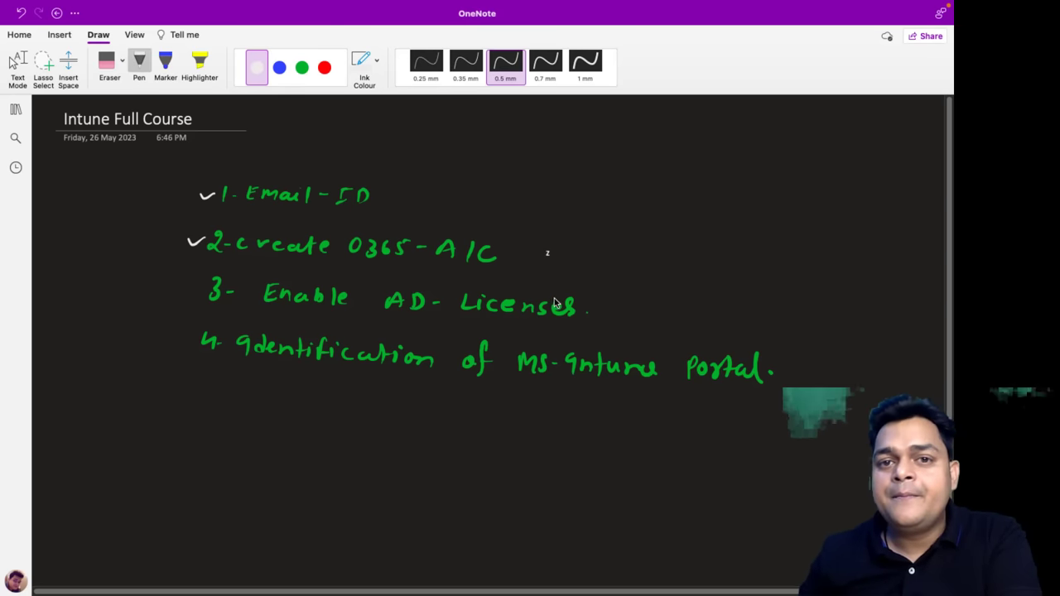
pyautogui.moveTo(533, 246)
pyautogui.mouseDown()
pyautogui.moveTo(528, 266)
pyautogui.moveTo(543, 243)
pyautogui.mouseUp()
pyautogui.moveTo(530, 255); pyautogui.dragTo(609, 265)
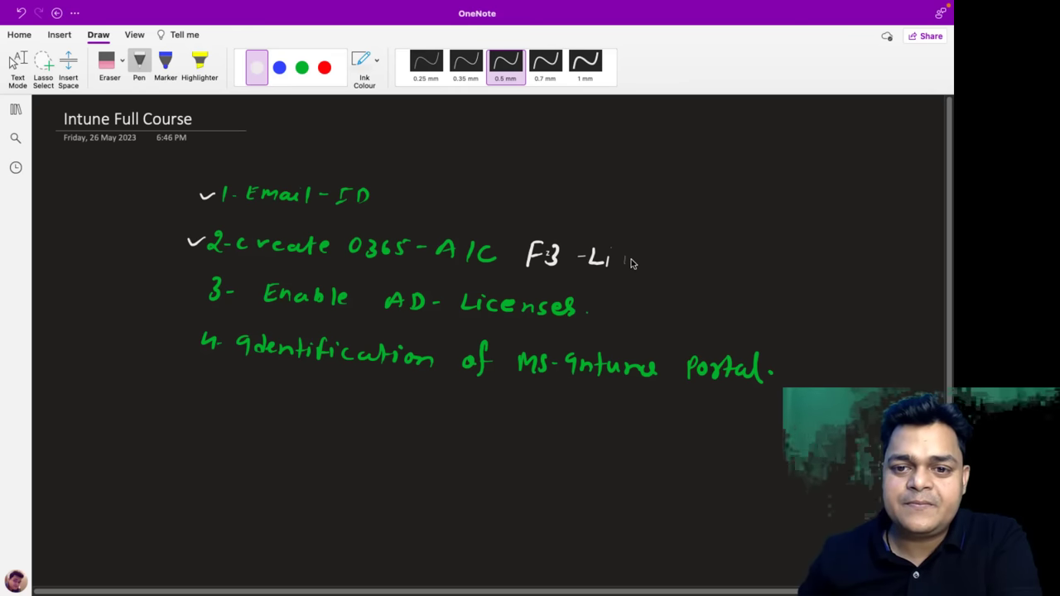
pyautogui.moveTo(631, 256)
pyautogui.mouseDown()
pyautogui.moveTo(631, 267)
pyautogui.moveTo(699, 266)
pyautogui.mouseUp()
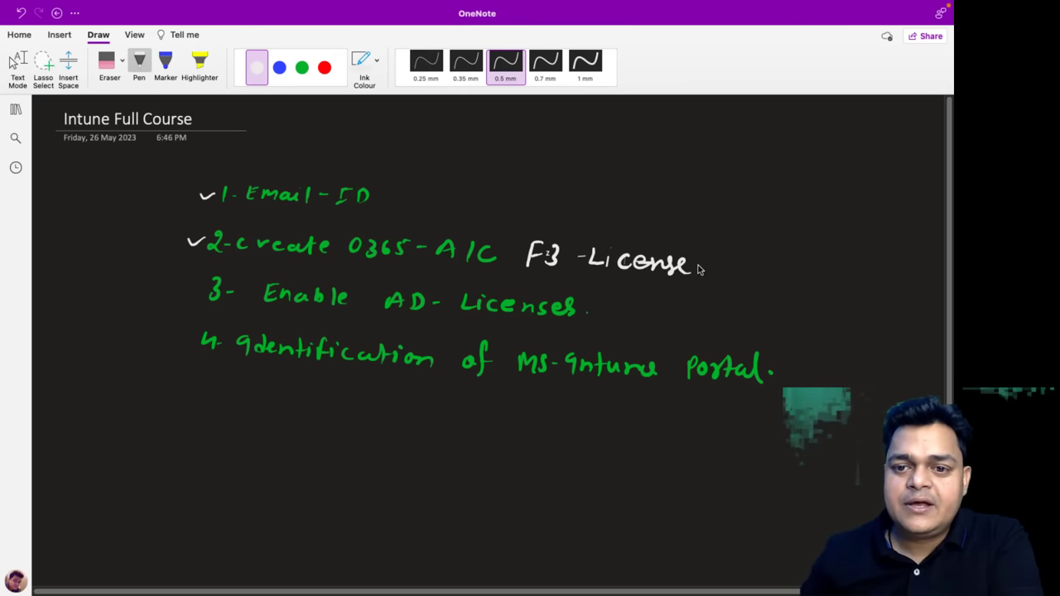
pyautogui.press('Escape')
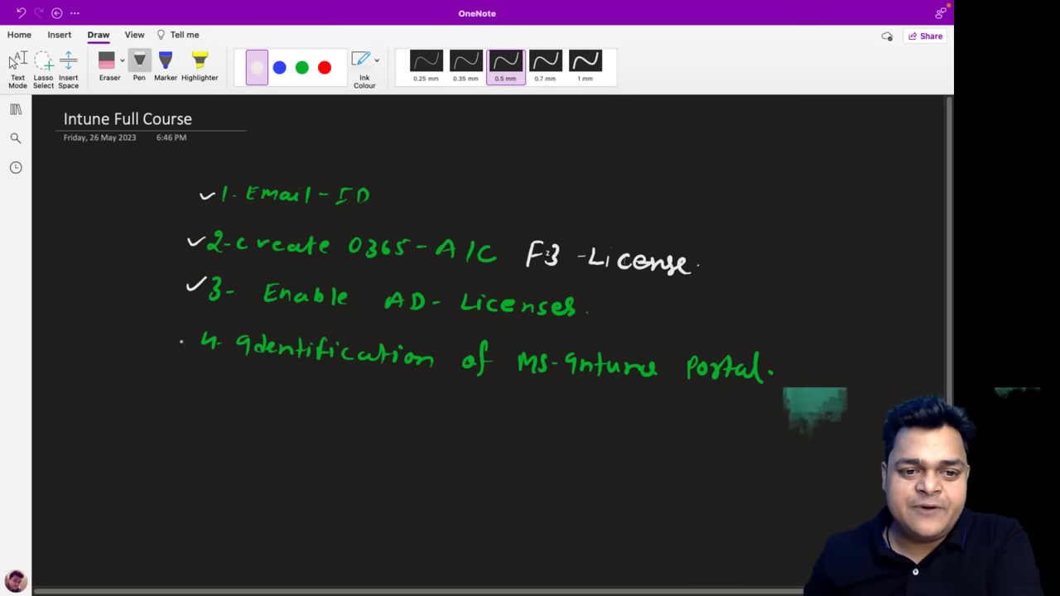
pyautogui.click(12, 63)
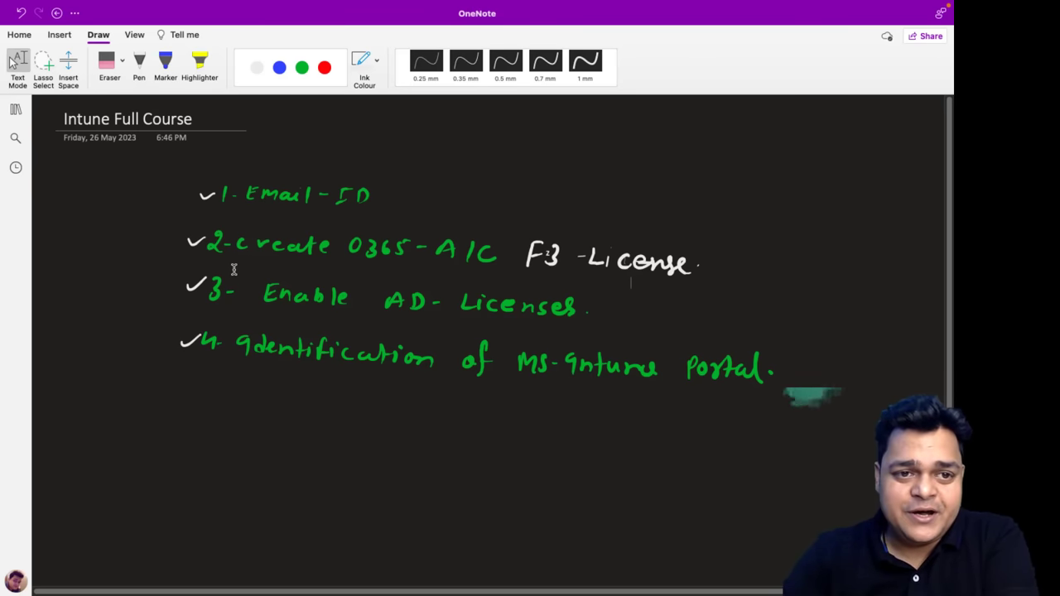
# Step: Switch desktops over to the Gmail window in Chrome
pyautogui.hotkey('ctrl', 'Left')
pyautogui.hotkey('ctrl', 'Right')
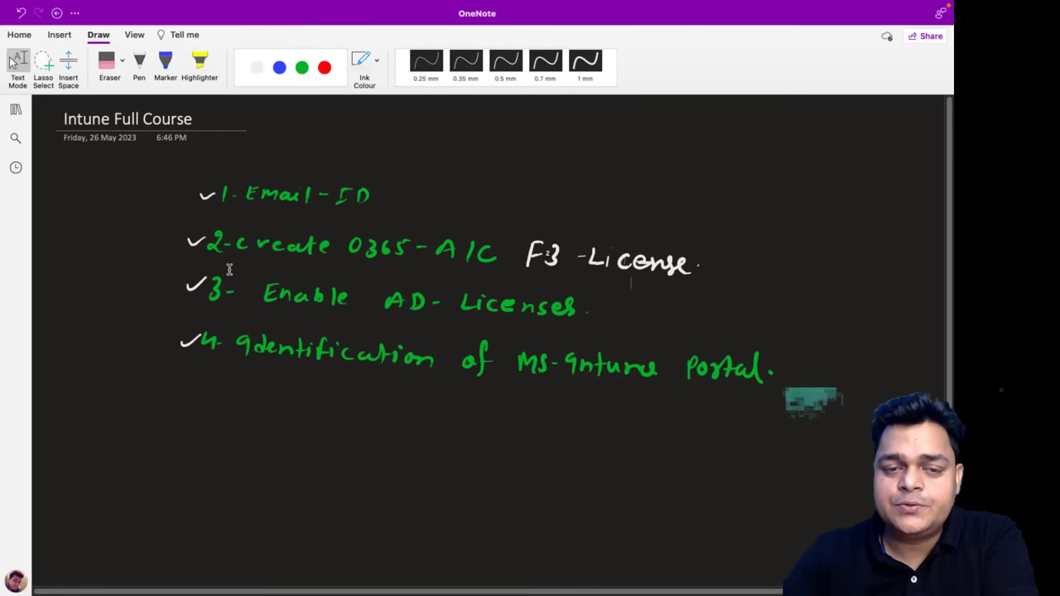
pyautogui.hotkey('ctrl', 'Right')
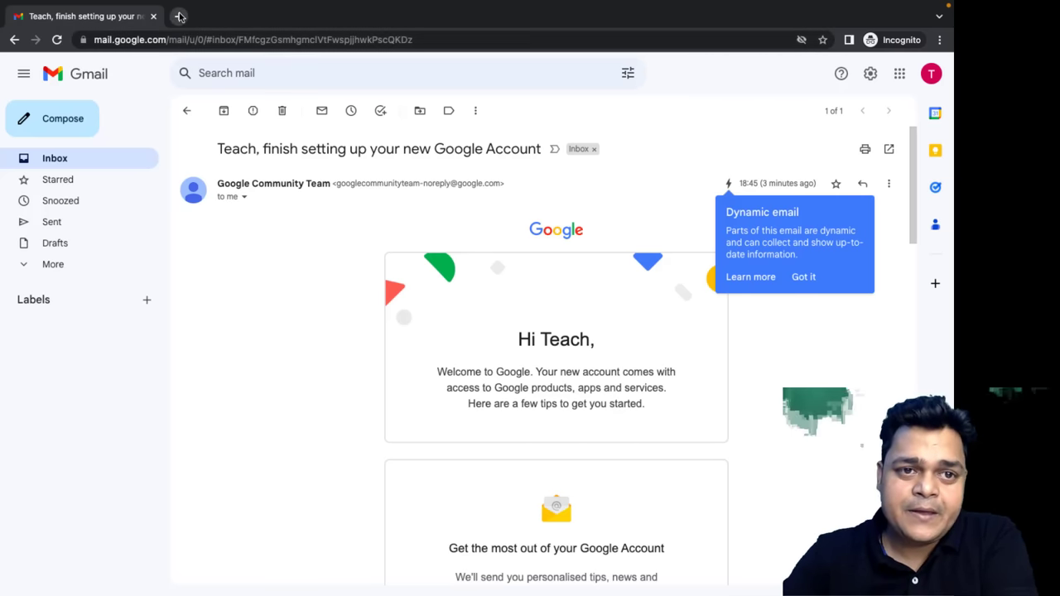
# Step: Open a new incognito tab and load office.com
pyautogui.click(180, 16)
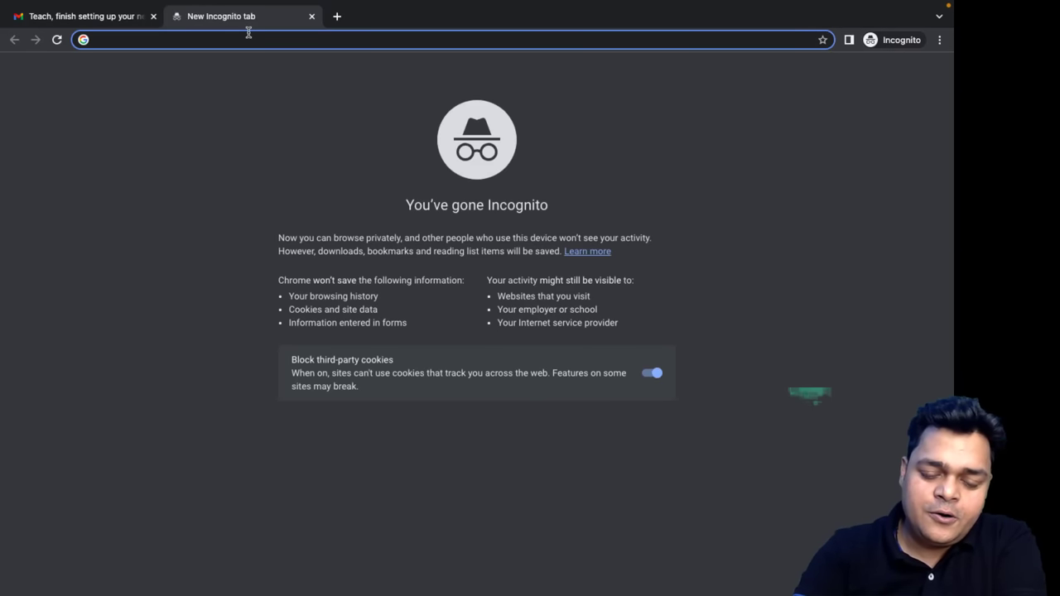
pyautogui.write('office')
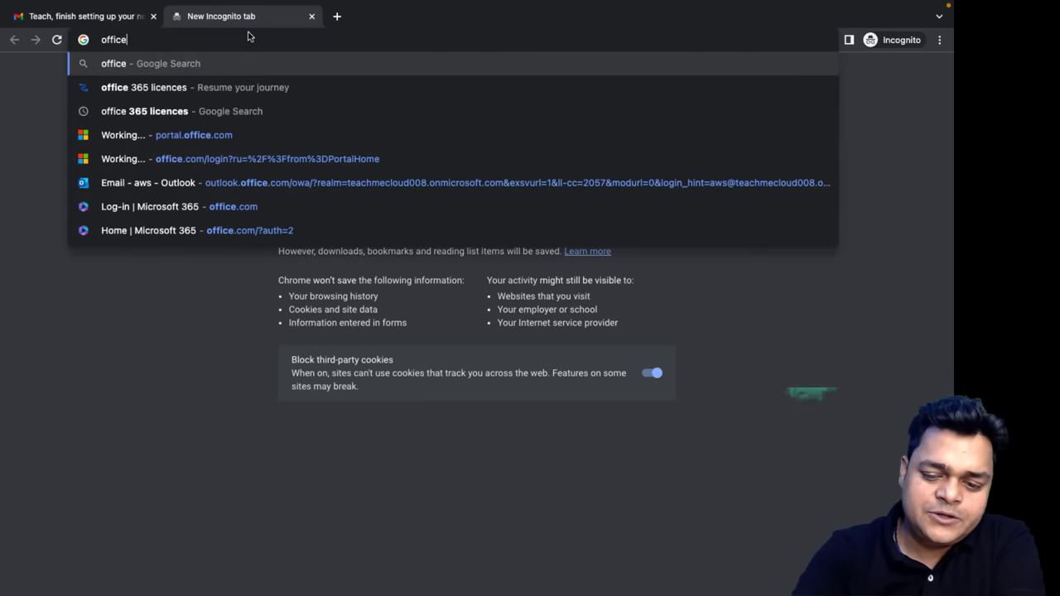
pyautogui.write('.com/login?ru=%2F%3Ffrom%3DPortalHome')
pyautogui.press('Return')
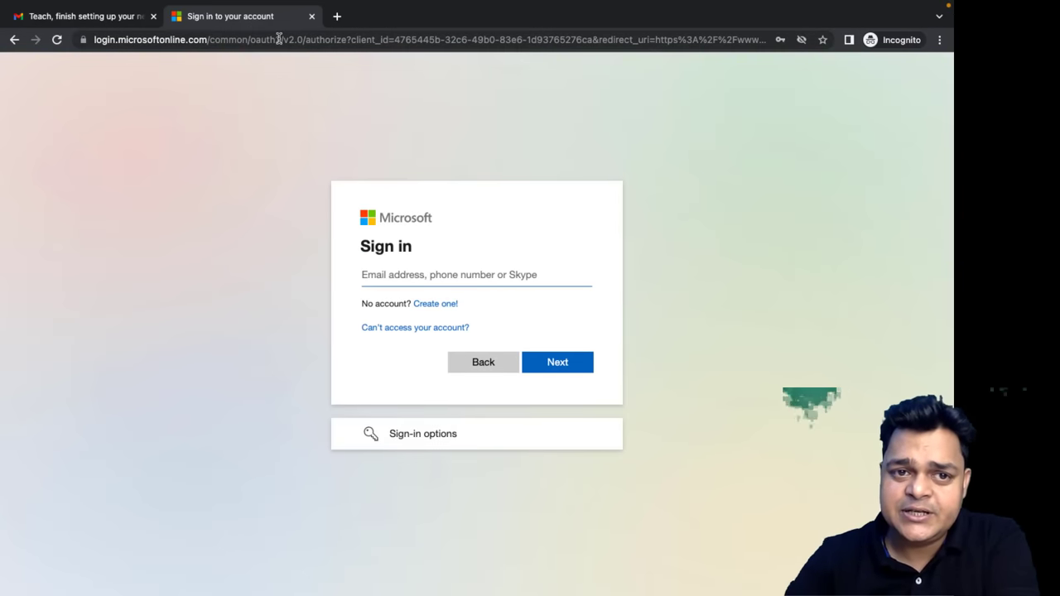
# Step: Replace the address with 'google' and run the search
pyautogui.click(277, 39)
pyautogui.write('goo')
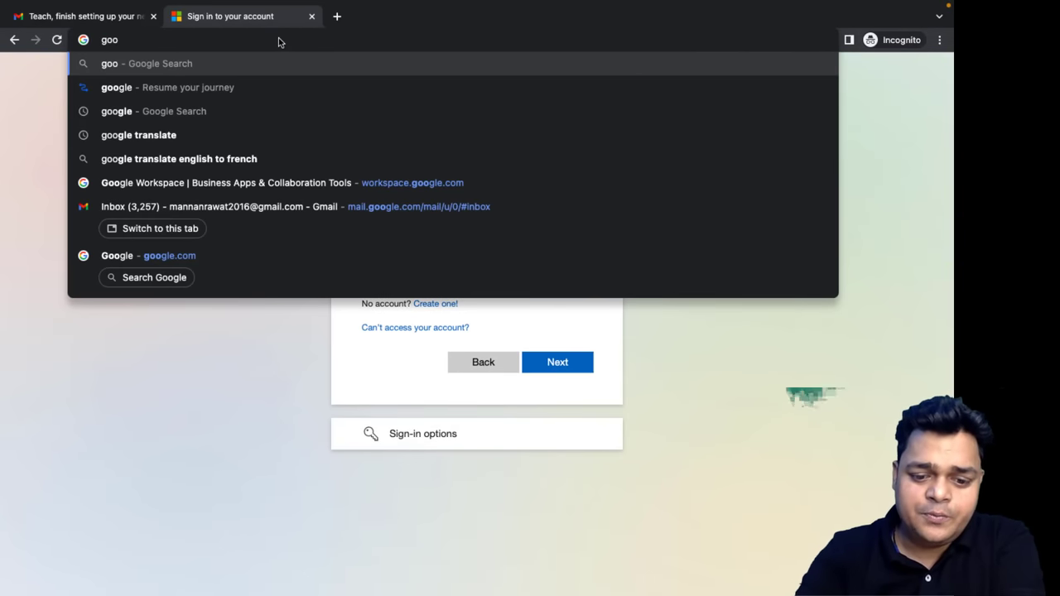
pyautogui.write('gle')
pyautogui.press('Return')
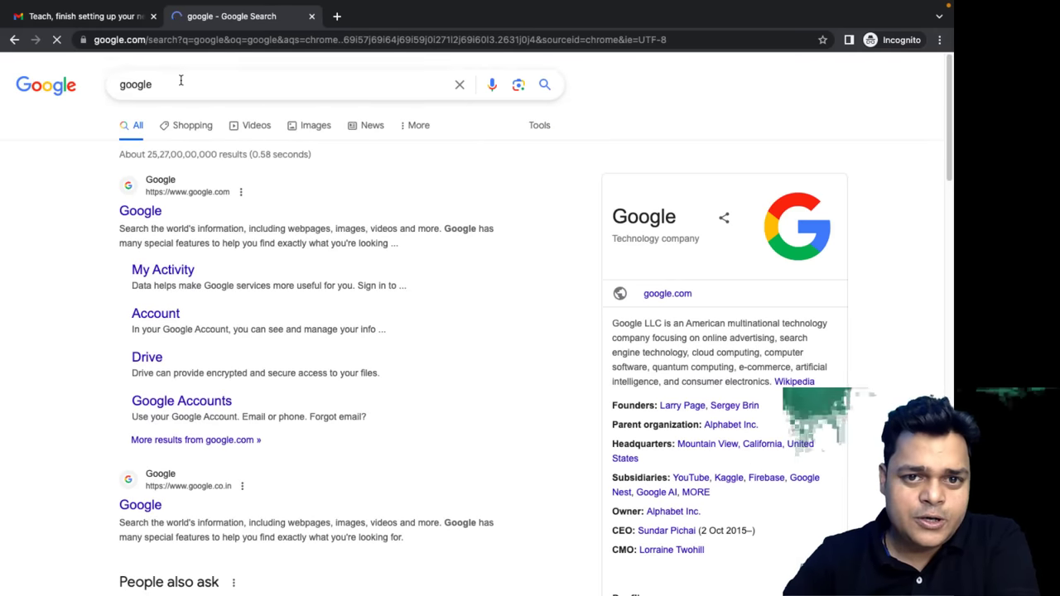
# Step: Search Google for 'office 365' and open Microsoft's official Microsoft 365 site
pyautogui.click(140, 211)
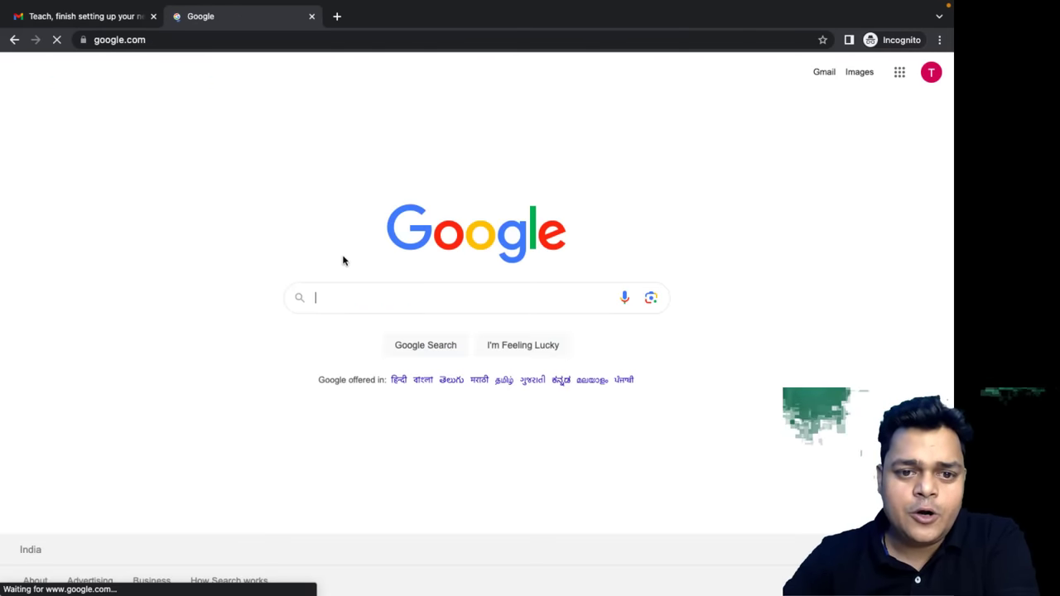
pyautogui.write('offi')
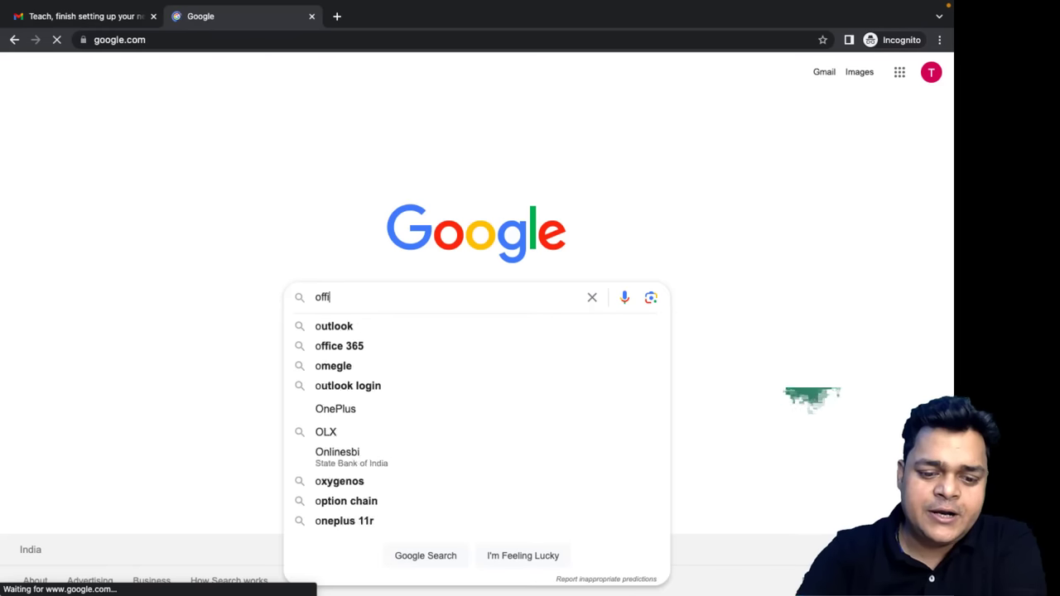
pyautogui.write('ce 365')
pyautogui.press('Return')
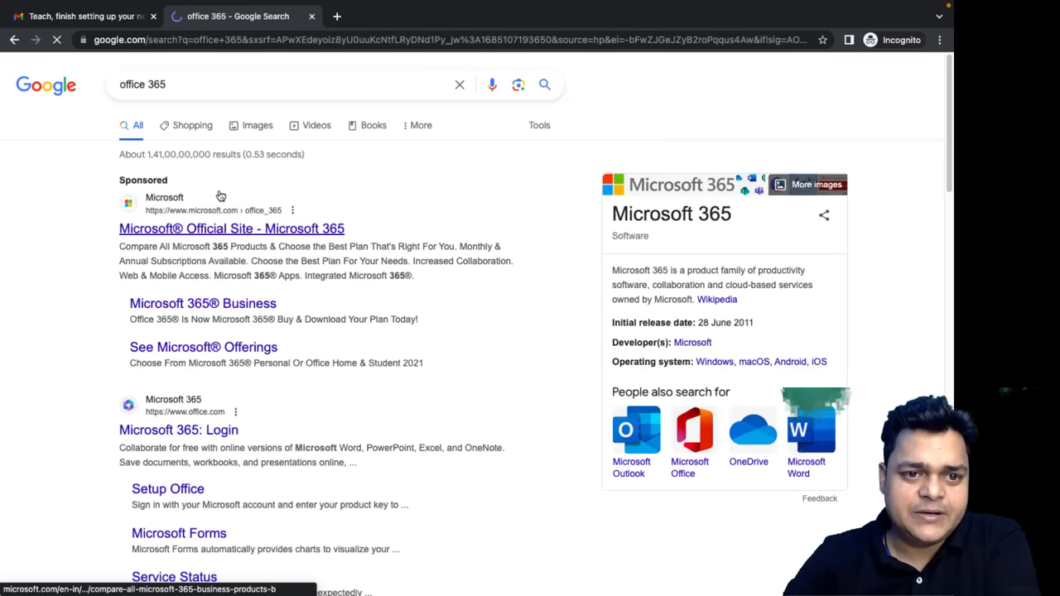
pyautogui.click(176, 201)
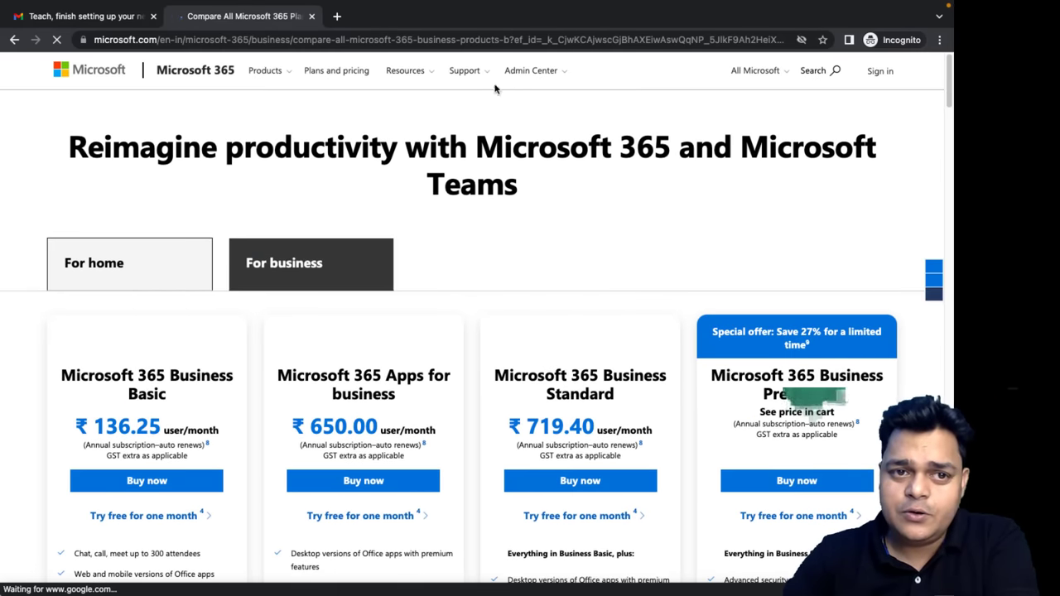
# Step: Open and close the Products menu, then look over the business plans comparison page
pyautogui.click(277, 81)
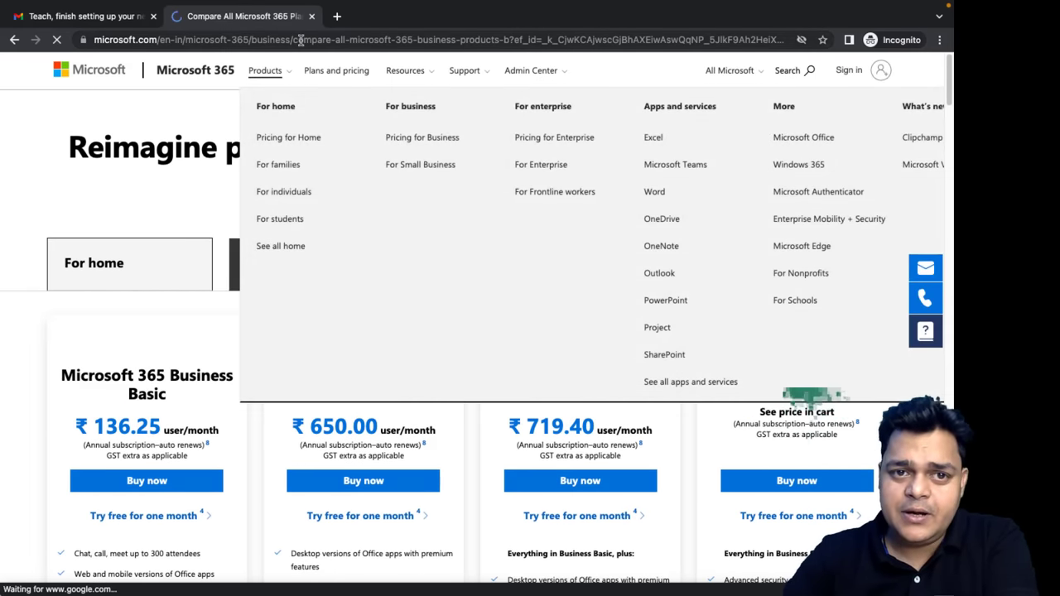
pyautogui.click(299, 40)
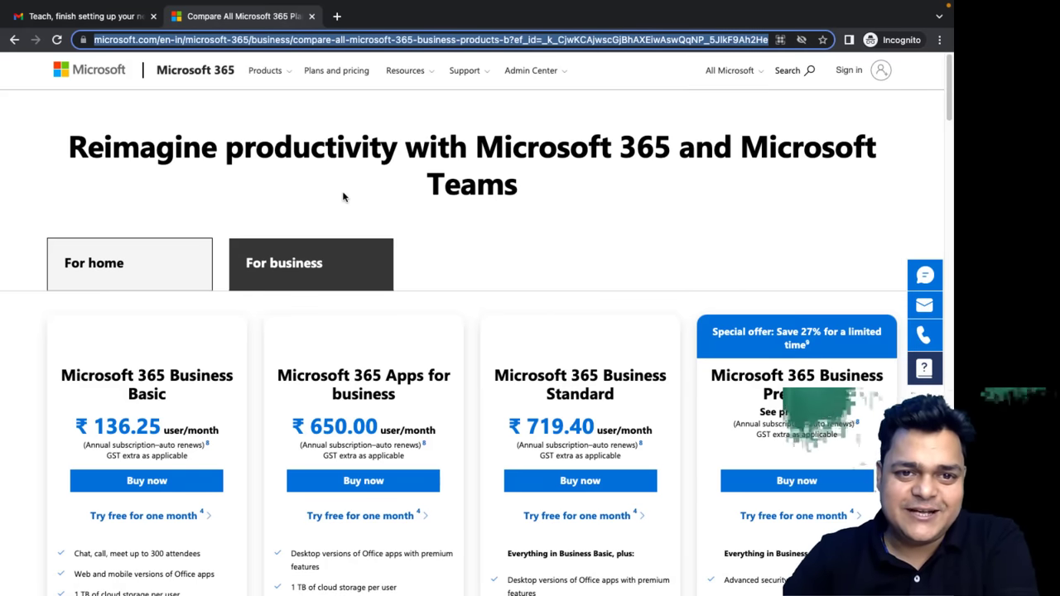
pyautogui.scroll(-4, 346, 274)
pyautogui.scroll(4, 346, 274)
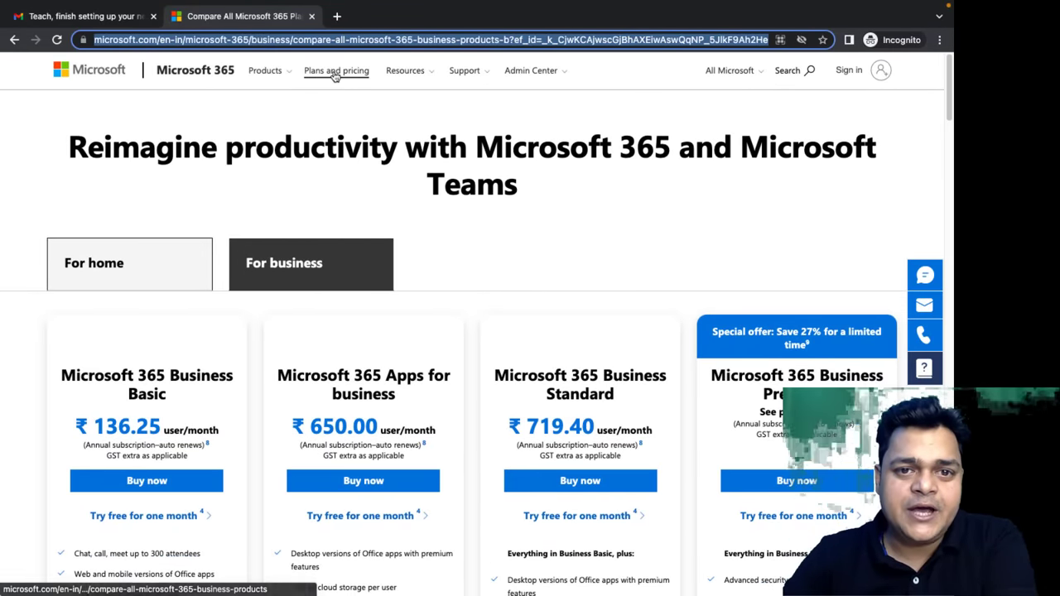
# Step: Go via Products > For Enterprise to plans and pricing, then open all frontline plans under F3
pyautogui.click(286, 76)
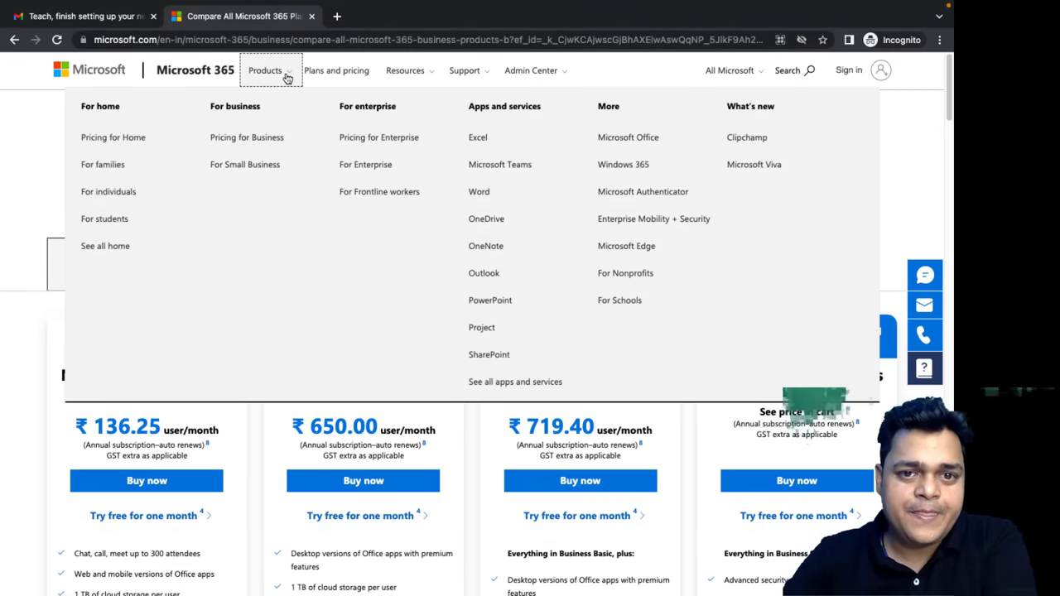
pyautogui.click(365, 164)
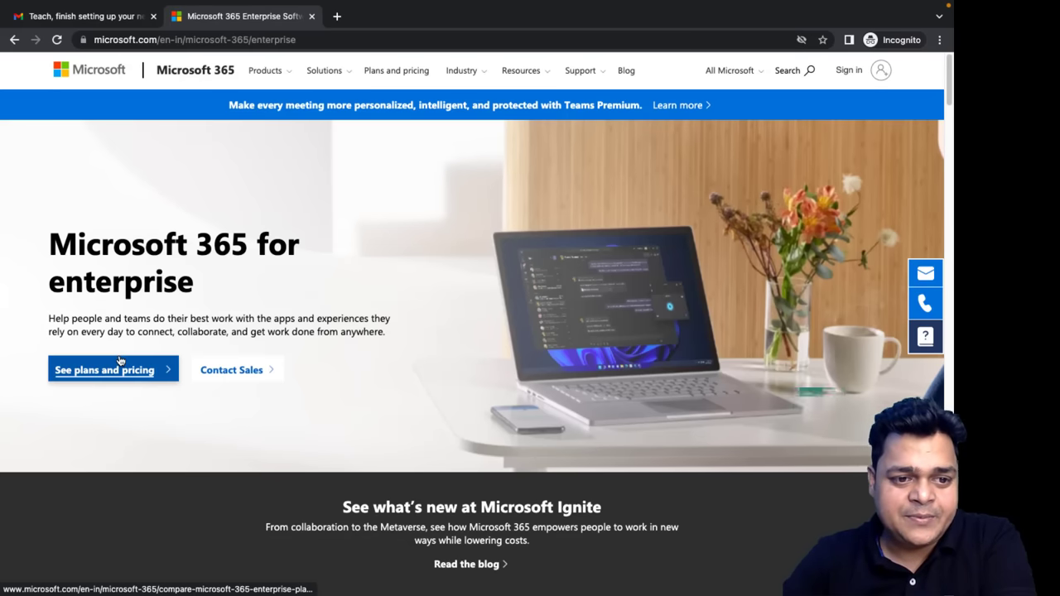
pyautogui.click(94, 375)
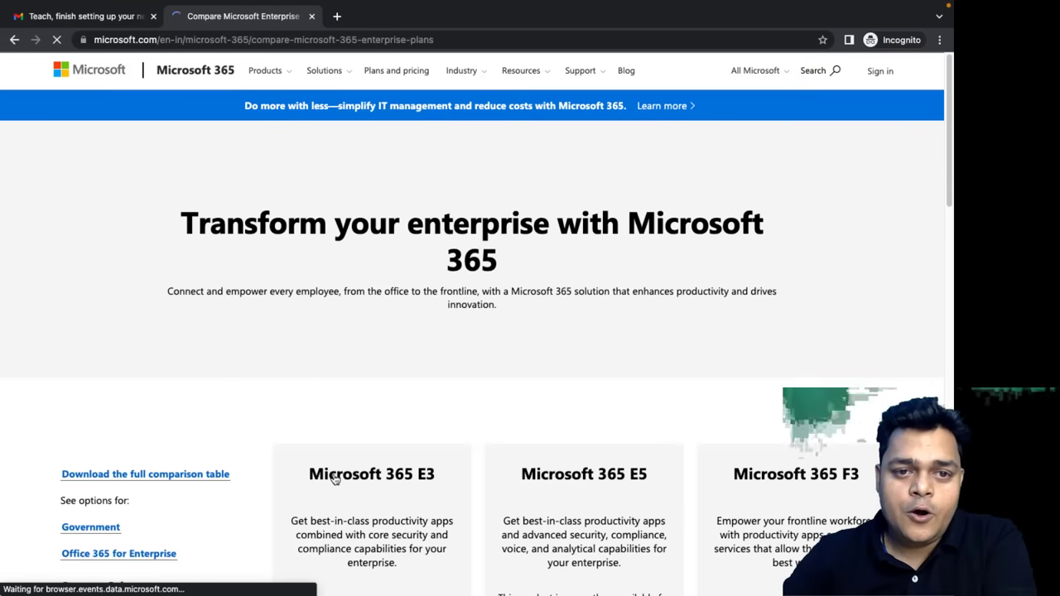
pyautogui.scroll(-5, 332, 474)
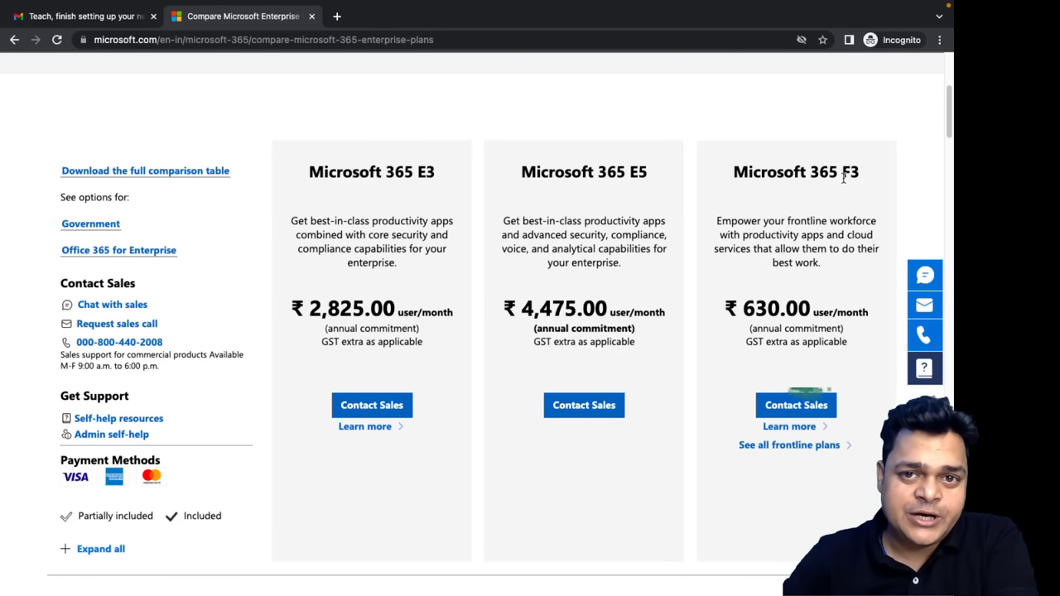
pyautogui.click(785, 447)
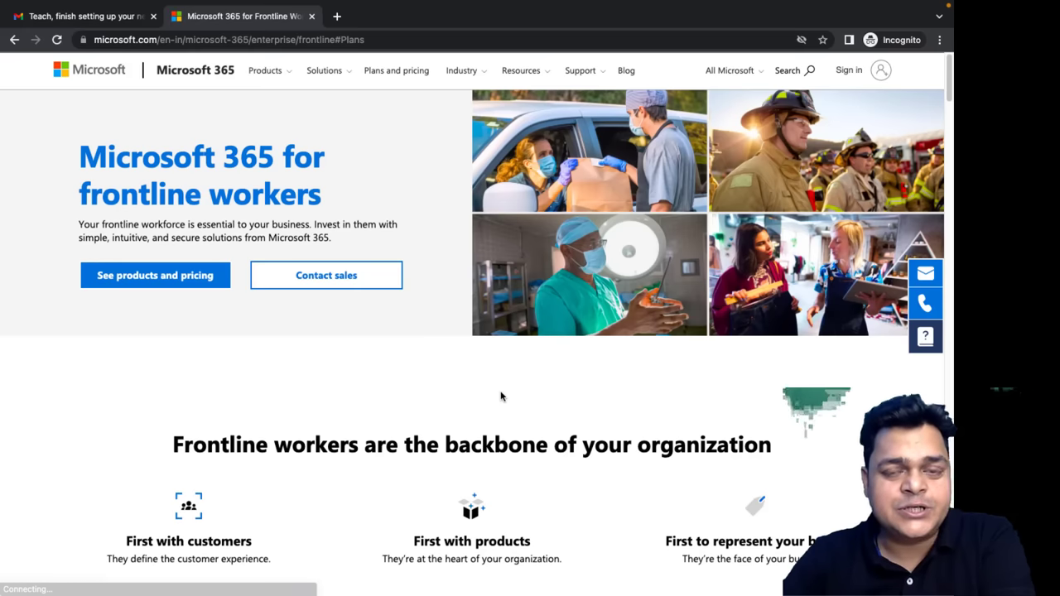
# Step: Scroll to the plan cards and choose Try for free under Office 365 F3
pyautogui.scroll(-20, 313, 372)
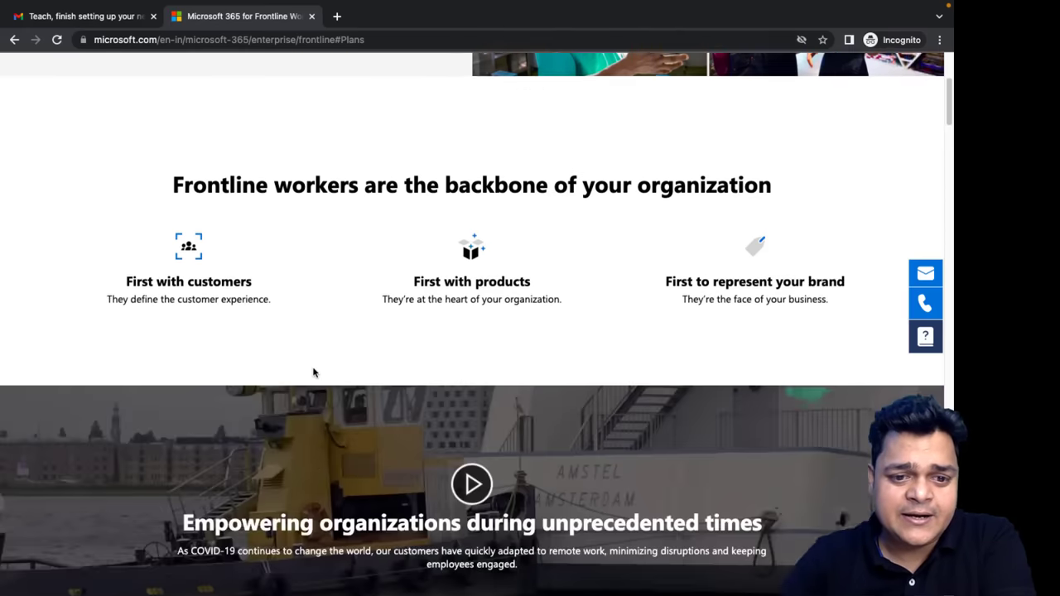
pyautogui.scroll(15, 315, 374)
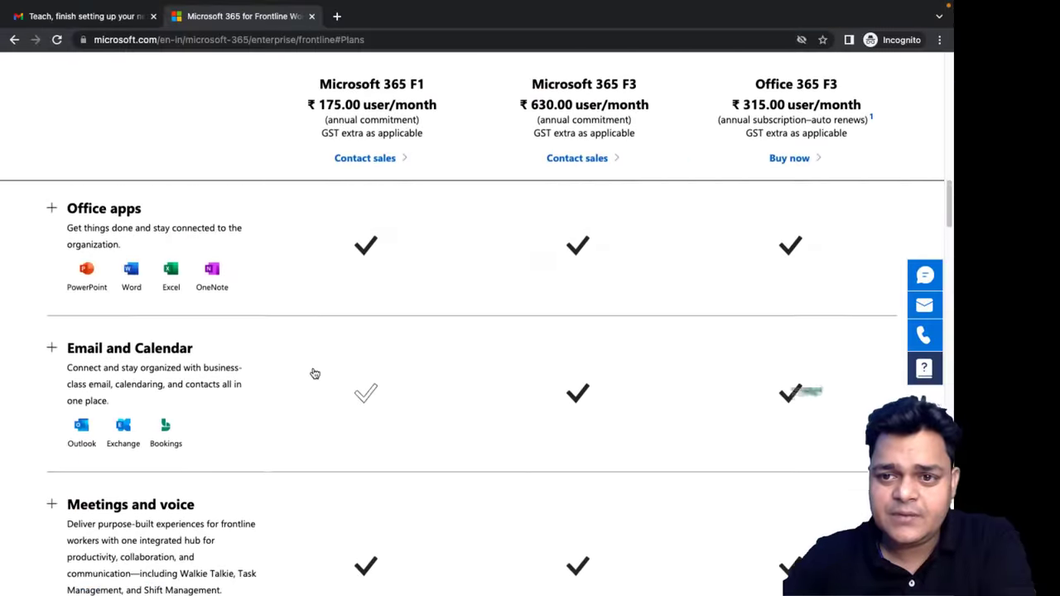
pyautogui.scroll(-5, 313, 368)
pyautogui.scroll(-4, 313, 370)
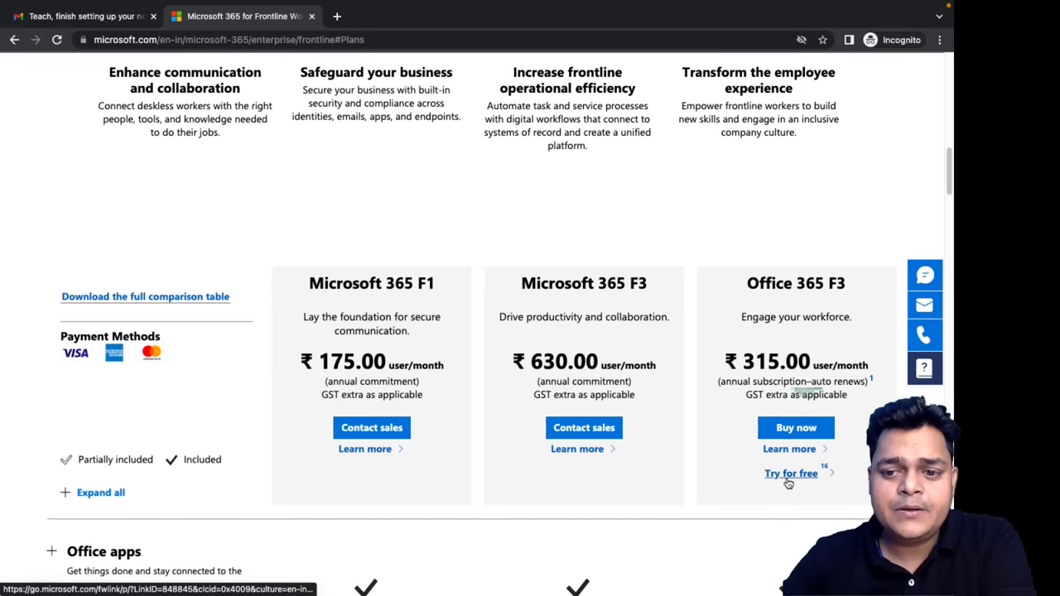
pyautogui.click(790, 476)
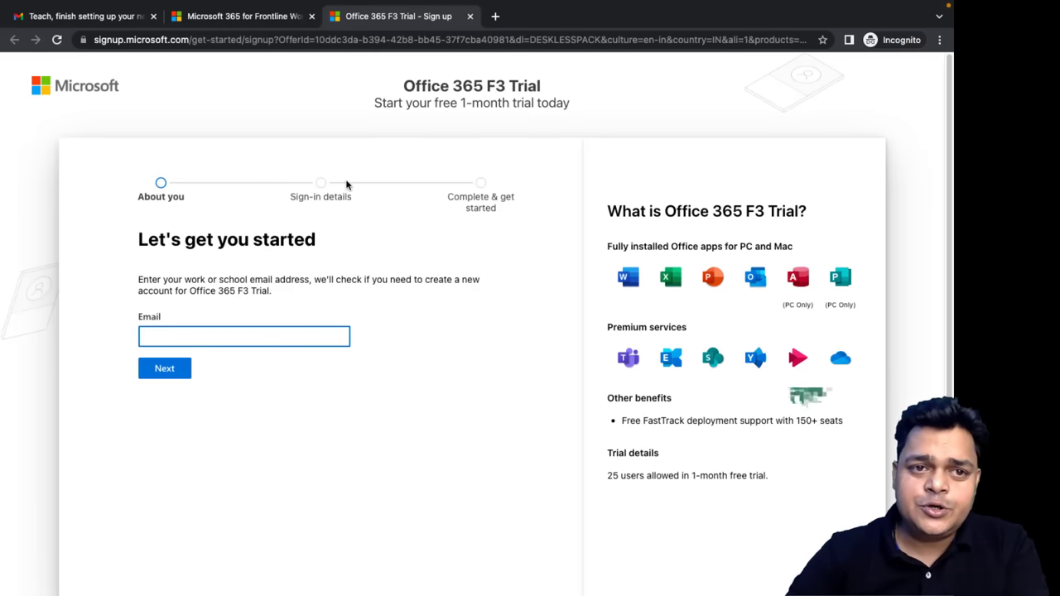
# Step: Check the Gmail account, enter its address on the F3 trial page, and choose Set up account
pyautogui.click(83, 15)
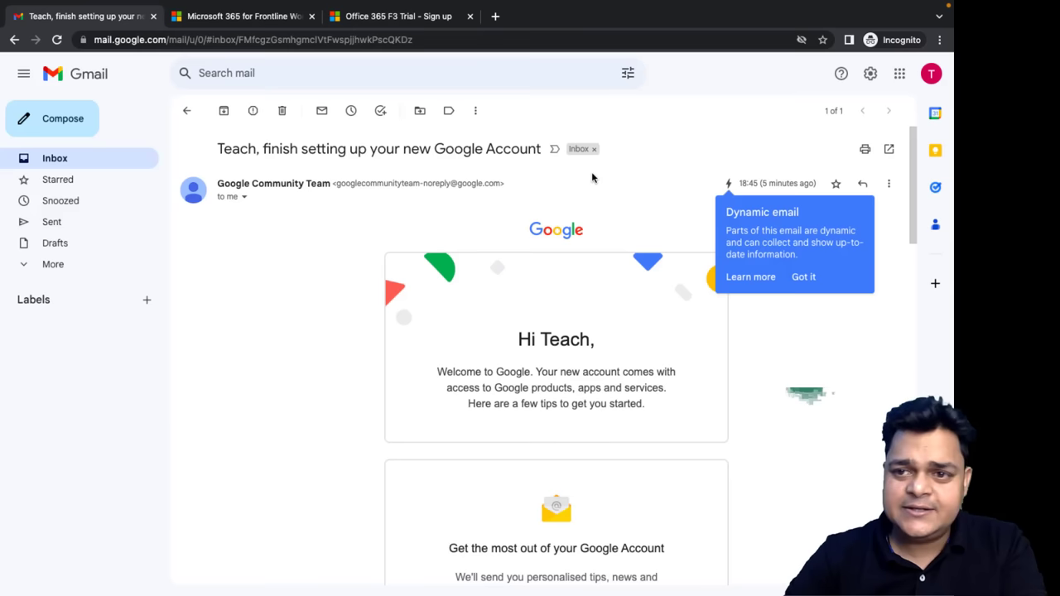
pyautogui.click(930, 79)
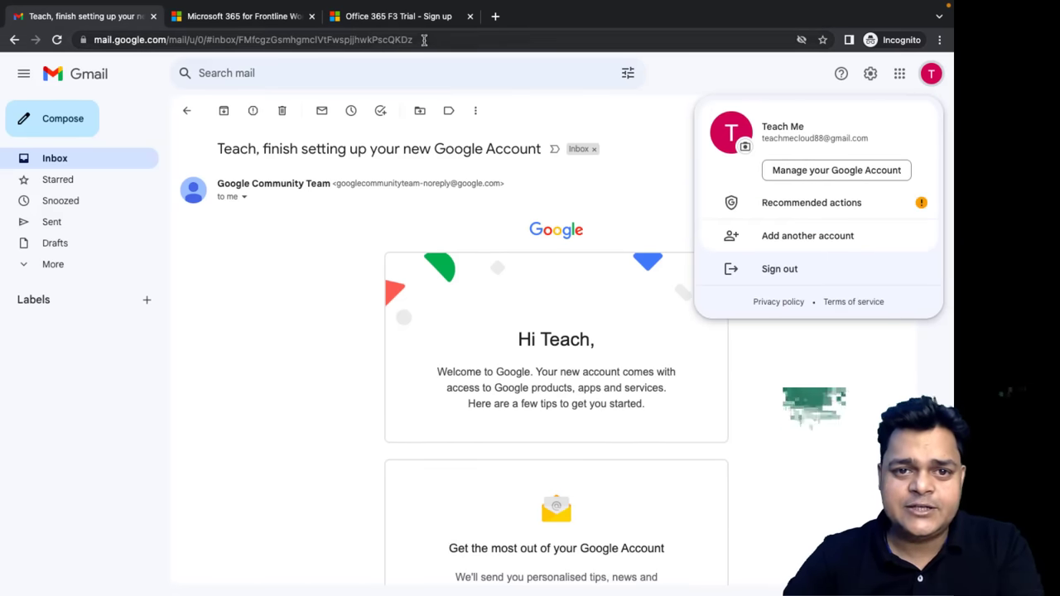
pyautogui.click(407, 17)
pyautogui.write('teachmeclou')
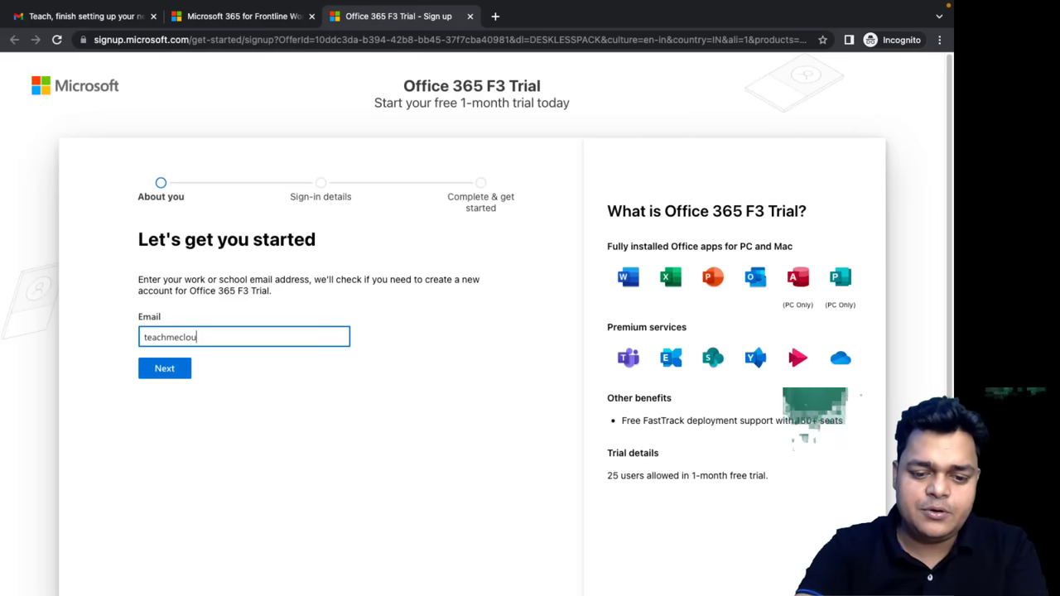
pyautogui.write('d.')
pyautogui.press('BackSpace')
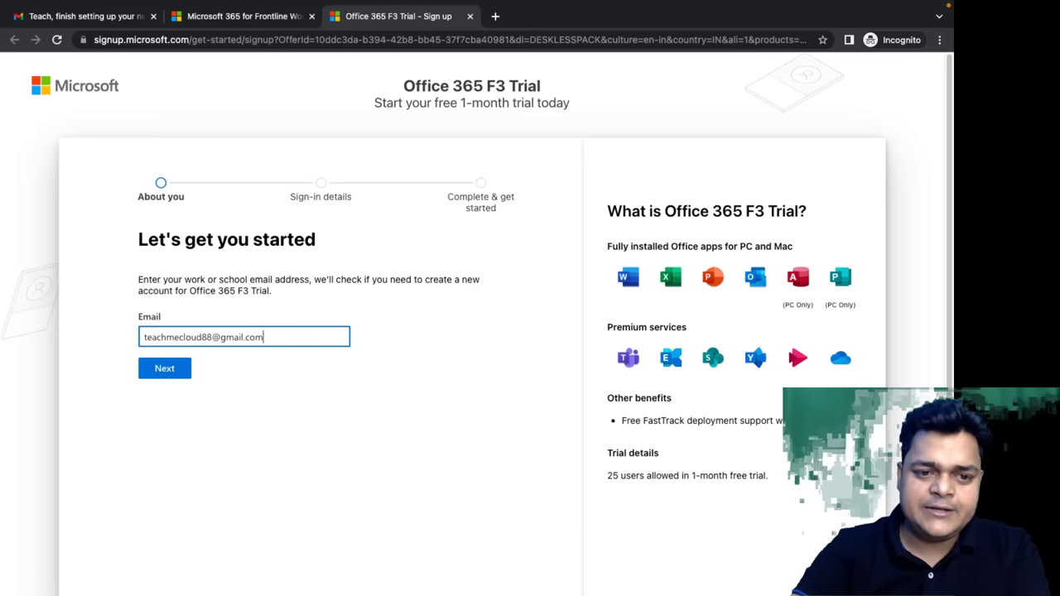
pyautogui.click(188, 374)
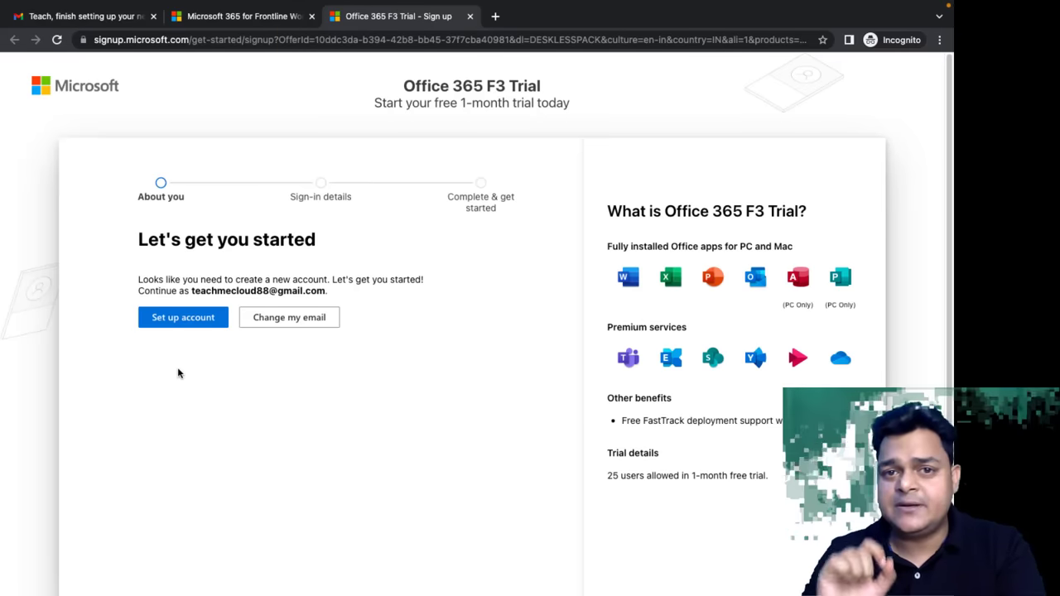
pyautogui.click(179, 319)
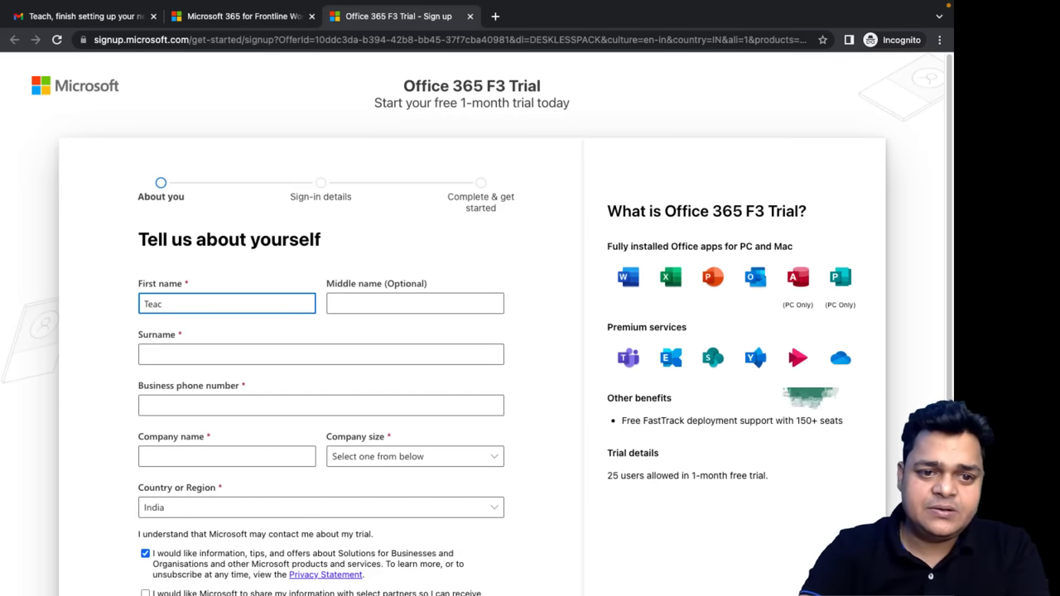
# Step: Fill in the first name, surname and business phone number
pyautogui.click(414, 303)
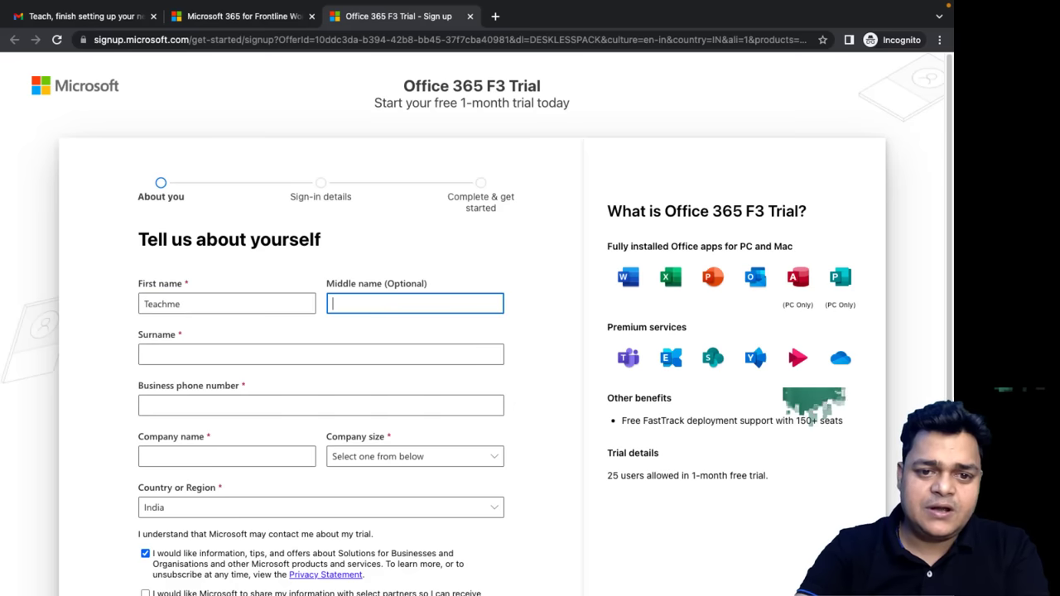
pyautogui.press('Tab')
pyautogui.write('cloud')
pyautogui.press('Tab')
pyautogui.write('9')
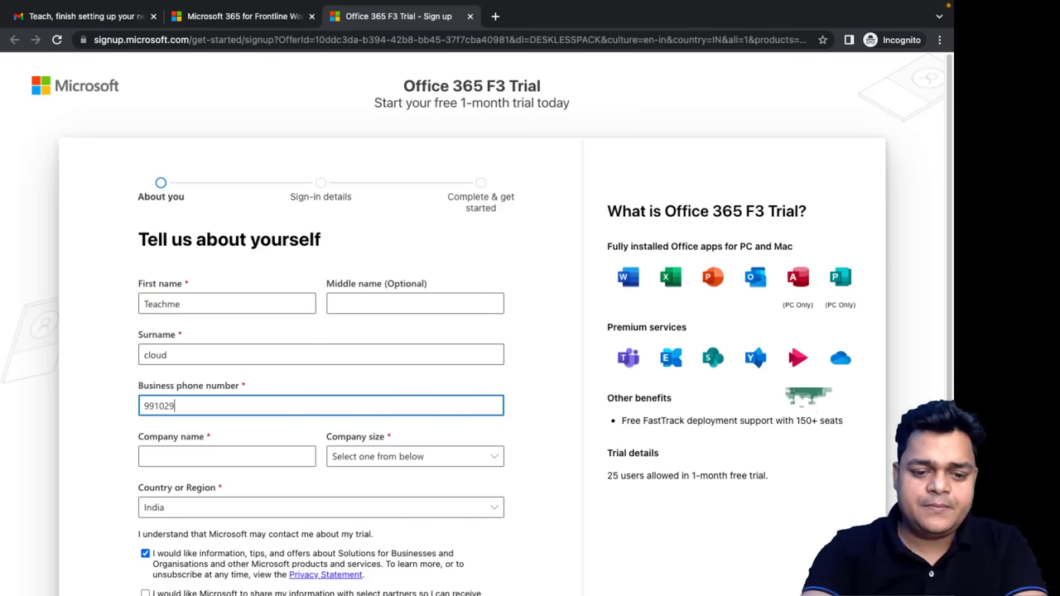
# Step: Enter company name Teachmecloud, set company size to 5-9 people, and continue to verification
pyautogui.click(232, 459)
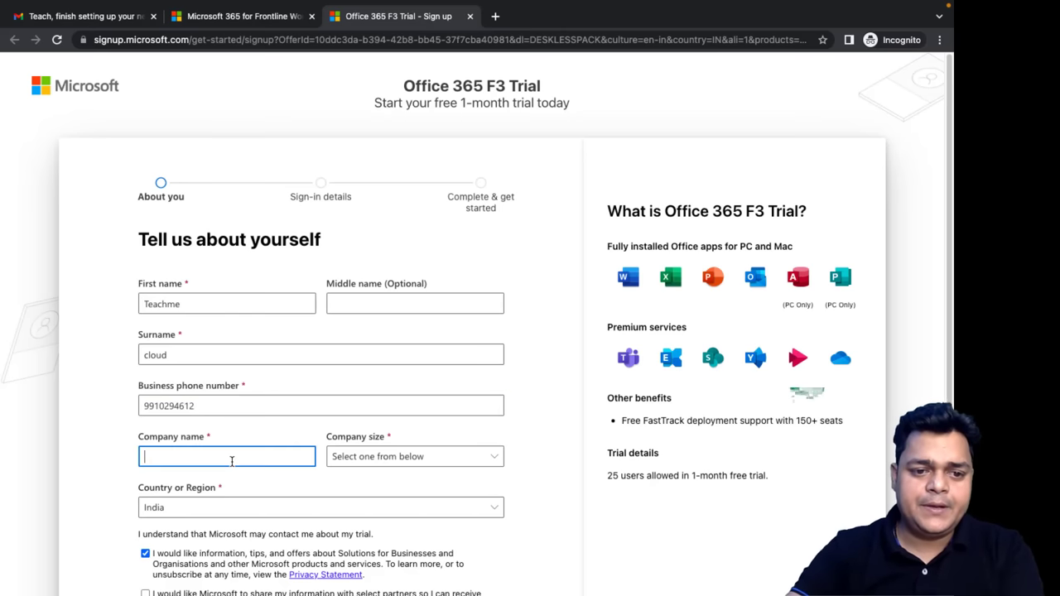
pyautogui.write('Teachmecloud')
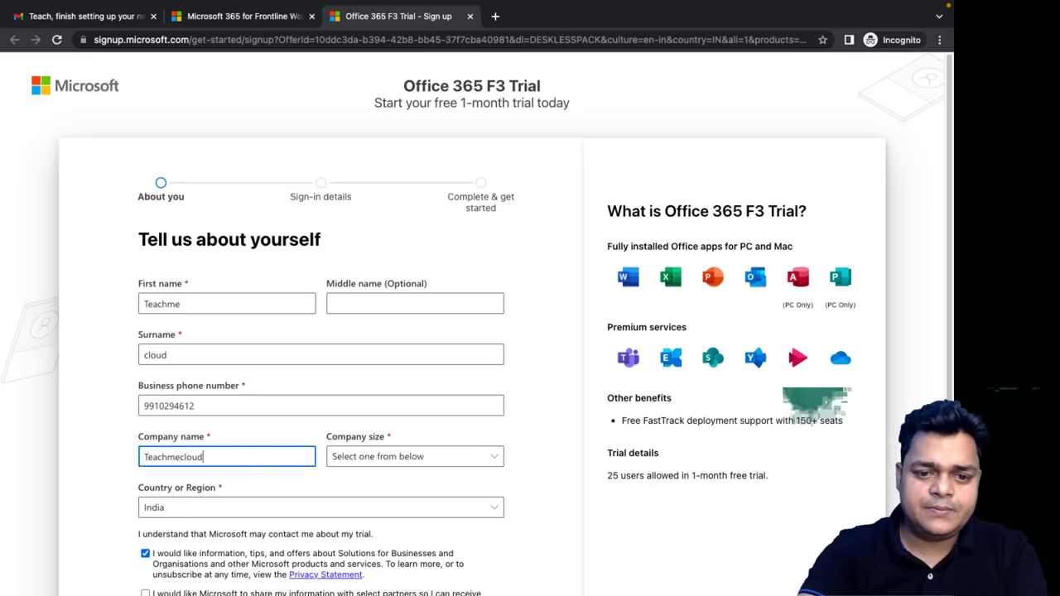
pyautogui.press('Tab')
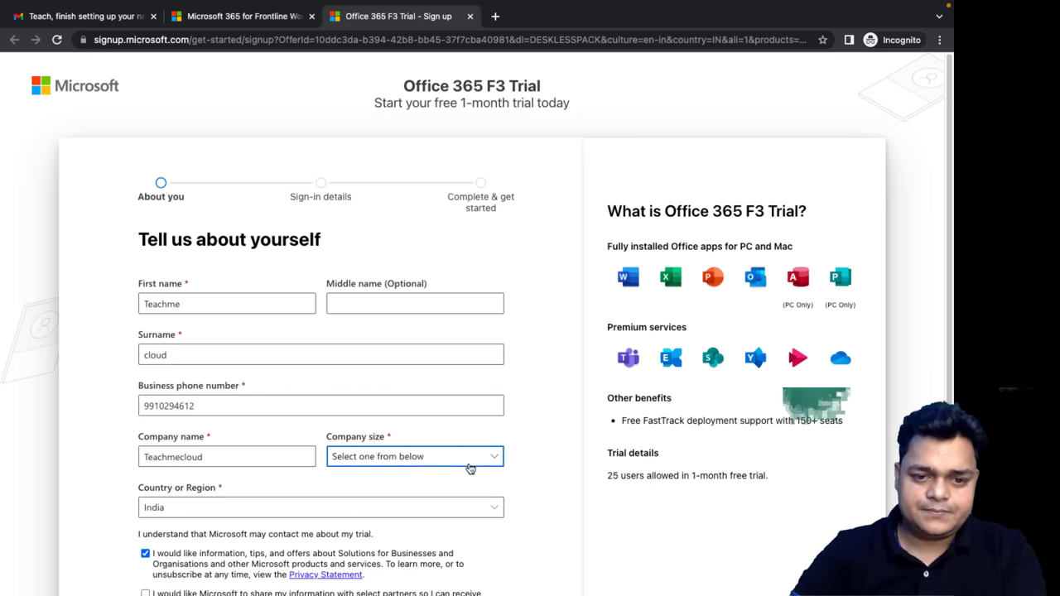
pyautogui.click(456, 464)
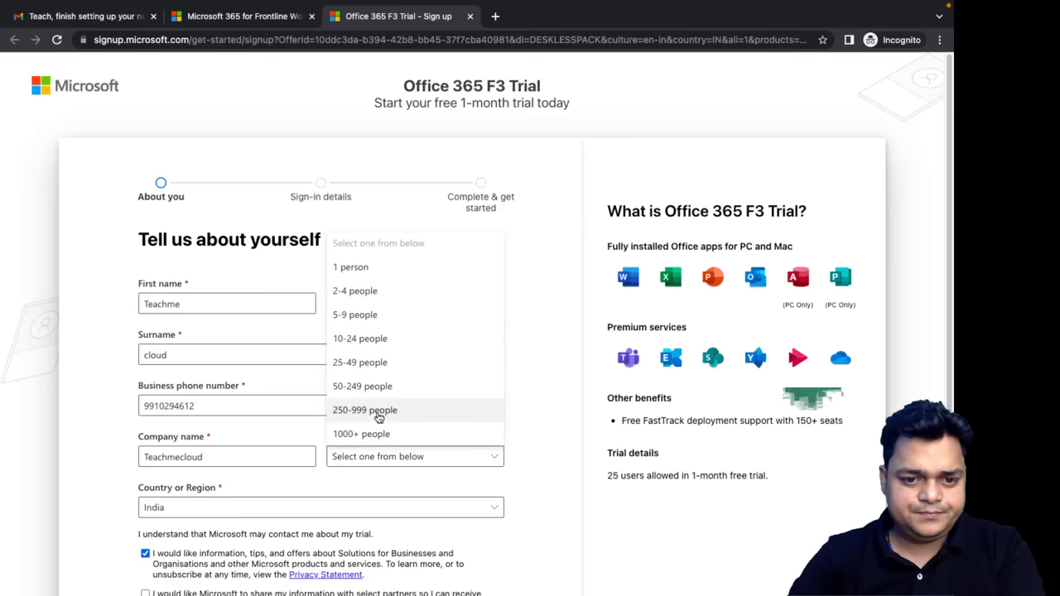
pyautogui.click(356, 291)
pyautogui.click(395, 465)
pyautogui.click(367, 314)
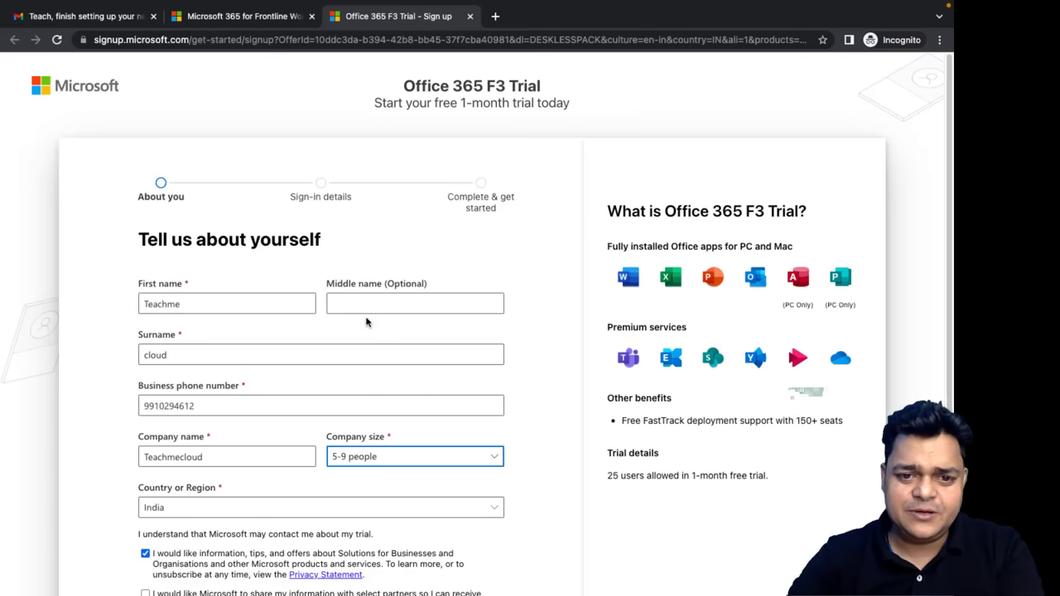
pyautogui.scroll(-3, 248, 499)
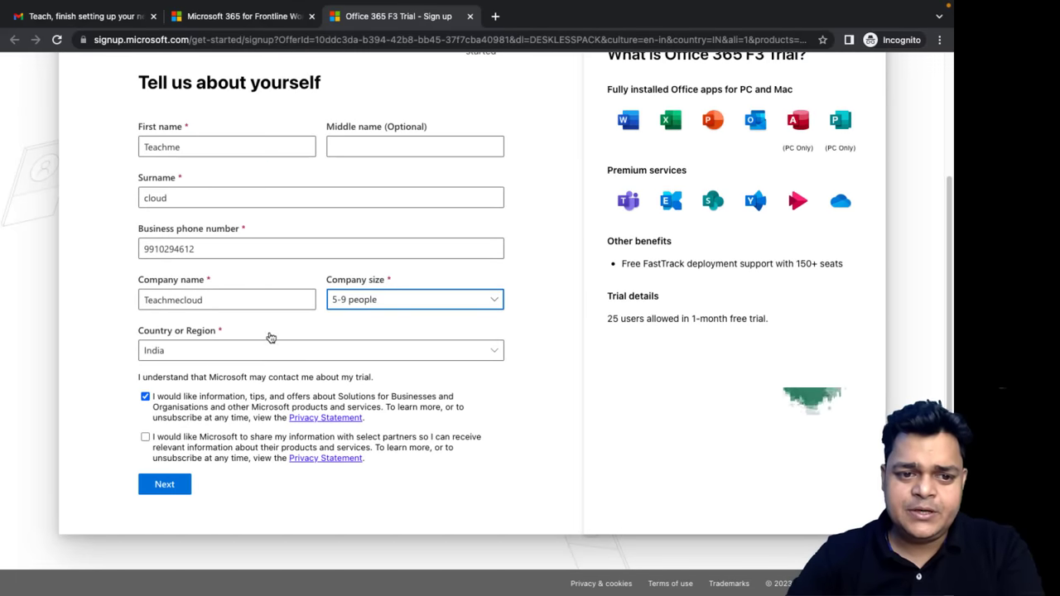
pyautogui.click(169, 484)
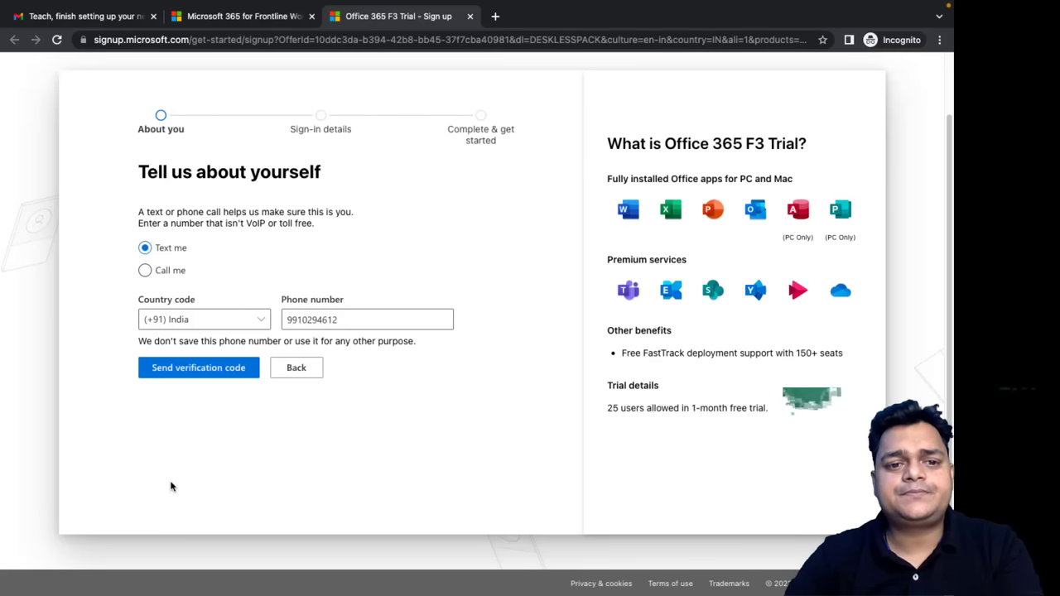
# Step: Have a verification code texted to the phone, enter the received code and verify it
pyautogui.click(199, 368)
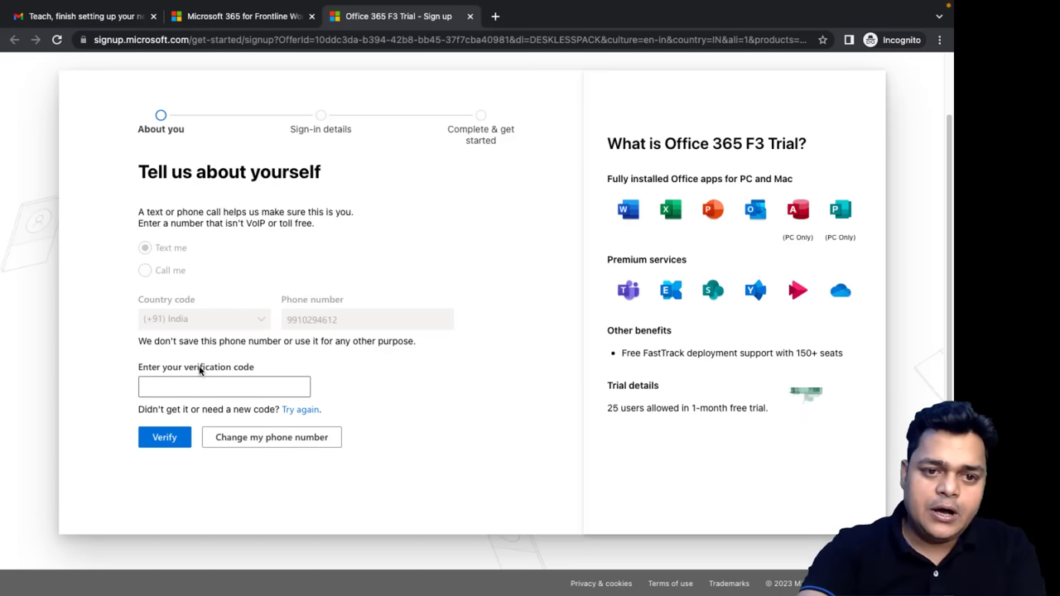
pyautogui.click(208, 384)
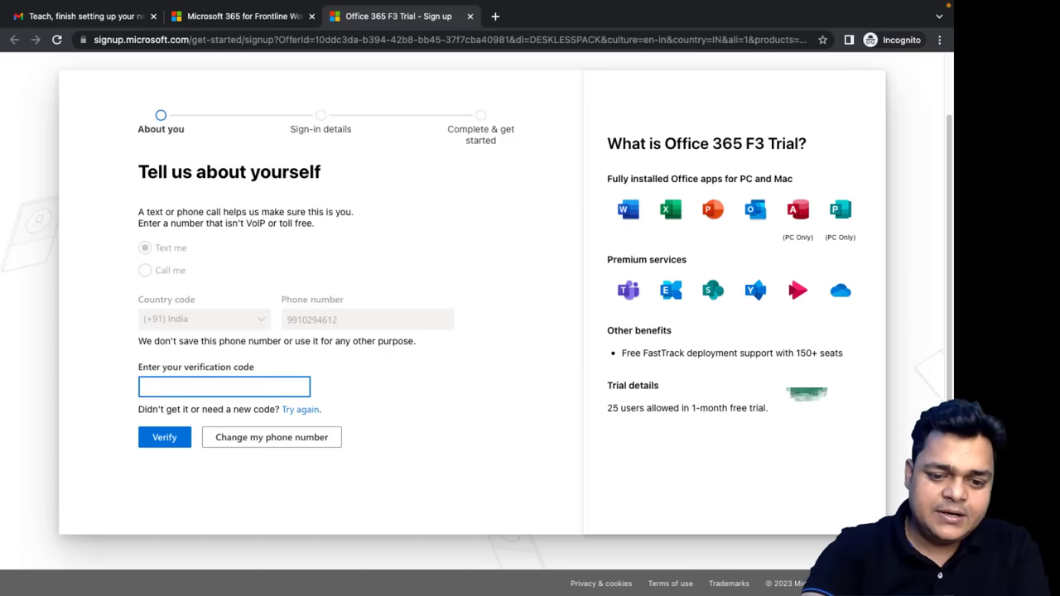
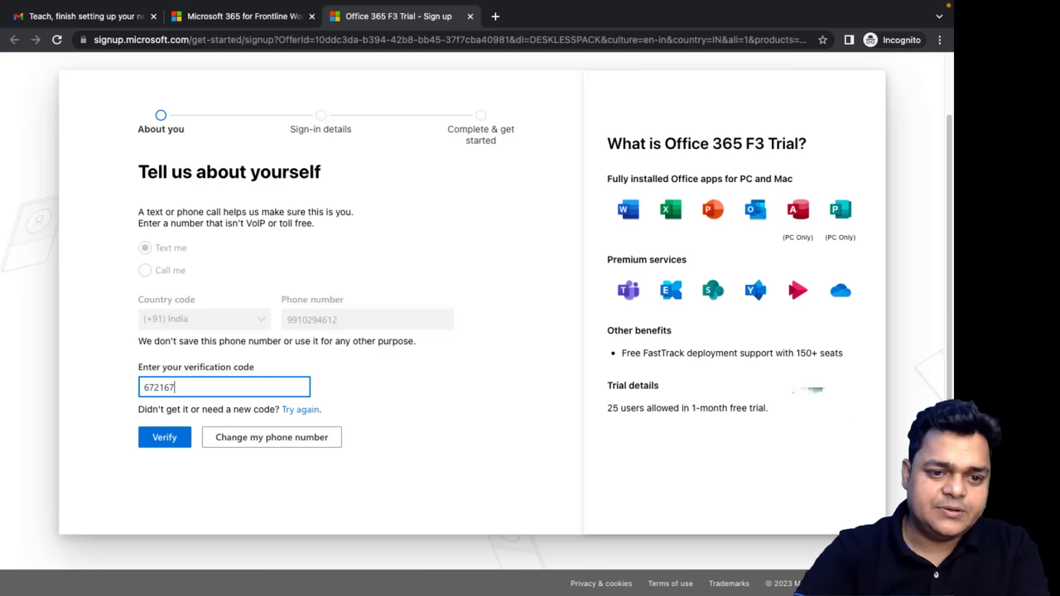
pyautogui.click(170, 438)
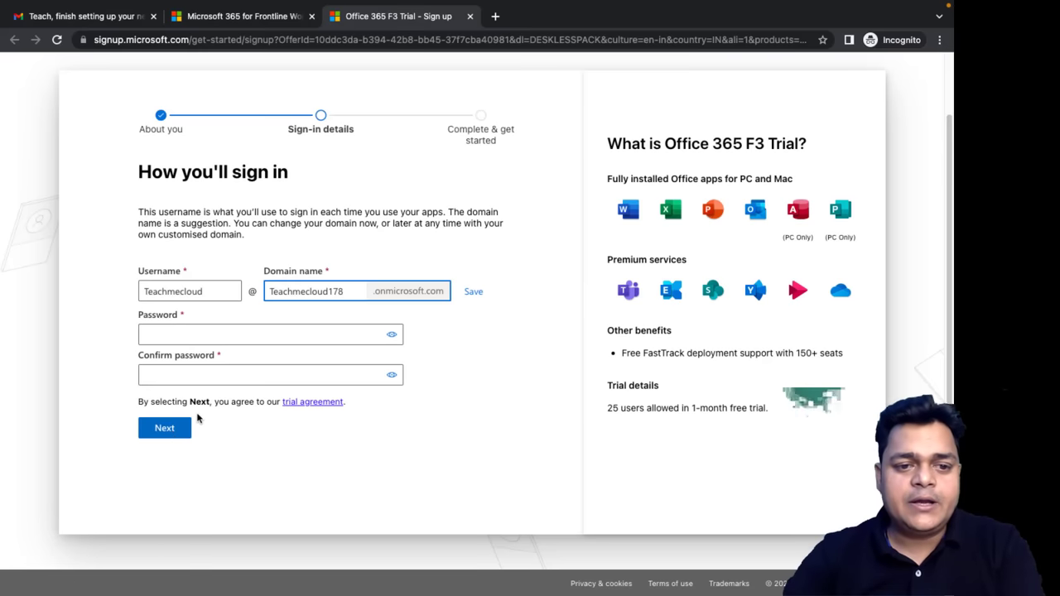
# Step: Enter and confirm the account password, then create the account
pyautogui.click(226, 334)
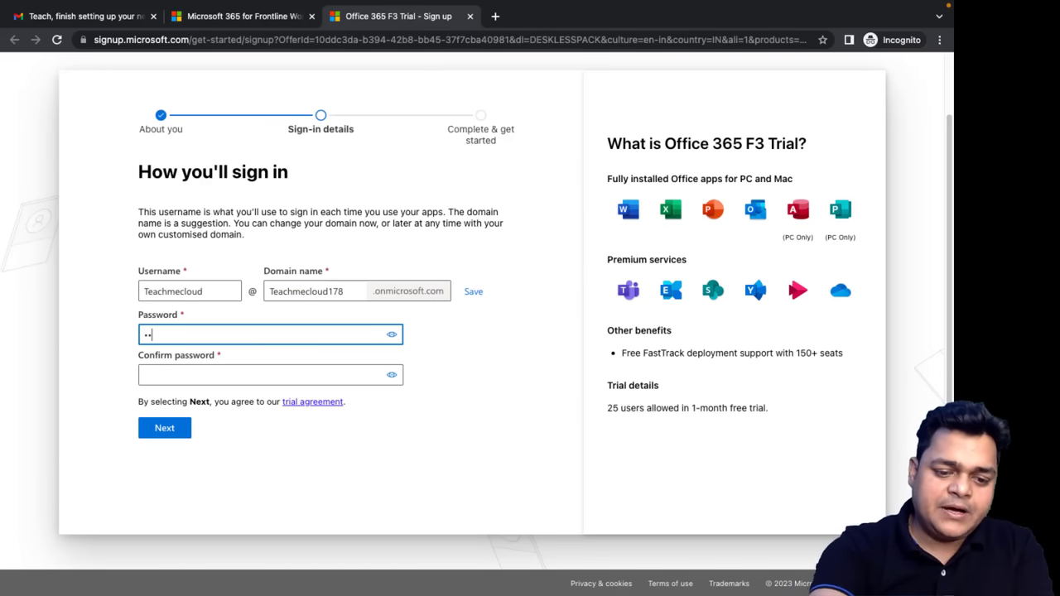
pyautogui.press('Tab')
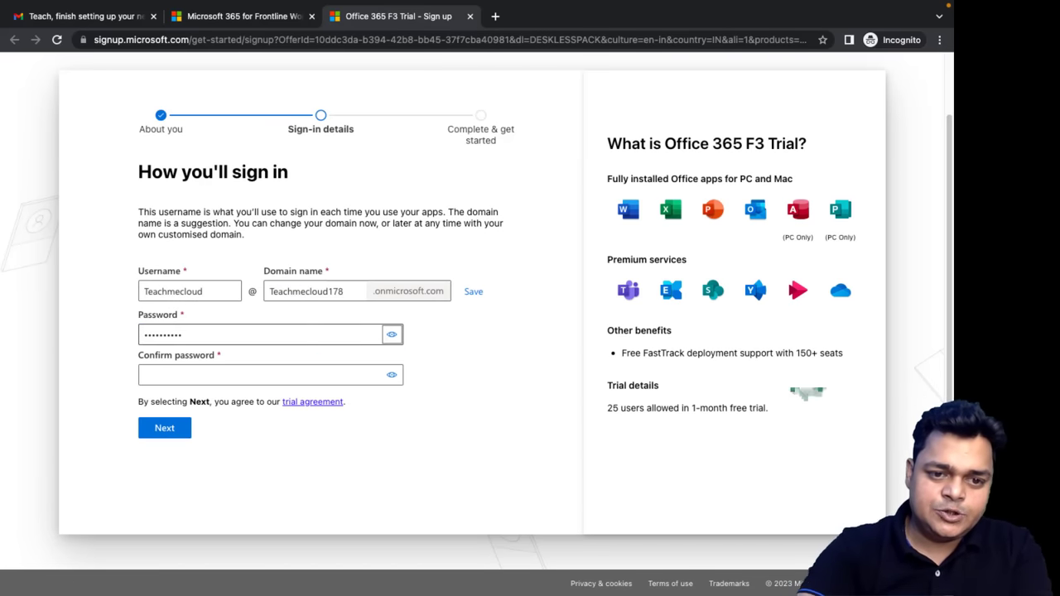
pyautogui.press('Tab')
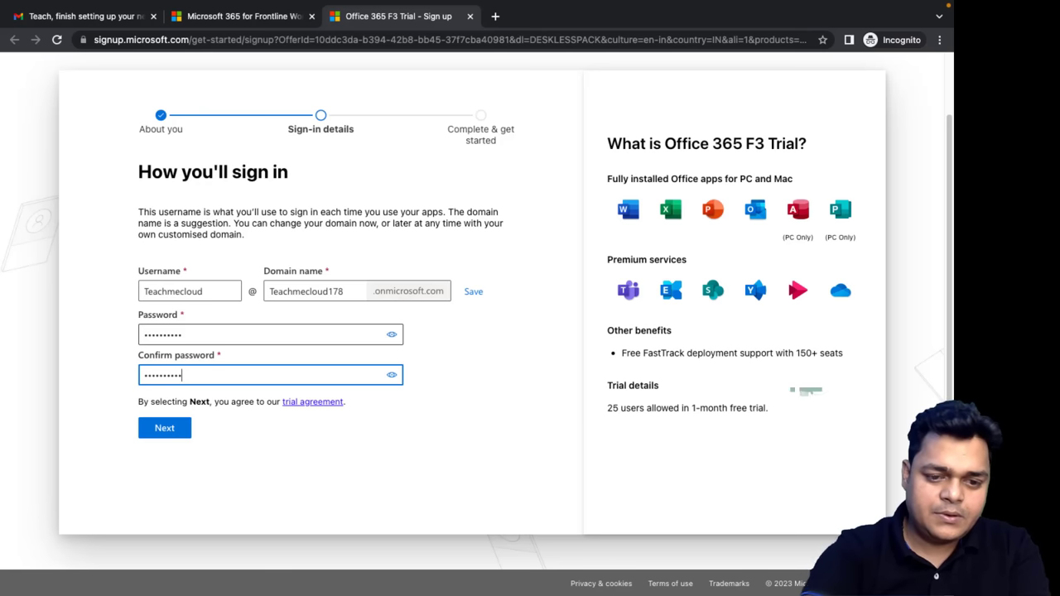
pyautogui.click(170, 426)
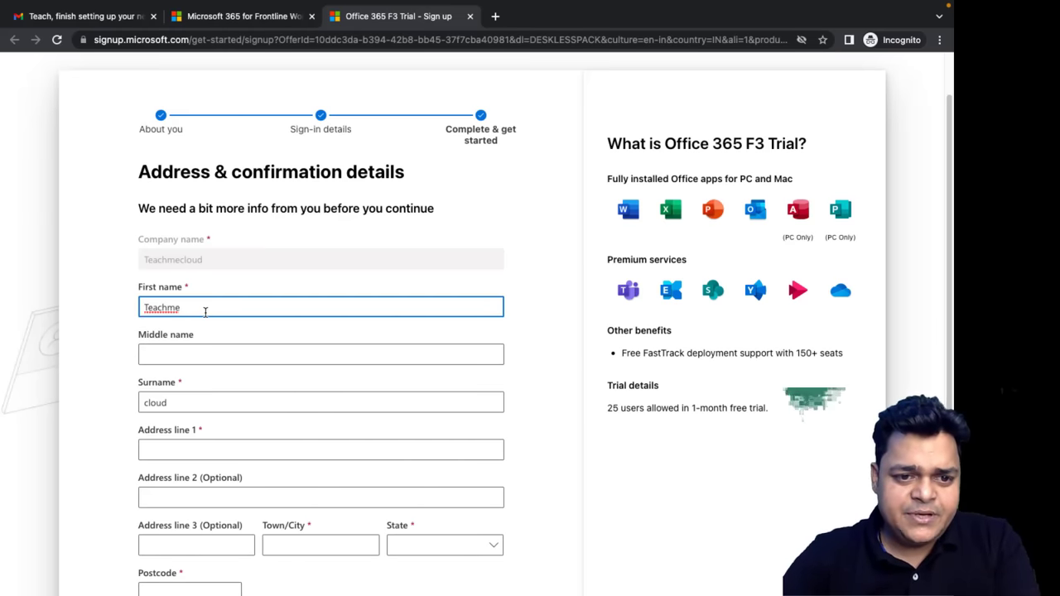
# Step: Enter New Delhi as the first address line and Delhi as the town or city
pyautogui.scroll(-1, 208, 327)
pyautogui.scroll(-1, 208, 327)
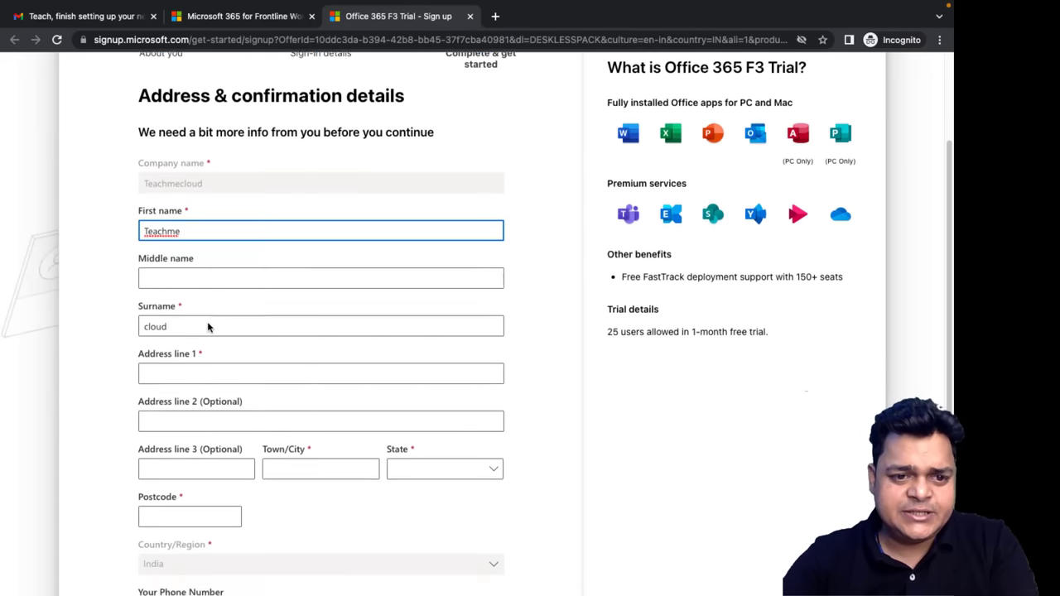
pyautogui.scroll(-1, 208, 327)
pyautogui.click(193, 321)
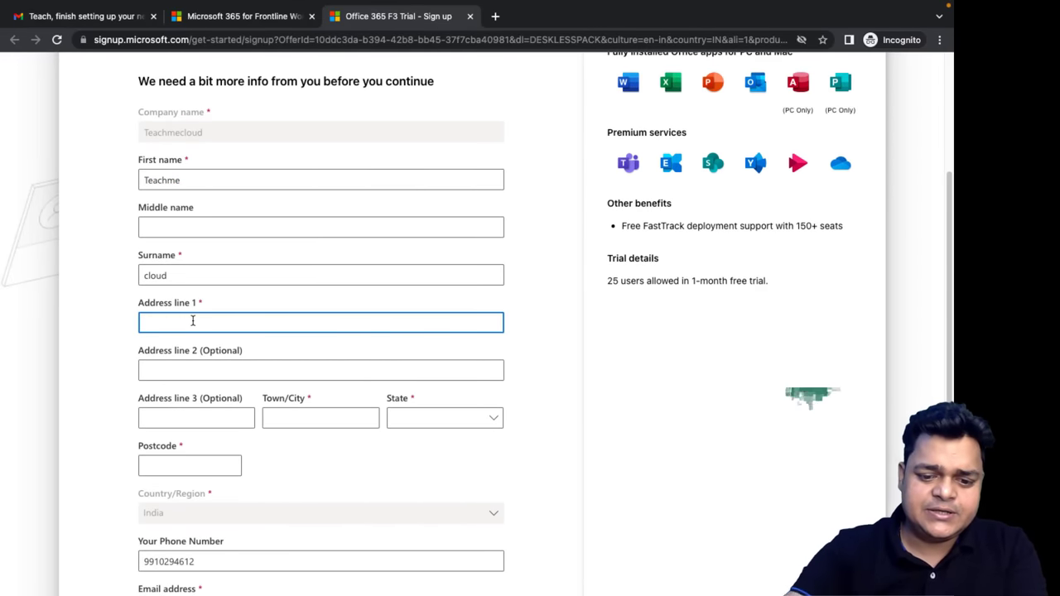
pyautogui.write('New Del')
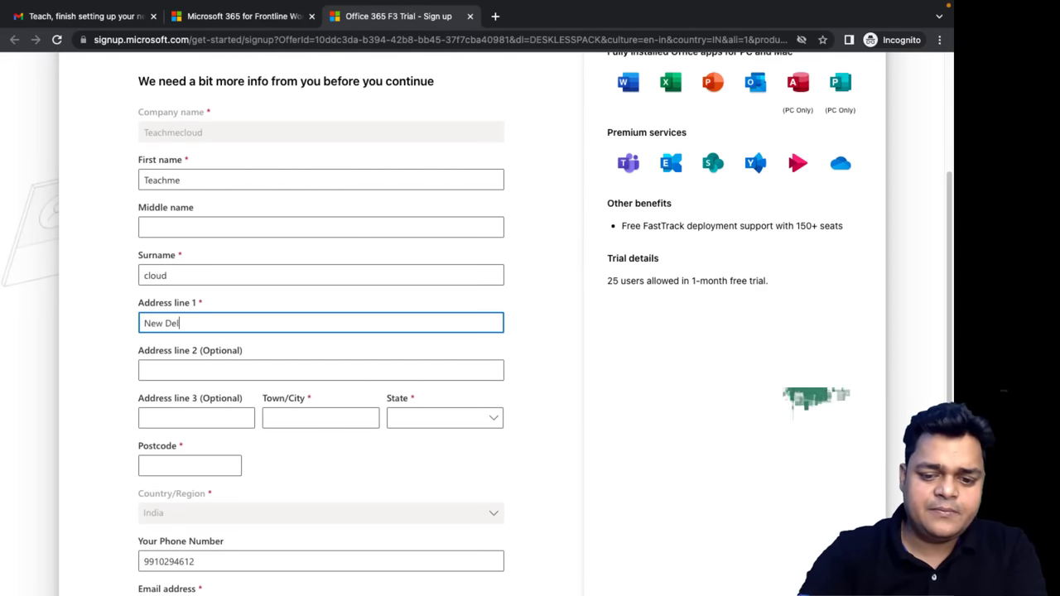
pyautogui.write('hi')
pyautogui.click(227, 420)
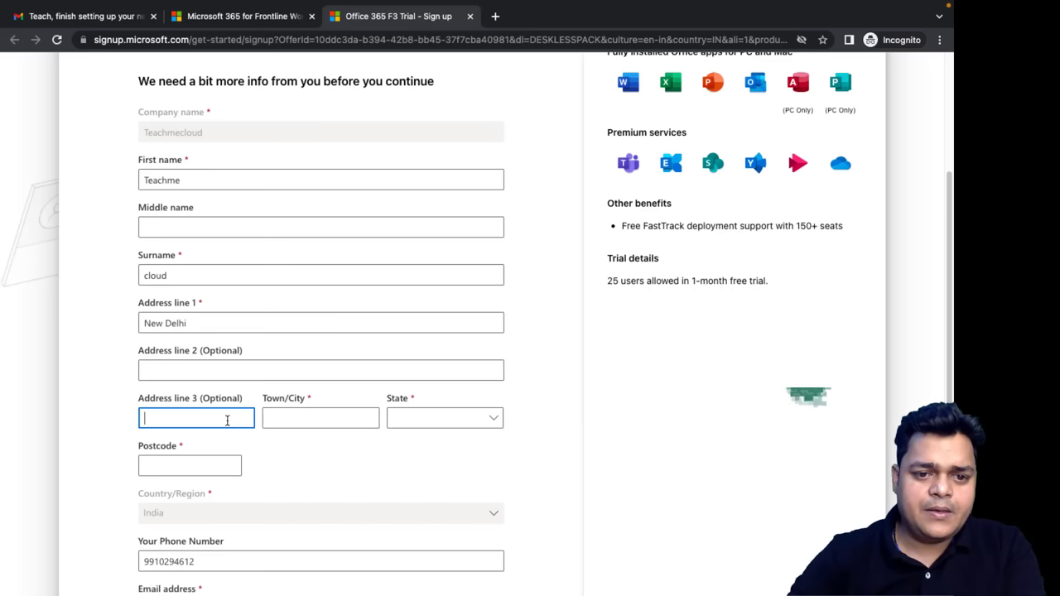
pyautogui.click(305, 410)
pyautogui.write('Delh')
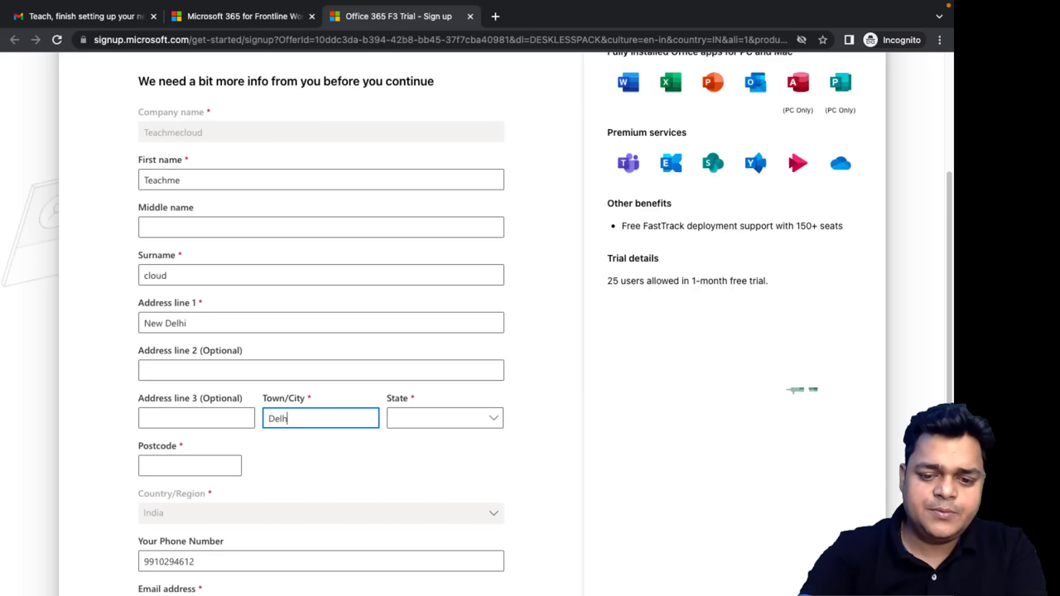
pyautogui.write('i')
# Step: Choose National Capital Territory of Delhi as the state, enter the postcode, and save the address
pyautogui.press('Tab')
pyautogui.press('Down')
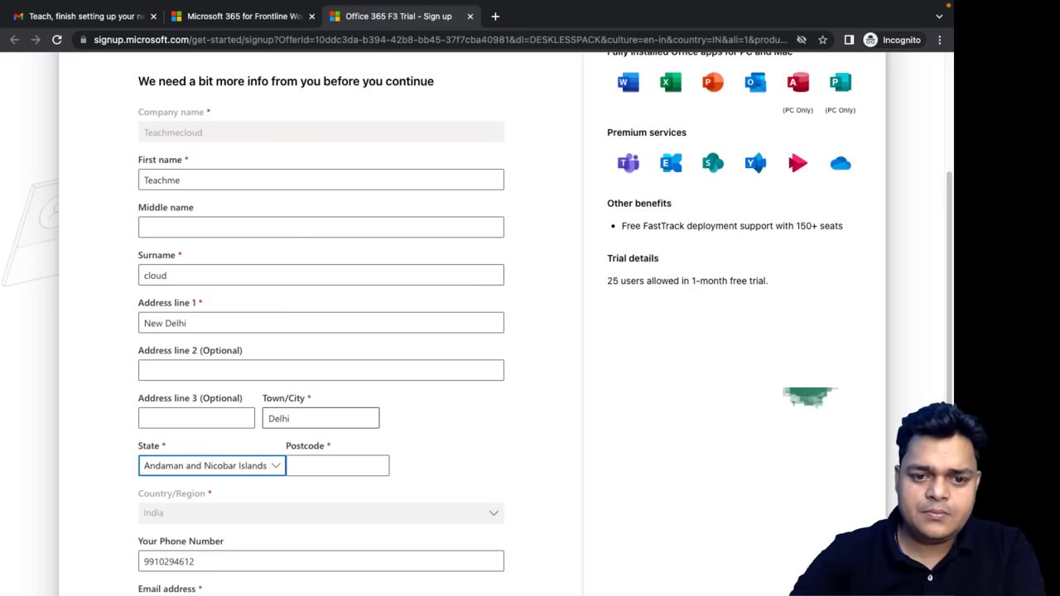
pyautogui.scroll(-1, 348, 445)
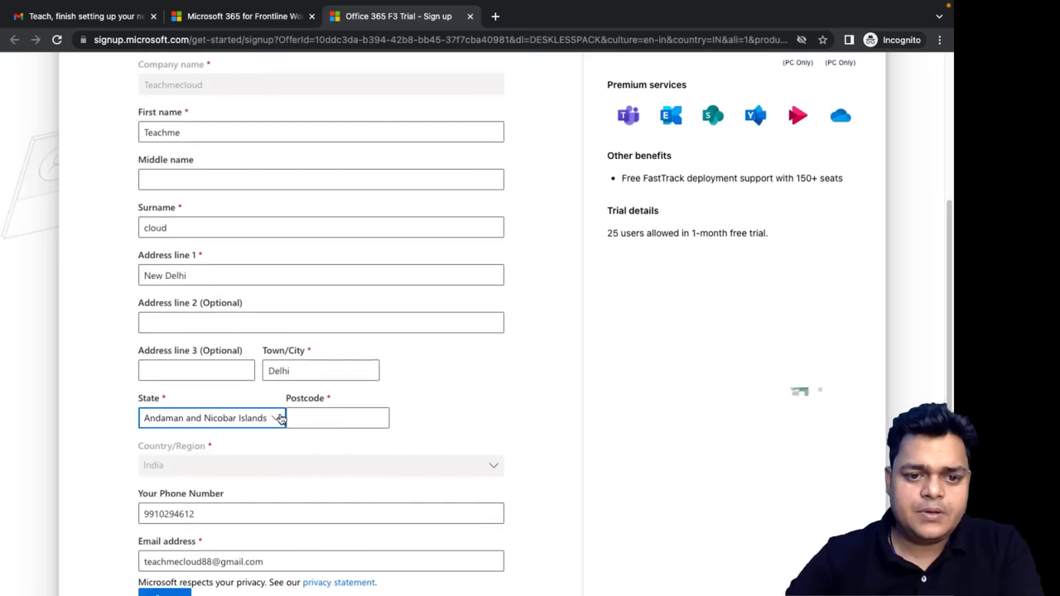
pyautogui.click(270, 419)
pyautogui.scroll(-1, 323, 406)
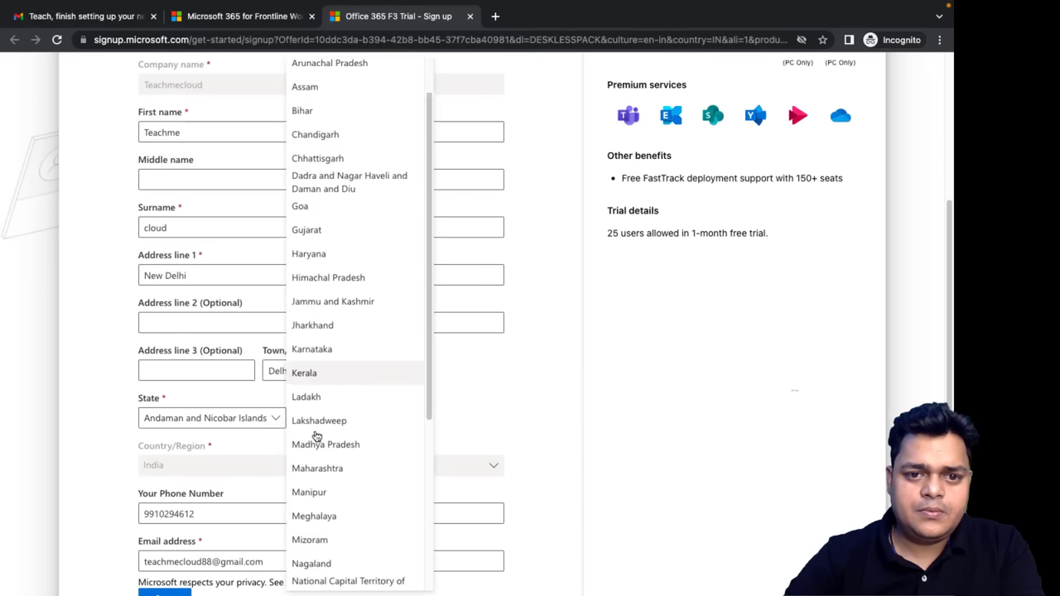
pyautogui.scroll(-2, 315, 436)
pyautogui.scroll(3, 315, 437)
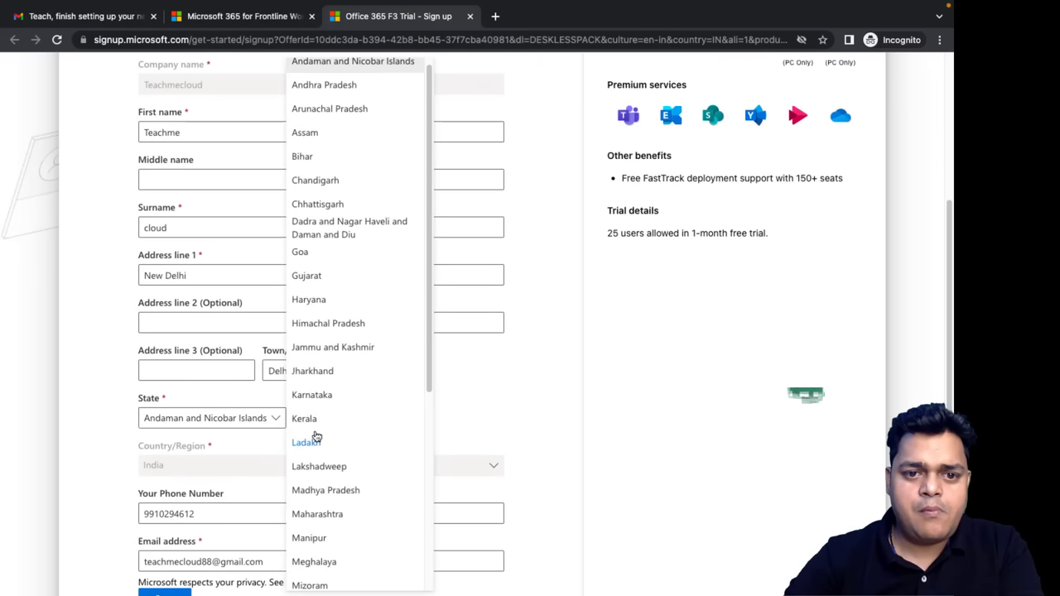
pyautogui.scroll(-3, 325, 406)
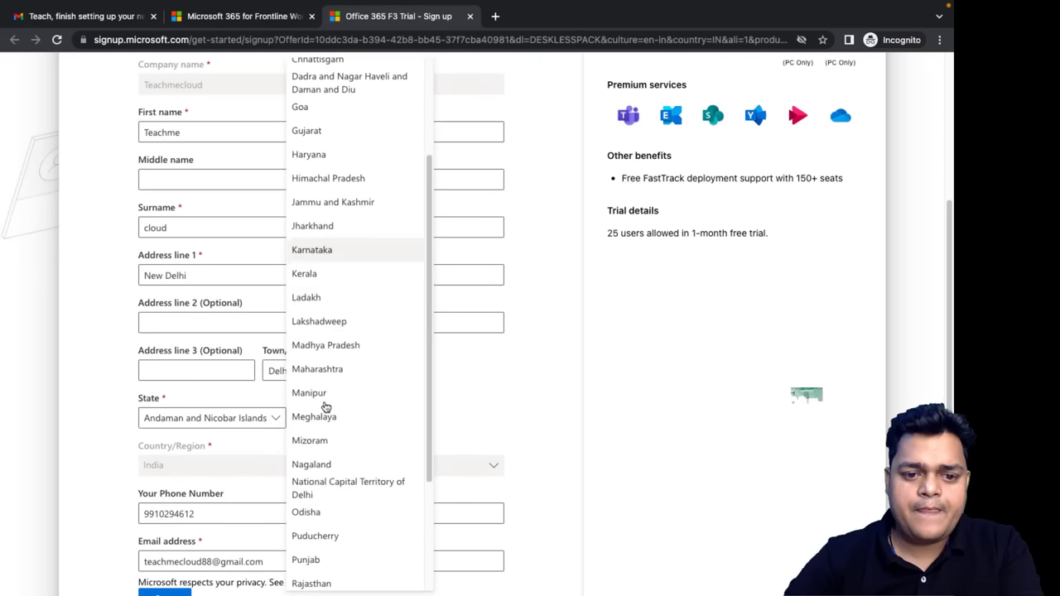
pyautogui.scroll(-2, 325, 406)
pyautogui.click(327, 424)
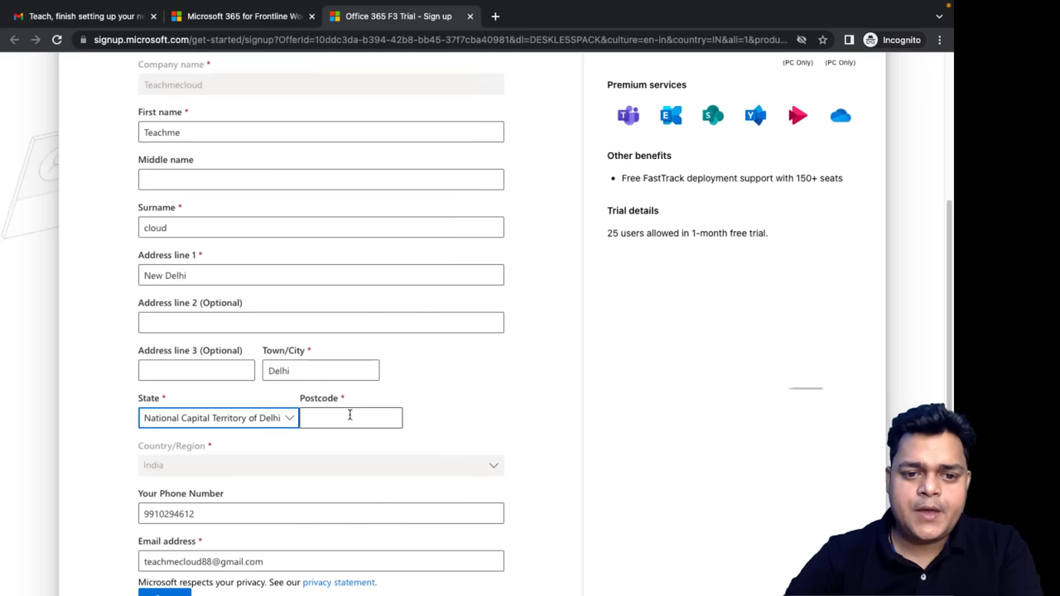
pyautogui.click(350, 414)
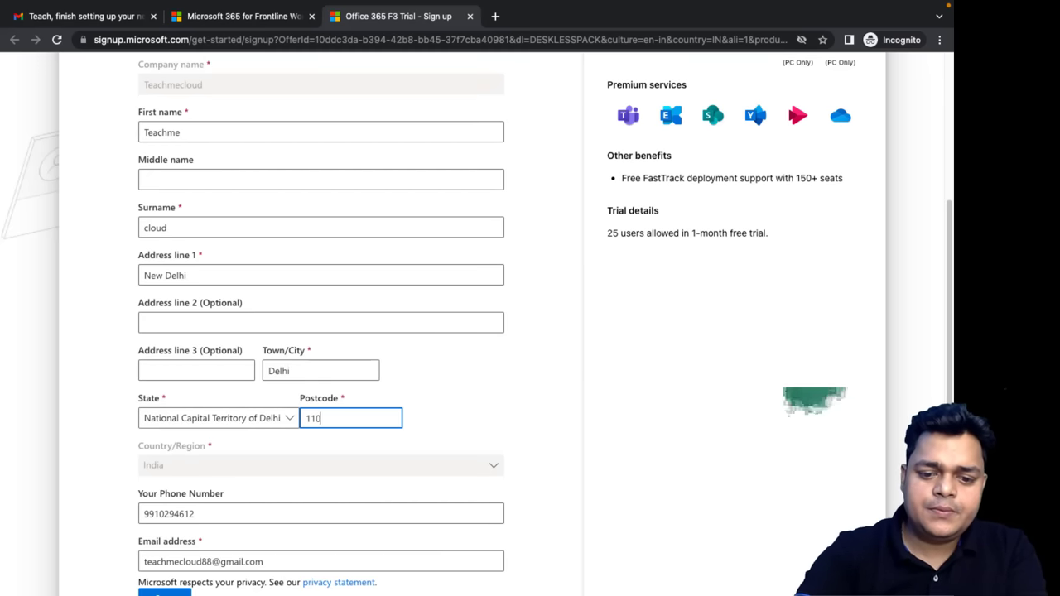
pyautogui.scroll(-2, 350, 400)
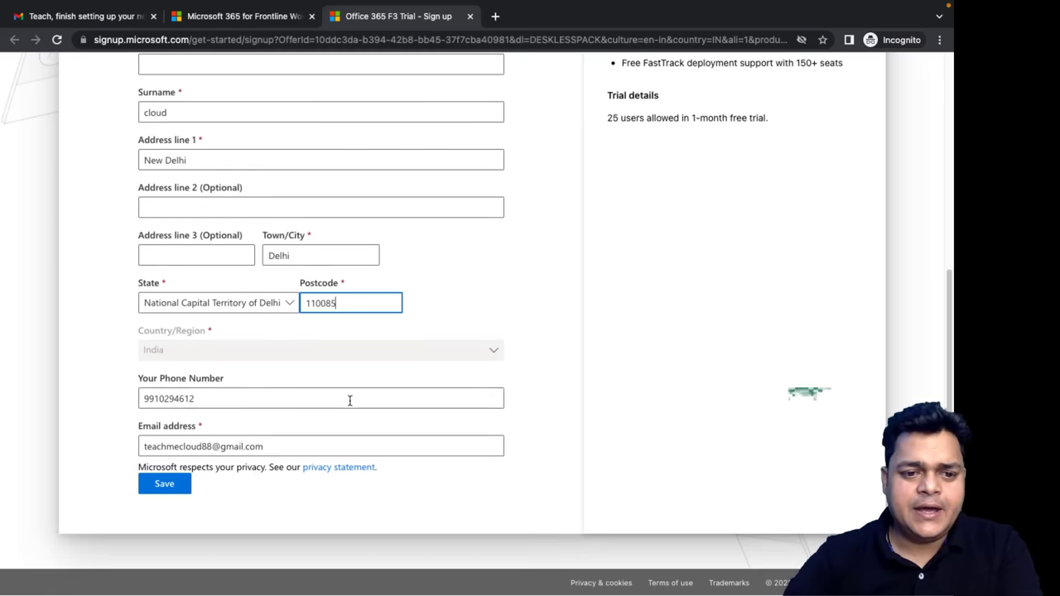
pyautogui.scroll(5, 350, 402)
pyautogui.scroll(-4, 279, 384)
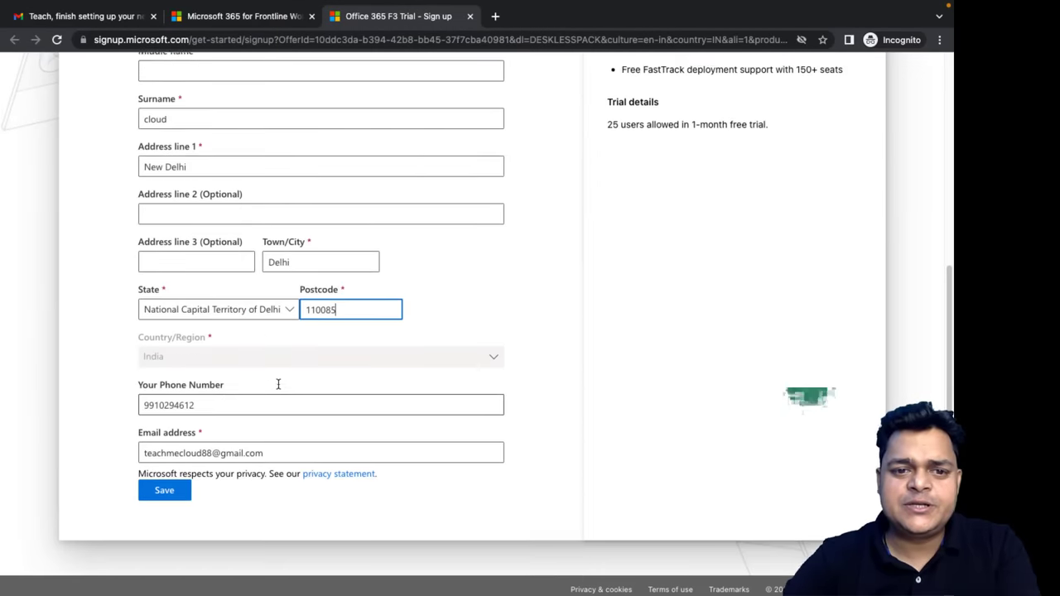
pyautogui.click(171, 486)
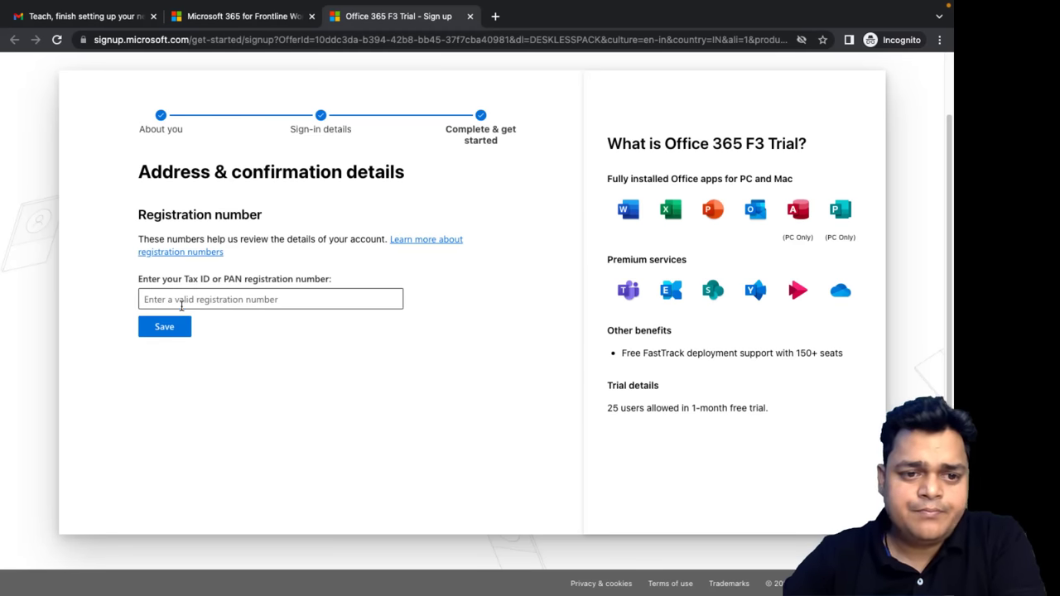
# Step: Enter and save the Tax ID or PAN registration number, then switch over to OneNote
pyautogui.click(181, 306)
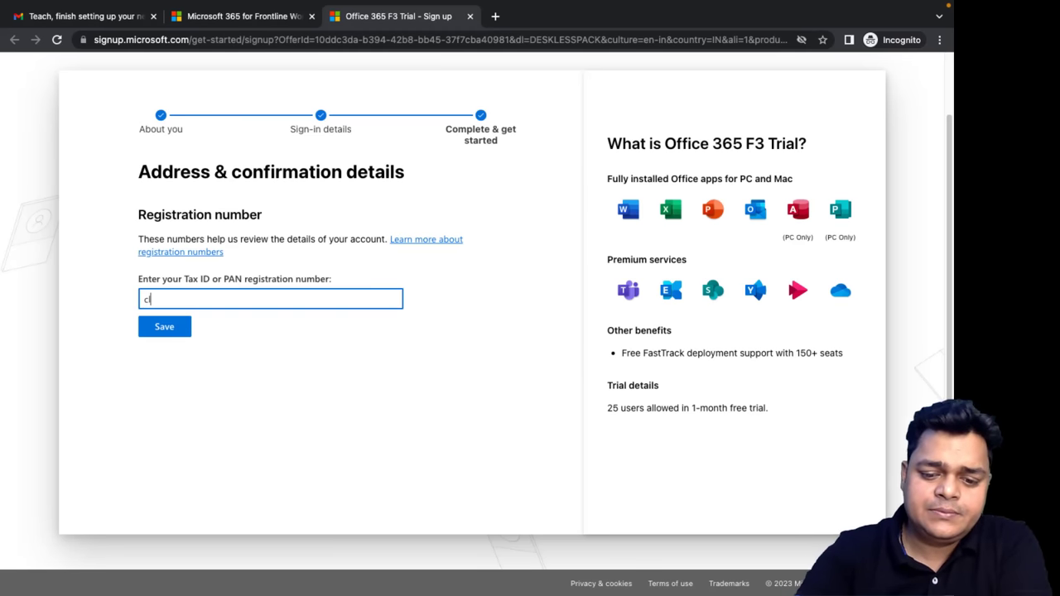
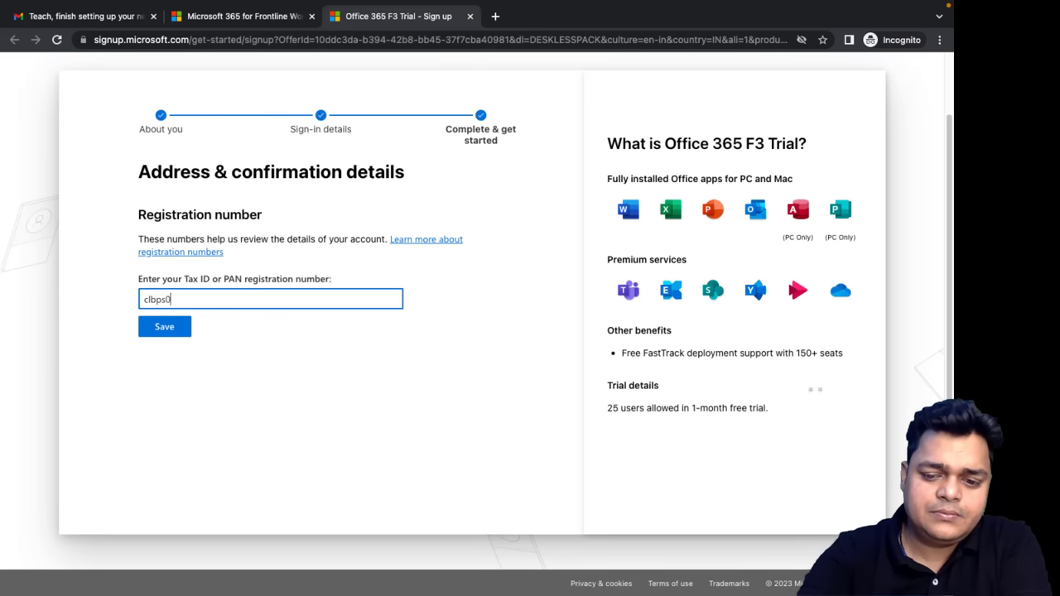
pyautogui.click(161, 331)
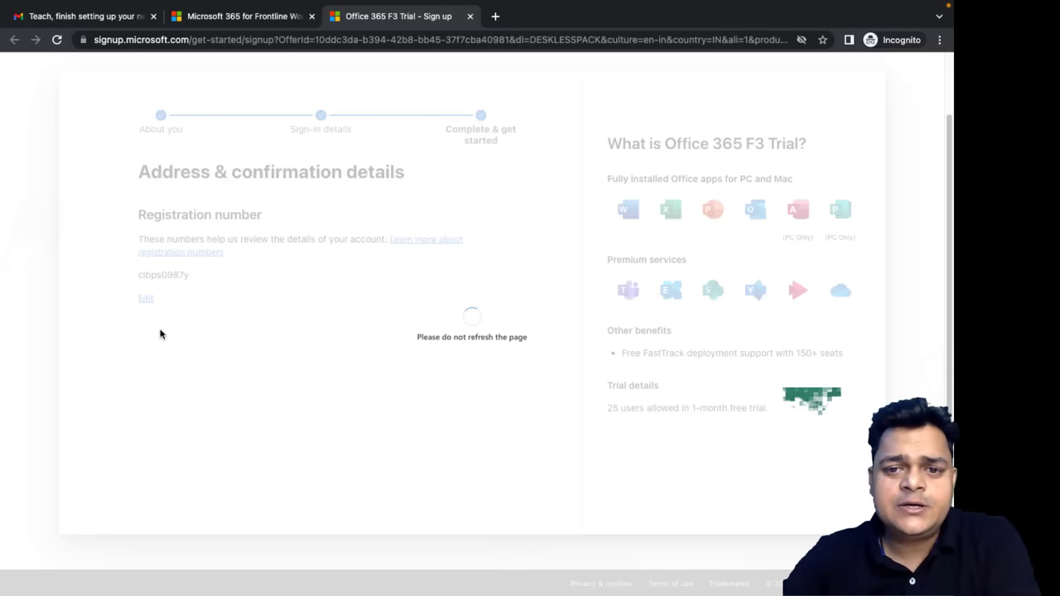
pyautogui.press('super+Tab')
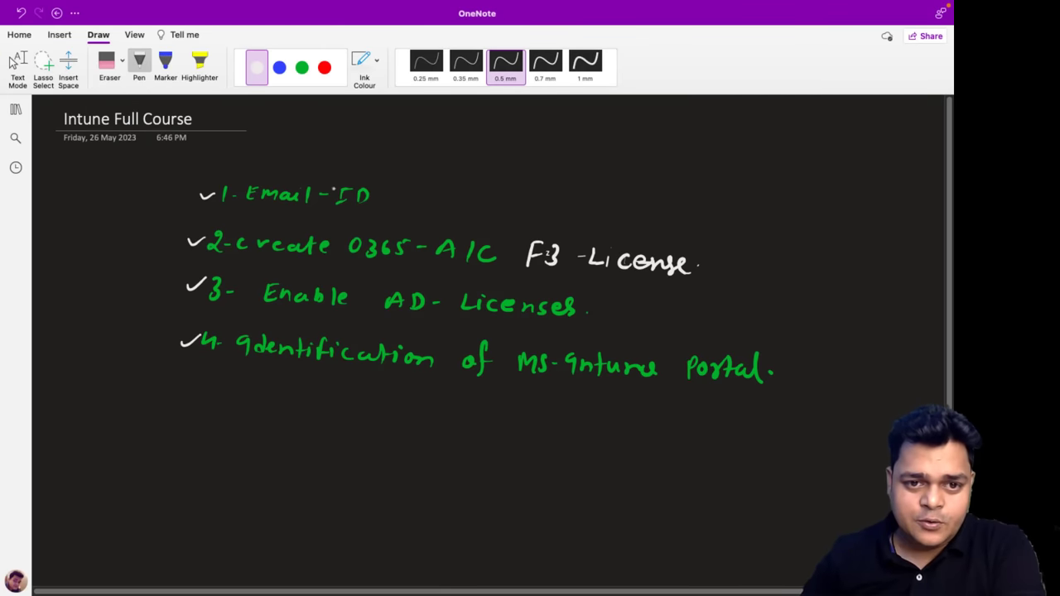
# Step: Ink check marks beside Email-ID and F3 License, leave pen mode, and return to Chrome
pyautogui.moveTo(380, 194); pyautogui.dragTo(401, 187)
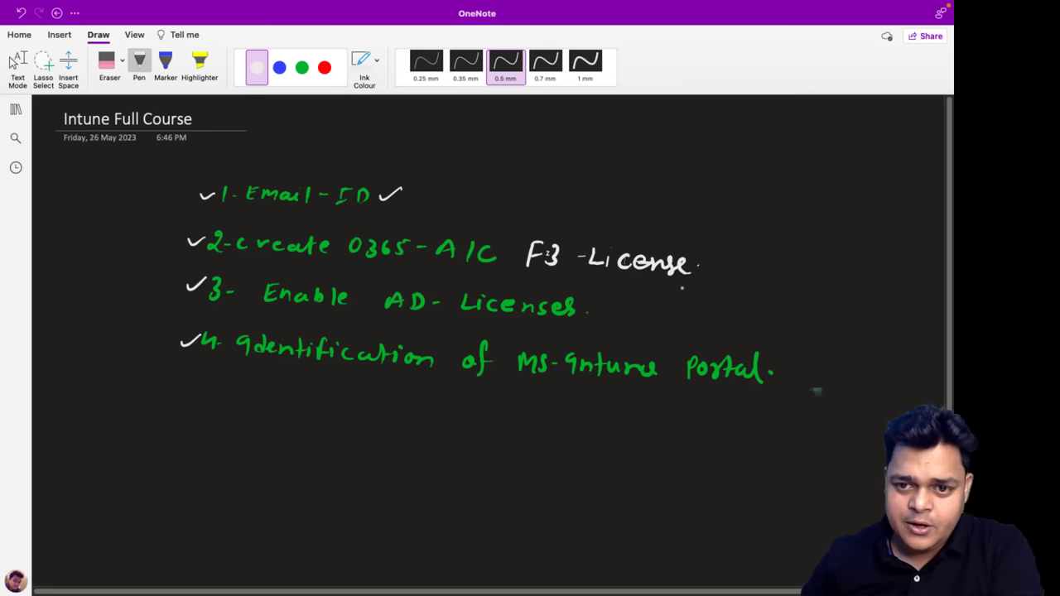
pyautogui.moveTo(700, 265); pyautogui.dragTo(723, 260)
pyautogui.click(16, 62)
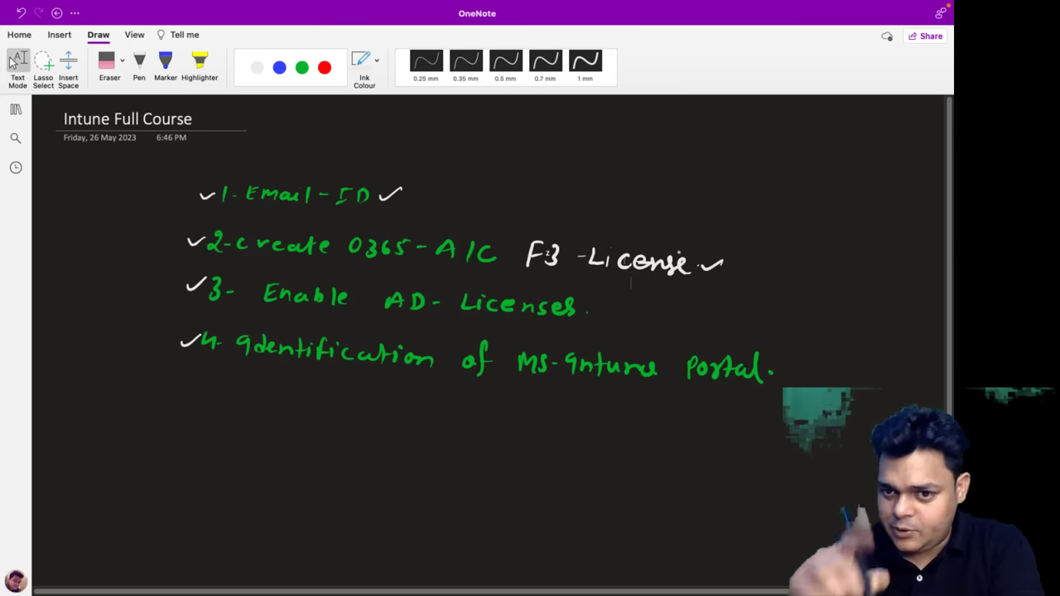
pyautogui.hotkey('ctrl', 'Right')
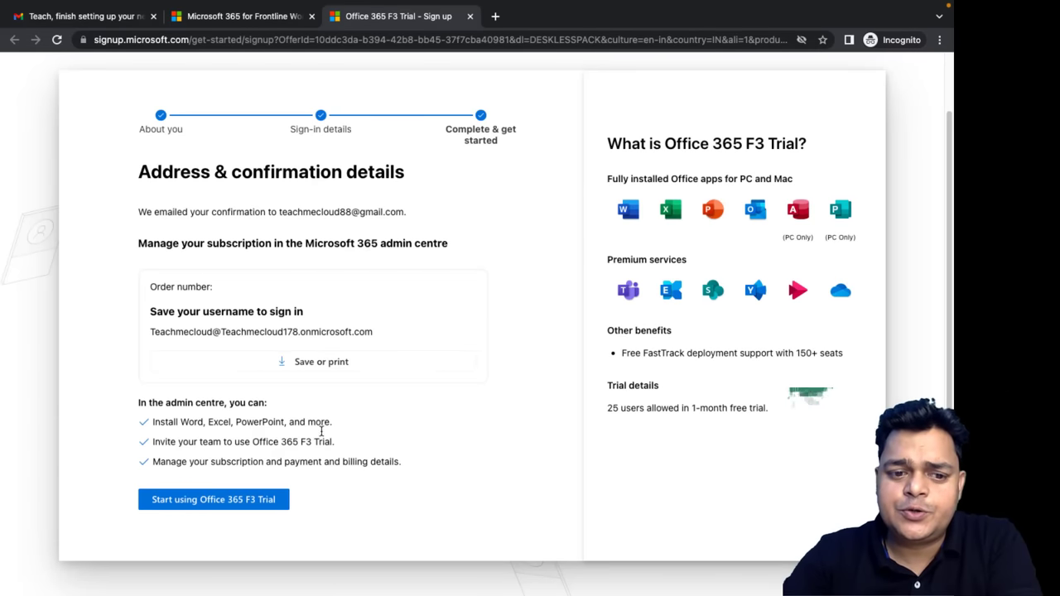
# Step: Export the F3 Trial next-steps page as a PDF named 'ms-office ac' to the Desktop
pyautogui.scroll(-1, 303, 392)
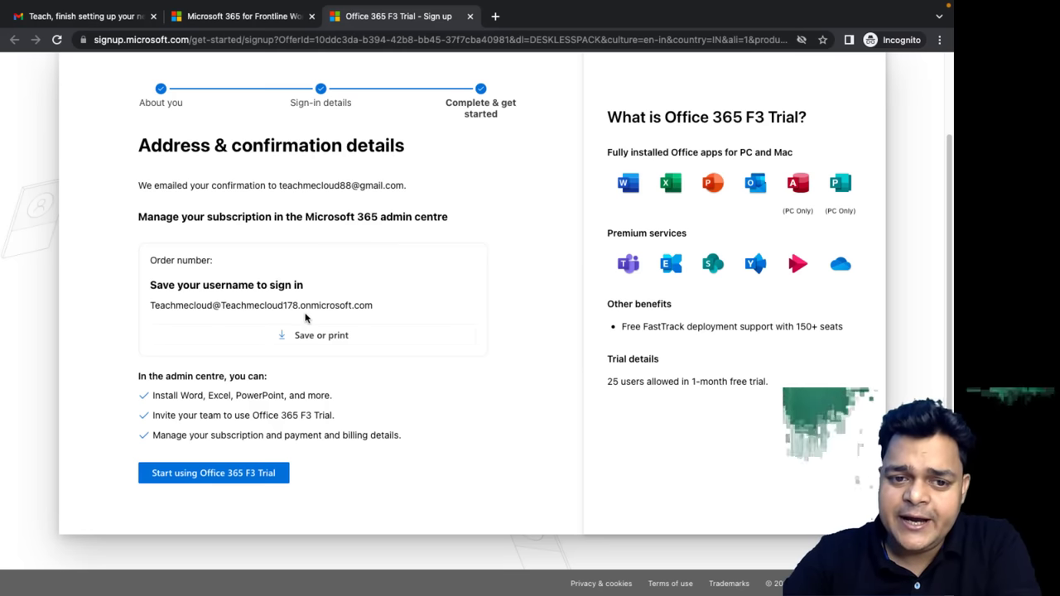
pyautogui.click(303, 334)
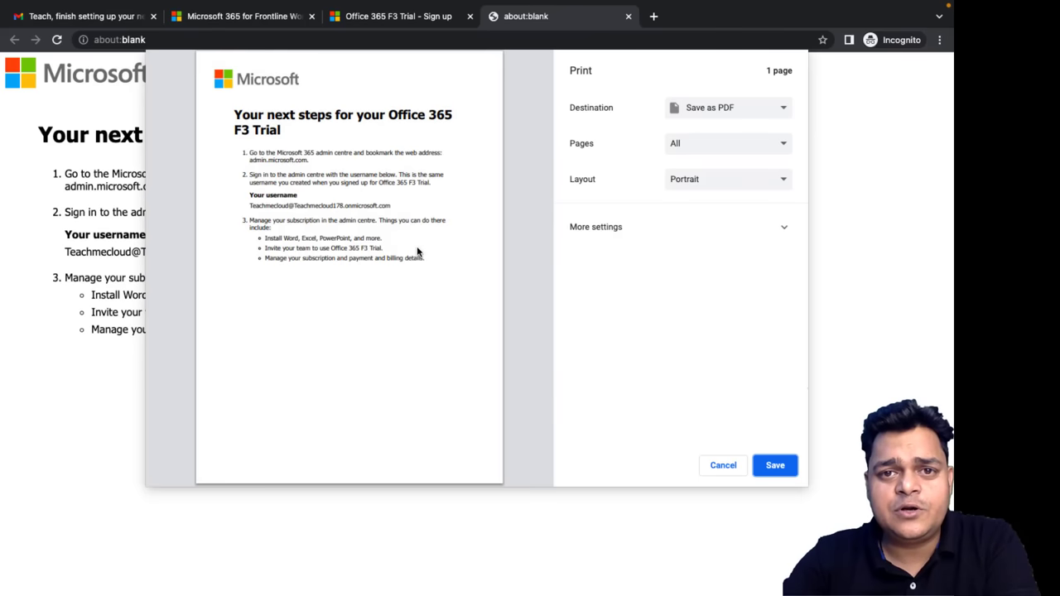
pyautogui.click(774, 474)
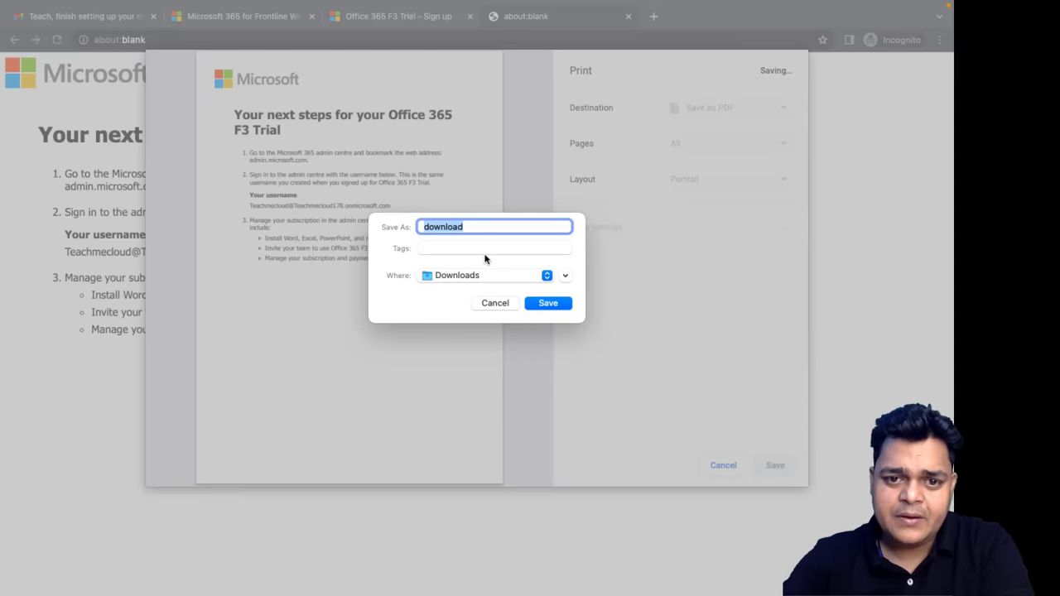
pyautogui.write('ms-')
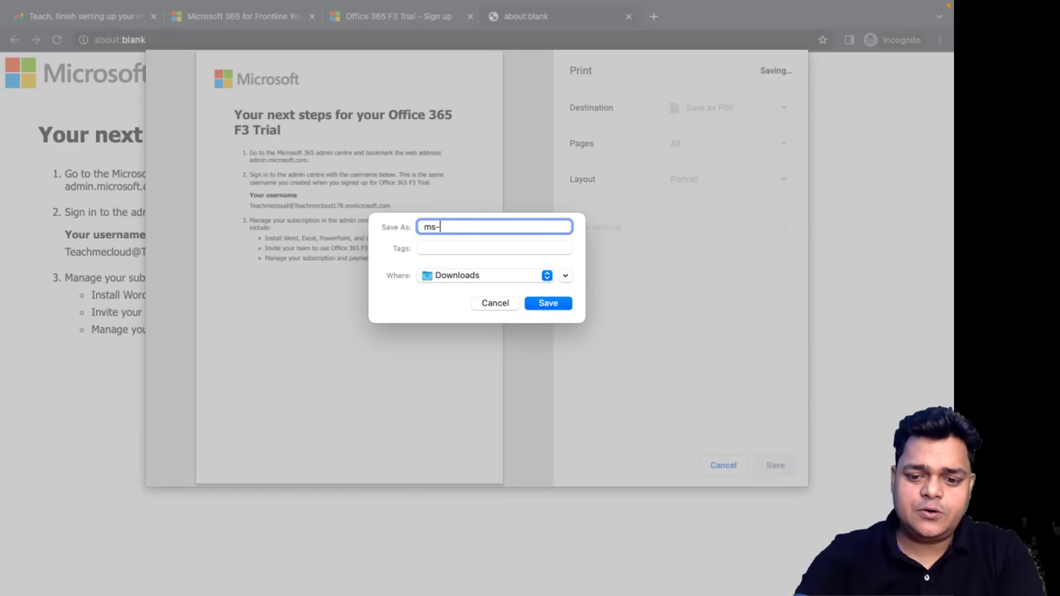
pyautogui.write('office ac')
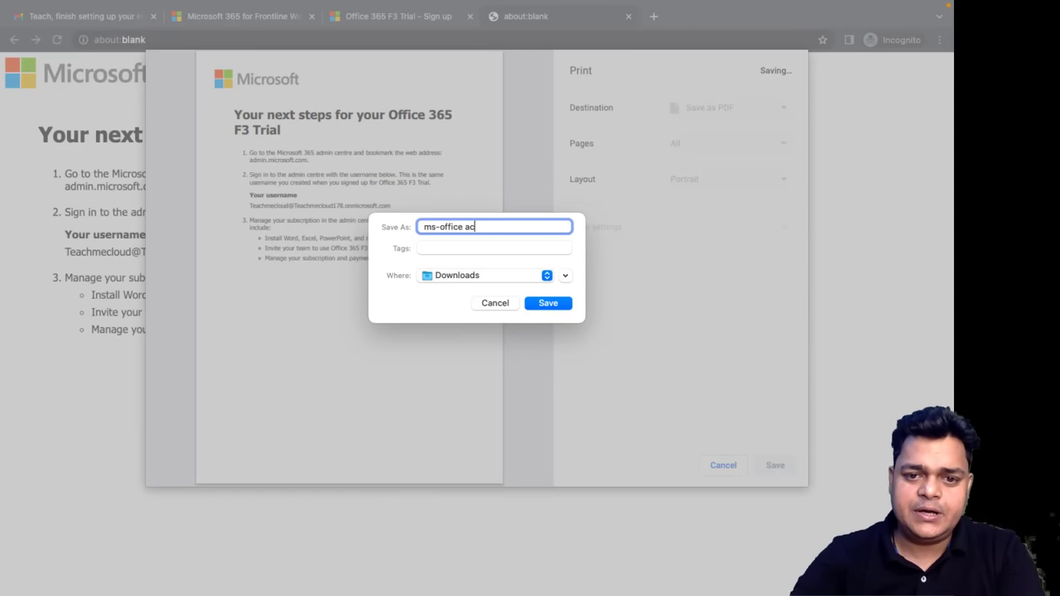
pyautogui.click(484, 276)
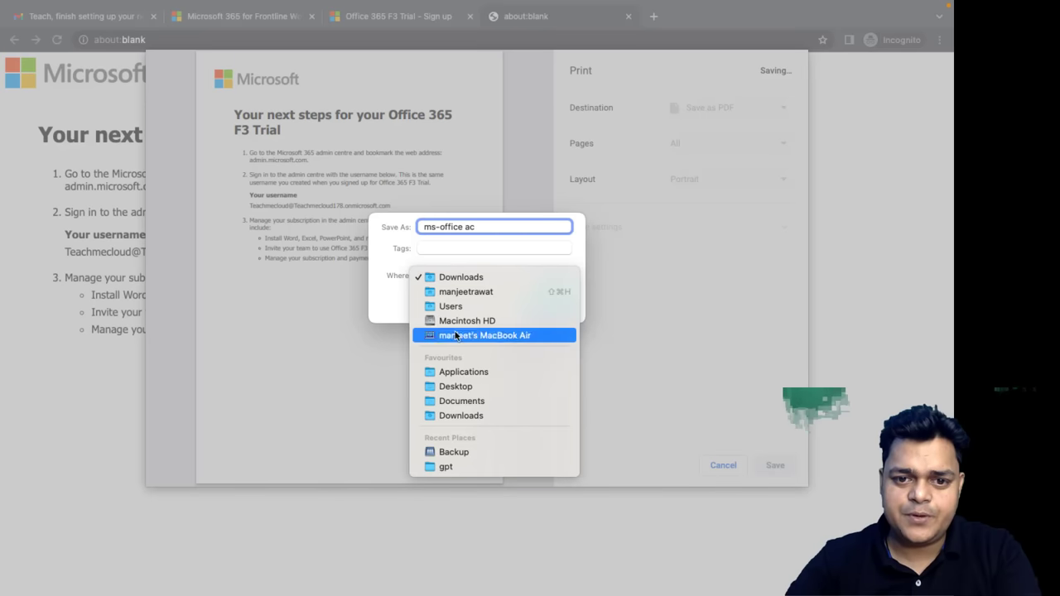
pyautogui.click(456, 386)
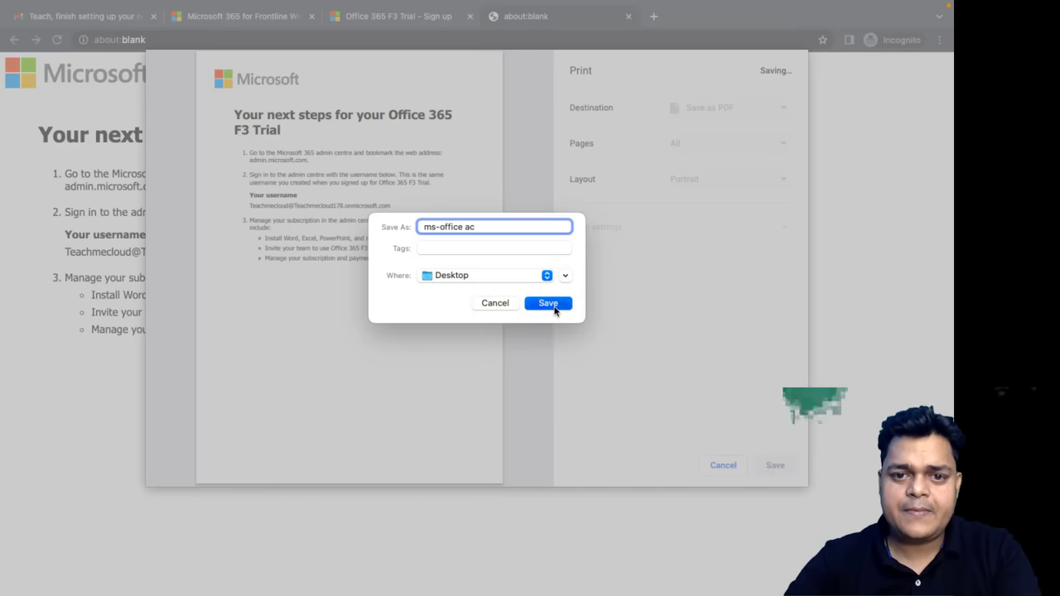
pyautogui.click(553, 306)
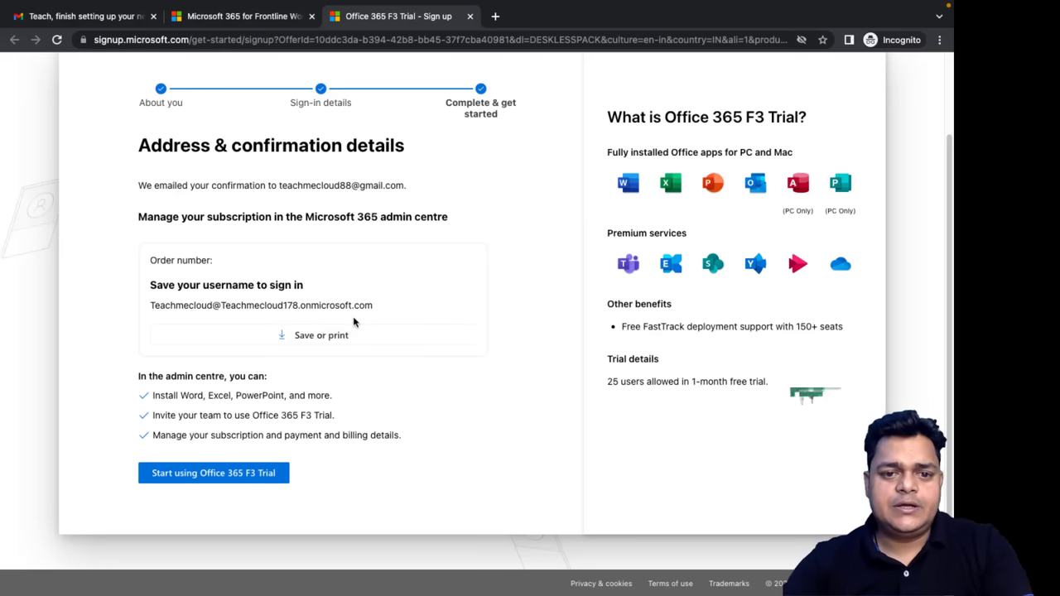
# Step: Copy the new admin sign-in username and start using the Office 365 F3 Trial
pyautogui.moveTo(373, 310); pyautogui.dragTo(149, 309)
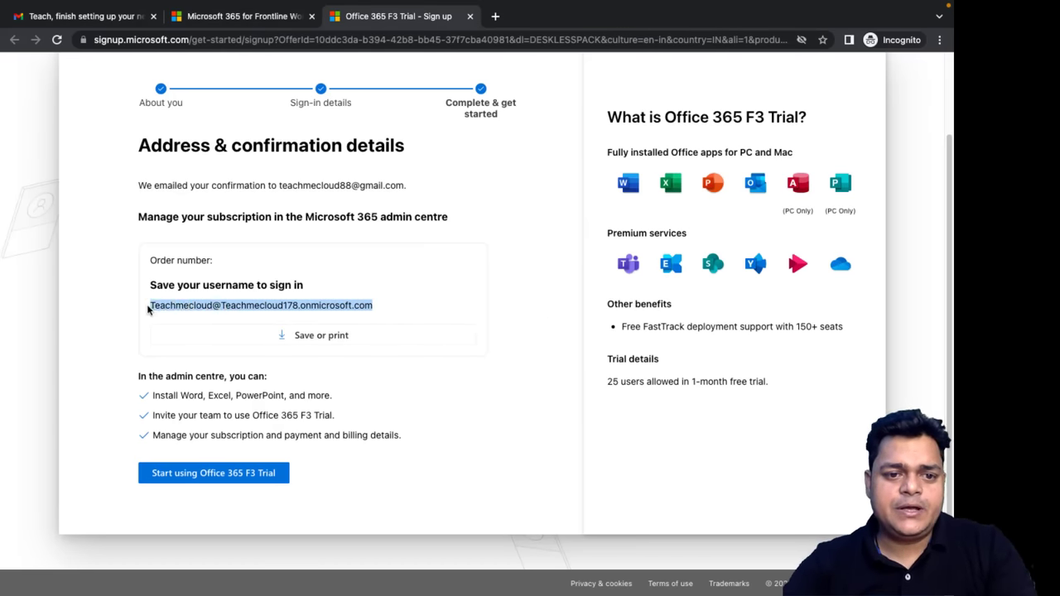
pyautogui.rightClick(182, 306)
pyautogui.click(248, 335)
pyautogui.click(223, 475)
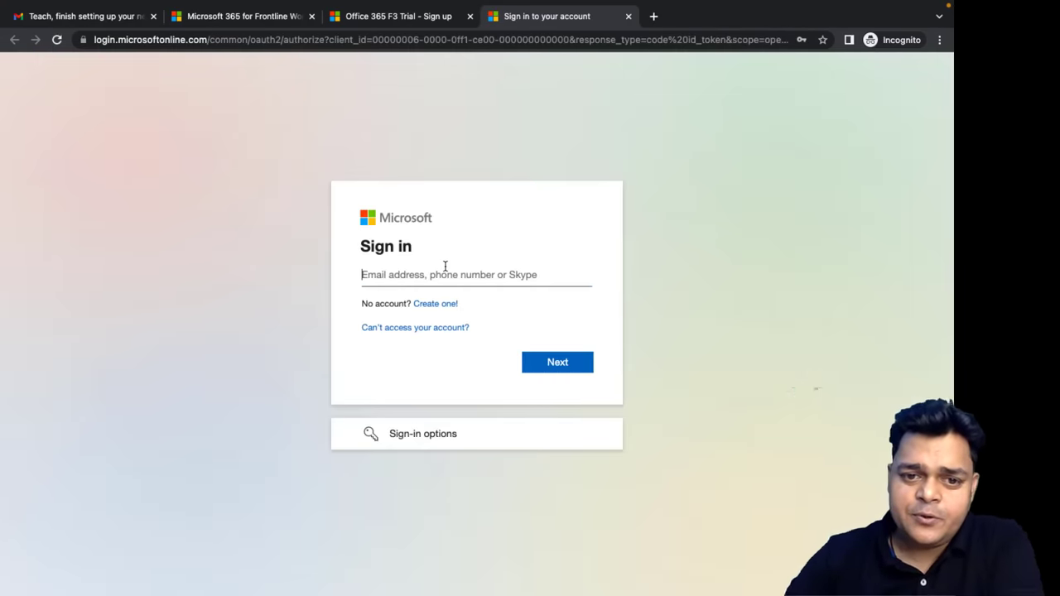
# Step: Sign in with the pasted username and password, stay signed in, and close the sign-up tab
pyautogui.click(445, 265)
pyautogui.hotkey('ctrl', 'v')
pyautogui.press('Return')
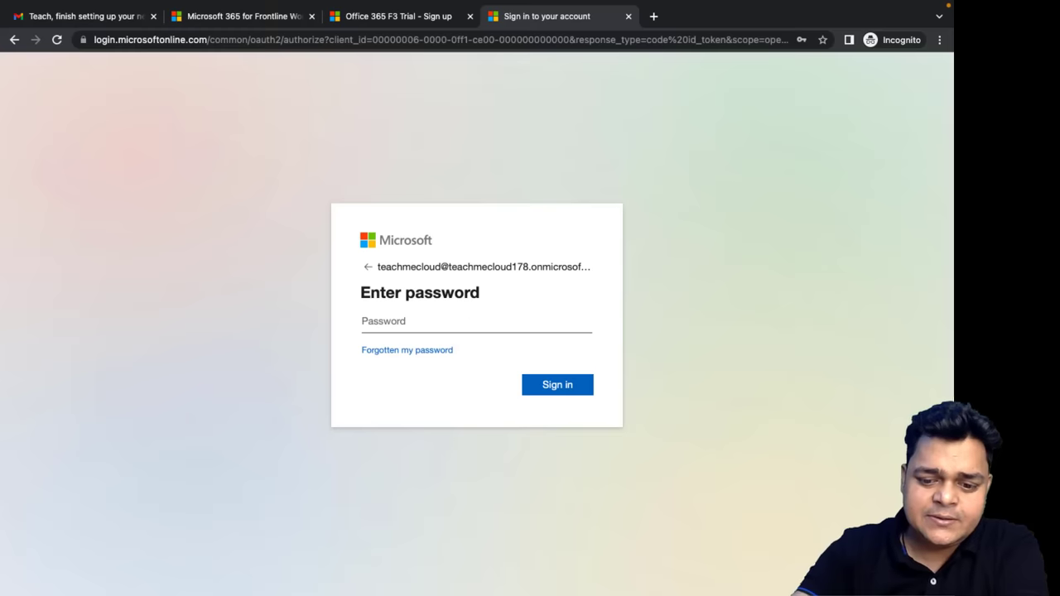
pyautogui.write('•••••••')
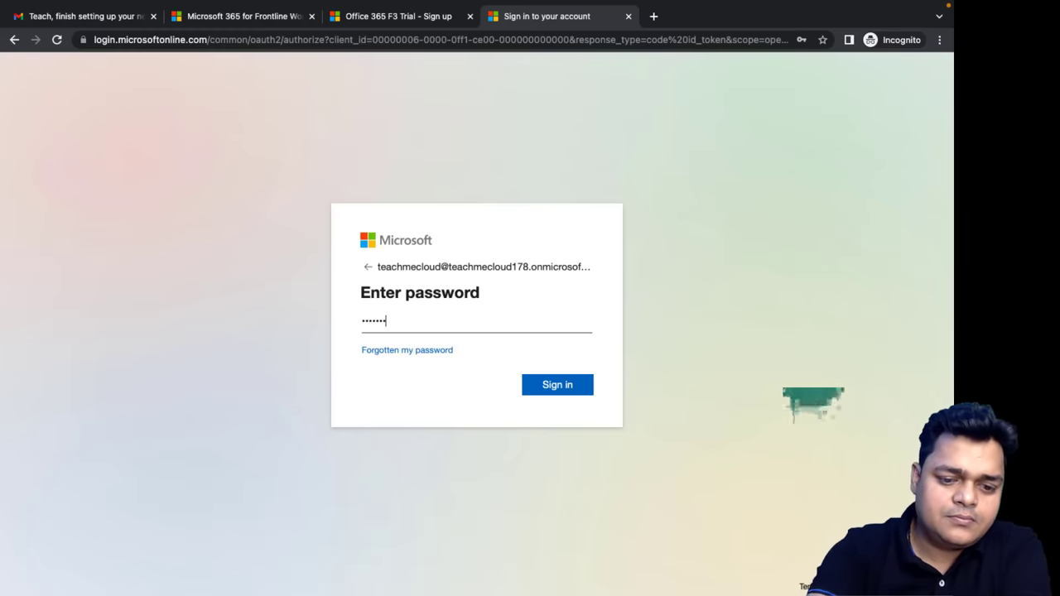
pyautogui.write('•••')
pyautogui.press('Return')
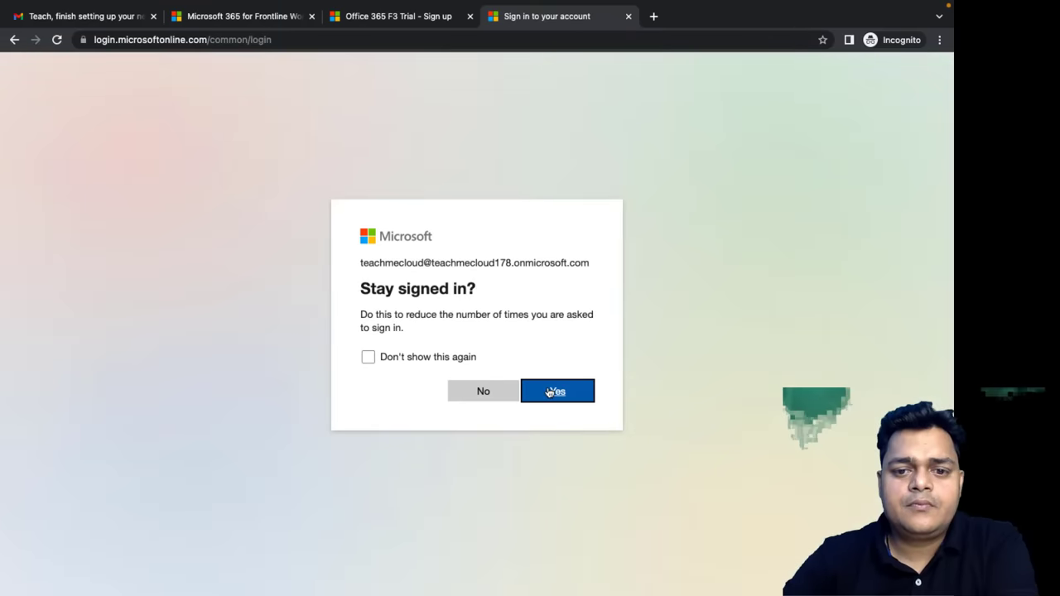
pyautogui.click(549, 392)
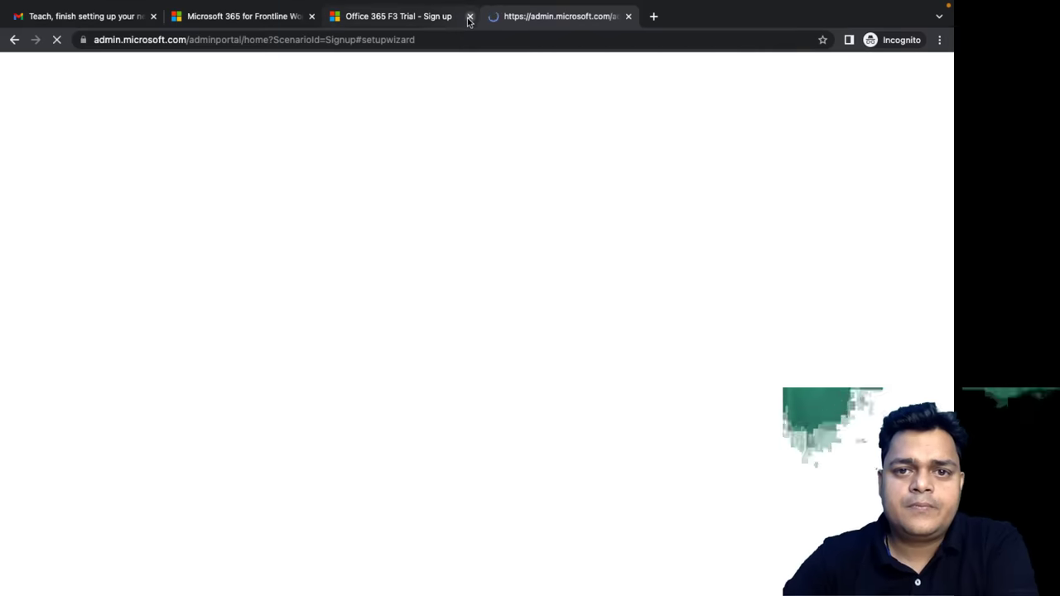
pyautogui.click(468, 16)
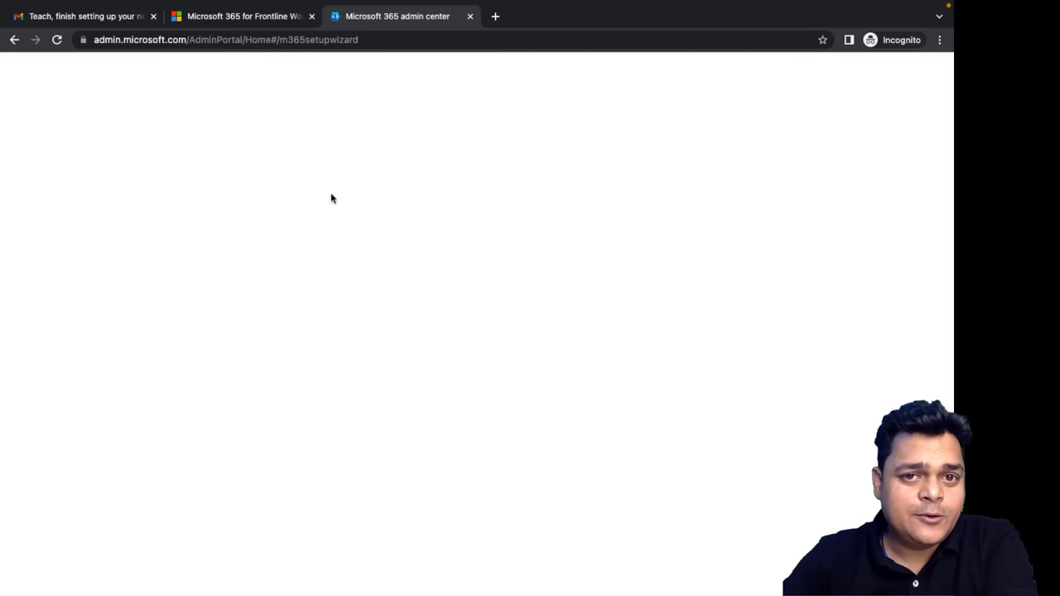
# Step: Choose 'No, use default domain for now' and confirm with Use this domain
pyautogui.hotkey('ctrl', 'Left')
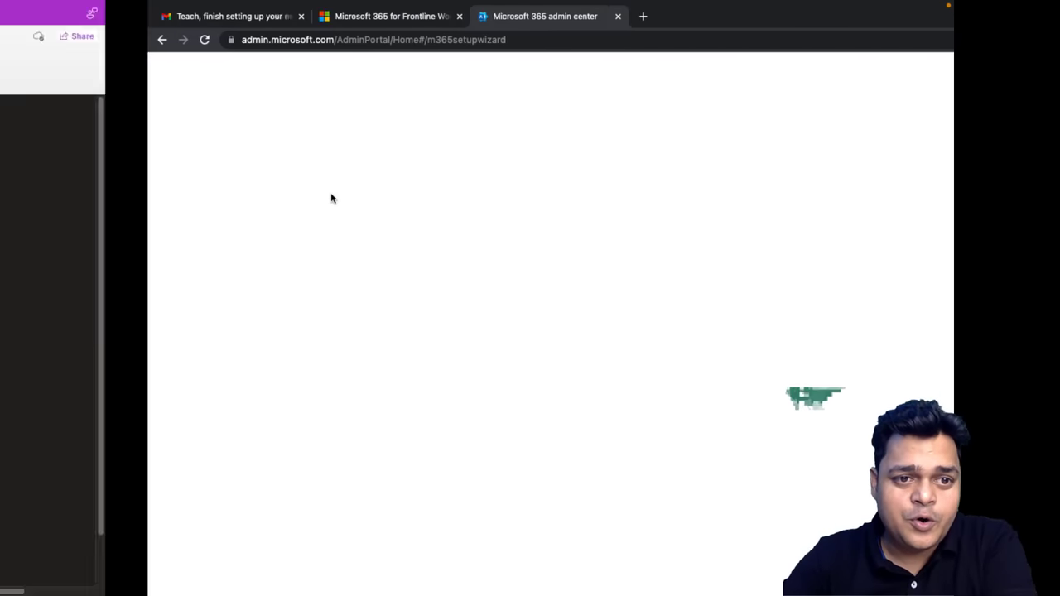
pyautogui.hotkey('ctrl', 'Right')
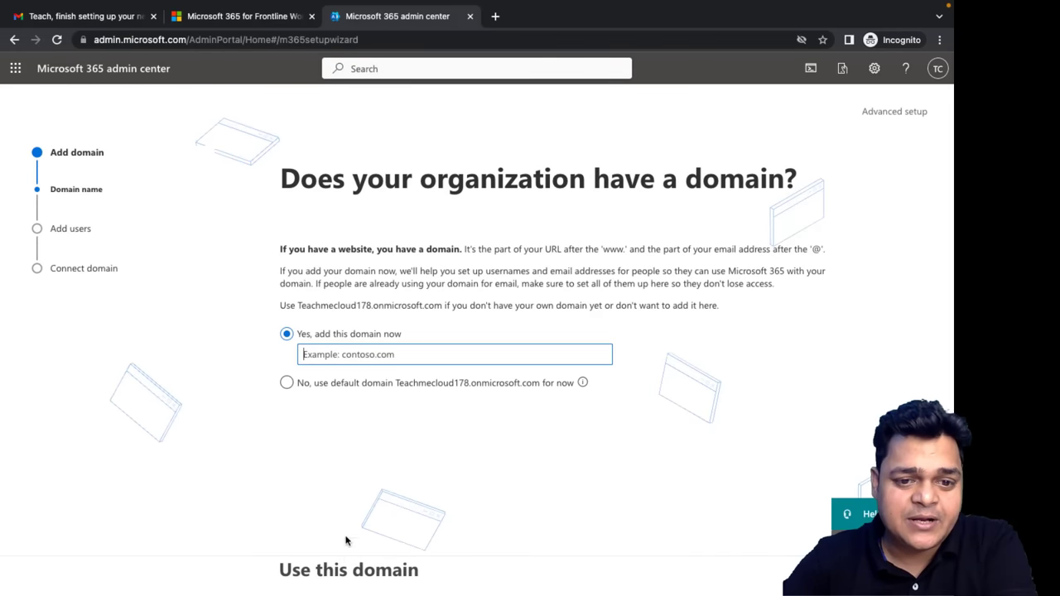
pyautogui.click(287, 383)
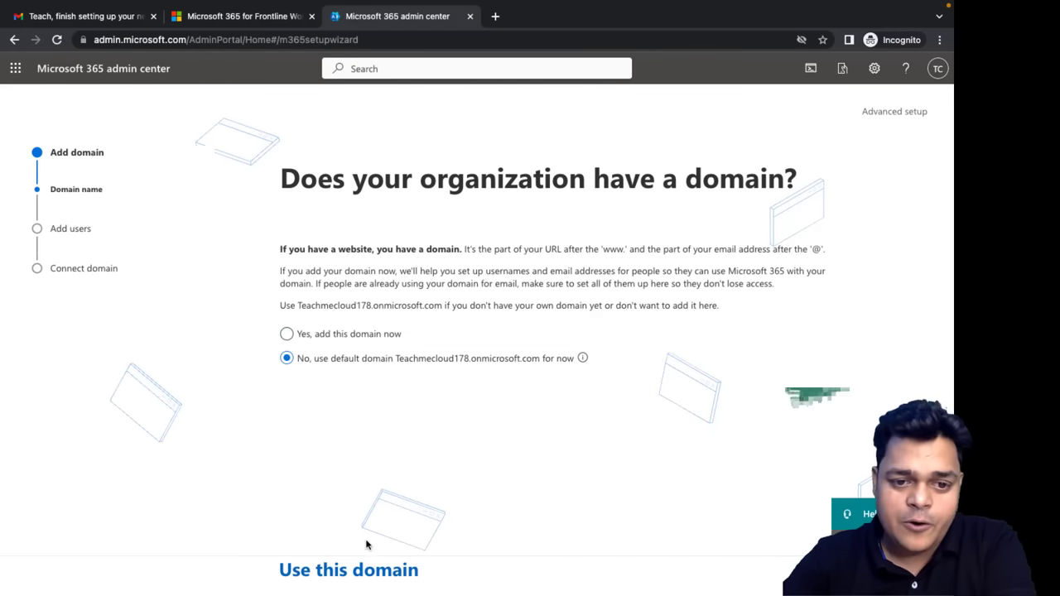
pyautogui.click(363, 571)
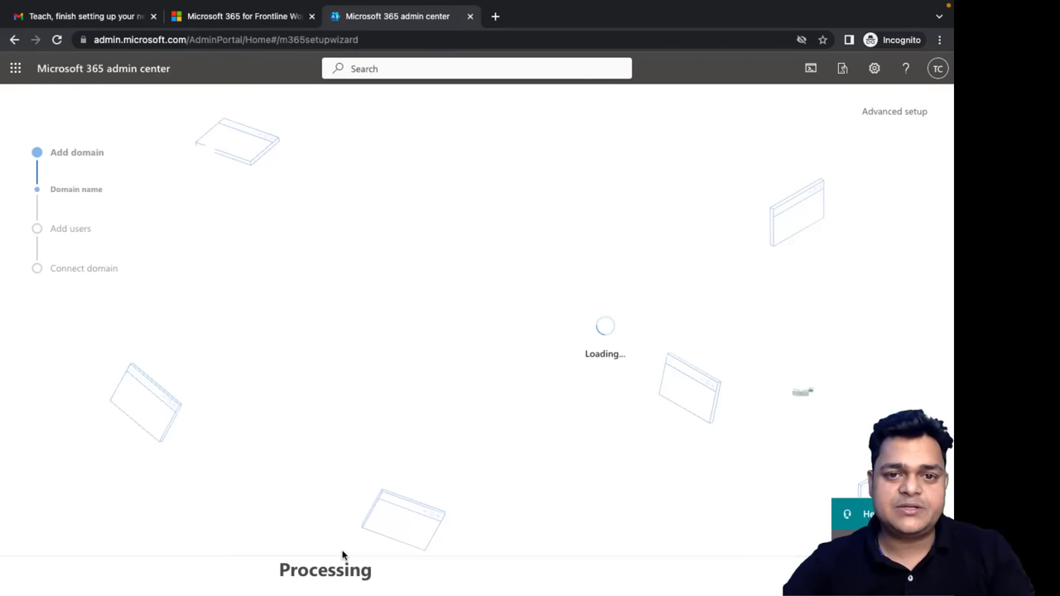
# Step: Pick an option from a right-click menu in OneNote, then return to the admin center
pyautogui.hotkey('ctrl', 'Left')
pyautogui.hotkey('ctrl', 'Left')
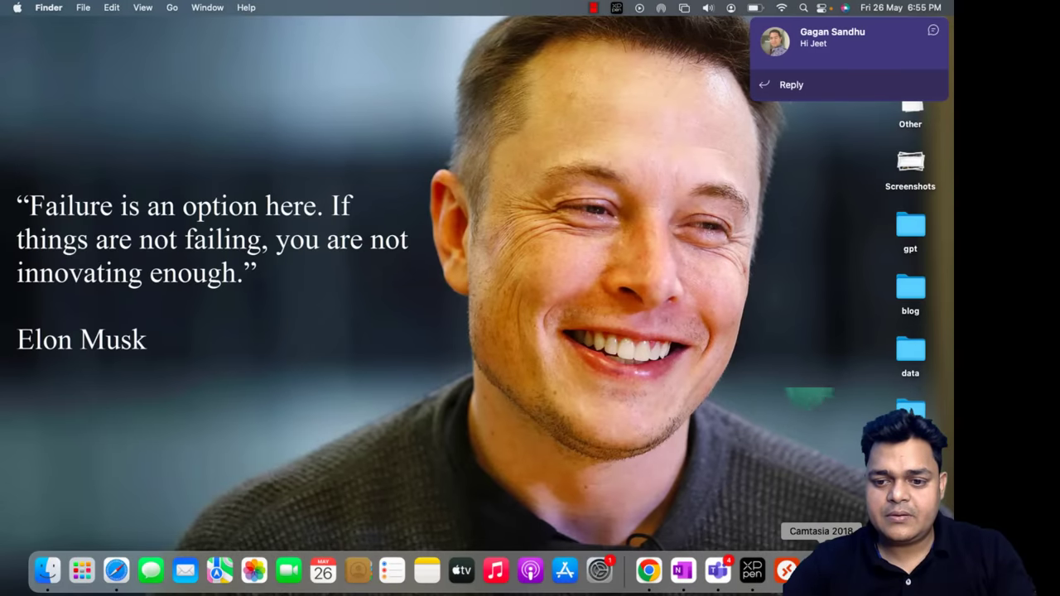
pyautogui.rightClick(821, 570)
pyautogui.click(818, 430)
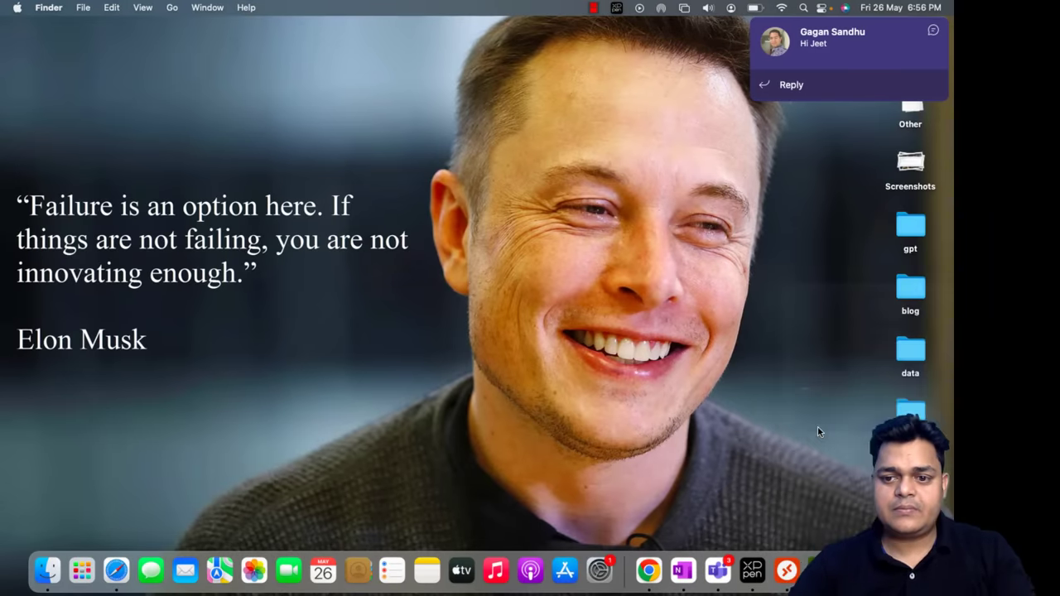
pyautogui.hotkey('ctrl', 'Right')
pyautogui.hotkey('ctrl', 'Right')
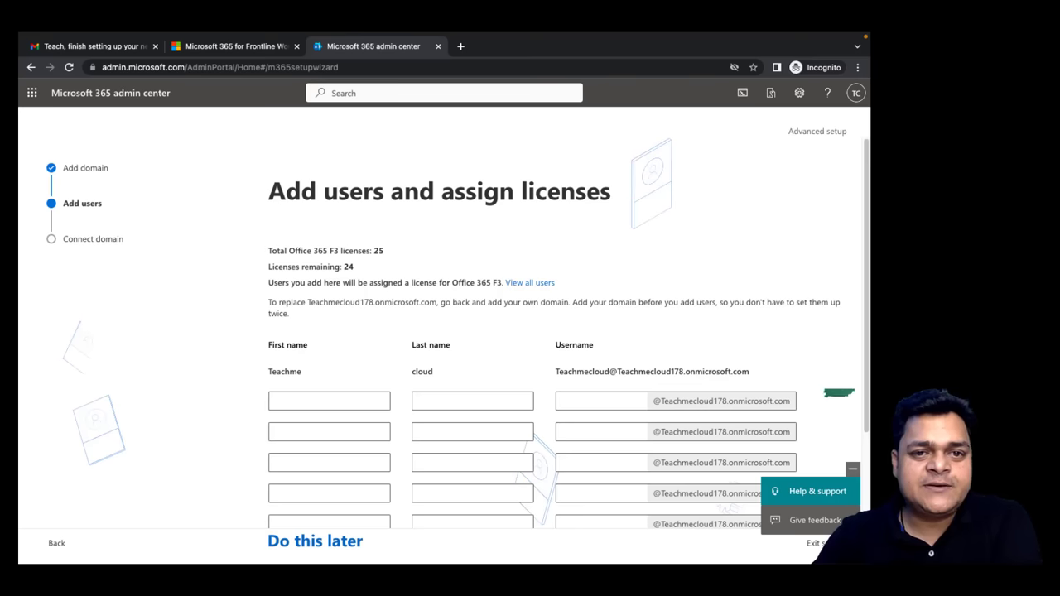
# Step: Skip adding users with Do this later, continue past Connect domain, then Go to admin center
pyautogui.scroll(-3, 530, 331)
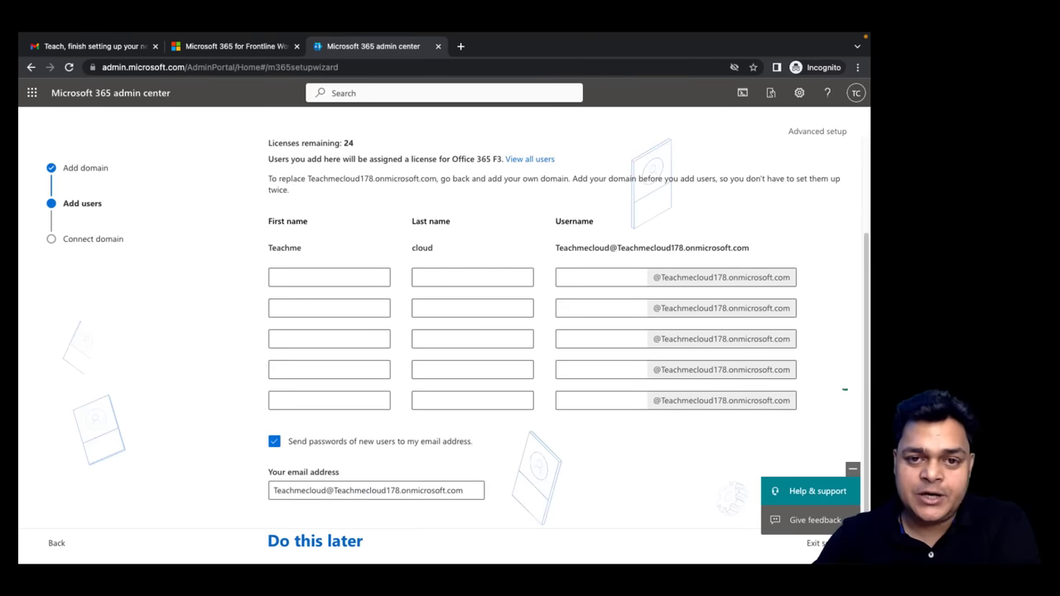
pyautogui.click(315, 541)
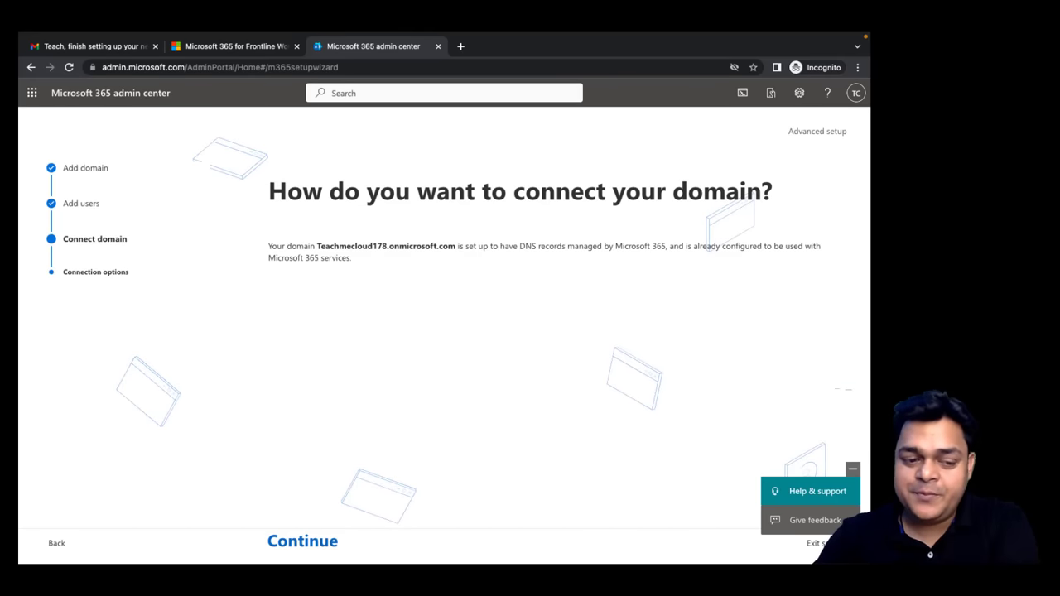
pyautogui.click(302, 541)
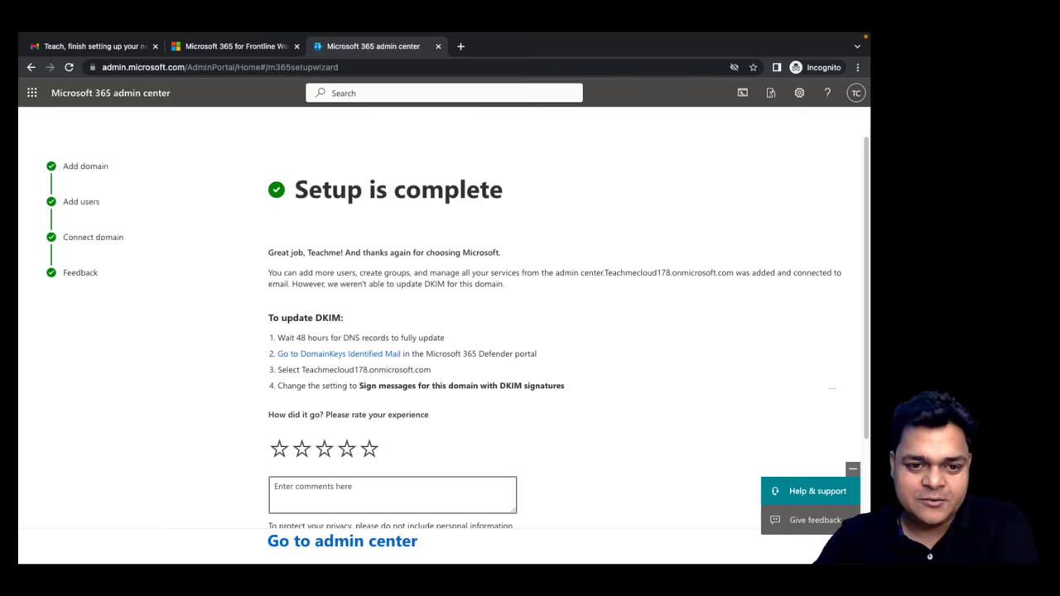
pyautogui.scroll(-3, 555, 332)
pyautogui.click(303, 541)
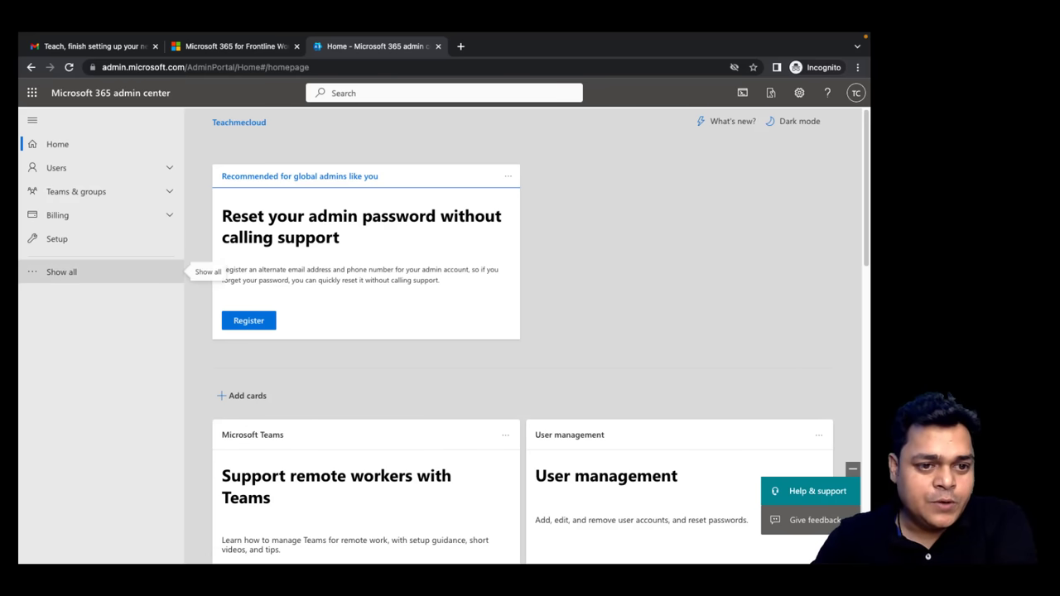
# Step: Show all navigation items and open the Azure Active Directory admin center
pyautogui.click(62, 271)
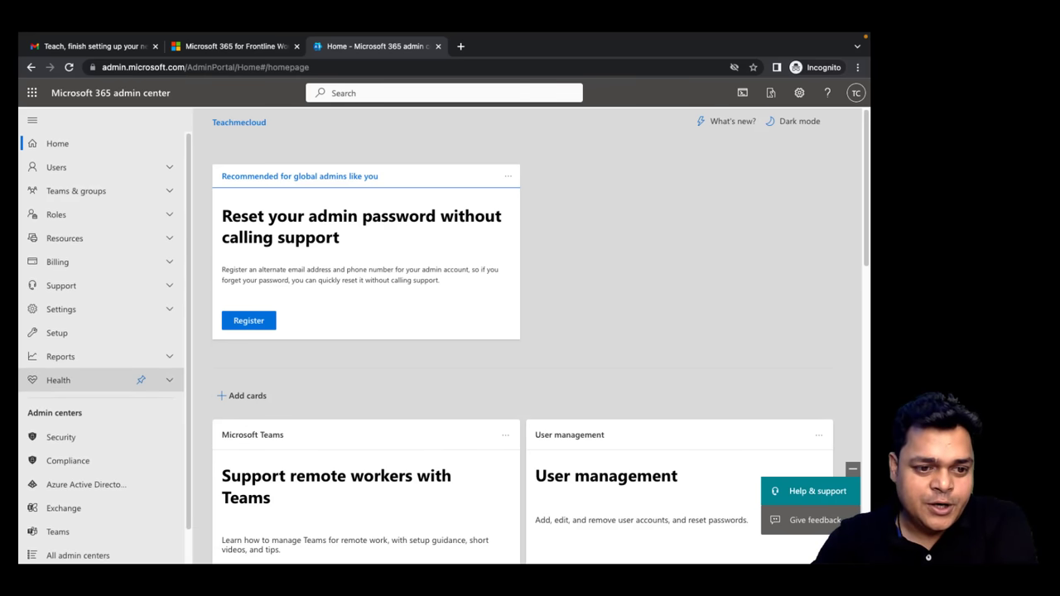
pyautogui.scroll(-1, 99, 345)
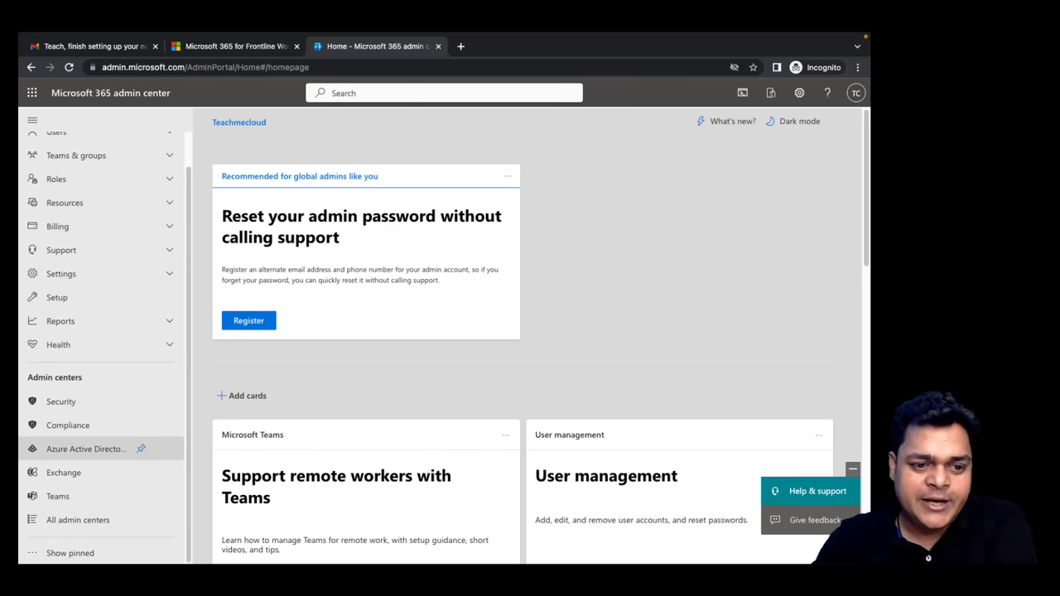
pyautogui.click(87, 449)
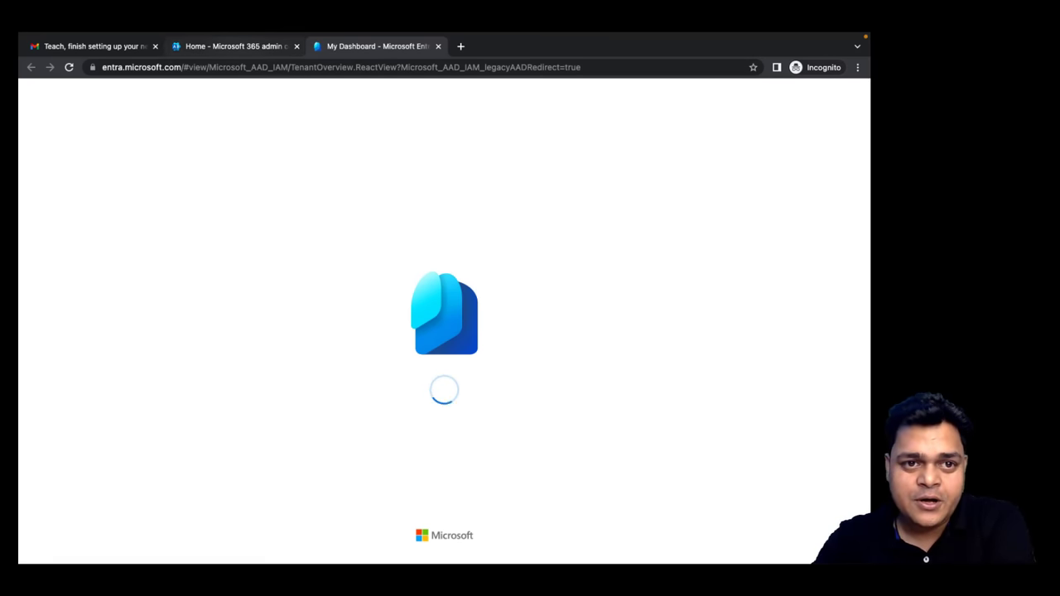
# Step: In the Entra admin center, expand Users and open All users, showing the trial admin
pyautogui.hotkey('ctrl', 'shift', 'Tab')
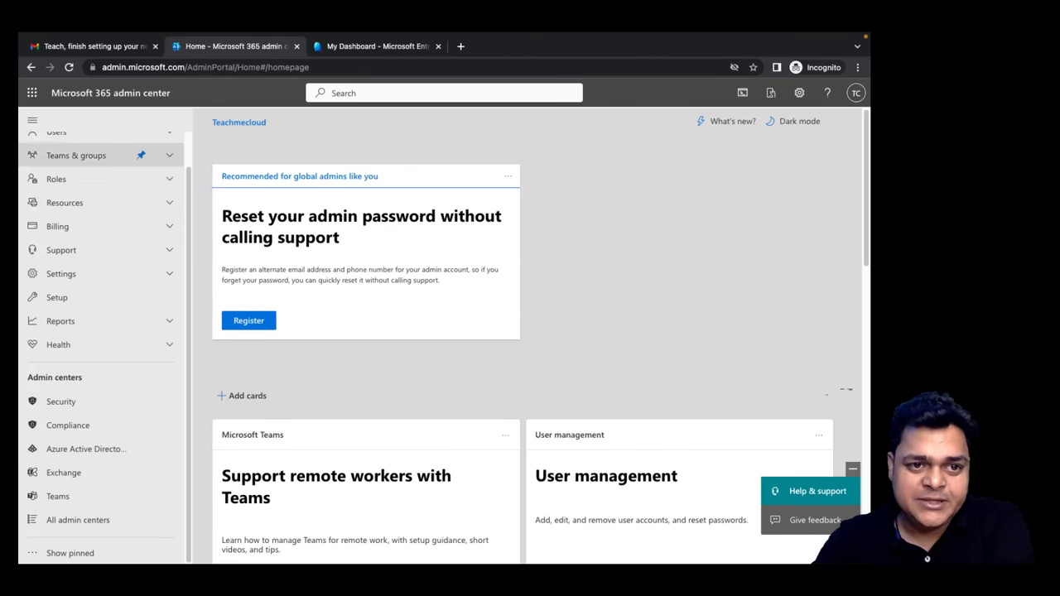
pyautogui.click(377, 46)
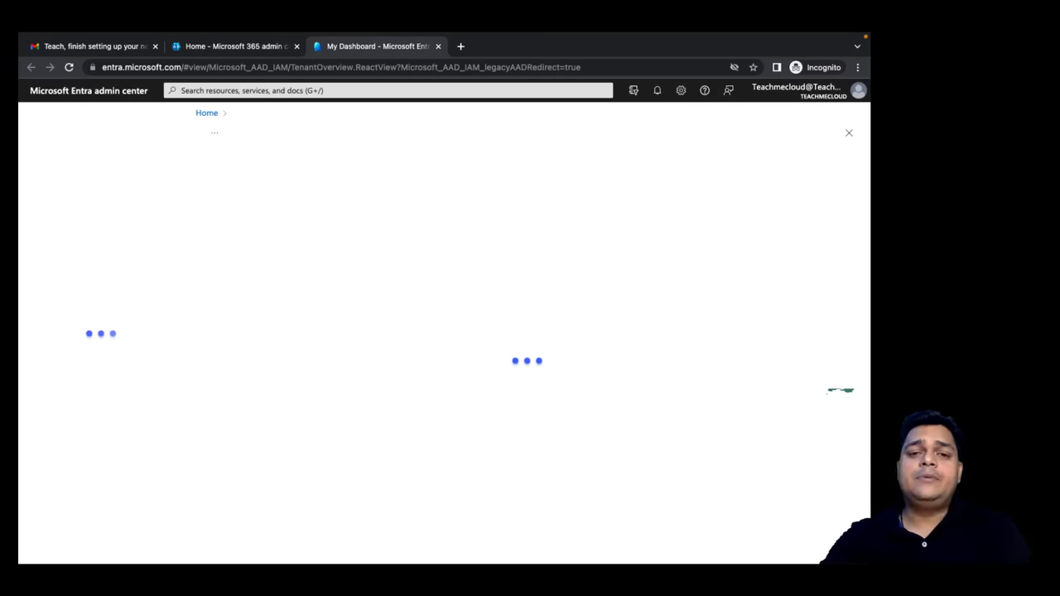
pyautogui.hotkey('ctrl', 'Left')
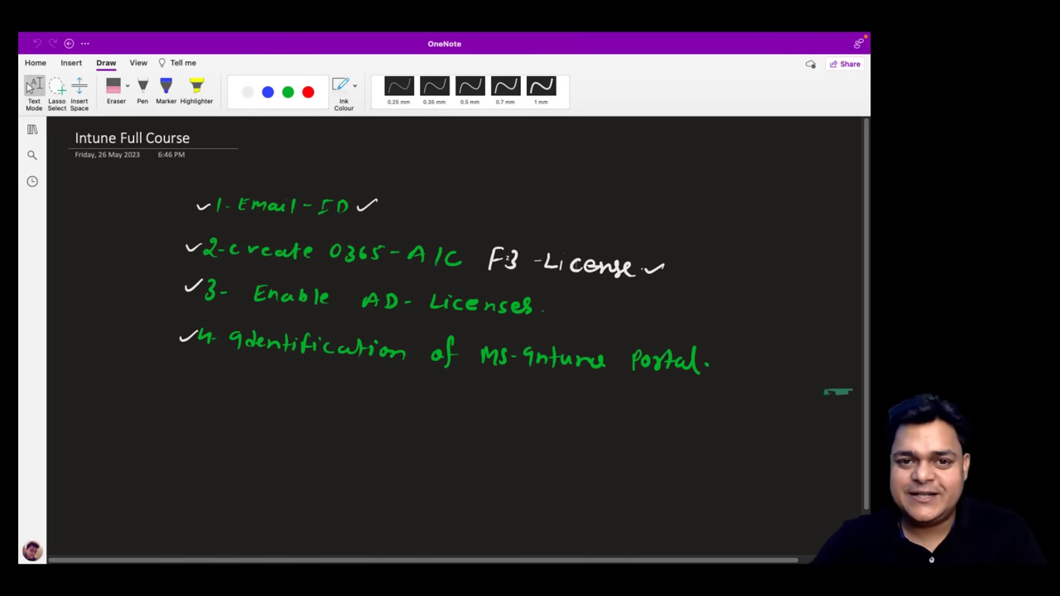
pyautogui.hotkey('ctrl', 'Right')
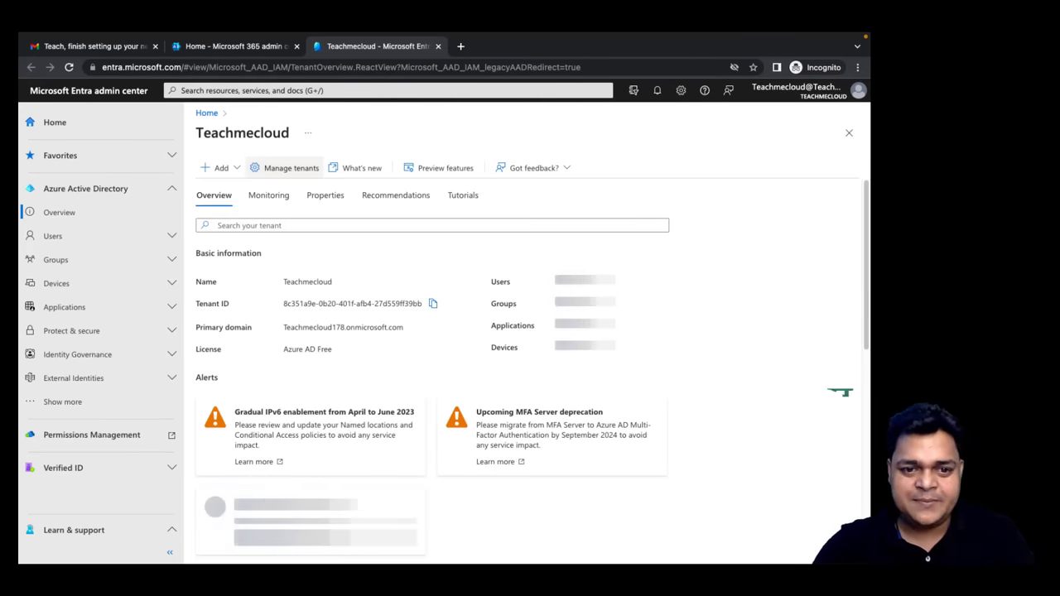
pyautogui.click(83, 236)
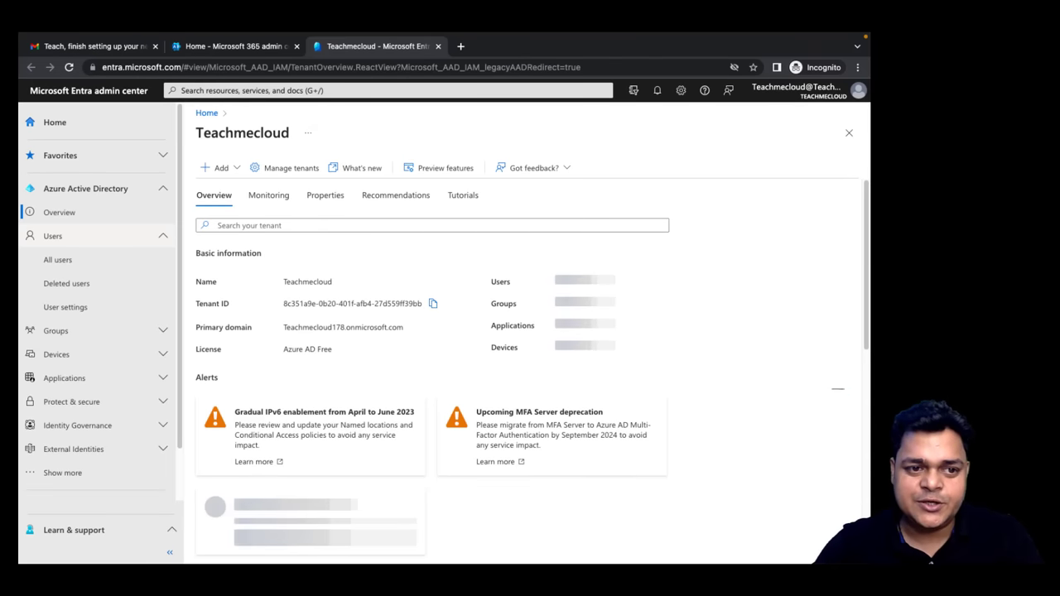
pyautogui.click(57, 259)
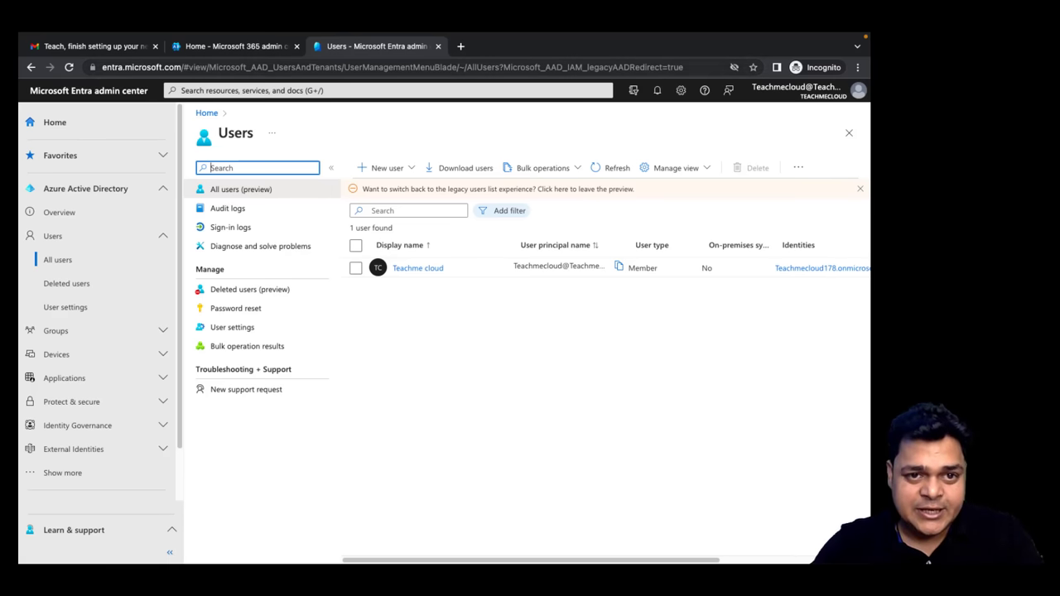
# Step: Load endpoint.microsoft.com in a new browser tab
pyautogui.press('super+t')
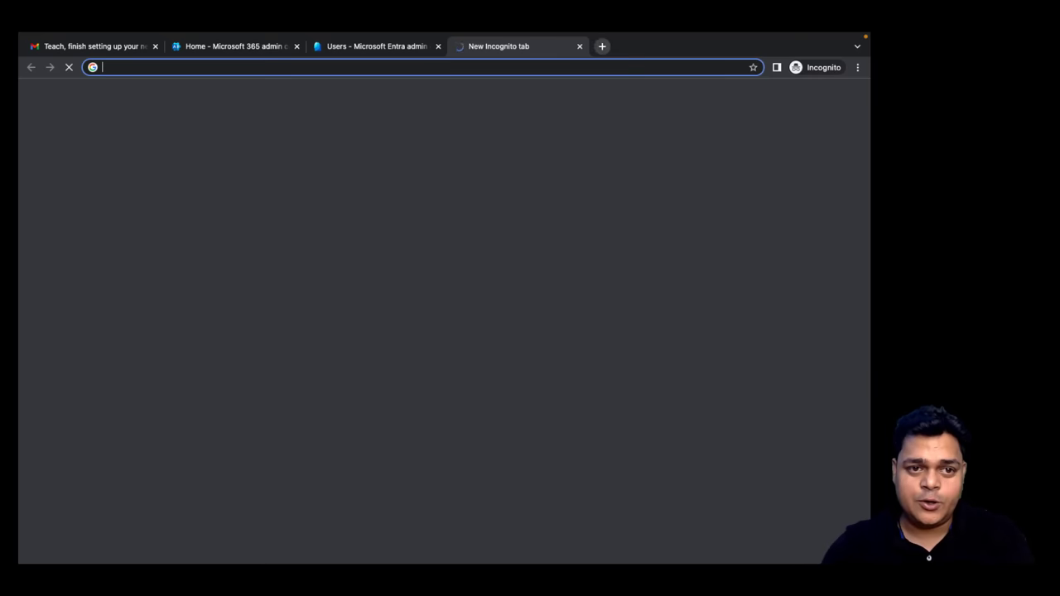
pyautogui.write('en')
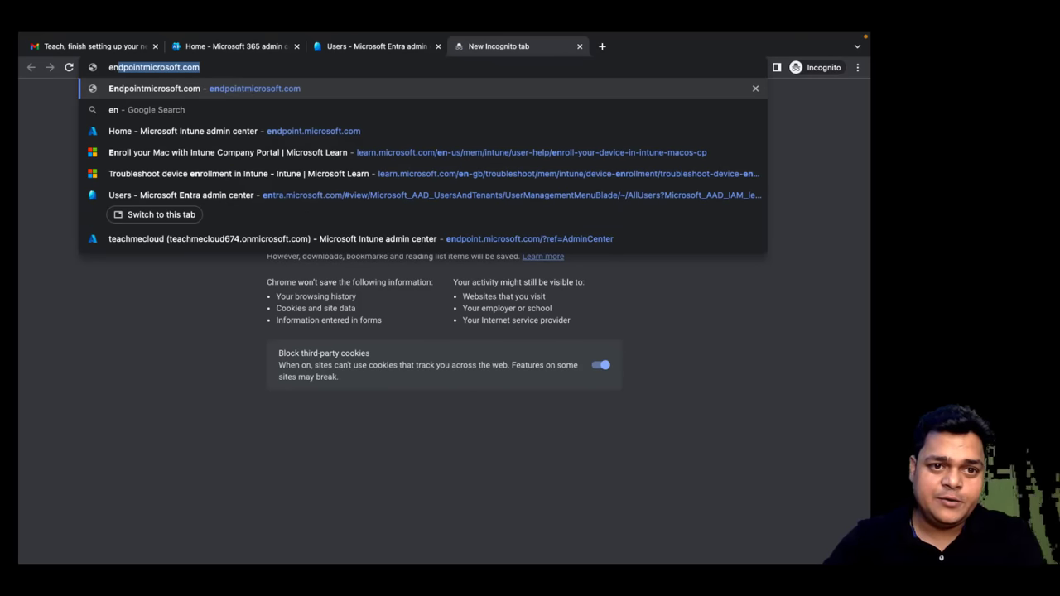
pyautogui.write('d')
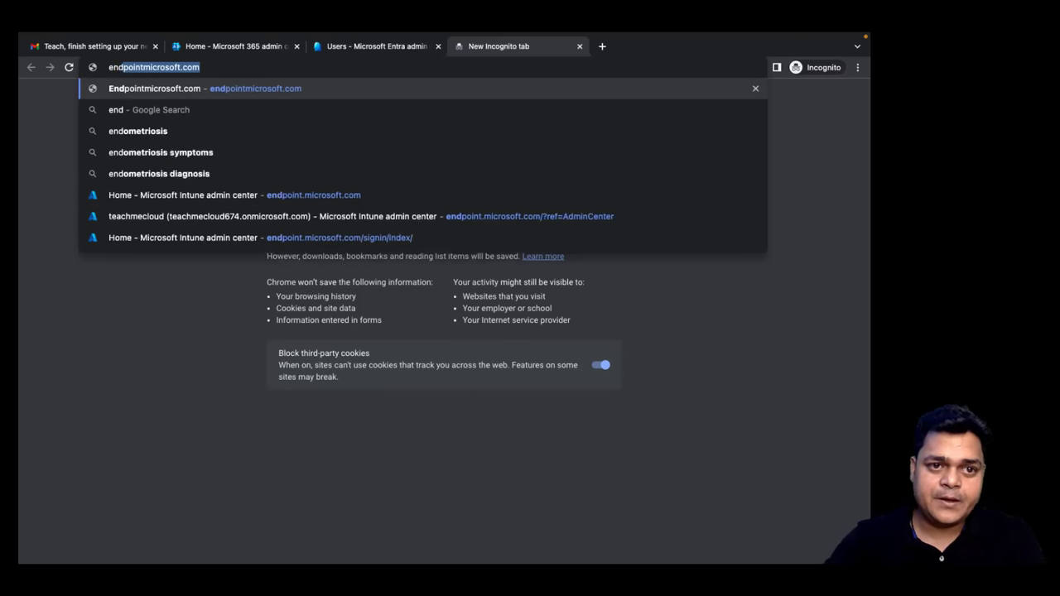
pyautogui.write('point.')
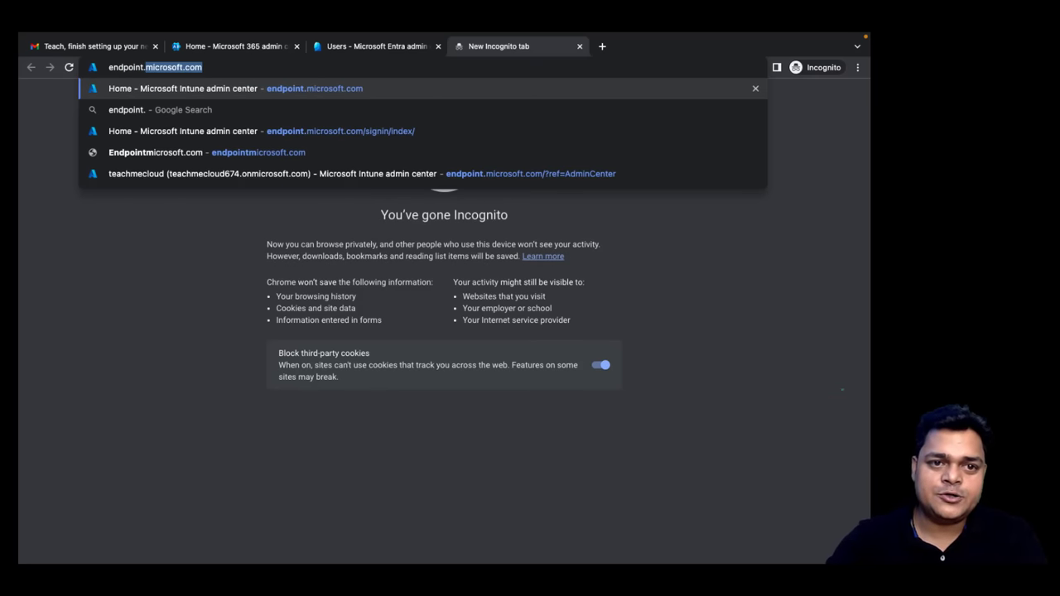
pyautogui.press('Return')
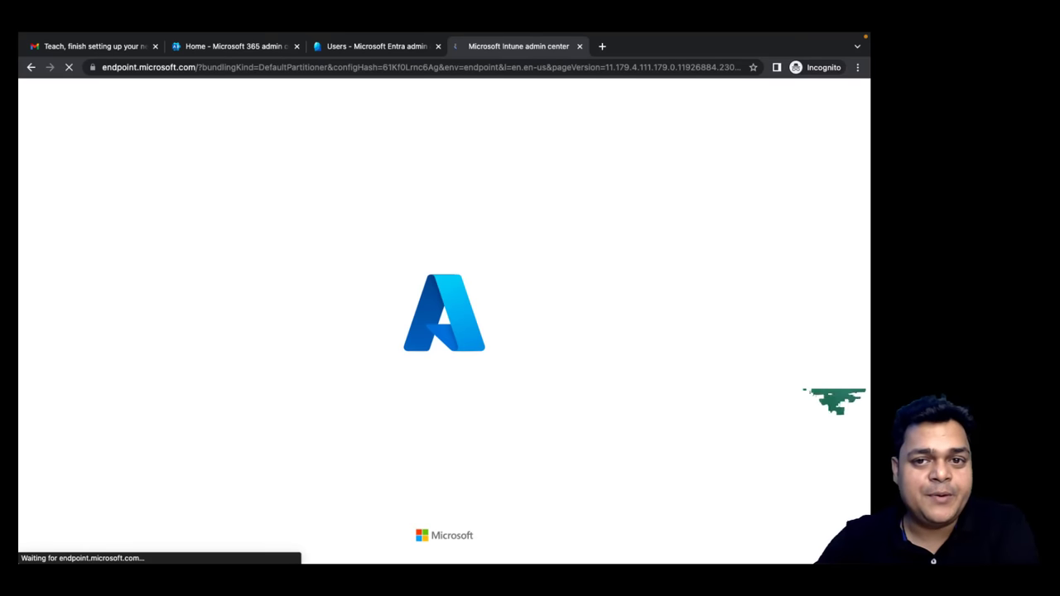
# Step: Confirm the signed-in account in the Microsoft 365 admin center, then return to the Intune admin center
pyautogui.hotkey('ctrl', 'shift', 'Tab')
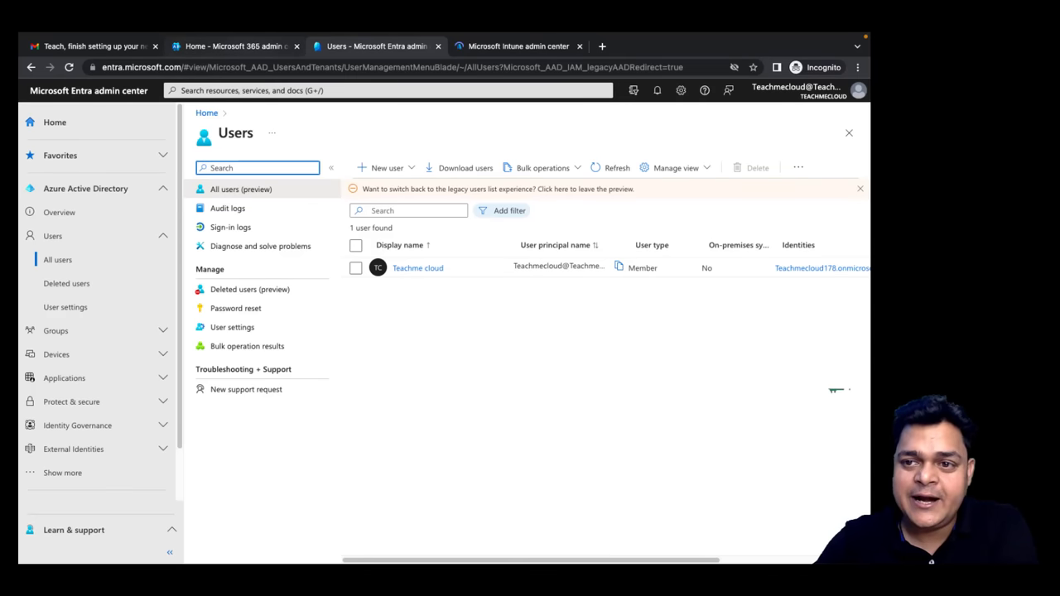
pyautogui.hotkey('ctrl', 'shift', 'Tab')
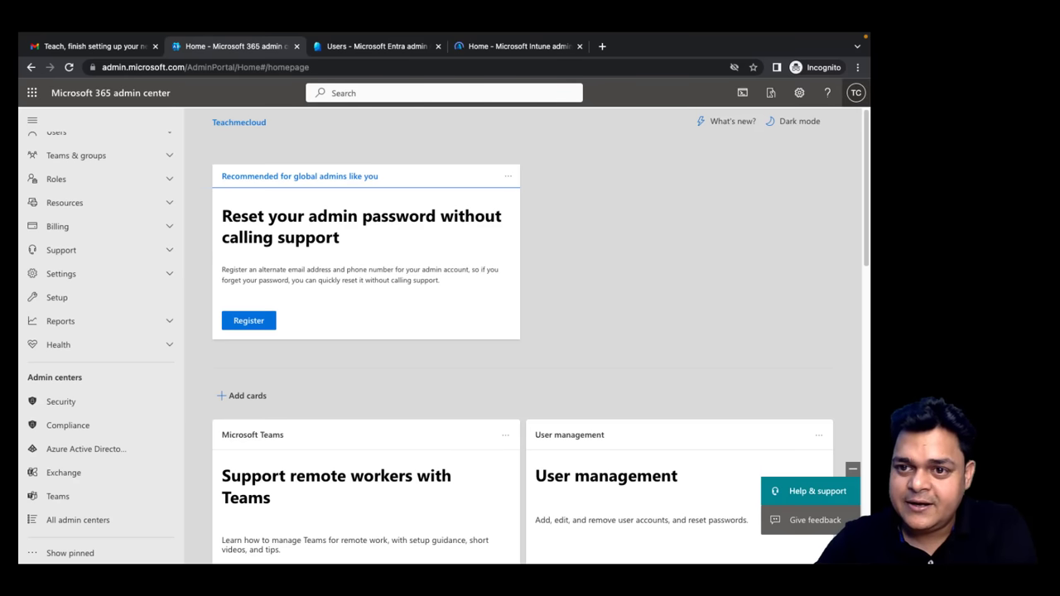
pyautogui.click(855, 92)
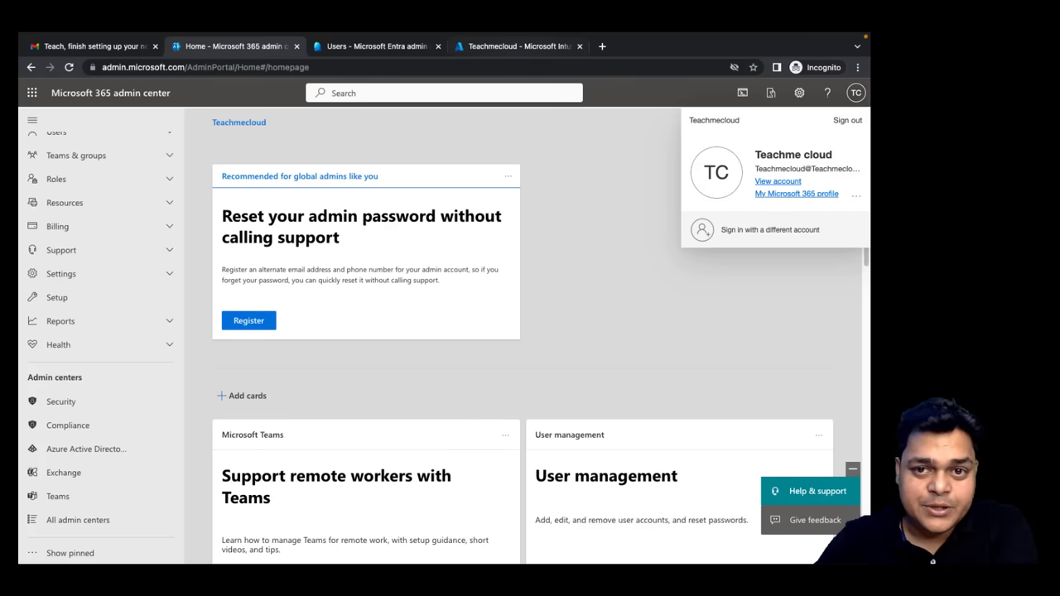
pyautogui.hotkey('ctrl', '4')
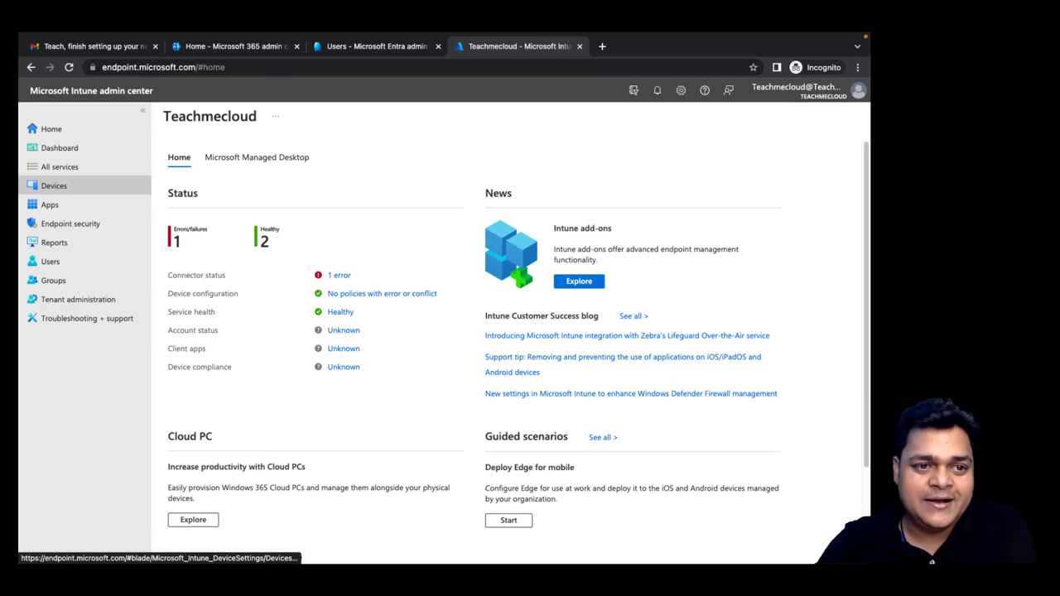
# Step: Show the Intune All services page with its service filter box focused
pyautogui.click(59, 167)
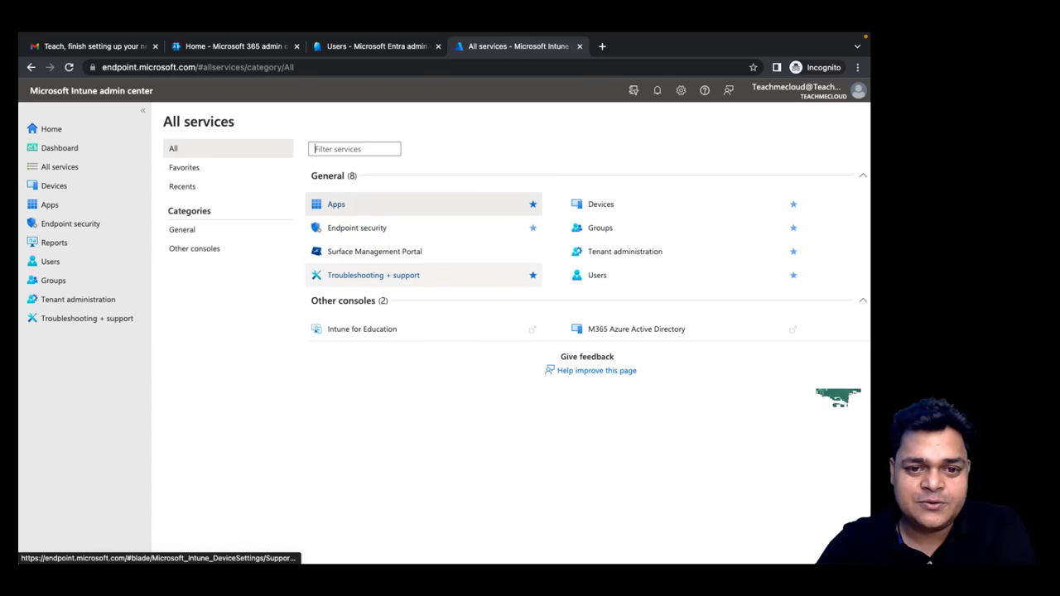
pyautogui.click(354, 149)
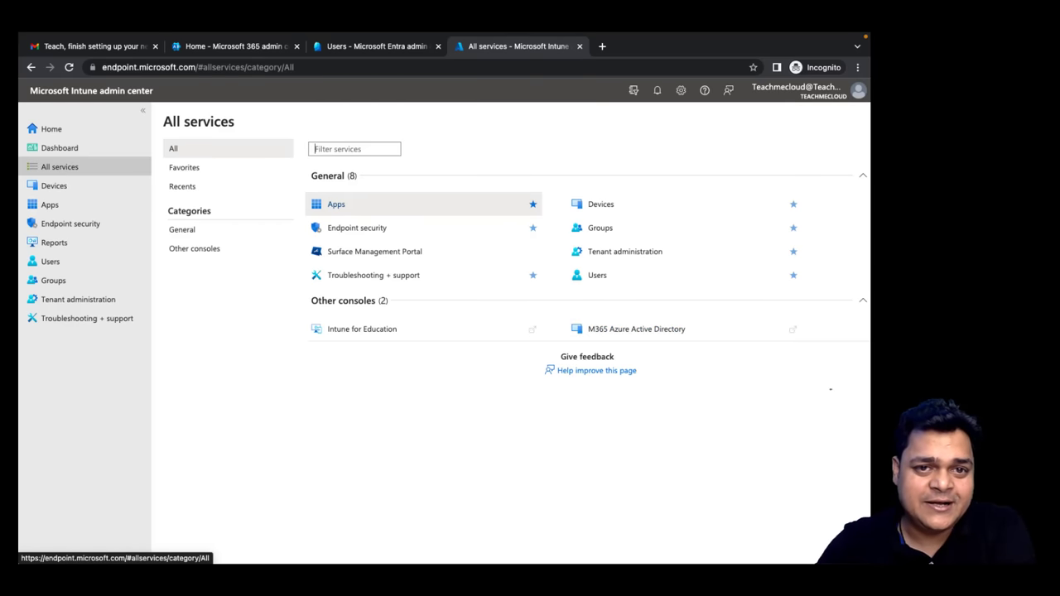
pyautogui.click(355, 149)
# Step: Move between the Entra Users and Intune tabs, then go to the OneNote course notes
pyautogui.hotkey('ctrl', 'shift', 'Tab')
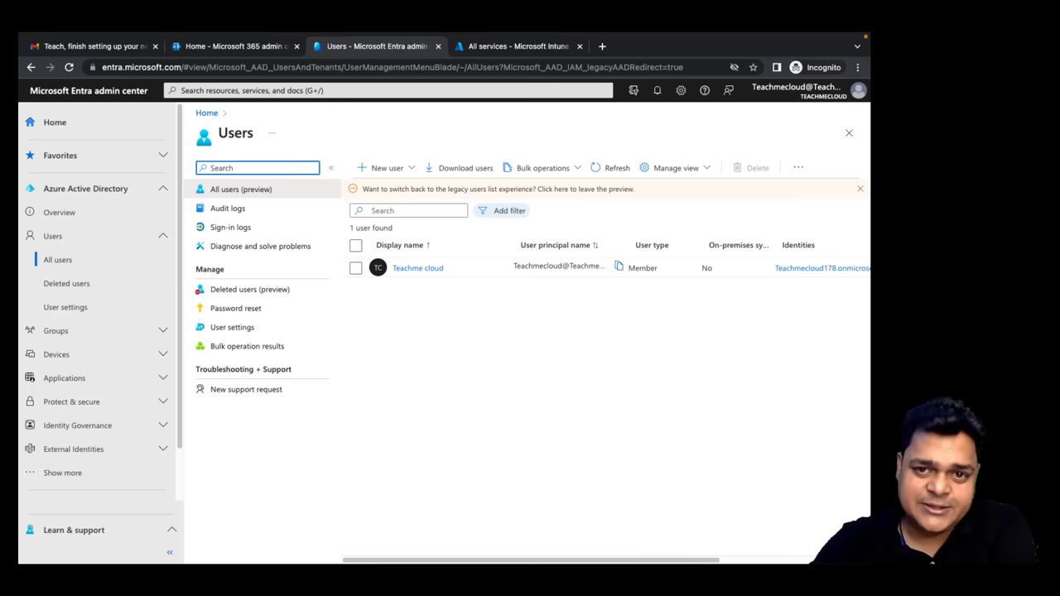
pyautogui.hotkey('ctrl', 'Tab')
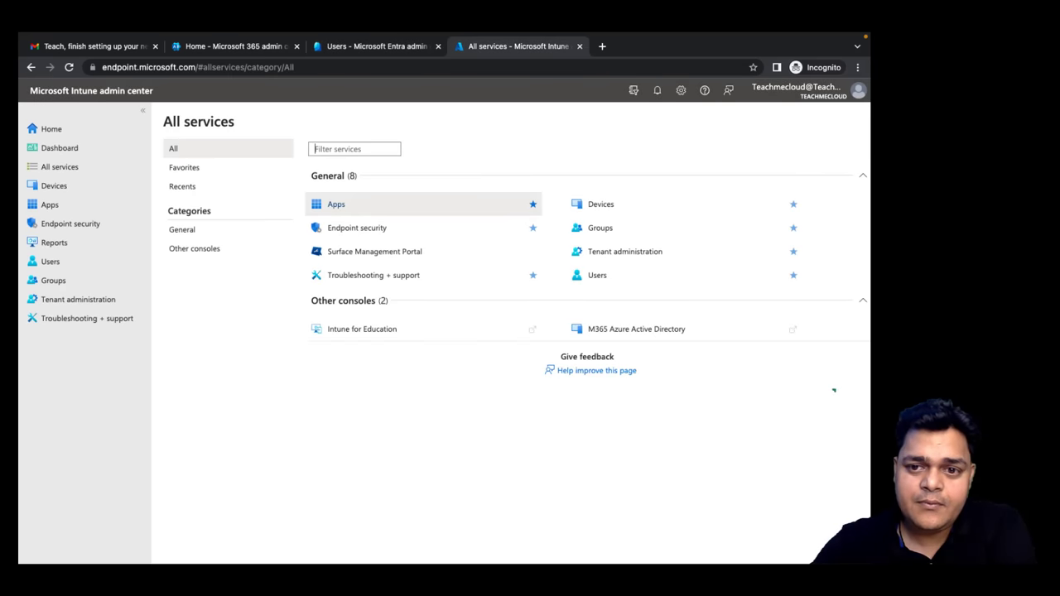
pyautogui.hotkey('ctrl', 'shift', 'Tab')
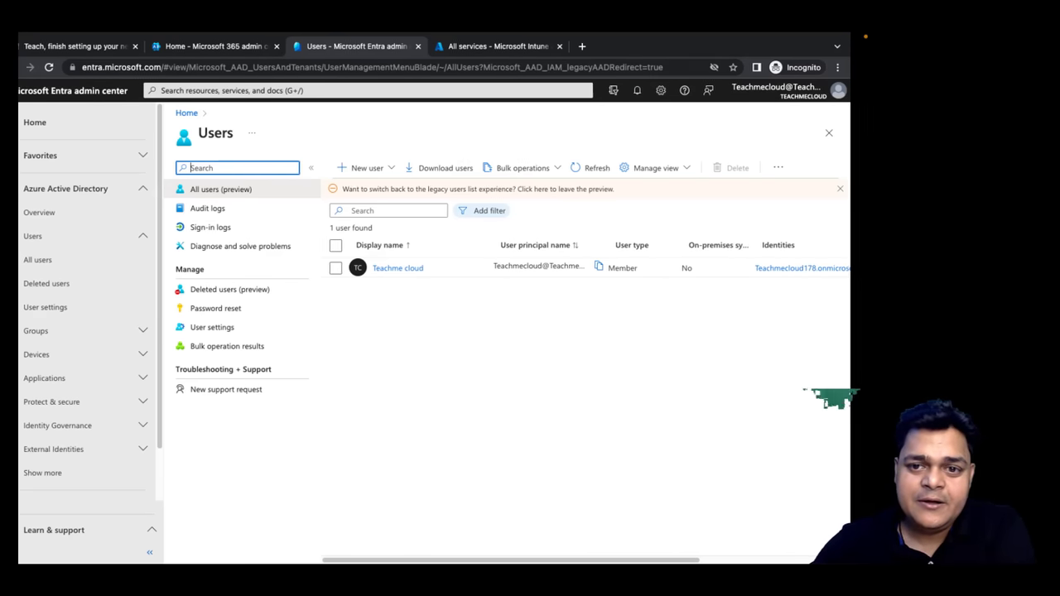
pyautogui.hotkey('ctrl', 'Left')
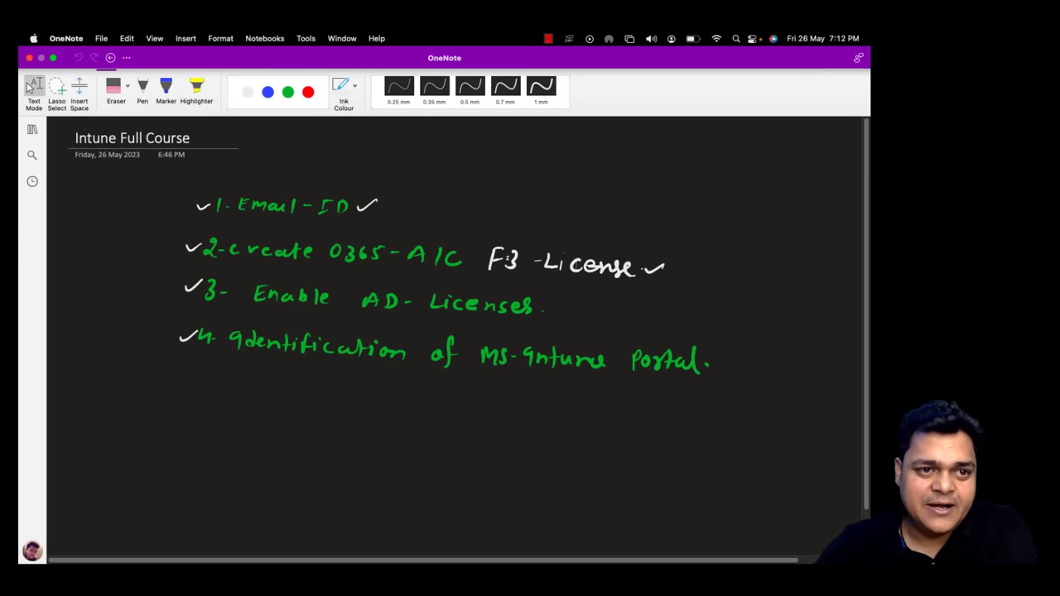
# Step: Close the pen tablet settings and bring OneNote full screen with the Draw tools
pyautogui.hotkey('ctrl', 'Left')
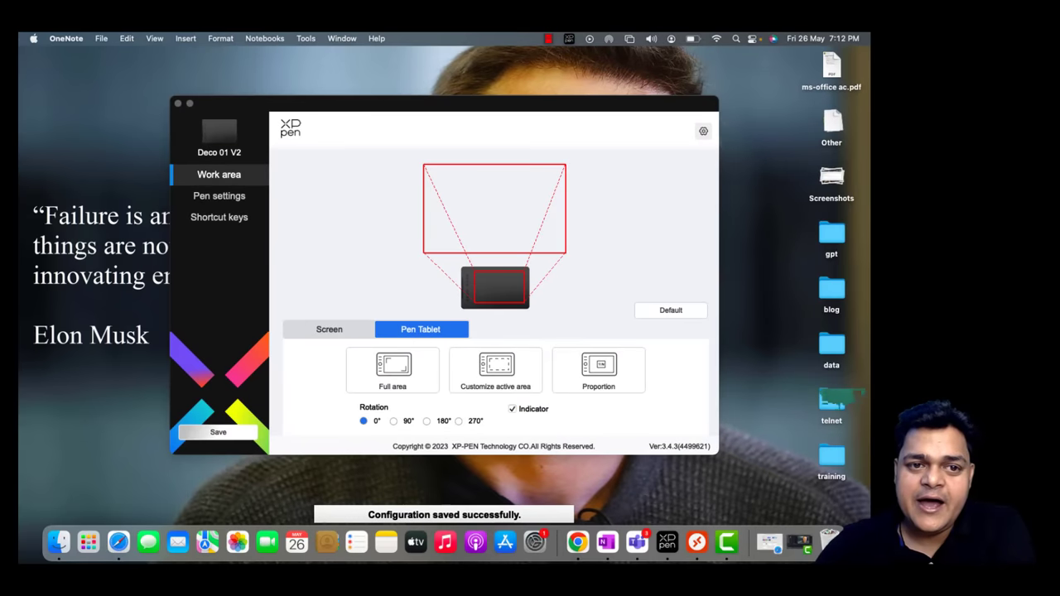
pyautogui.click(178, 103)
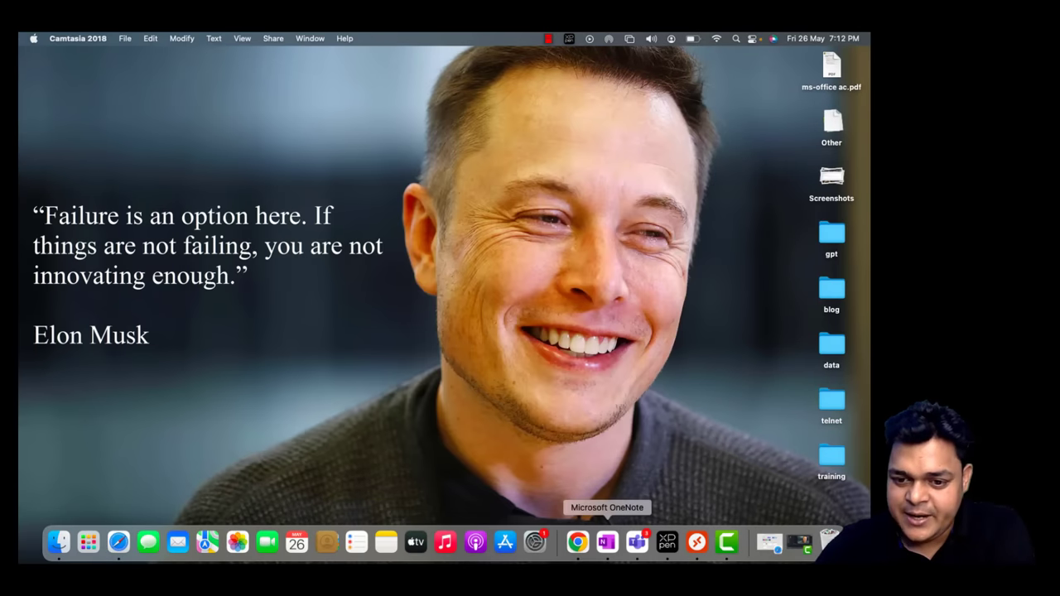
pyautogui.click(607, 542)
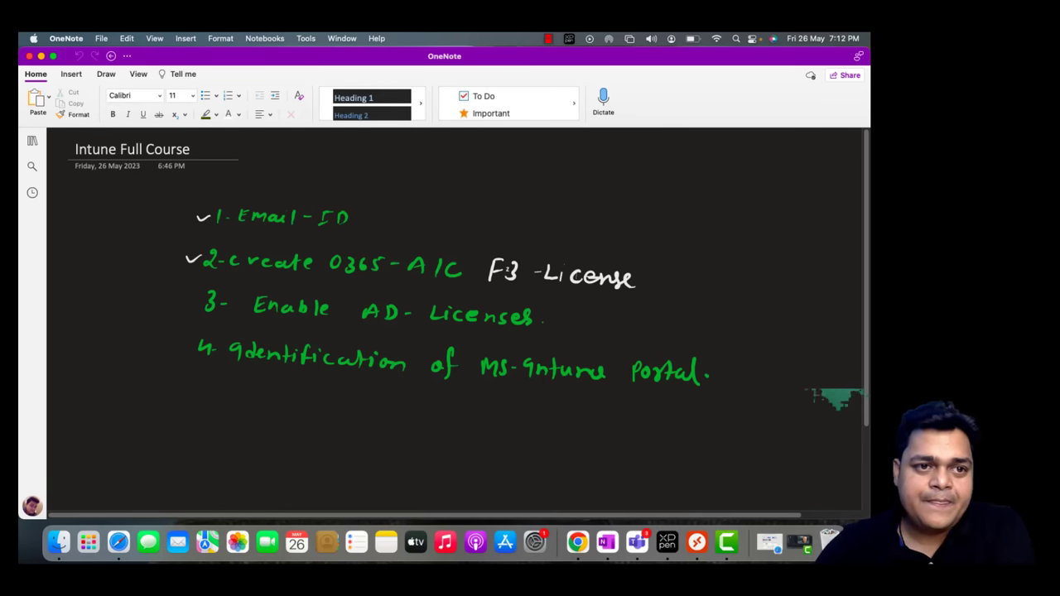
pyautogui.press('ctrl+super+f')
pyautogui.scroll(-2, 448, 331)
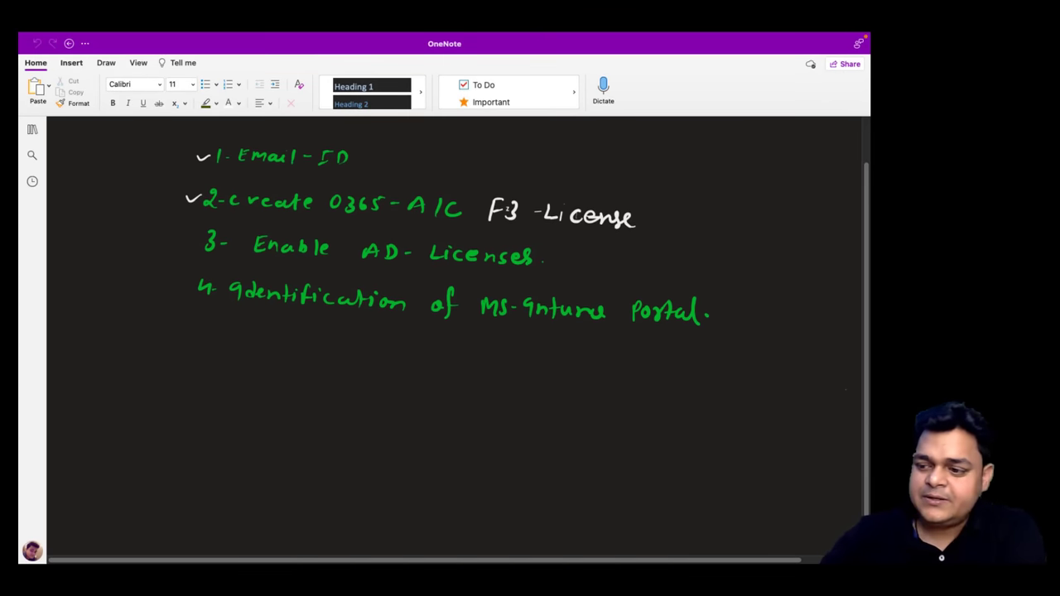
pyautogui.click(106, 62)
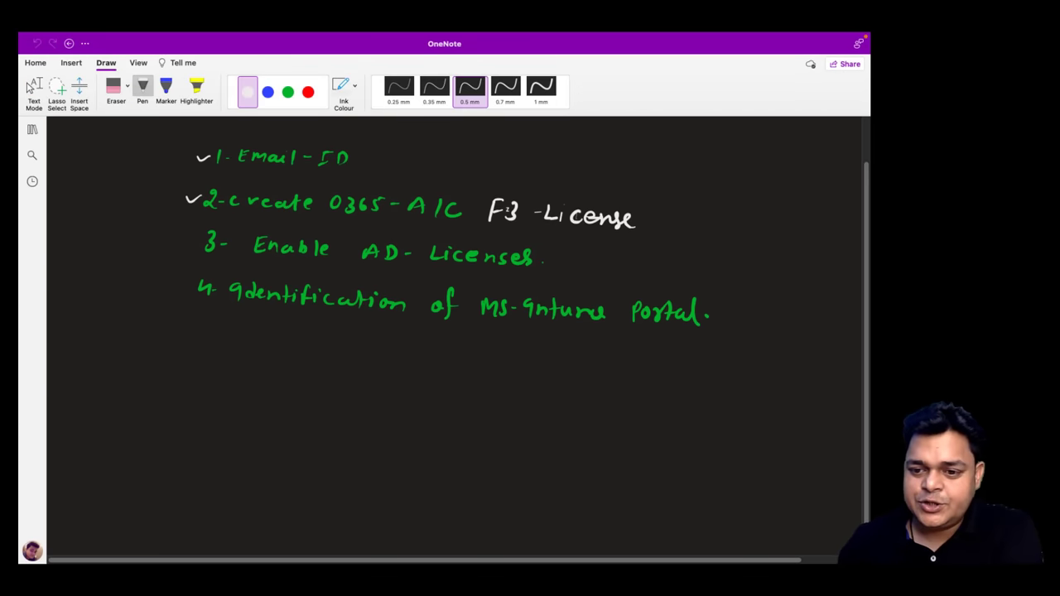
pyautogui.moveTo(816, 389); pyautogui.dragTo(852, 403)
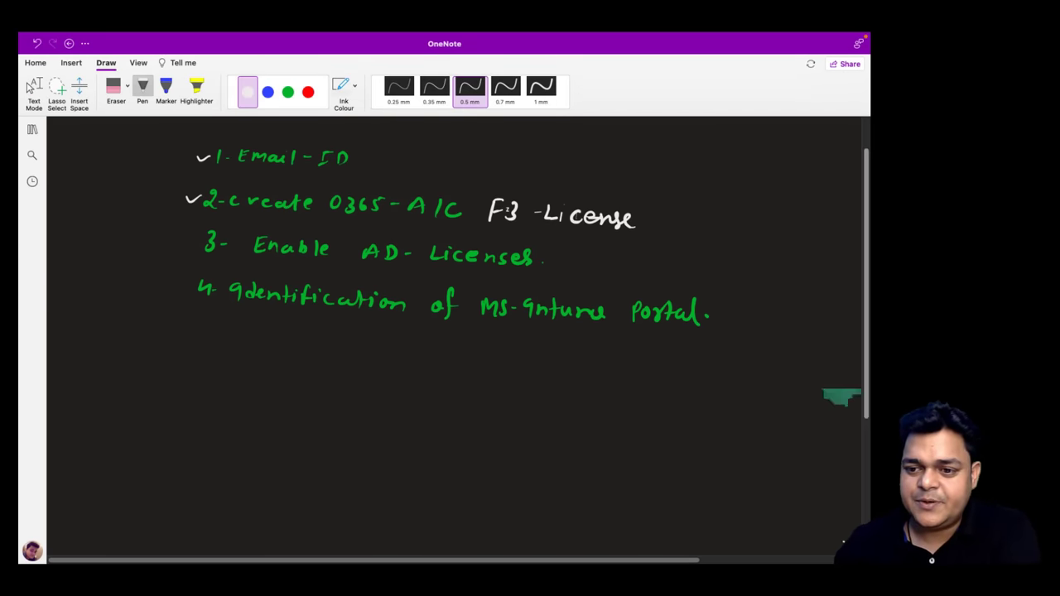
pyautogui.scroll(-5, 843, 324)
pyautogui.scroll(3, 843, 329)
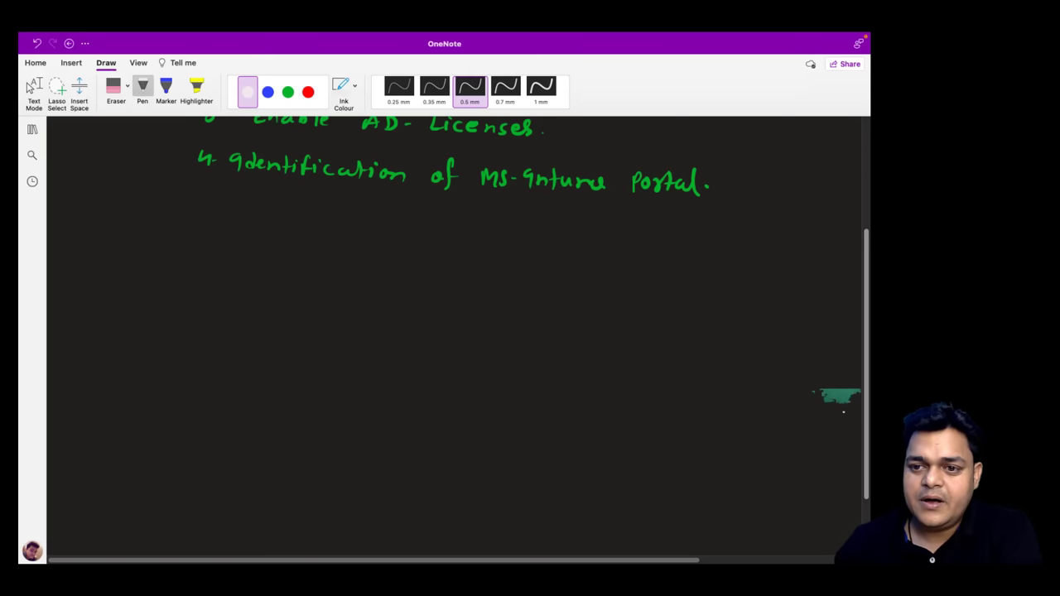
pyautogui.scroll(-1, 843, 411)
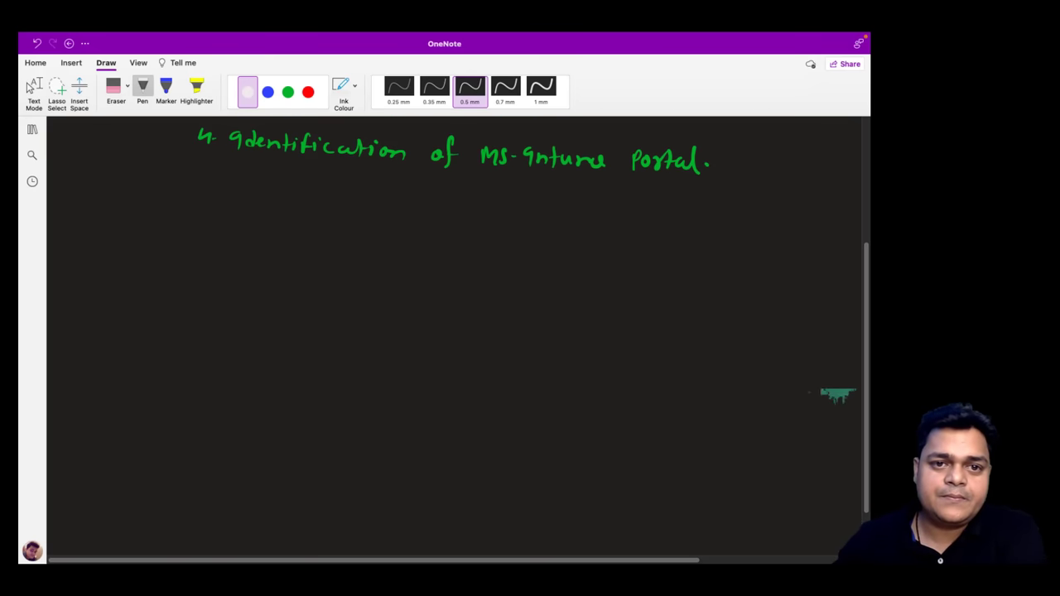
# Step: Handwrite the heading 'Azure-AD For MS-Intune' in blue ink
pyautogui.click(308, 92)
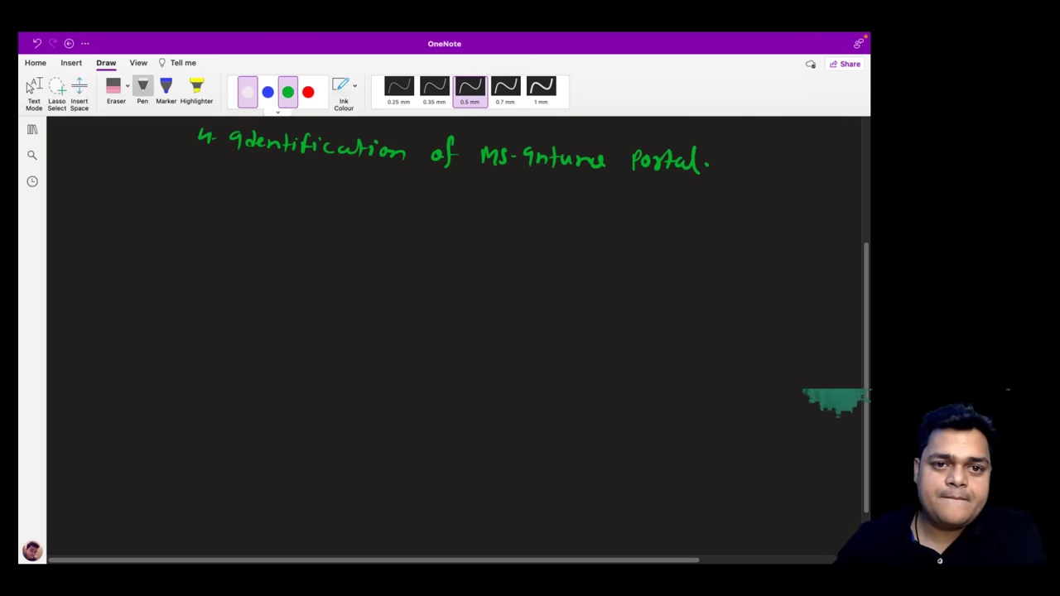
pyautogui.click(268, 92)
pyautogui.moveTo(238, 257)
pyautogui.mouseDown()
pyautogui.moveTo(269, 245)
pyautogui.moveTo(267, 255)
pyautogui.moveTo(292, 258)
pyautogui.moveTo(368, 249)
pyautogui.moveTo(379, 262)
pyautogui.moveTo(419, 265)
pyautogui.moveTo(439, 253)
pyautogui.moveTo(505, 264)
pyautogui.mouseUp()
pyautogui.click(331, 255)
pyautogui.moveTo(522, 260)
pyautogui.mouseDown()
pyautogui.moveTo(545, 269)
pyautogui.moveTo(560, 257)
pyautogui.moveTo(567, 267)
pyautogui.mouseUp()
pyautogui.moveTo(572, 250)
pyautogui.mouseDown()
pyautogui.moveTo(571, 267)
pyautogui.moveTo(577, 254)
pyautogui.moveTo(621, 270)
pyautogui.moveTo(643, 250)
pyautogui.moveTo(623, 280)
pyautogui.mouseUp()
pyautogui.moveTo(253, 227)
pyautogui.mouseDown()
pyautogui.moveTo(230, 233)
pyautogui.moveTo(247, 271)
pyautogui.mouseUp()
# Step: In white ink, write arrowed items User's and Groups beneath the heading
pyautogui.click(33, 87)
pyautogui.click(143, 92)
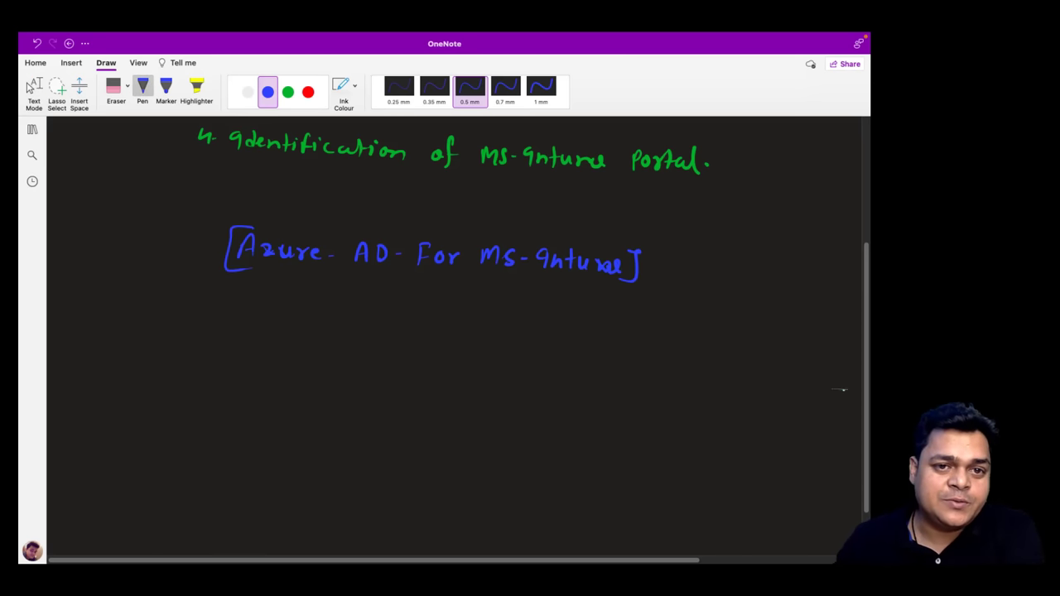
pyautogui.click(248, 91)
pyautogui.scroll(-3, 842, 390)
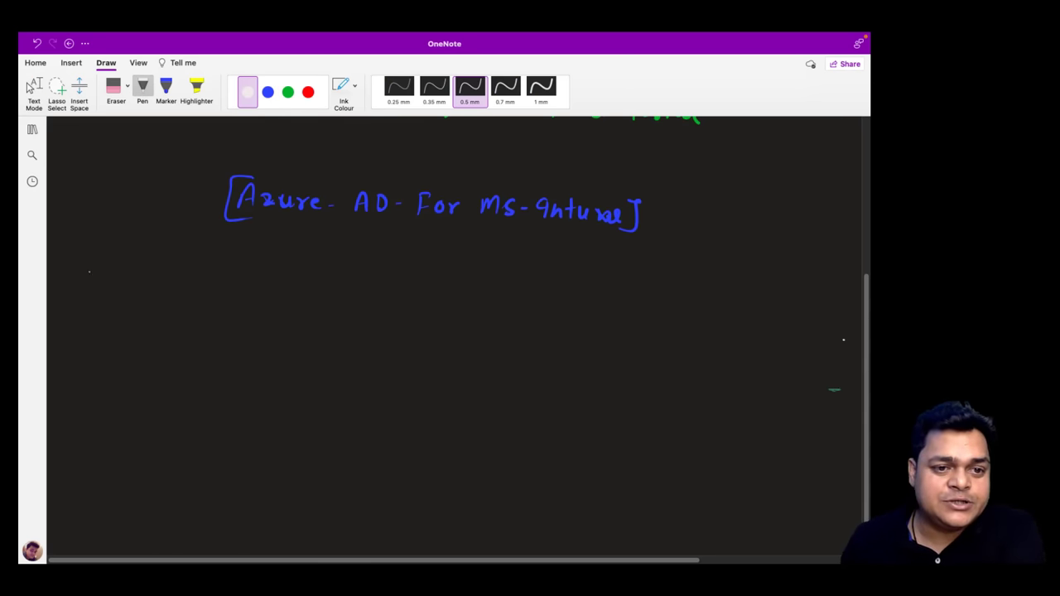
pyautogui.moveTo(88, 271); pyautogui.dragTo(114, 271)
pyautogui.moveTo(103, 266)
pyautogui.mouseDown()
pyautogui.moveTo(103, 279)
pyautogui.moveTo(137, 266)
pyautogui.mouseUp()
pyautogui.moveTo(150, 265)
pyautogui.mouseDown()
pyautogui.moveTo(139, 278)
pyautogui.moveTo(176, 268)
pyautogui.moveTo(190, 281)
pyautogui.mouseUp()
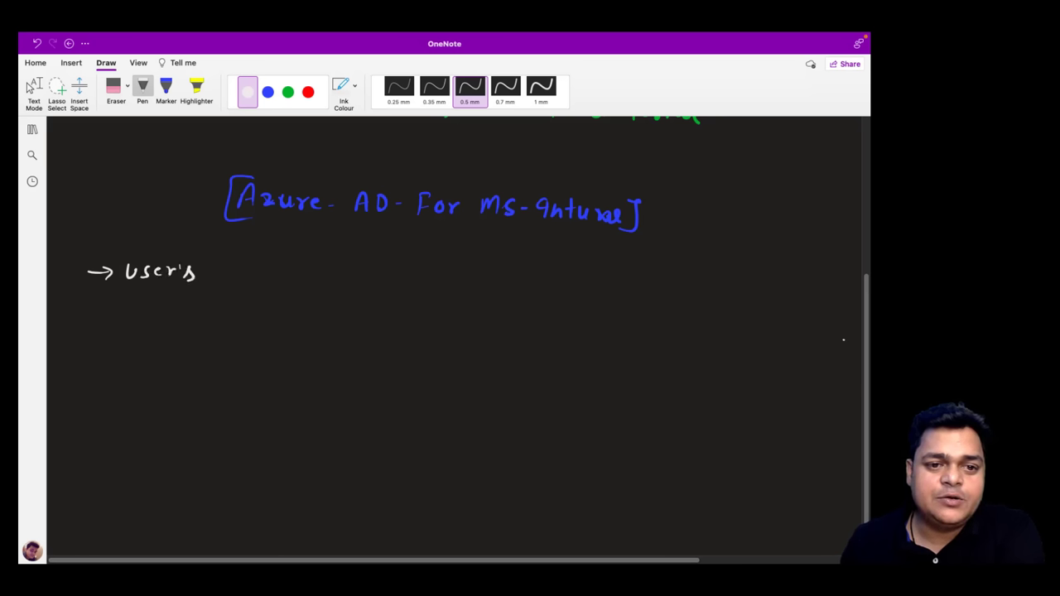
pyautogui.moveTo(84, 316); pyautogui.dragTo(107, 316)
pyautogui.moveTo(98, 310)
pyautogui.mouseDown()
pyautogui.moveTo(98, 323)
pyautogui.moveTo(131, 326)
pyautogui.moveTo(150, 314)
pyautogui.moveTo(189, 326)
pyautogui.mouseUp()
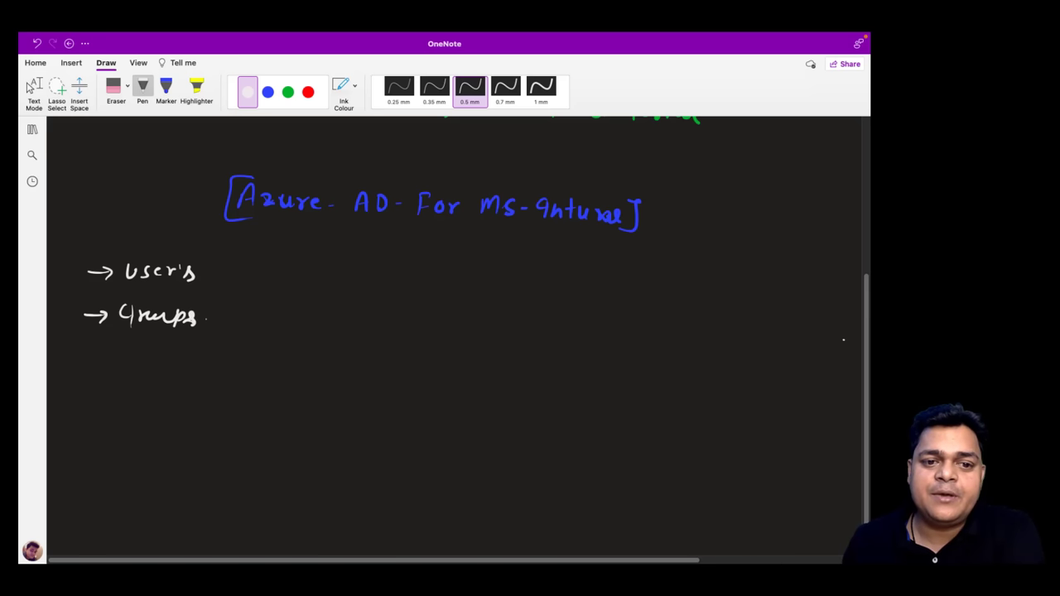
pyautogui.click(32, 87)
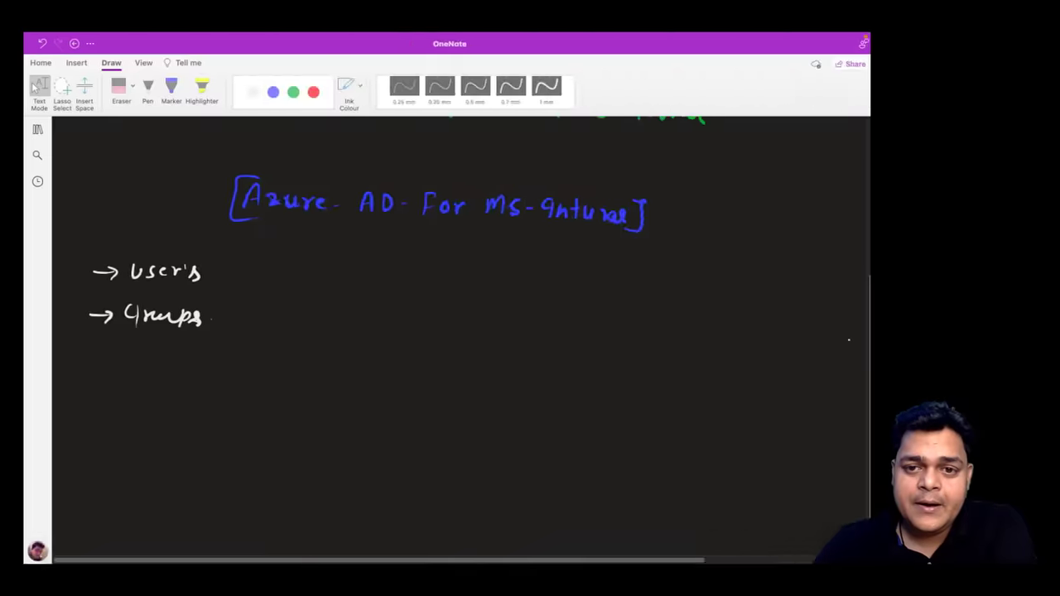
pyautogui.press('super+Tab')
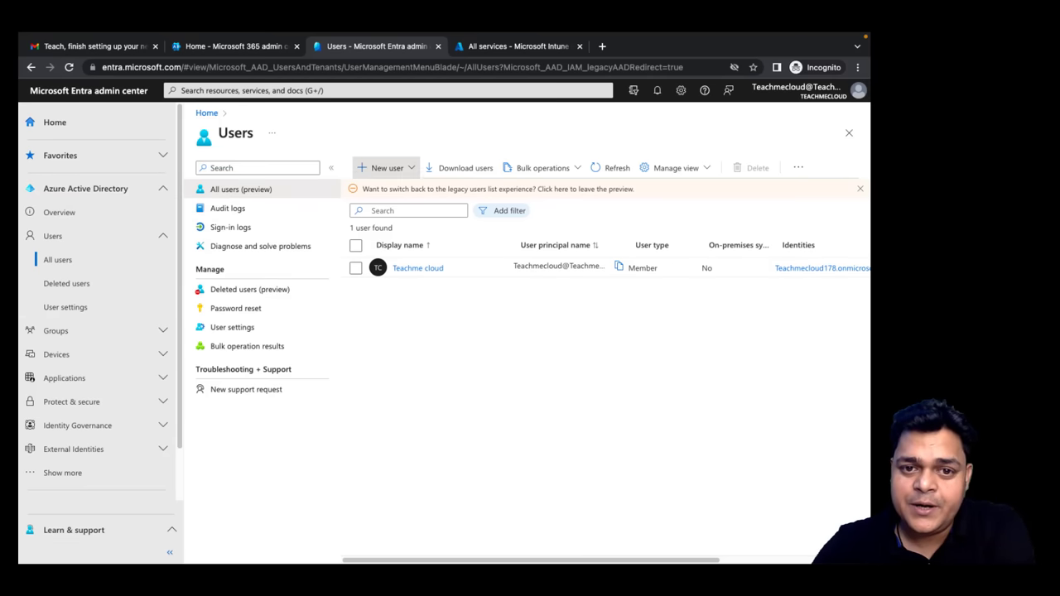
# Step: Start a new internal user with UPN and display name telnet and a custom password
pyautogui.click(386, 168)
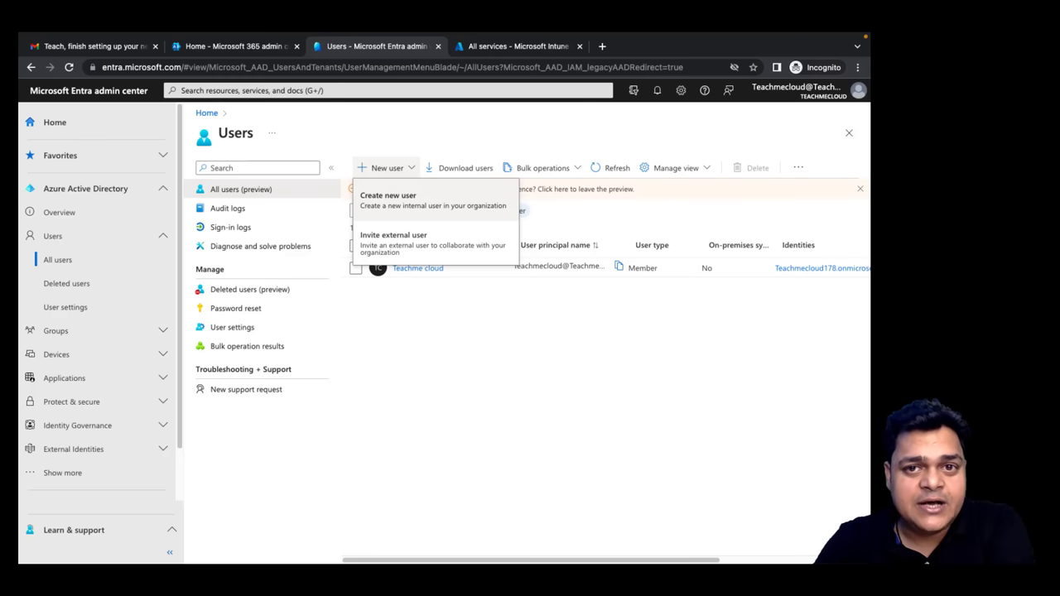
pyautogui.click(389, 200)
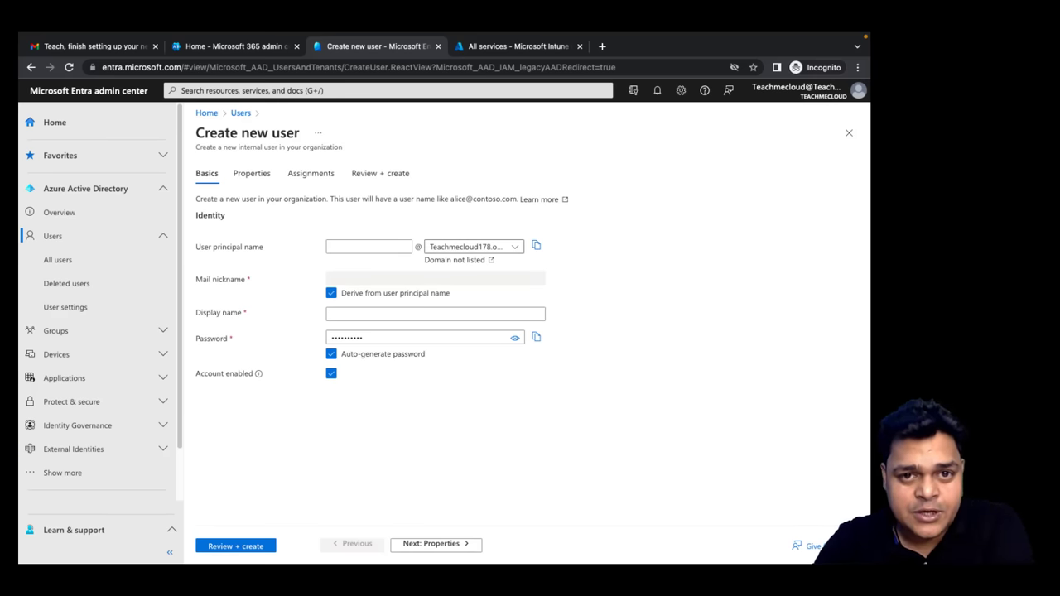
pyautogui.click(368, 247)
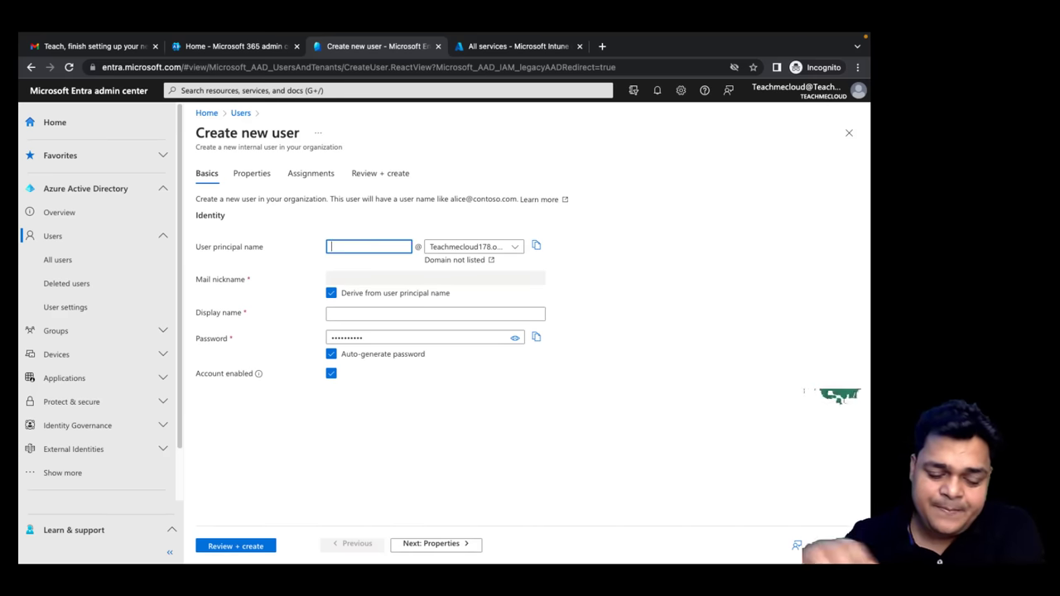
pyautogui.write('tel')
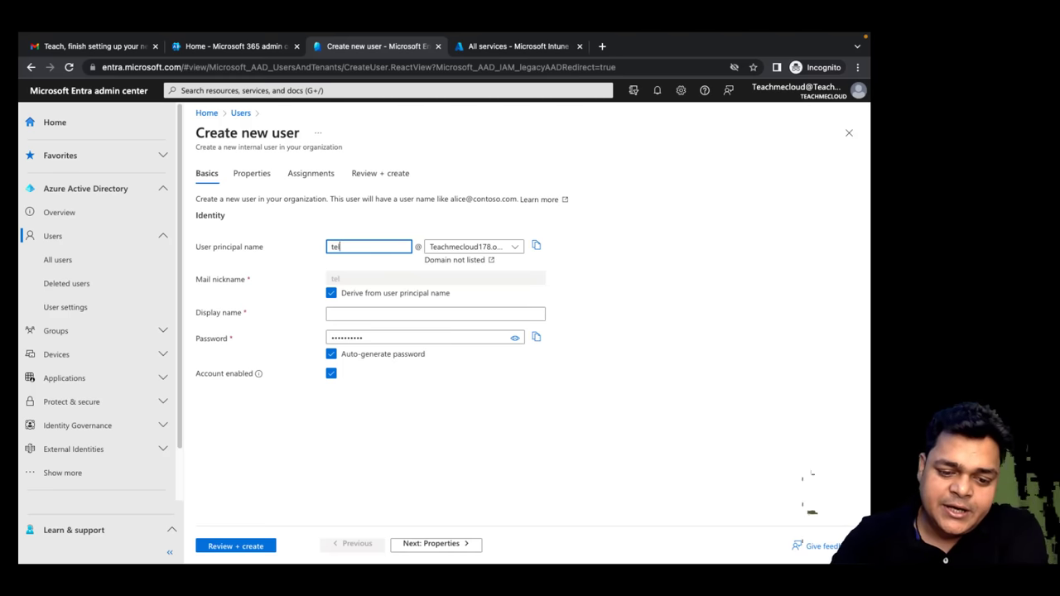
pyautogui.write('net')
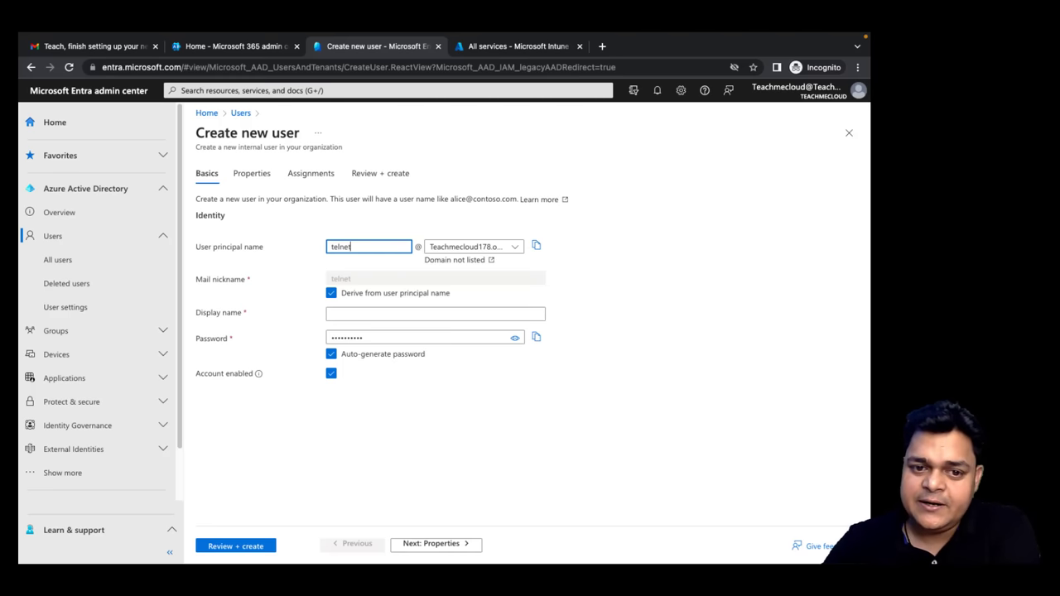
pyautogui.click(435, 313)
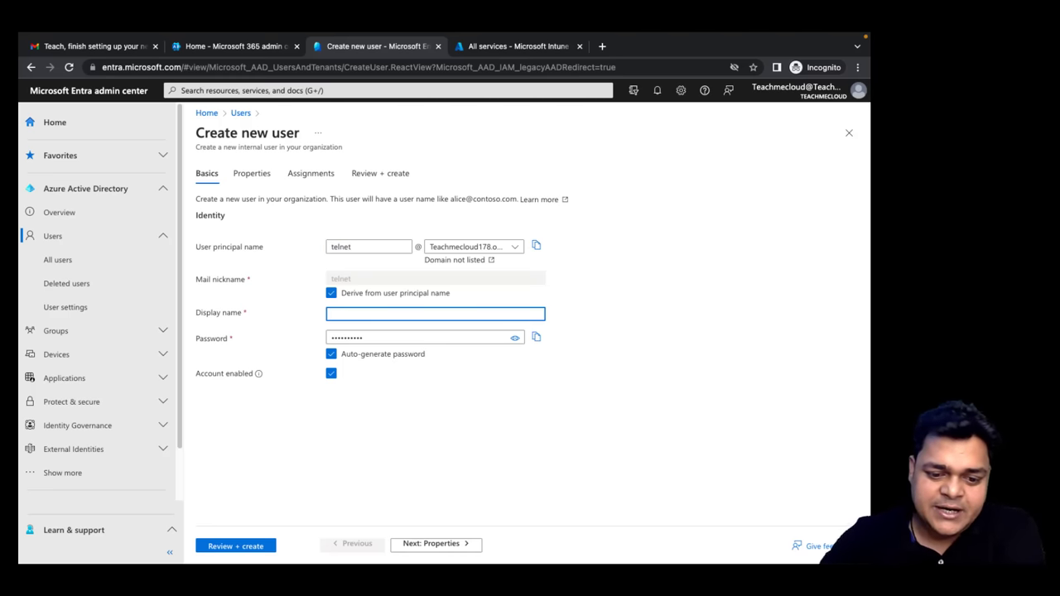
pyautogui.write('telnet')
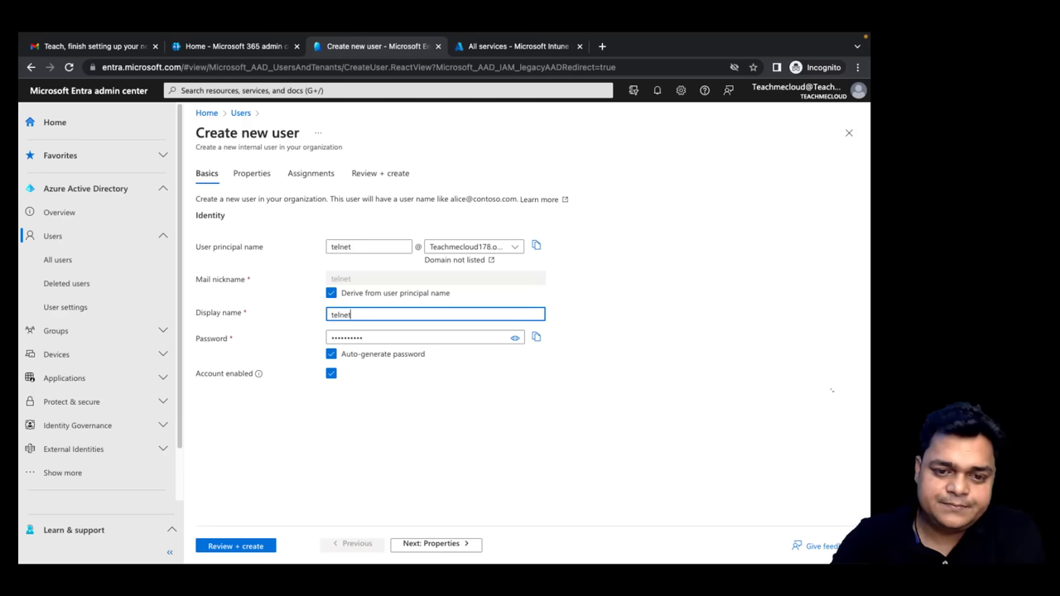
pyautogui.click(332, 354)
pyautogui.click(419, 337)
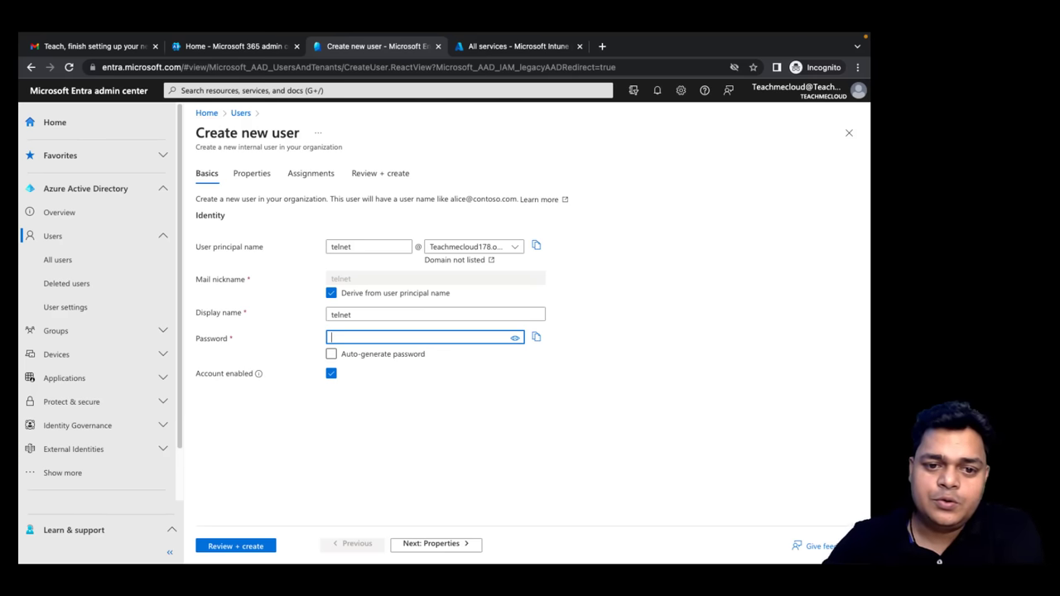
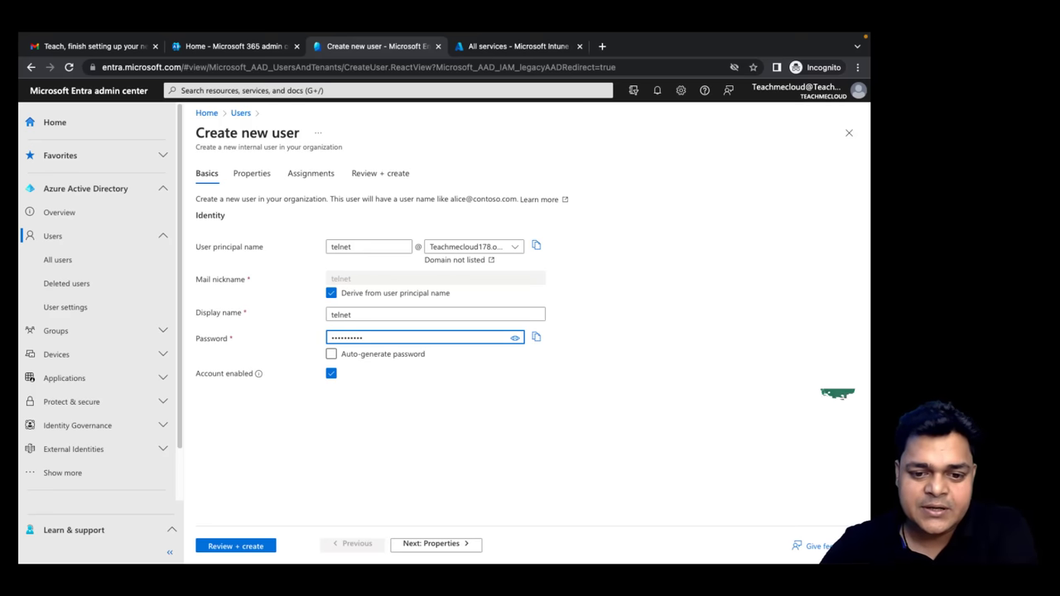
# Step: Skip through properties and assignments to the review, then create the telnet user
pyautogui.click(436, 543)
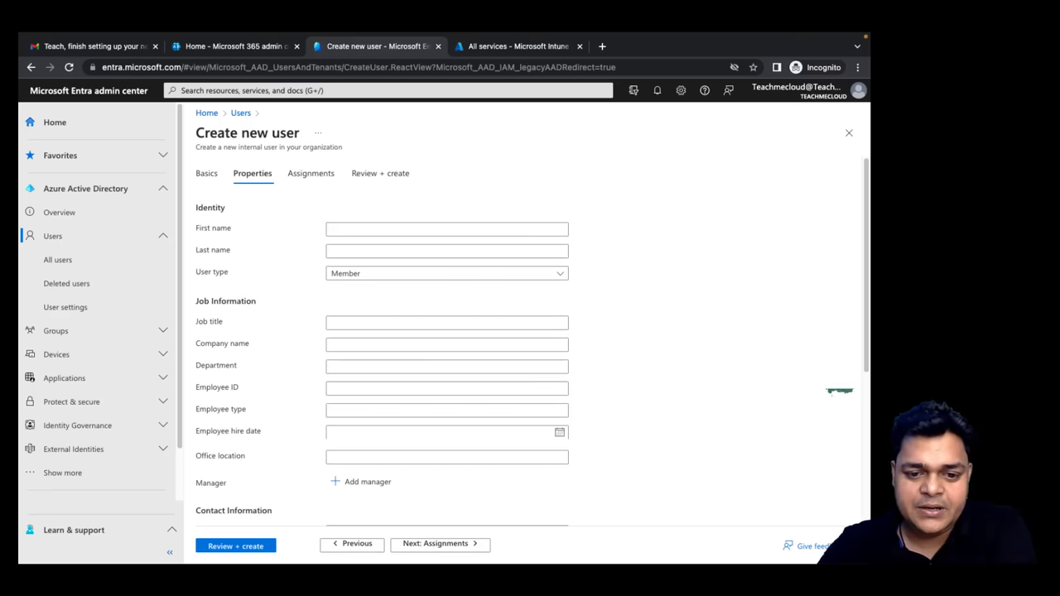
pyautogui.click(436, 544)
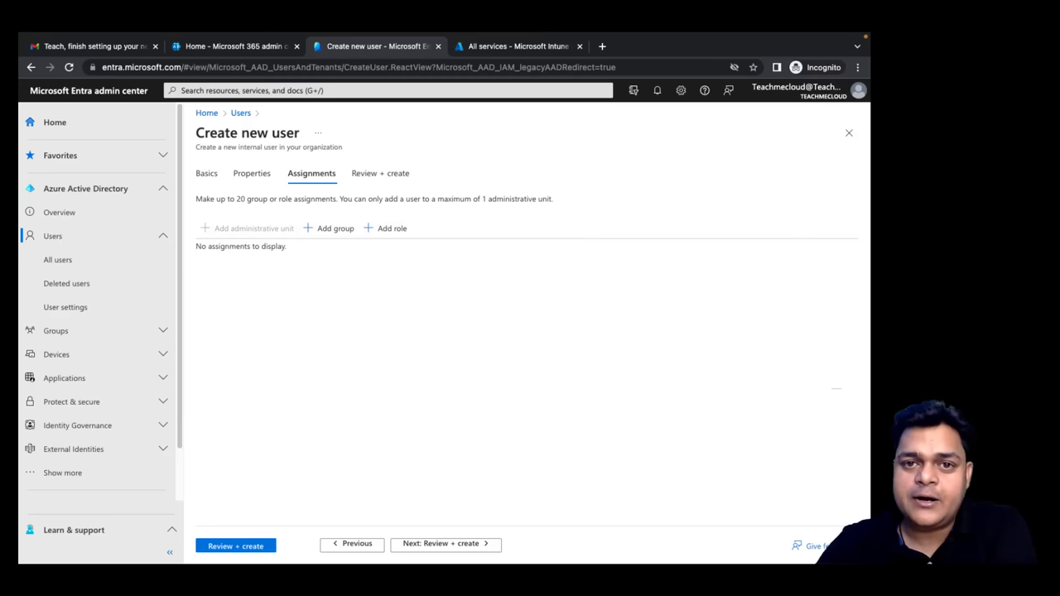
pyautogui.click(441, 543)
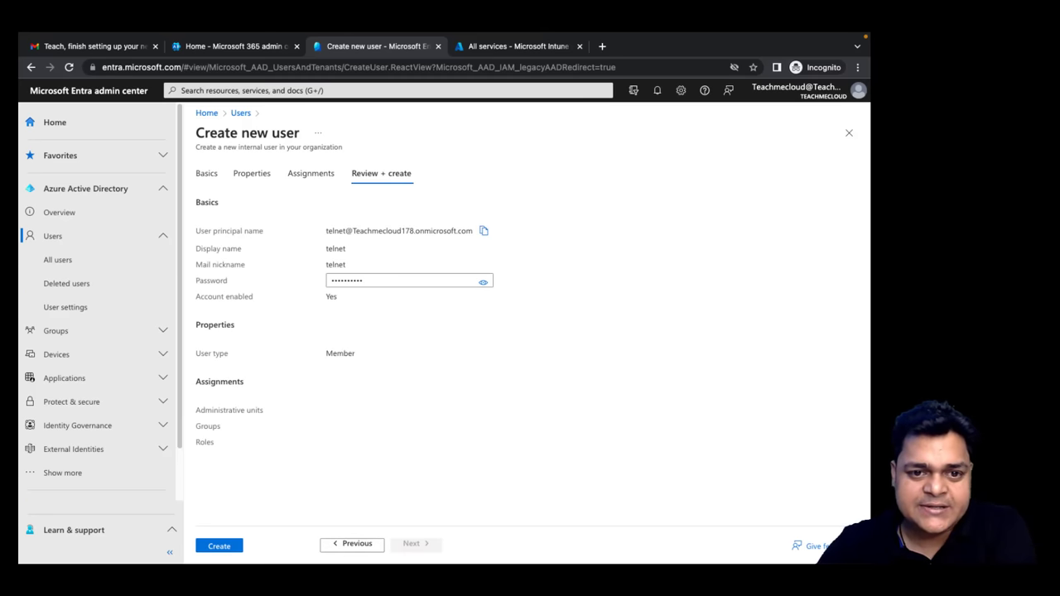
pyautogui.click(219, 546)
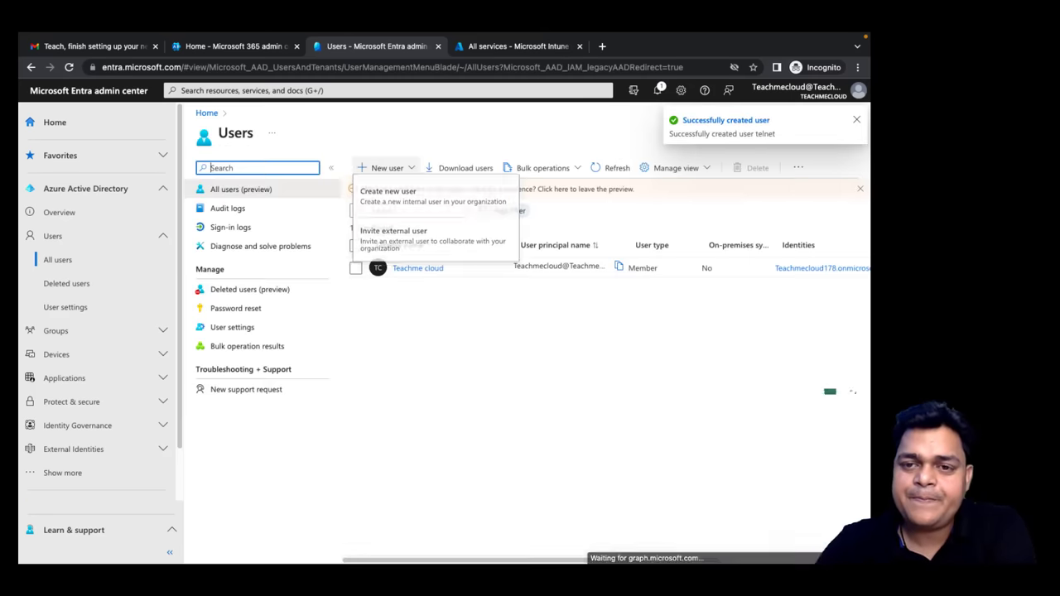
# Step: Widen the User principal name column and refresh so telnet appears among 2 users
pyautogui.click(613, 168)
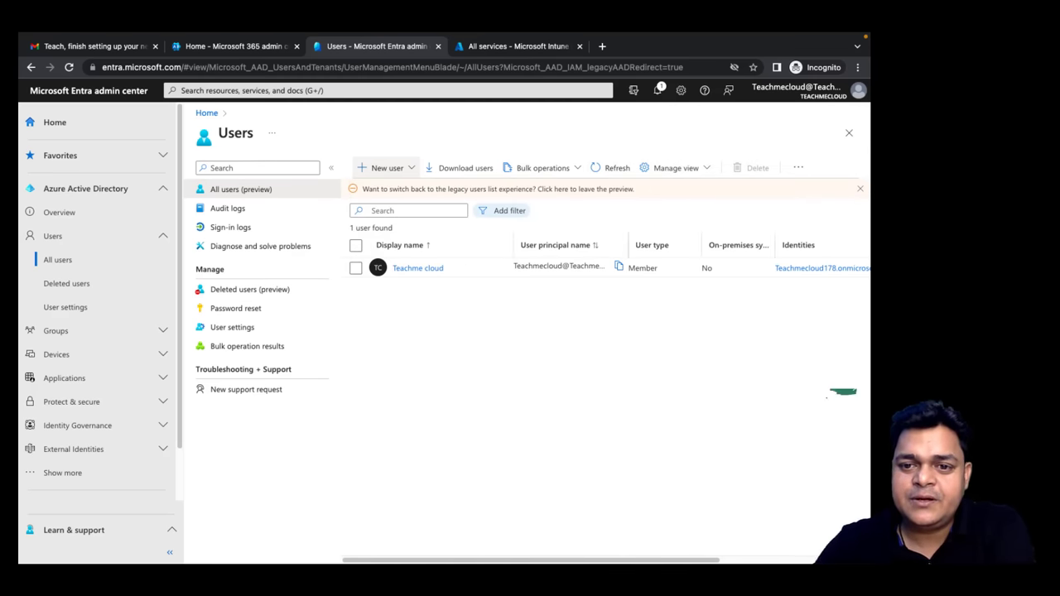
pyautogui.moveTo(629, 245); pyautogui.dragTo(695, 245)
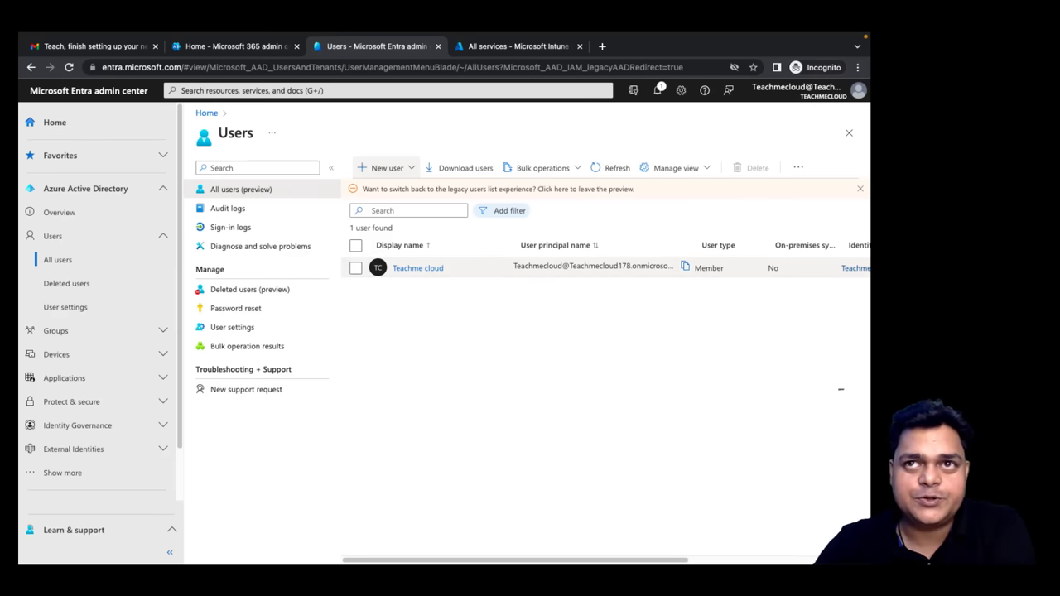
pyautogui.click(614, 167)
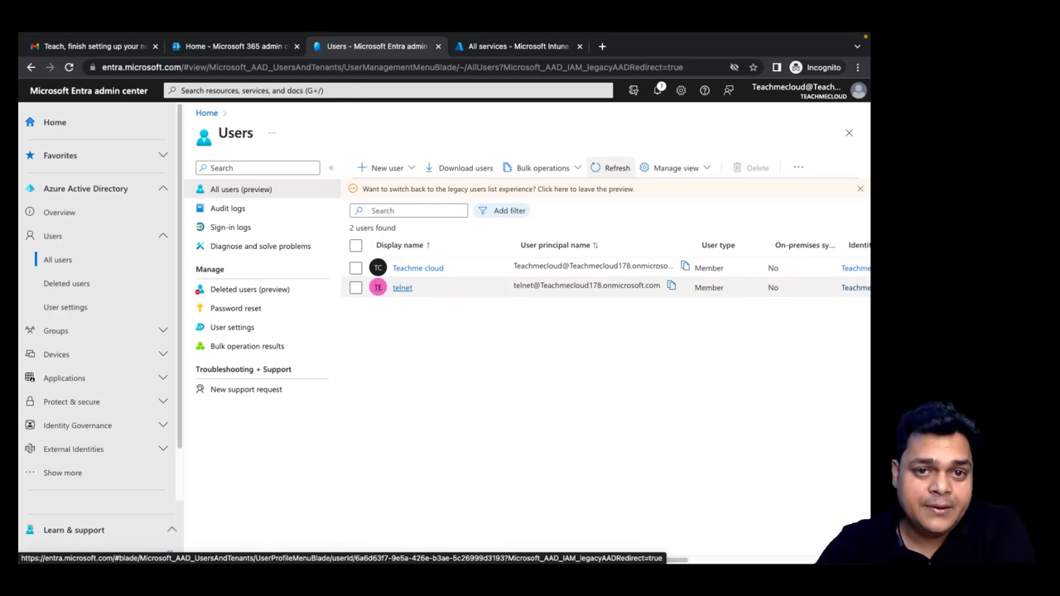
# Step: Show the Users page in the Intune admin center tab
pyautogui.click(518, 45)
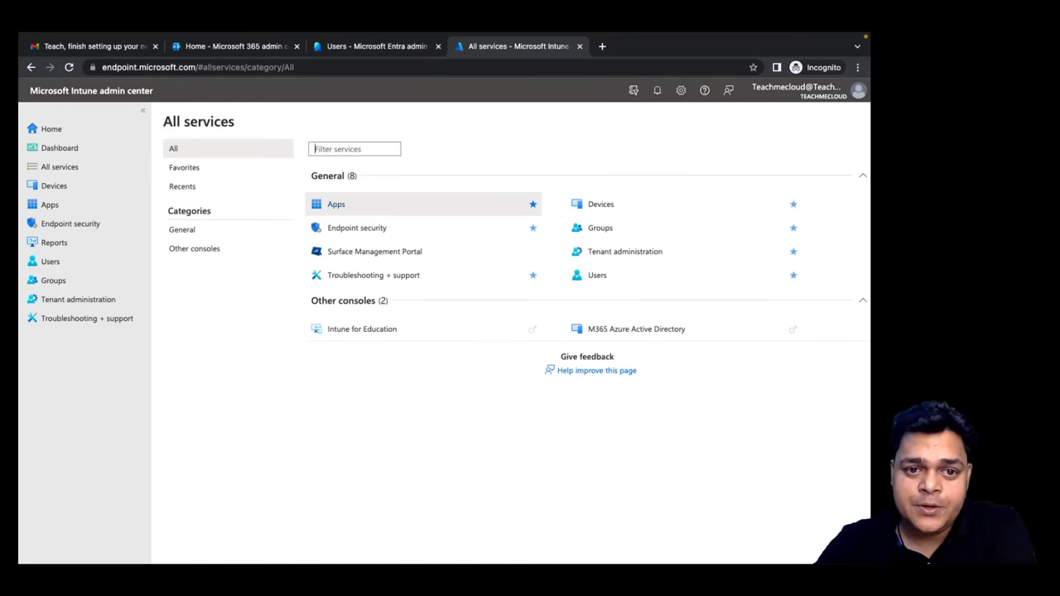
pyautogui.click(53, 280)
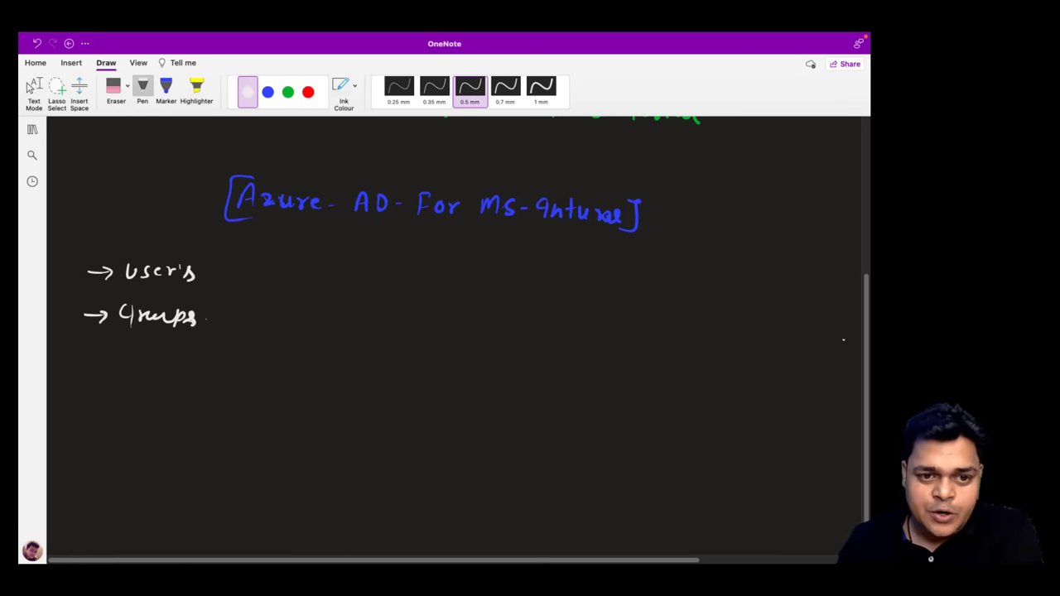
# Step: Box the User's and Groups list and label it O365 Portal
pyautogui.moveTo(71, 247); pyautogui.dragTo(54, 338)
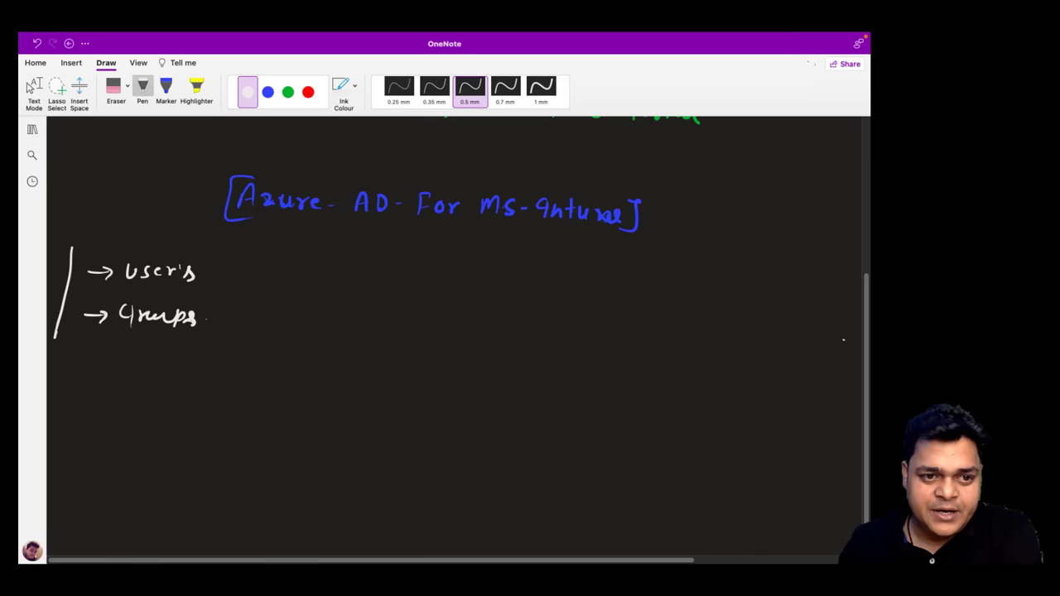
pyautogui.moveTo(72, 246)
pyautogui.mouseDown()
pyautogui.moveTo(235, 260)
pyautogui.moveTo(200, 361)
pyautogui.moveTo(66, 361)
pyautogui.moveTo(56, 333)
pyautogui.mouseUp()
pyautogui.moveTo(130, 226)
pyautogui.mouseDown()
pyautogui.moveTo(126, 235)
pyautogui.moveTo(174, 229)
pyautogui.moveTo(229, 240)
pyautogui.moveTo(244, 230)
pyautogui.mouseUp()
# Step: Draw a green arrow to a new green box labelled MS-Intune
pyautogui.click(288, 92)
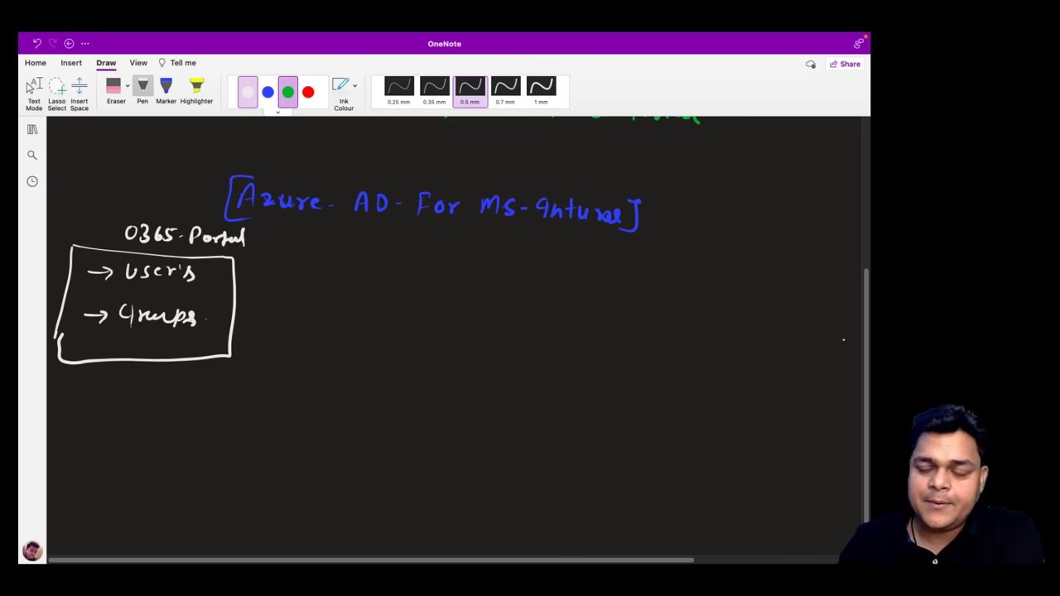
pyautogui.moveTo(239, 299); pyautogui.dragTo(395, 300)
pyautogui.moveTo(384, 292)
pyautogui.mouseDown()
pyautogui.moveTo(401, 328)
pyautogui.moveTo(397, 353)
pyautogui.mouseUp()
pyautogui.moveTo(403, 271)
pyautogui.mouseDown()
pyautogui.moveTo(497, 272)
pyautogui.moveTo(534, 296)
pyautogui.moveTo(525, 361)
pyautogui.moveTo(411, 365)
pyautogui.mouseUp()
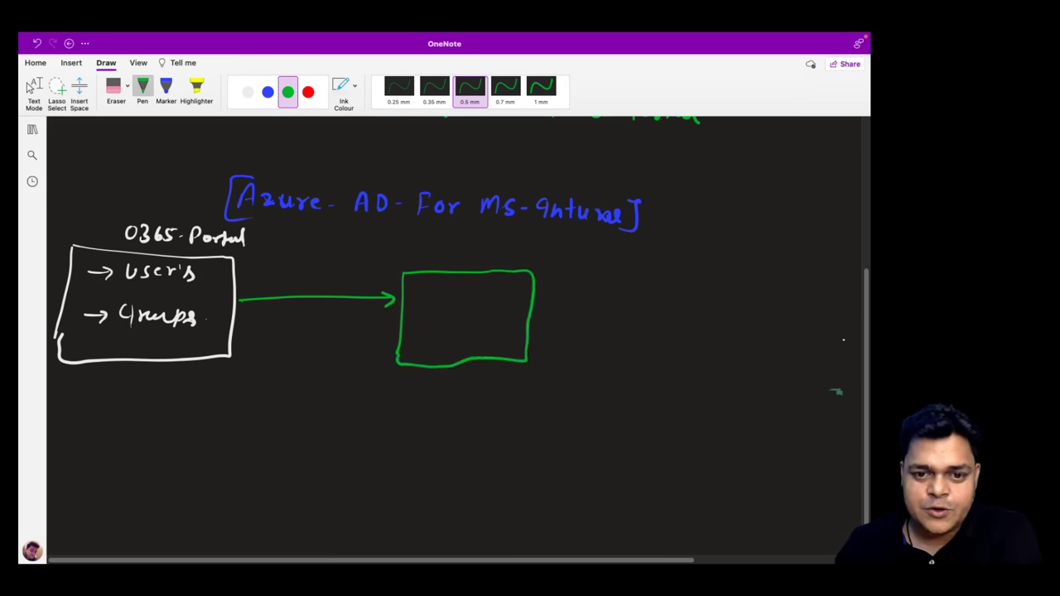
pyautogui.moveTo(438, 264)
pyautogui.mouseDown()
pyautogui.moveTo(553, 257)
pyautogui.moveTo(554, 266)
pyautogui.moveTo(537, 267)
pyautogui.moveTo(545, 257)
pyautogui.mouseUp()
pyautogui.click(492, 258)
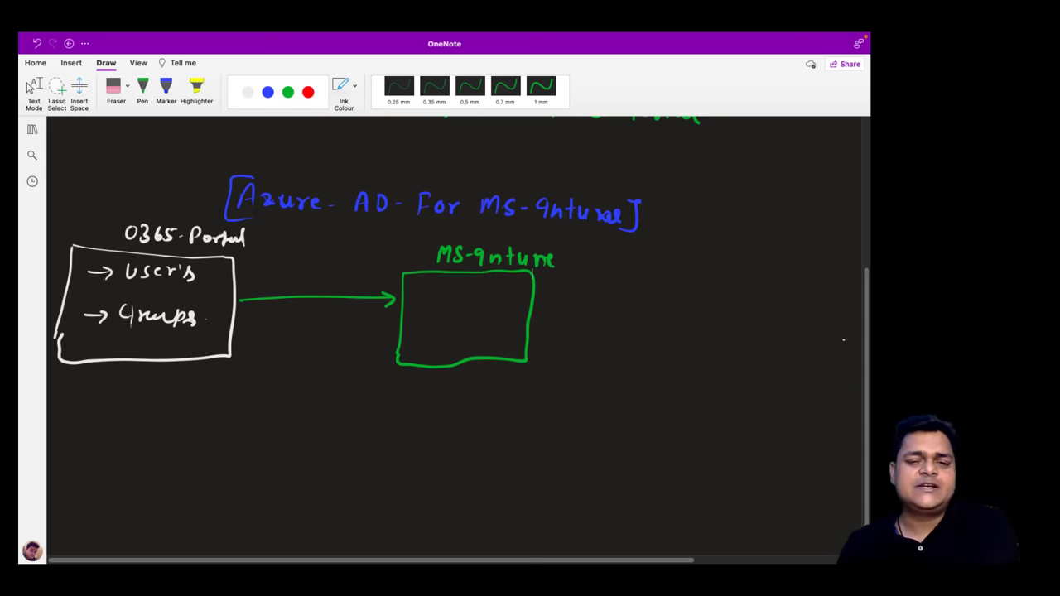
pyautogui.moveTo(825, 396); pyautogui.dragTo(853, 391)
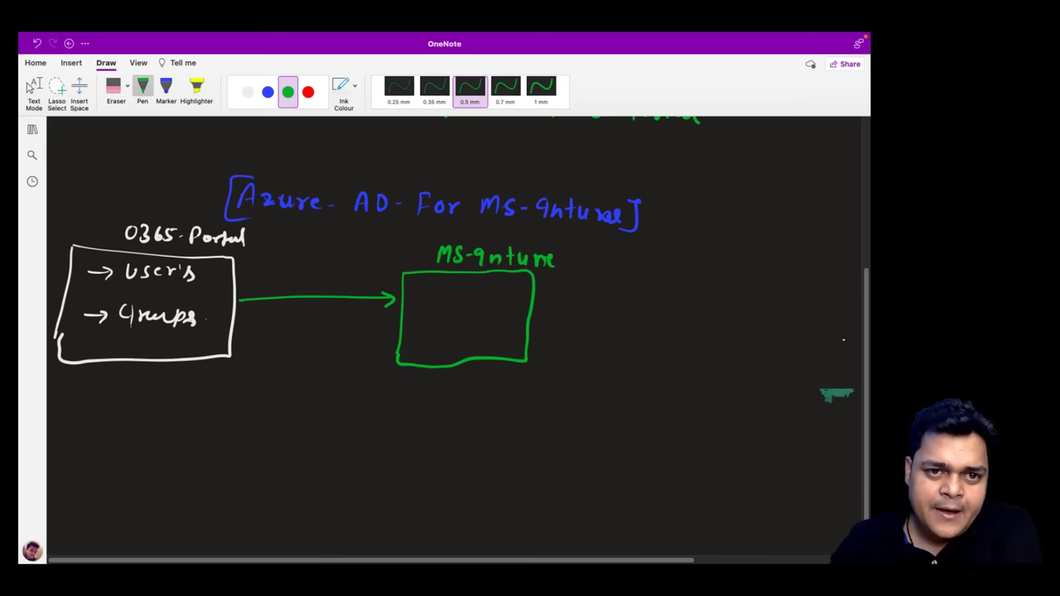
pyautogui.press('super+z')
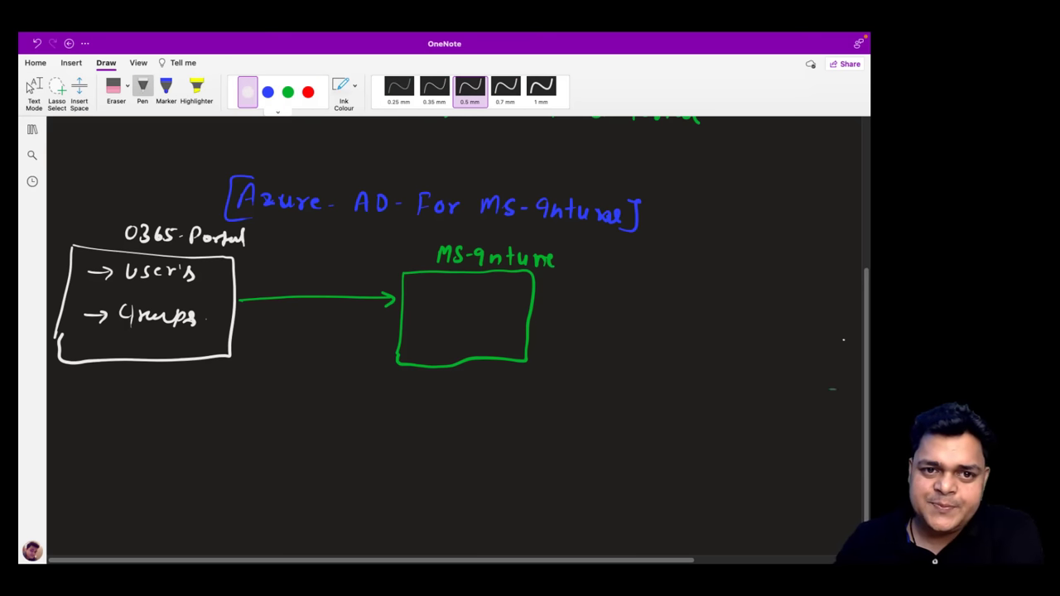
# Step: Sketch a laptop and phone, with green arrows into MS-Intune labelled Enroll
pyautogui.moveTo(692, 474)
pyautogui.mouseDown()
pyautogui.moveTo(692, 444)
pyautogui.moveTo(728, 443)
pyautogui.moveTo(678, 490)
pyautogui.moveTo(722, 495)
pyautogui.moveTo(731, 477)
pyautogui.moveTo(805, 452)
pyautogui.moveTo(774, 477)
pyautogui.moveTo(782, 489)
pyautogui.moveTo(824, 487)
pyautogui.moveTo(840, 456)
pyautogui.mouseUp()
pyautogui.moveTo(840, 456); pyautogui.dragTo(841, 487)
pyautogui.moveTo(837, 461); pyautogui.dragTo(837, 476)
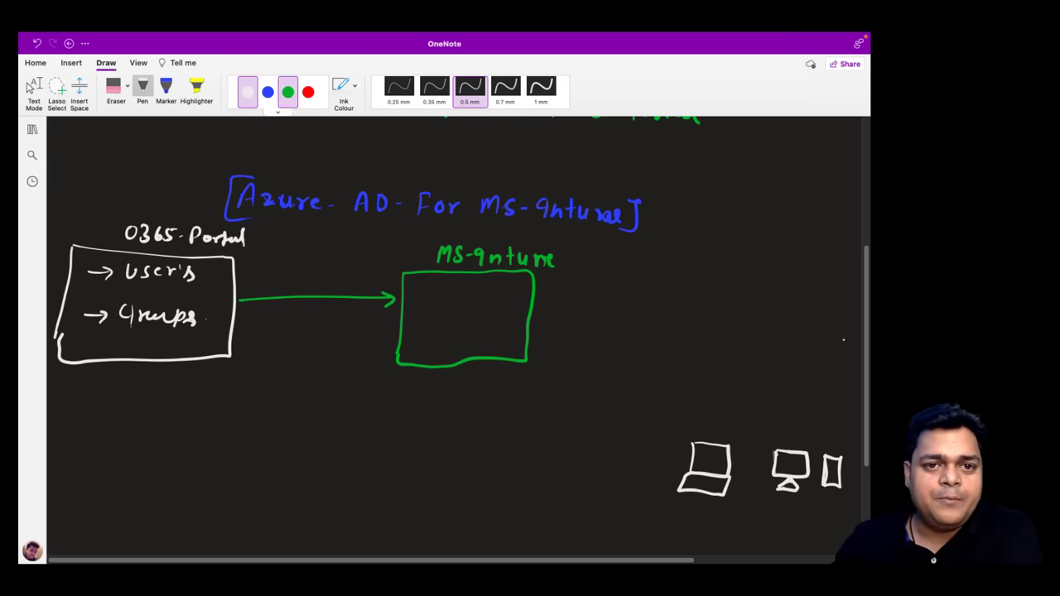
pyautogui.click(288, 91)
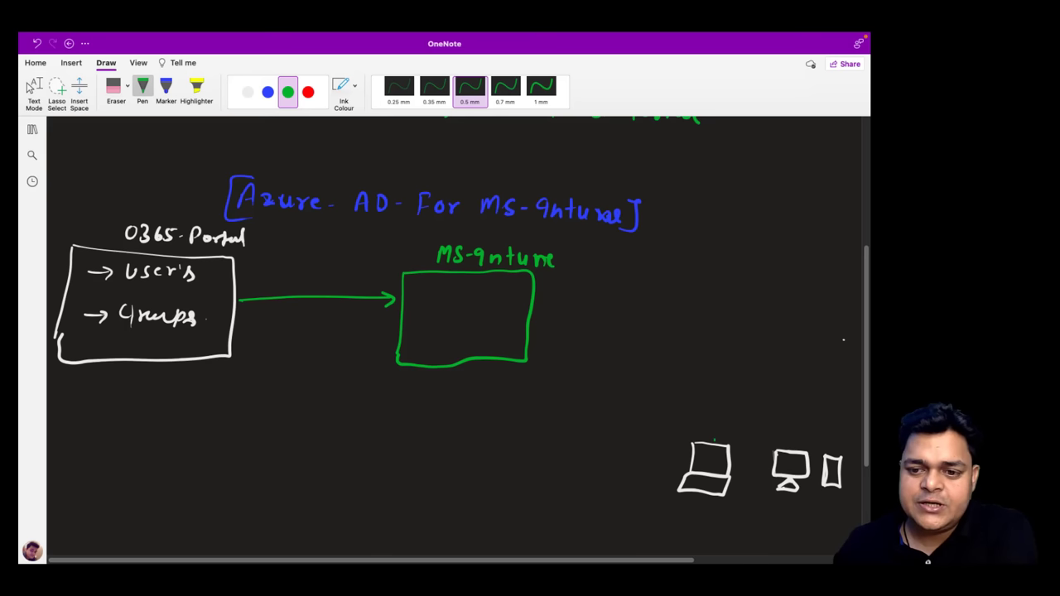
pyautogui.moveTo(714, 439)
pyautogui.mouseDown()
pyautogui.moveTo(613, 386)
pyautogui.moveTo(476, 341)
pyautogui.mouseUp()
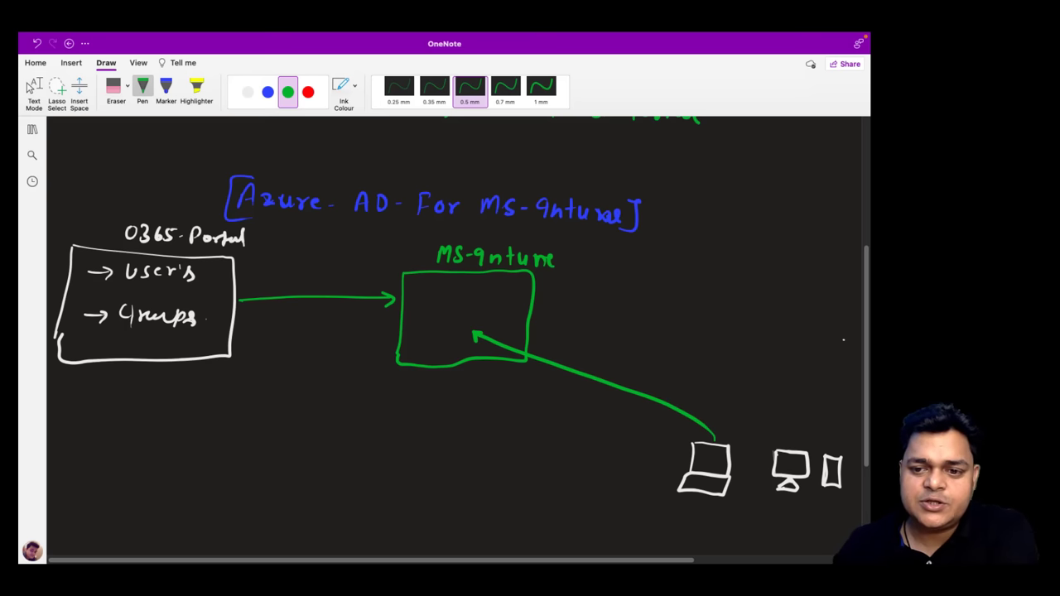
pyautogui.moveTo(776, 448)
pyautogui.mouseDown()
pyautogui.moveTo(746, 419)
pyautogui.moveTo(484, 313)
pyautogui.moveTo(487, 323)
pyautogui.mouseUp()
pyautogui.moveTo(650, 329); pyautogui.dragTo(661, 344)
pyautogui.moveTo(646, 335)
pyautogui.mouseDown()
pyautogui.moveTo(676, 347)
pyautogui.moveTo(700, 336)
pyautogui.moveTo(717, 352)
pyautogui.mouseUp()
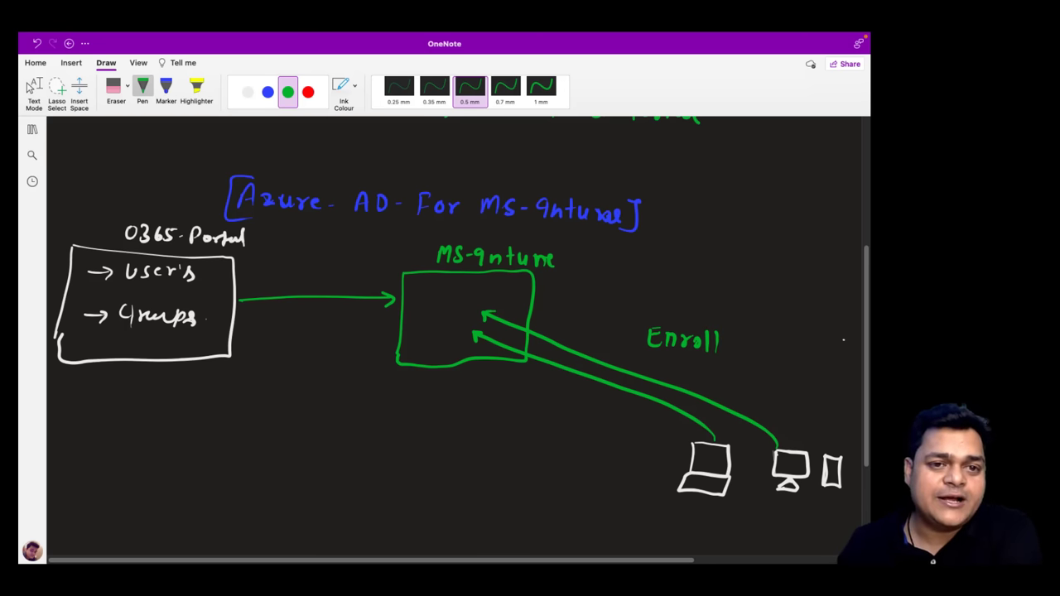
pyautogui.click(268, 92)
pyautogui.click(309, 92)
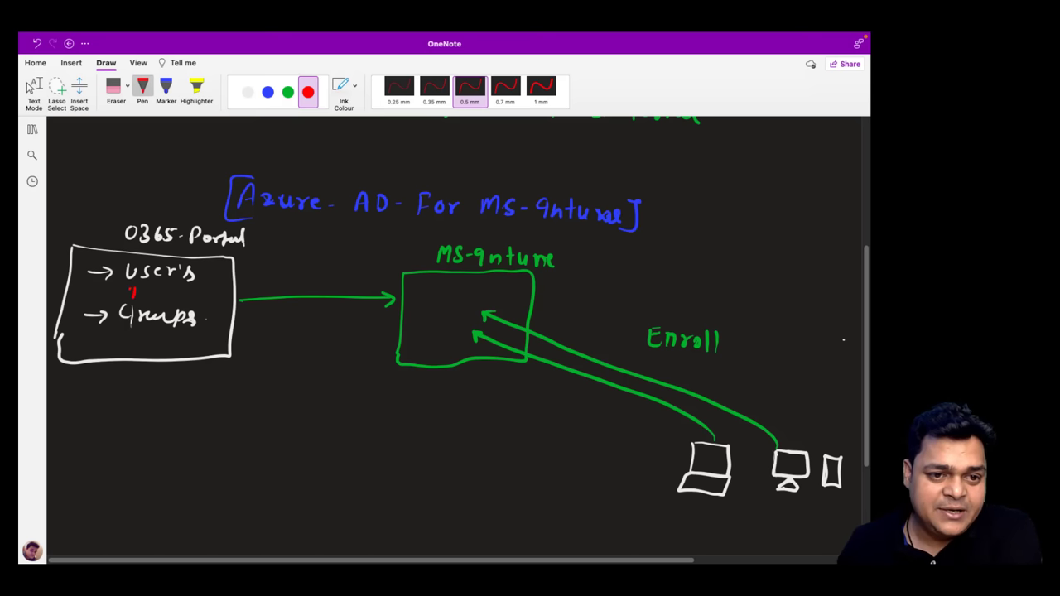
# Step: Write Telnet in red under User's and inside the MS-Intune box, erasing a misspelling
pyautogui.moveTo(141, 297); pyautogui.dragTo(152, 300)
pyautogui.moveTo(153, 295)
pyautogui.mouseDown()
pyautogui.moveTo(156, 285)
pyautogui.moveTo(164, 299)
pyautogui.mouseUp()
pyautogui.moveTo(166, 295); pyautogui.dragTo(178, 298)
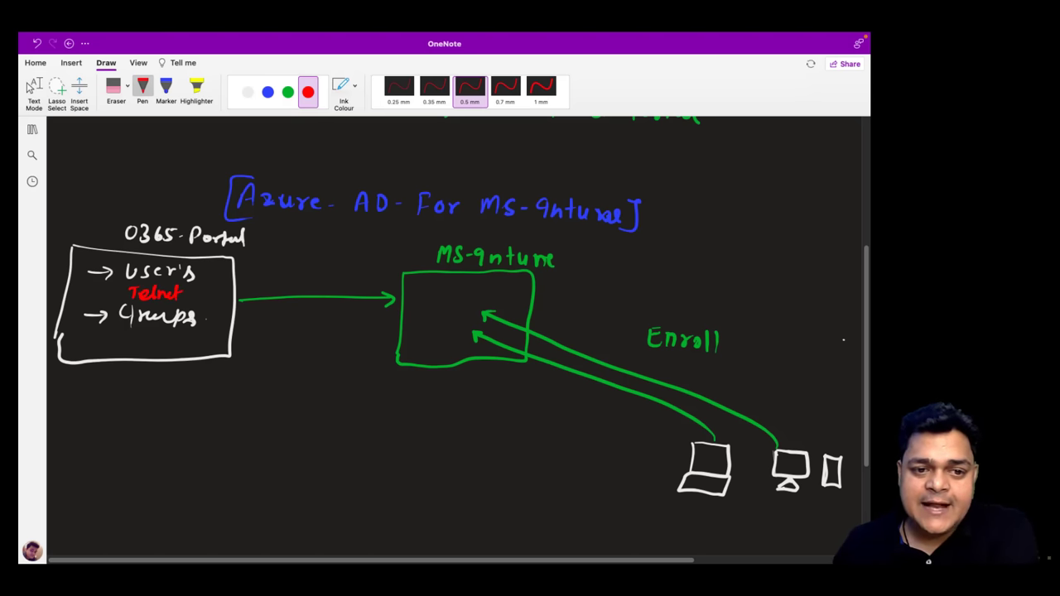
pyautogui.moveTo(430, 311)
pyautogui.mouseDown()
pyautogui.moveTo(432, 324)
pyautogui.moveTo(437, 310)
pyautogui.mouseUp()
pyautogui.moveTo(440, 318); pyautogui.dragTo(476, 322)
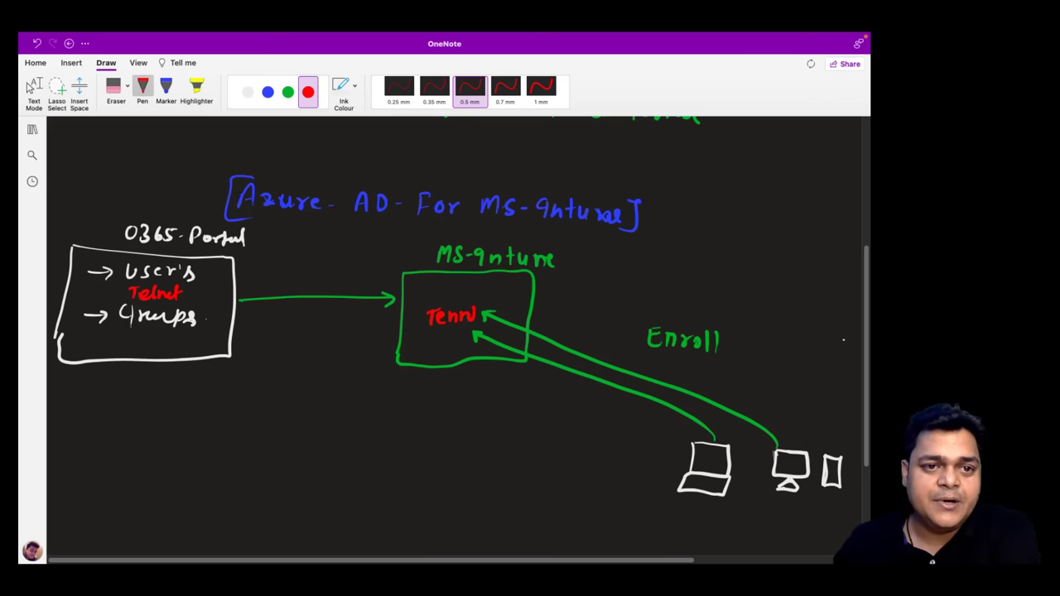
pyautogui.click(113, 87)
pyautogui.moveTo(431, 314)
pyautogui.mouseDown()
pyautogui.moveTo(476, 317)
pyautogui.moveTo(446, 322)
pyautogui.mouseUp()
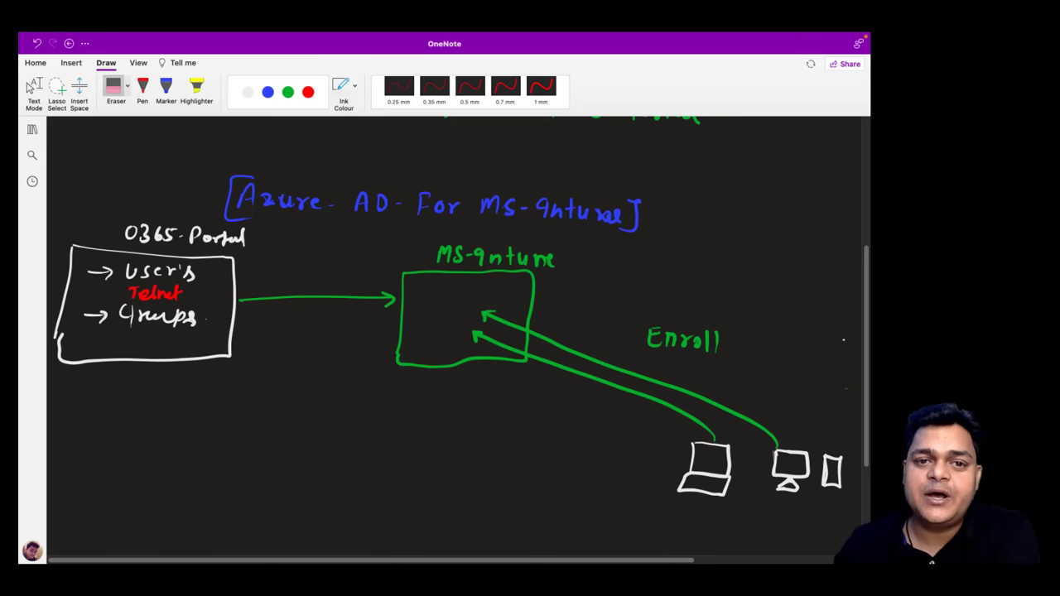
pyautogui.click(308, 92)
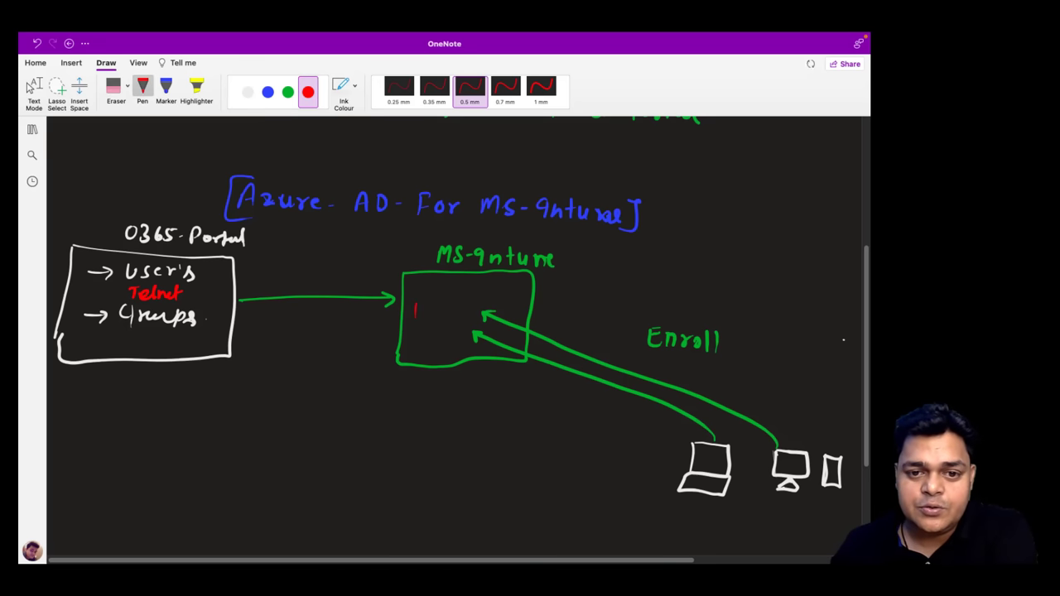
pyautogui.moveTo(421, 309); pyautogui.dragTo(466, 319)
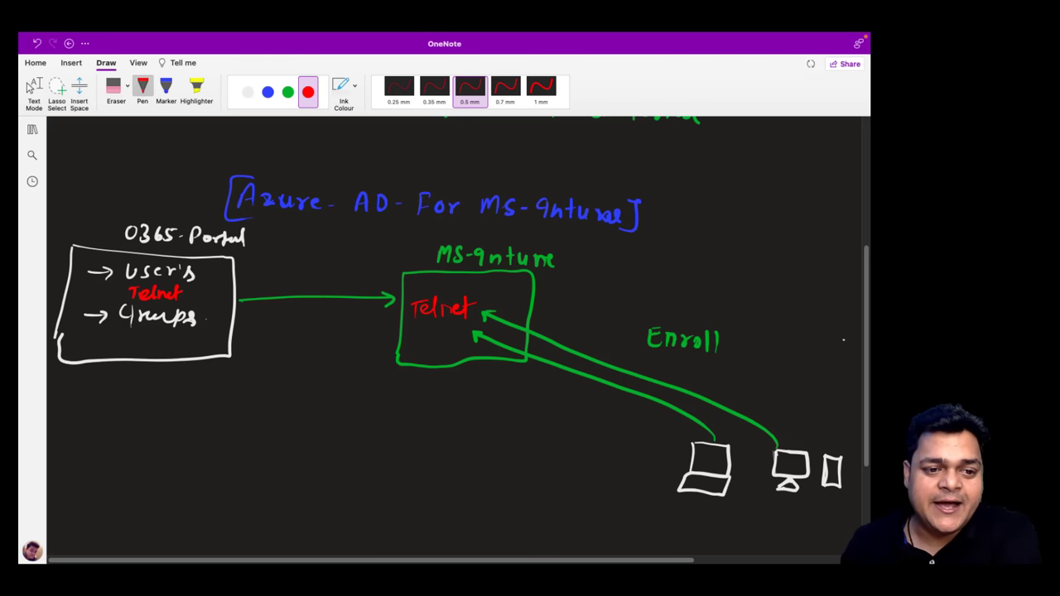
# Step: Draw a red rectangle below O365 Portal labelled and underlined Azure-AD
pyautogui.moveTo(65, 393); pyautogui.dragTo(61, 477)
pyautogui.moveTo(88, 391)
pyautogui.mouseDown()
pyautogui.moveTo(214, 407)
pyautogui.moveTo(167, 464)
pyautogui.moveTo(63, 471)
pyautogui.mouseUp()
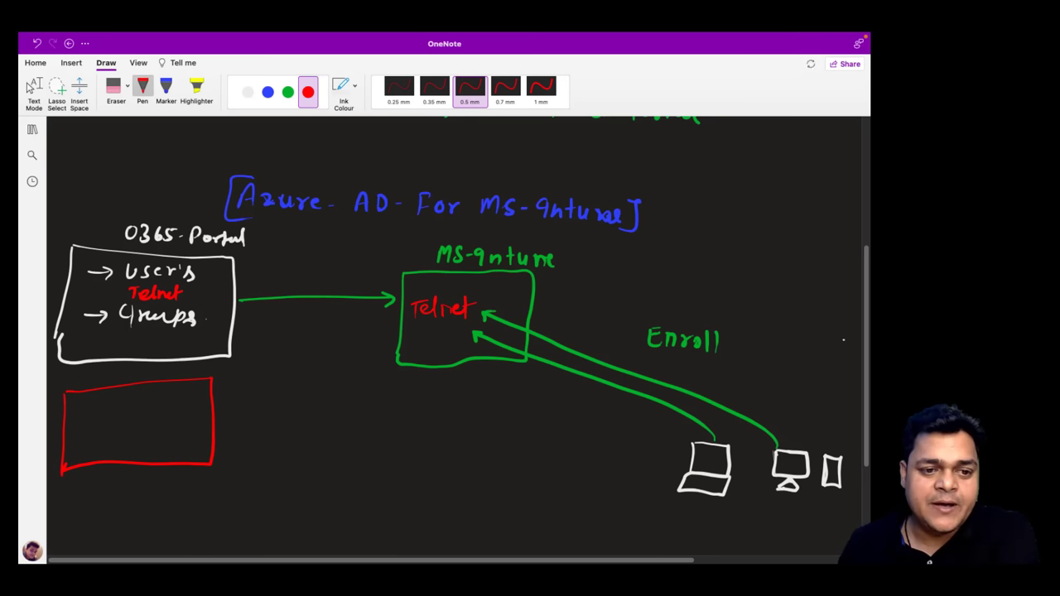
pyautogui.moveTo(100, 368); pyautogui.dragTo(111, 384)
pyautogui.moveTo(98, 377); pyautogui.dragTo(164, 378)
pyautogui.moveTo(166, 375); pyautogui.dragTo(173, 376)
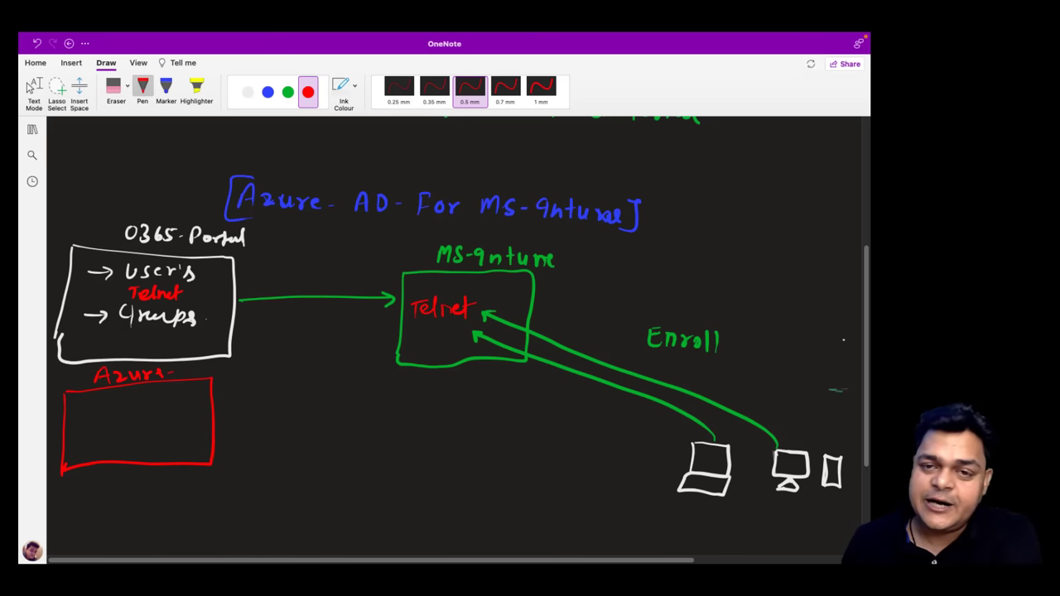
pyautogui.moveTo(104, 426); pyautogui.dragTo(195, 417)
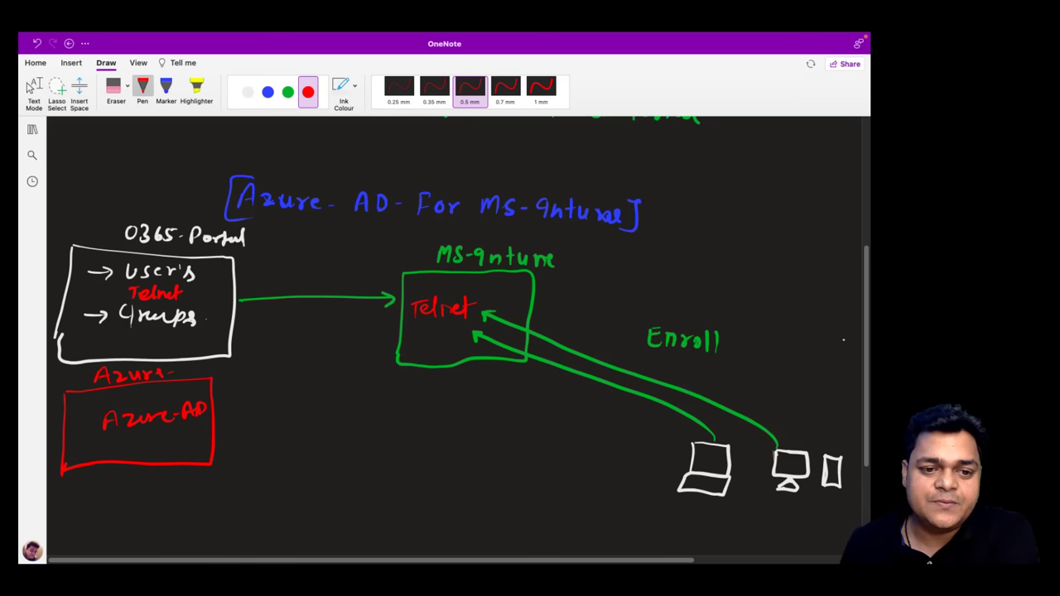
pyautogui.moveTo(150, 444); pyautogui.dragTo(182, 433)
pyautogui.press('Escape')
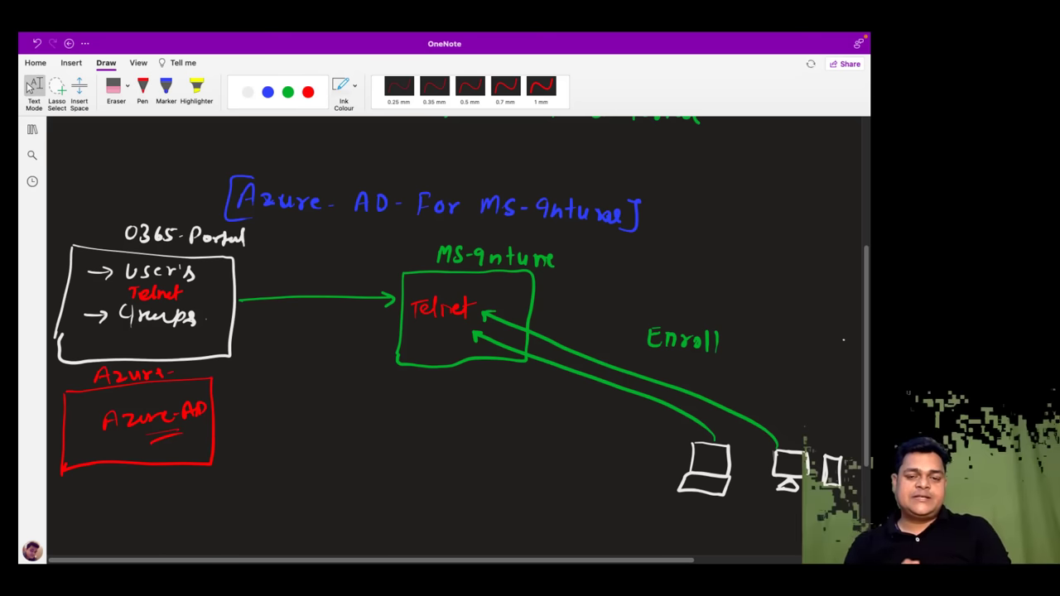
pyautogui.hotkey('ctrl', 'Right')
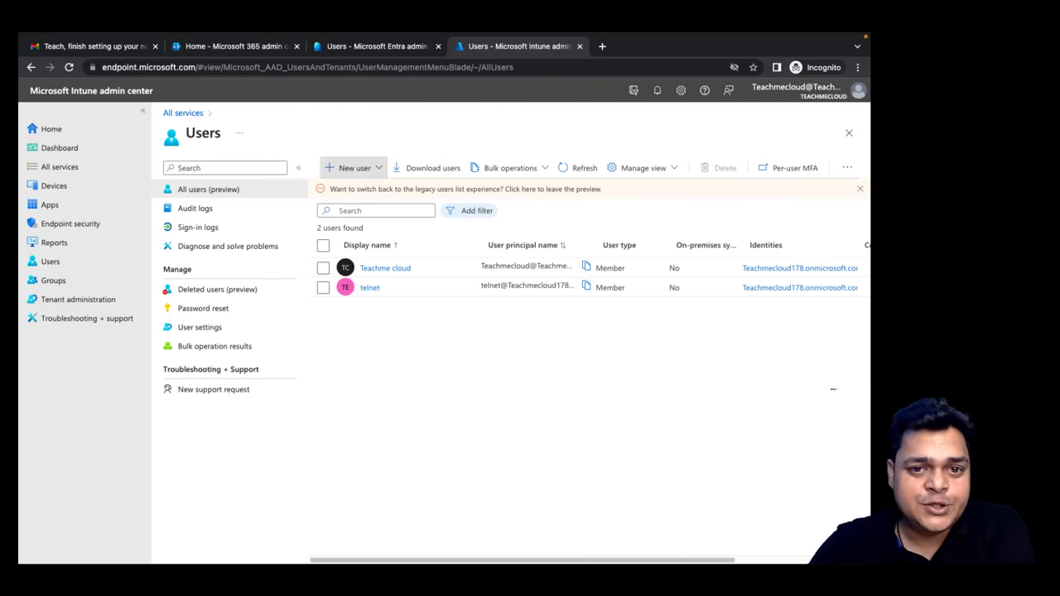
# Step: Preview the New user and Download users panels, then show Bulk operations' create, invite and delete choices
pyautogui.click(352, 168)
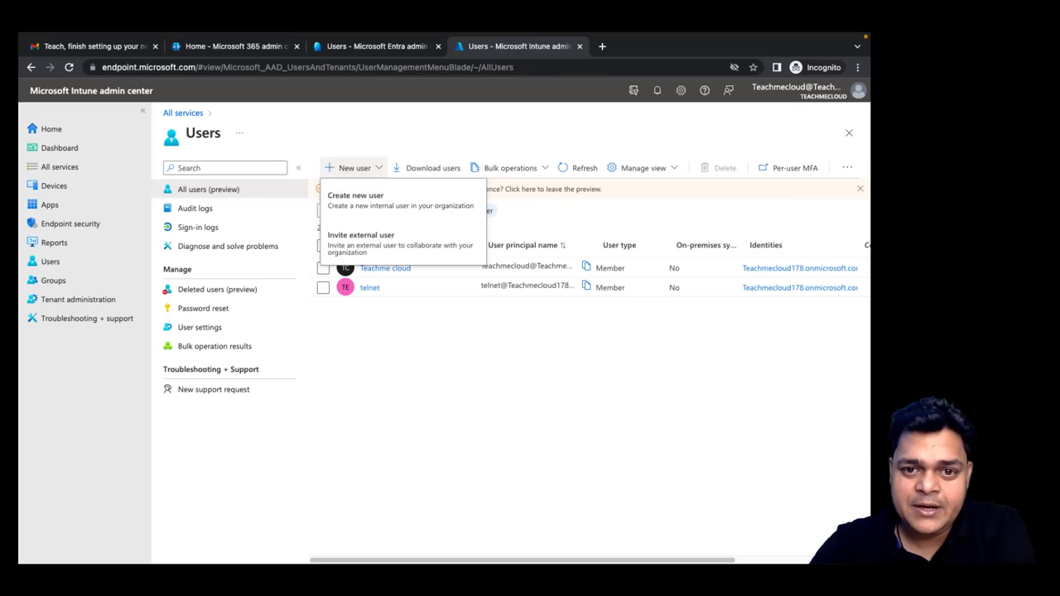
pyautogui.click(836, 397)
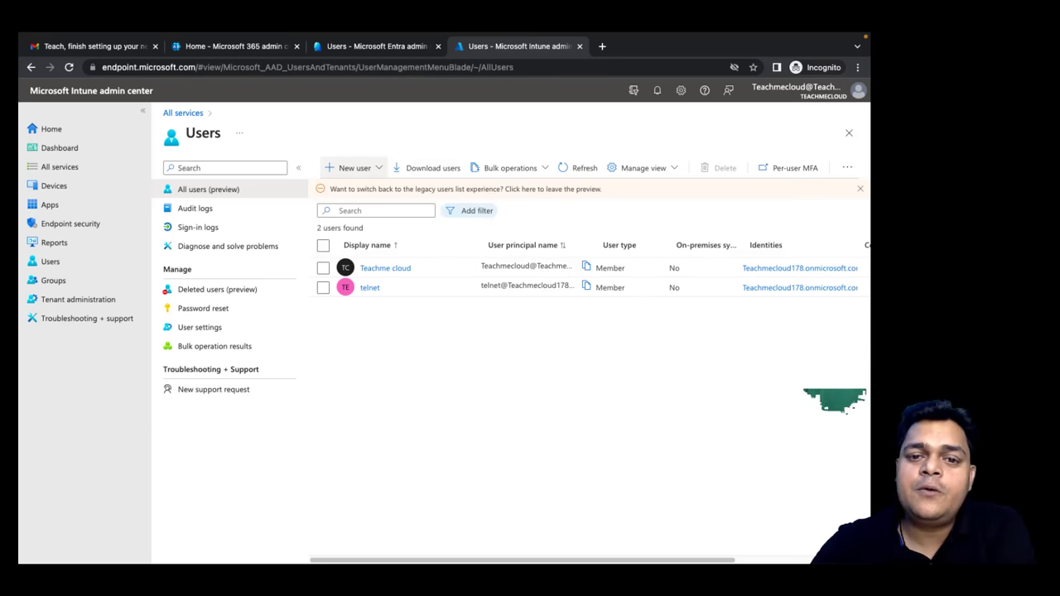
pyautogui.hotkey('ctrl', 'a')
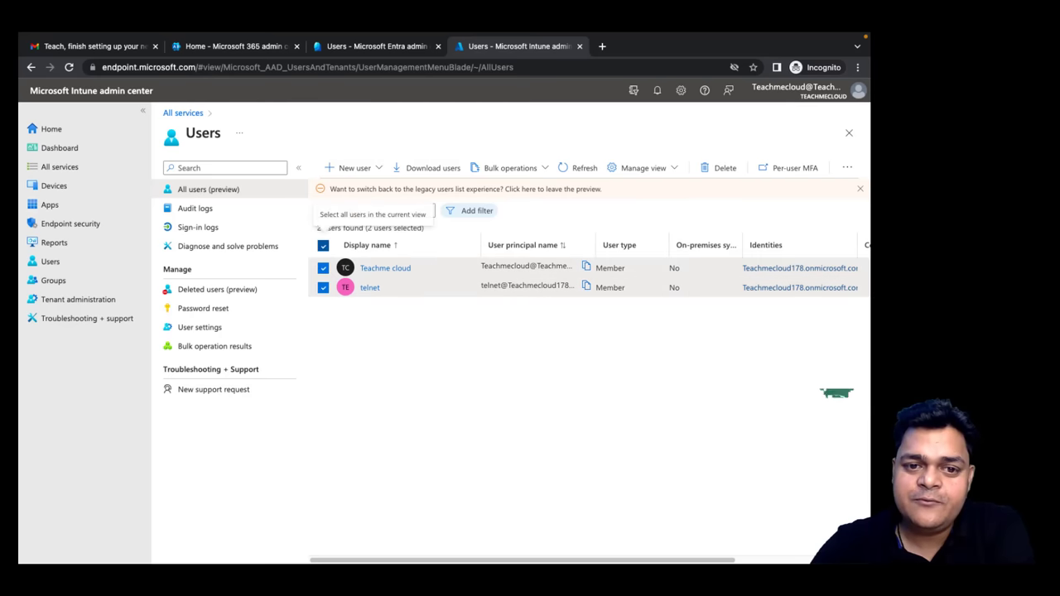
pyautogui.click(427, 168)
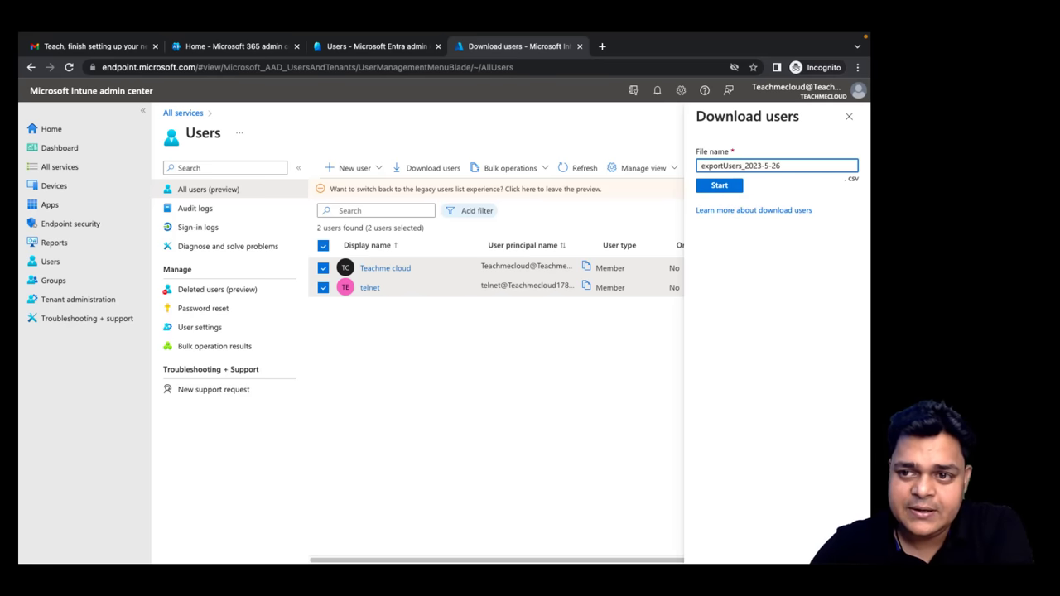
pyautogui.click(849, 116)
pyautogui.click(323, 246)
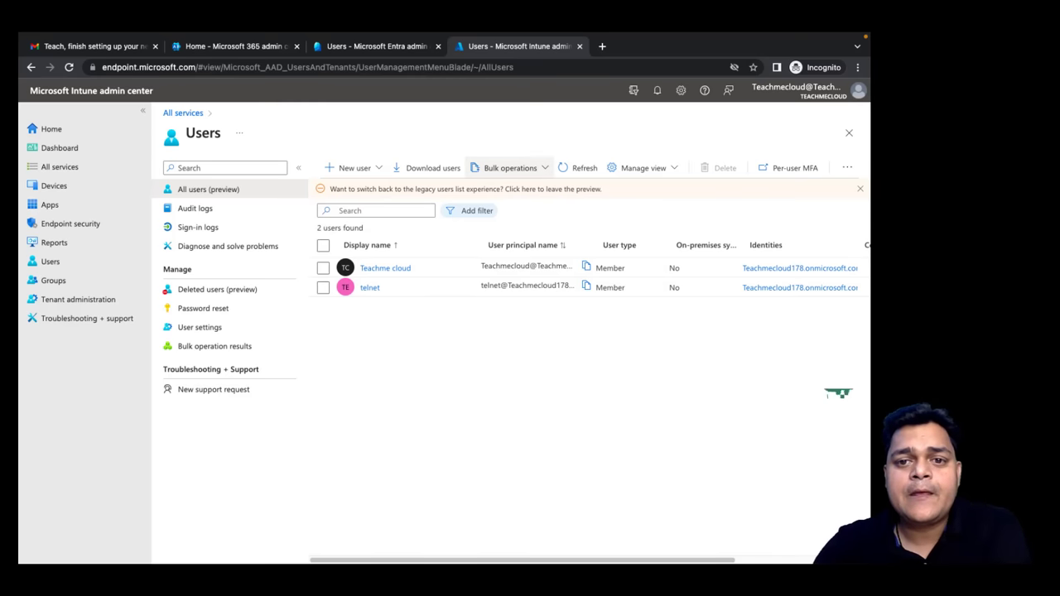
pyautogui.click(510, 168)
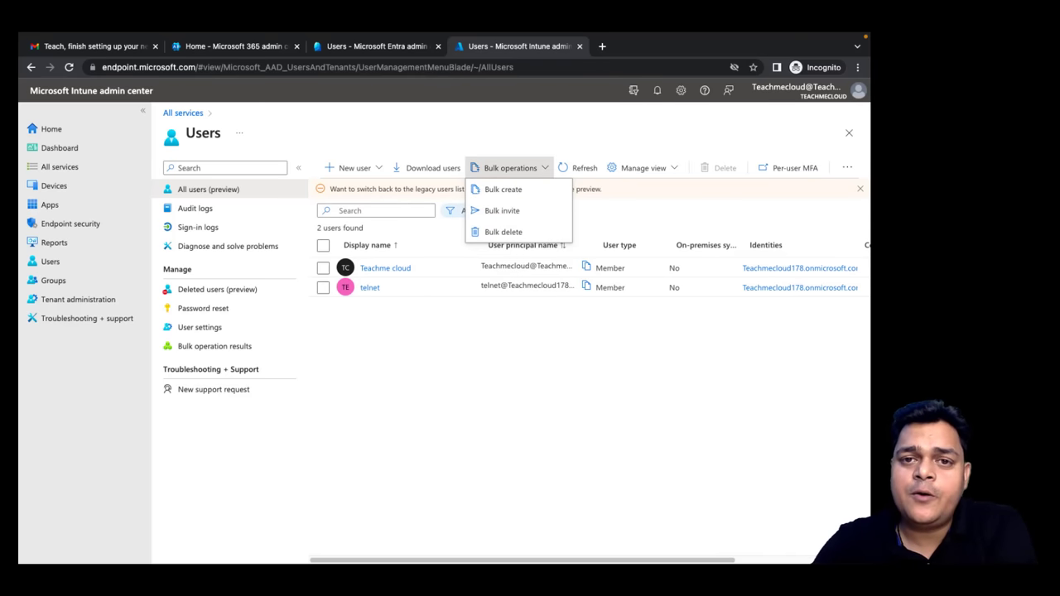
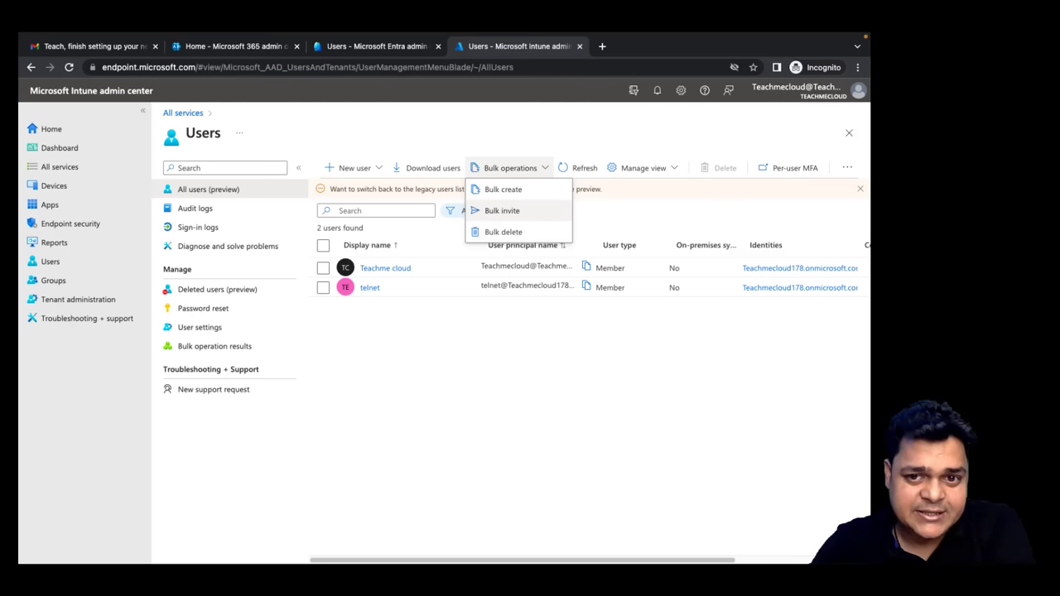
# Step: Download the UserCreateTemplate.csv bulk-create template, open it, and close the Bulk create users pane
pyautogui.click(503, 189)
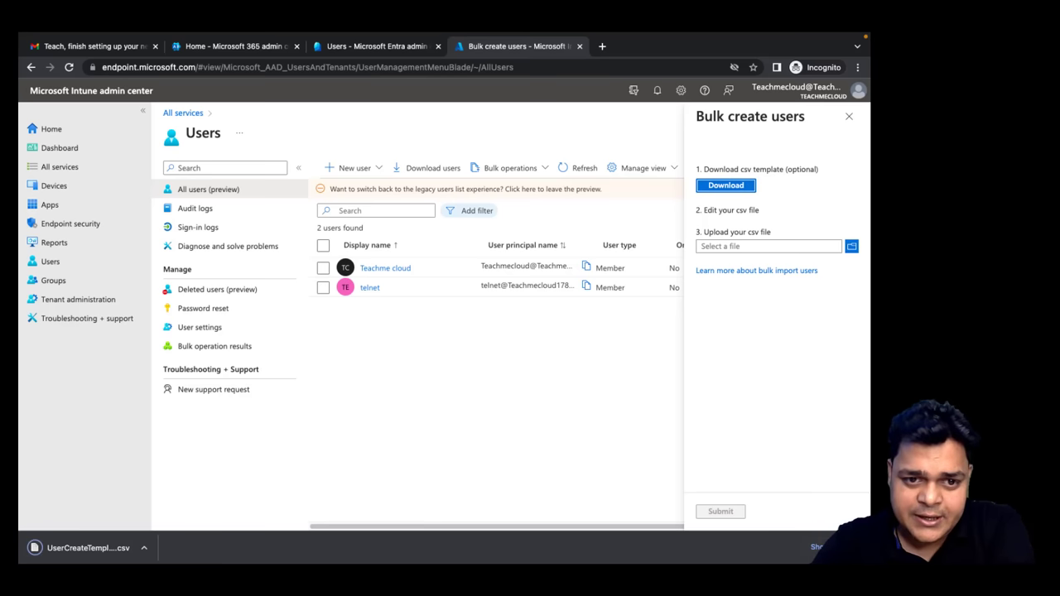
pyautogui.click(143, 548)
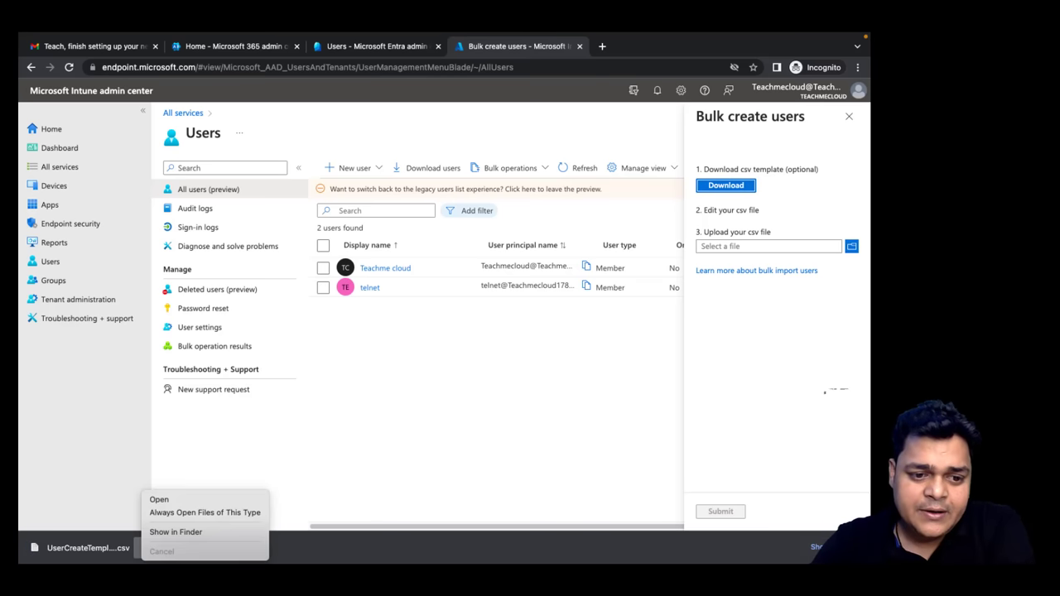
pyautogui.click(165, 500)
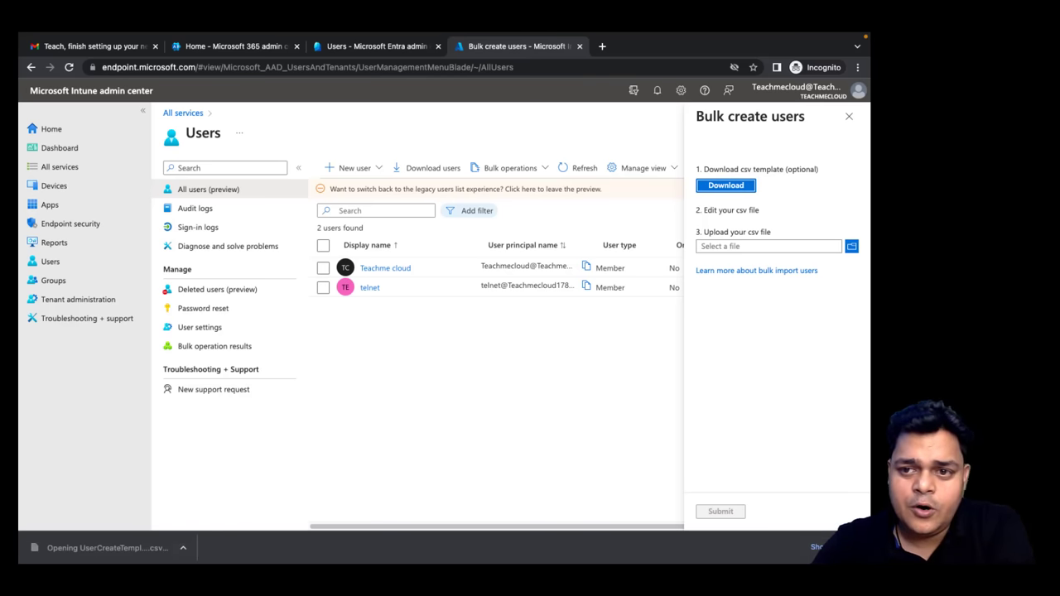
pyautogui.click(849, 116)
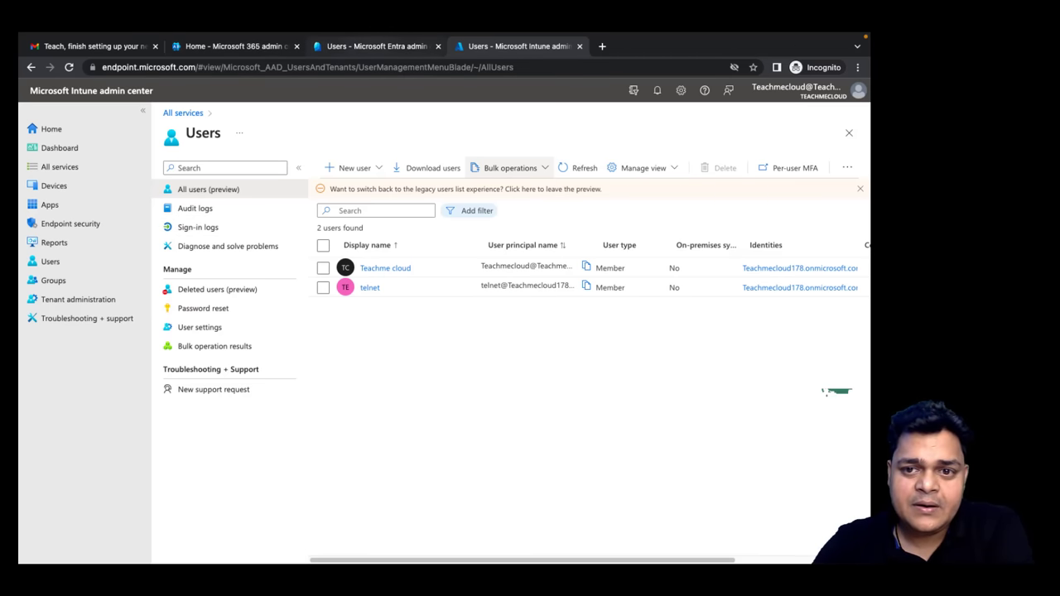
# Step: Return to the Entra users page and expand Show more in the sidebar
pyautogui.click(377, 46)
pyautogui.hotkey('ctrl', 'Left')
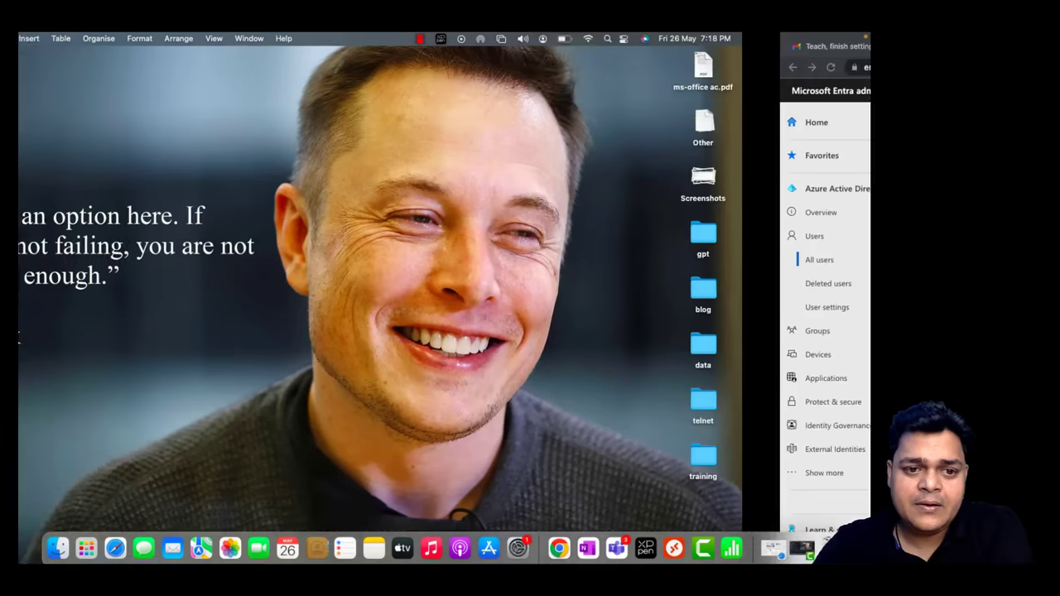
pyautogui.hotkey('ctrl', 'Right')
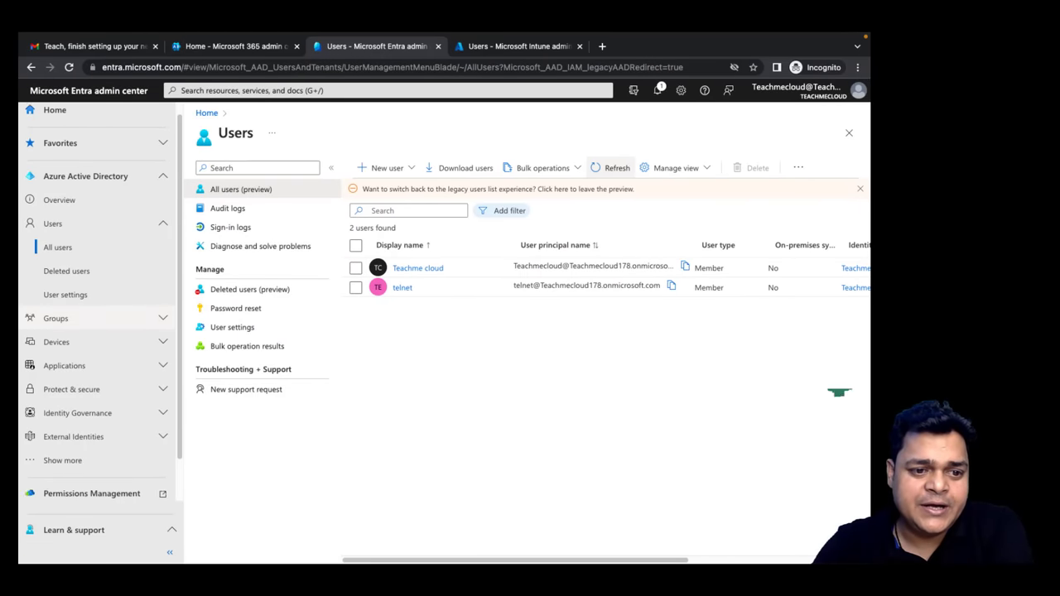
pyautogui.scroll(-2, 91, 448)
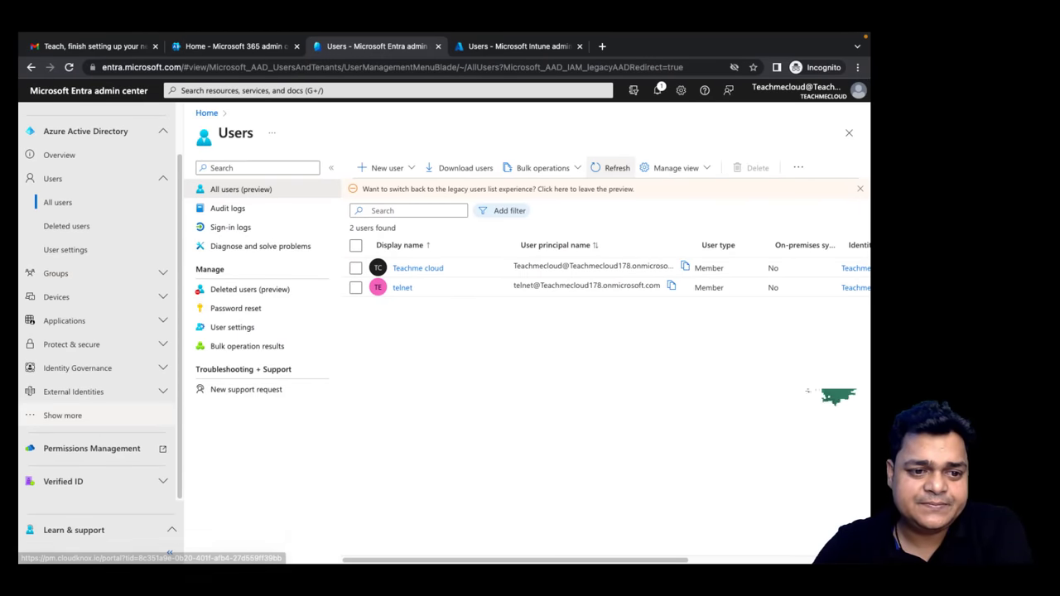
pyautogui.click(62, 415)
pyautogui.scroll(-4, 91, 331)
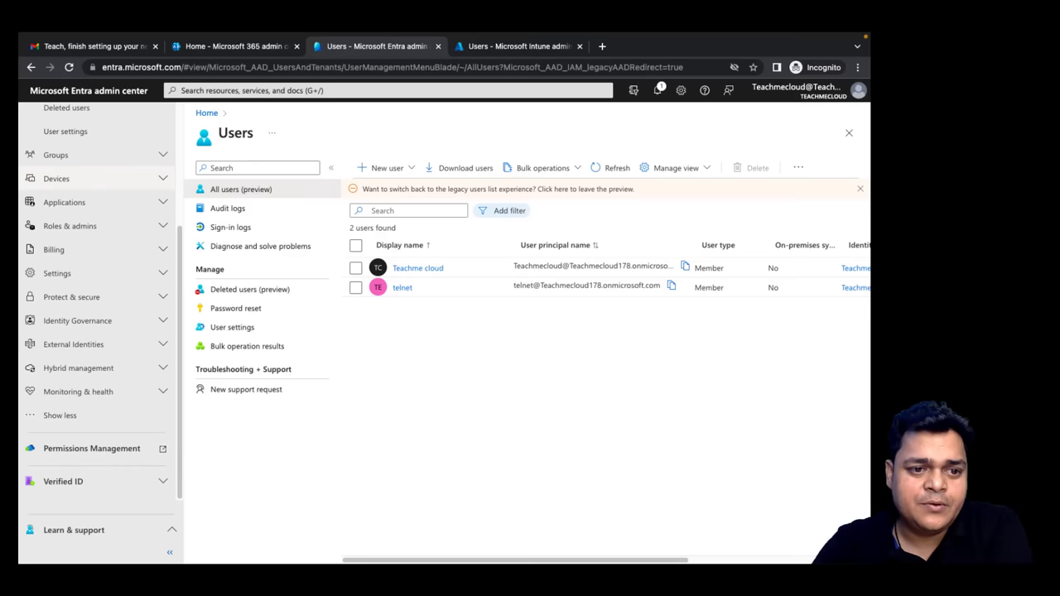
pyautogui.scroll(4, 99, 331)
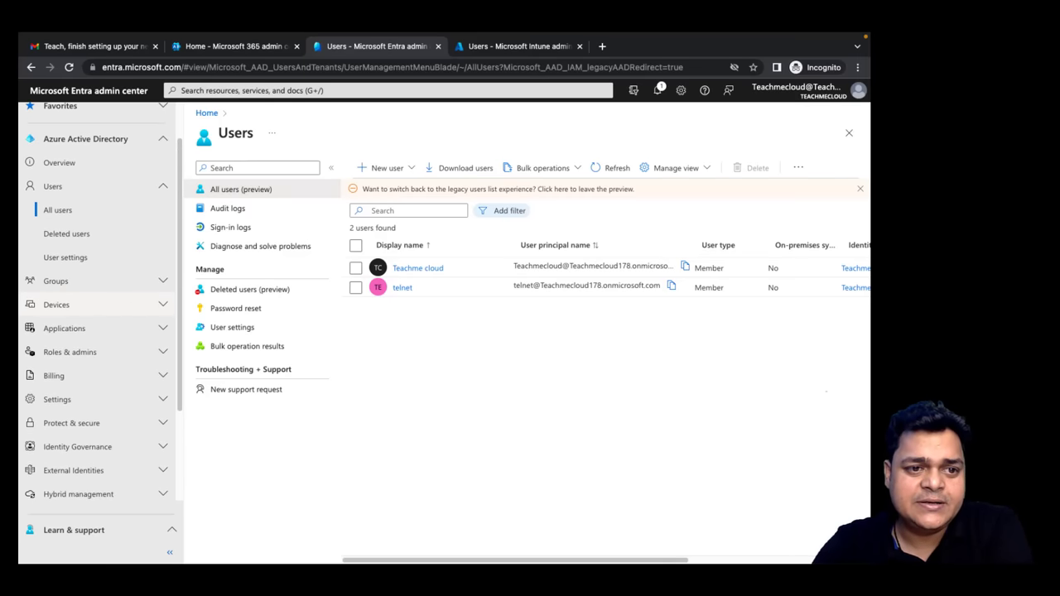
pyautogui.scroll(2, 99, 331)
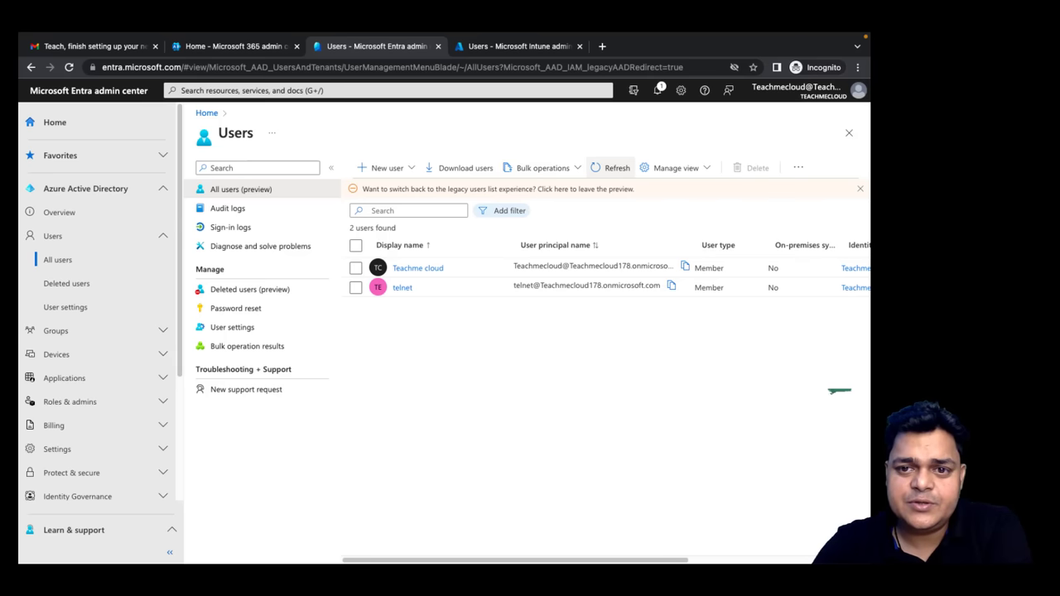
# Step: Refresh the users list, tick the telnet user, and switch to the Numbers template
pyautogui.click(613, 168)
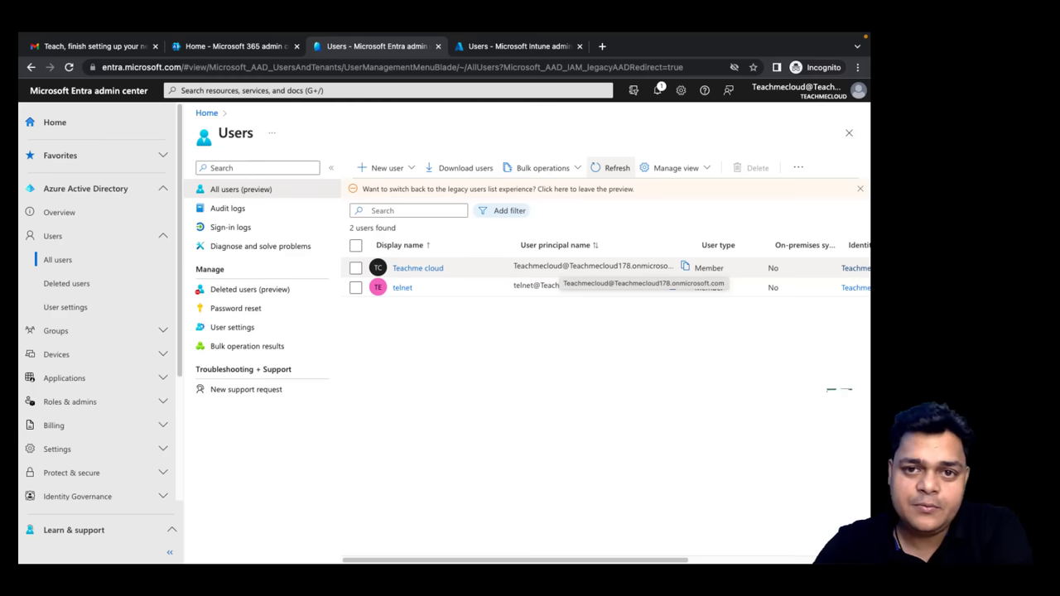
pyautogui.click(356, 288)
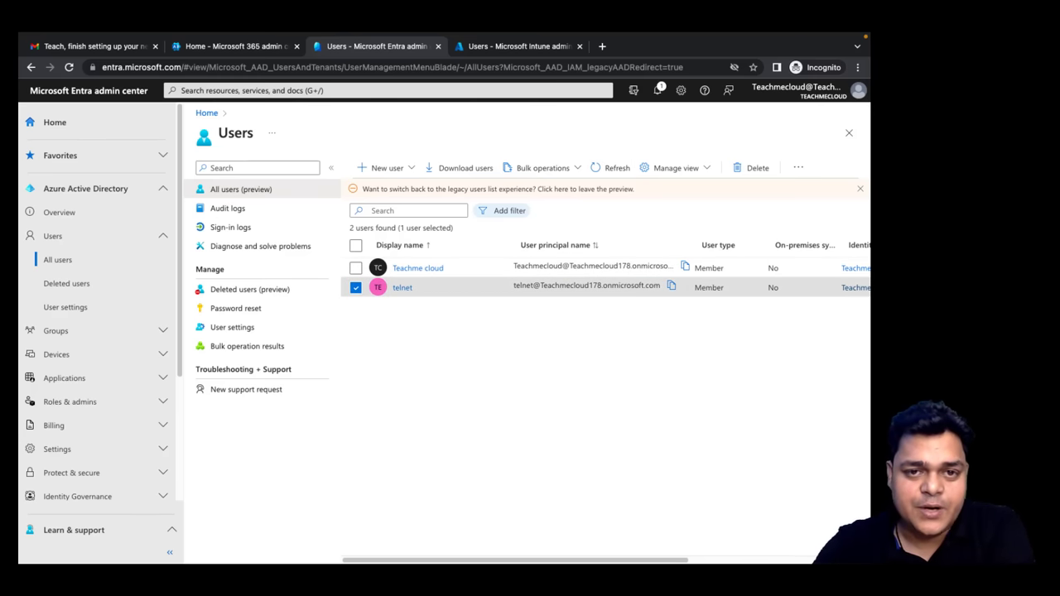
pyautogui.hotkey('ctrl', 'Left')
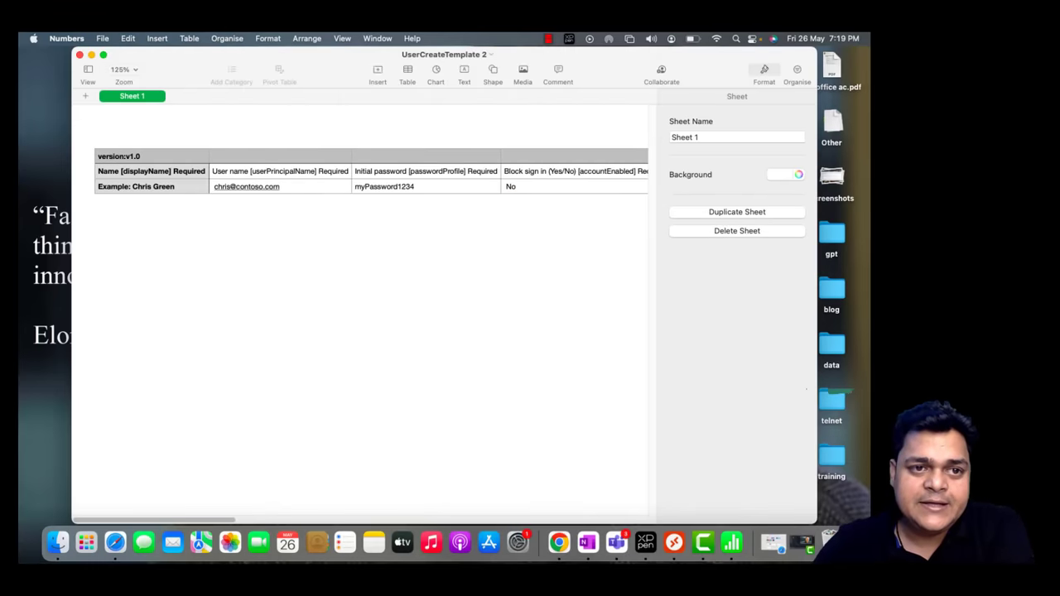
# Step: Make the sheet full screen, add two empty rows, and enter a display name in A4
pyautogui.press('ctrl+super+f')
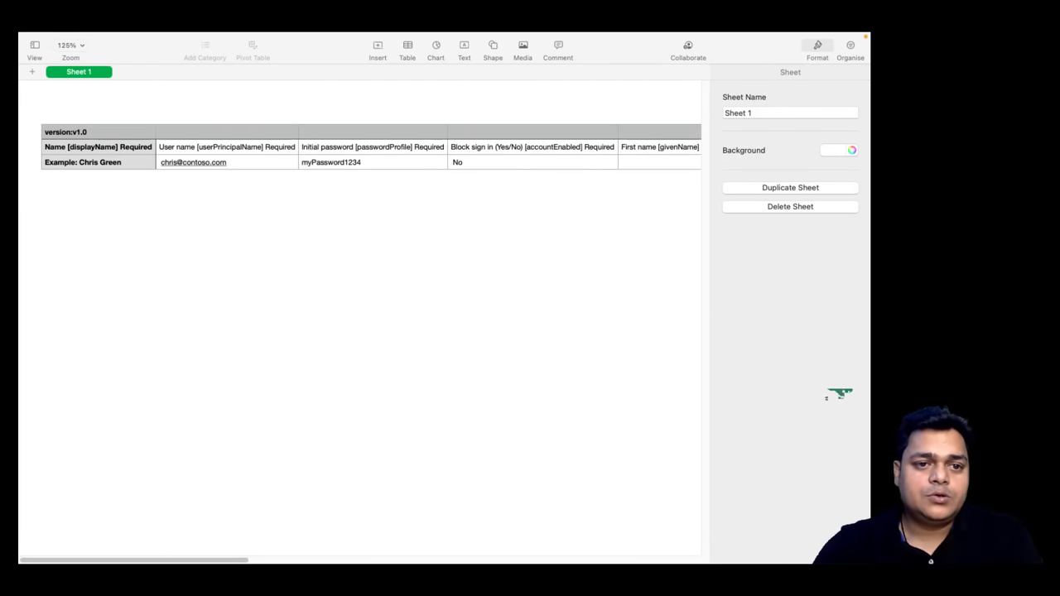
pyautogui.click(97, 162)
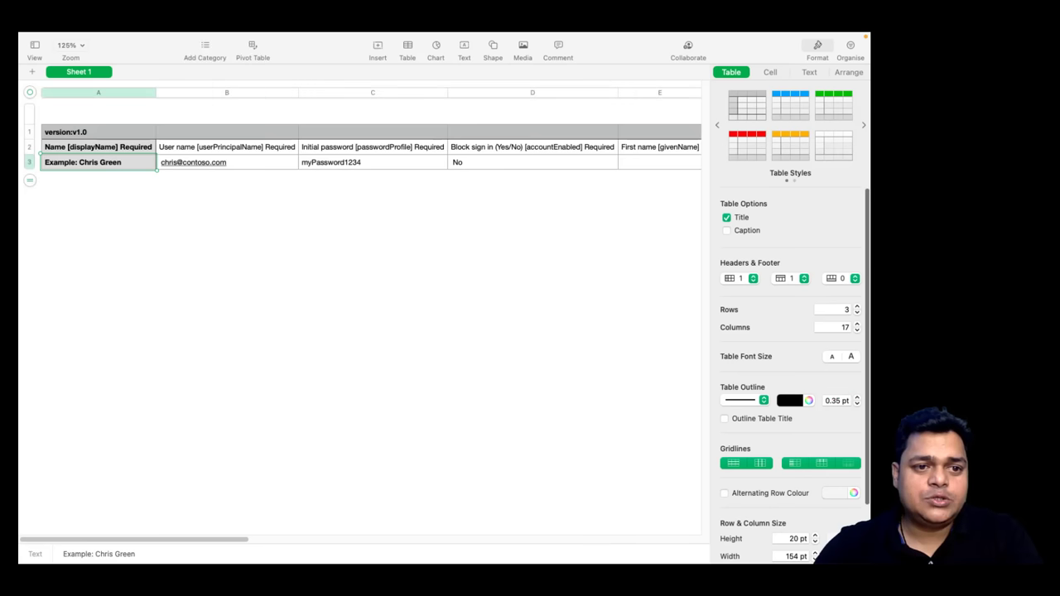
pyautogui.hotkey('alt', 'Down')
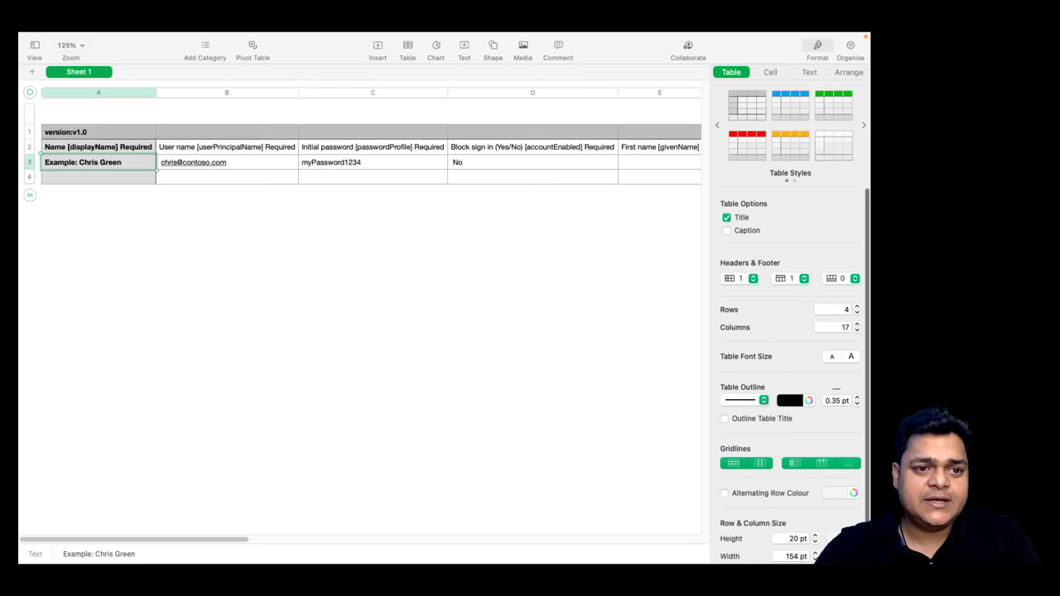
pyautogui.hotkey('alt', 'Down')
pyautogui.hotkey('alt', 'Down')
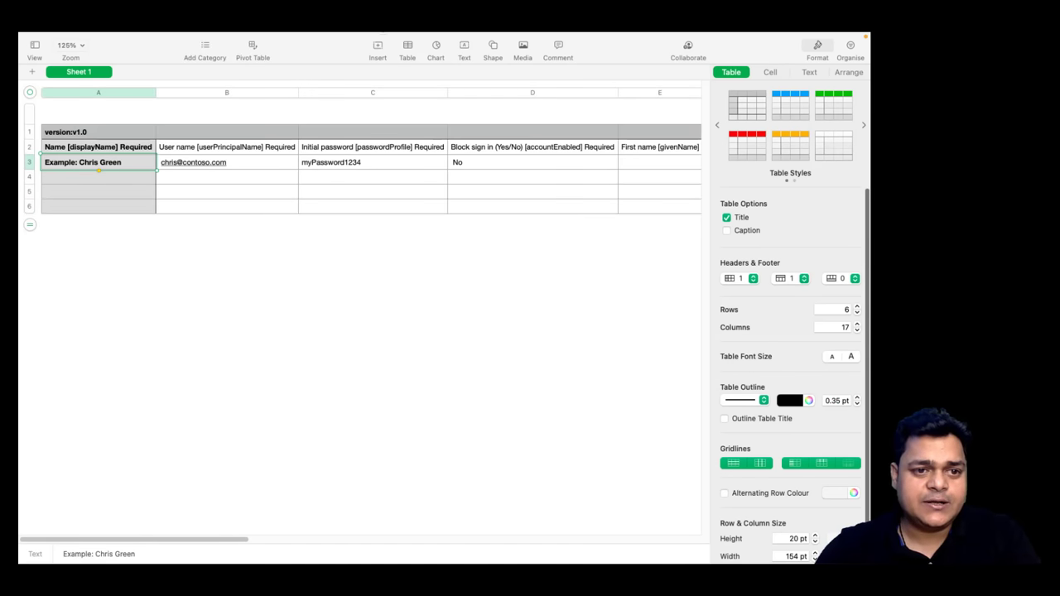
pyautogui.click(99, 176)
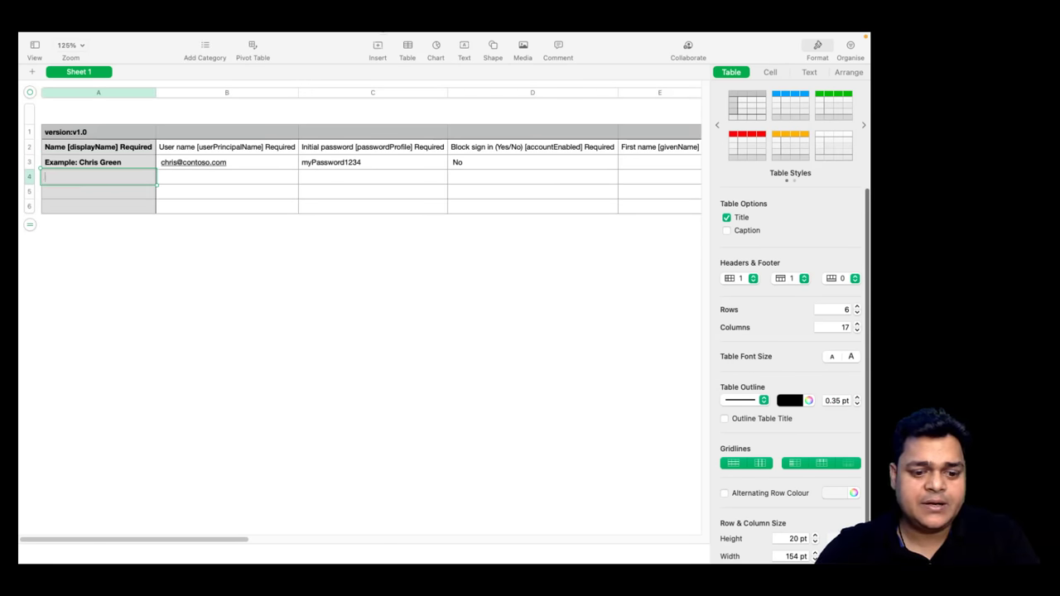
pyautogui.write('Was')
pyautogui.press('Tab')
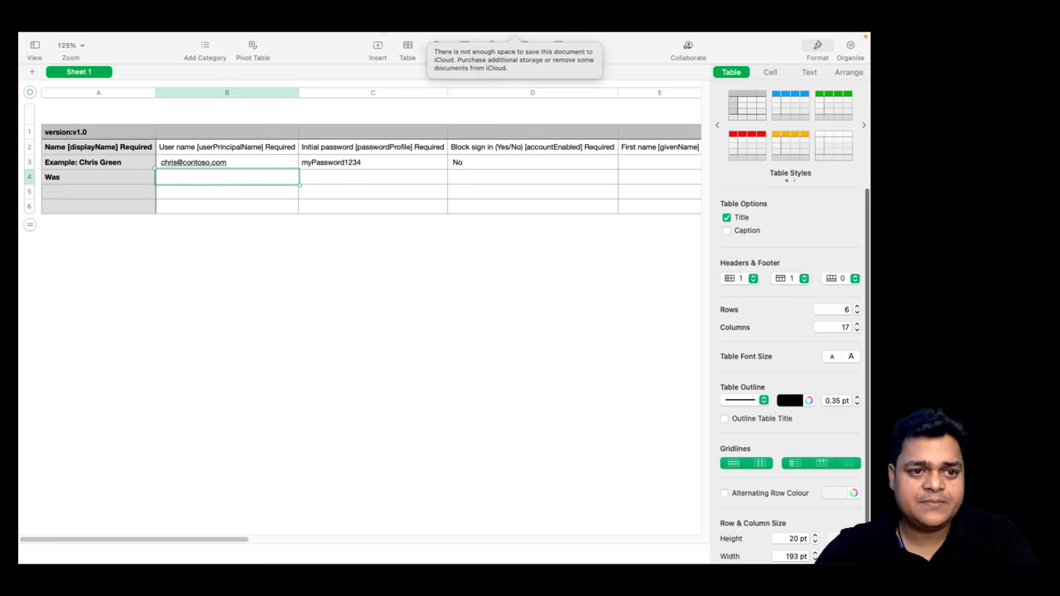
pyautogui.hotkey('shift', 'Tab')
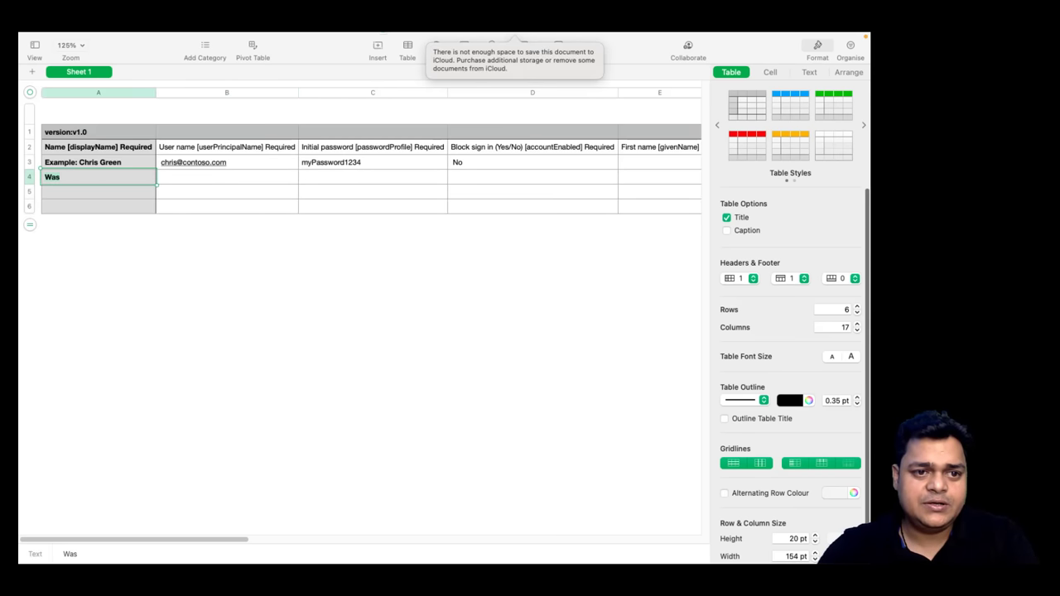
pyautogui.write('Gap')
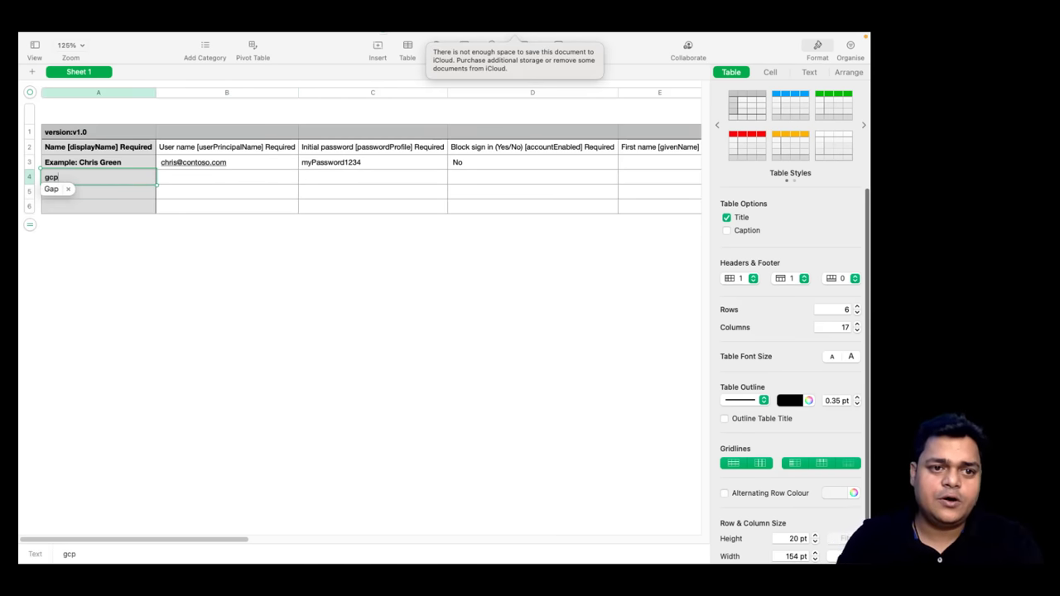
pyautogui.press('Tab')
pyautogui.hotkey('shift', 'Tab')
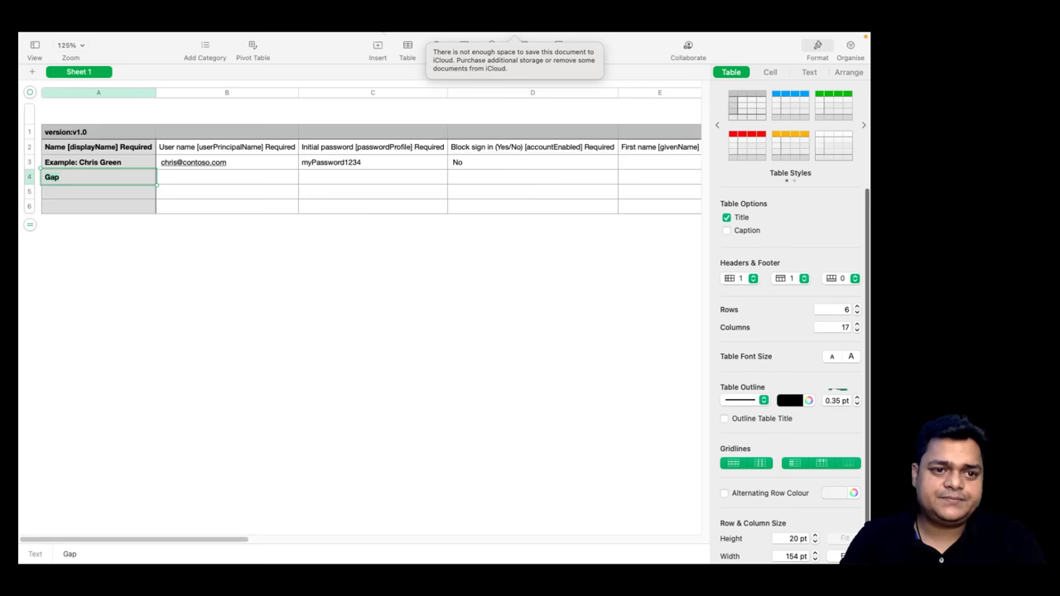
pyautogui.write('gcp')
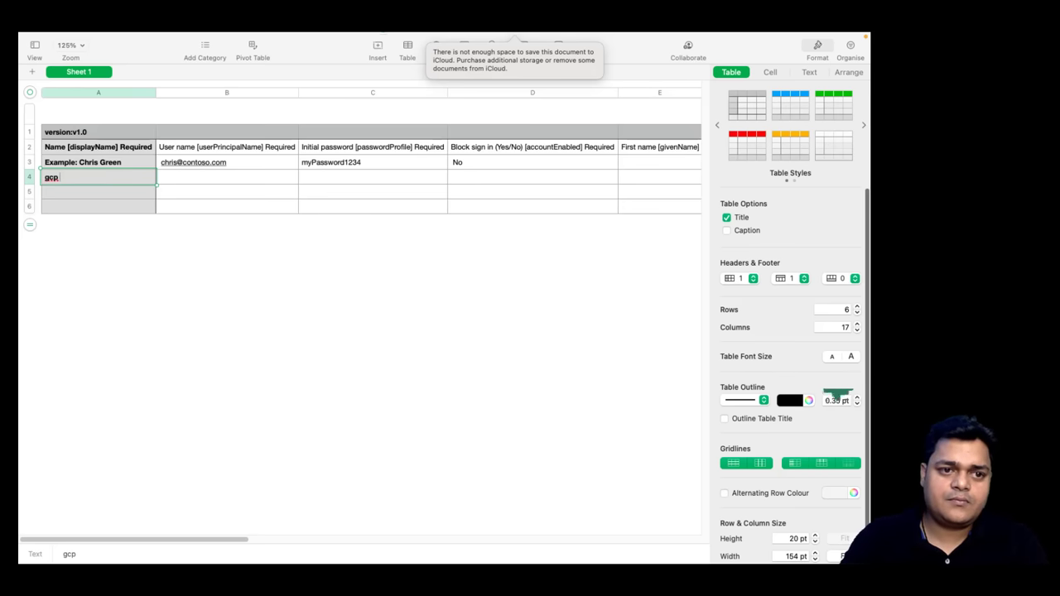
pyautogui.press('Tab')
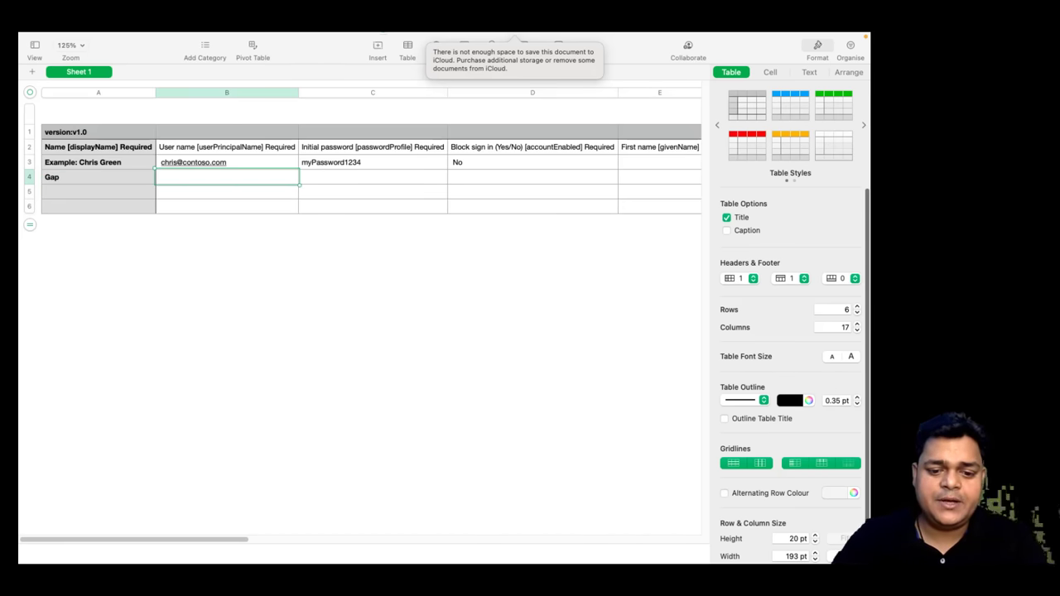
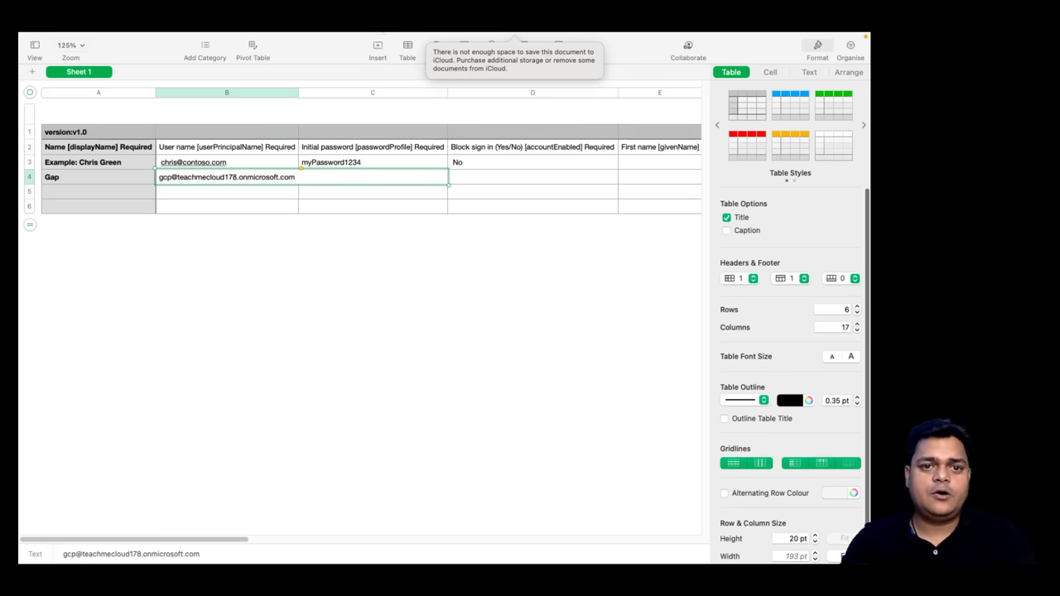
# Step: Enter Gcp's teachmecloud178.onmicrosoft.com user name, widen column B, then add the initial password and block sign-in No
pyautogui.click(249, 114)
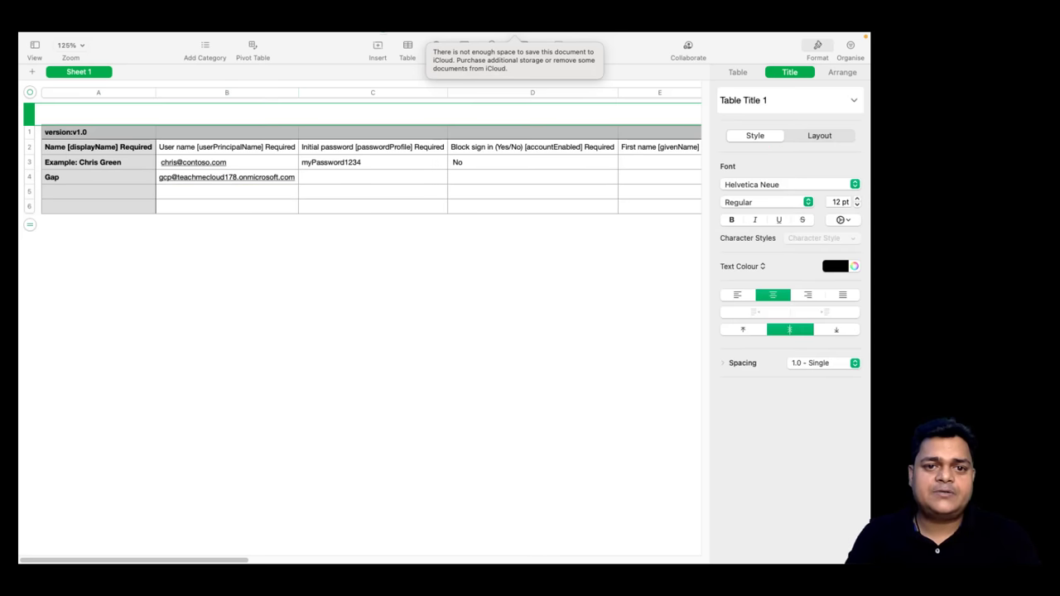
pyautogui.moveTo(299, 93); pyautogui.dragTo(329, 93)
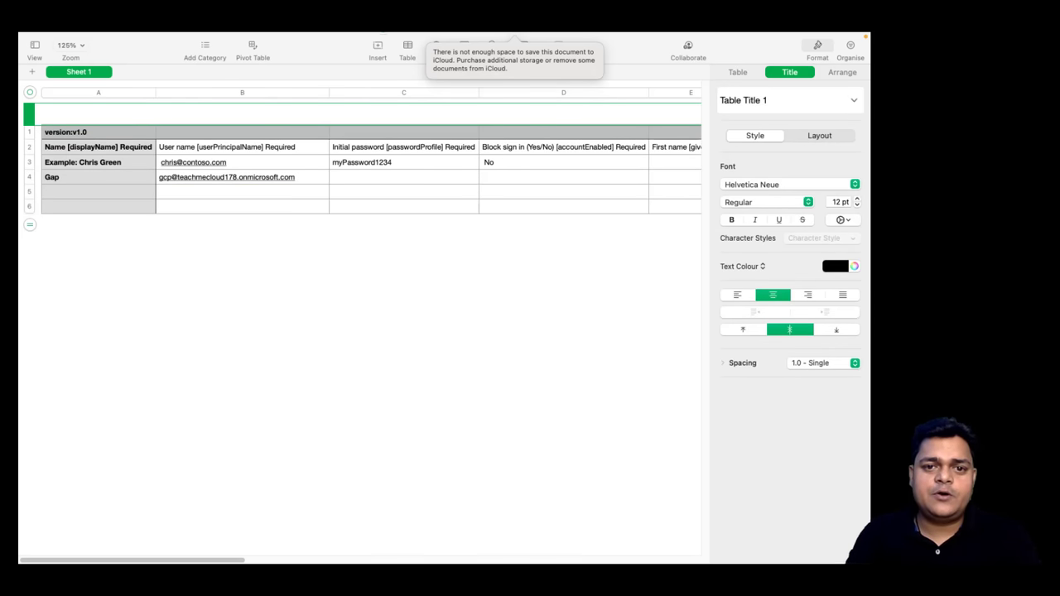
pyautogui.click(403, 177)
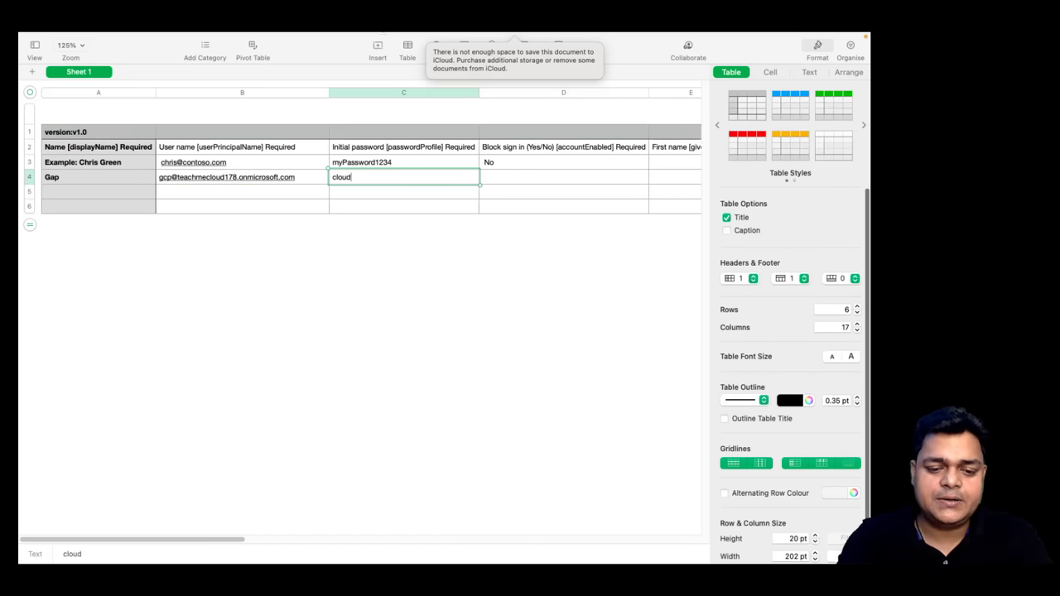
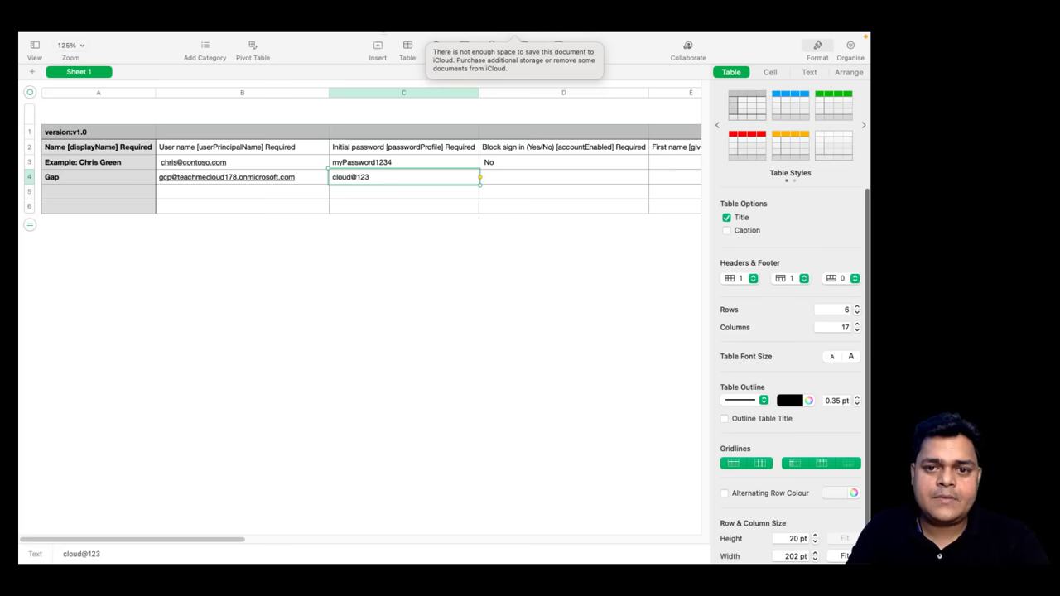
pyautogui.press('Tab')
pyautogui.write('No')
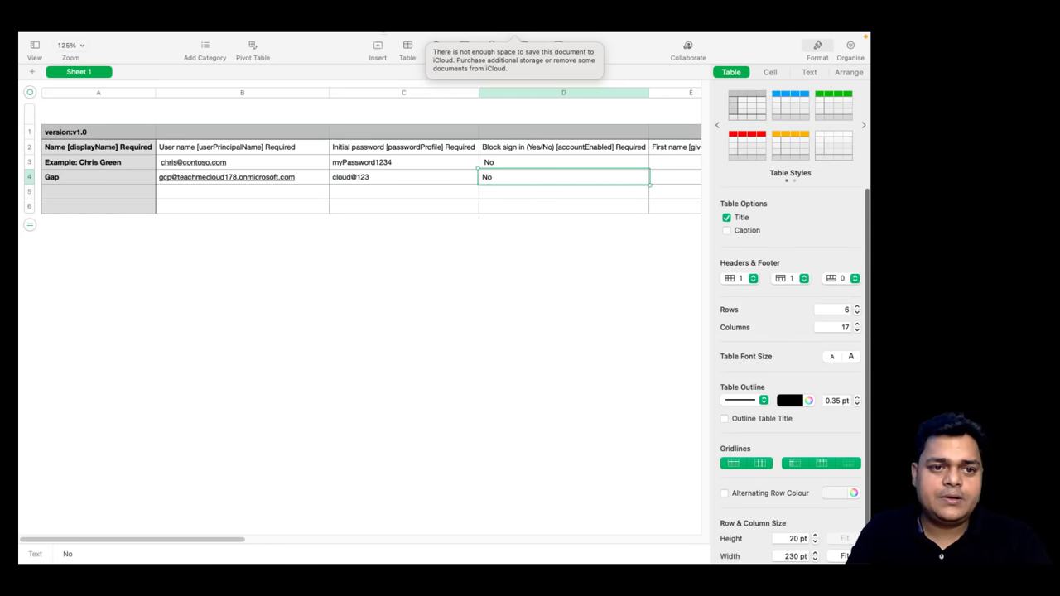
# Step: Correct the A4 display name from Gap to gcp
pyautogui.click(97, 176)
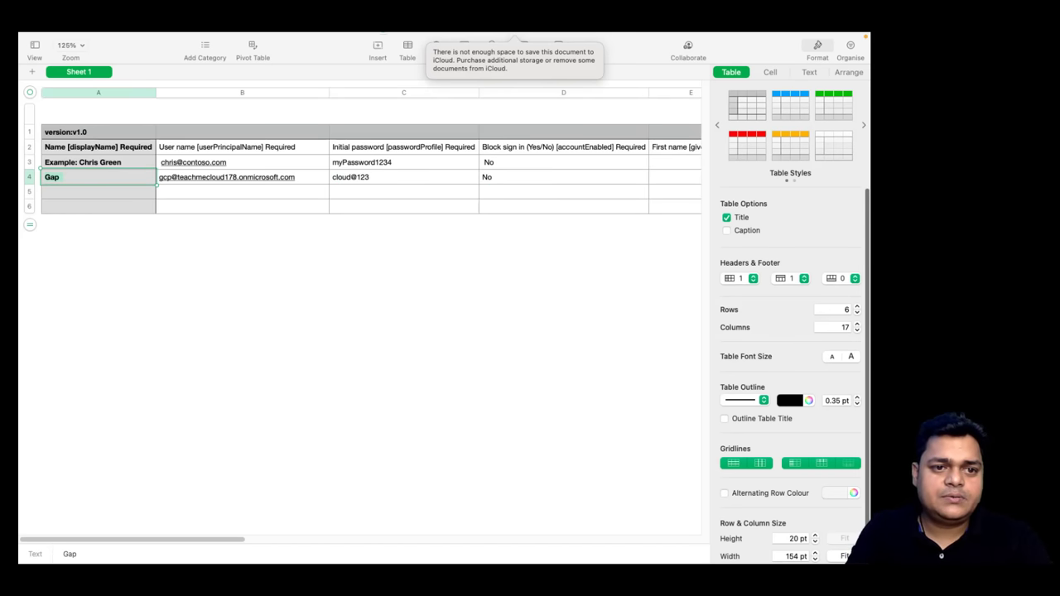
pyautogui.write('Gap')
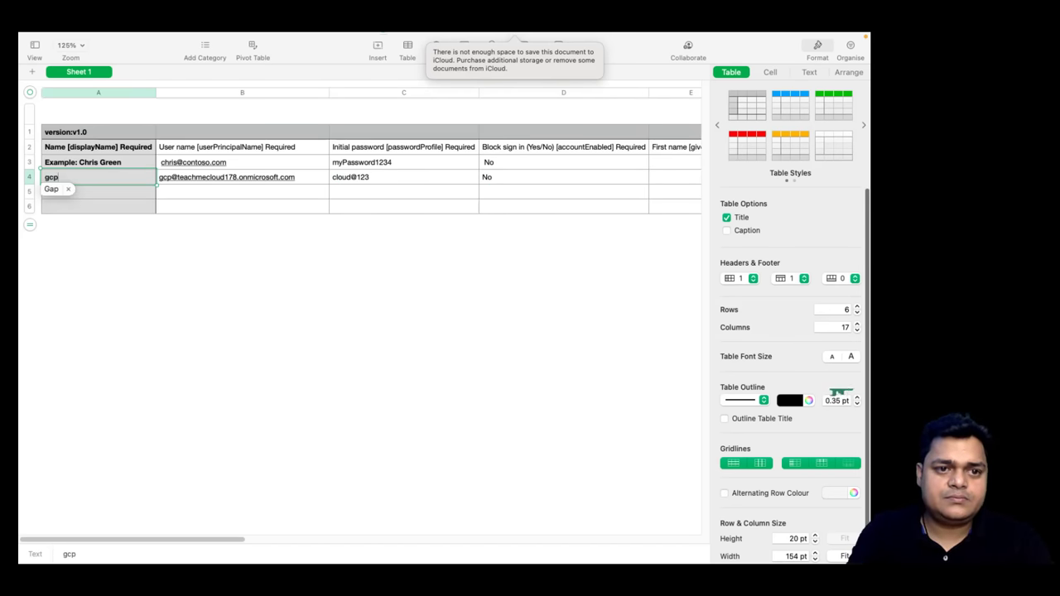
pyautogui.press('Escape')
pyautogui.press('Delete')
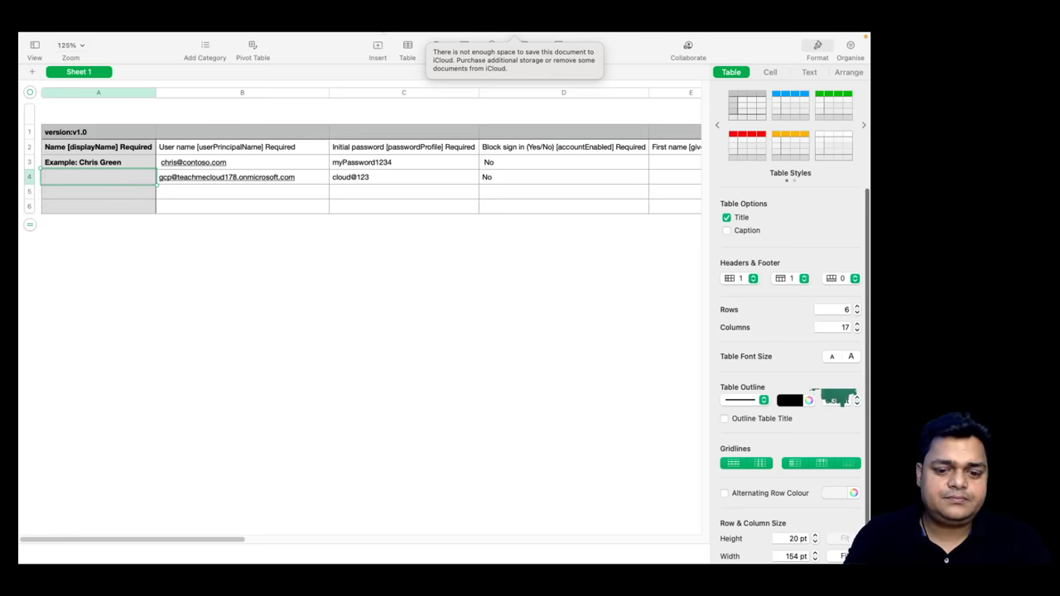
pyautogui.write('gcp')
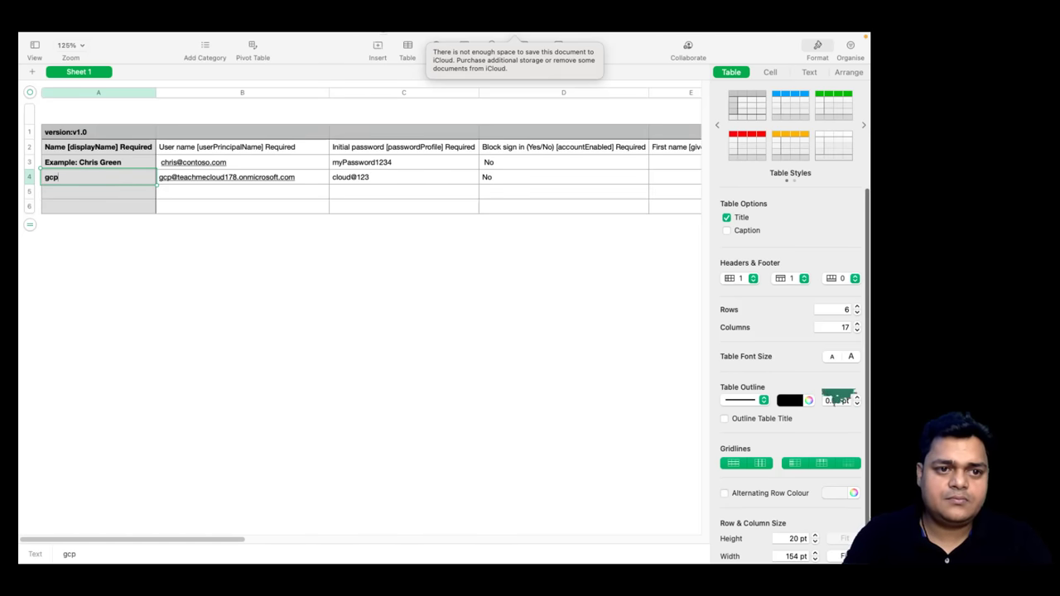
pyautogui.press('Return')
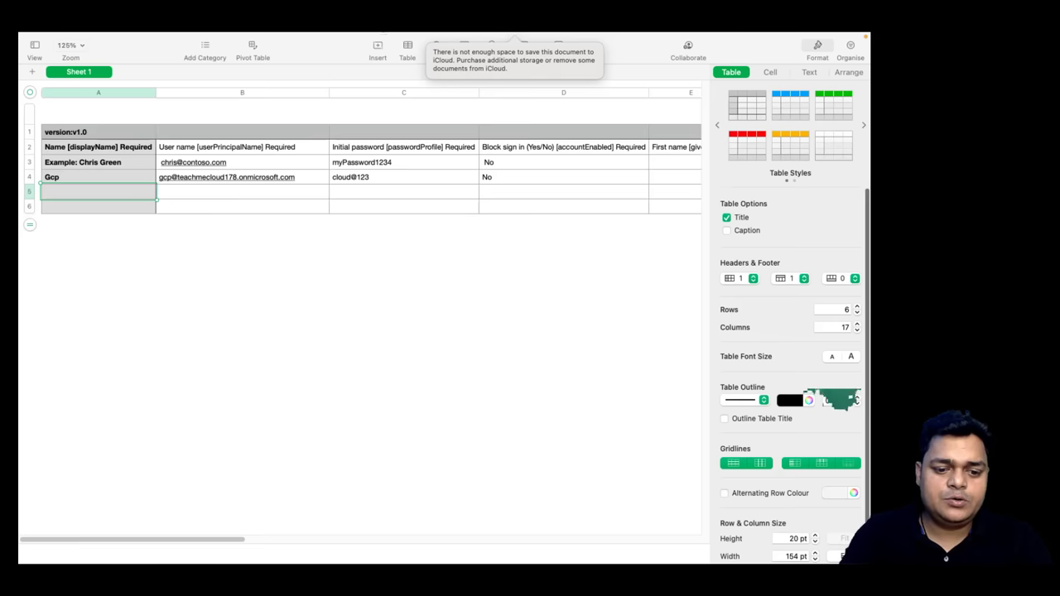
# Step: Fill row 5 with display name azure, its teachmecloud178.onmicrosoft.com user name, and the initial password
pyautogui.write('azure')
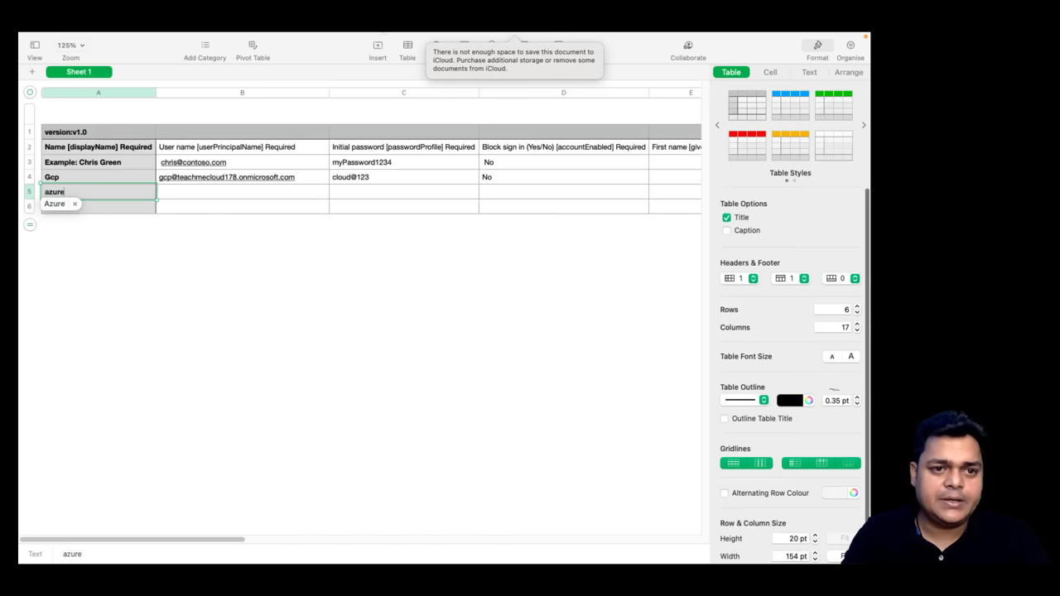
pyautogui.press('Tab')
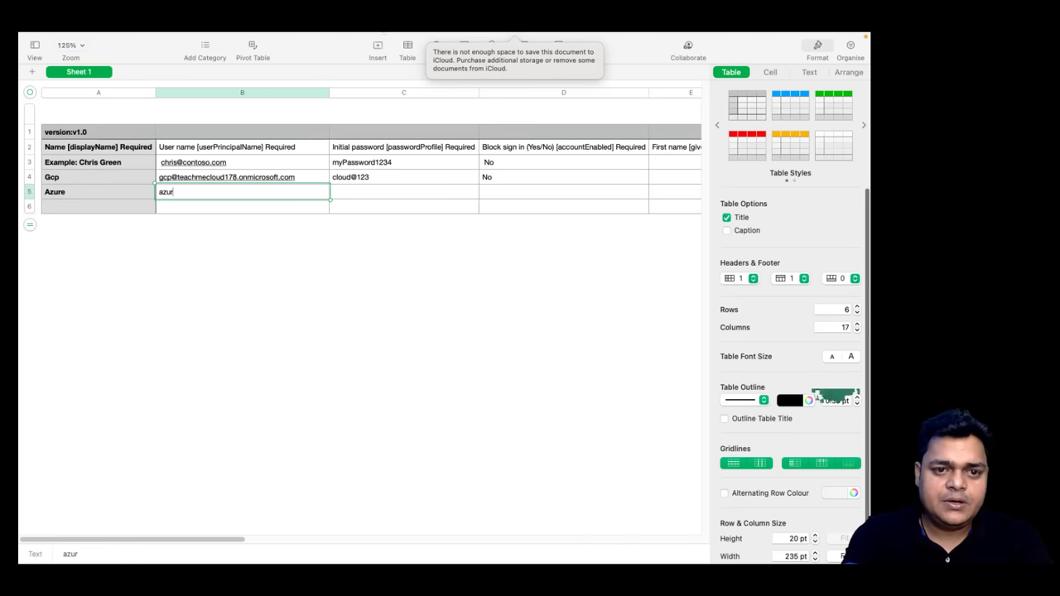
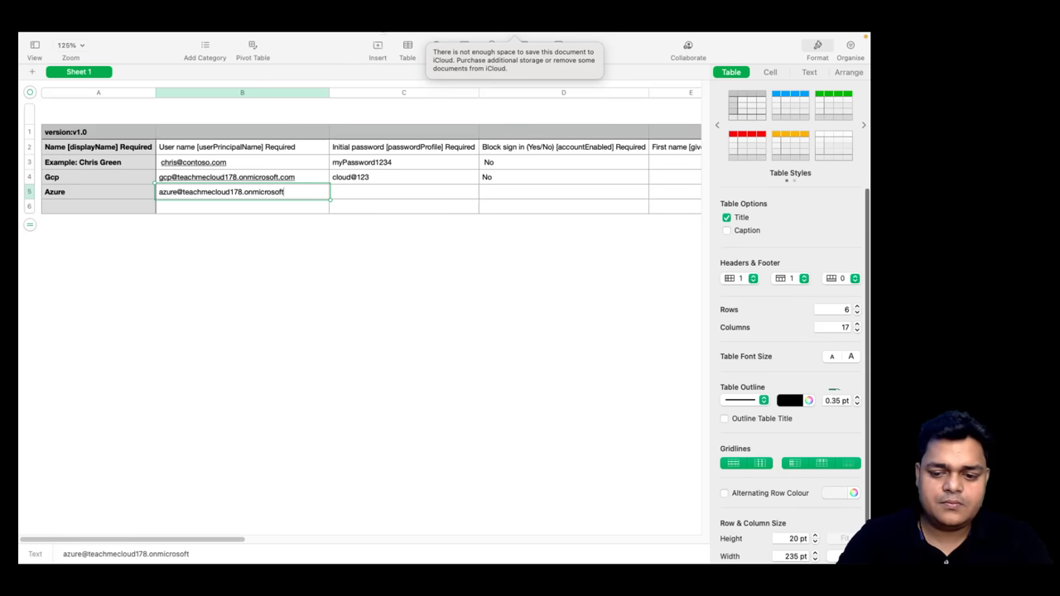
pyautogui.press('Tab')
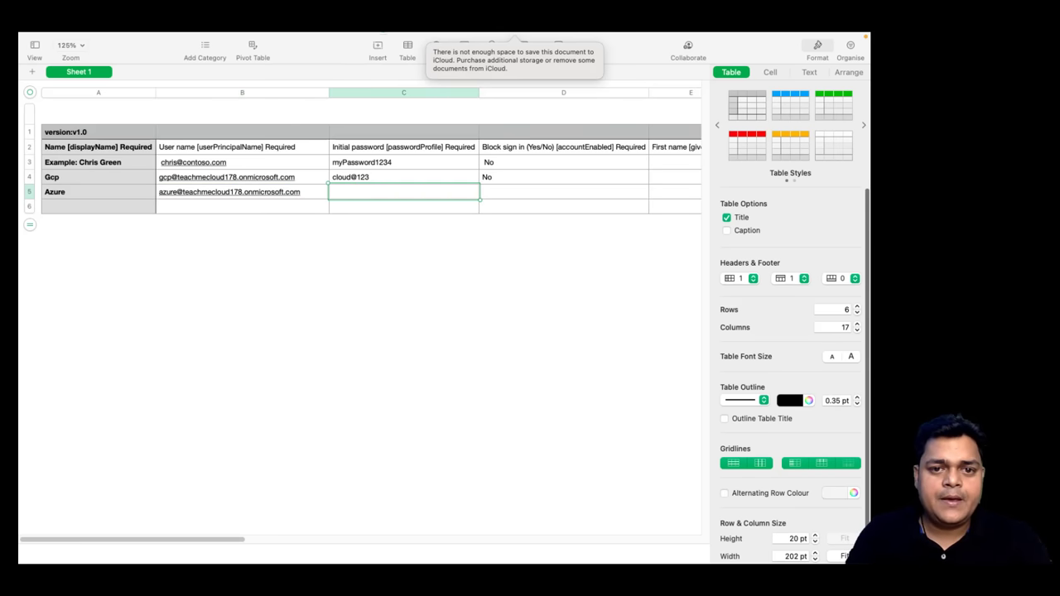
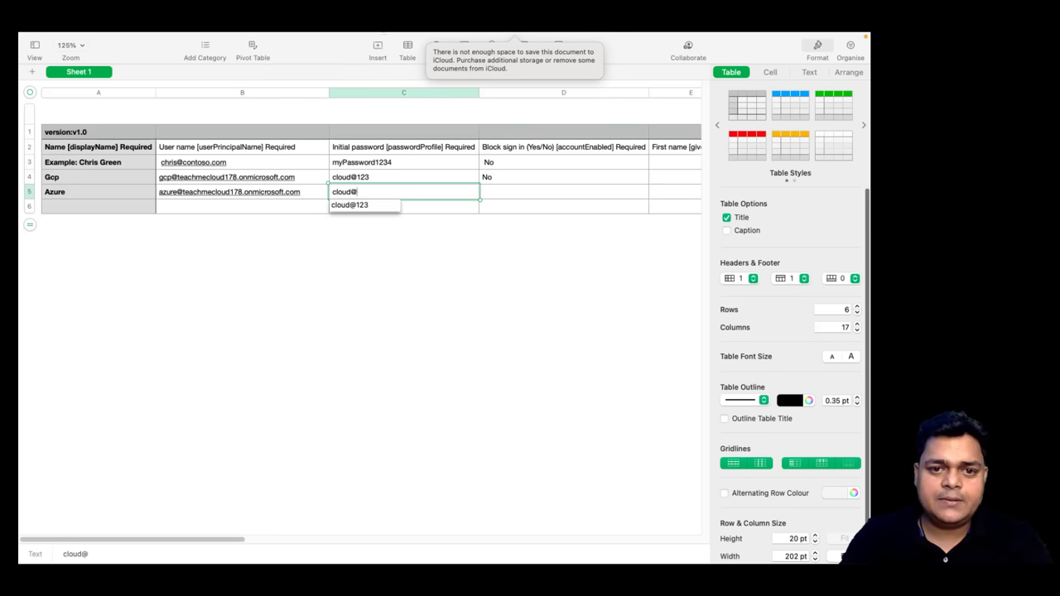
pyautogui.press('Tab')
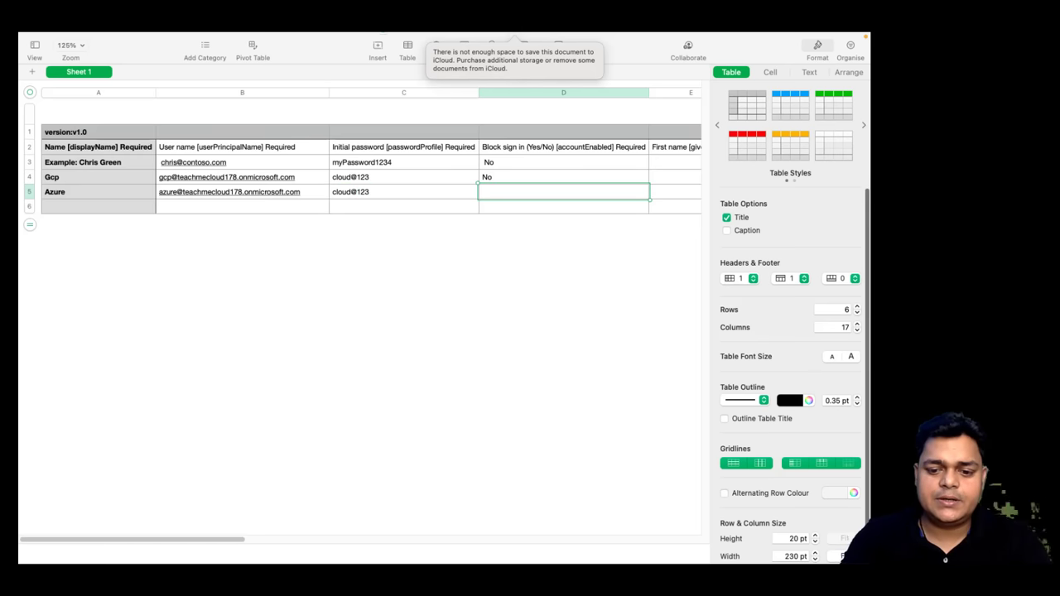
# Step: Set Azure's block sign-in to No, then enter alibaba with its teachmecloud178.onmicrosoft.com user name
pyautogui.write('No')
pyautogui.press('Return')
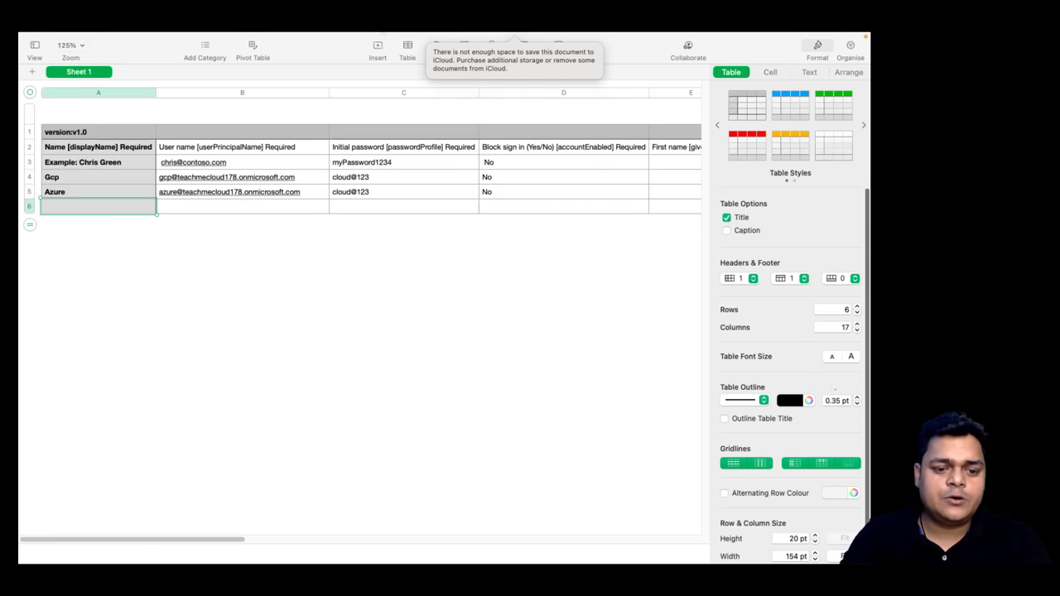
pyautogui.write('ali')
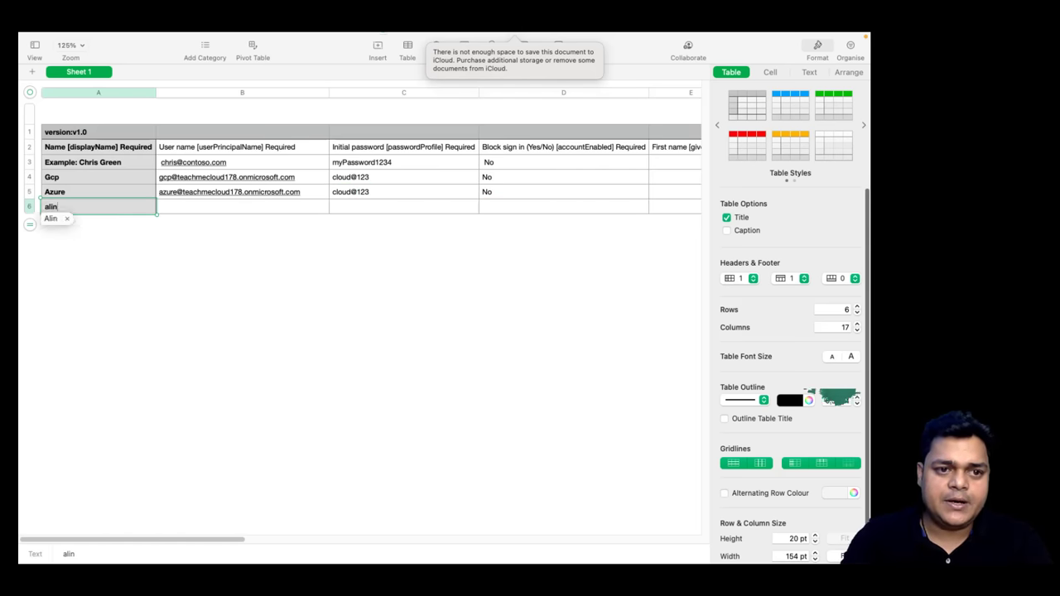
pyautogui.write('baba')
pyautogui.press('Tab')
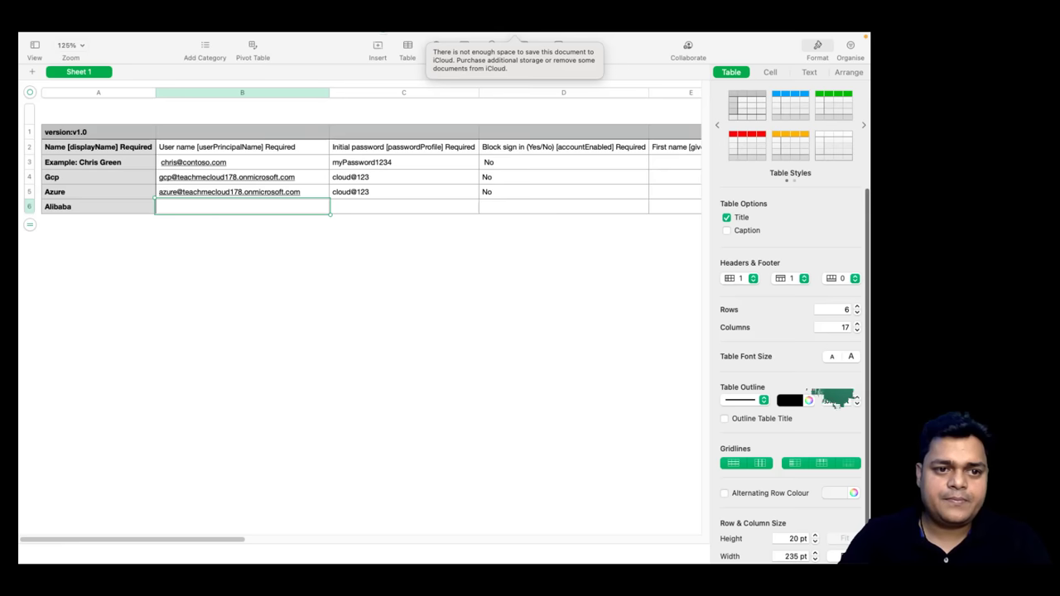
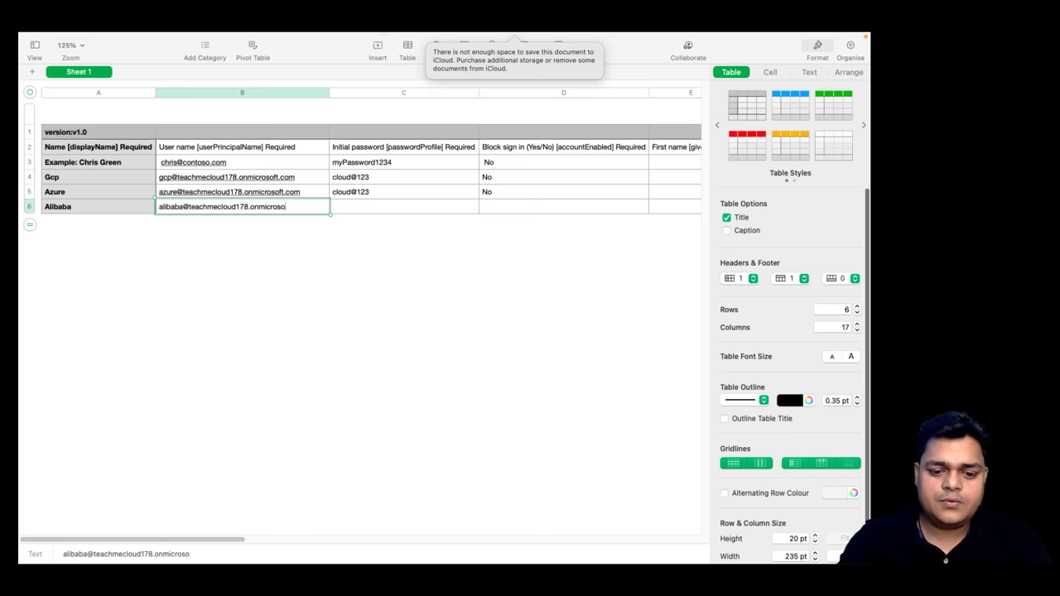
pyautogui.press('Tab')
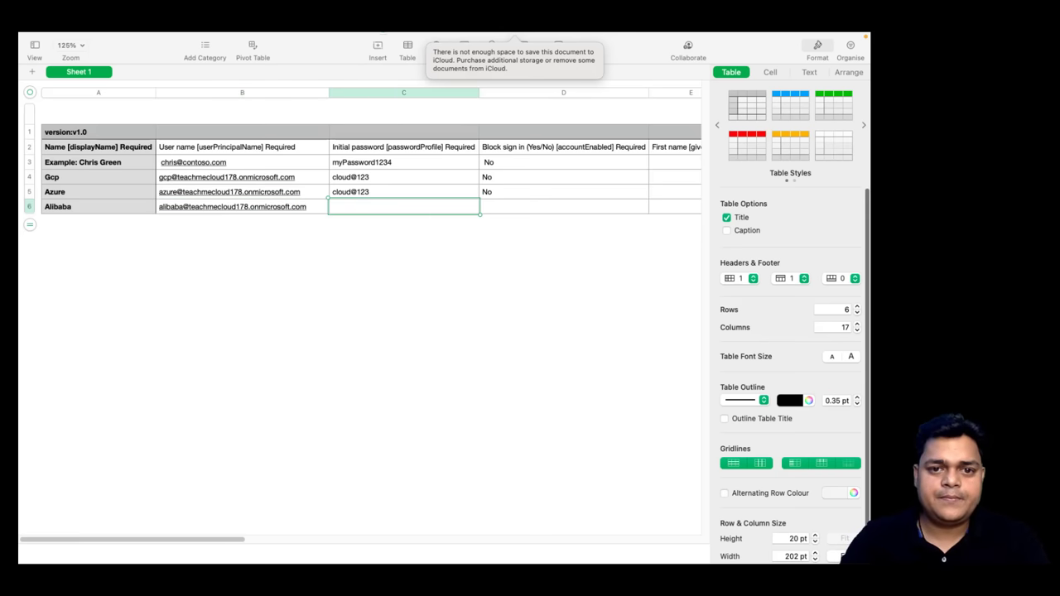
# Step: Give alibaba the suggested initial password and block sign-in No
pyautogui.write('c')
pyautogui.press('Down')
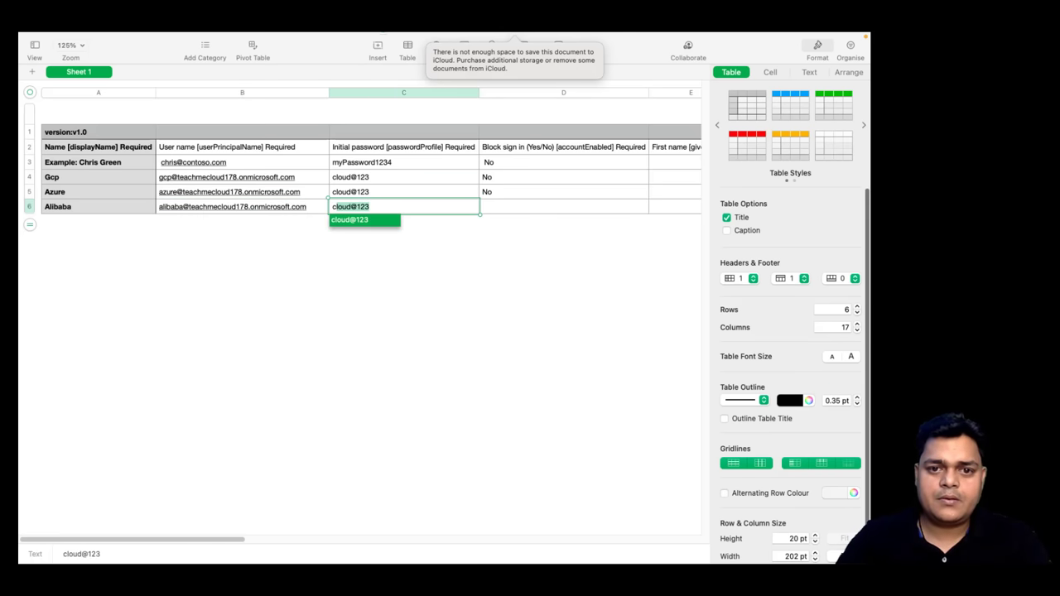
pyautogui.press('Return')
pyautogui.press('Tab')
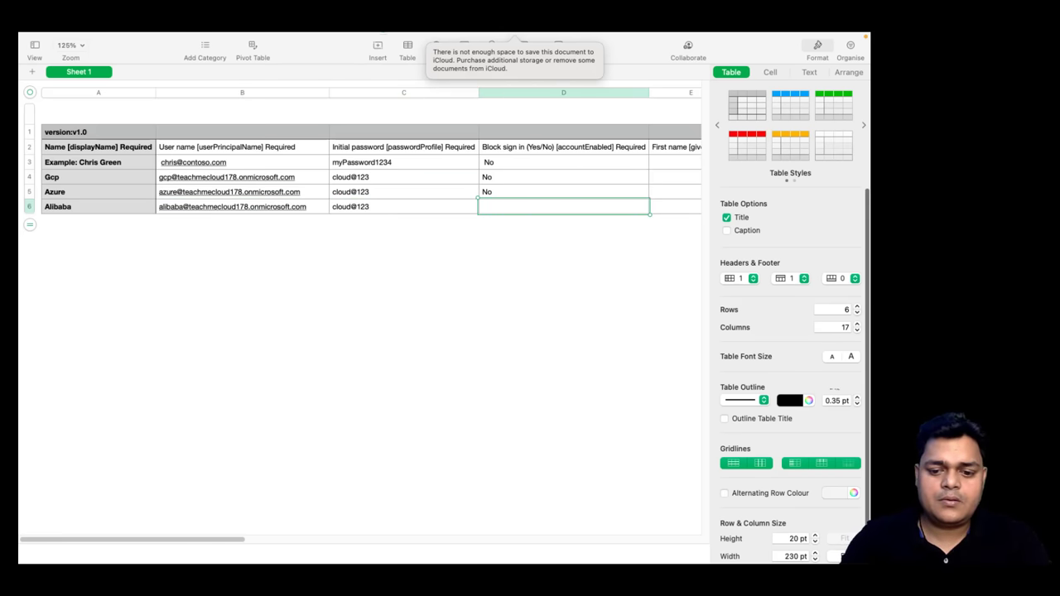
pyautogui.write('No')
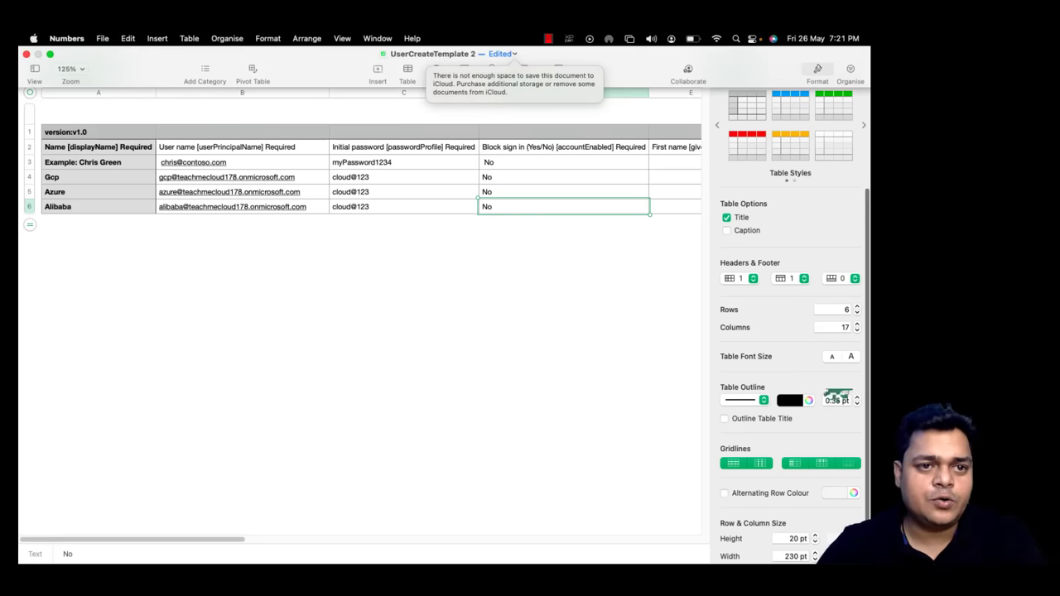
# Step: Export the Numbers sheet to CSV as bulkusers on the Desktop and return to the browser
pyautogui.click(101, 38)
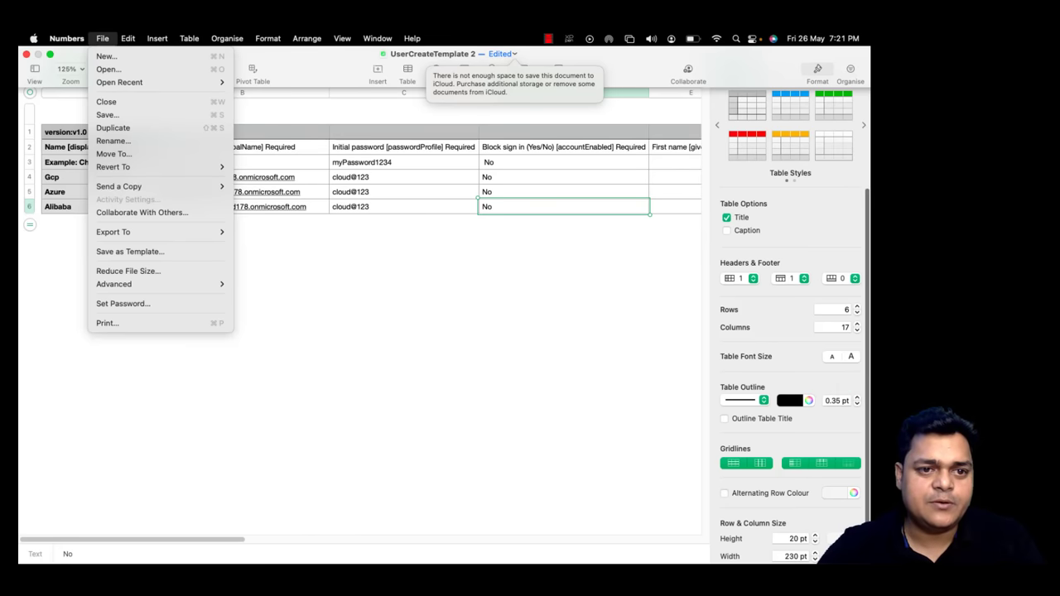
pyautogui.moveTo(157, 232)
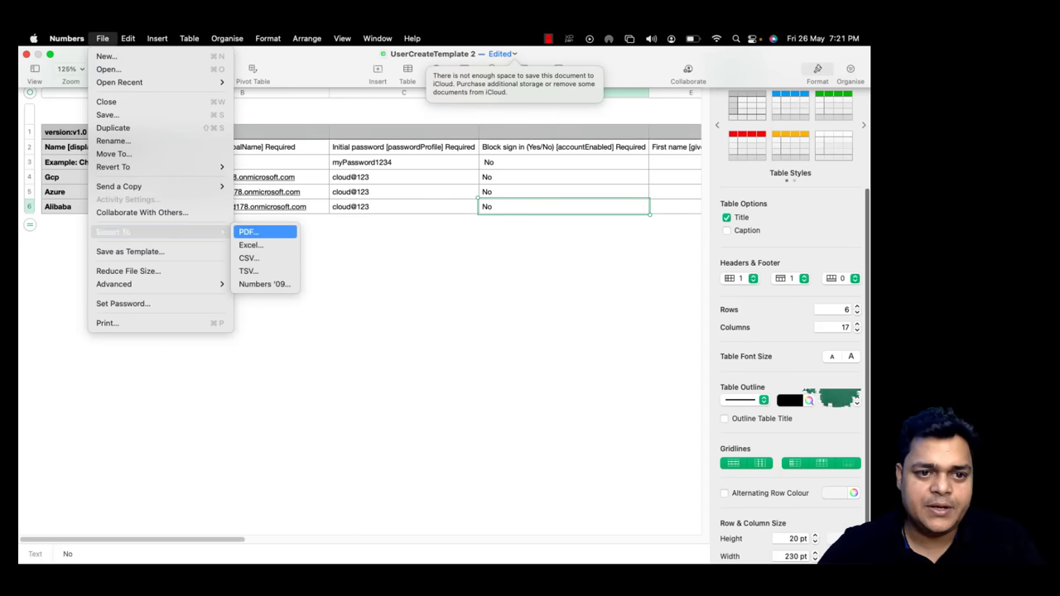
pyautogui.click(248, 257)
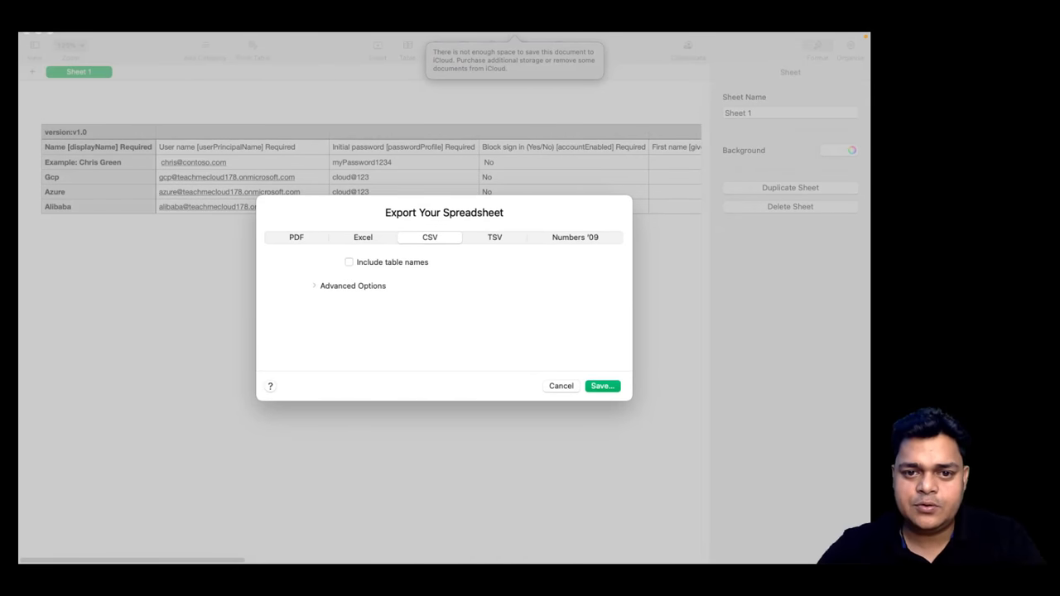
pyautogui.press('Return')
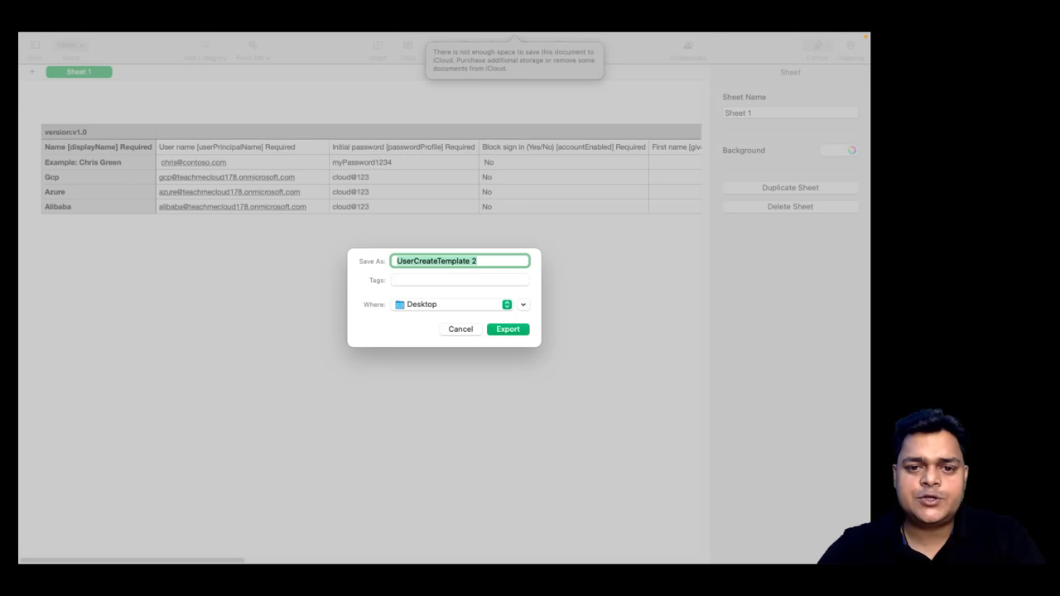
pyautogui.write('bulk')
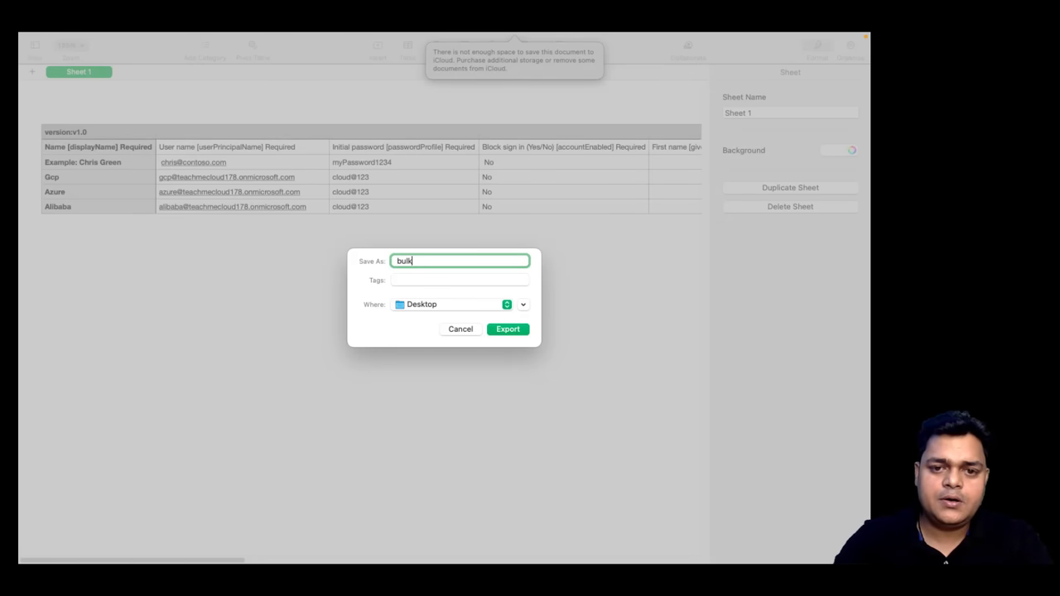
pyautogui.write('users')
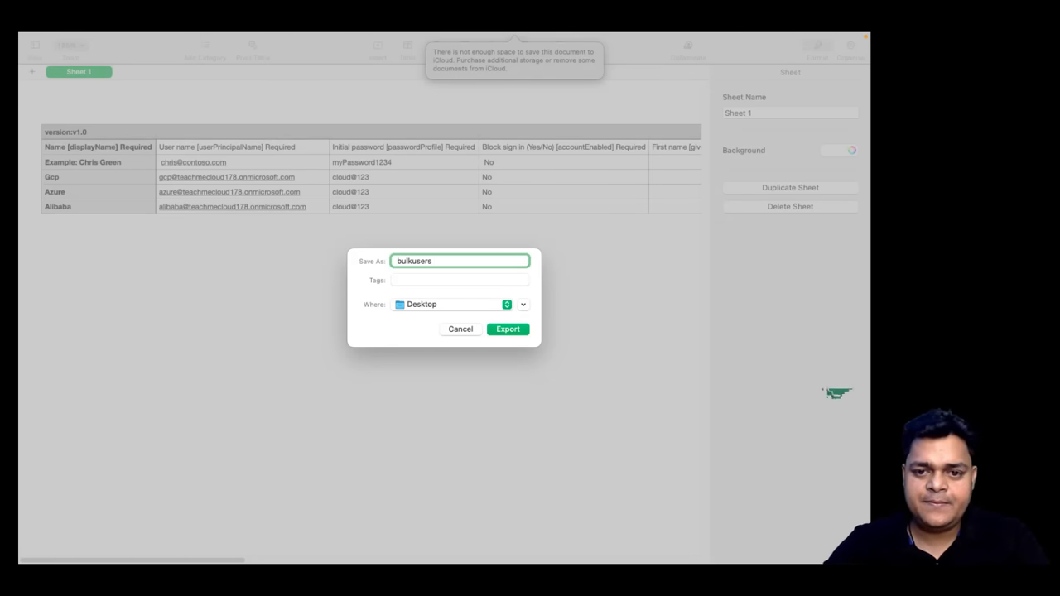
pyautogui.press('Return')
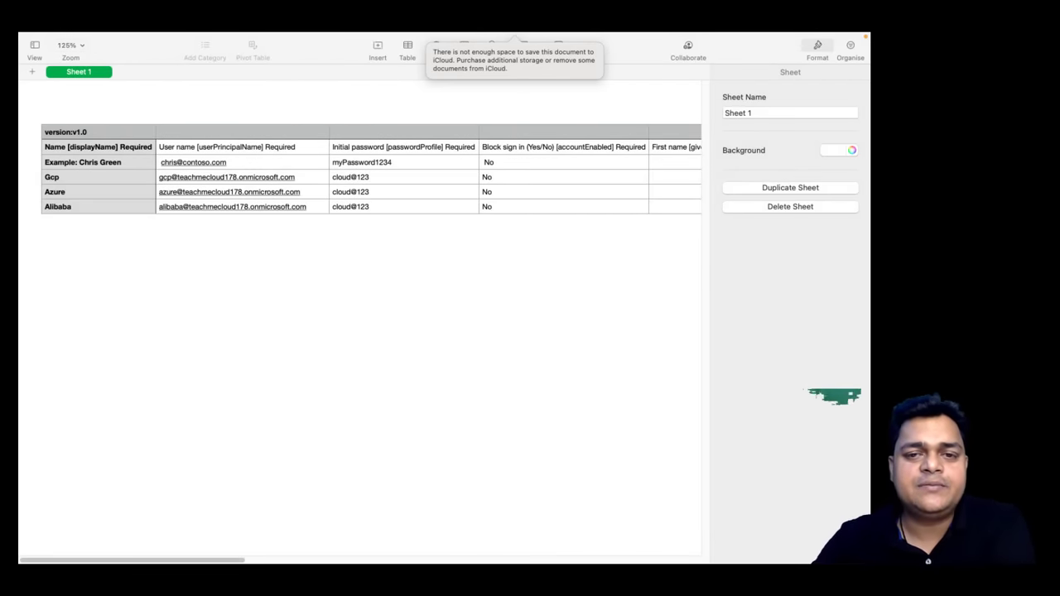
pyautogui.hotkey('ctrl', 'Right')
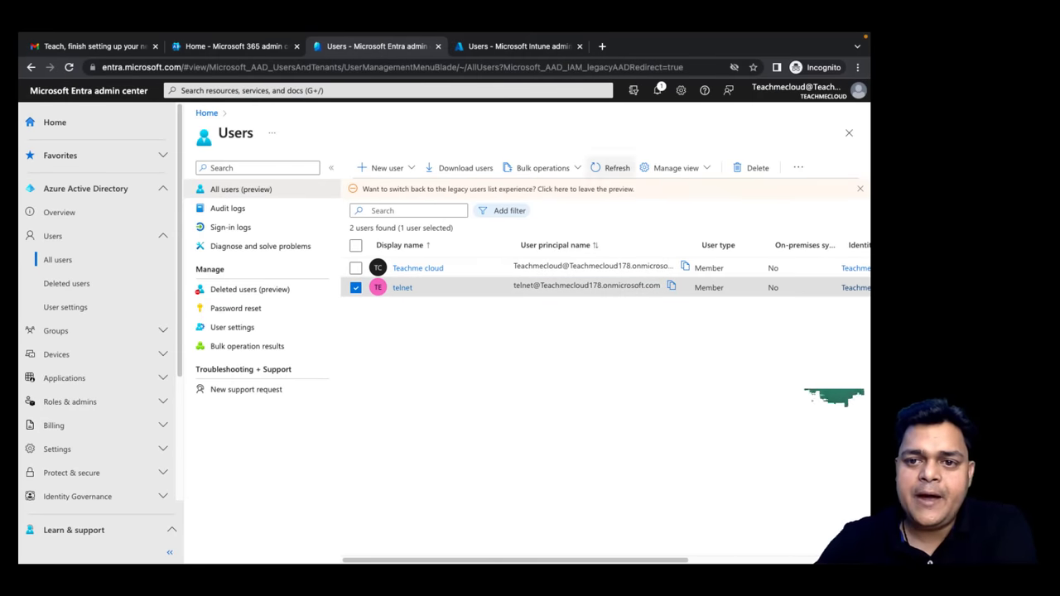
# Step: In Bulk create users, upload bulkusers.csv from the Desktop and submit it
pyautogui.click(542, 167)
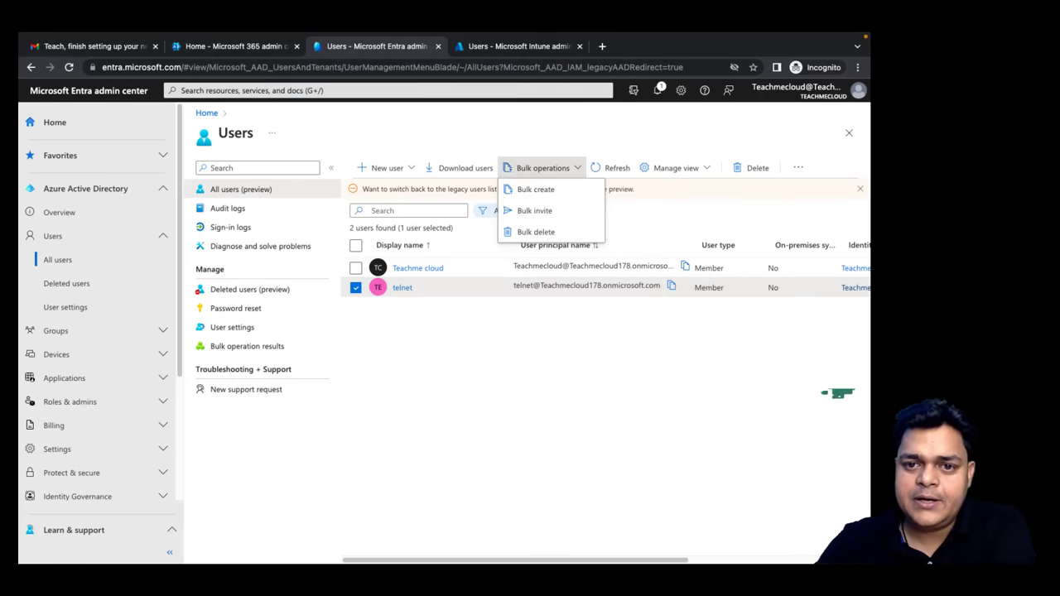
pyautogui.click(535, 189)
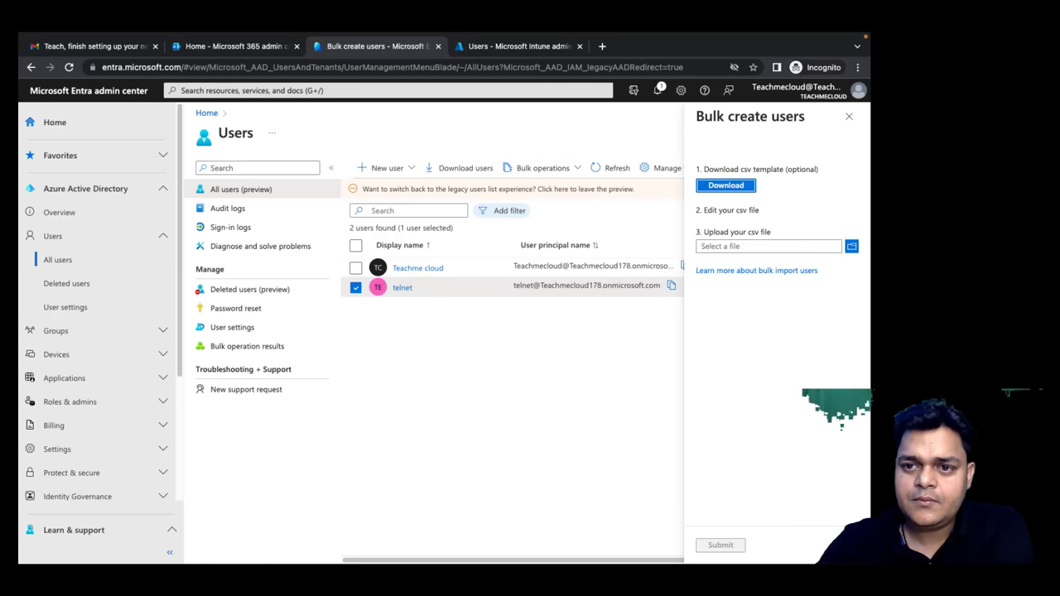
pyautogui.press('Tab')
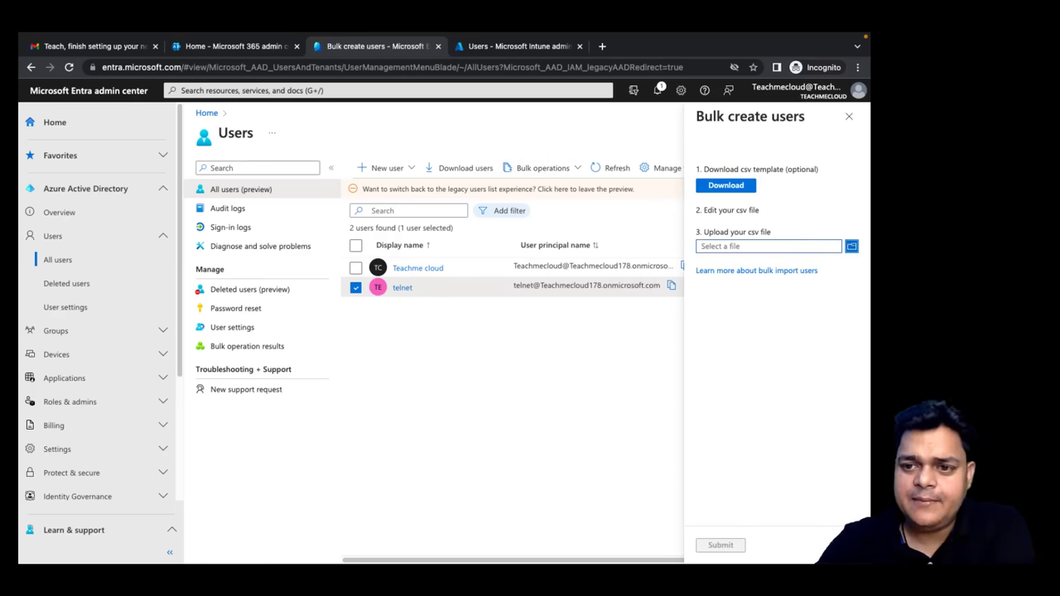
pyautogui.press('Return')
pyautogui.click(246, 226)
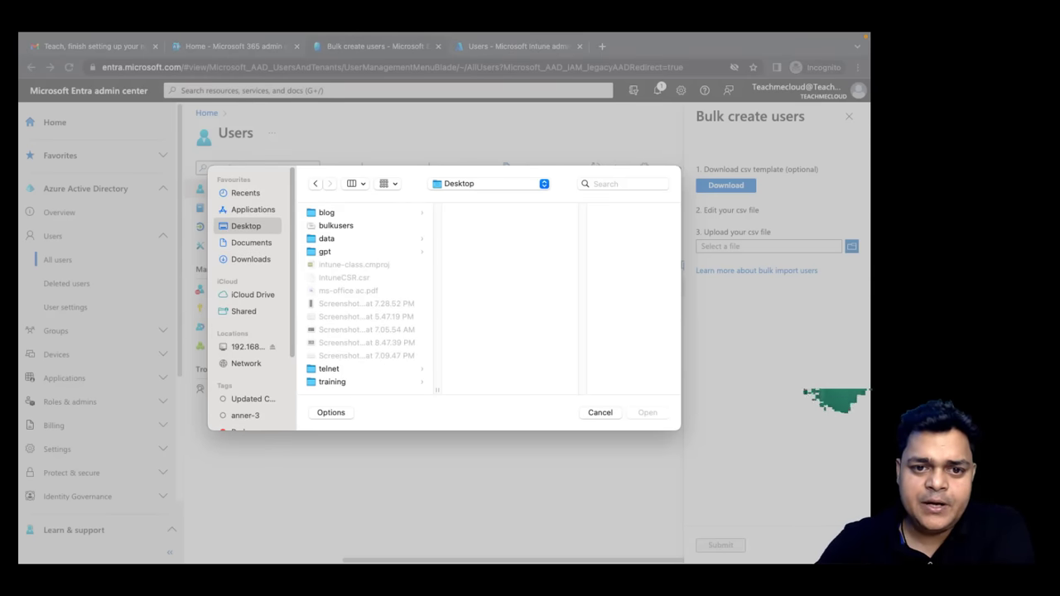
pyautogui.click(335, 226)
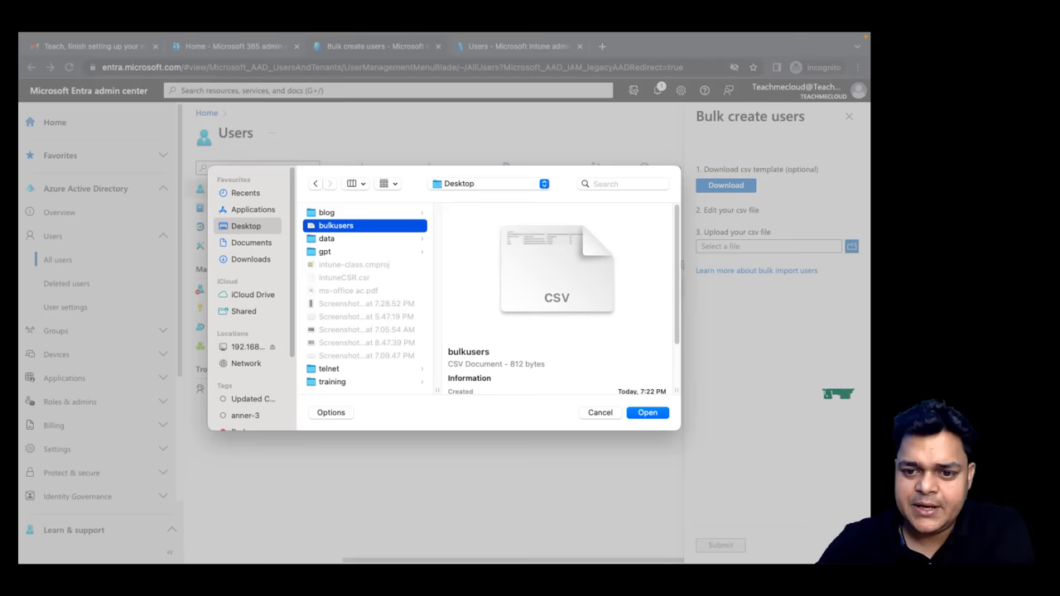
pyautogui.scroll(-3, 557, 298)
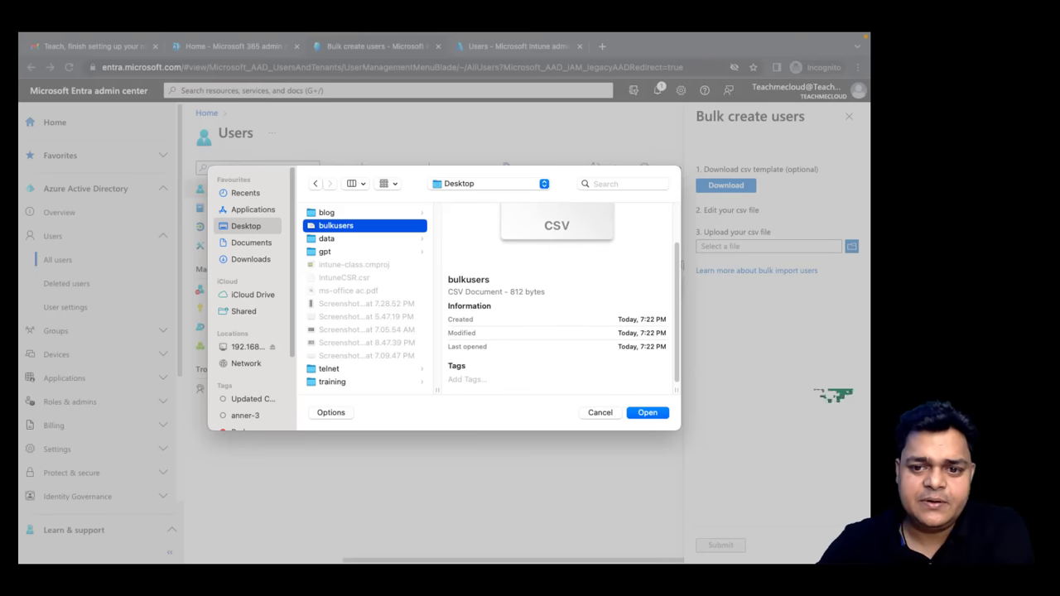
pyautogui.press('Return')
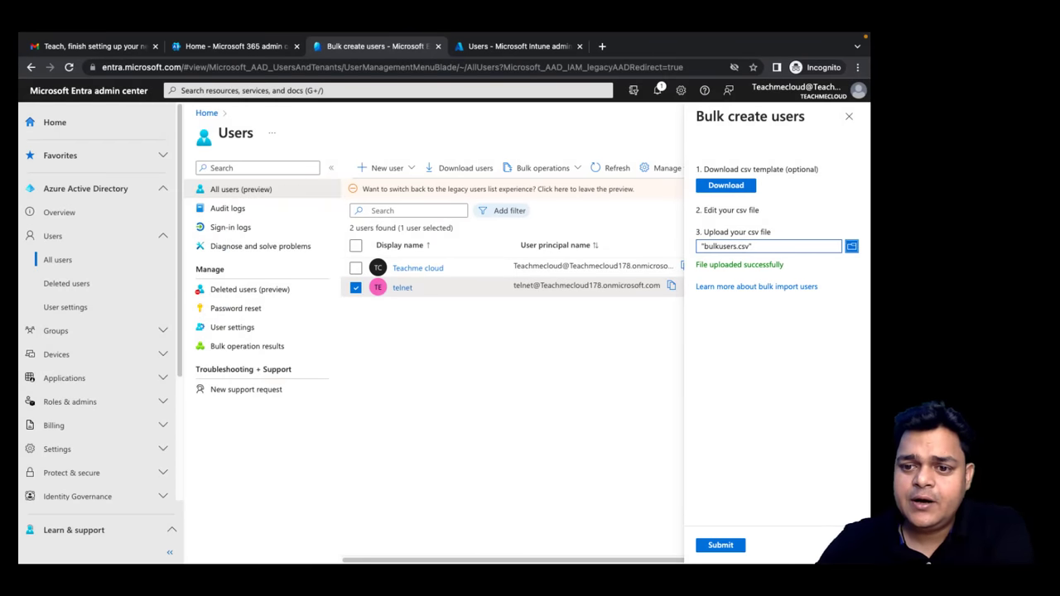
pyautogui.click(721, 545)
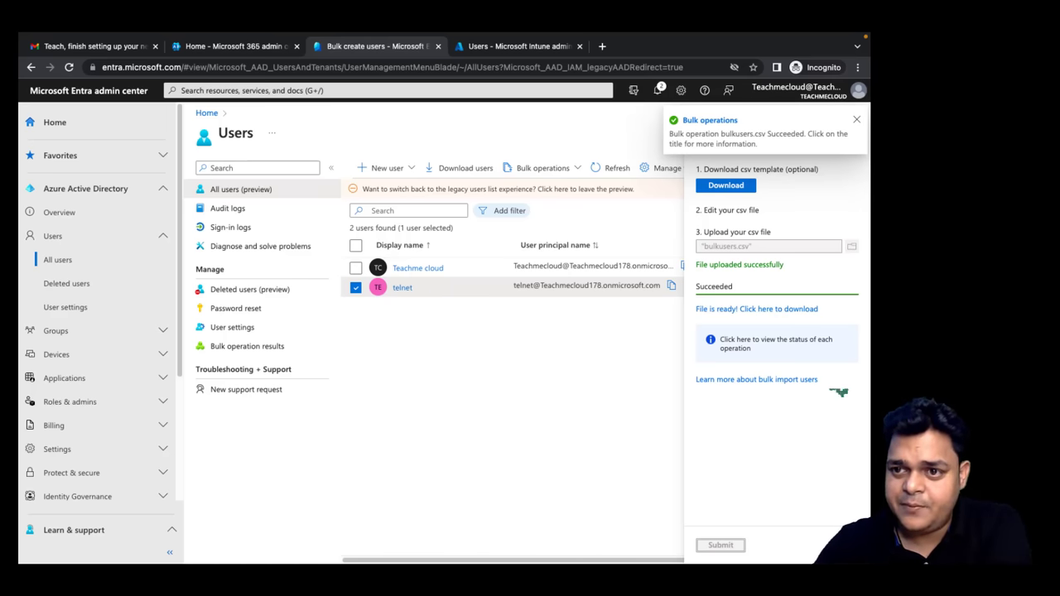
# Step: Close the Bulk create users pane once the operation reports Succeeded
pyautogui.press('Escape')
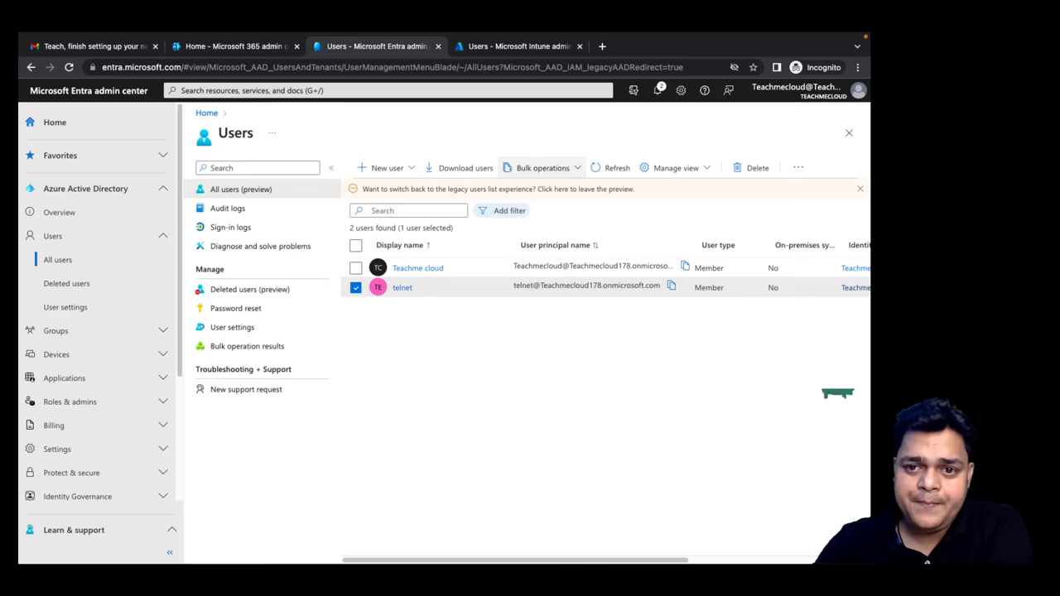
# Step: Refresh All users to show Alibaba, Azure and Gcp, then switch to the desktop Space
pyautogui.press('Tab')
pyautogui.press('Return')
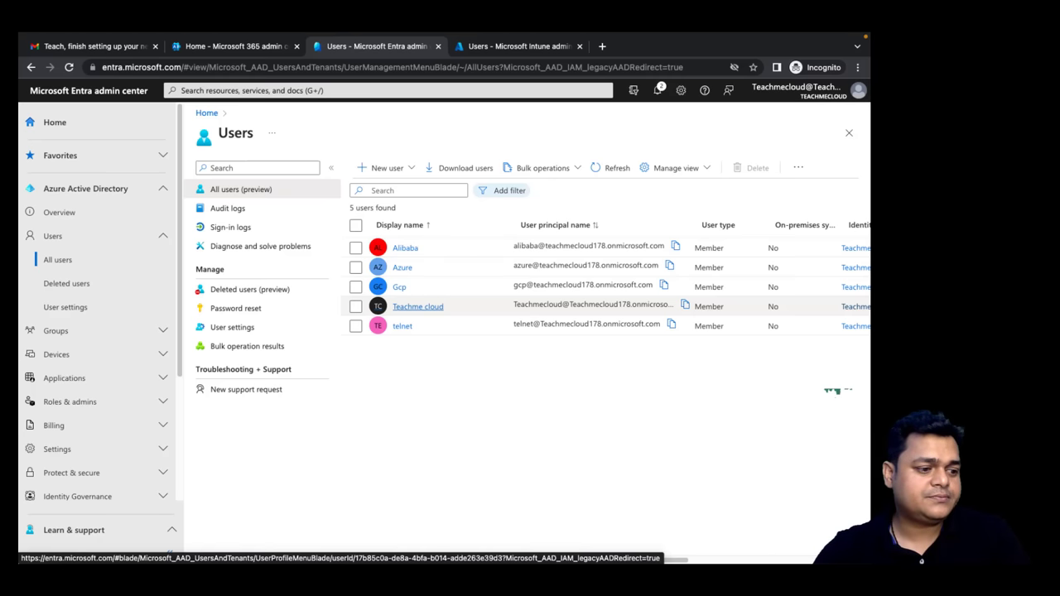
pyautogui.hotkey('ctrl', 'Left')
pyautogui.hotkey('ctrl', 'Left')
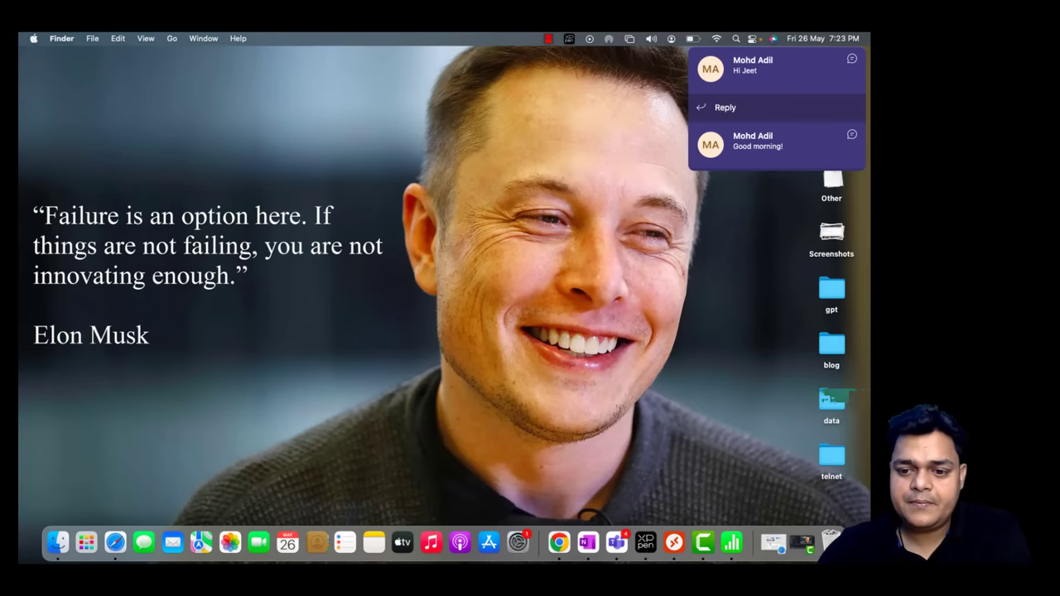
# Step: Pause the Camtasia recording from its Dock menu and switch back to the Entra Users page
pyautogui.rightClick(703, 542)
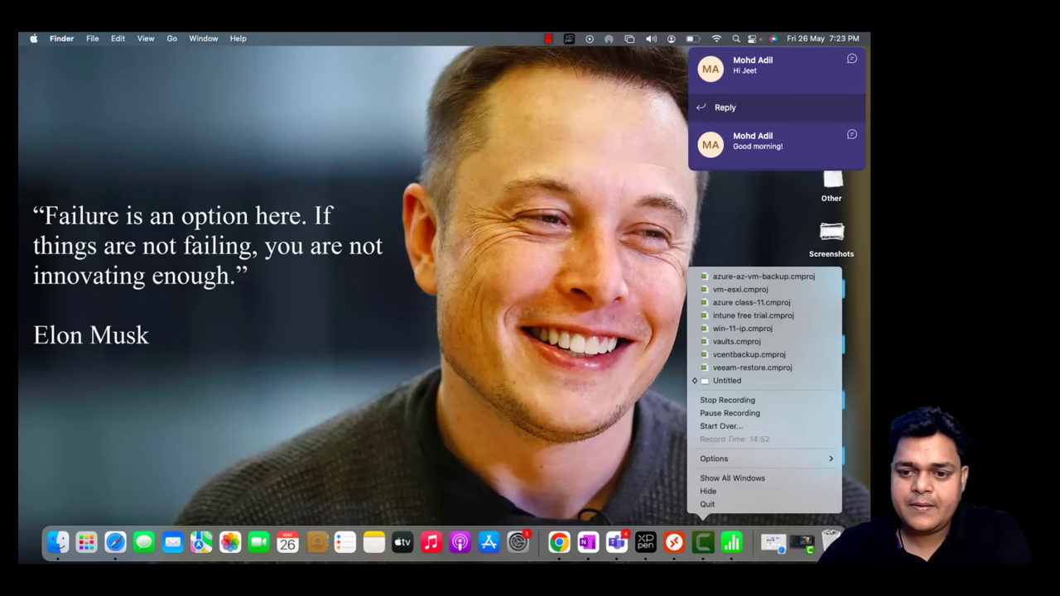
pyautogui.click(730, 412)
pyautogui.hotkey('ctrl', 'Right')
pyautogui.hotkey('ctrl', 'Right')
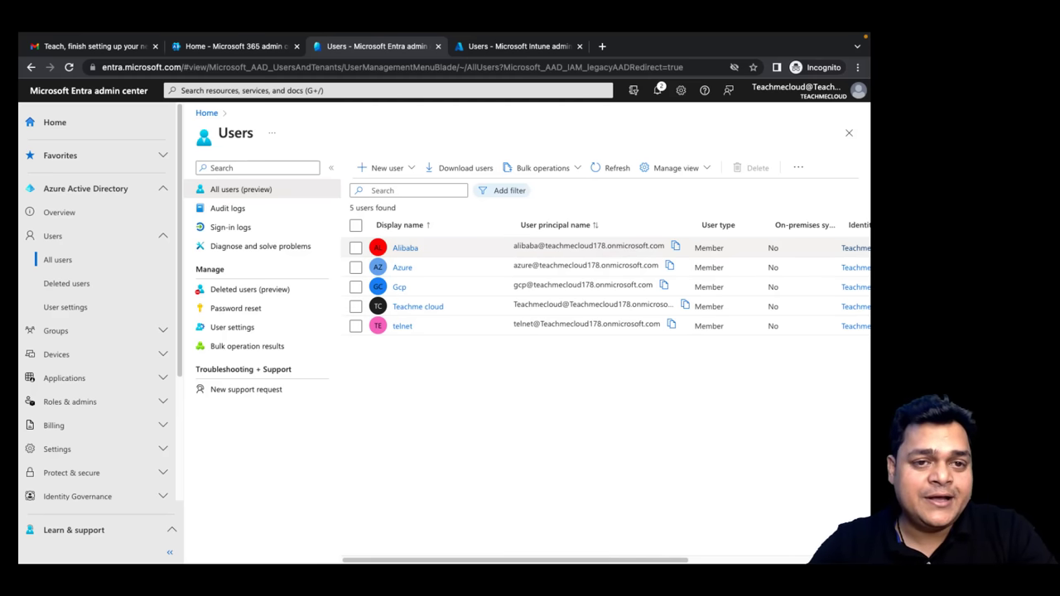
# Step: Close the UserCreateTemplate 2 spreadsheet, keeping it saved, and leave Numbers for OneNote
pyautogui.hscroll(5, 605, 286)
pyautogui.hotkey('ctrl', 'Left')
pyautogui.hotkey('ctrl', 'Left')
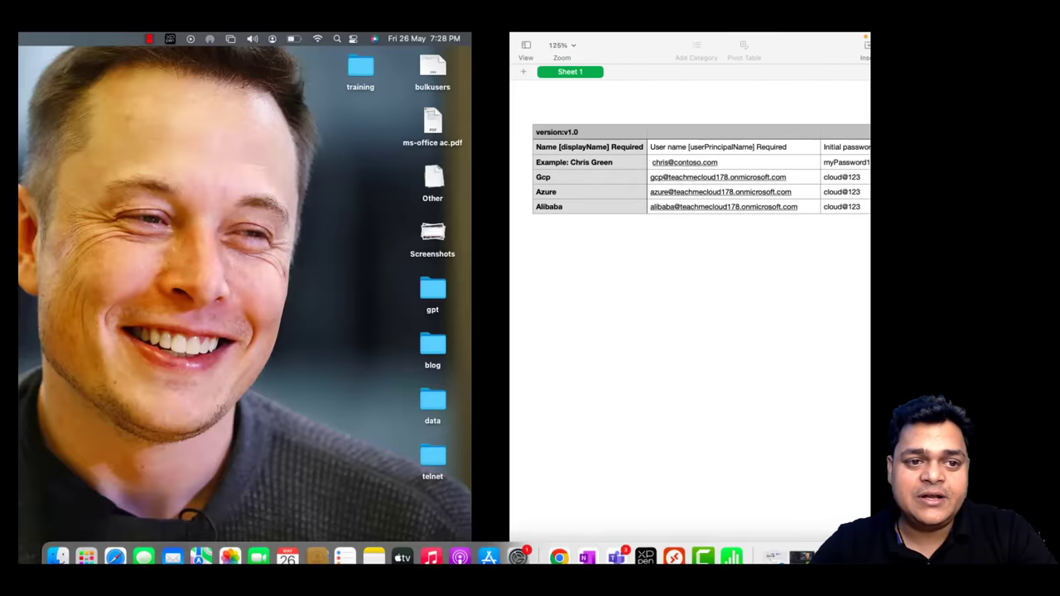
pyautogui.hotkey('ctrl', 'Right')
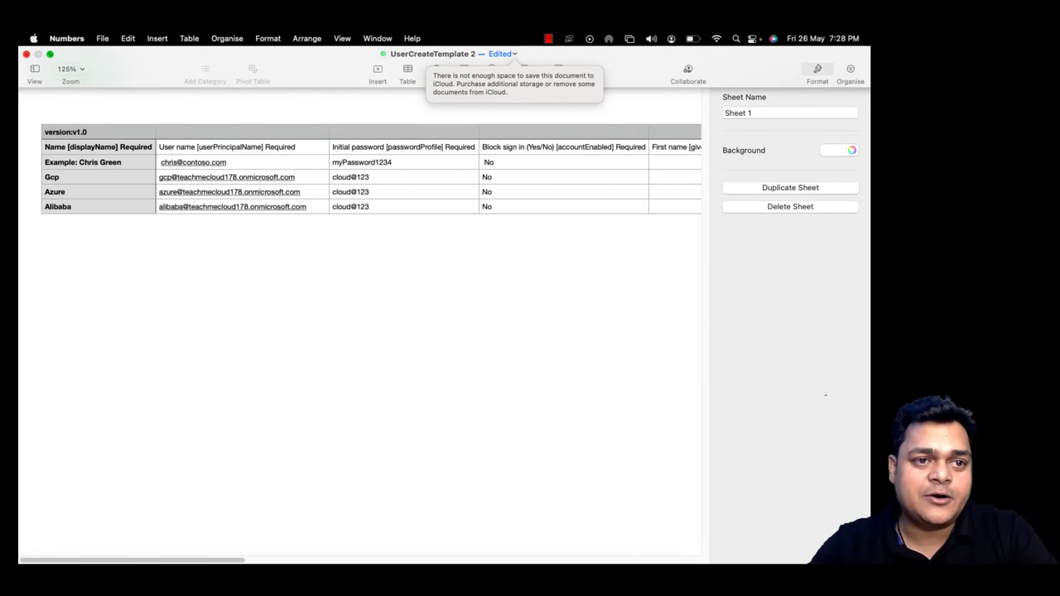
pyautogui.press('super+w')
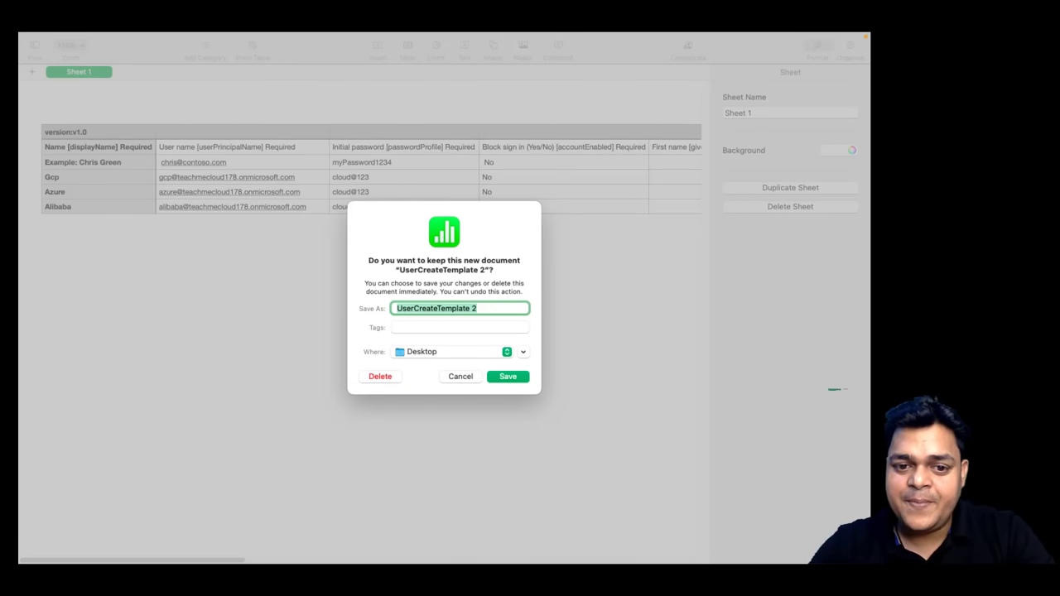
pyautogui.press('Return')
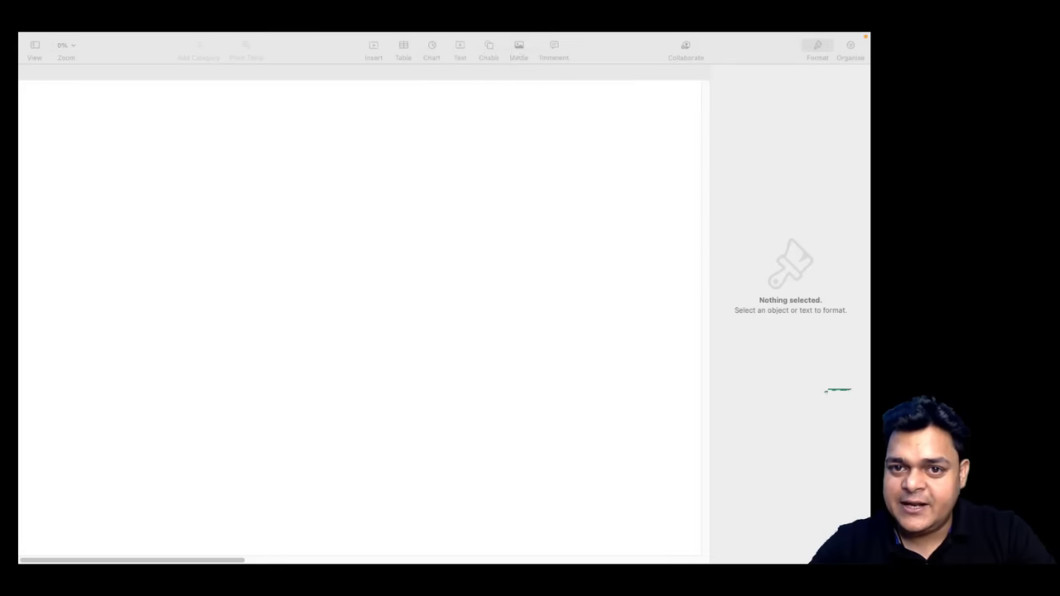
pyautogui.hotkey('ctrl', 'Right')
pyautogui.hotkey('ctrl', 'Right')
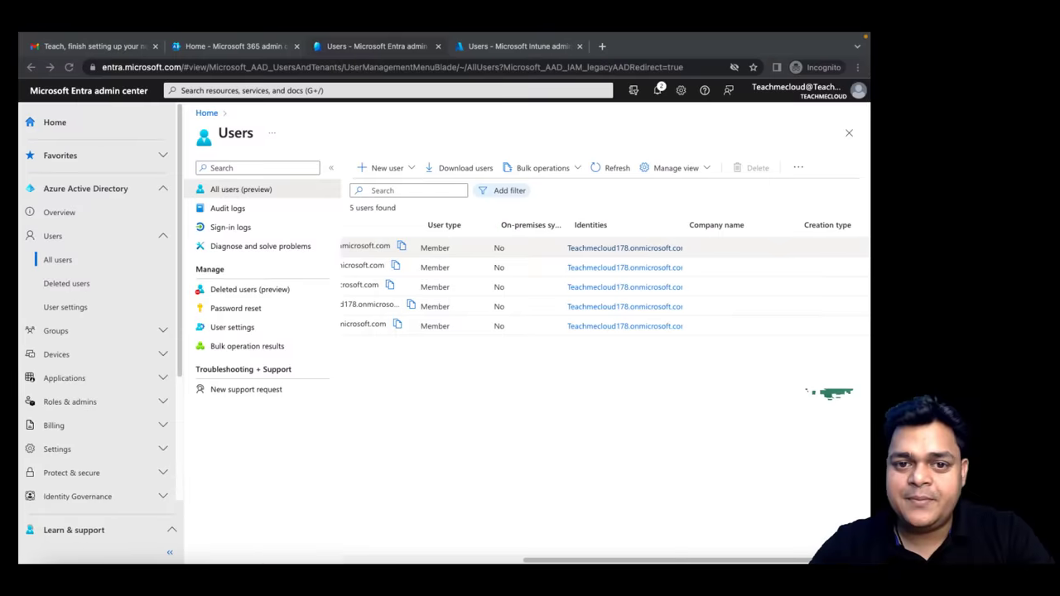
pyautogui.scroll(-5, 143, 455)
# Step: Handwrite 'MFA' in green ink below the diagram and draw a box around it
pyautogui.scroll(5, 143, 454)
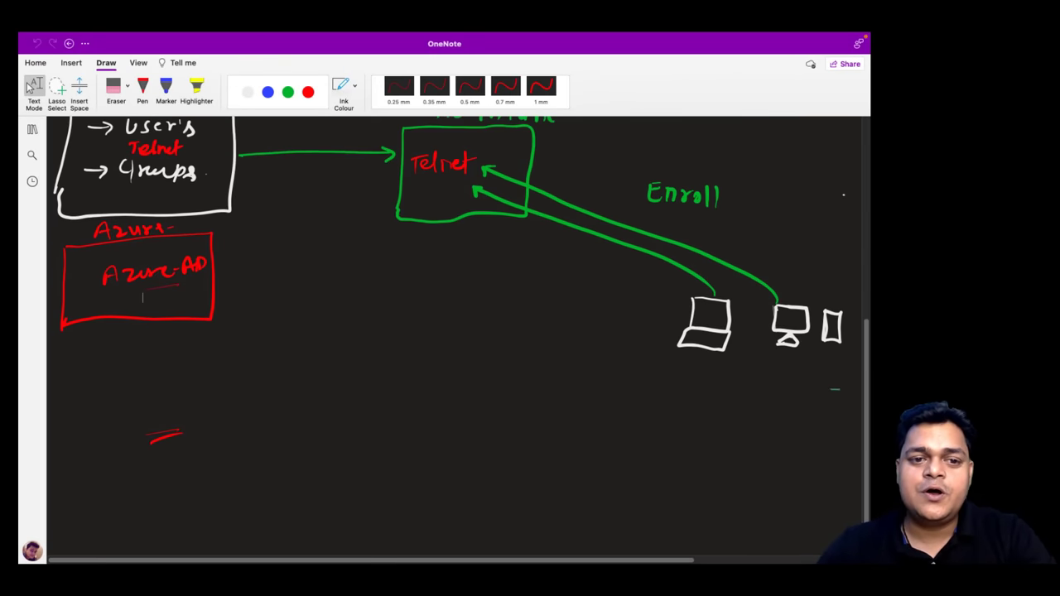
pyautogui.hotkey('ctrl', 'Left')
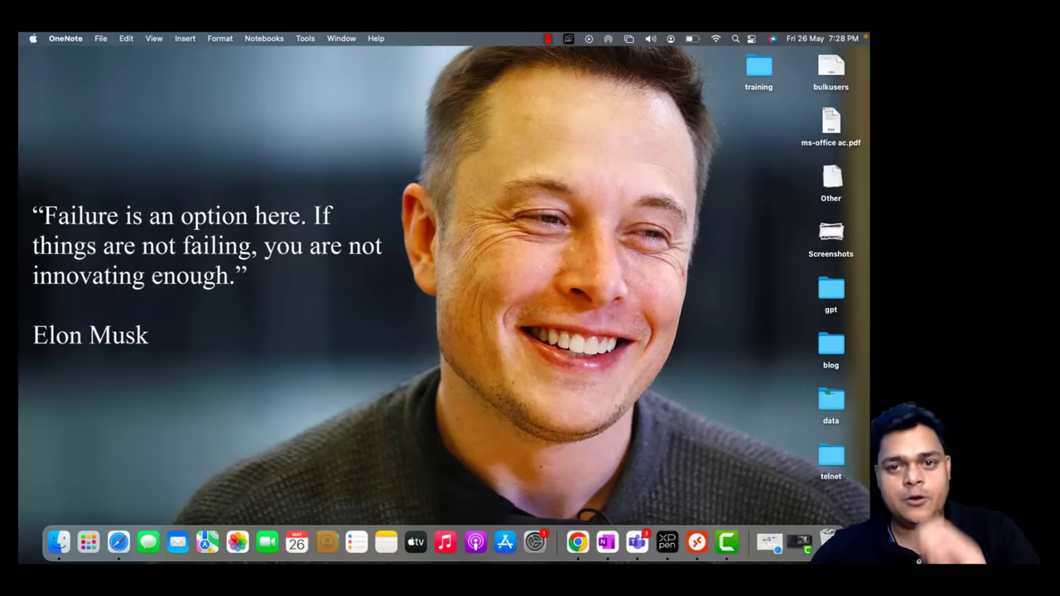
pyautogui.click(607, 540)
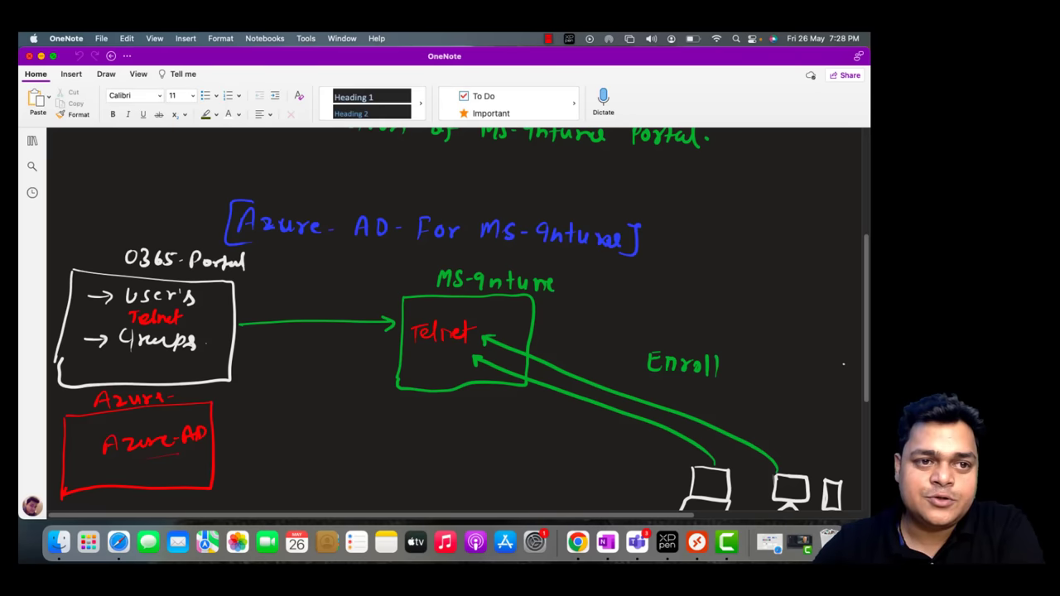
pyautogui.scroll(-5, 461, 313)
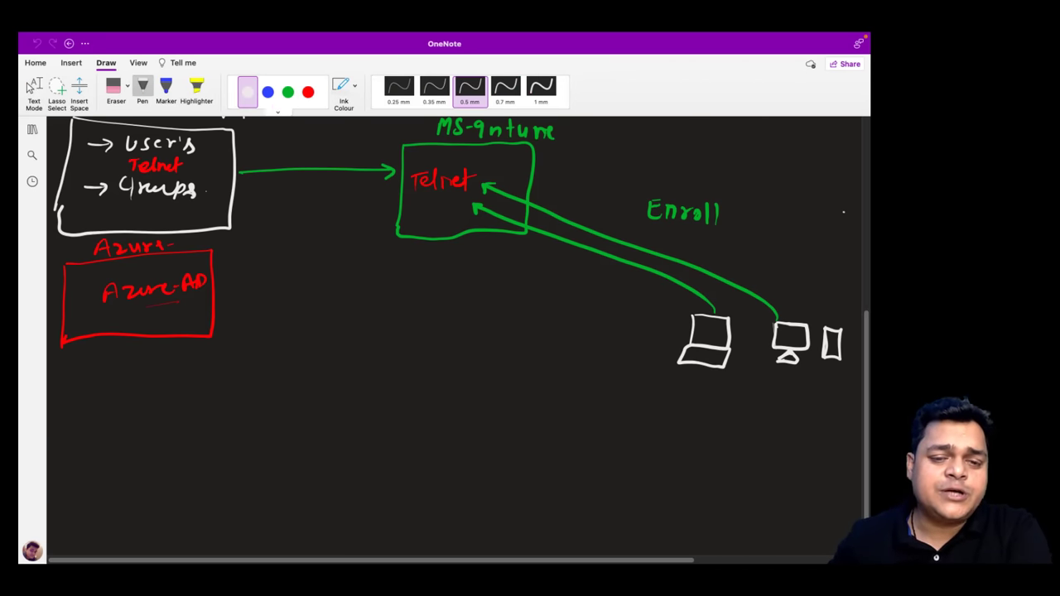
pyautogui.click(288, 91)
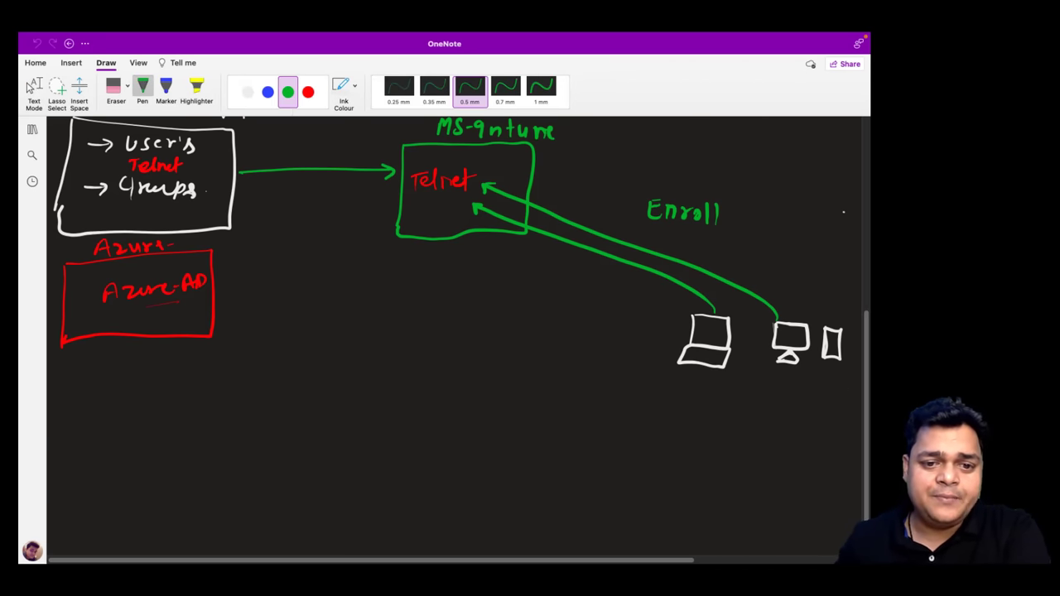
pyautogui.moveTo(300, 401)
pyautogui.mouseDown()
pyautogui.moveTo(320, 421)
pyautogui.moveTo(362, 399)
pyautogui.moveTo(370, 420)
pyautogui.mouseUp()
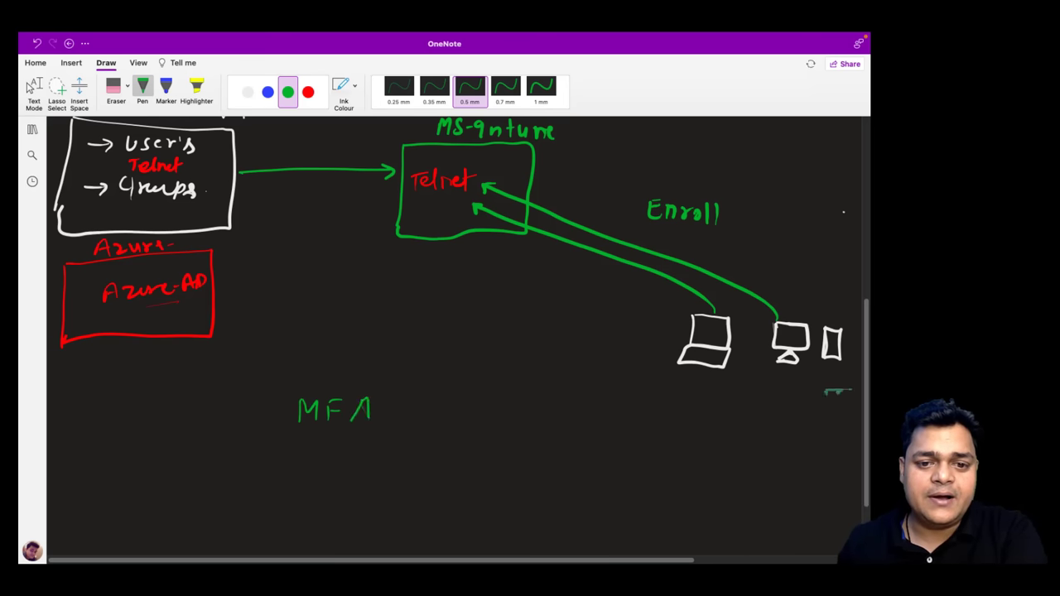
pyautogui.moveTo(286, 392)
pyautogui.mouseDown()
pyautogui.moveTo(283, 427)
pyautogui.moveTo(389, 396)
pyautogui.moveTo(386, 431)
pyautogui.moveTo(320, 434)
pyautogui.moveTo(278, 421)
pyautogui.moveTo(292, 386)
pyautogui.mouseUp()
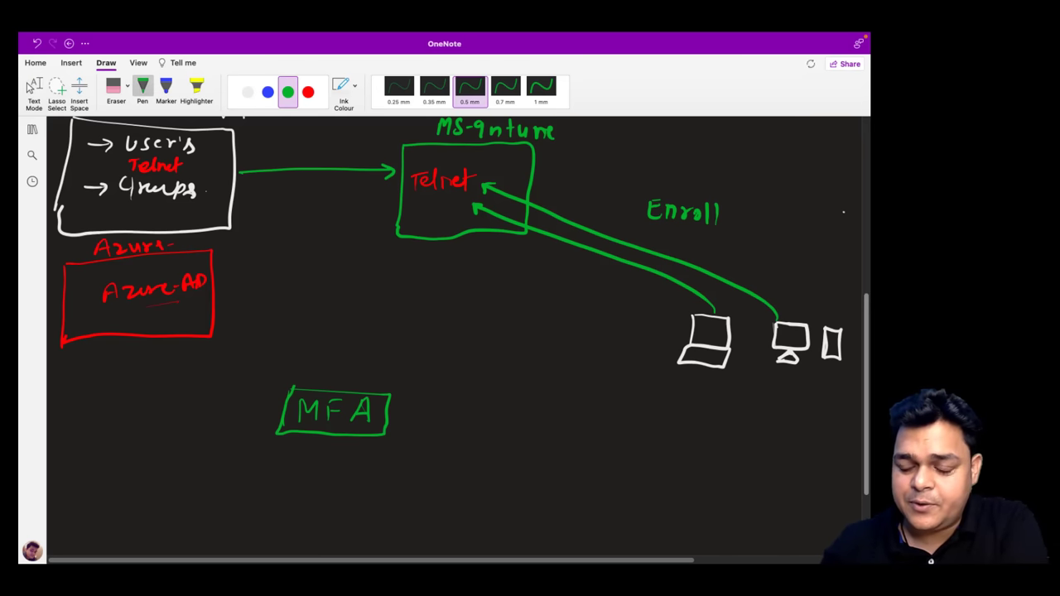
pyautogui.scroll(-5, 456, 331)
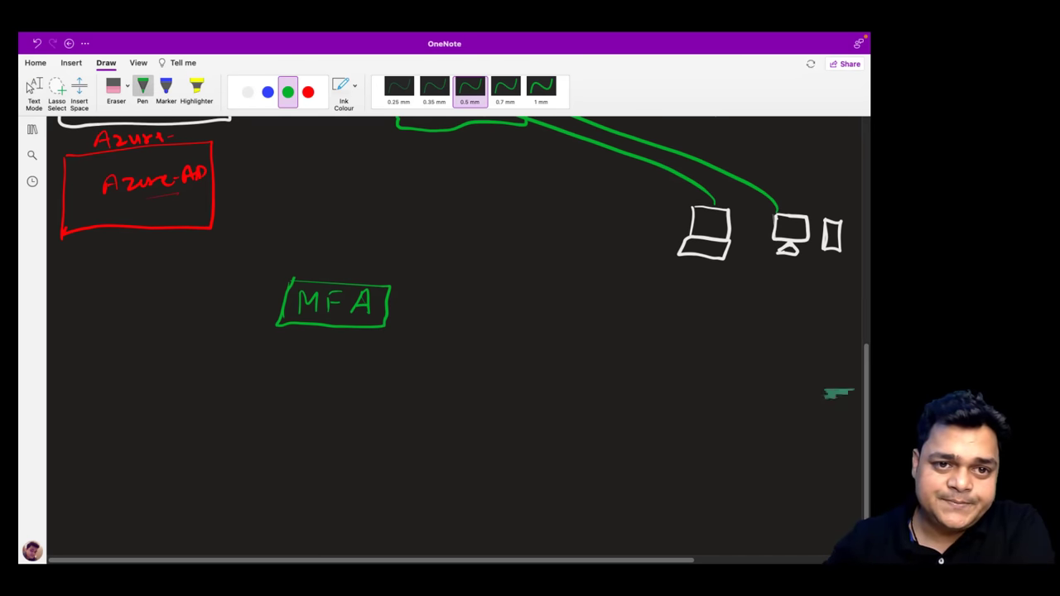
# Step: In white ink, draw an arrow after the MFA box and write '2nd layer of security'
pyautogui.click(247, 91)
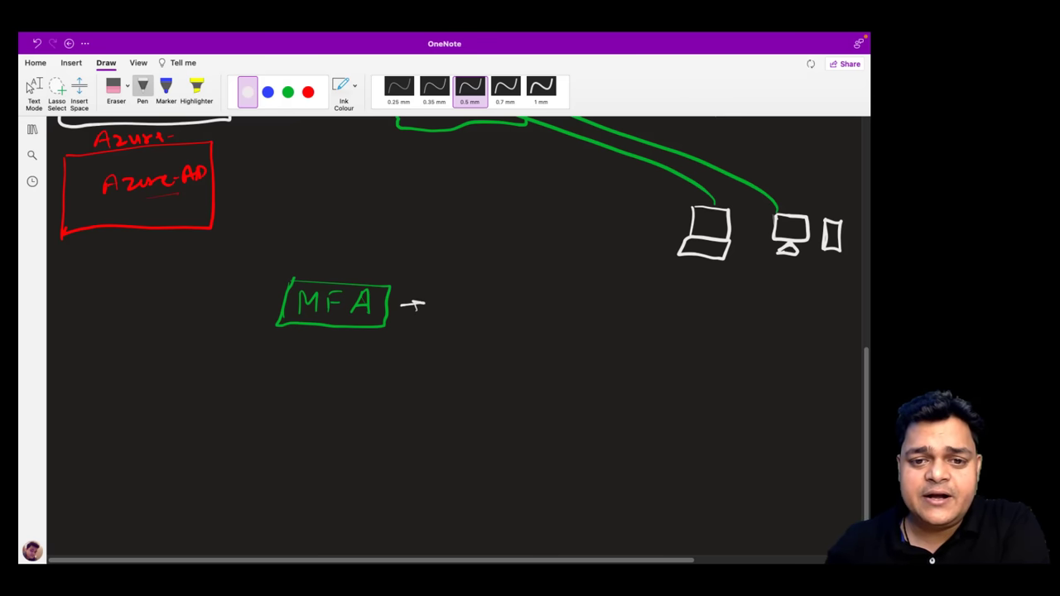
pyautogui.moveTo(451, 300); pyautogui.dragTo(477, 315)
pyautogui.moveTo(522, 288)
pyautogui.mouseDown()
pyautogui.moveTo(522, 315)
pyautogui.moveTo(580, 307)
pyautogui.moveTo(608, 323)
pyautogui.moveTo(677, 321)
pyautogui.moveTo(689, 310)
pyautogui.moveTo(705, 326)
pyautogui.mouseUp()
pyautogui.moveTo(699, 315); pyautogui.dragTo(717, 320)
pyautogui.moveTo(726, 307); pyautogui.dragTo(723, 334)
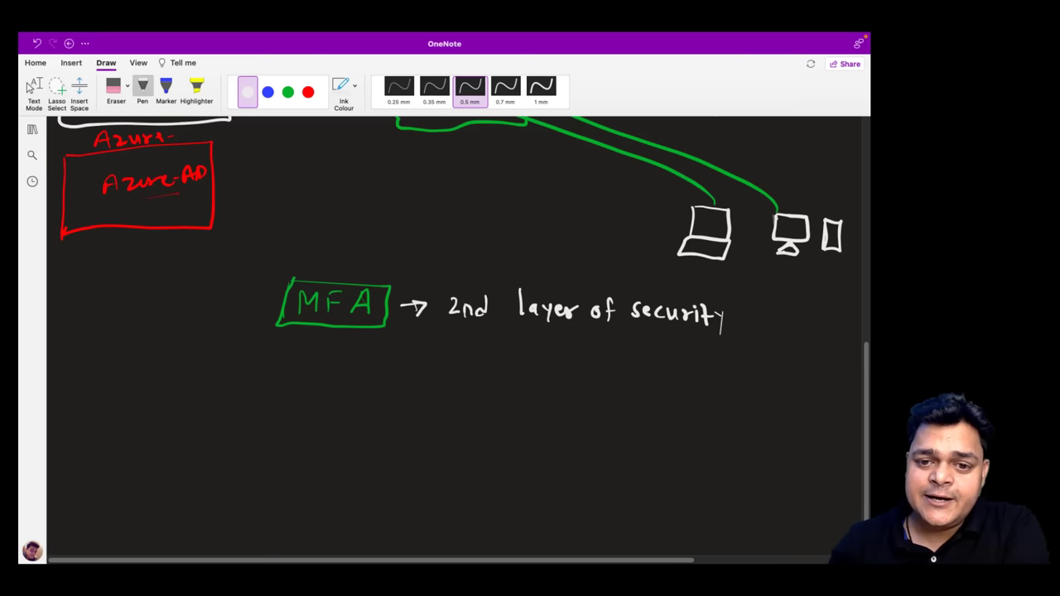
# Step: Write 'Mobile – OTP' and 'Ms- Auth App.' below, grouped by a brace
pyautogui.moveTo(501, 378)
pyautogui.mouseDown()
pyautogui.moveTo(503, 362)
pyautogui.moveTo(519, 378)
pyautogui.mouseUp()
pyautogui.moveTo(527, 369)
pyautogui.mouseDown()
pyautogui.moveTo(560, 380)
pyautogui.moveTo(620, 370)
pyautogui.moveTo(635, 383)
pyautogui.moveTo(640, 369)
pyautogui.moveTo(652, 386)
pyautogui.mouseUp()
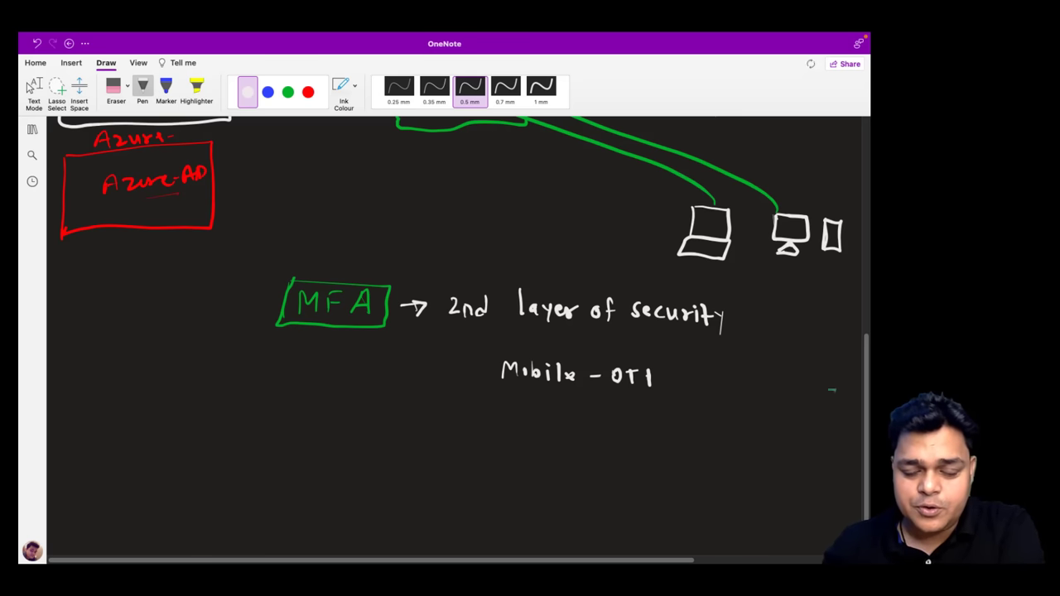
pyautogui.moveTo(652, 369); pyautogui.dragTo(654, 379)
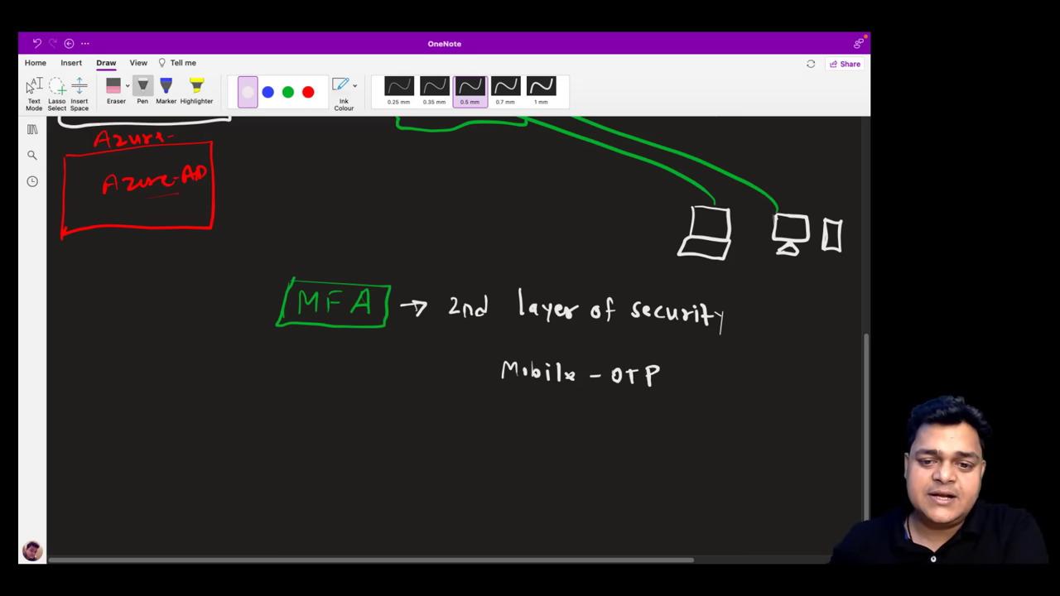
pyautogui.moveTo(511, 409)
pyautogui.mouseDown()
pyautogui.moveTo(511, 426)
pyautogui.moveTo(596, 424)
pyautogui.moveTo(619, 407)
pyautogui.moveTo(623, 427)
pyautogui.moveTo(631, 409)
pyautogui.moveTo(638, 427)
pyautogui.moveTo(702, 419)
pyautogui.mouseUp()
pyautogui.click(707, 421)
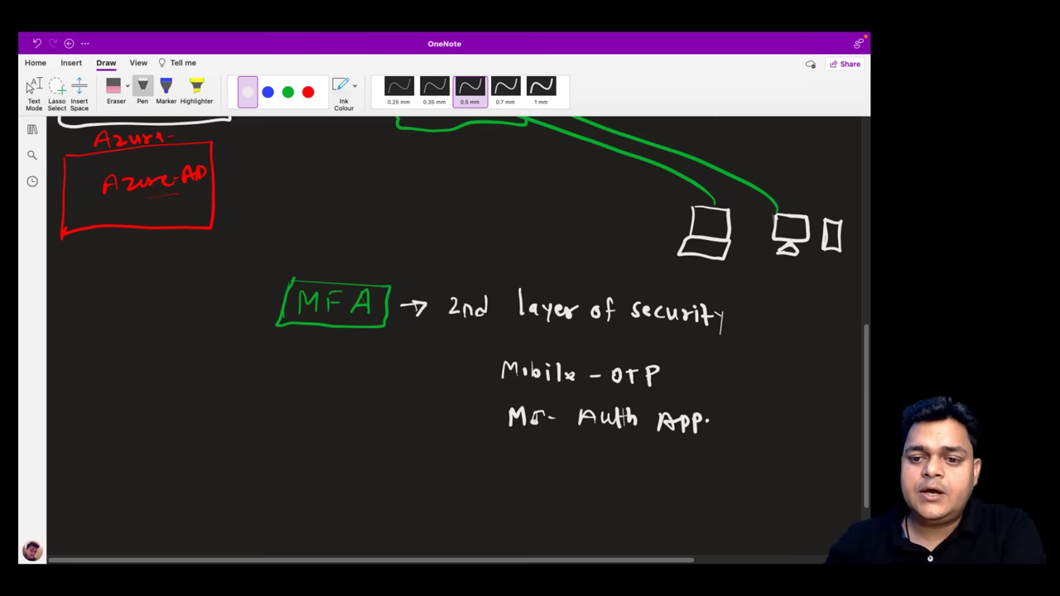
pyautogui.moveTo(694, 372)
pyautogui.mouseDown()
pyautogui.moveTo(722, 414)
pyautogui.moveTo(711, 433)
pyautogui.mouseUp()
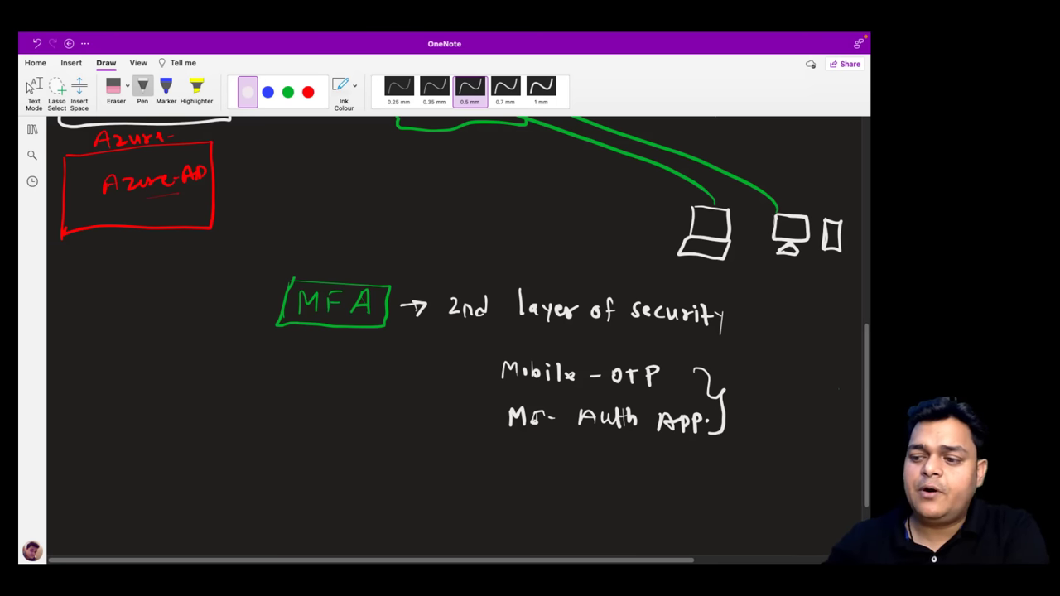
pyautogui.click(30, 87)
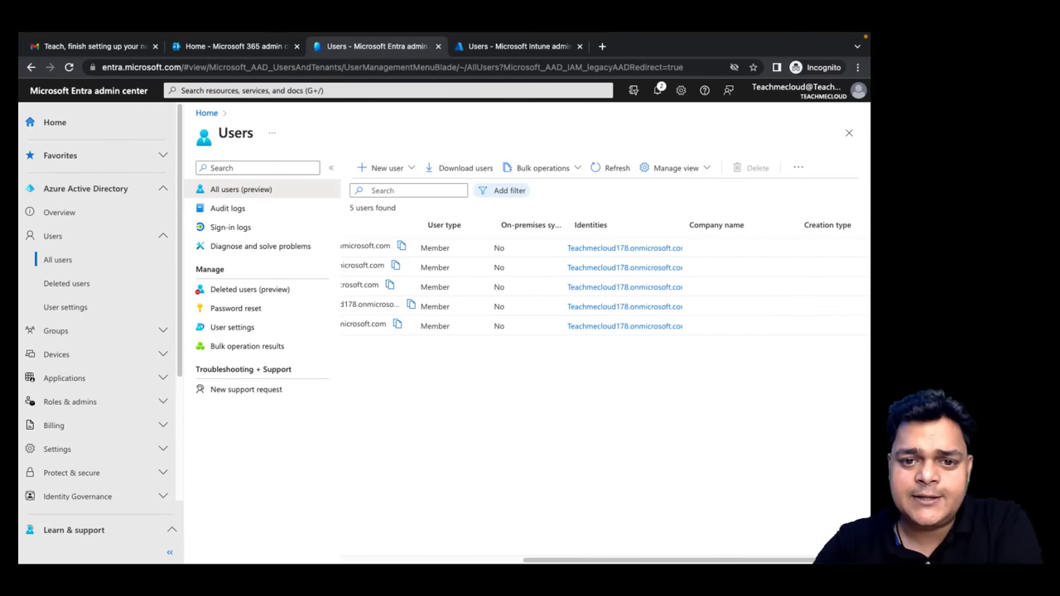
# Step: Select telnet, open portal.azure.com in full-screen Safari, and pick the telnet account to sign in
pyautogui.hscroll(-5, 605, 325)
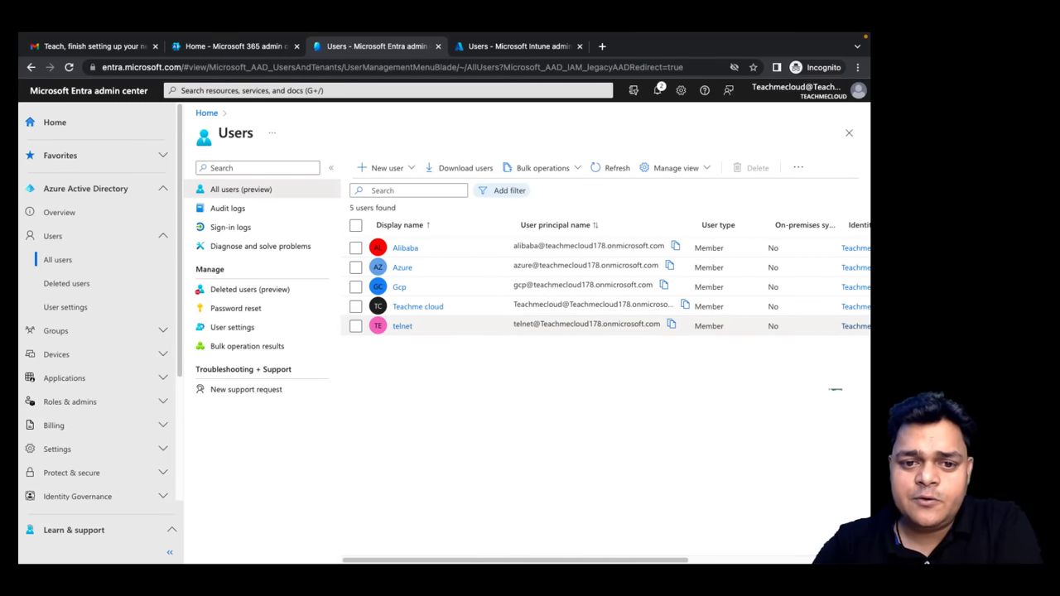
pyautogui.click(355, 326)
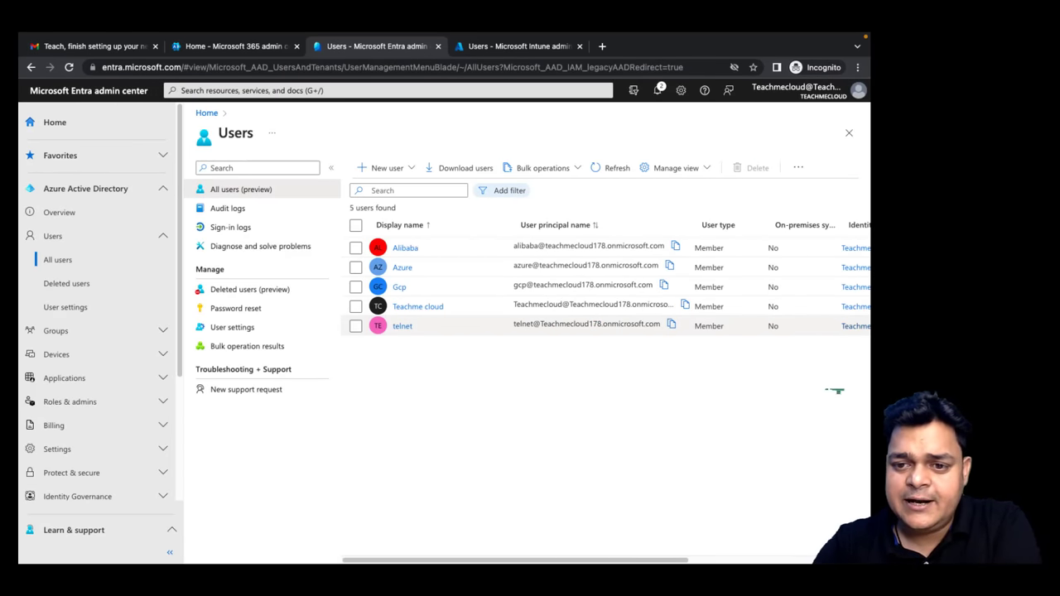
pyautogui.hotkey('ctrl', 'Left')
pyautogui.hotkey('ctrl', 'Left')
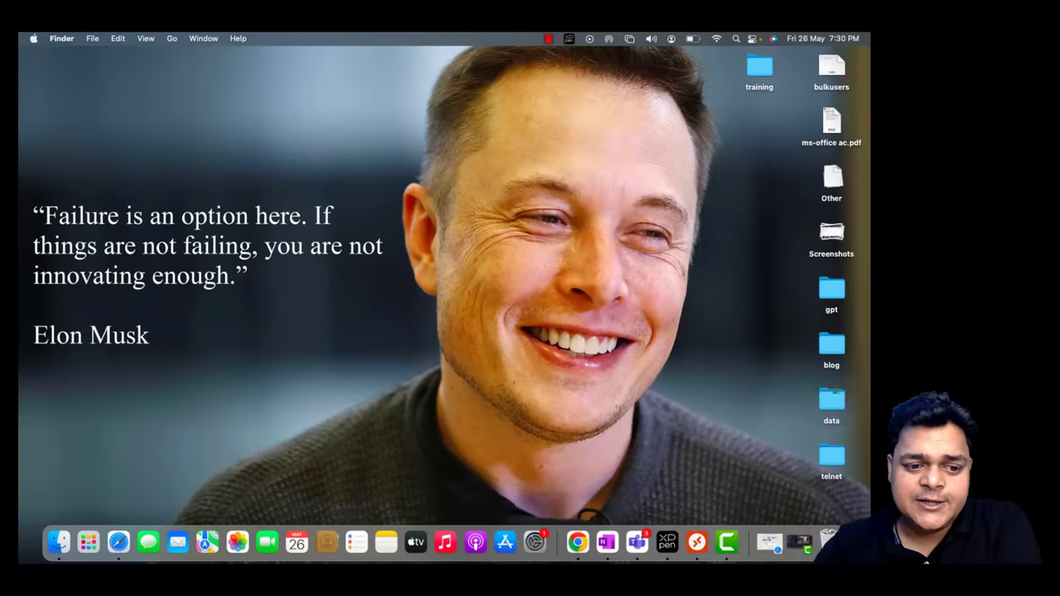
pyautogui.click(118, 542)
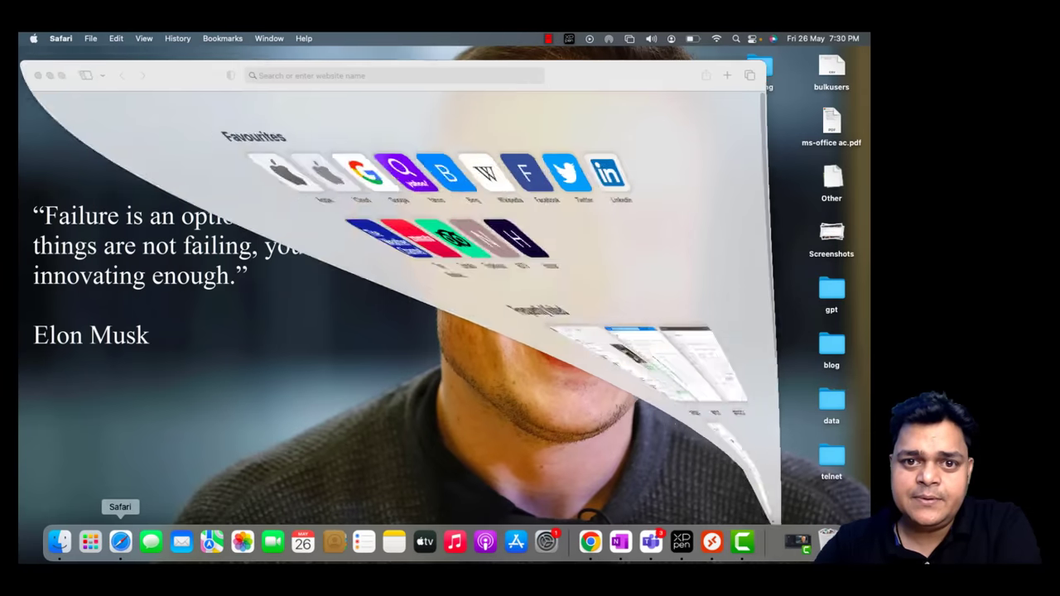
pyautogui.click(57, 67)
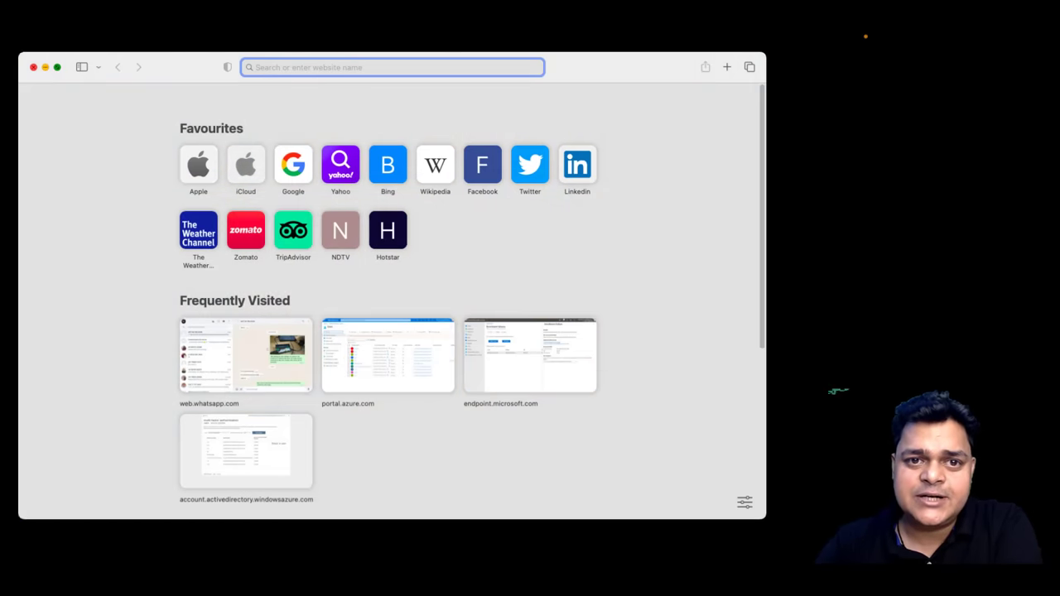
pyautogui.write('portal.azure.com — Microsoft Azure')
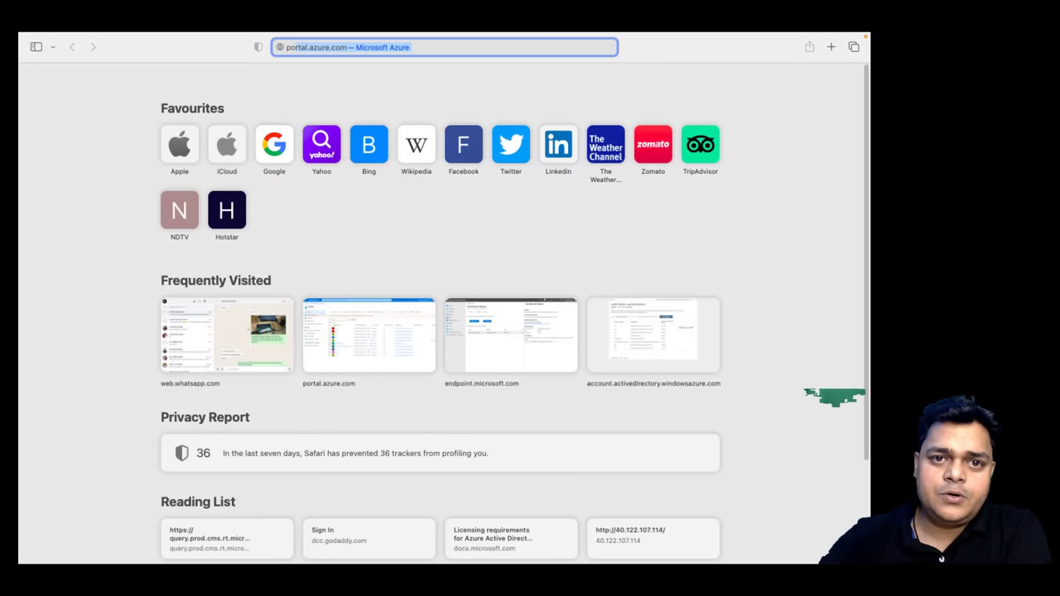
pyautogui.press('Return')
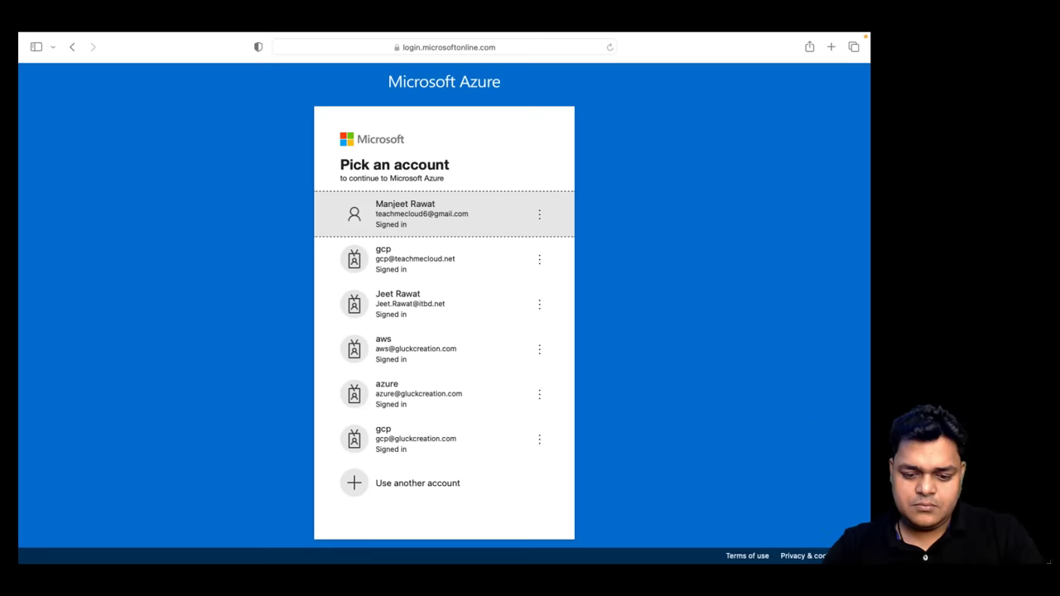
pyautogui.hotkey('ctrl', 'Left')
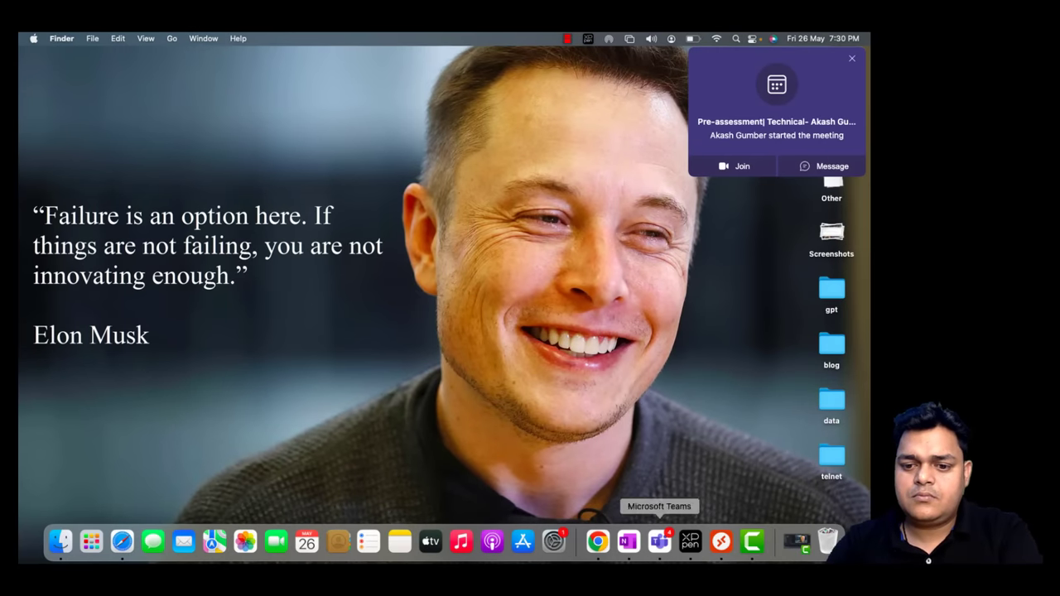
pyautogui.rightClick(753, 541)
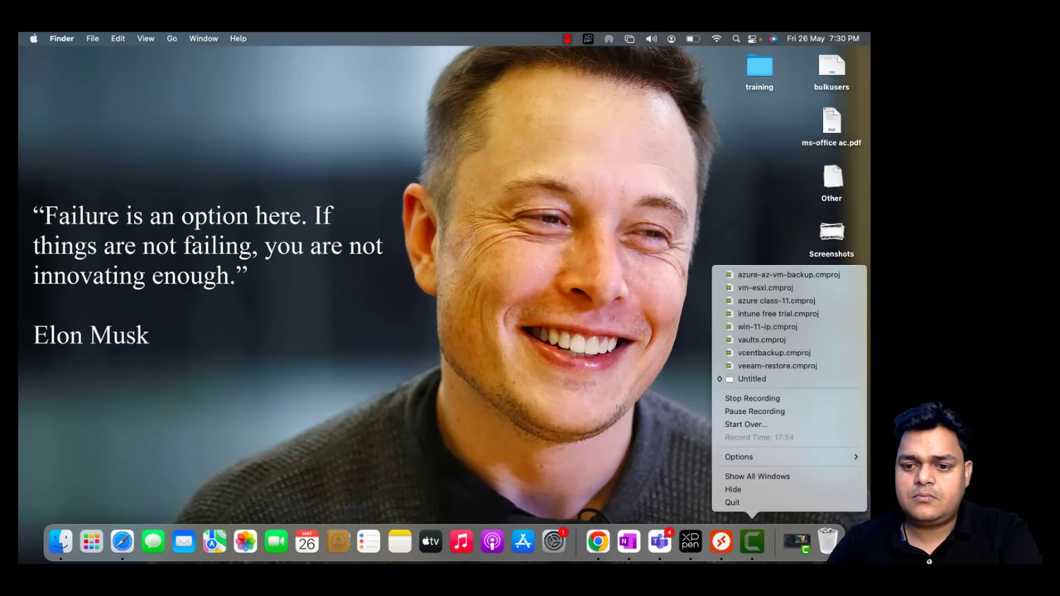
pyautogui.click(754, 411)
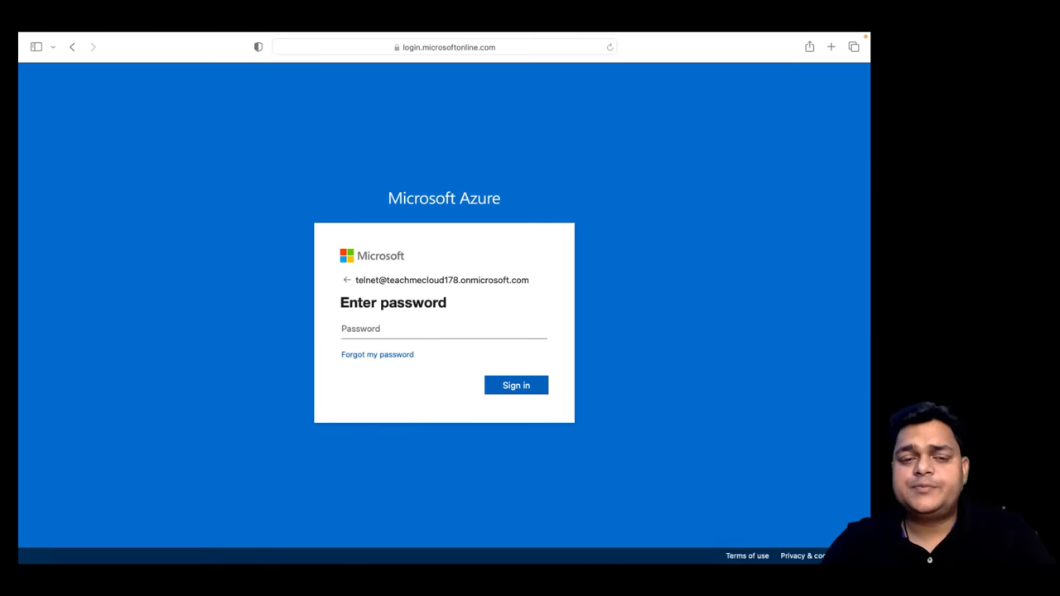
# Step: Sign in to the Azure portal as the test user with the temporary password
pyautogui.write('•••••••••')
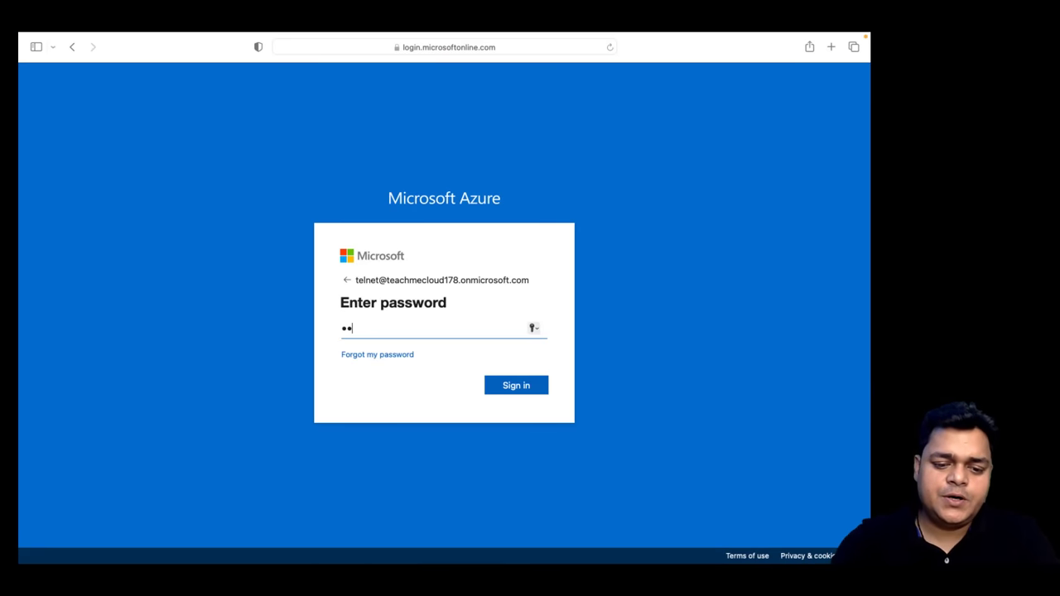
pyautogui.write('•')
pyautogui.press('Return')
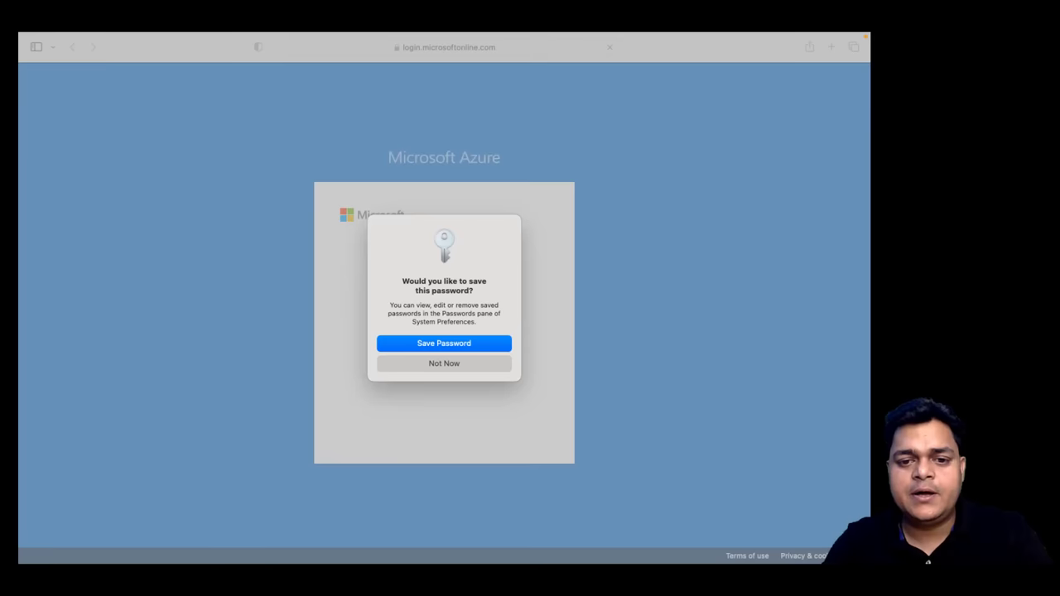
pyautogui.press('Return')
# Step: Replace the temporary password via Current, New and Confirm fields, then sign out of limited access
pyautogui.write('•')
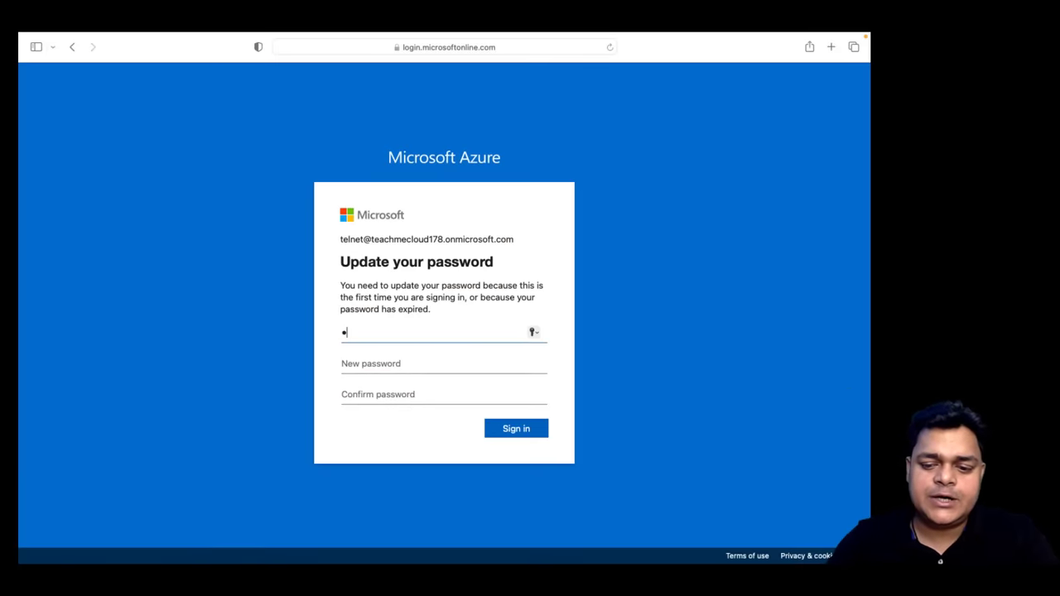
pyautogui.press('BackSpace')
pyautogui.write('•••••')
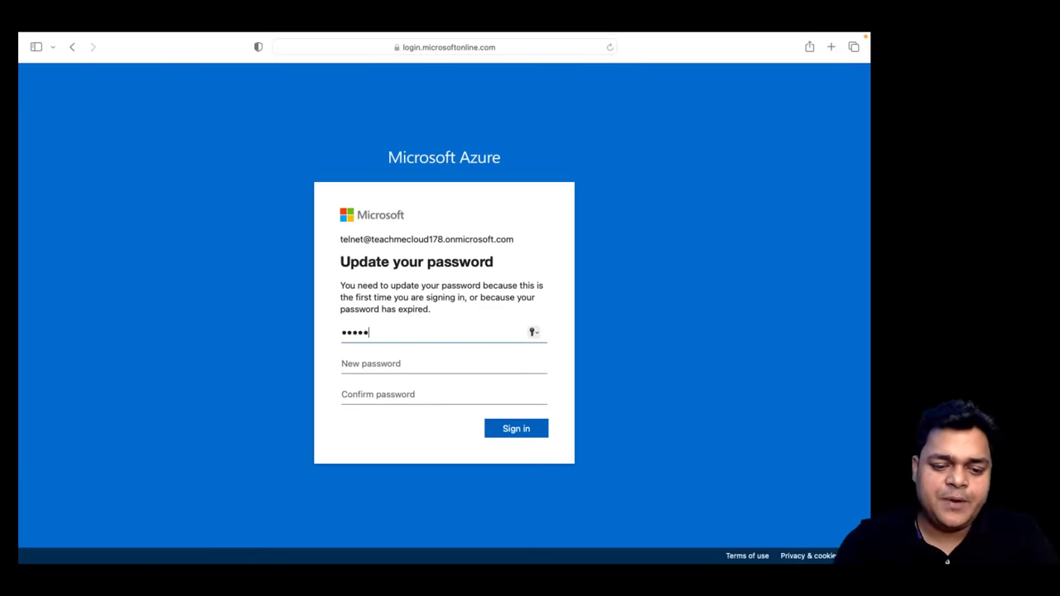
pyautogui.click(373, 364)
pyautogui.write('••')
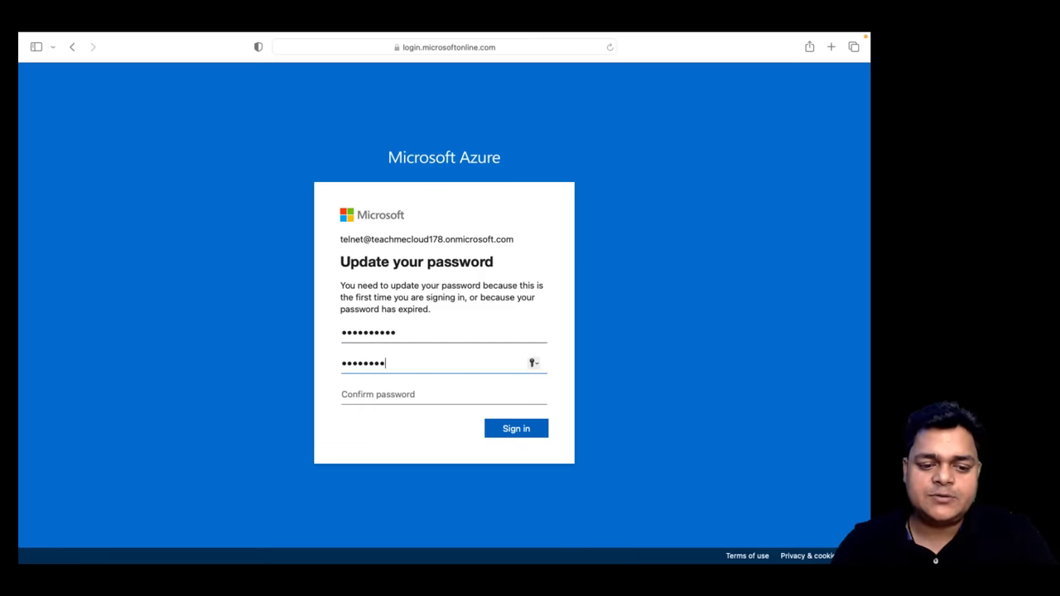
pyautogui.click(373, 394)
pyautogui.write('•')
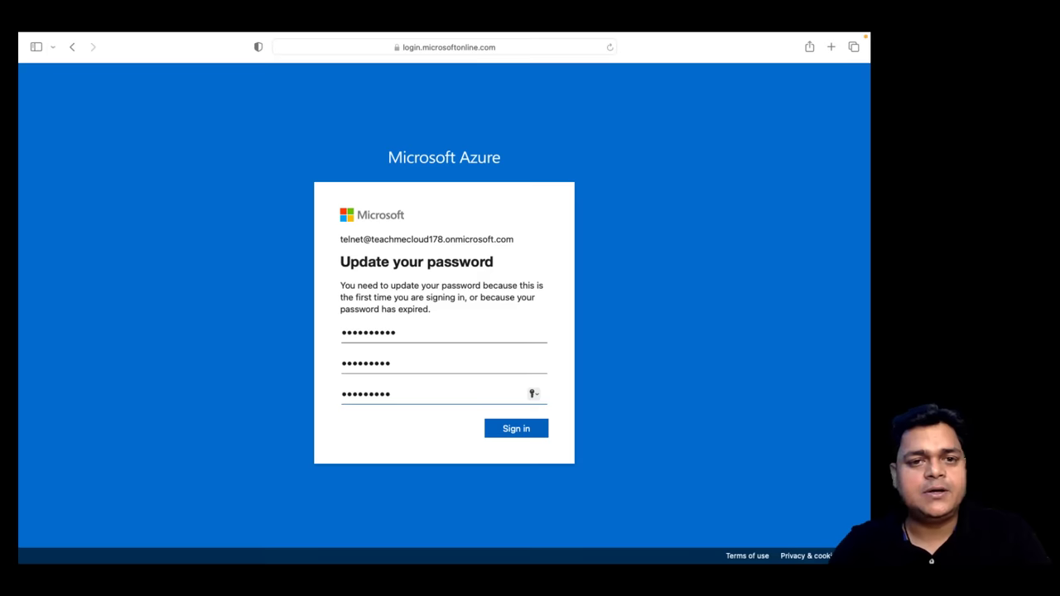
pyautogui.press('Return')
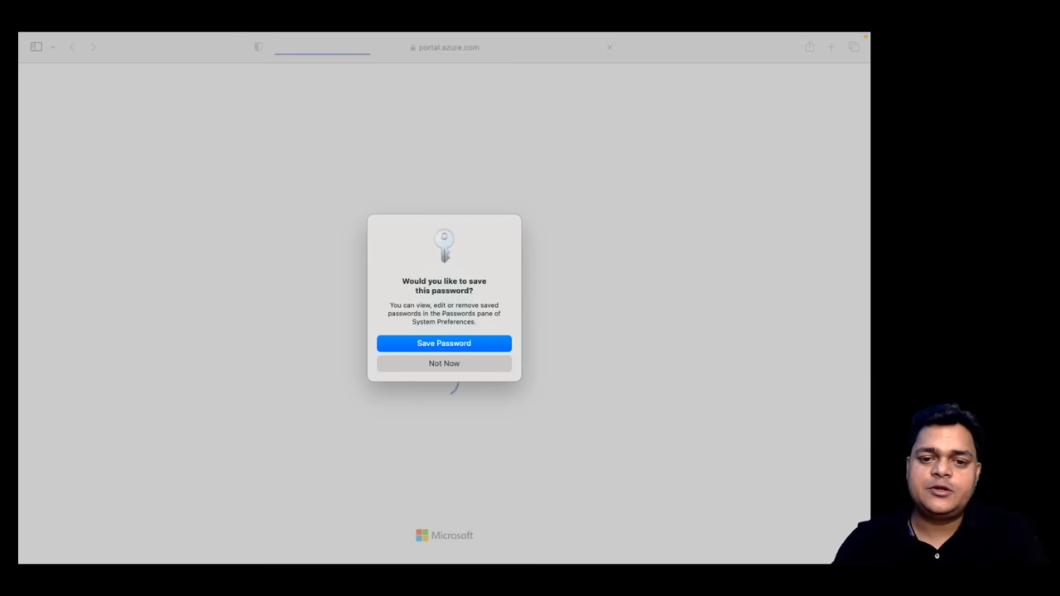
pyautogui.press('Escape')
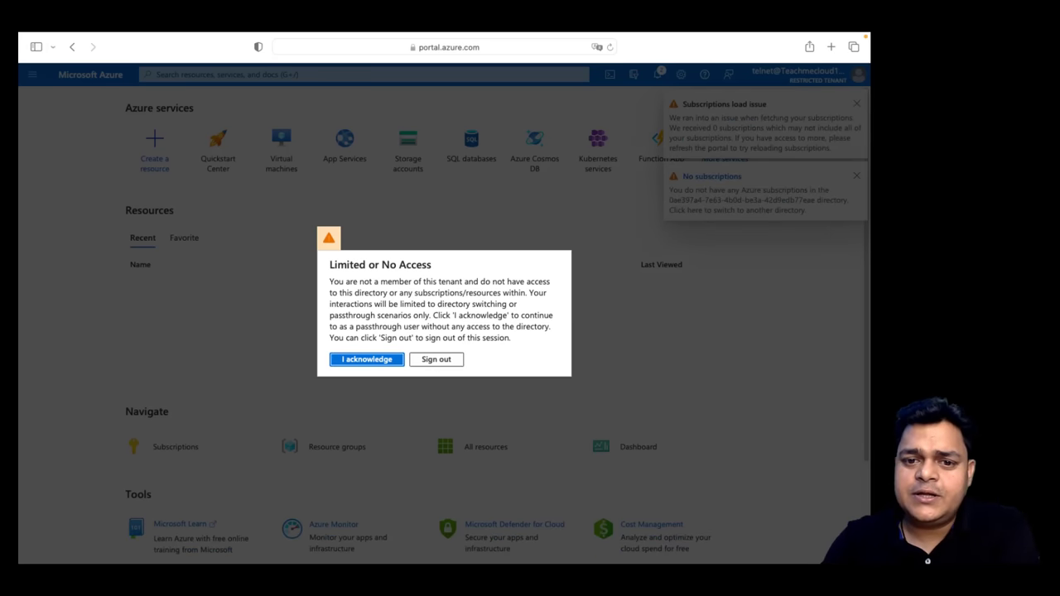
pyautogui.click(436, 359)
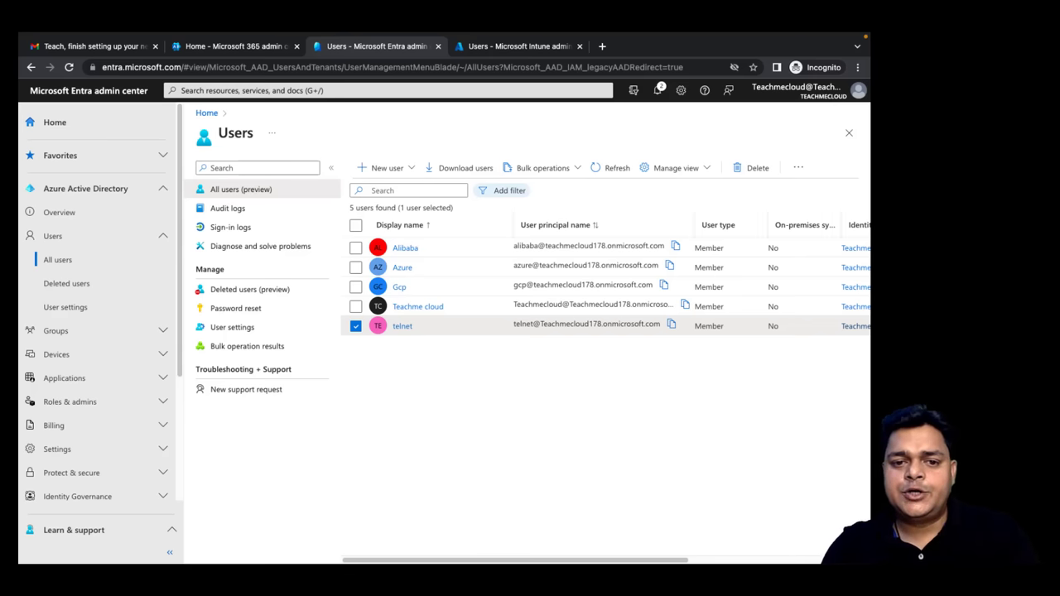
# Step: Deselect telnet and open Per-user MFA from the Users toolbar's '...' menu
pyautogui.click(356, 325)
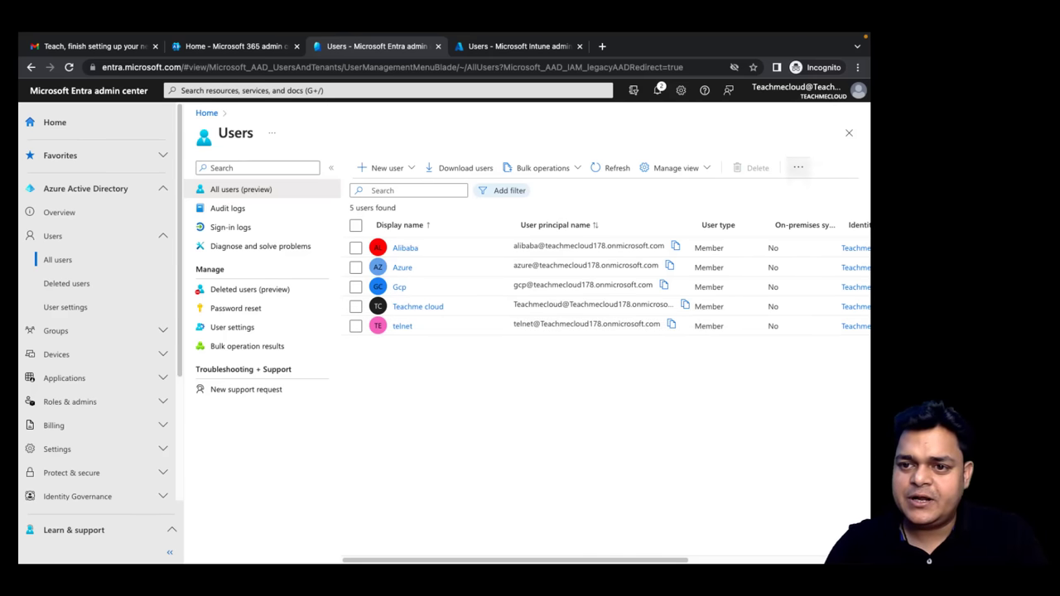
pyautogui.click(798, 166)
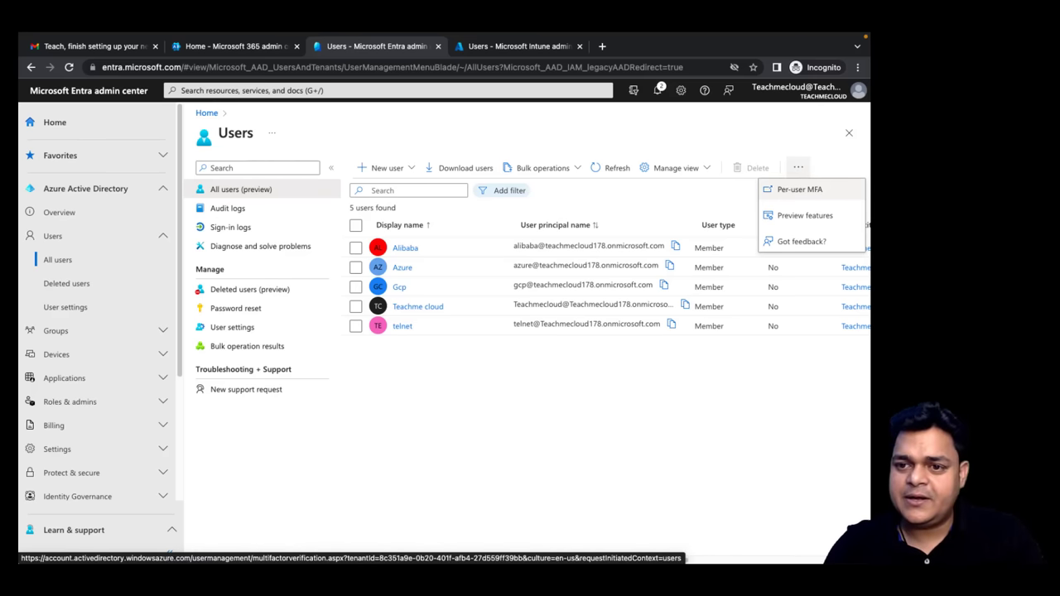
pyautogui.click(799, 190)
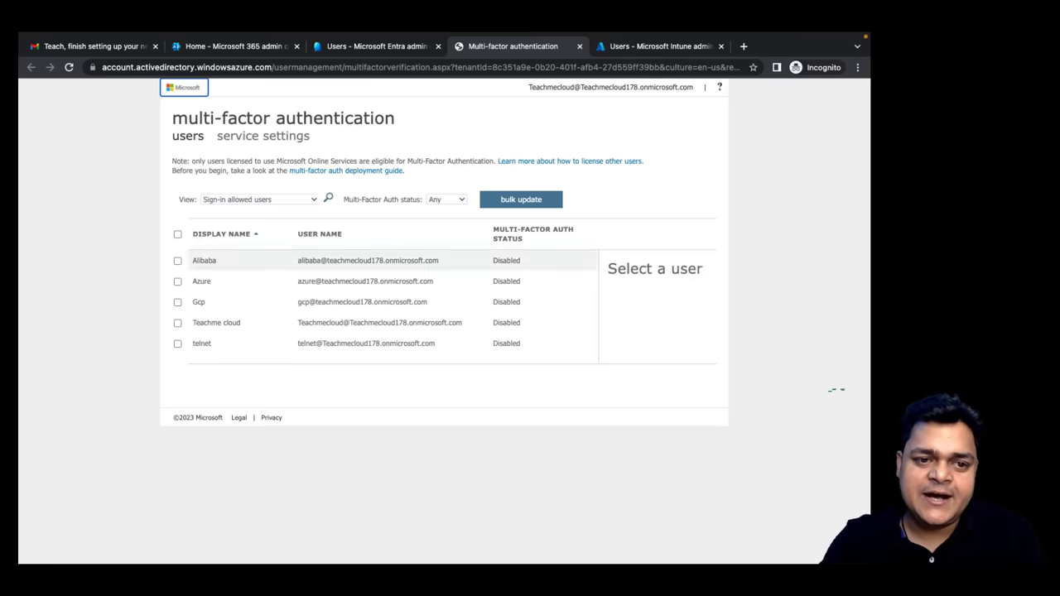
# Step: Enable multi-factor authentication for only the telnet user and confirm the change
pyautogui.click(178, 234)
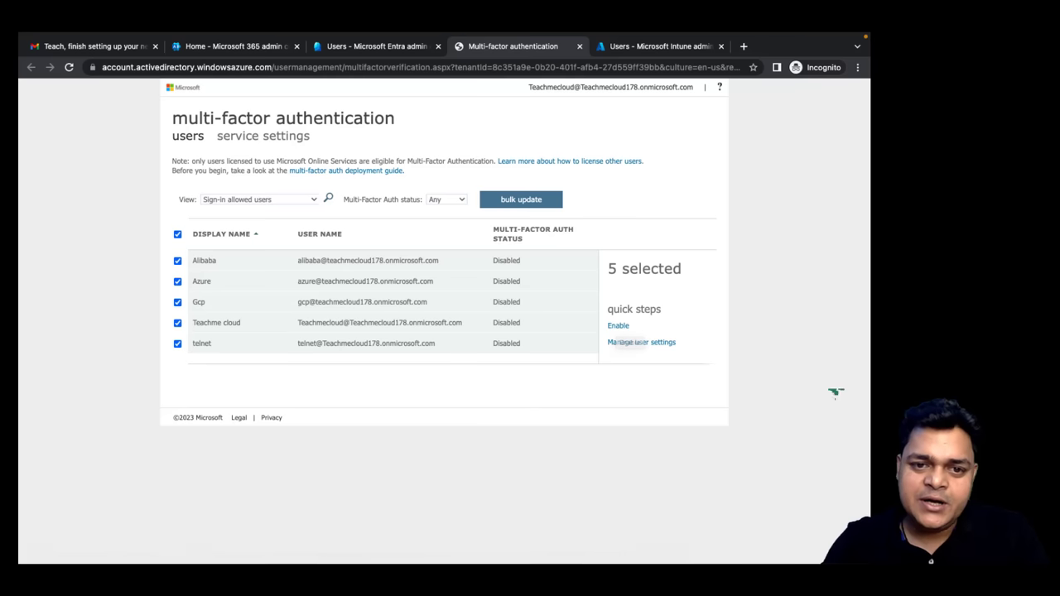
pyautogui.click(177, 234)
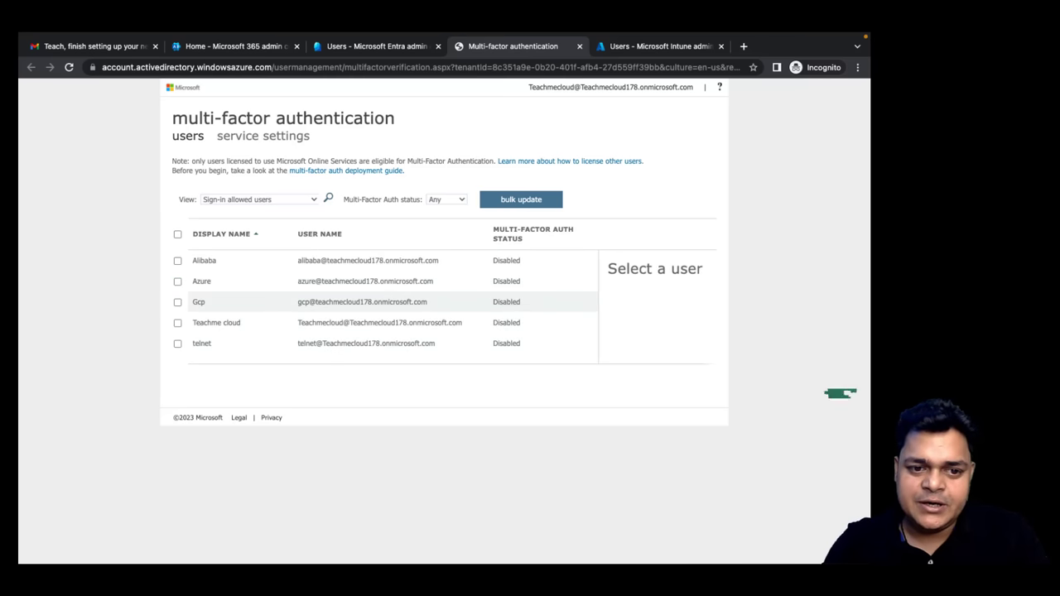
pyautogui.click(177, 343)
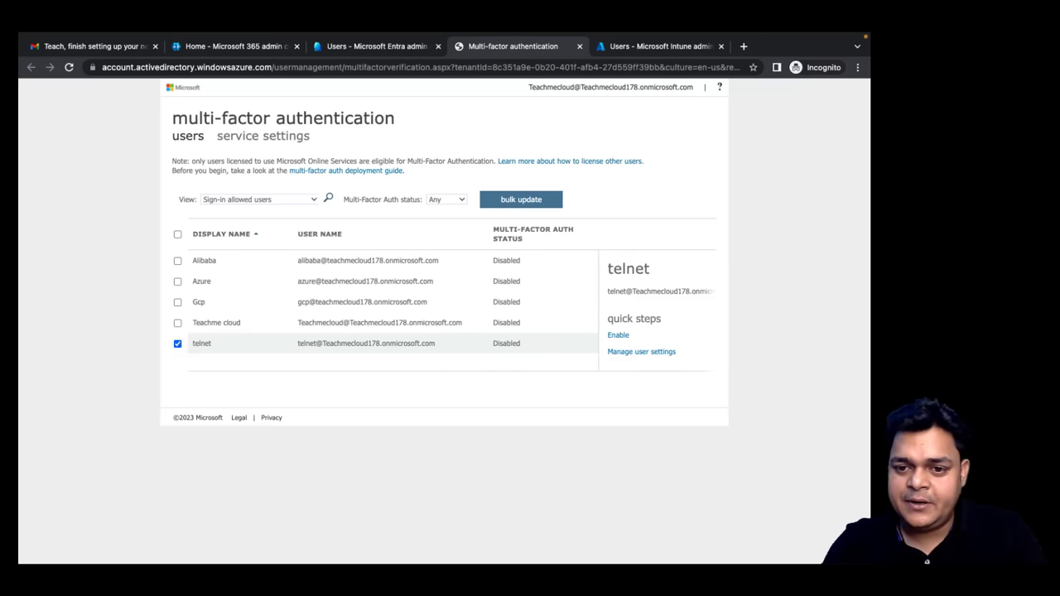
pyautogui.click(618, 335)
pyautogui.click(500, 381)
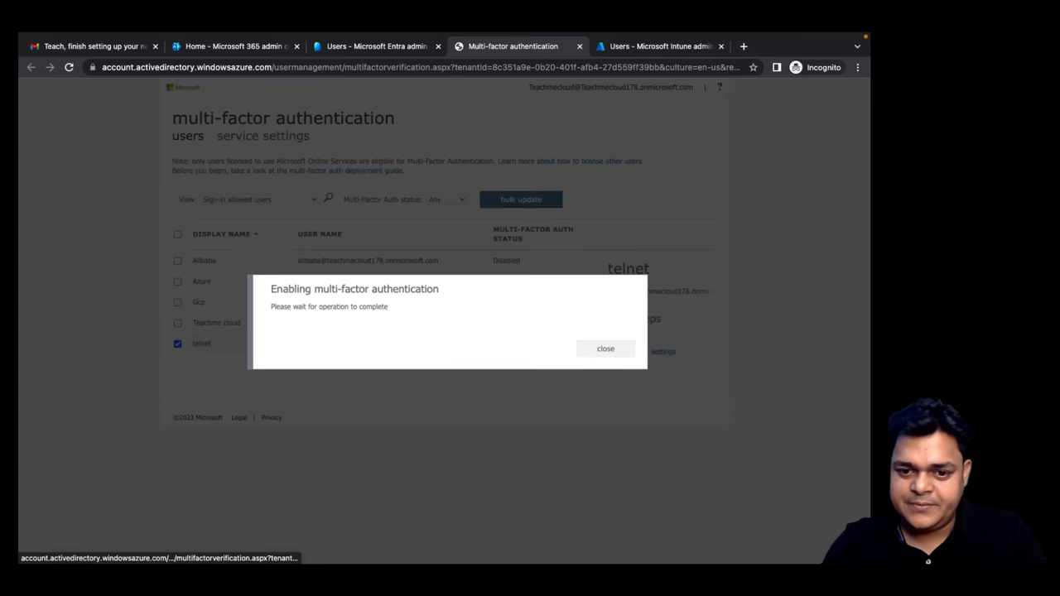
pyautogui.press('Return')
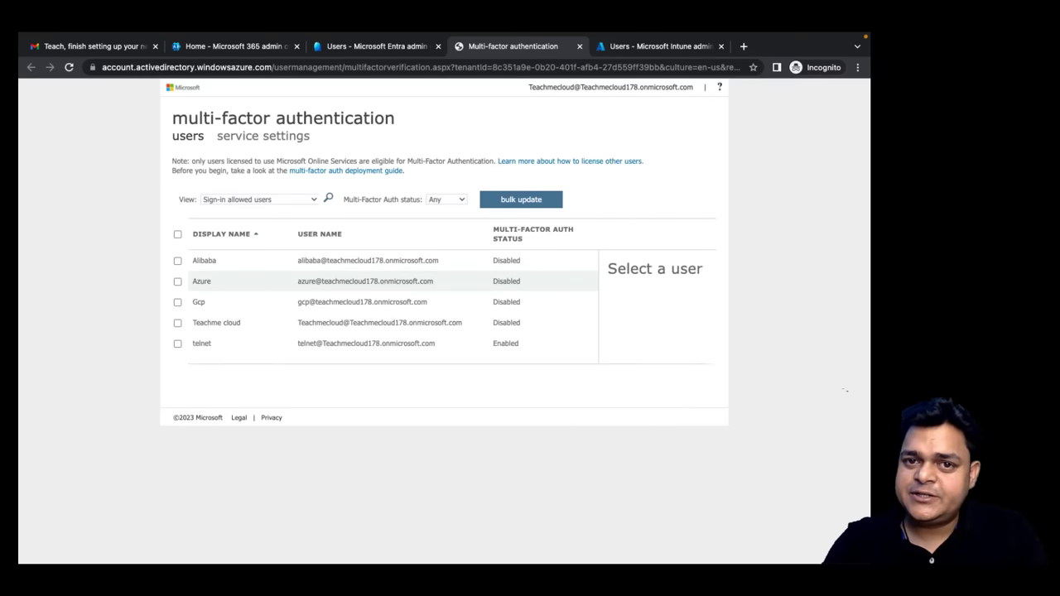
pyautogui.hotkey('ctrl', 'Left')
pyautogui.hotkey('ctrl', 'Left')
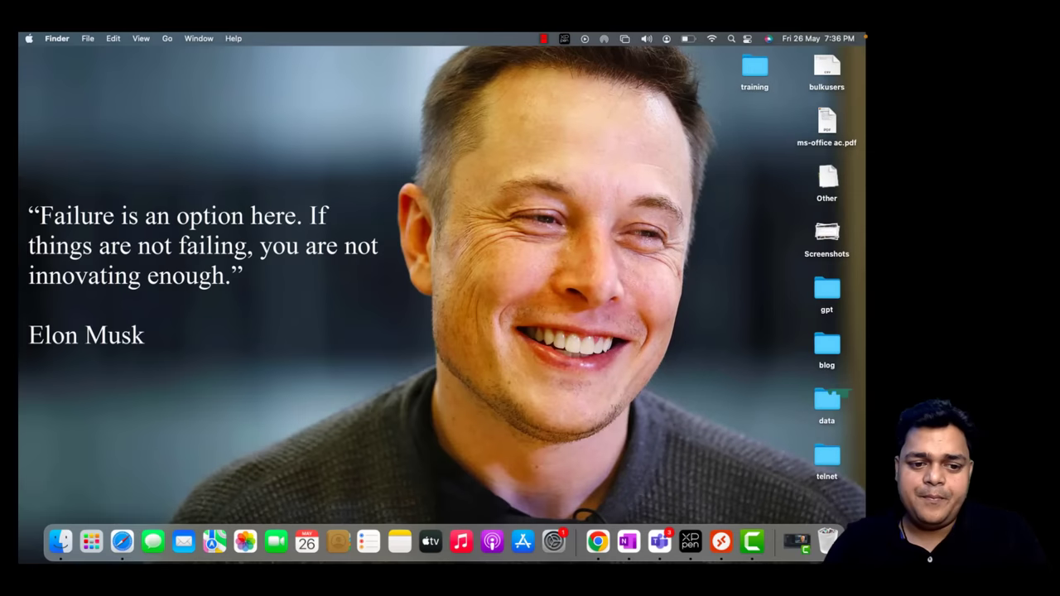
# Step: Open portal.office.com in Safari in full screen
pyautogui.click(121, 541)
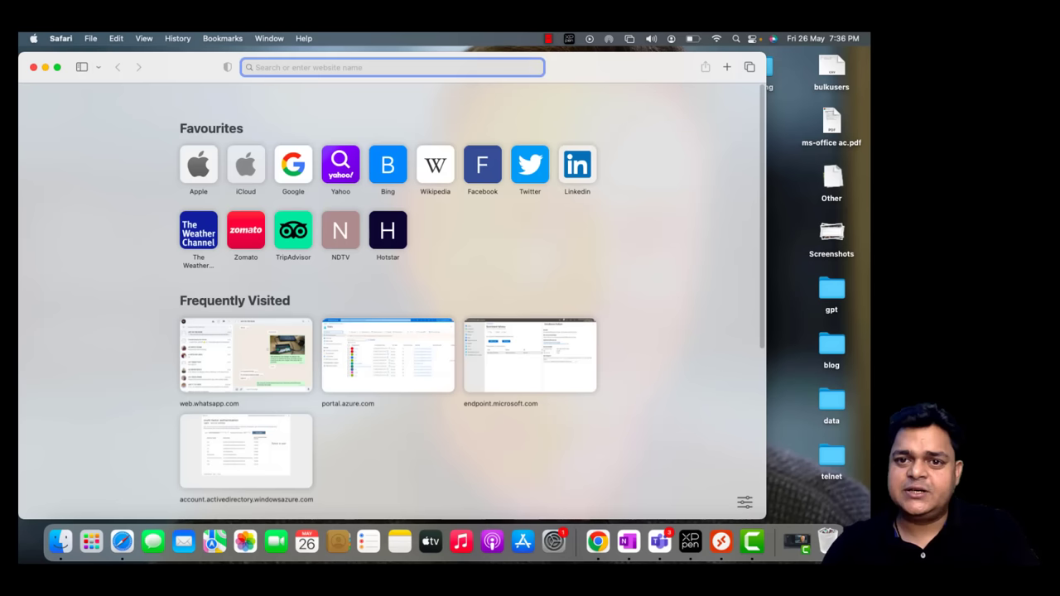
pyautogui.press('ctrl+super+f')
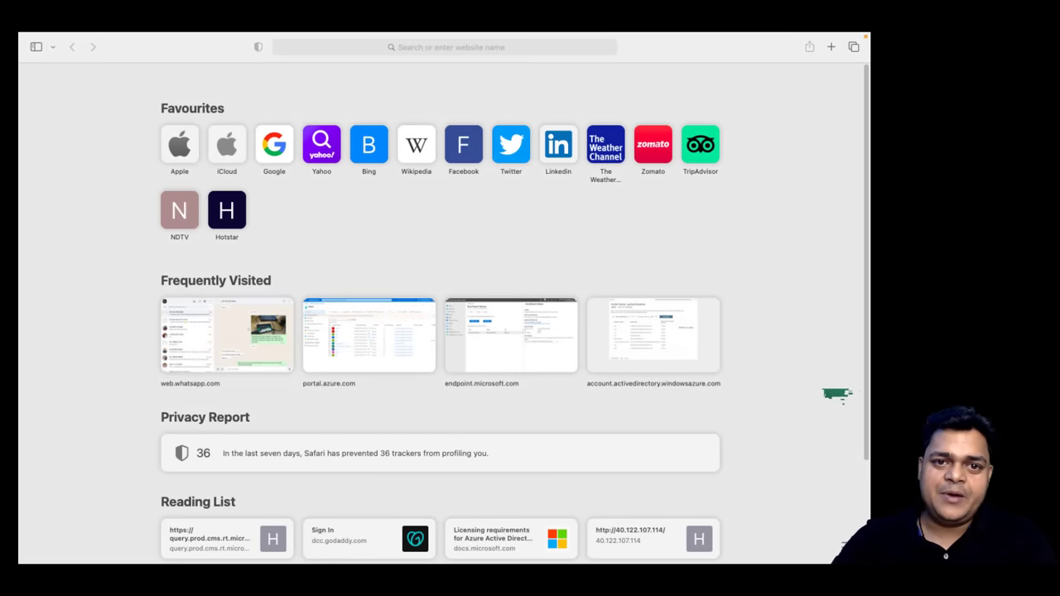
pyautogui.press('super+l')
pyautogui.write('poe')
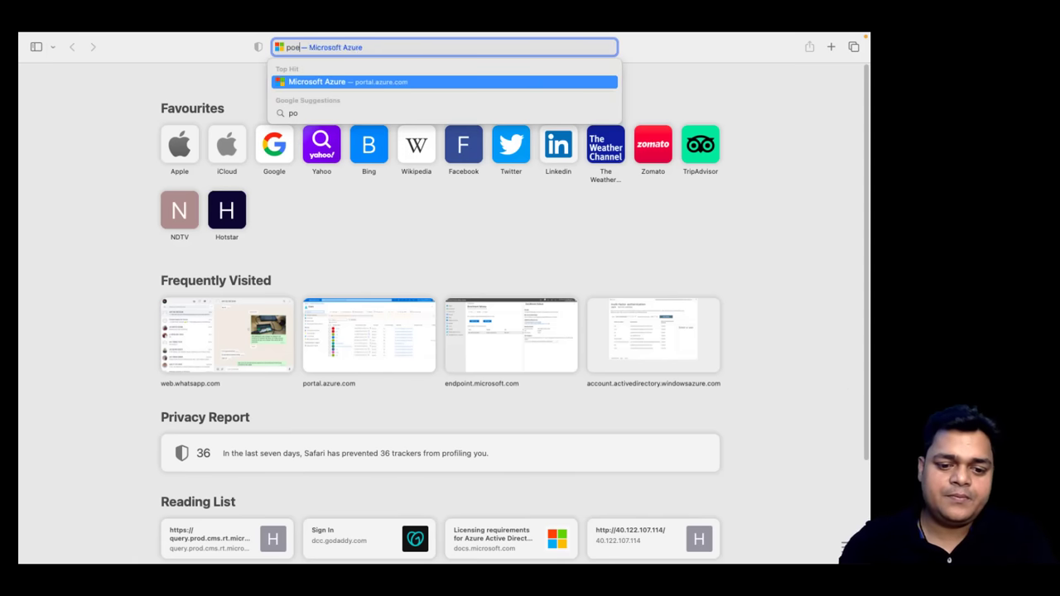
pyautogui.press('BackSpace')
pyautogui.write('rta')
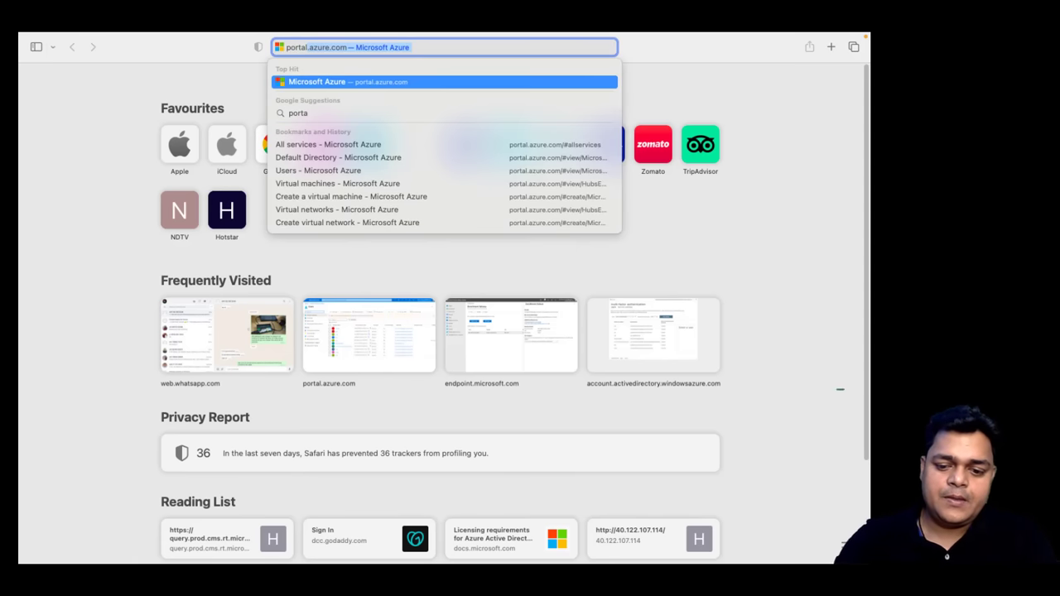
pyautogui.write('l.off')
pyautogui.press('Return')
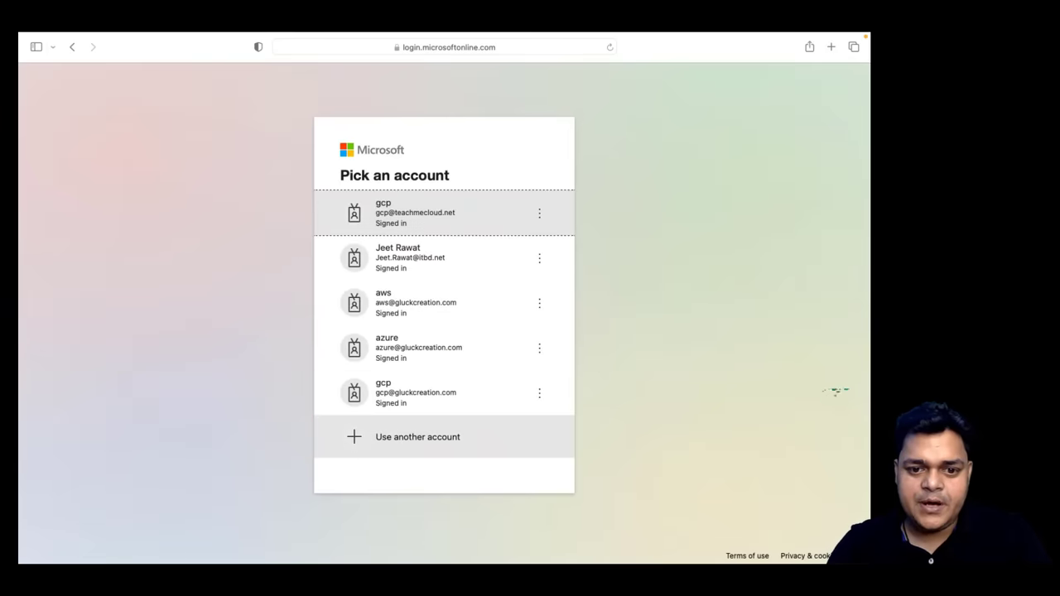
# Step: Sign in as telnet using the UPN copied from Entra Users and the password, declining to save it
pyautogui.click(417, 437)
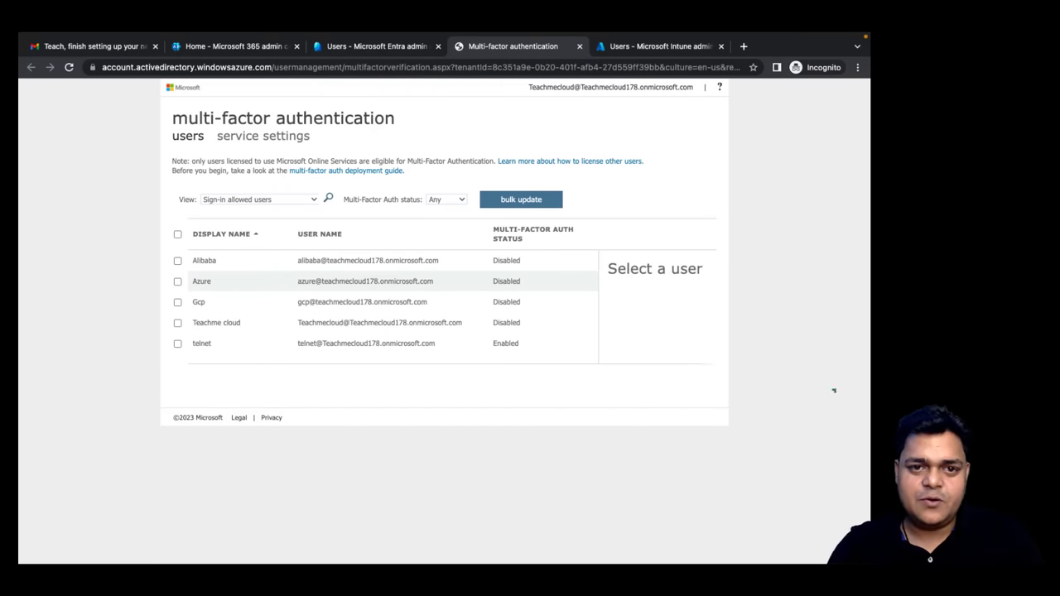
pyautogui.click(201, 281)
pyautogui.click(377, 46)
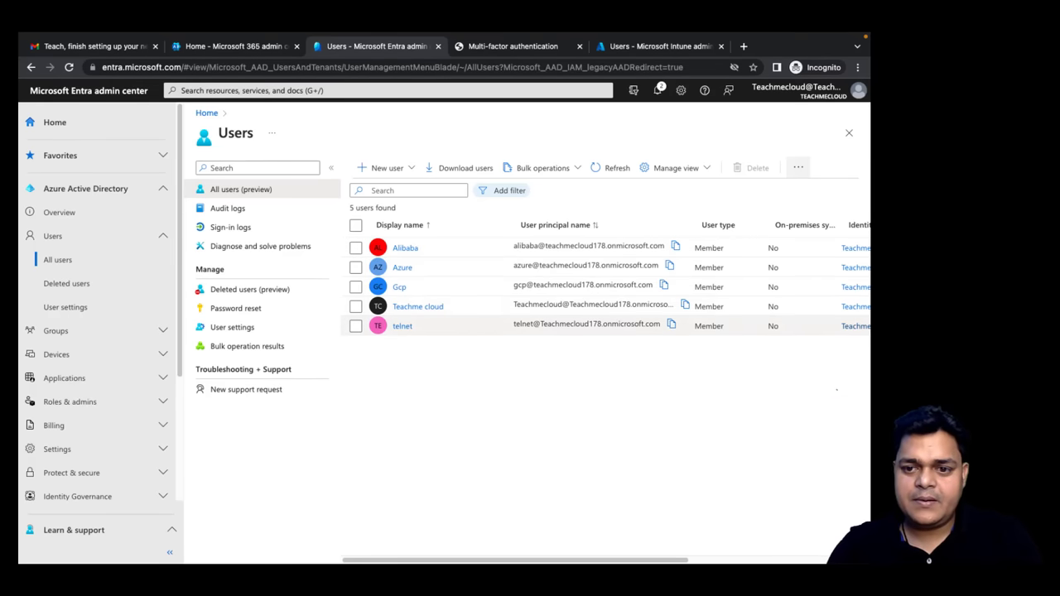
pyautogui.click(586, 325)
pyautogui.click(670, 324)
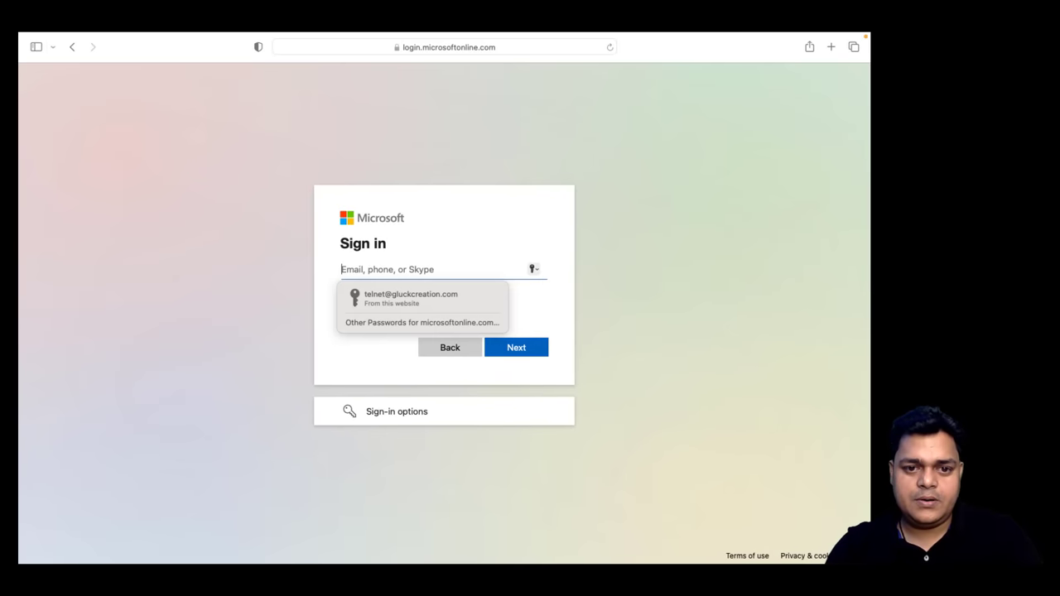
pyautogui.press('super+v')
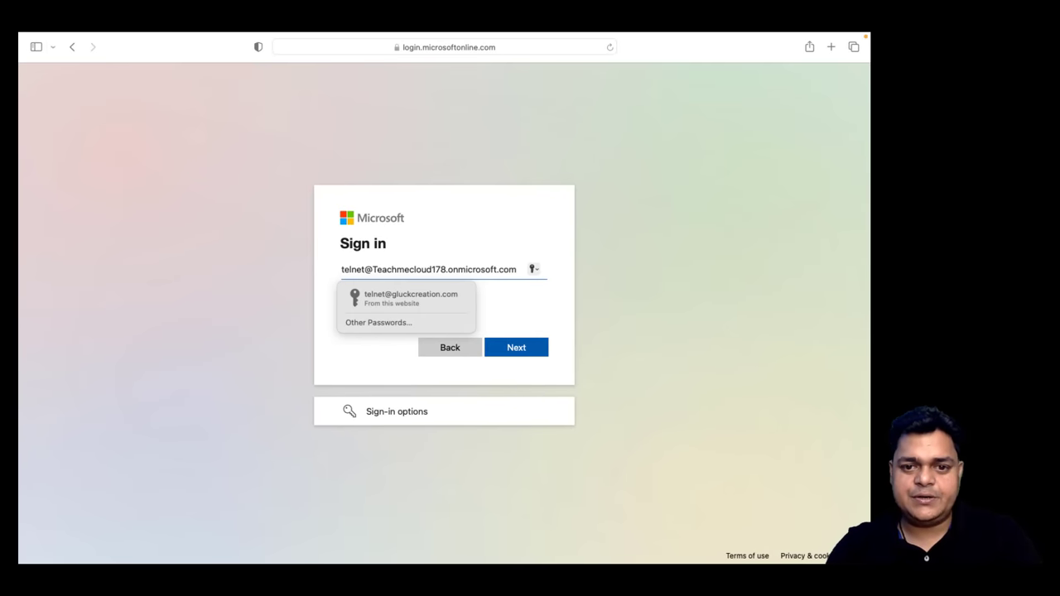
pyautogui.press('Return')
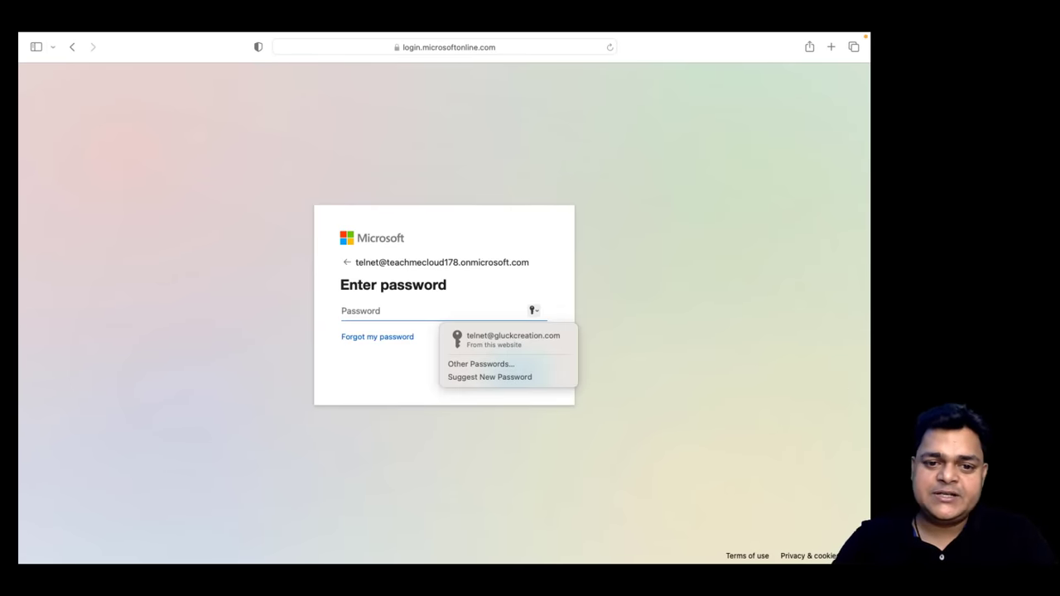
pyautogui.write('•••••••')
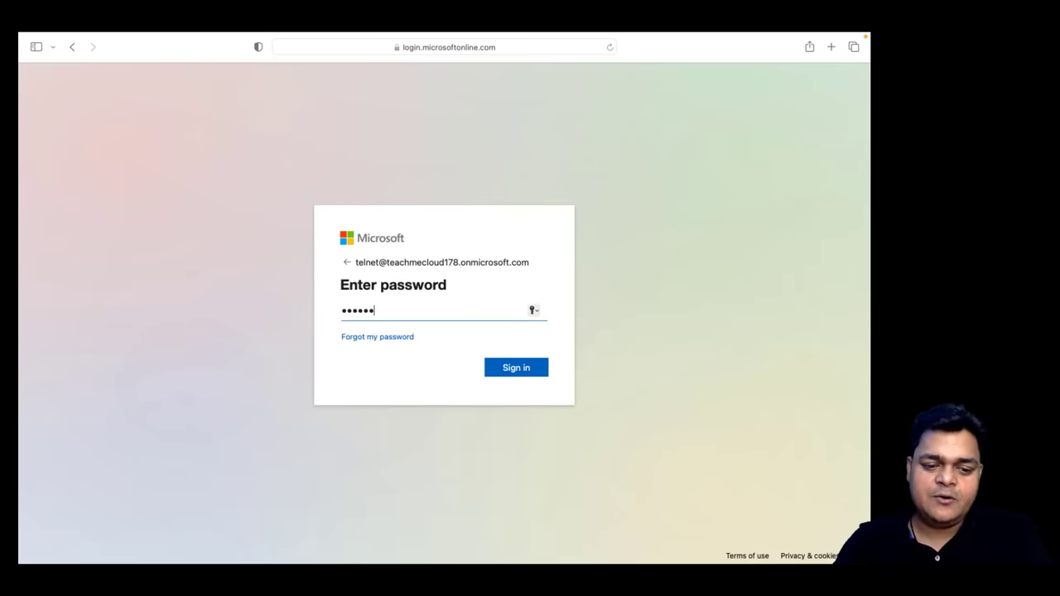
pyautogui.write('••')
pyautogui.press('Return')
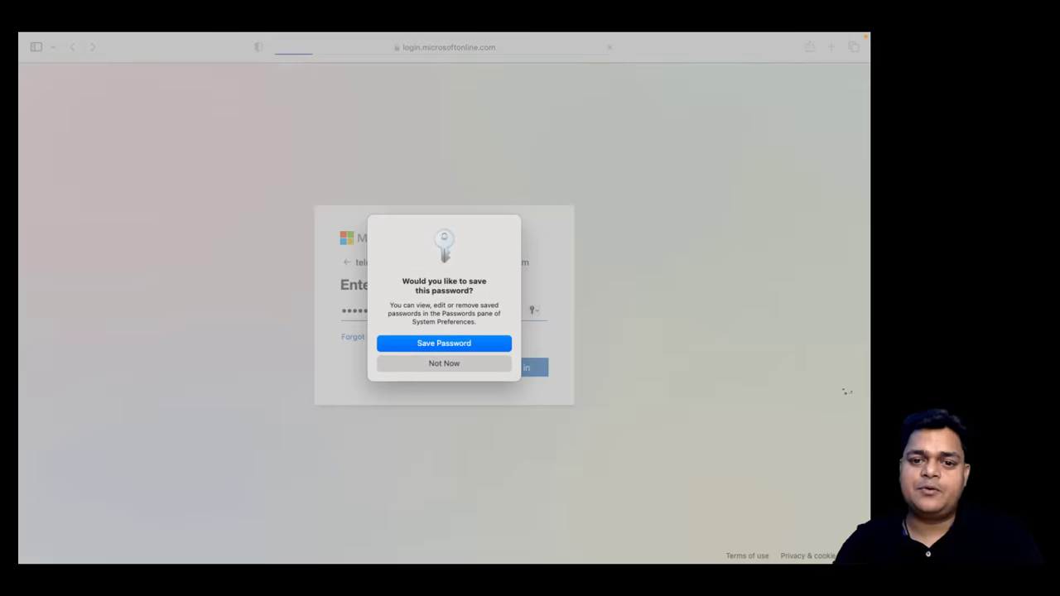
pyautogui.press('Escape')
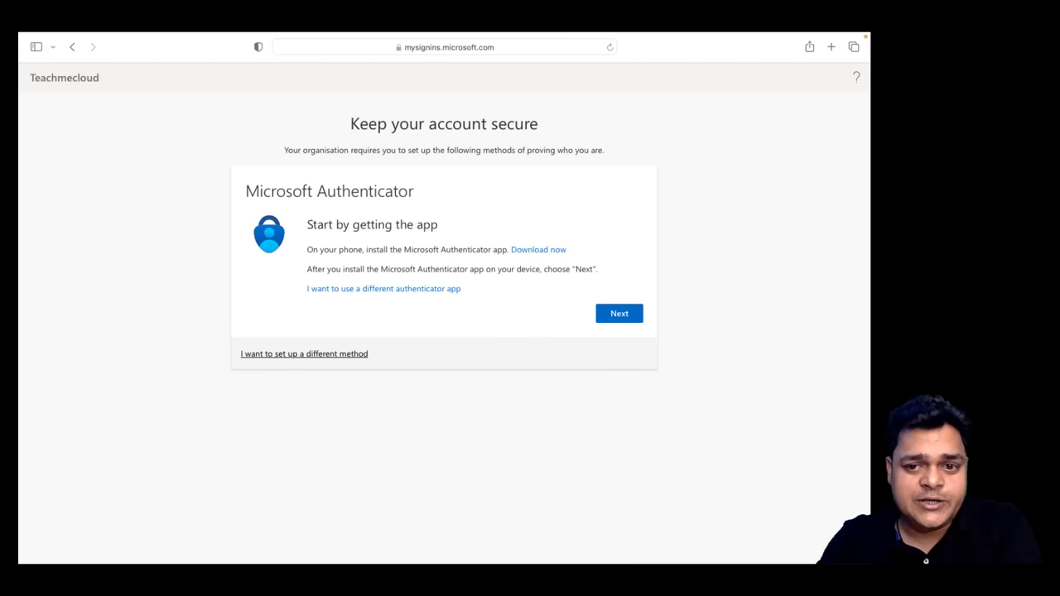
# Step: Choose Phone instead of Authenticator as the sign-in method, with country code India (+91)
pyautogui.click(304, 353)
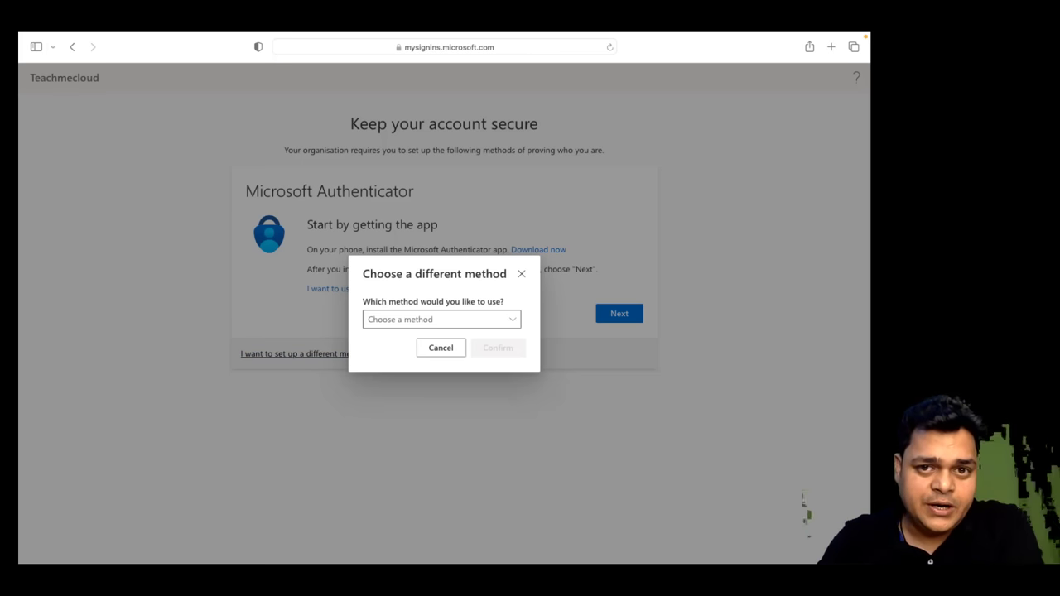
pyautogui.click(442, 319)
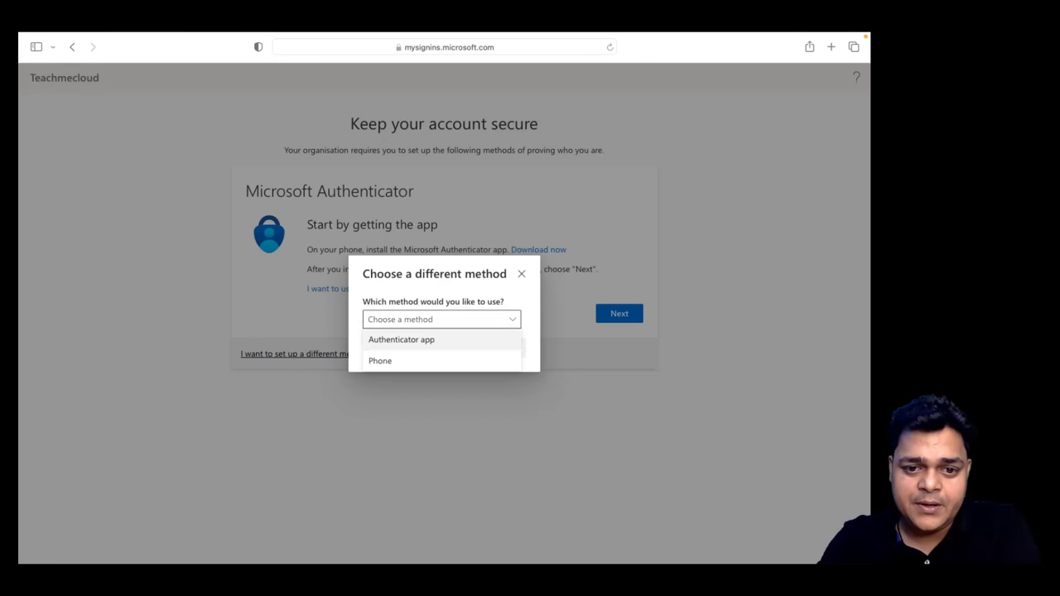
pyautogui.click(380, 358)
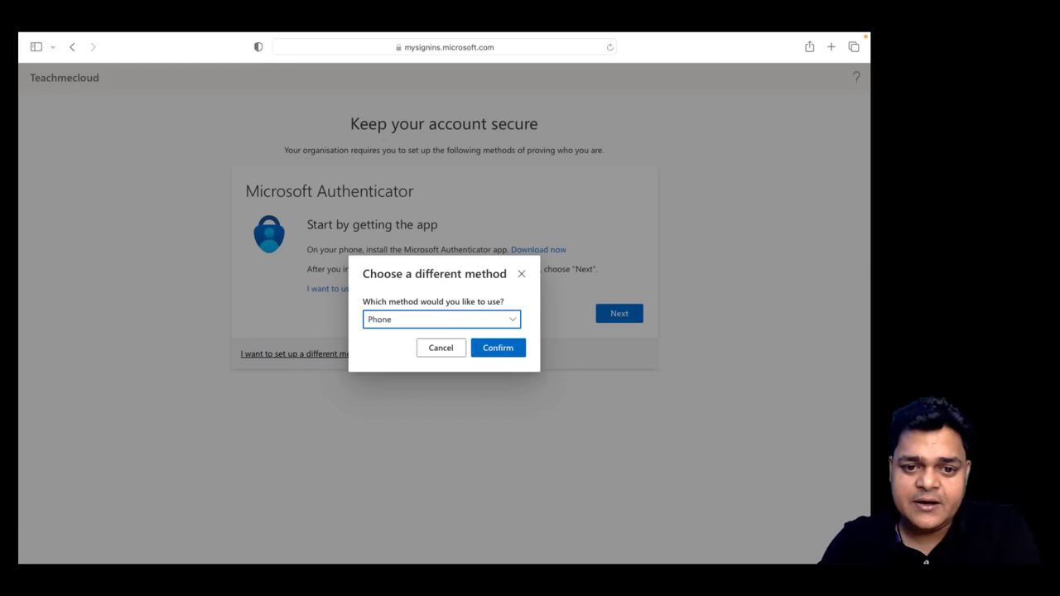
pyautogui.press('Return')
pyautogui.press('space')
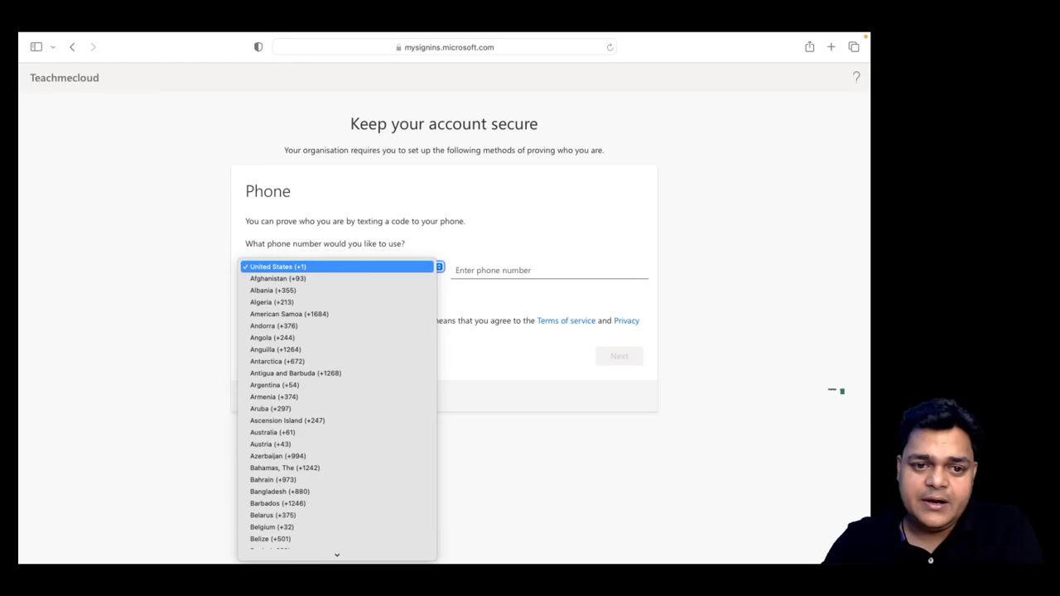
pyautogui.press('i')
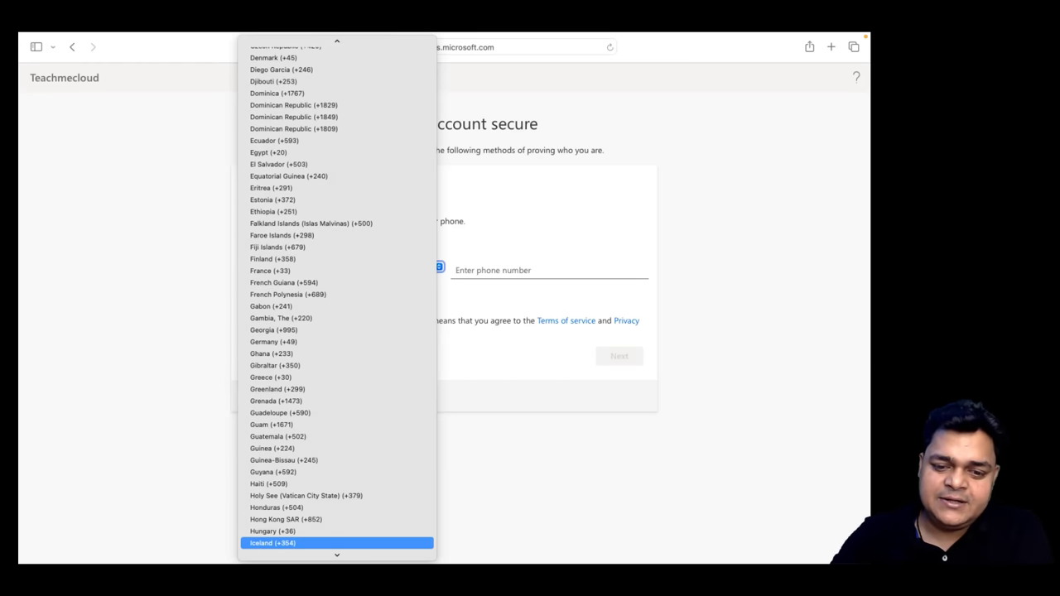
pyautogui.press('Up')
pyautogui.press('Up')
pyautogui.press('Up')
pyautogui.press('Up')
pyautogui.press('Up')
pyautogui.press('Down')
pyautogui.press('Down')
pyautogui.press('Down')
pyautogui.press('Down')
pyautogui.press('Down')
pyautogui.press('Down')
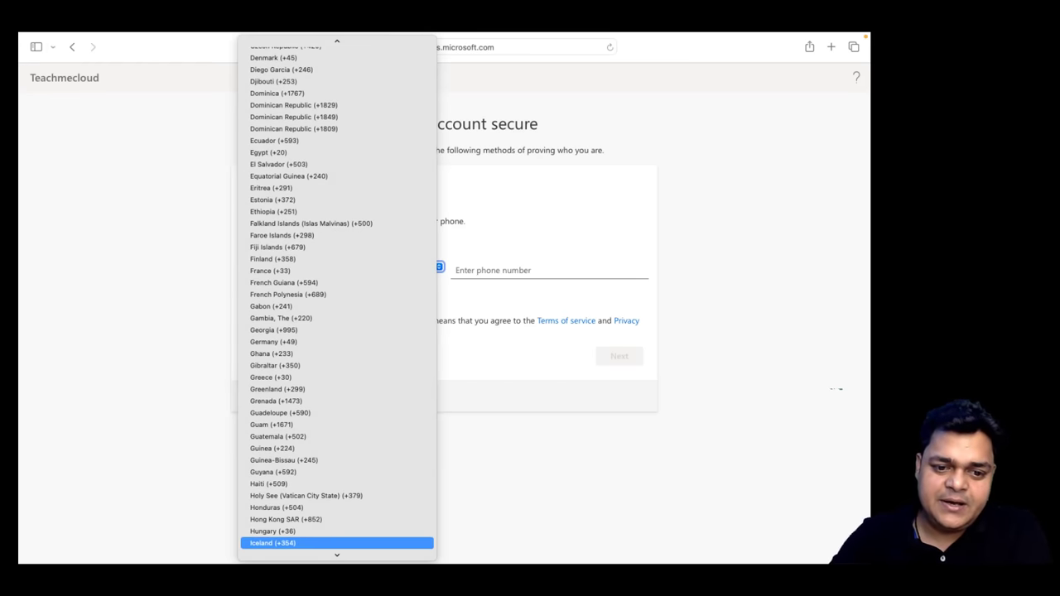
pyautogui.press('Return')
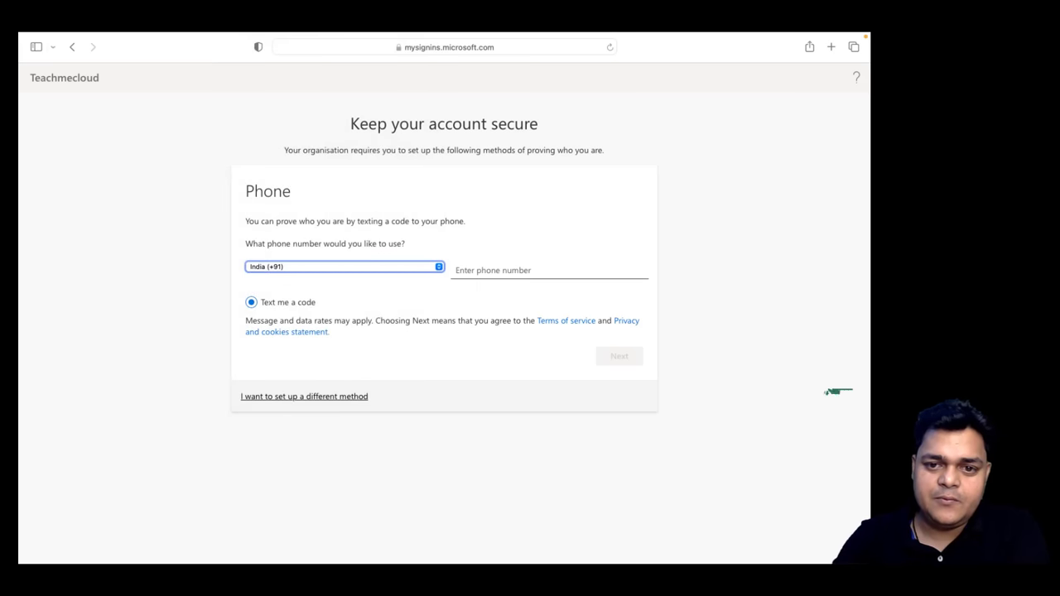
# Step: Enter the phone number, verify it with the texted SMS code, and finish setup
pyautogui.click(530, 270)
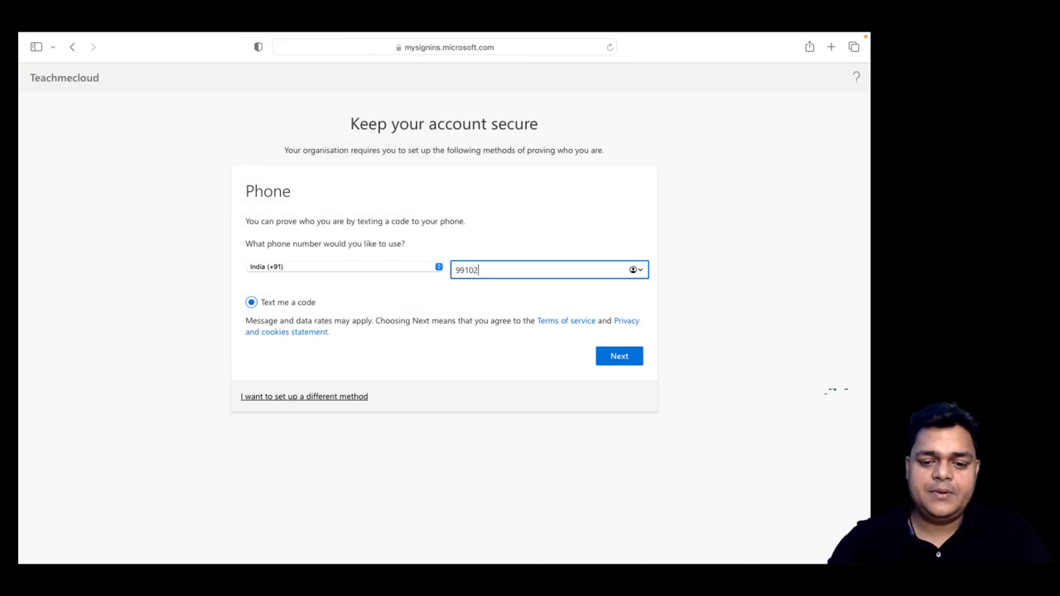
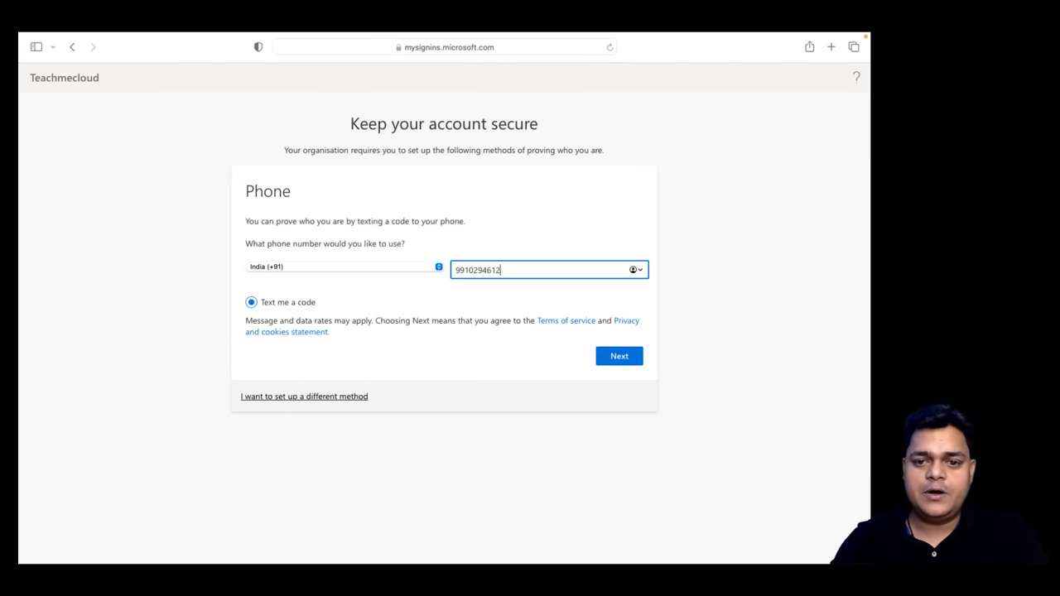
pyautogui.press('Return')
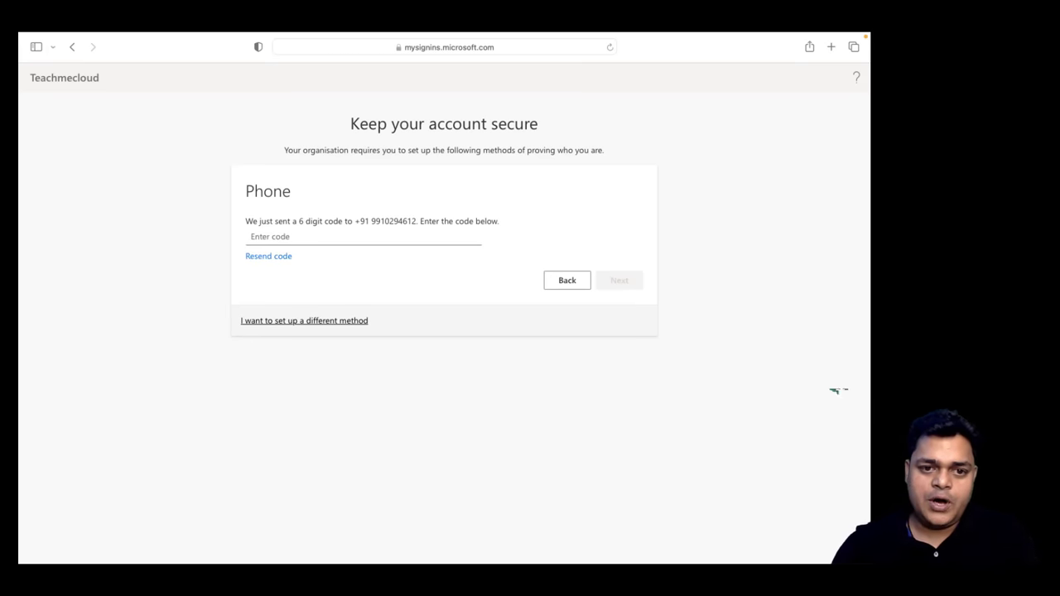
pyautogui.click(363, 237)
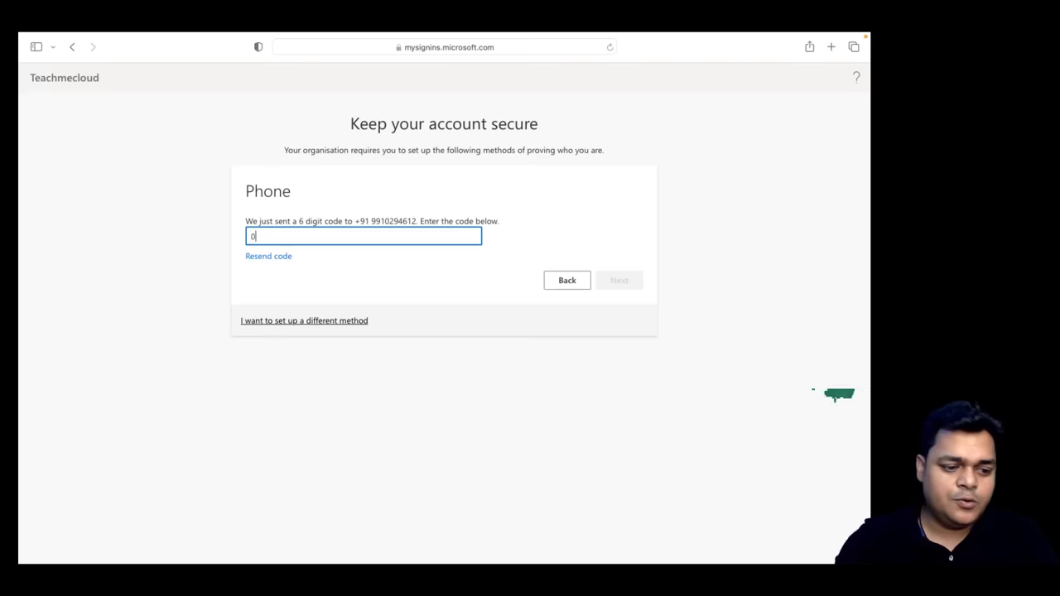
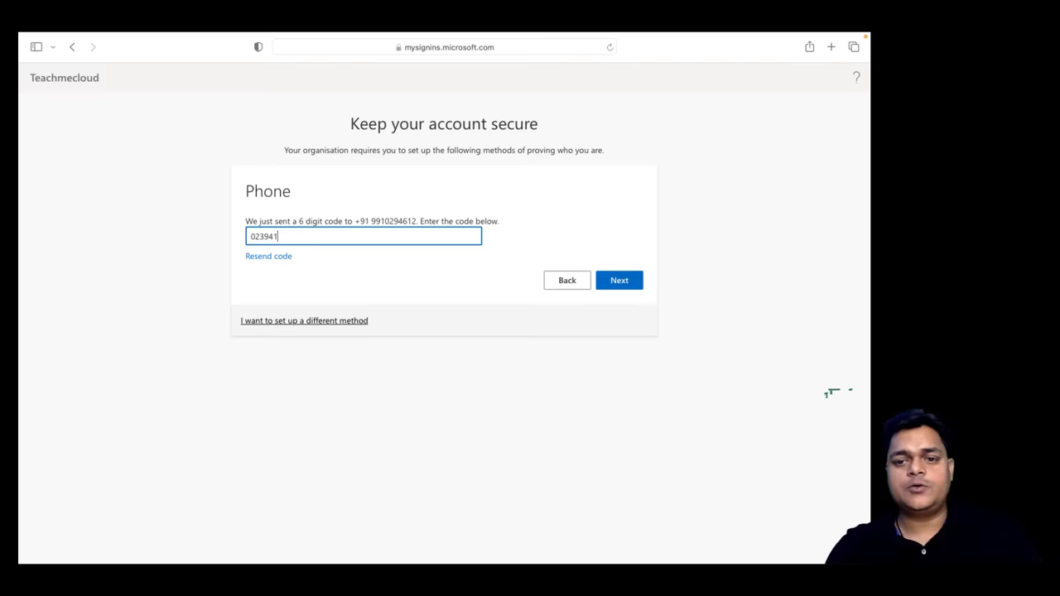
pyautogui.press('Return')
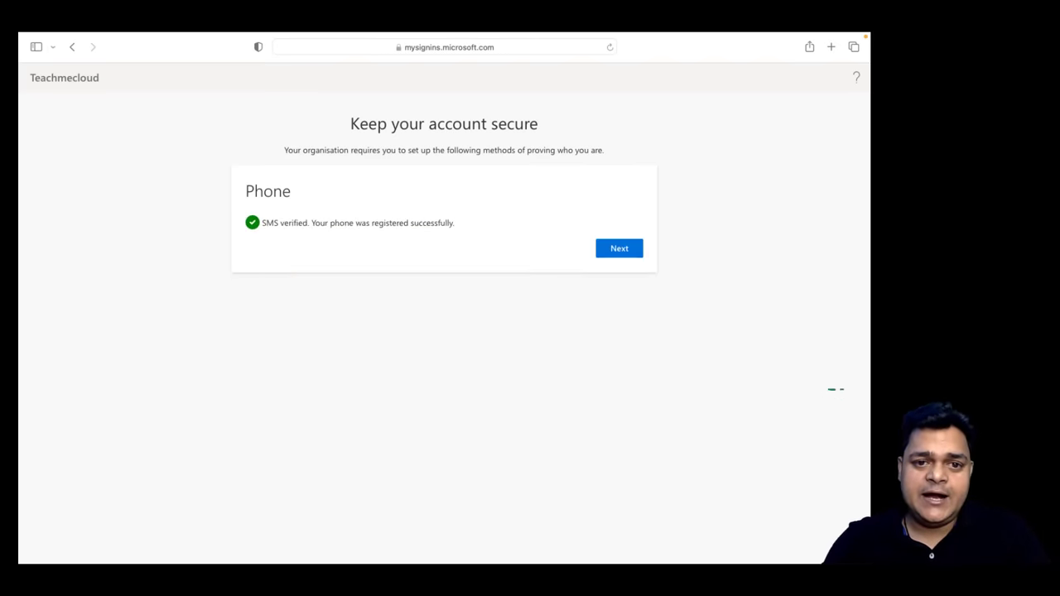
pyautogui.press('Return')
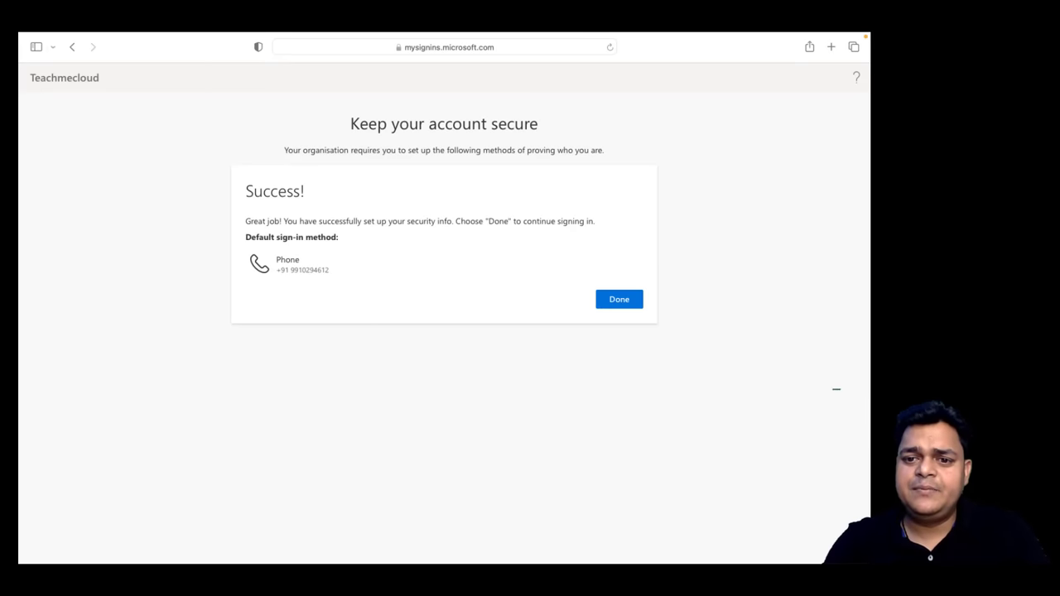
pyautogui.press('Return')
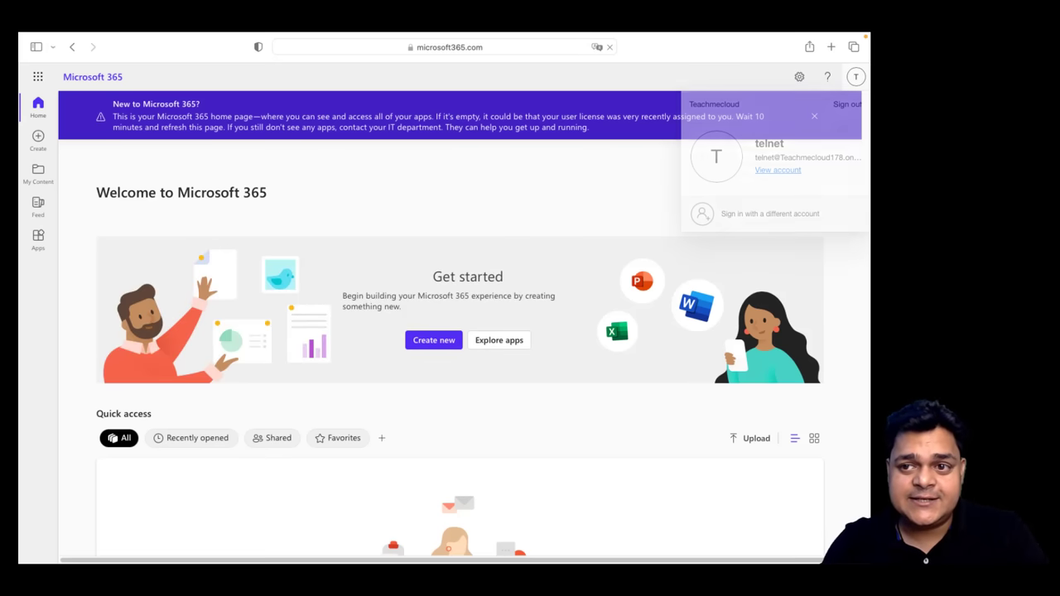
# Step: Sign the telnet user out of Microsoft 365 from the account menu
pyautogui.click(847, 104)
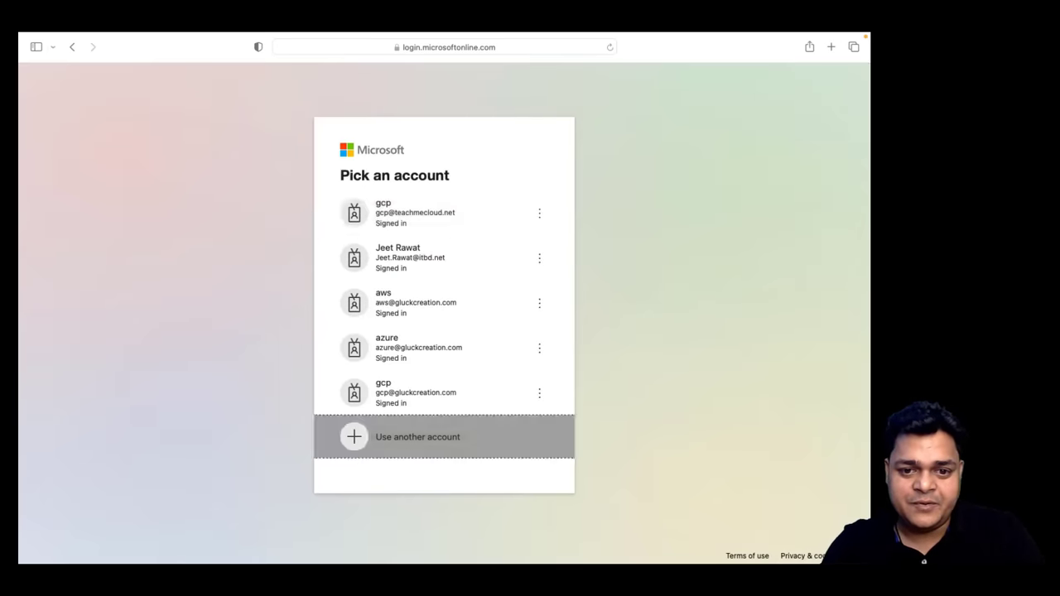
# Step: Sign back in as telnet with the pasted address, password and texted SMS code, staying signed in
pyautogui.click(417, 436)
pyautogui.press('super+v')
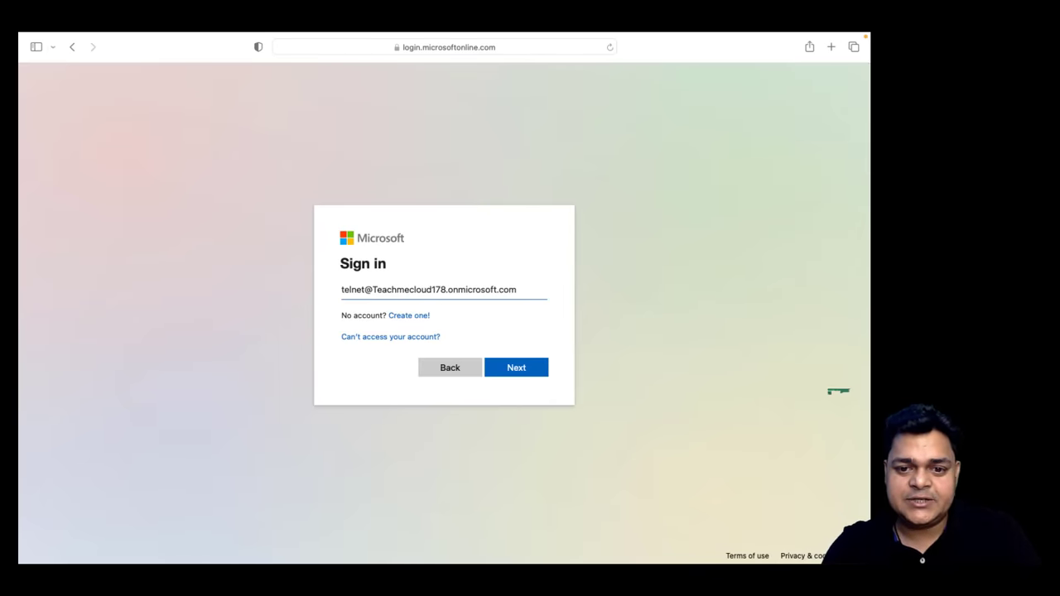
pyautogui.press('Return')
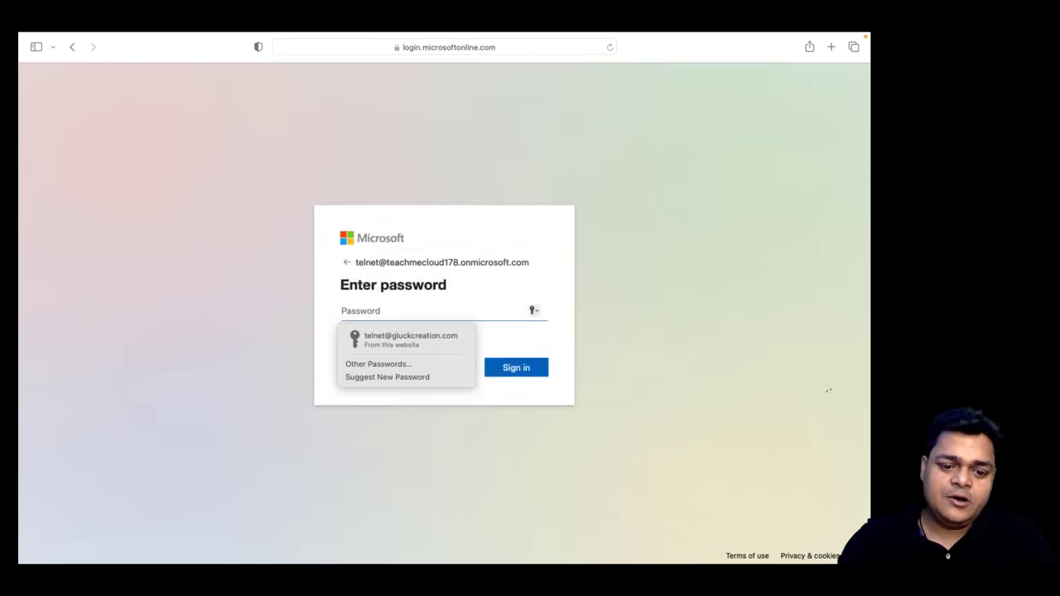
pyautogui.write('•••••••••')
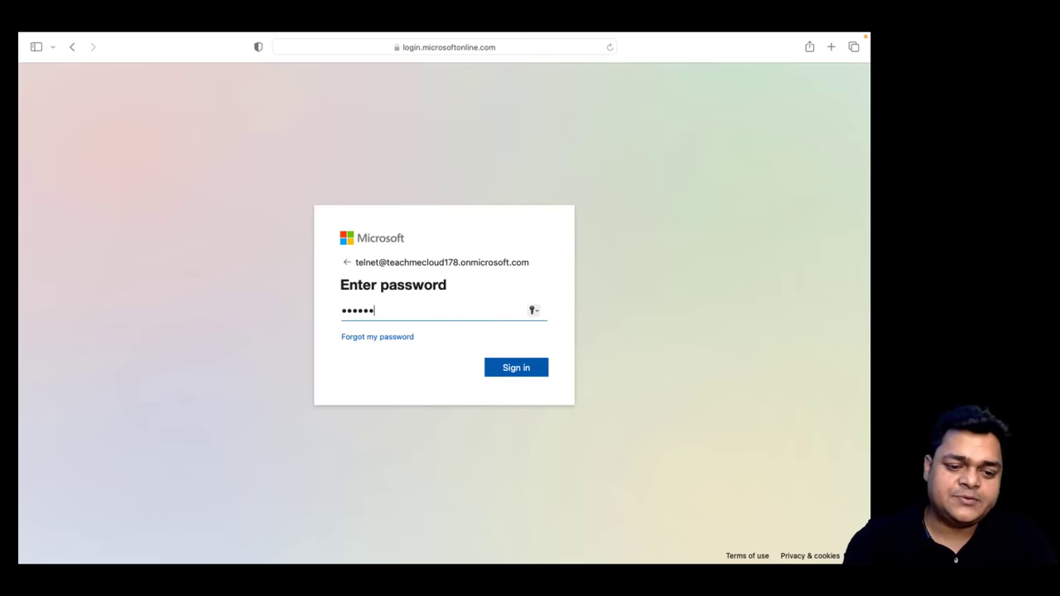
pyautogui.press('Return')
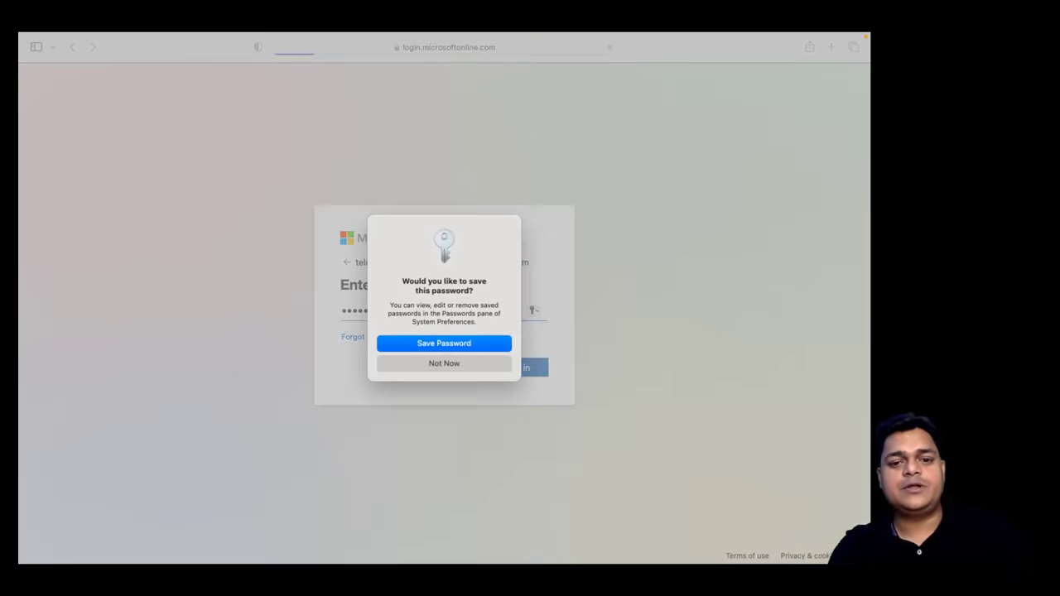
pyautogui.press('Return')
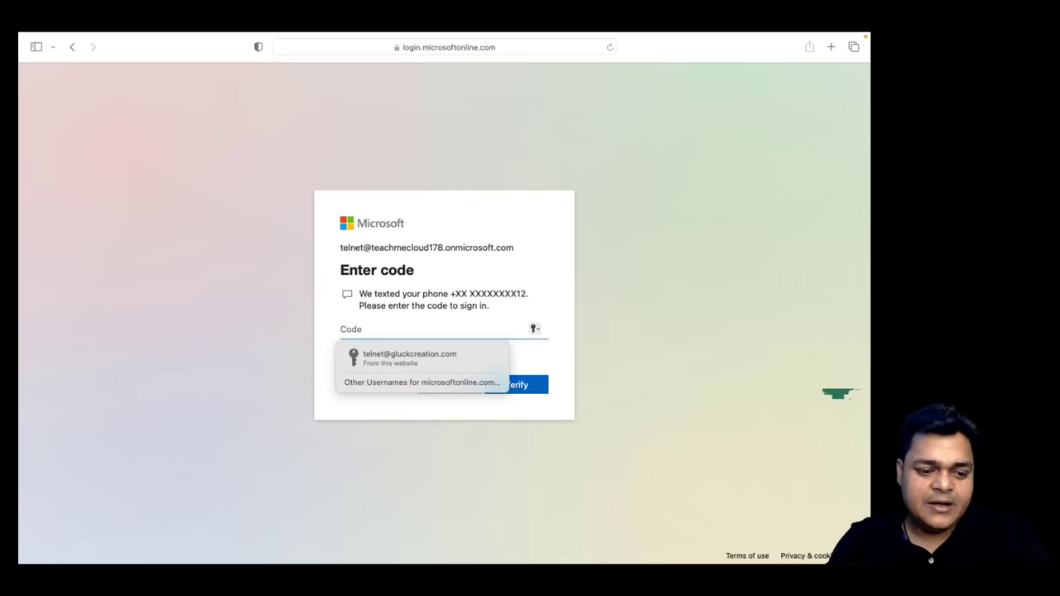
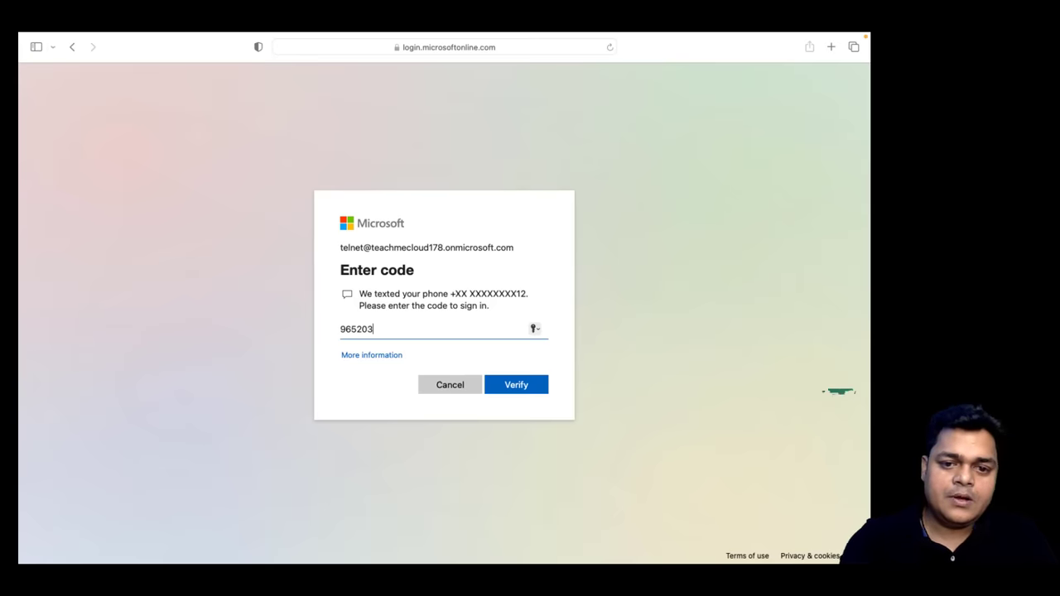
pyautogui.press('Return')
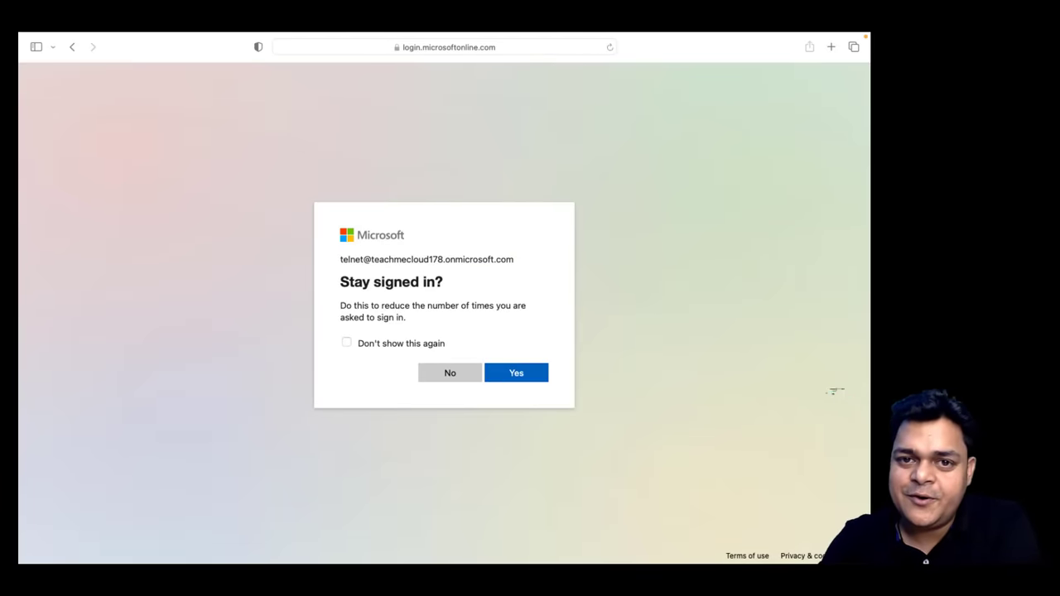
pyautogui.press('Return')
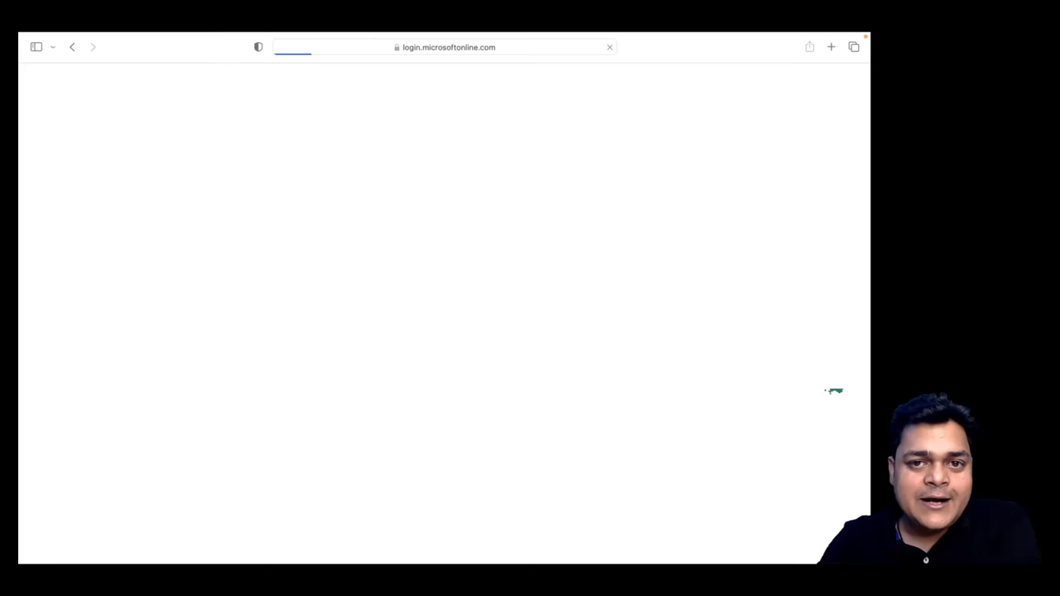
pyautogui.hotkey('ctrl', 'Right')
# Step: Switch back to the desktop with the Entra admin center's Users page
pyautogui.hotkey('ctrl', 'Left')
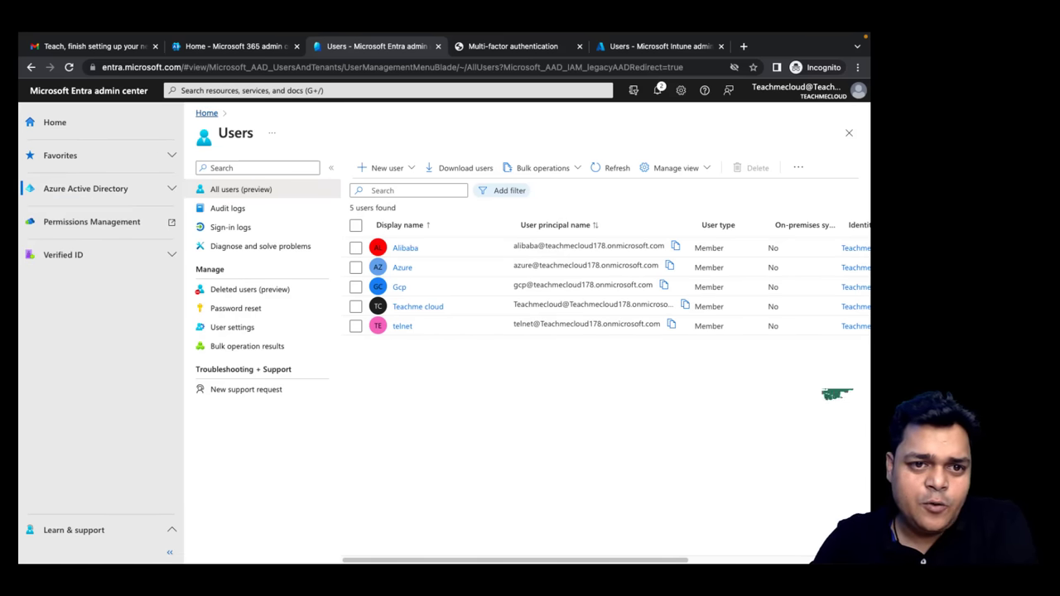
pyautogui.click(206, 112)
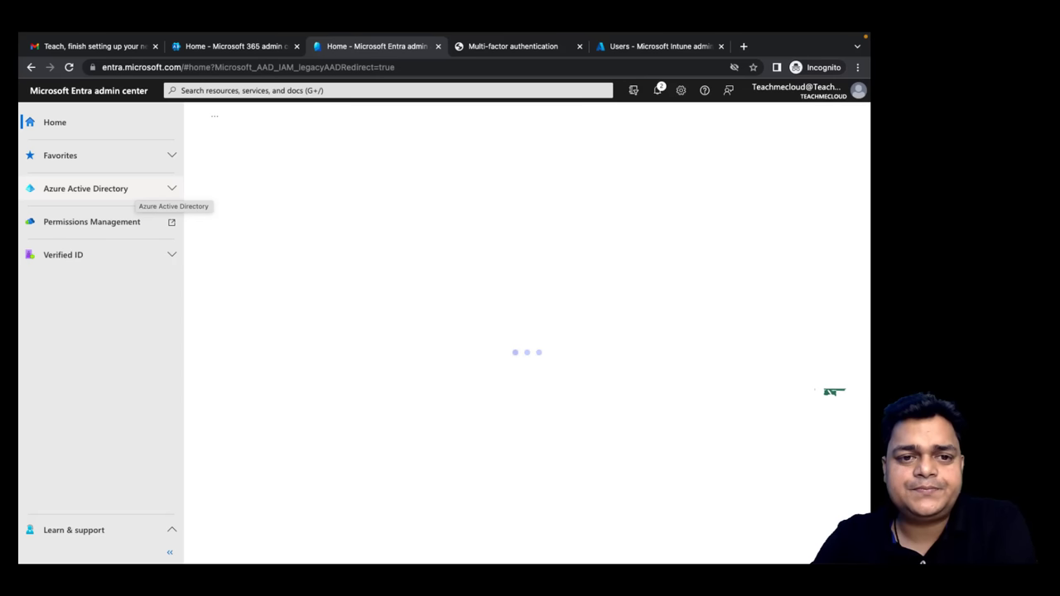
pyautogui.click(132, 190)
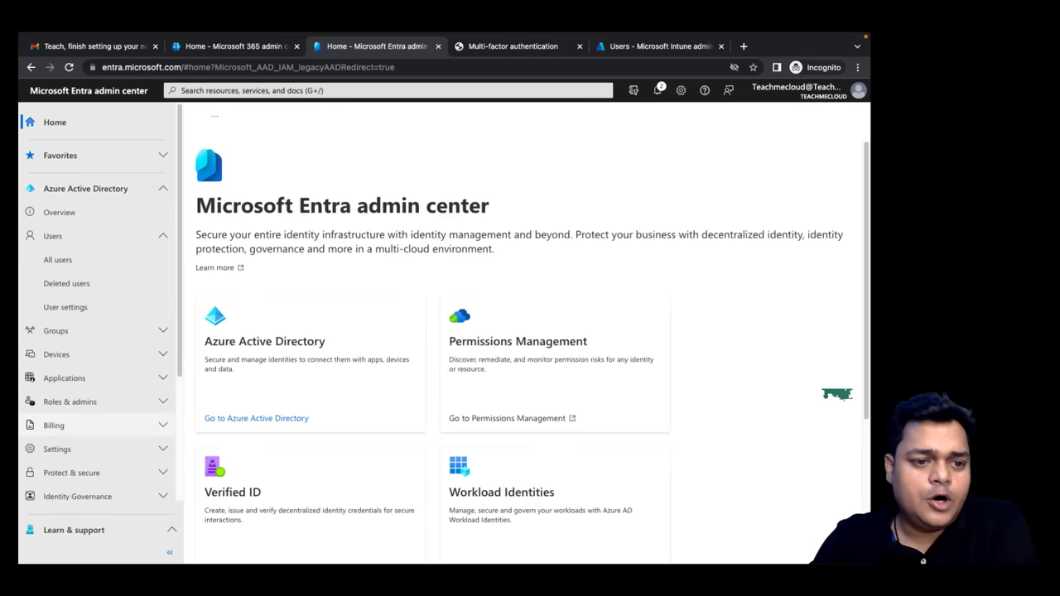
pyautogui.scroll(-2, 99, 347)
pyautogui.scroll(-3, 99, 347)
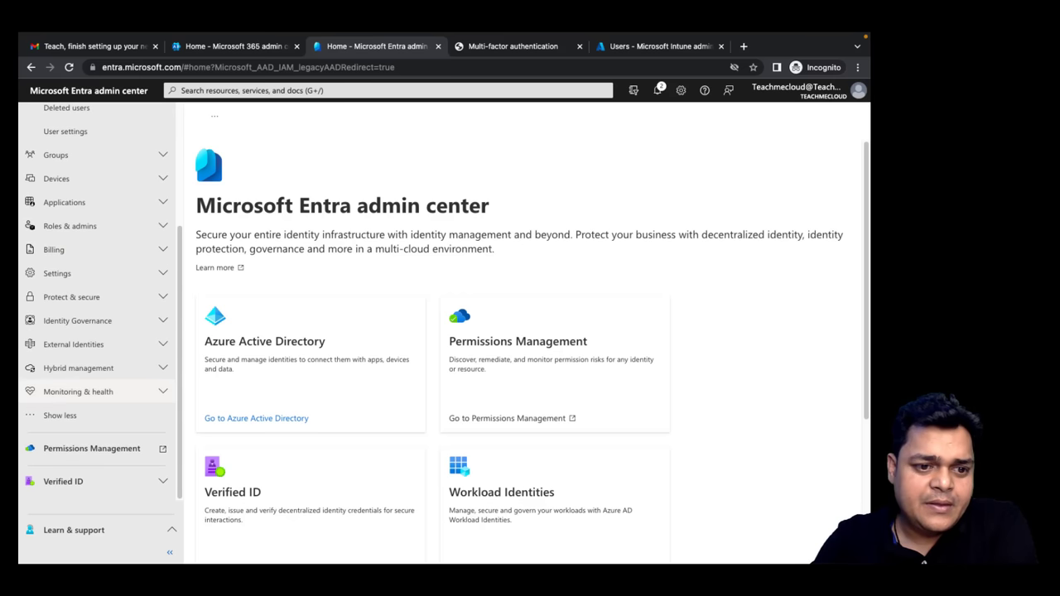
pyautogui.click(78, 391)
pyautogui.scroll(-5, 91, 414)
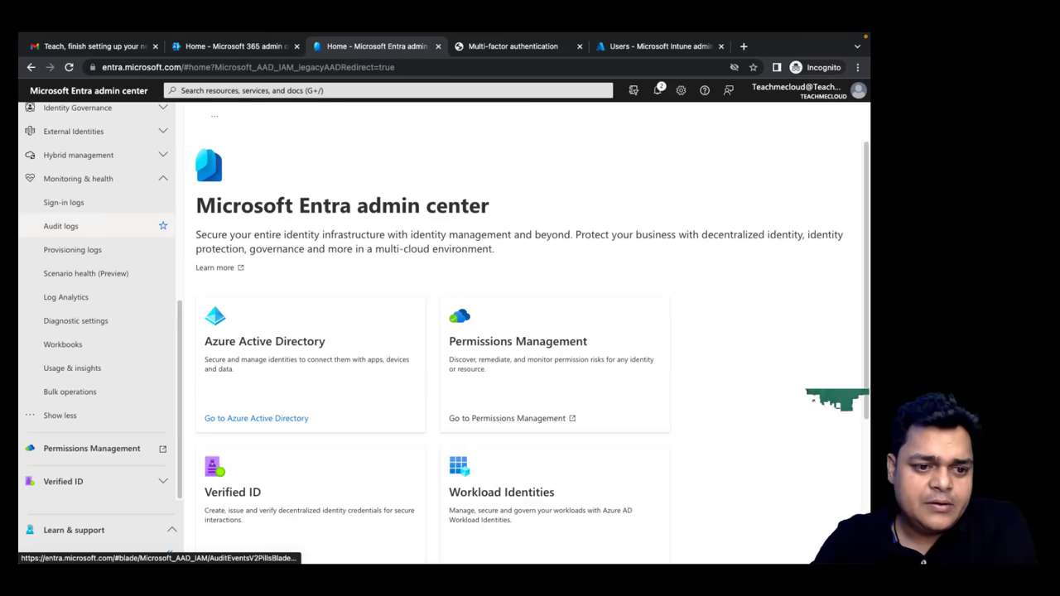
pyautogui.scroll(8, 83, 240)
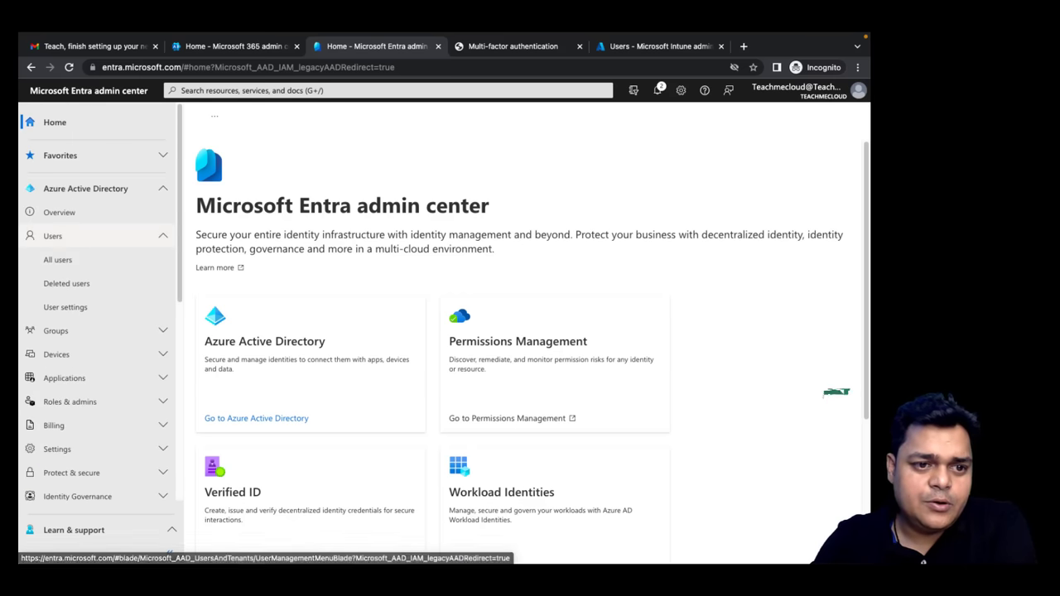
pyautogui.click(53, 236)
pyautogui.click(52, 236)
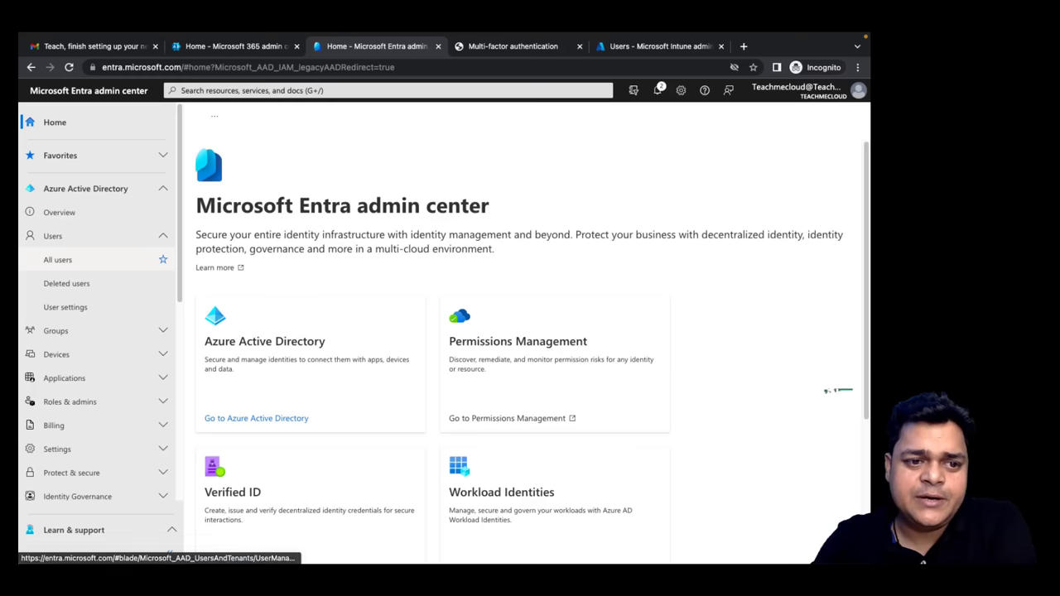
pyautogui.click(58, 259)
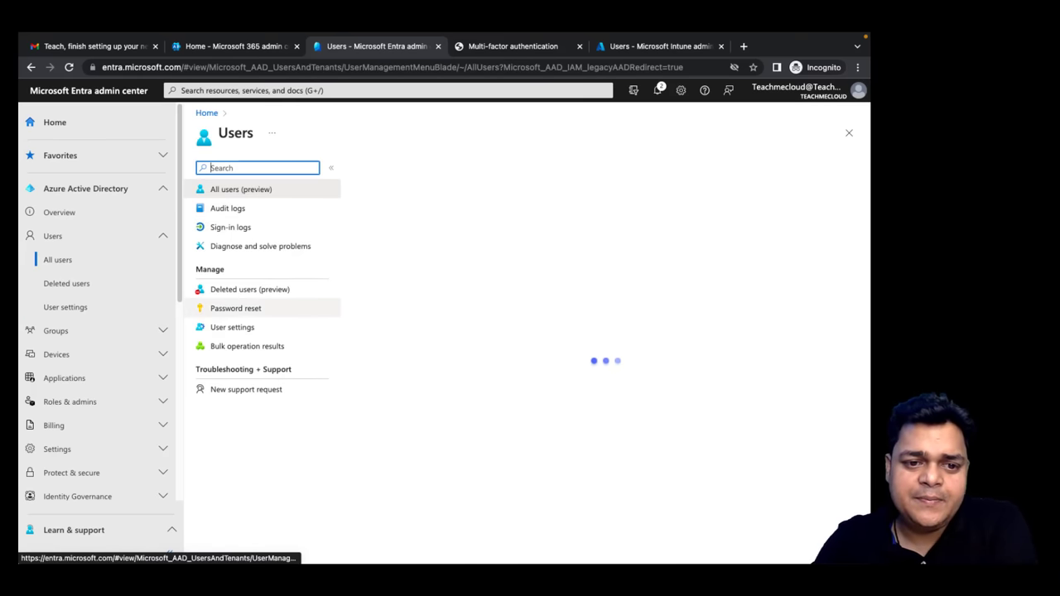
# Step: Open the Users Password reset page and expand its Settings section
pyautogui.click(235, 308)
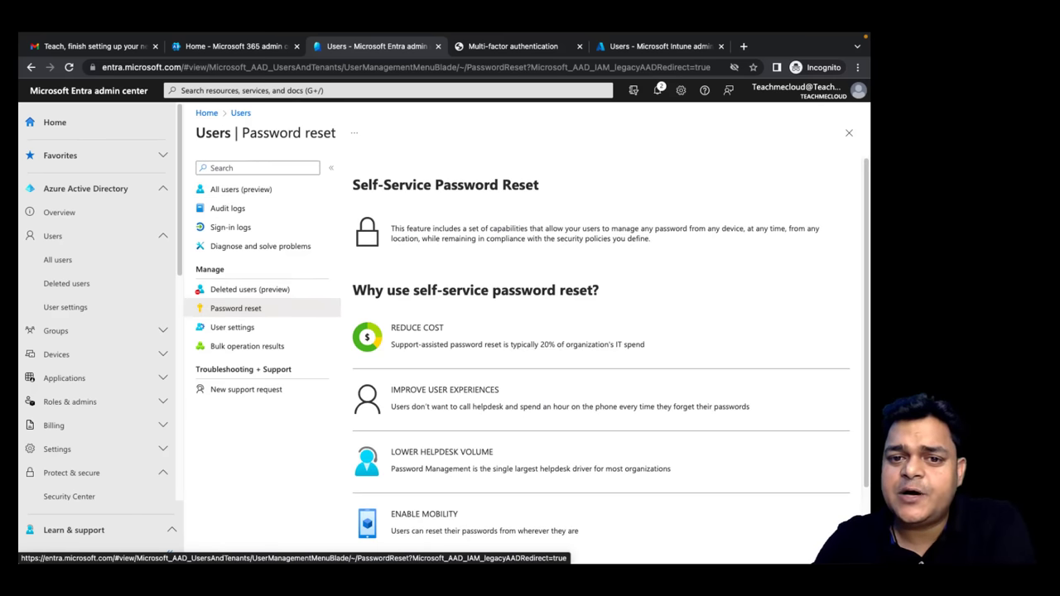
pyautogui.scroll(-2, 610, 348)
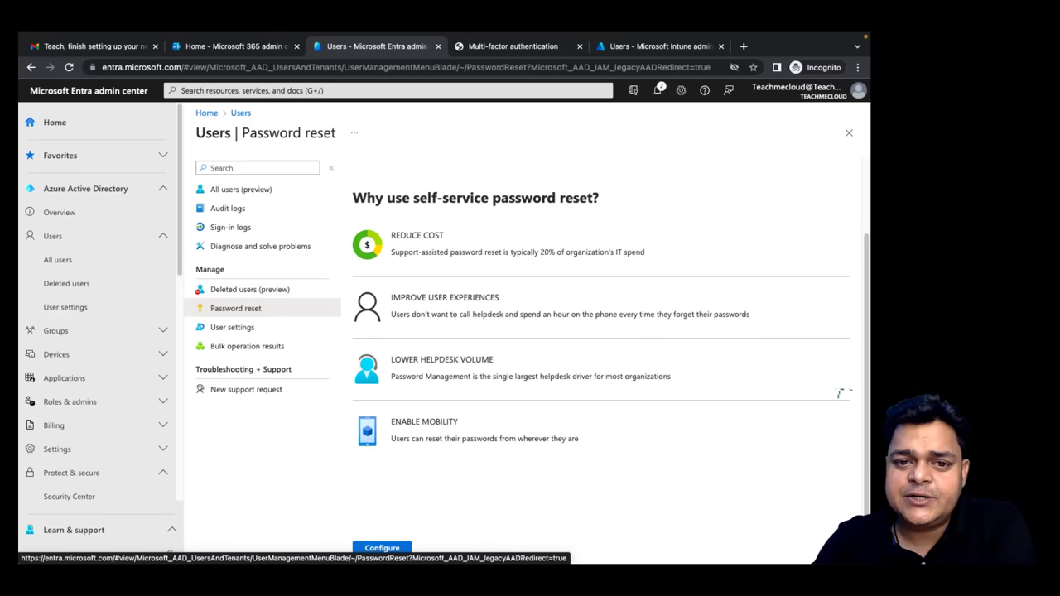
pyautogui.scroll(2, 601, 348)
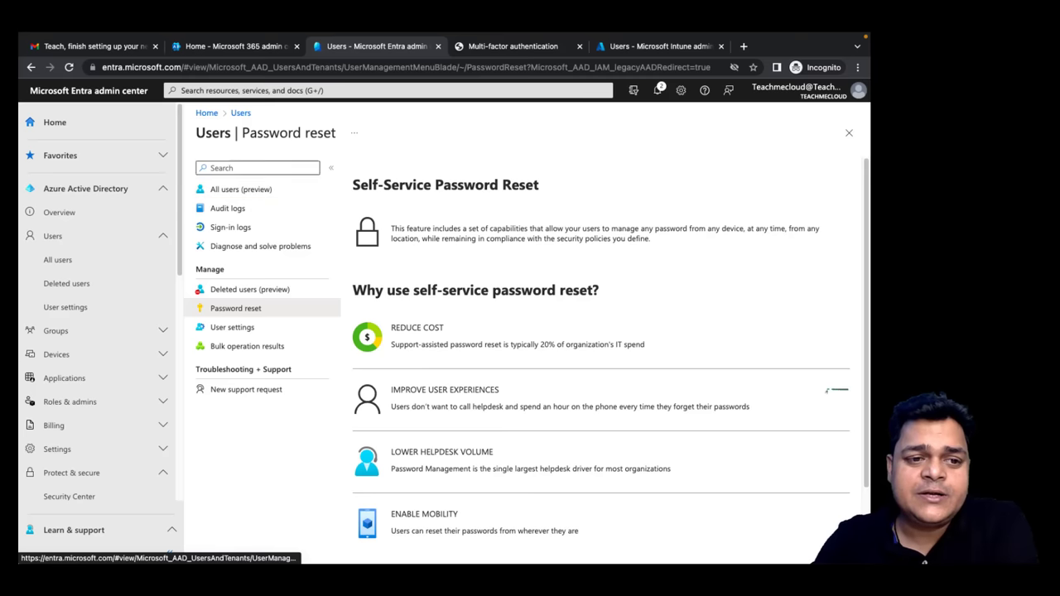
pyautogui.scroll(-1, 91, 298)
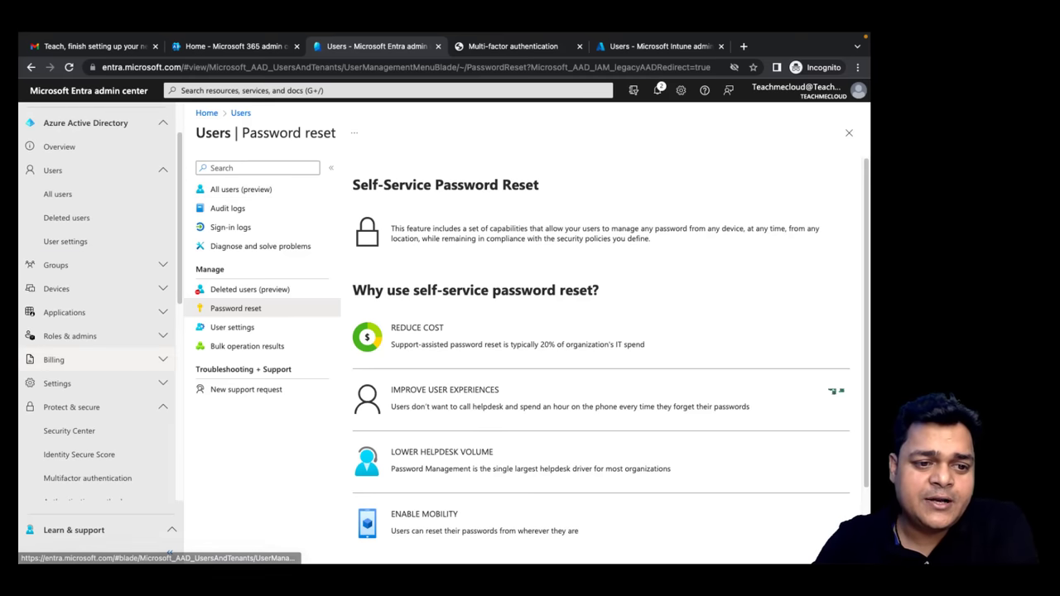
pyautogui.click(57, 384)
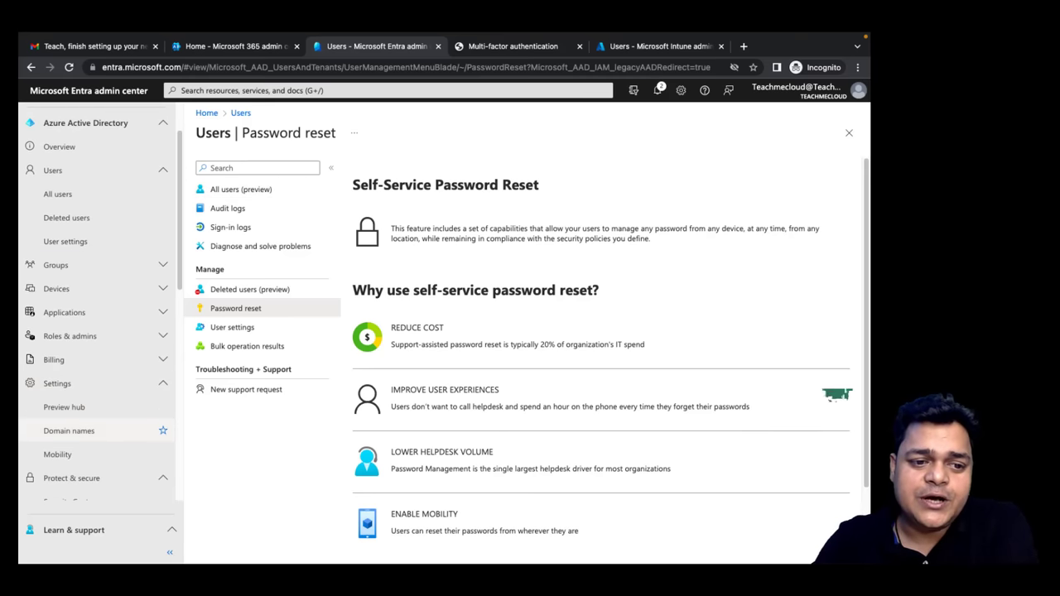
pyautogui.scroll(-1, 97, 315)
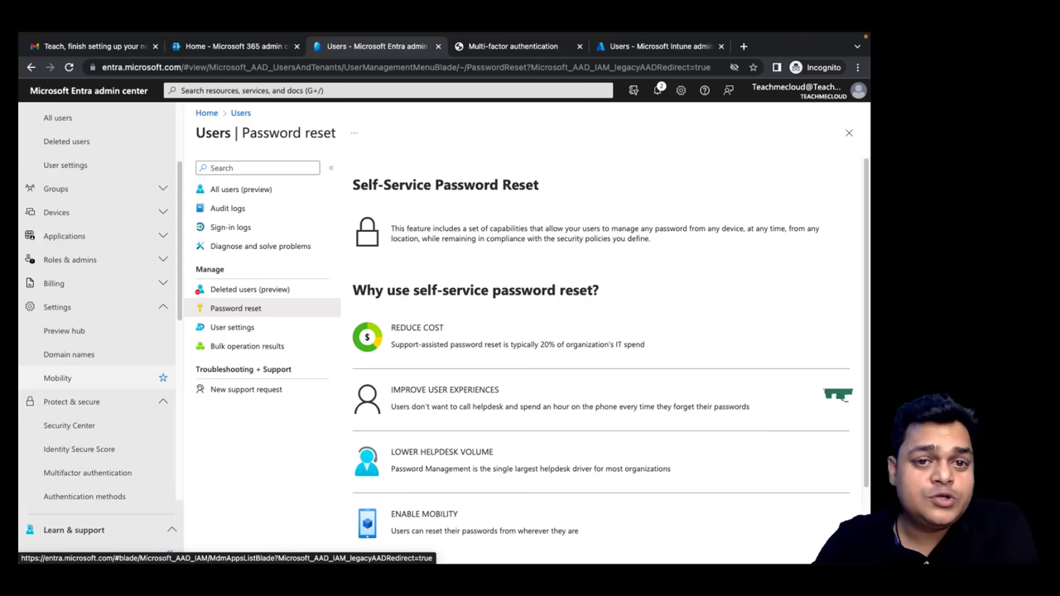
pyautogui.scroll(2, 91, 381)
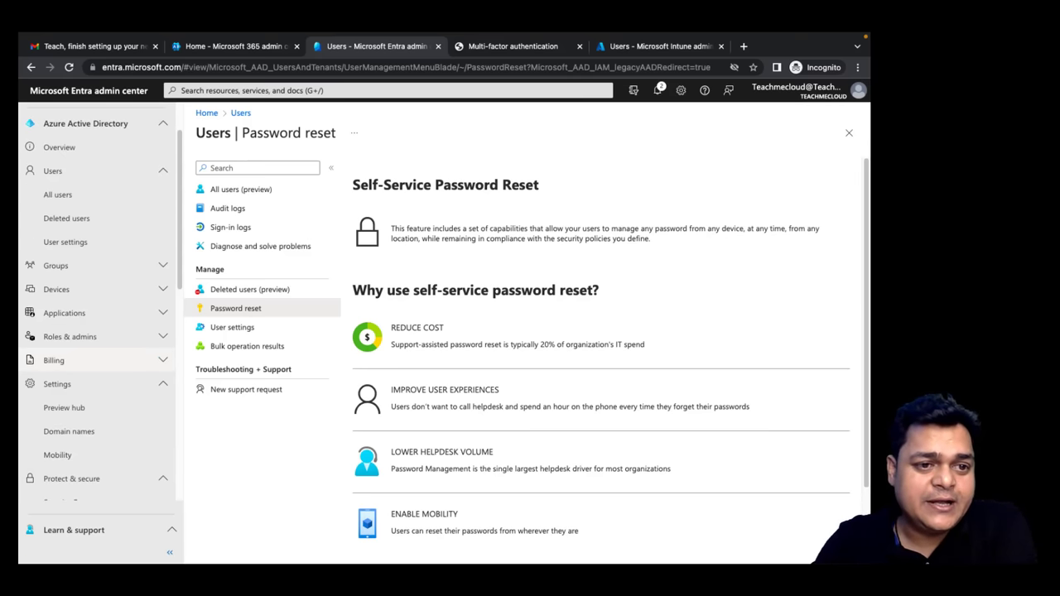
pyautogui.scroll(-1, 91, 269)
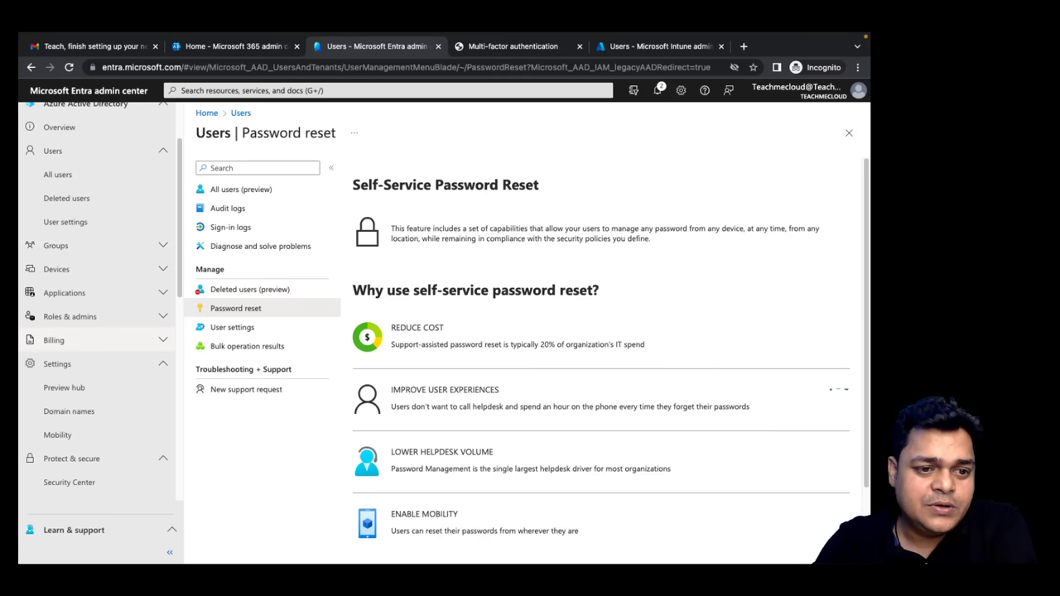
# Step: Activate the Azure AD Premium P2 free trial from Licenses > All products > Try/Buy
pyautogui.click(54, 340)
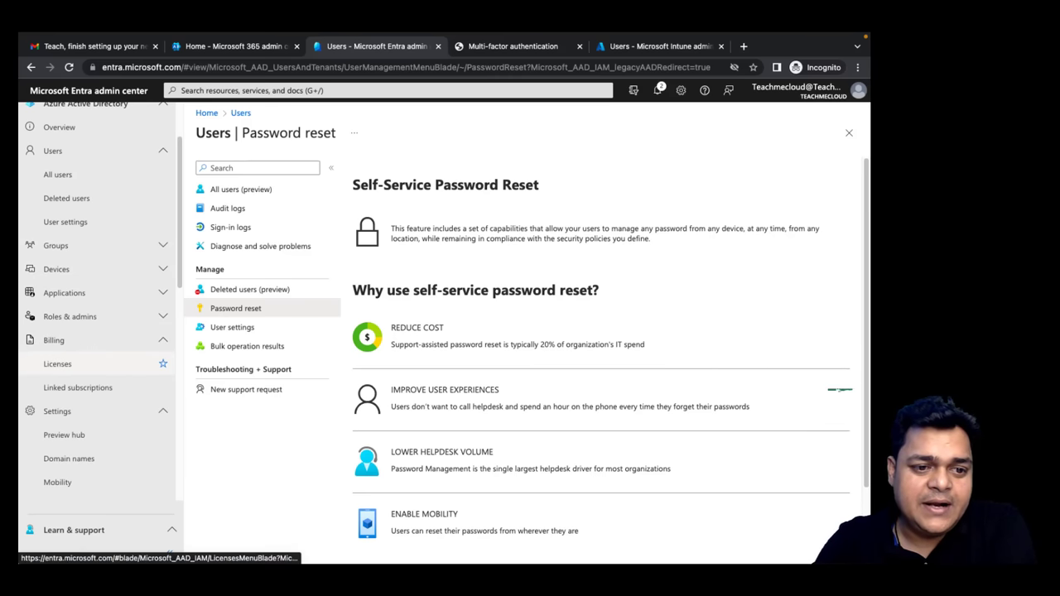
pyautogui.click(57, 363)
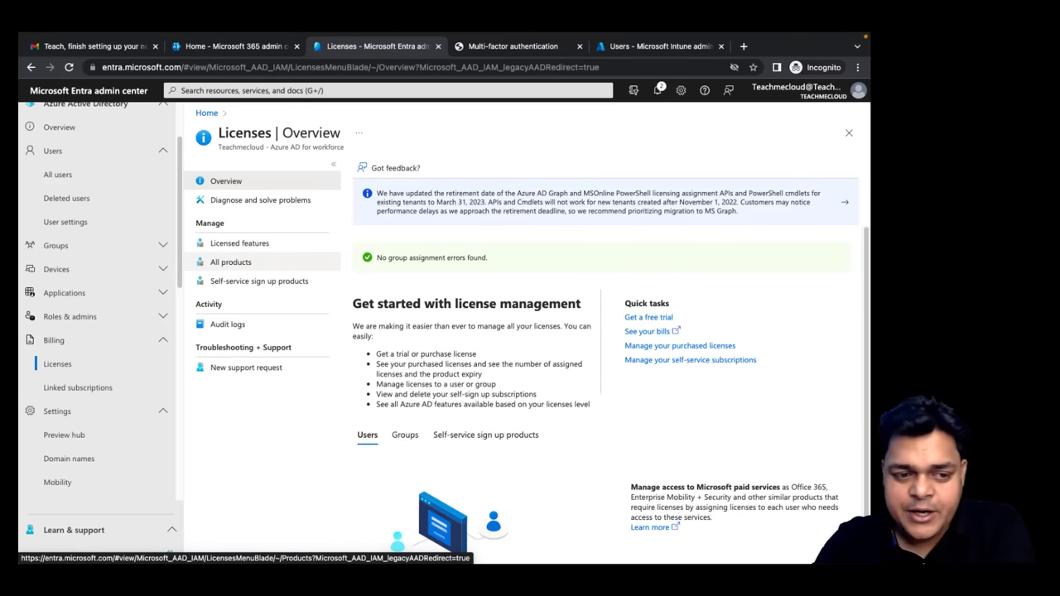
pyautogui.click(230, 262)
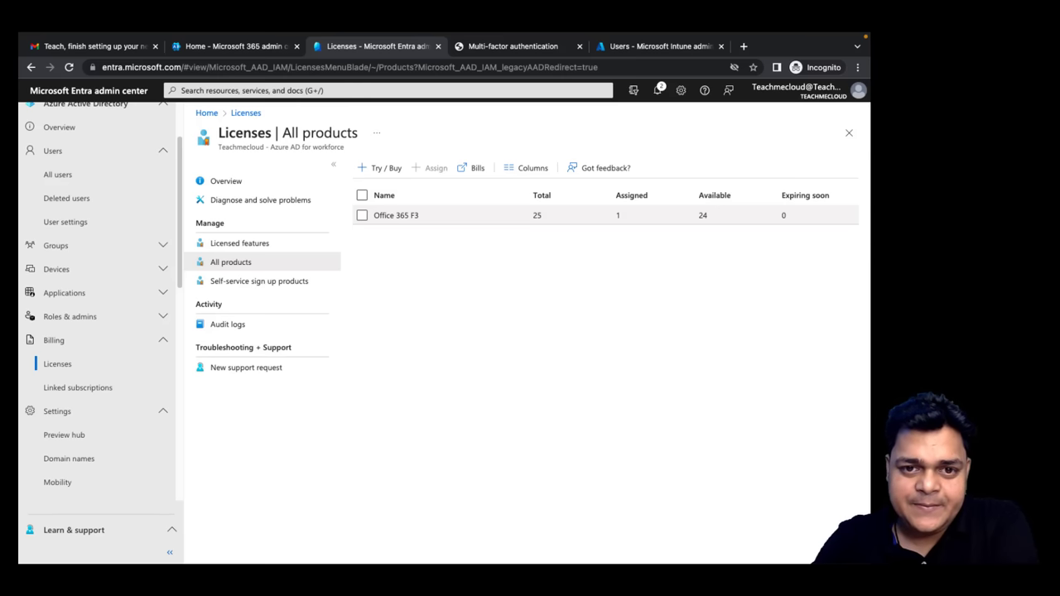
pyautogui.click(381, 168)
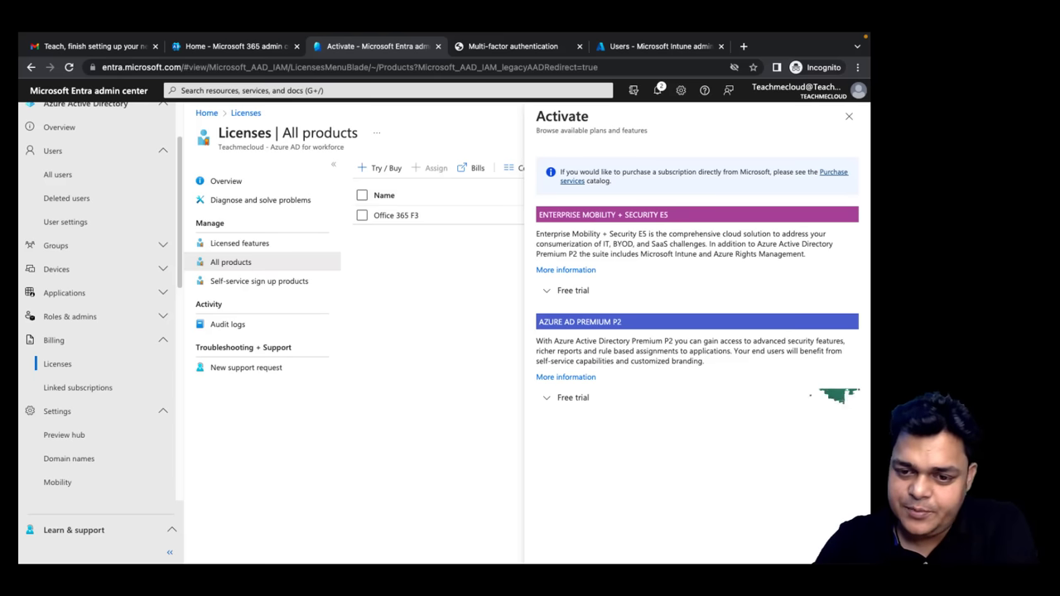
pyautogui.click(839, 396)
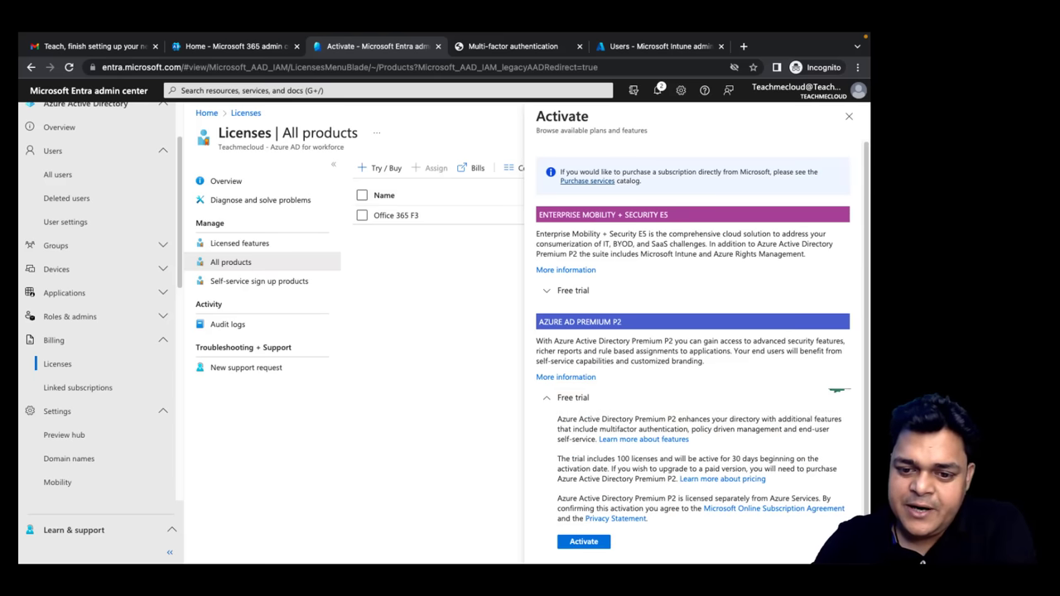
pyautogui.click(583, 541)
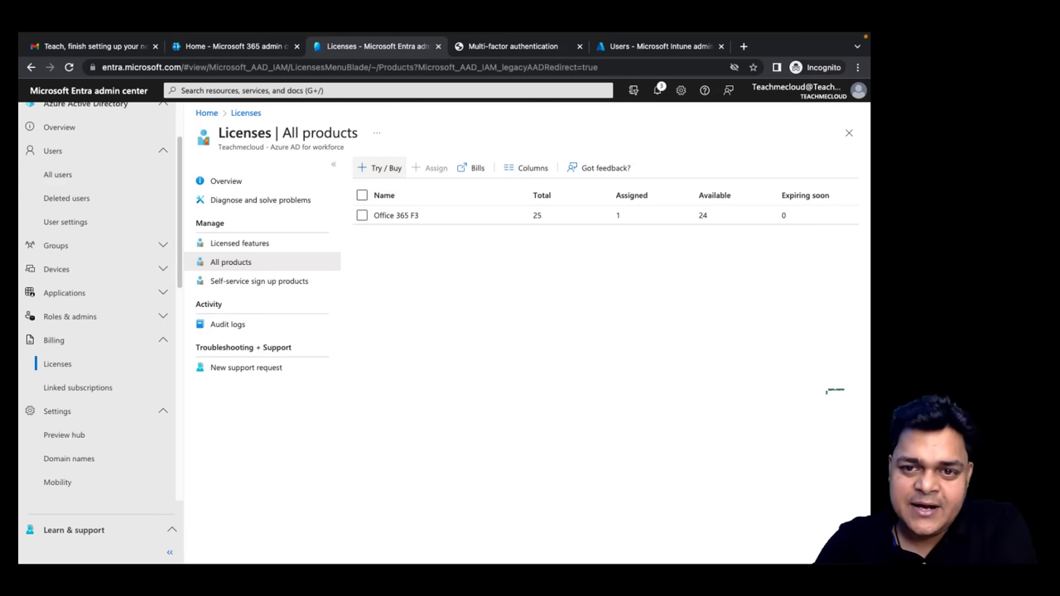
# Step: Confirm the activation in Notifications, refresh All products, and switch to the Intune tab
pyautogui.click(657, 89)
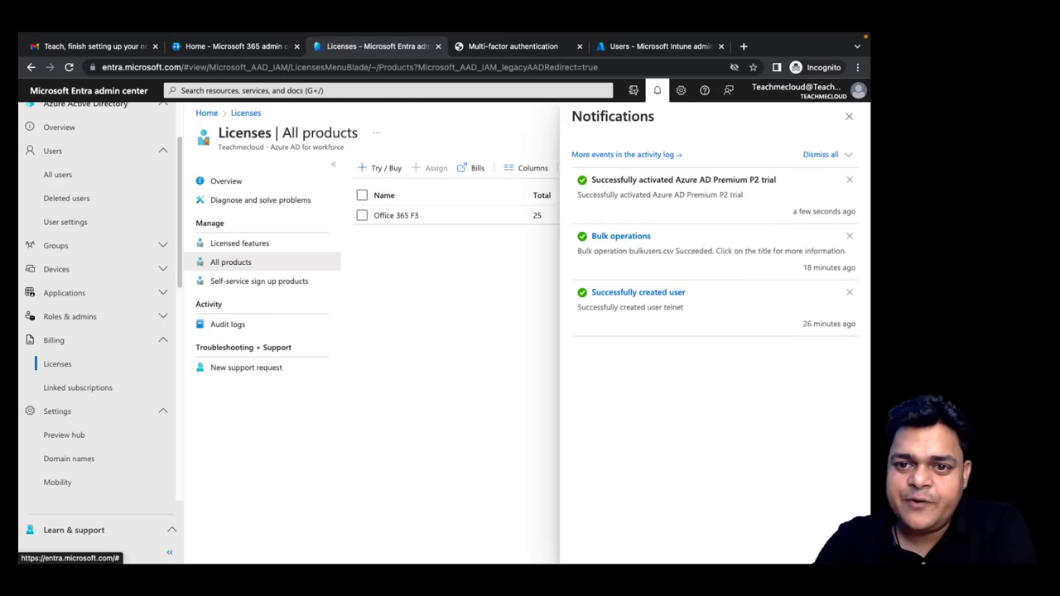
pyautogui.click(849, 116)
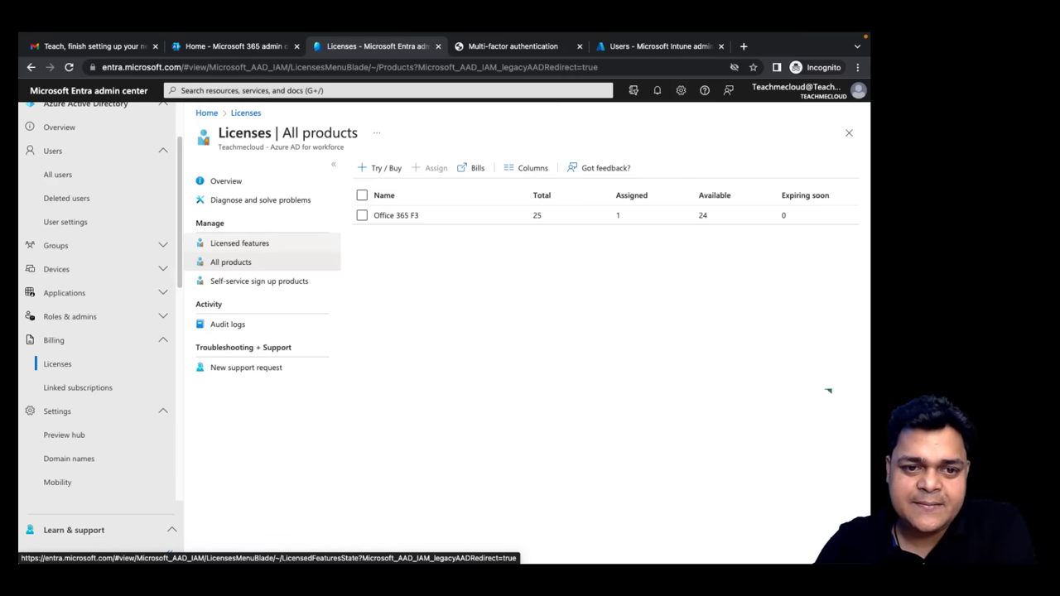
pyautogui.click(240, 243)
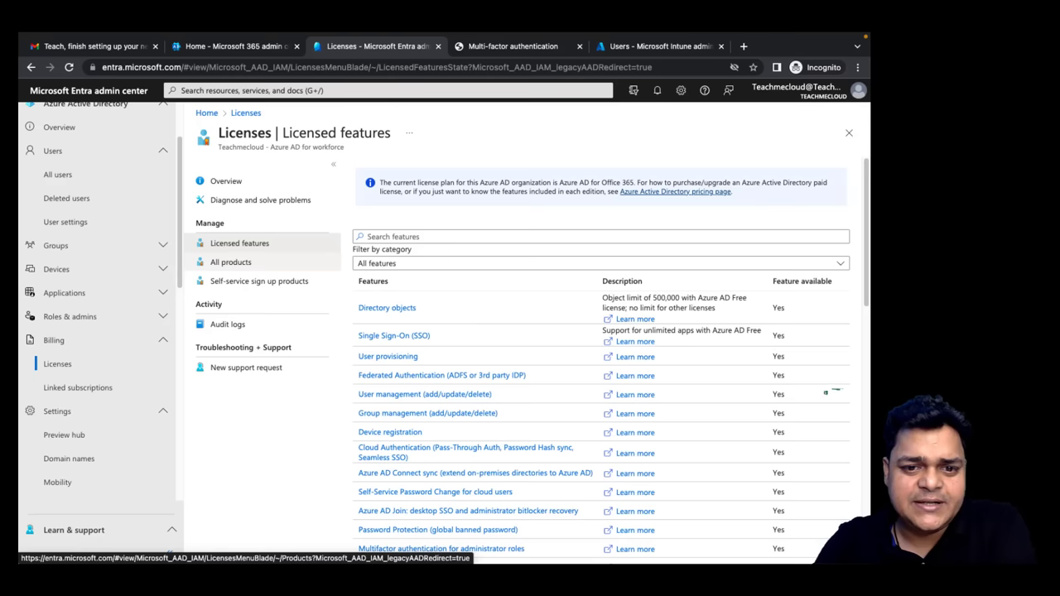
pyautogui.click(231, 262)
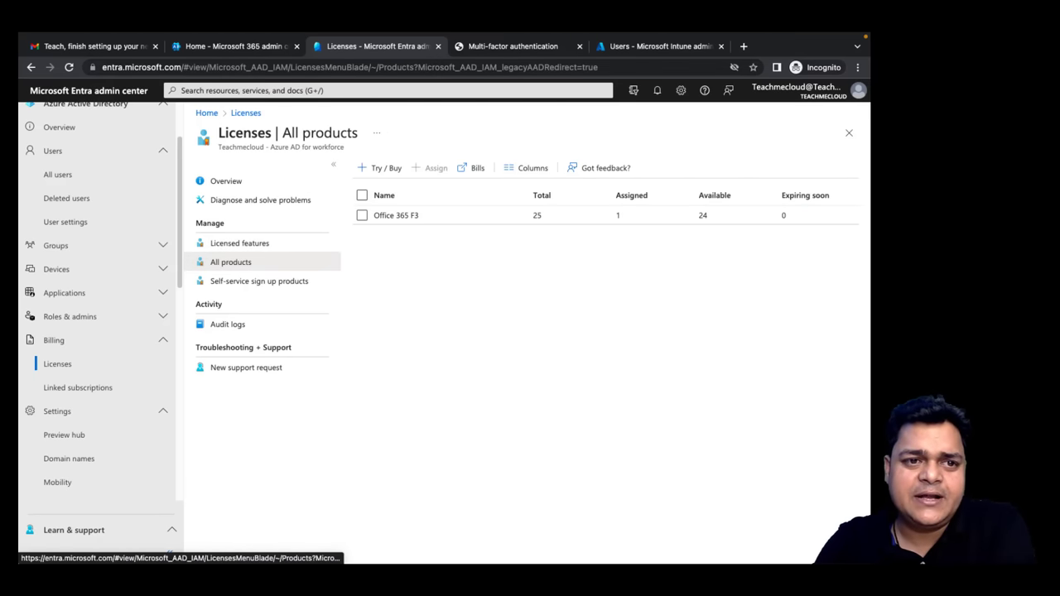
pyautogui.click(85, 103)
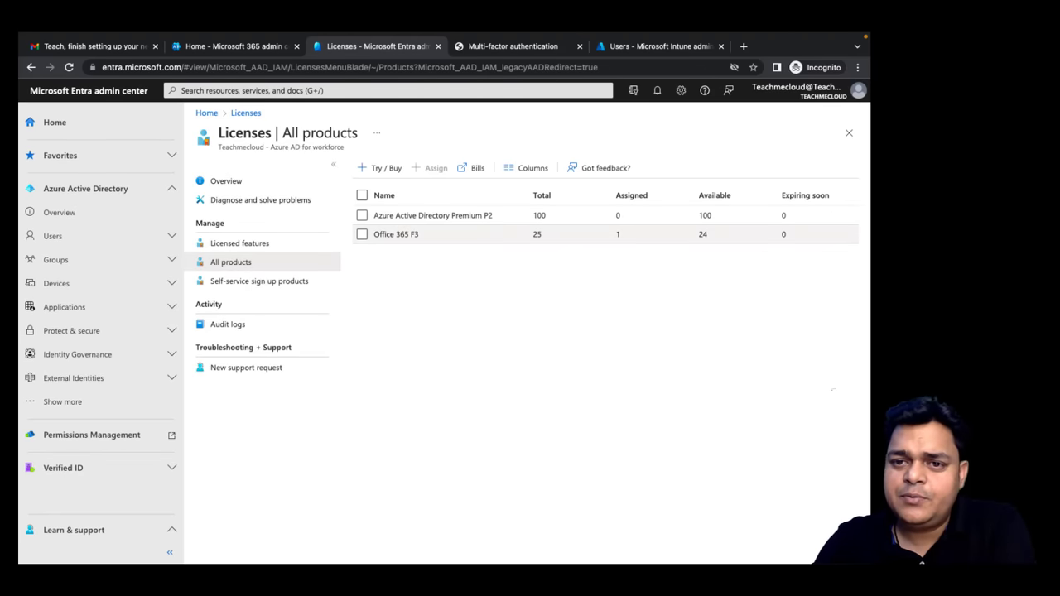
pyautogui.click(655, 47)
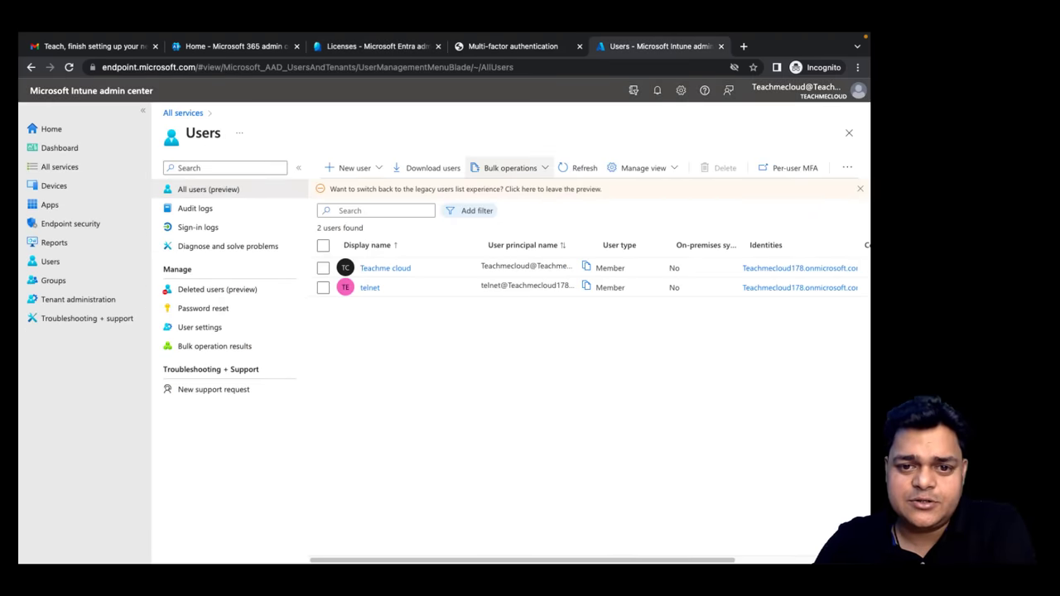
# Step: Return to the Entra Licenses tab and open the admin center Home page
pyautogui.hotkey('ctrl', 'shift', 'Tab')
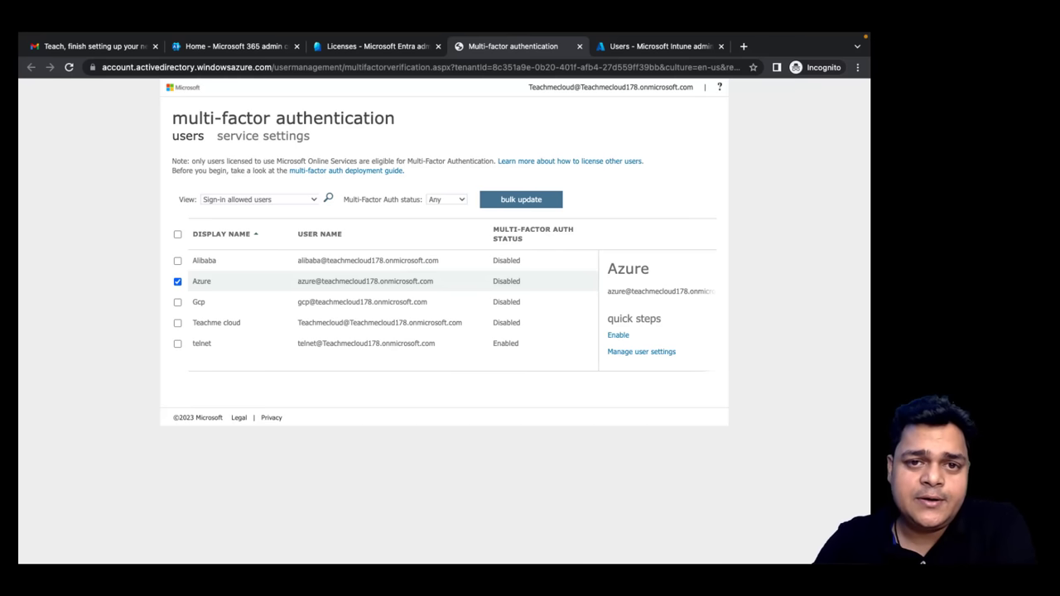
pyautogui.hotkey('ctrl', 'shift', 'Tab')
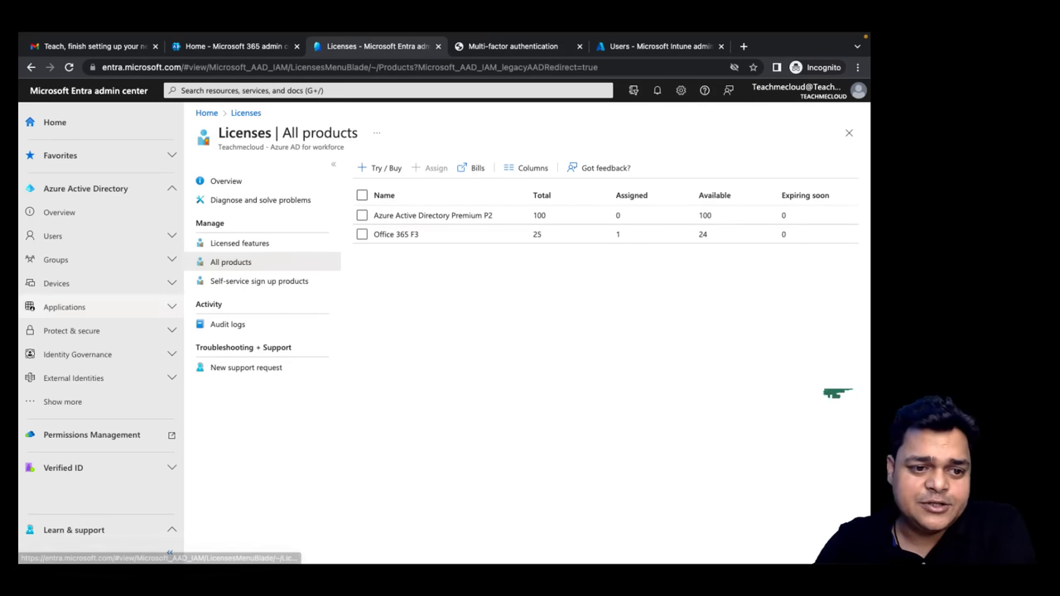
pyautogui.click(63, 402)
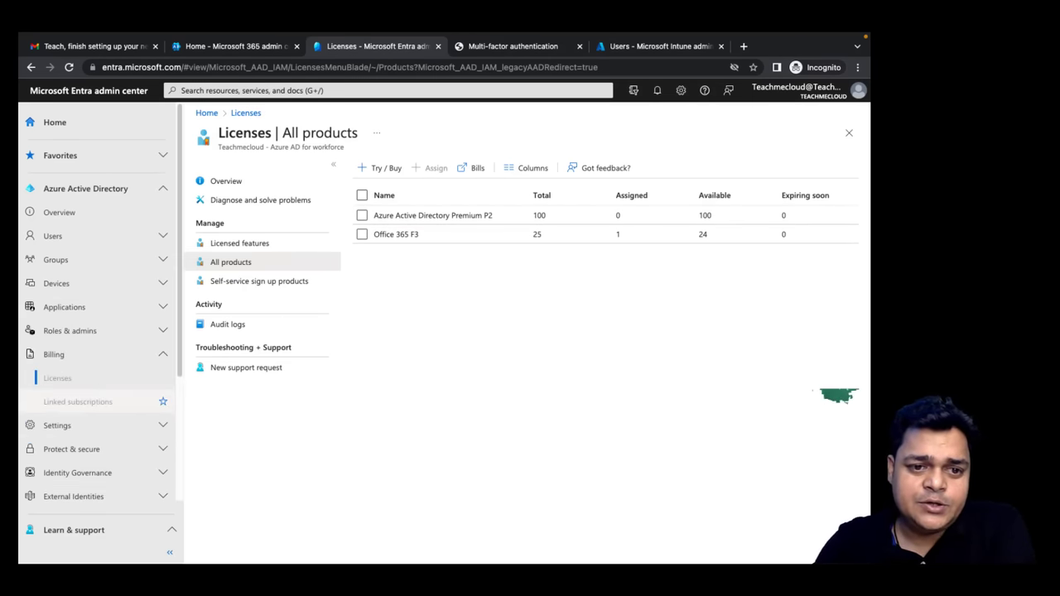
pyautogui.click(207, 113)
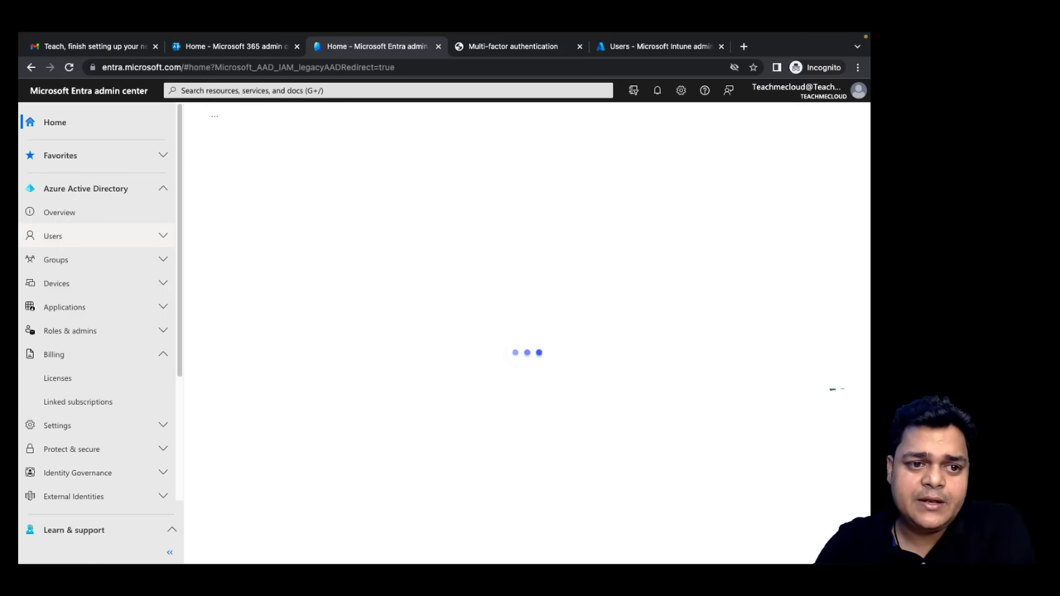
# Step: Set Self service password reset enabled to All users, then switch to the OneNote MFA notes
pyautogui.click(52, 236)
pyautogui.click(57, 259)
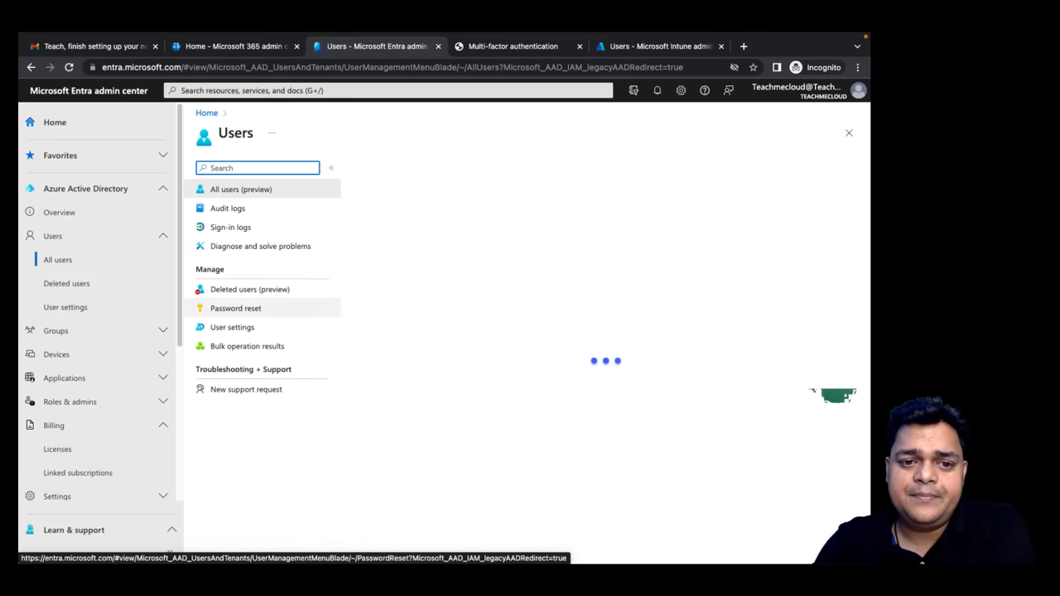
pyautogui.click(235, 308)
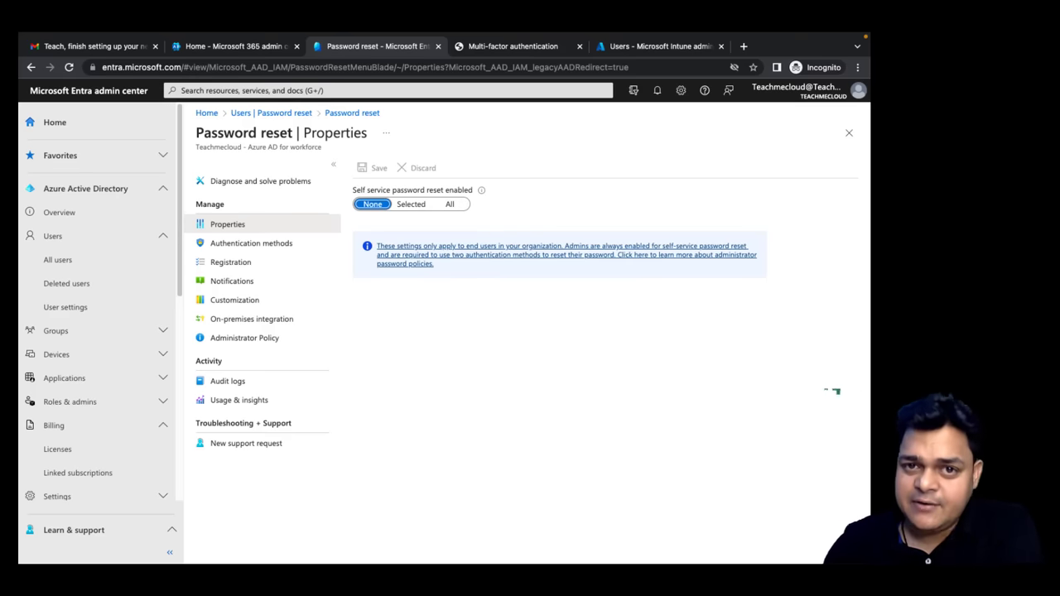
pyautogui.click(411, 204)
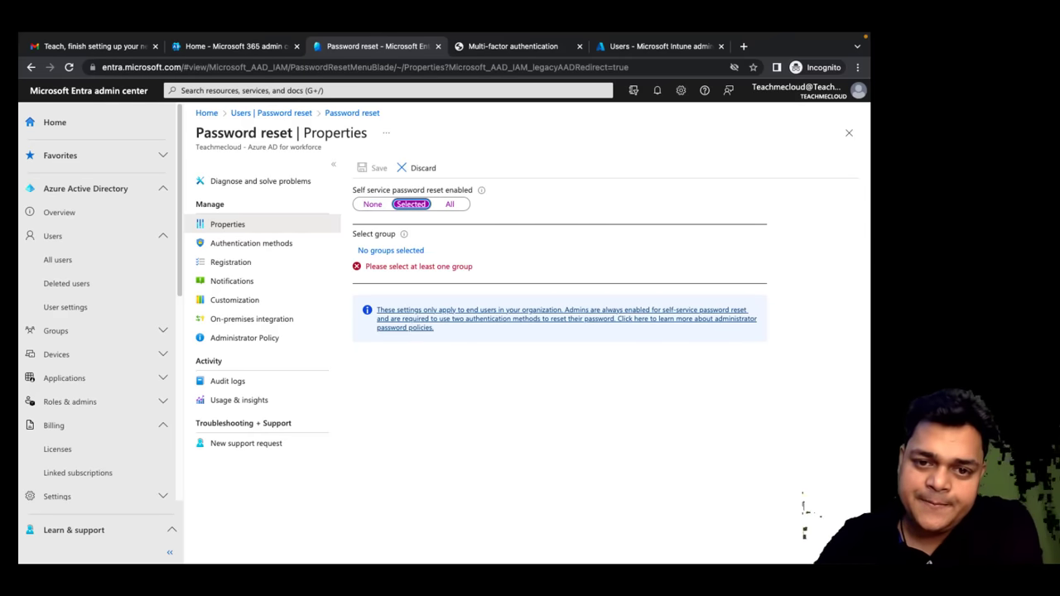
pyautogui.press('Right')
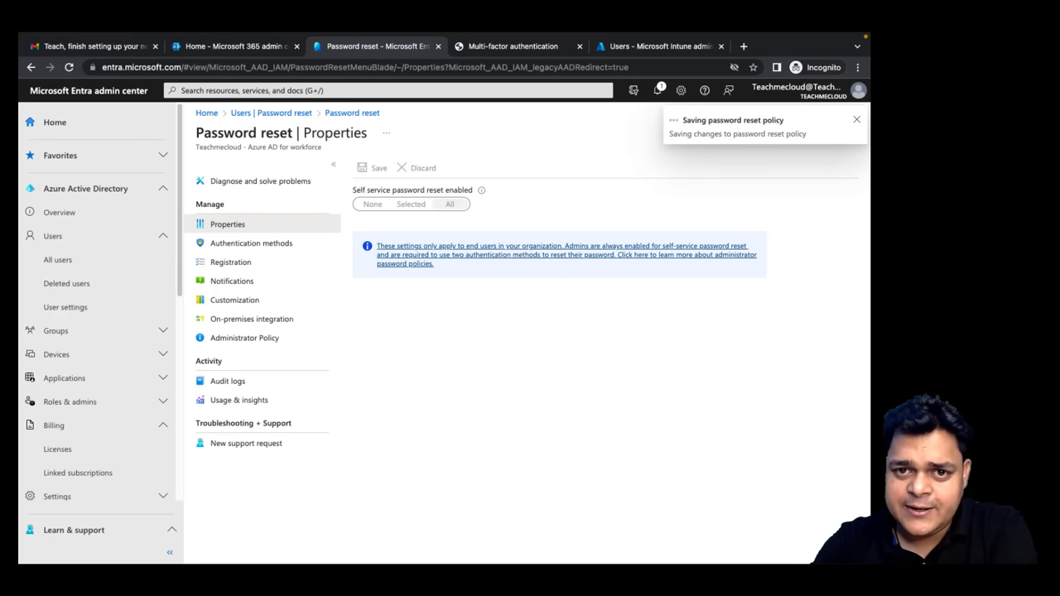
pyautogui.hotkey('ctrl', 'Left')
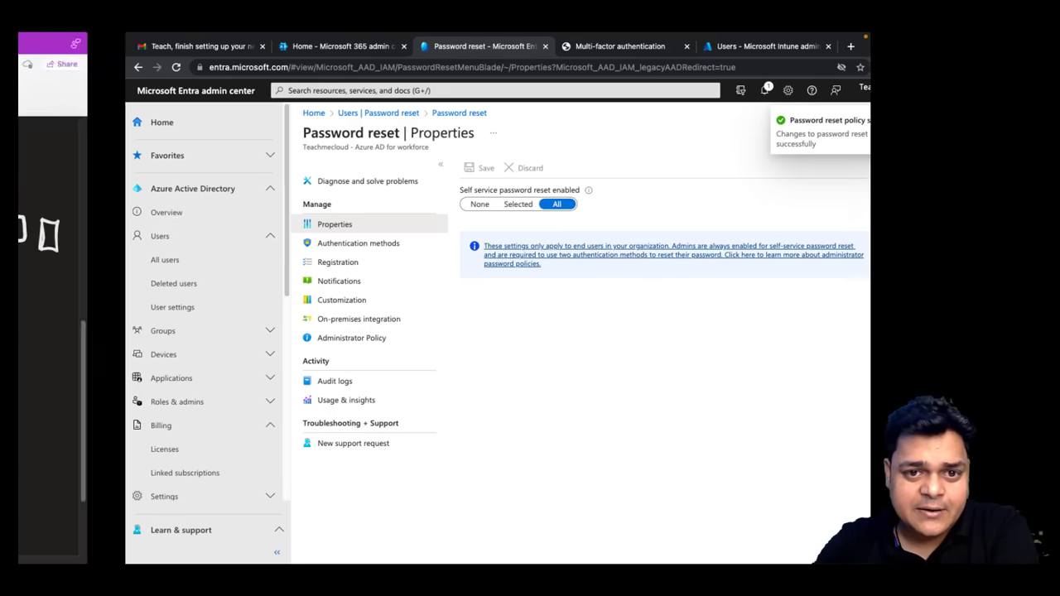
pyautogui.scroll(-3, 447, 331)
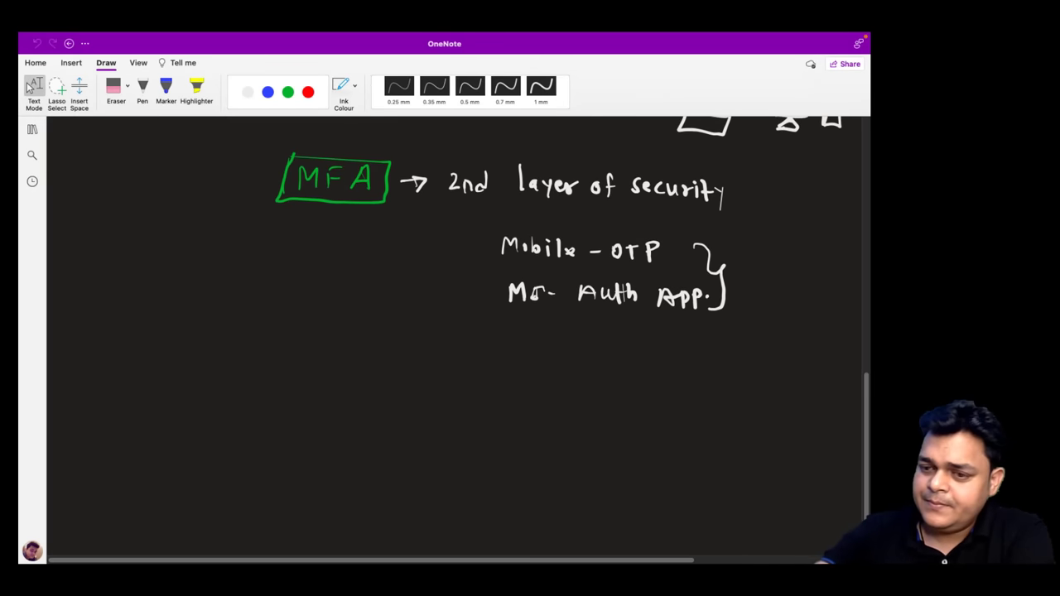
# Step: Handwrite SSPR in green pen ink and draw a box around it
pyautogui.click(143, 90)
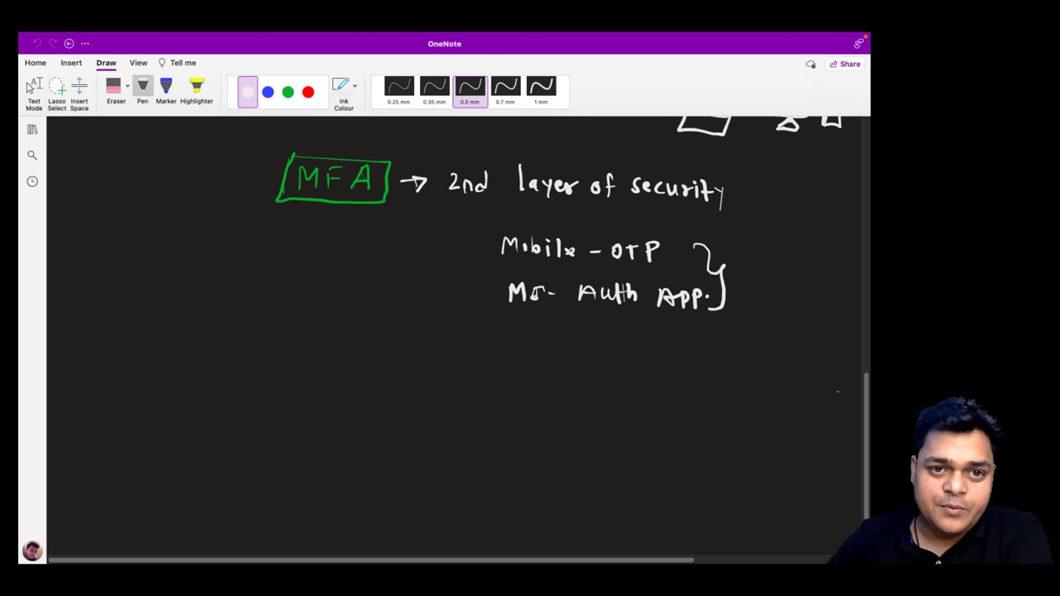
pyautogui.click(288, 92)
pyautogui.moveTo(258, 417)
pyautogui.mouseDown()
pyautogui.moveTo(247, 434)
pyautogui.moveTo(318, 441)
pyautogui.mouseUp()
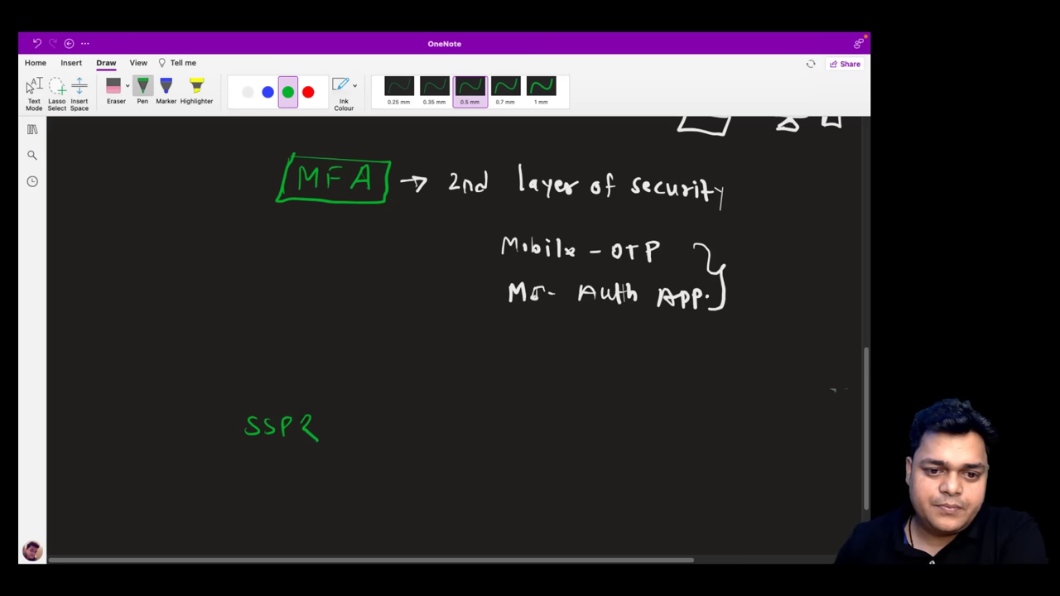
pyautogui.moveTo(239, 449)
pyautogui.mouseDown()
pyautogui.moveTo(241, 409)
pyautogui.moveTo(335, 409)
pyautogui.moveTo(333, 452)
pyautogui.moveTo(238, 451)
pyautogui.mouseUp()
pyautogui.moveTo(829, 390); pyautogui.dragTo(843, 389)
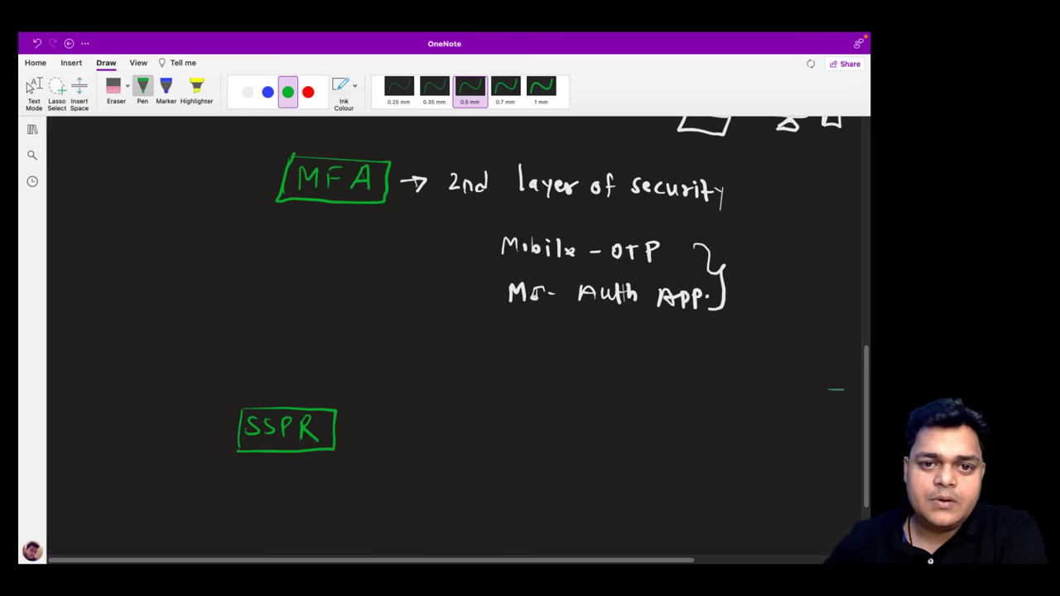
# Step: In white ink, draw an arrow after the box and write 'Self service pwd Reset'
pyautogui.click(247, 91)
pyautogui.moveTo(350, 429)
pyautogui.mouseDown()
pyautogui.moveTo(375, 429)
pyautogui.moveTo(370, 437)
pyautogui.mouseUp()
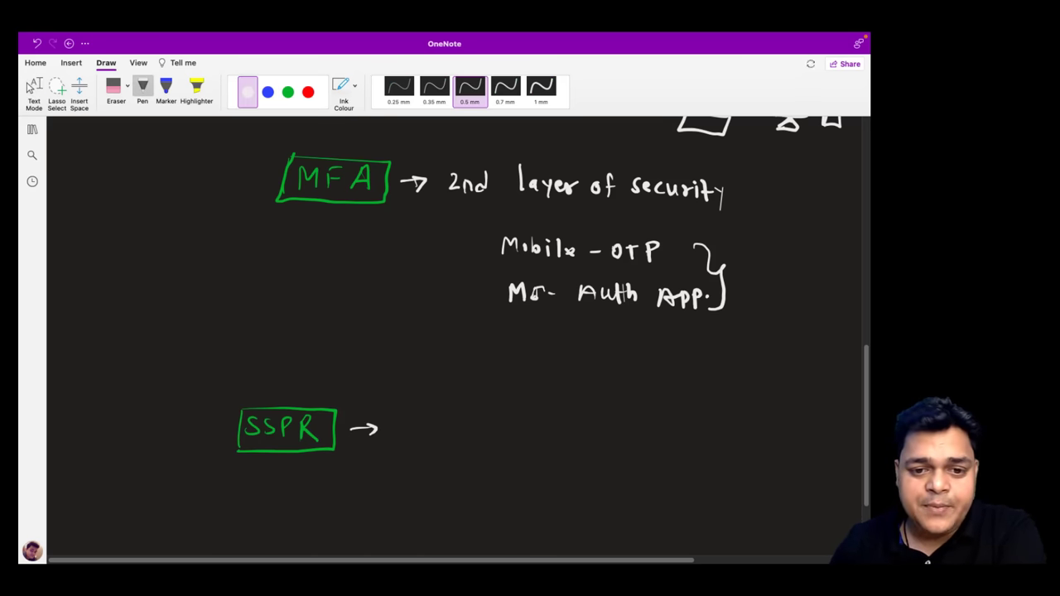
pyautogui.moveTo(407, 425)
pyautogui.mouseDown()
pyautogui.moveTo(404, 436)
pyautogui.moveTo(449, 428)
pyautogui.mouseUp()
pyautogui.moveTo(481, 419)
pyautogui.mouseDown()
pyautogui.moveTo(473, 434)
pyautogui.moveTo(524, 420)
pyautogui.moveTo(530, 432)
pyautogui.moveTo(530, 418)
pyautogui.mouseUp()
pyautogui.moveTo(545, 424)
pyautogui.mouseDown()
pyautogui.moveTo(547, 436)
pyautogui.moveTo(594, 439)
pyautogui.moveTo(622, 427)
pyautogui.moveTo(661, 441)
pyautogui.mouseUp()
pyautogui.moveTo(661, 420); pyautogui.dragTo(675, 441)
pyautogui.moveTo(676, 434); pyautogui.dragTo(714, 442)
pyautogui.moveTo(702, 429); pyautogui.dragTo(719, 428)
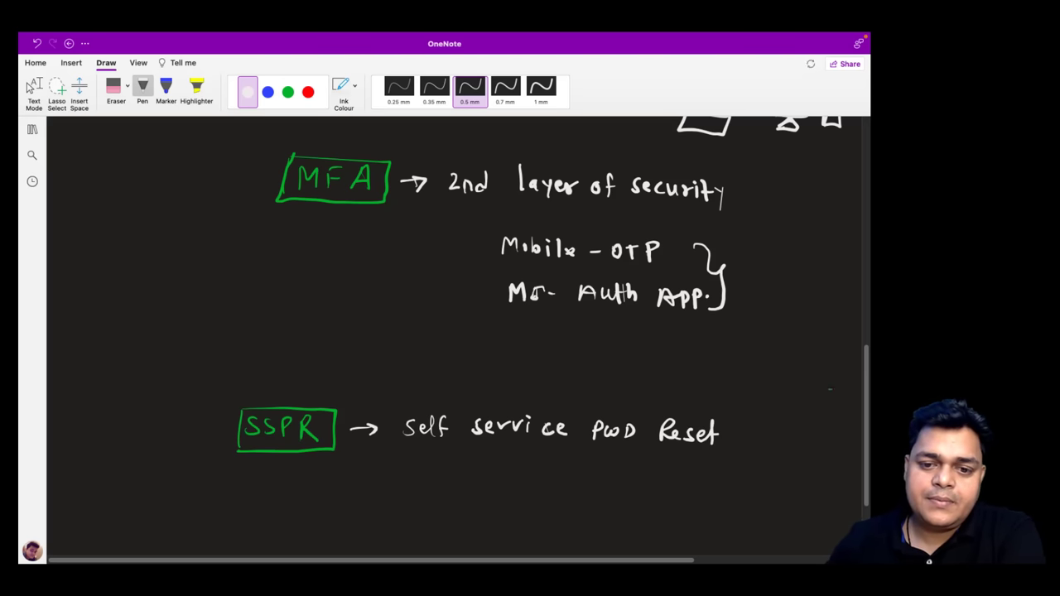
pyautogui.press('Escape')
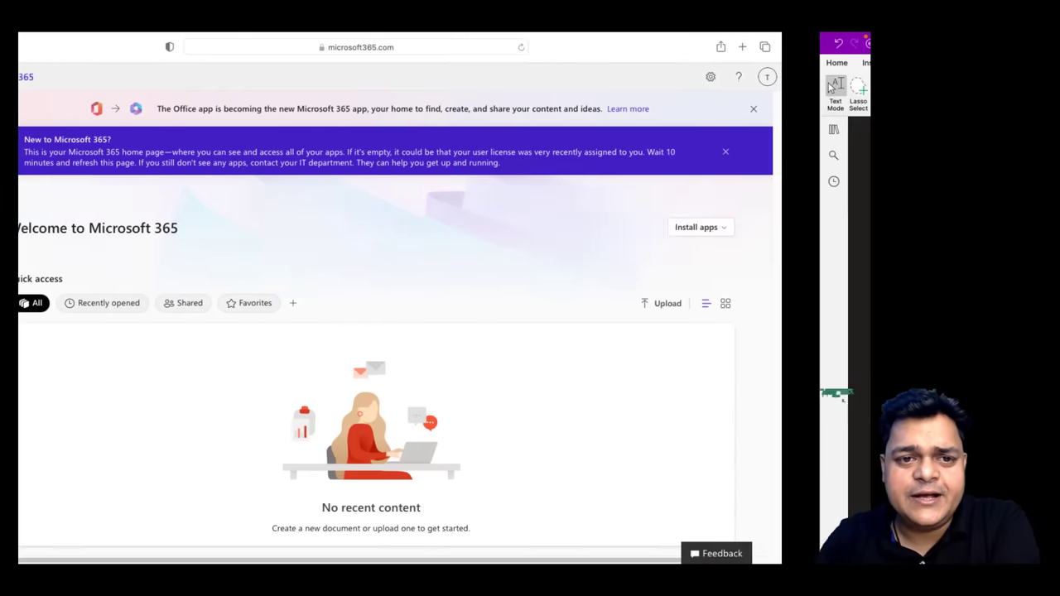
# Step: Confirm in Entra notifications that the password reset policy was saved
pyautogui.hotkey('ctrl', 'Left')
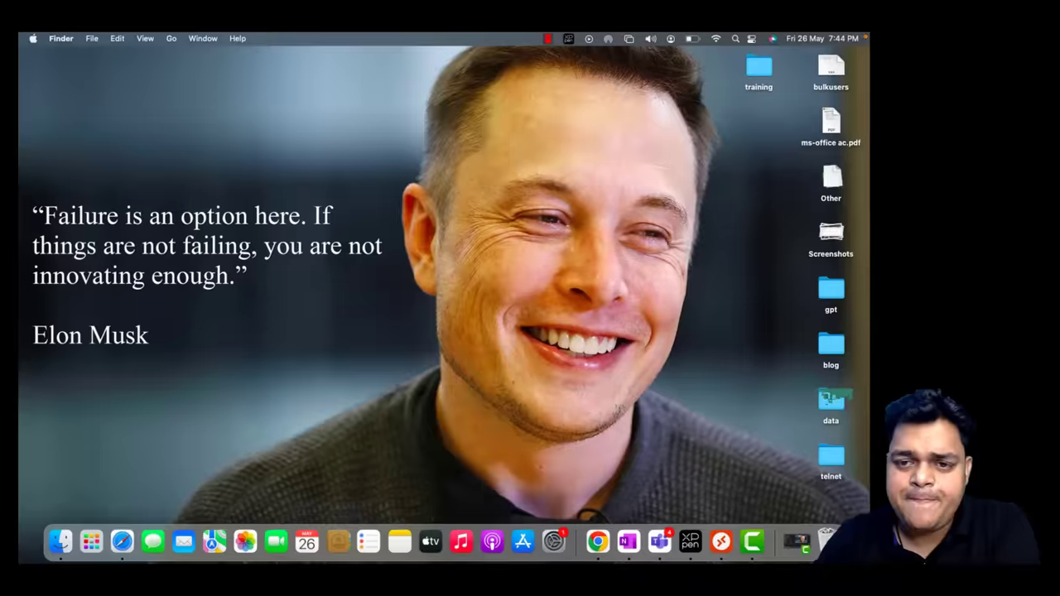
pyautogui.hotkey('ctrl', 'Right')
pyautogui.hotkey('ctrl', 'Right')
pyautogui.hotkey('ctrl', 'Right')
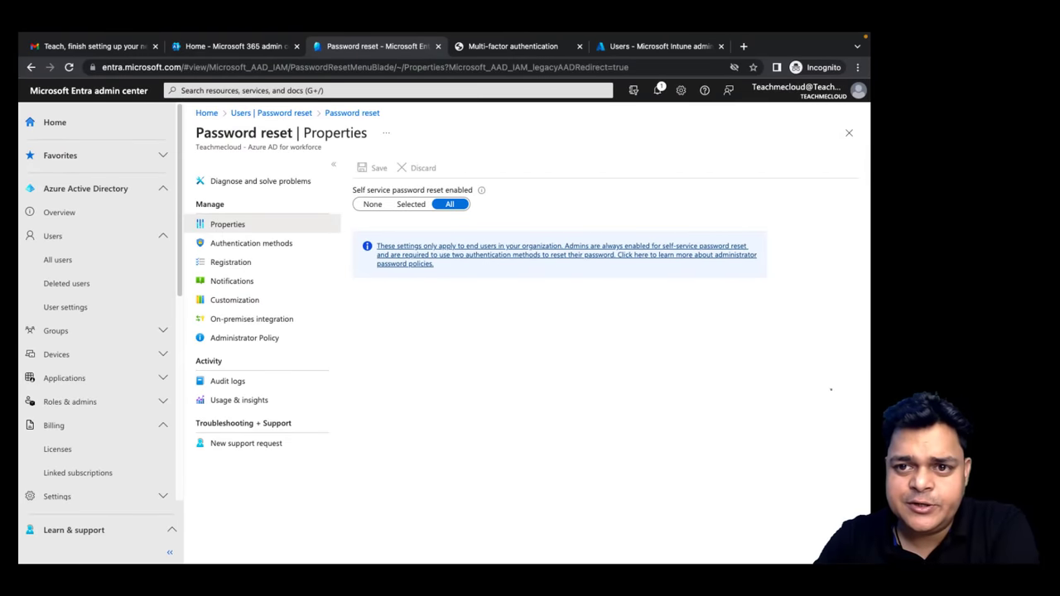
pyautogui.click(657, 89)
pyautogui.click(849, 116)
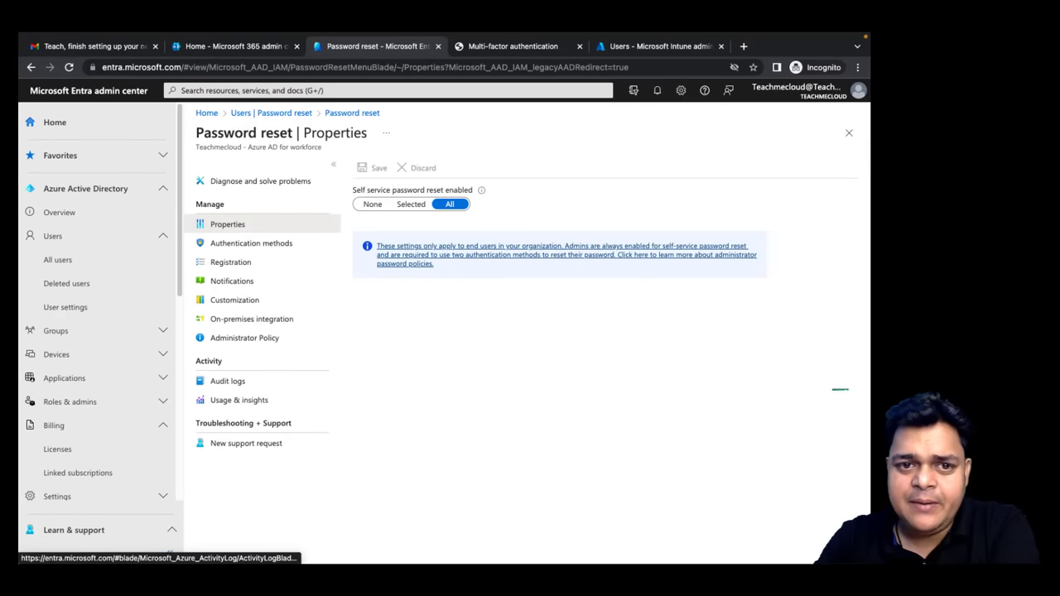
# Step: Sign out of Microsoft 365, enter the test user's sign-in name, and choose Forgot my password
pyautogui.hotkey('ctrl', 'Left')
pyautogui.hotkey('ctrl', 'Left')
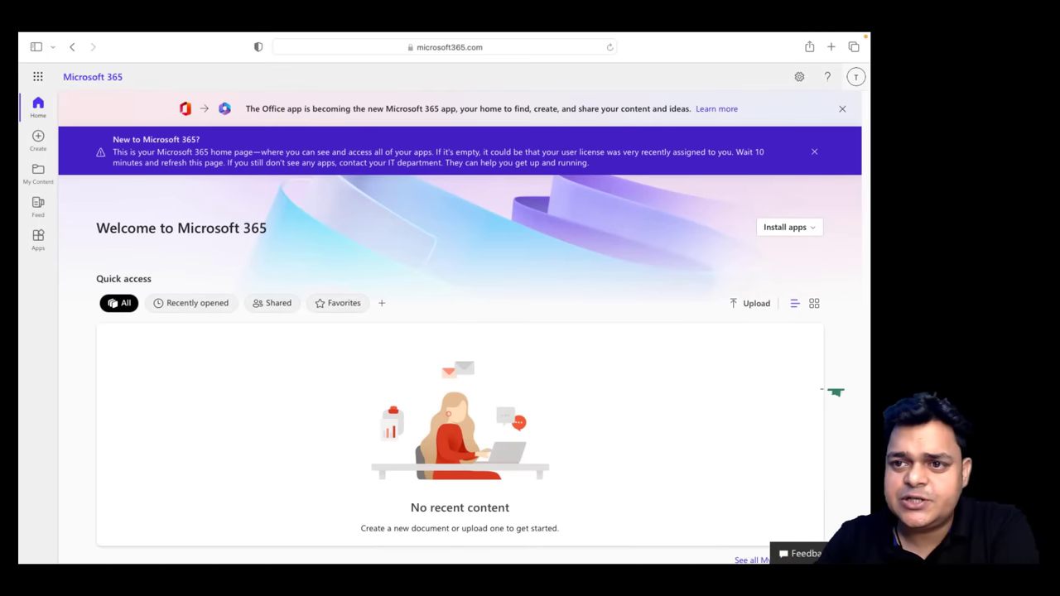
pyautogui.click(856, 76)
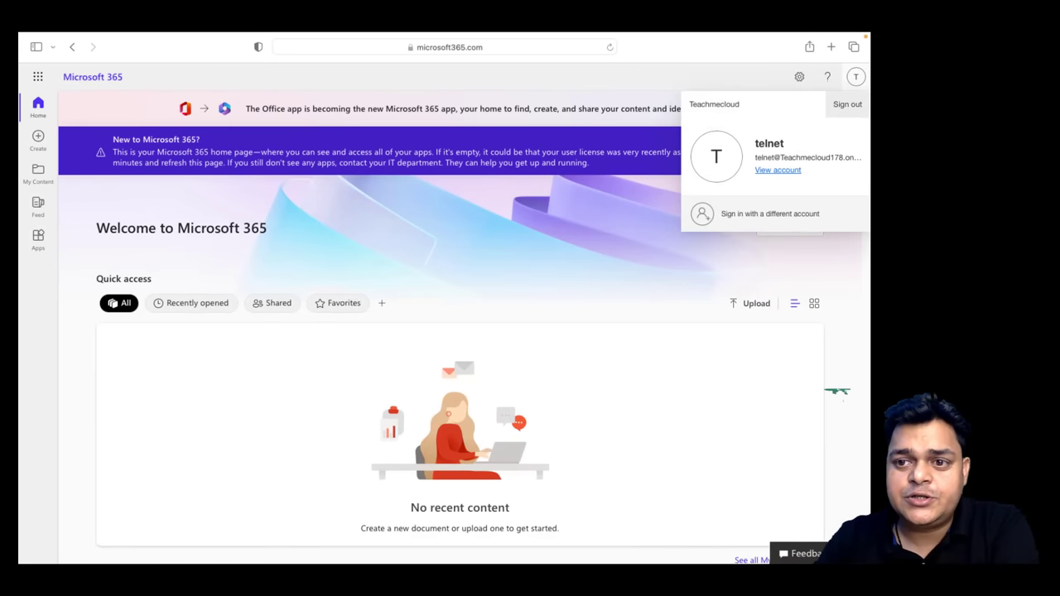
pyautogui.click(847, 104)
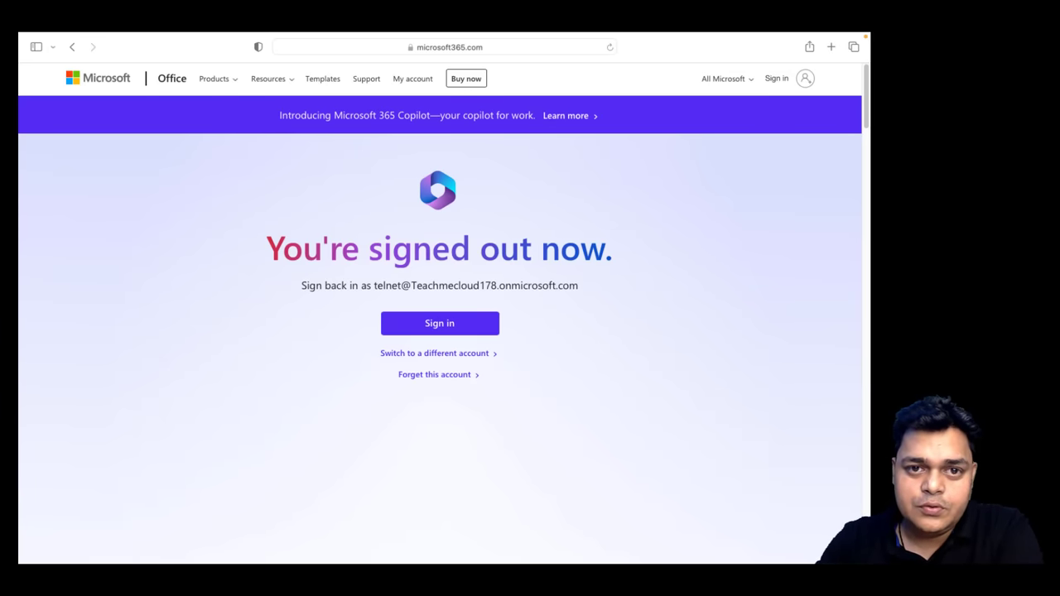
pyautogui.click(440, 323)
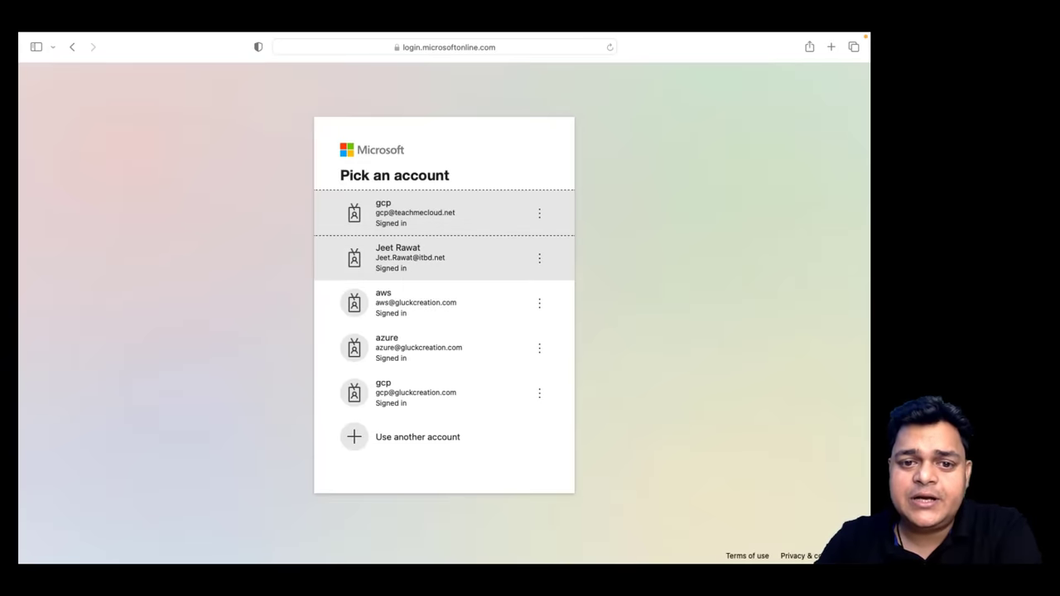
pyautogui.click(430, 437)
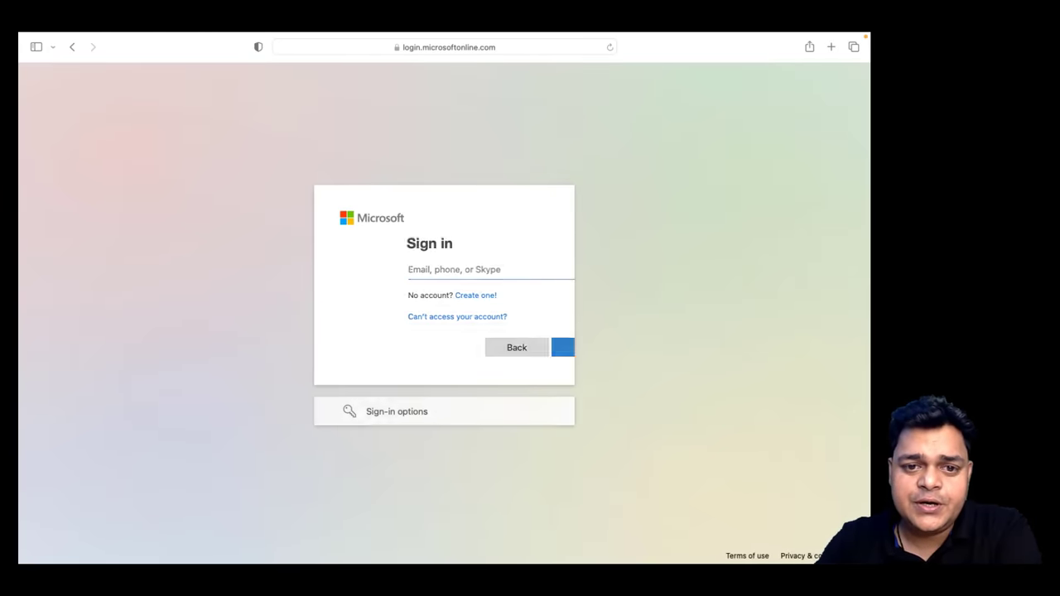
pyautogui.press('super+v')
pyautogui.press('Return')
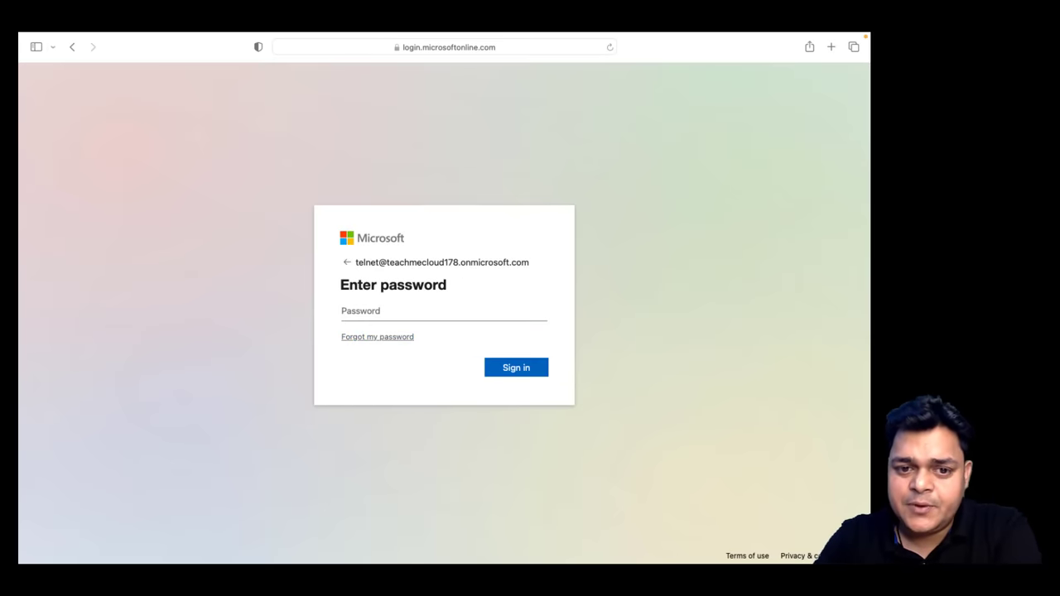
pyautogui.click(377, 336)
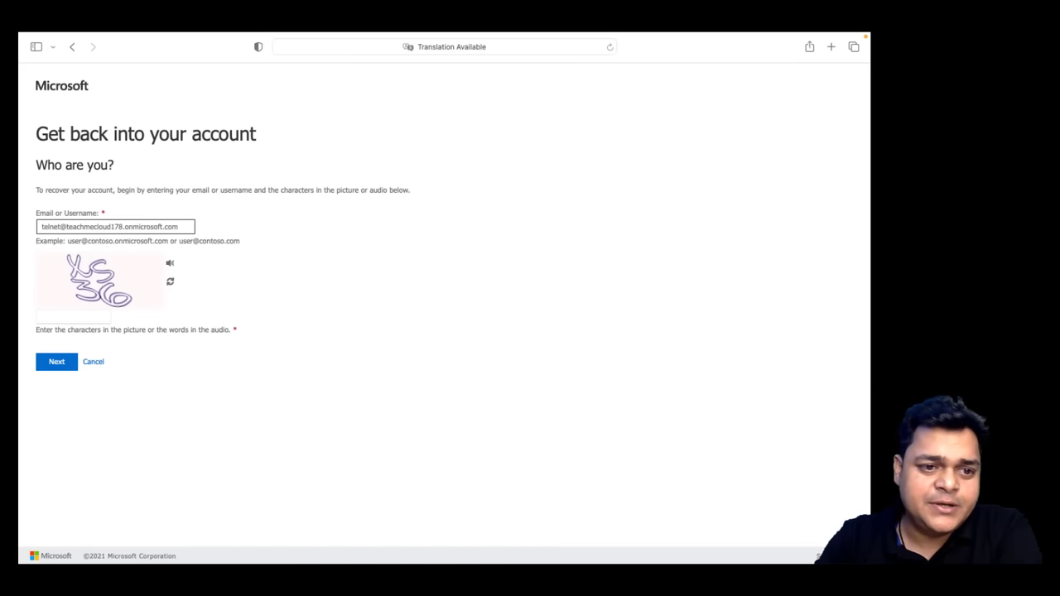
# Step: Pass the captcha and verify the account with a code texted to the user's mobile number
pyautogui.click(73, 315)
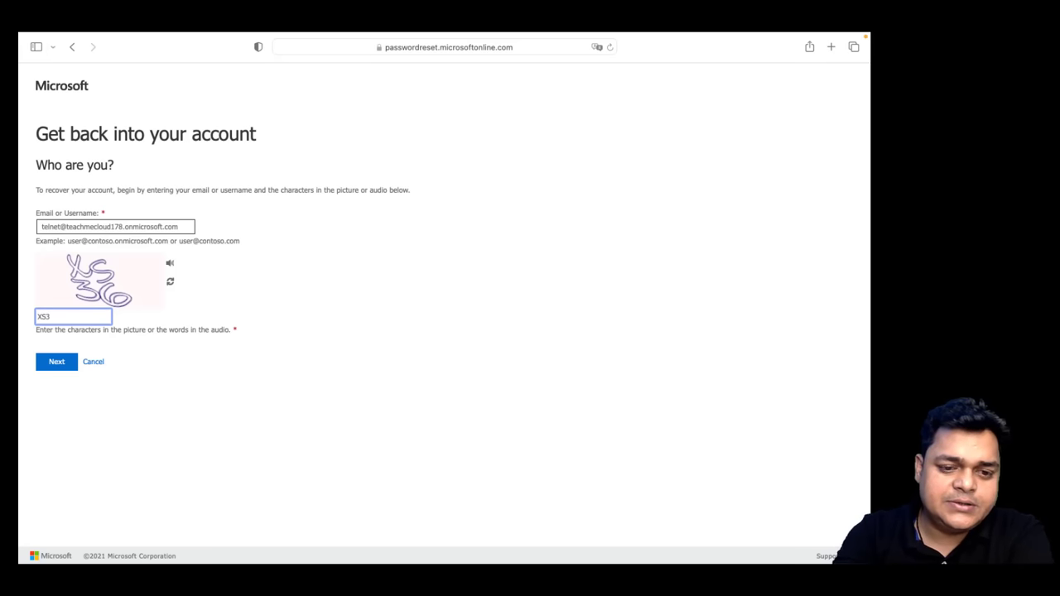
pyautogui.press('Return')
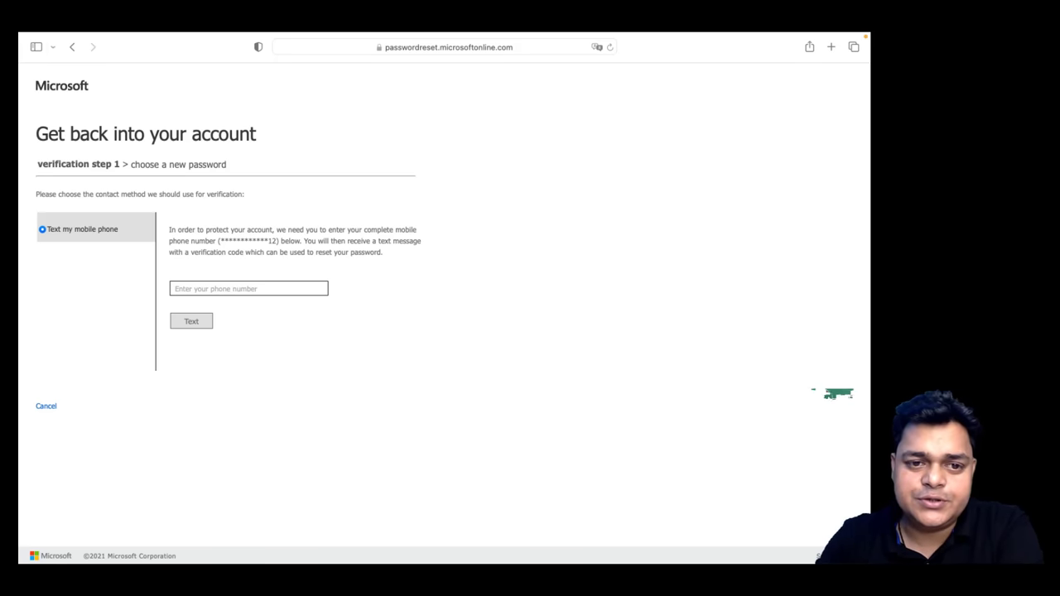
pyautogui.click(249, 288)
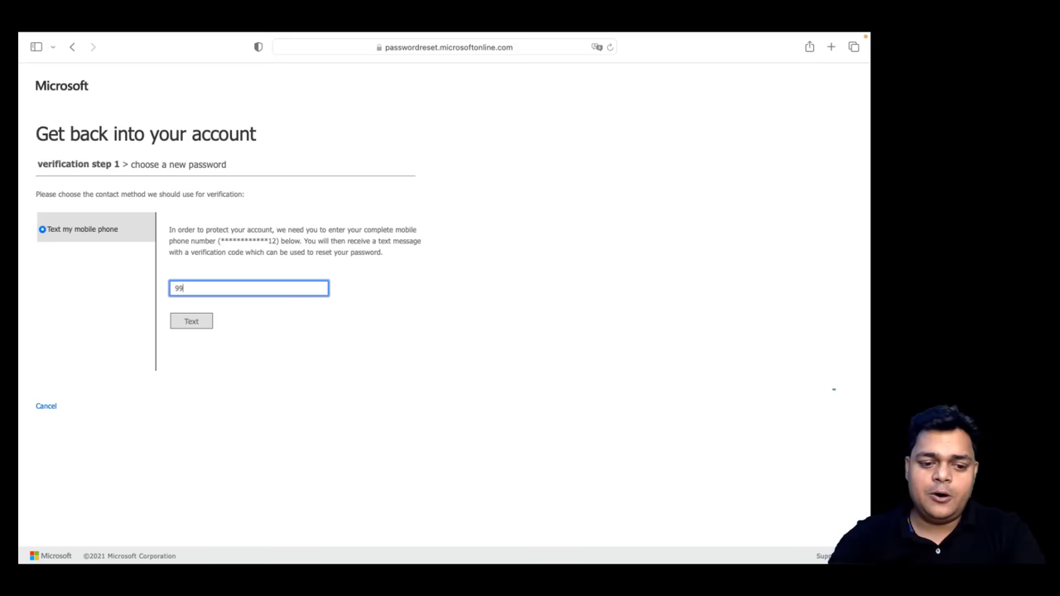
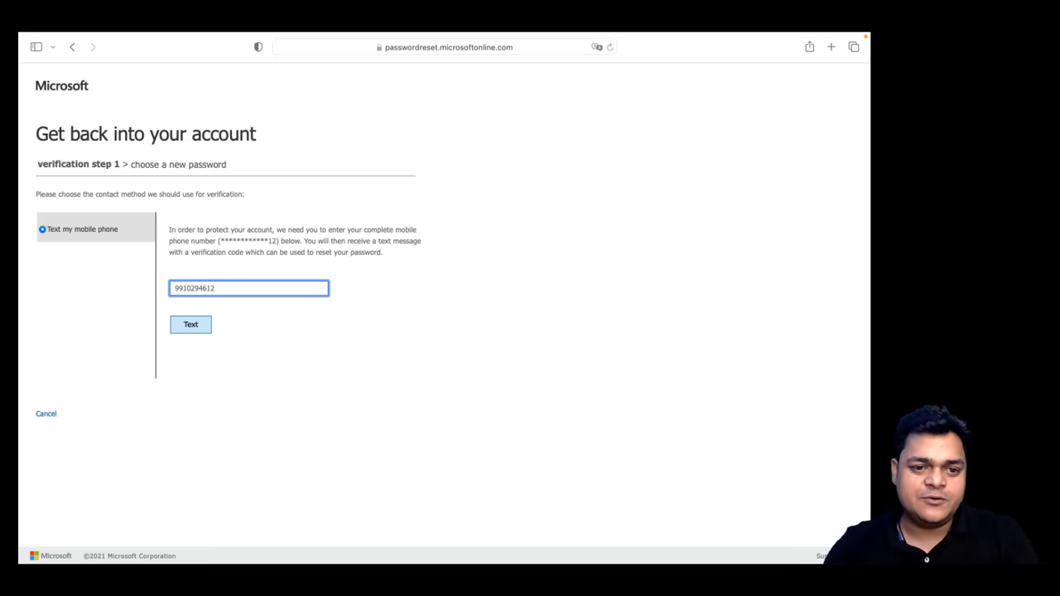
pyautogui.press('Return')
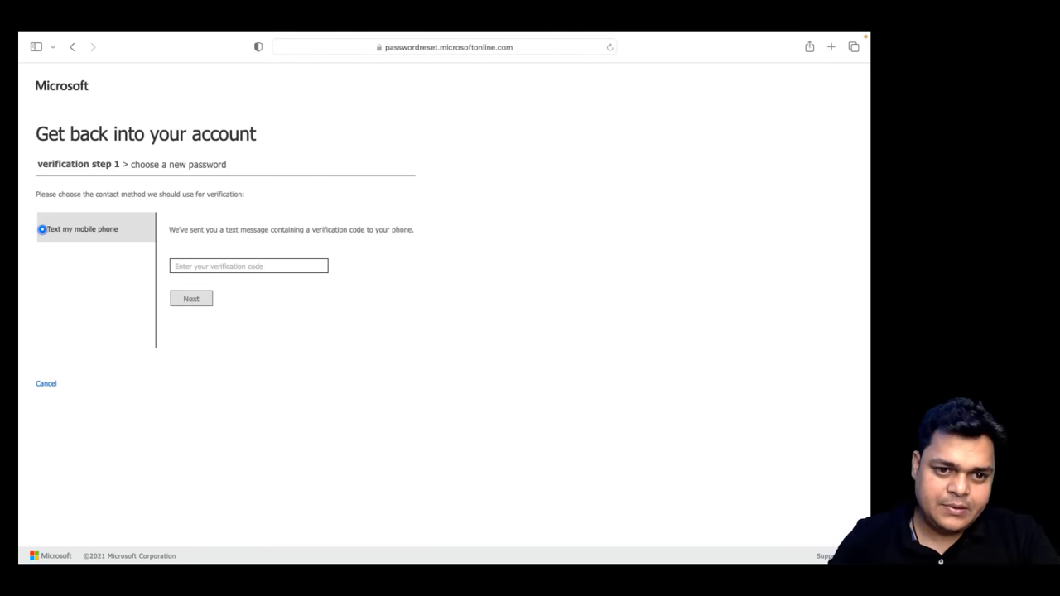
pyautogui.press('Tab')
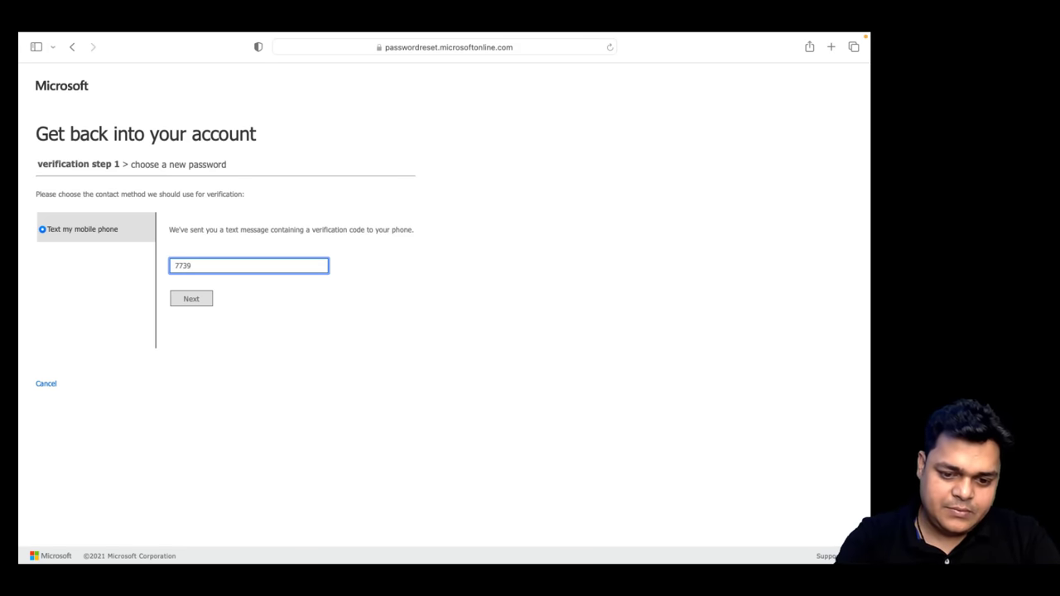
pyautogui.press('Return')
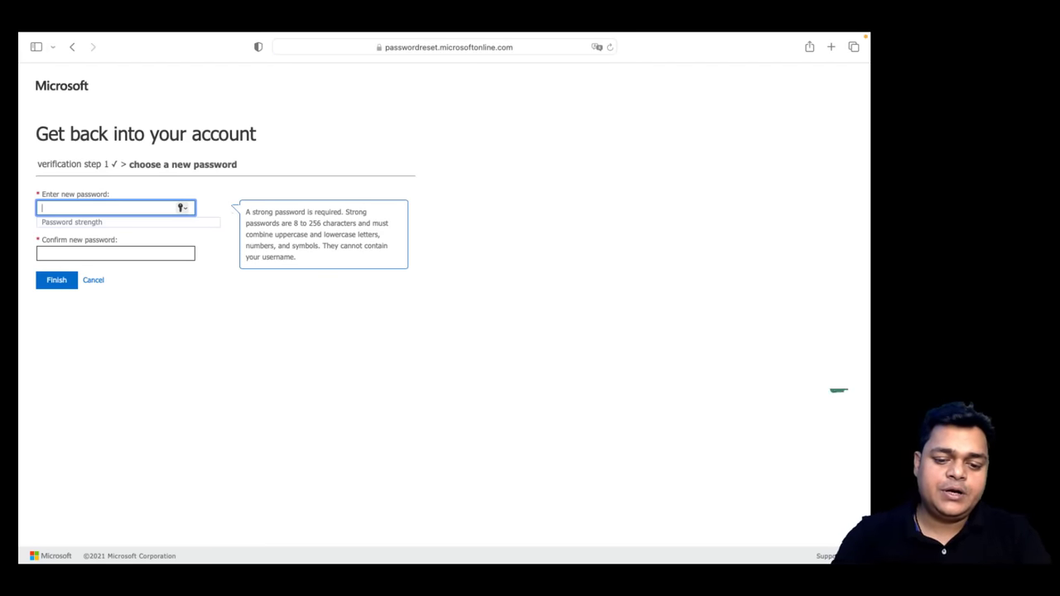
# Step: Enter and confirm a new strong password, retrying once, to complete the reset
pyautogui.write('••••••••')
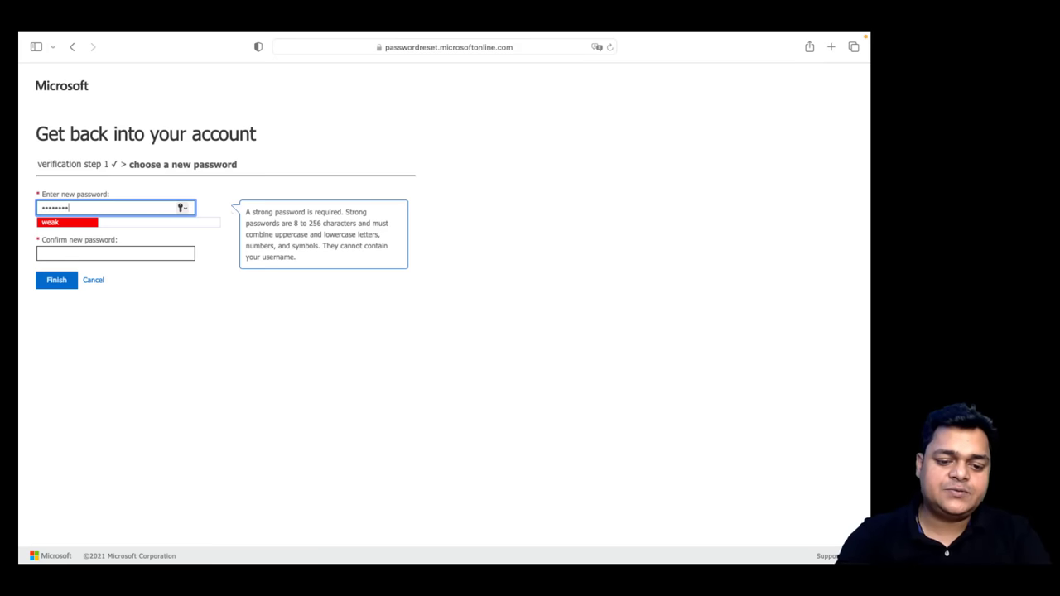
pyautogui.write('••')
pyautogui.click(115, 254)
pyautogui.write('••••')
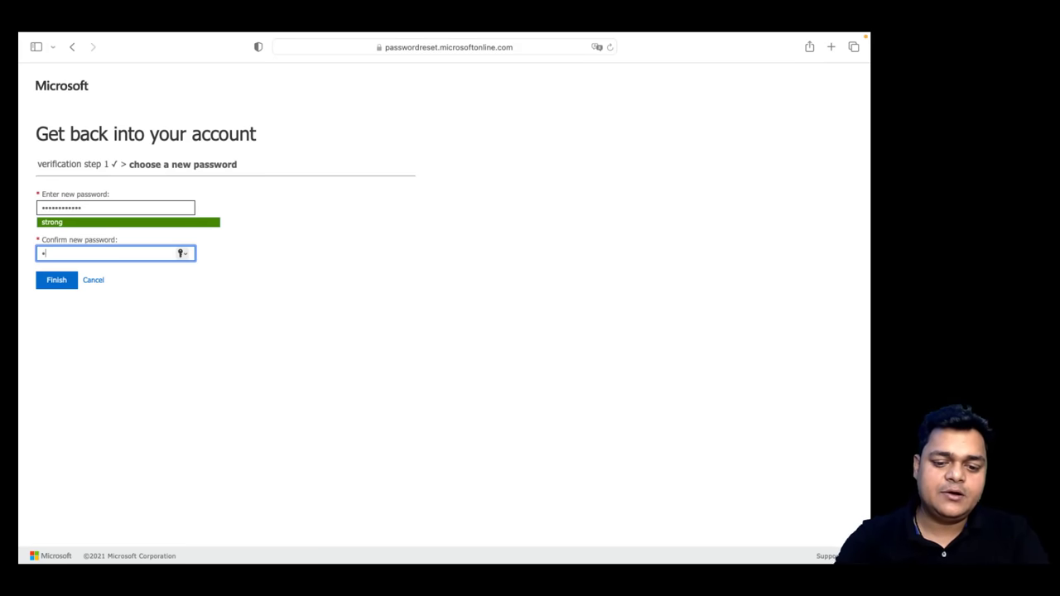
pyautogui.write('••••••')
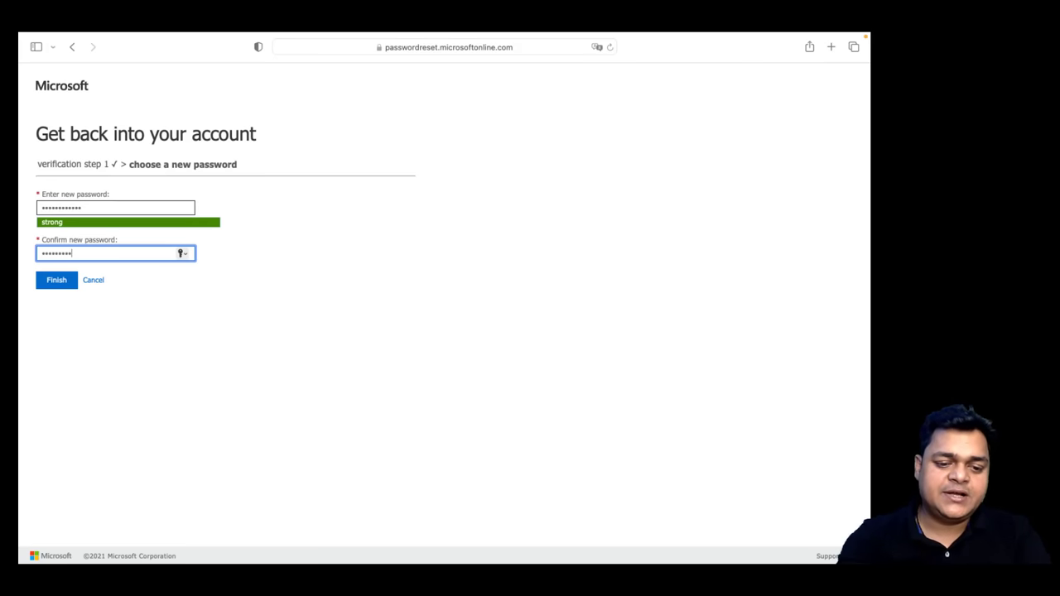
pyautogui.press('Return')
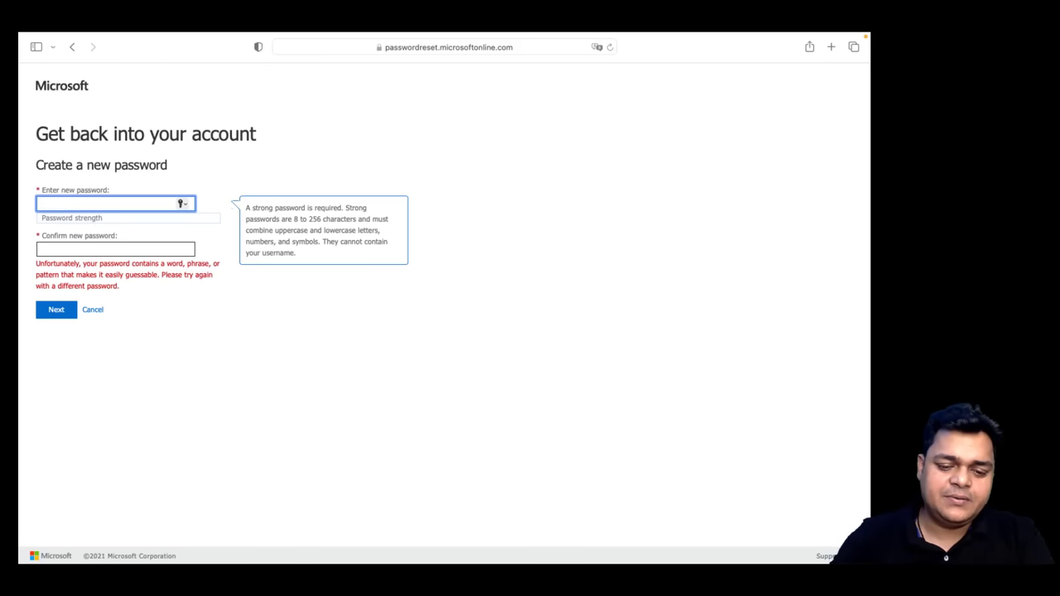
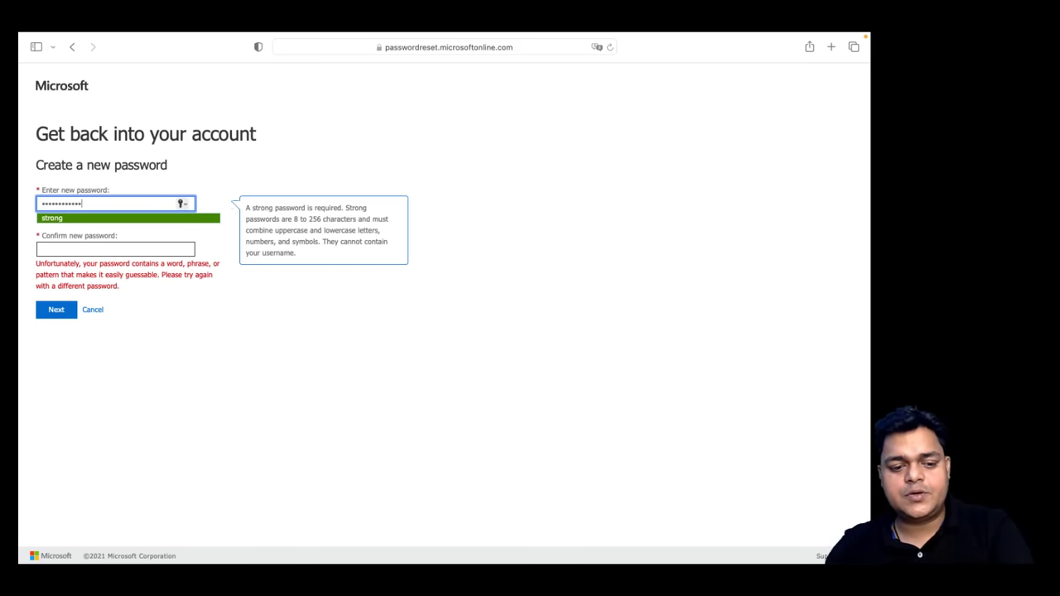
pyautogui.click(115, 248)
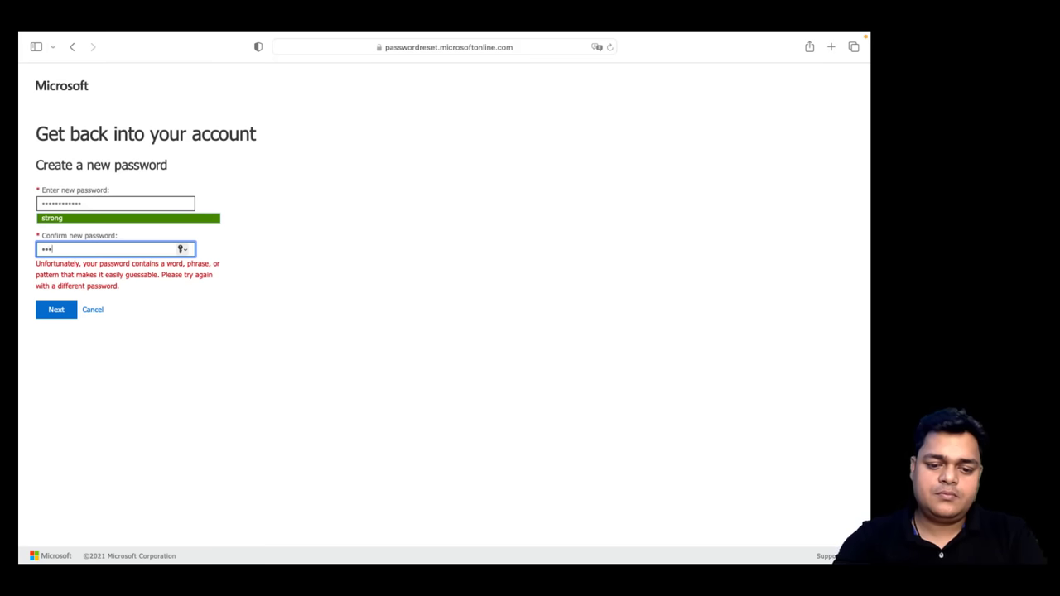
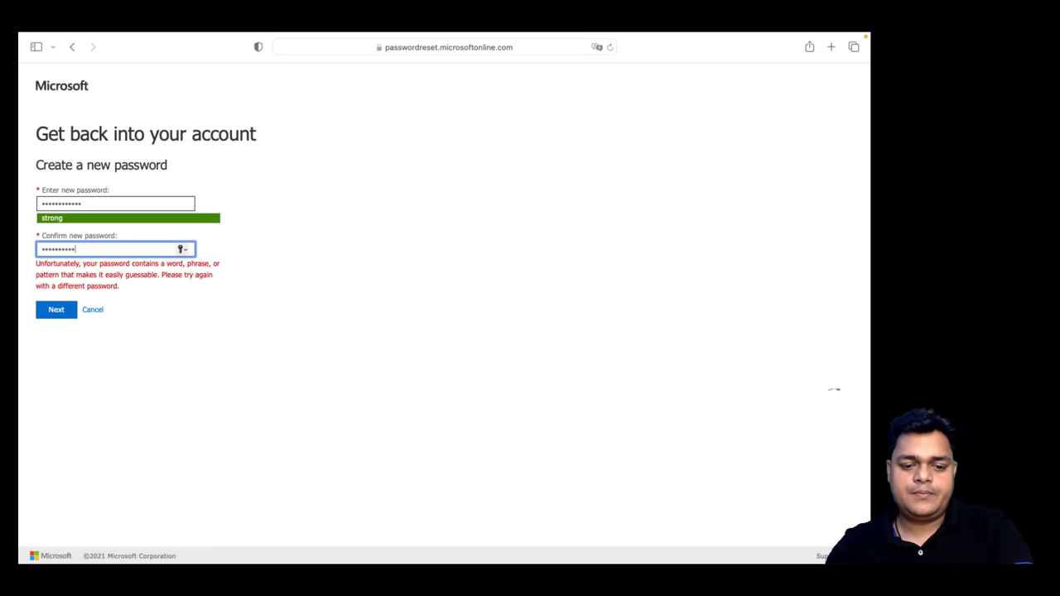
pyautogui.press('Return')
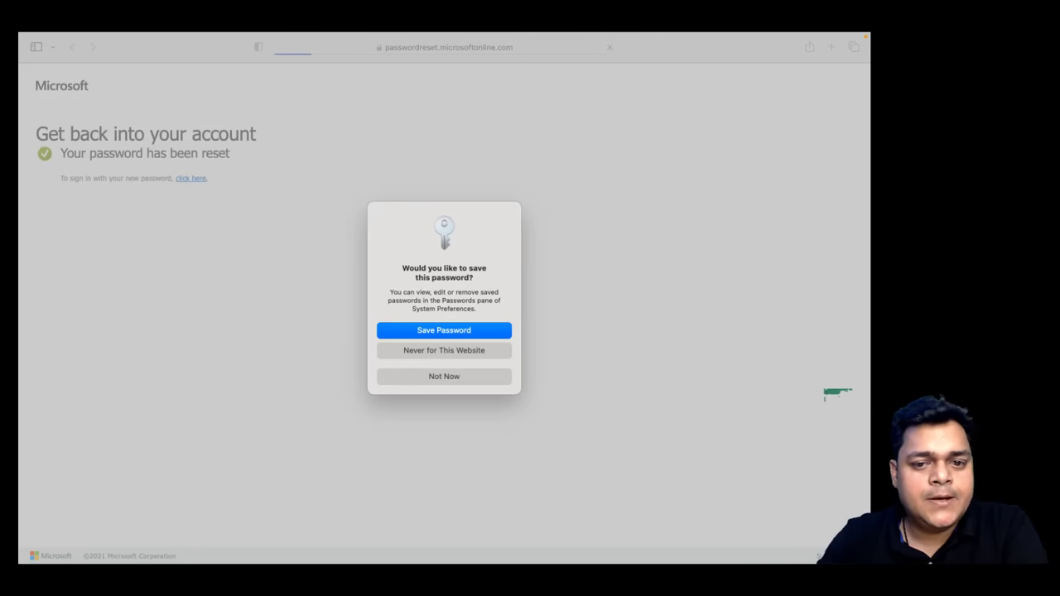
pyautogui.press('Escape')
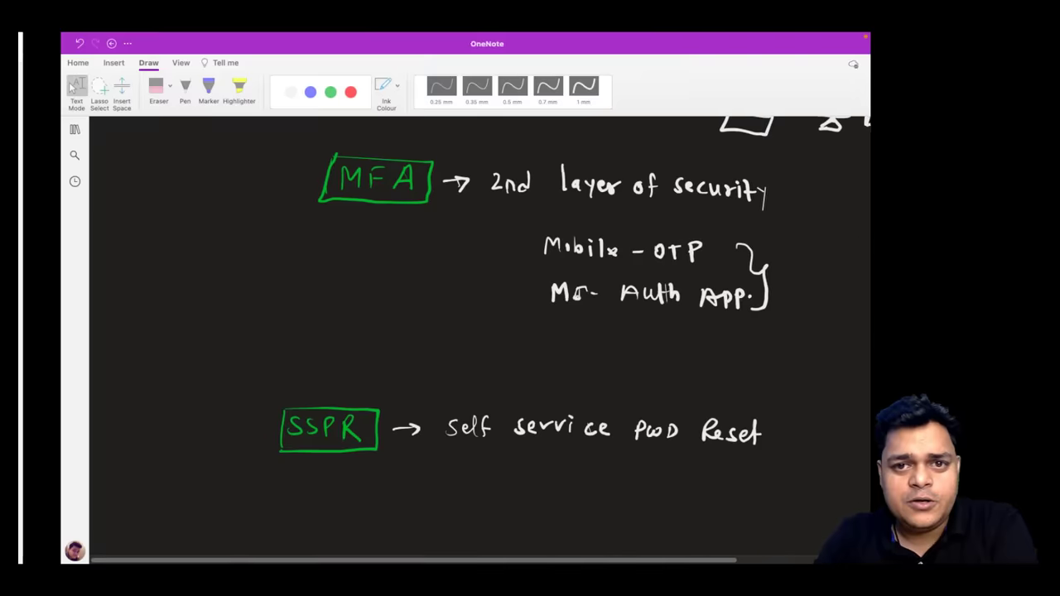
# Step: Open the Teachmecloud tenant overview showing its Azure AD Premium P2 licence
pyautogui.scroll(10, 448, 331)
pyautogui.scroll(5, 447, 332)
pyautogui.scroll(-12, 448, 332)
pyautogui.scroll(5, 447, 331)
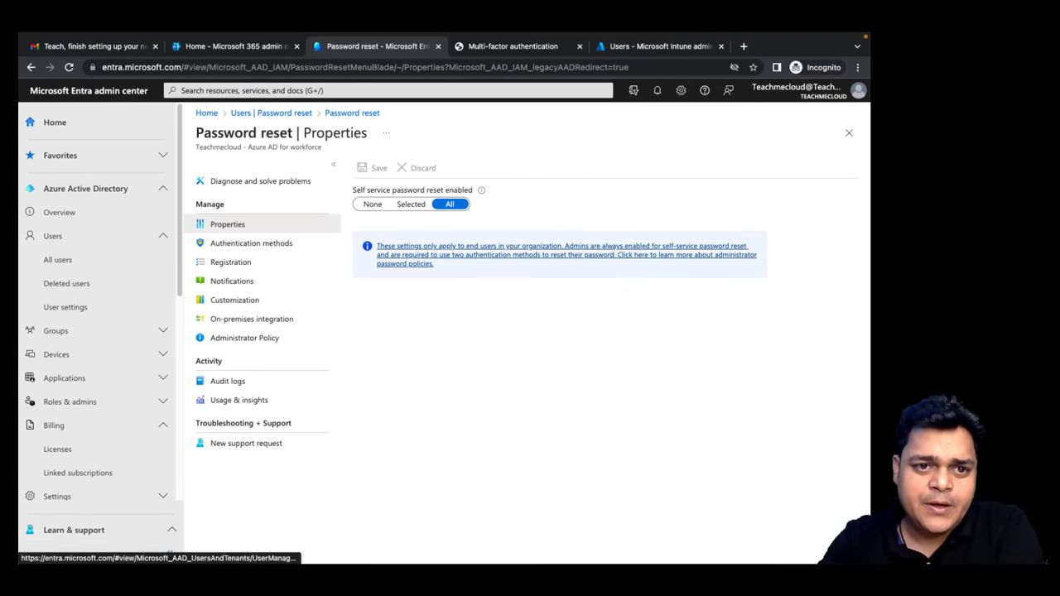
pyautogui.click(206, 113)
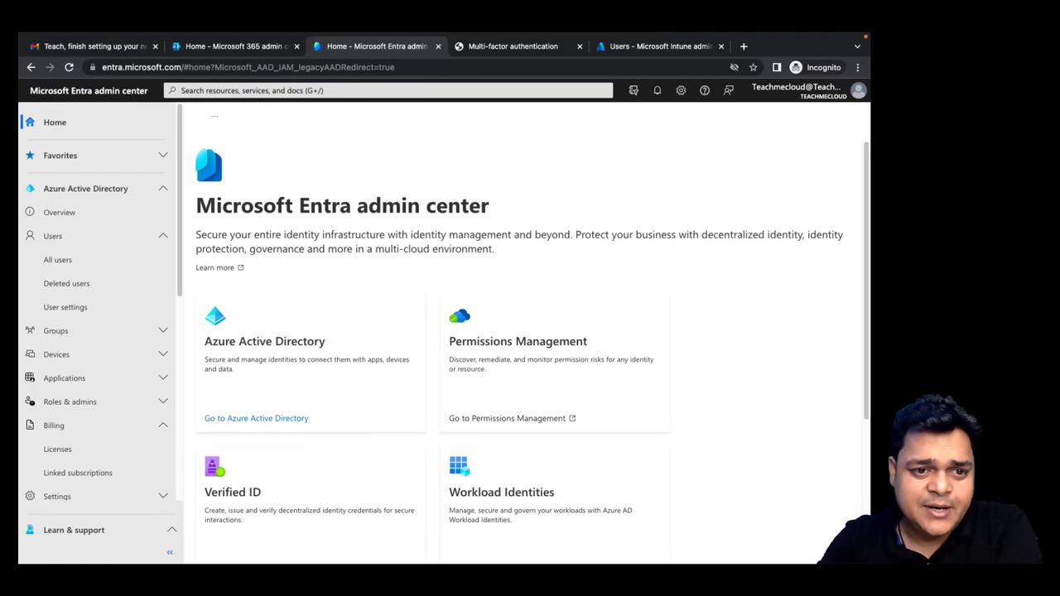
pyautogui.click(163, 236)
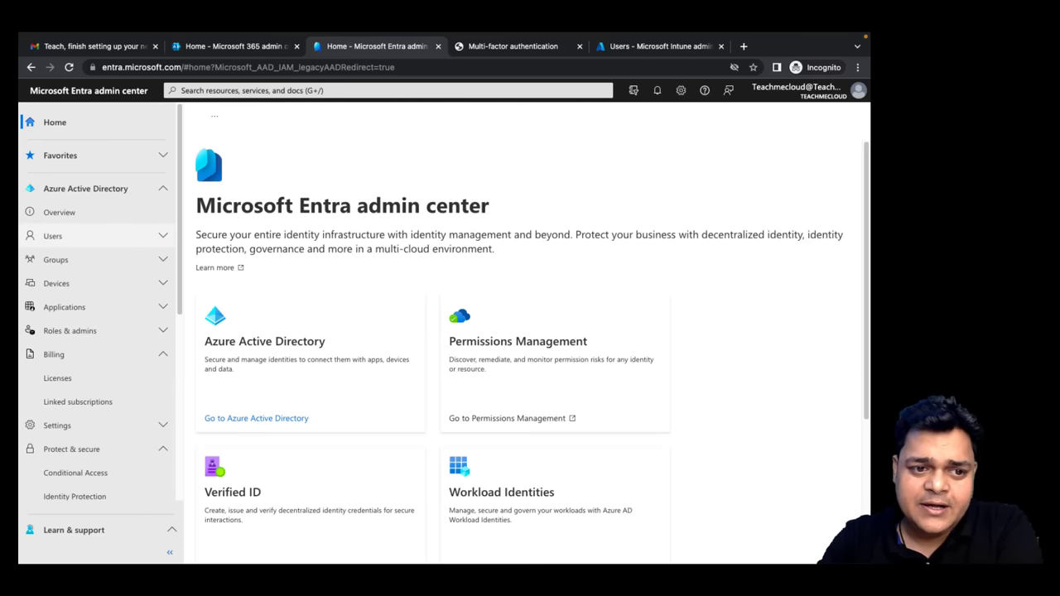
pyautogui.click(163, 237)
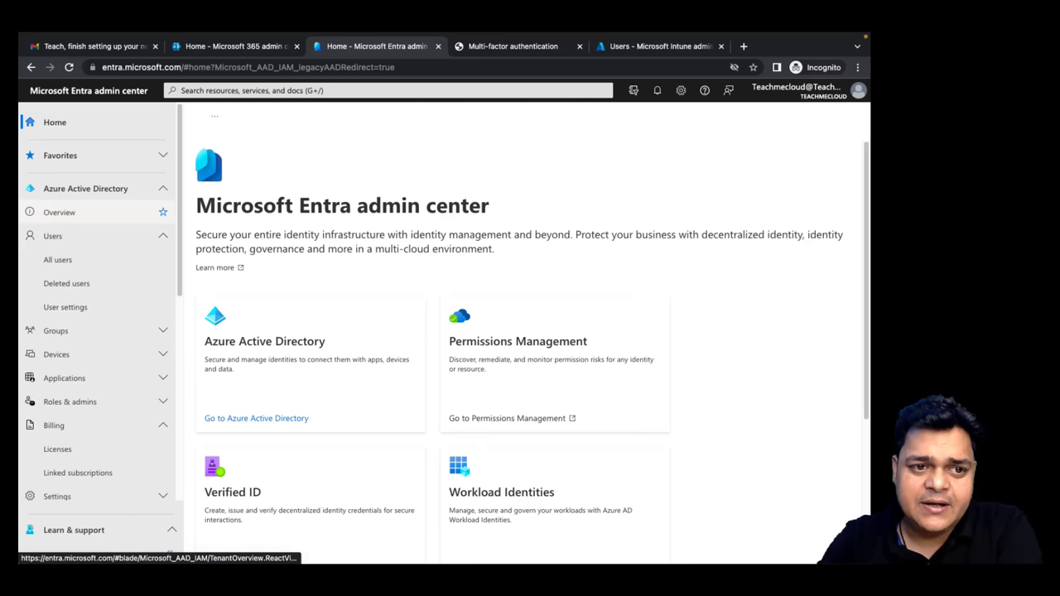
pyautogui.click(60, 212)
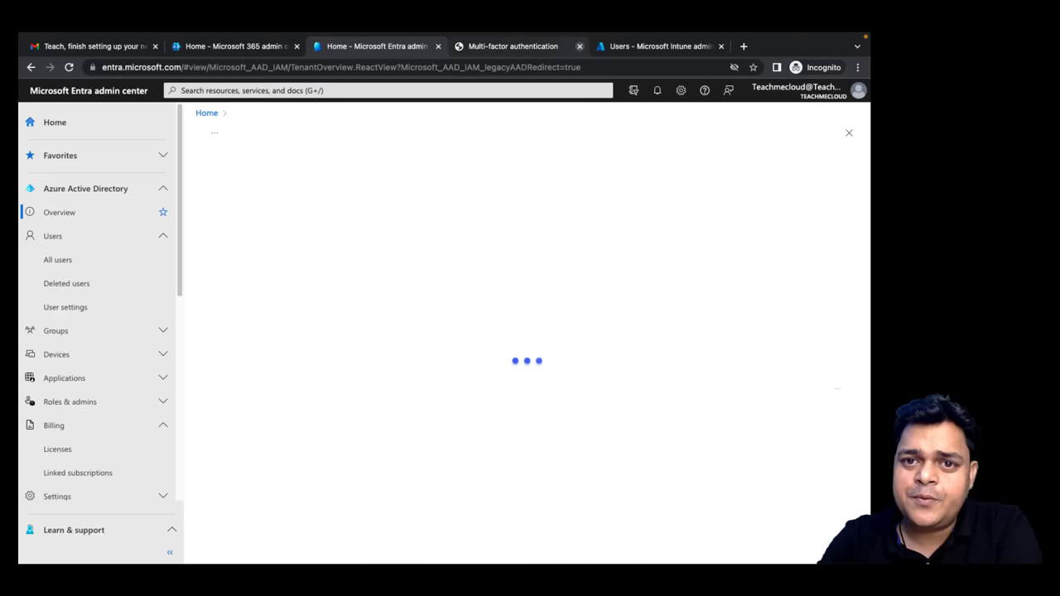
# Step: Close the Multi-factor authentication tab and expand Settings to reveal Domain names
pyautogui.click(579, 46)
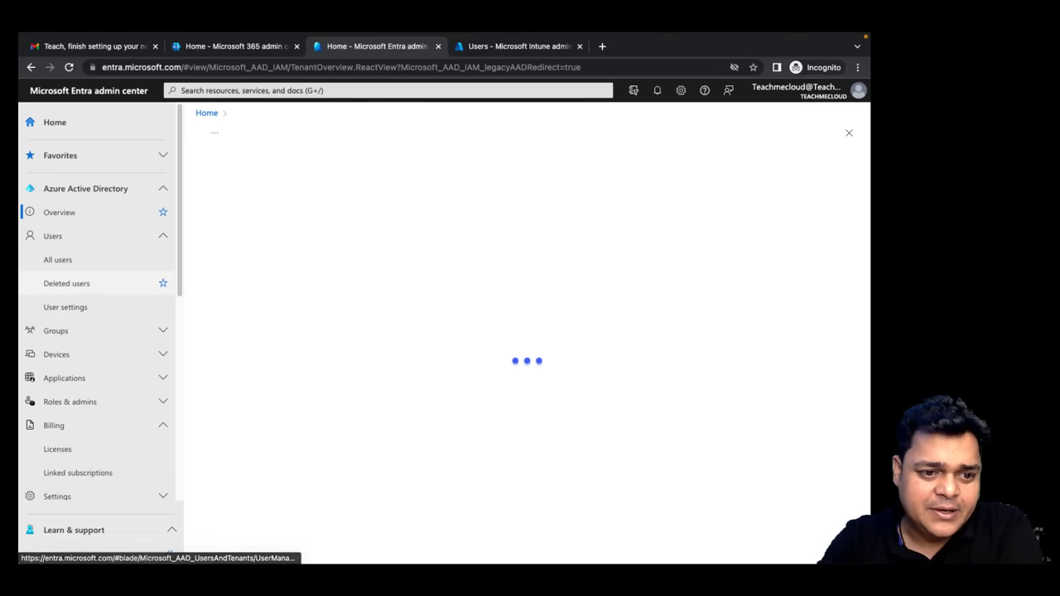
pyautogui.scroll(-3, 91, 185)
pyautogui.scroll(-3, 91, 328)
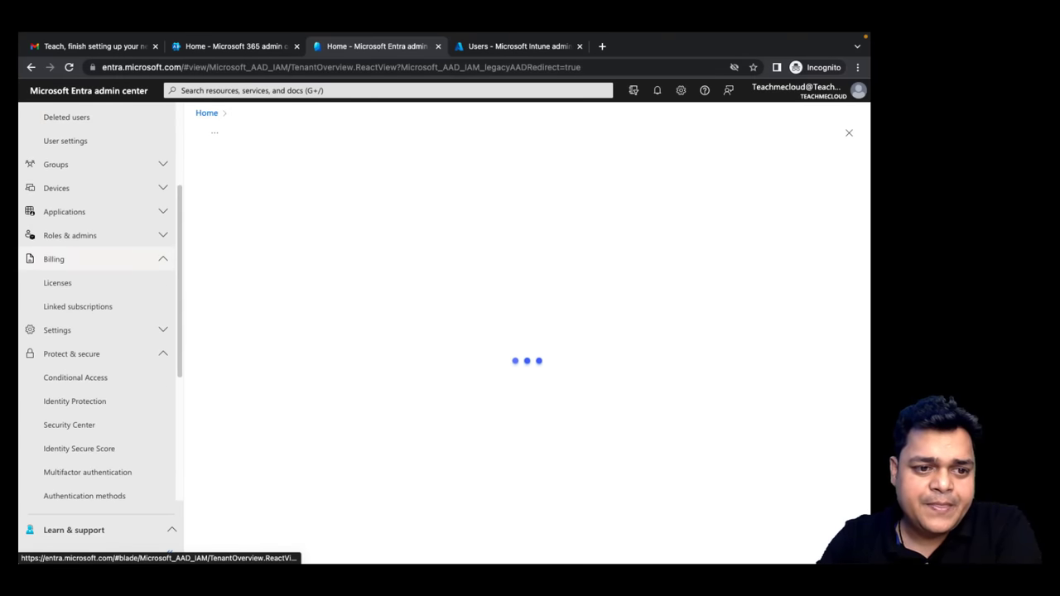
pyautogui.click(57, 329)
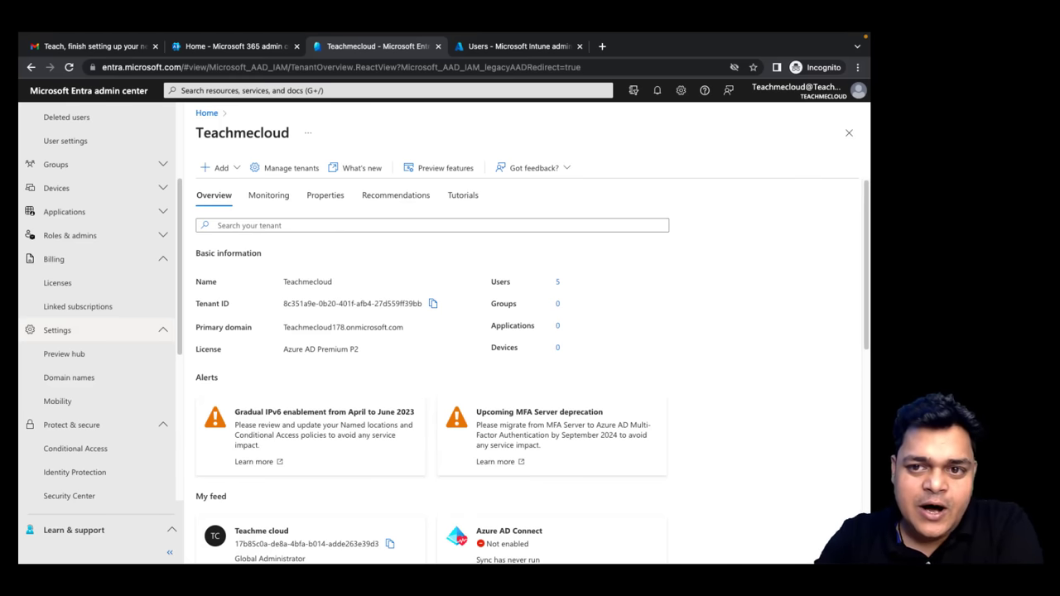
# Step: Handwrite the heading 'Add custom Domain on Azure AD' in white pen ink
pyautogui.press('super+Tab')
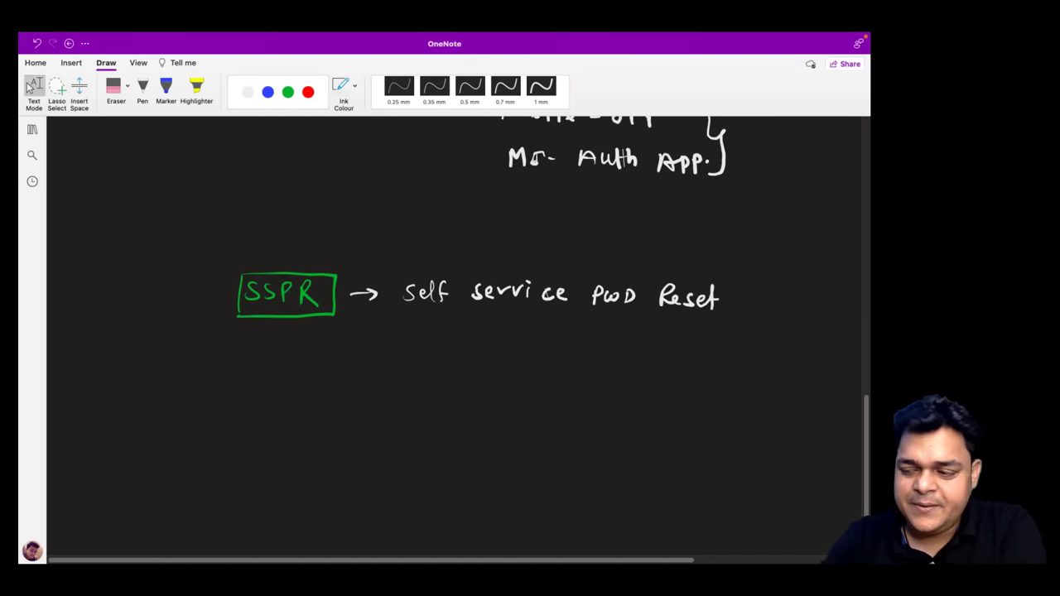
pyautogui.click(143, 87)
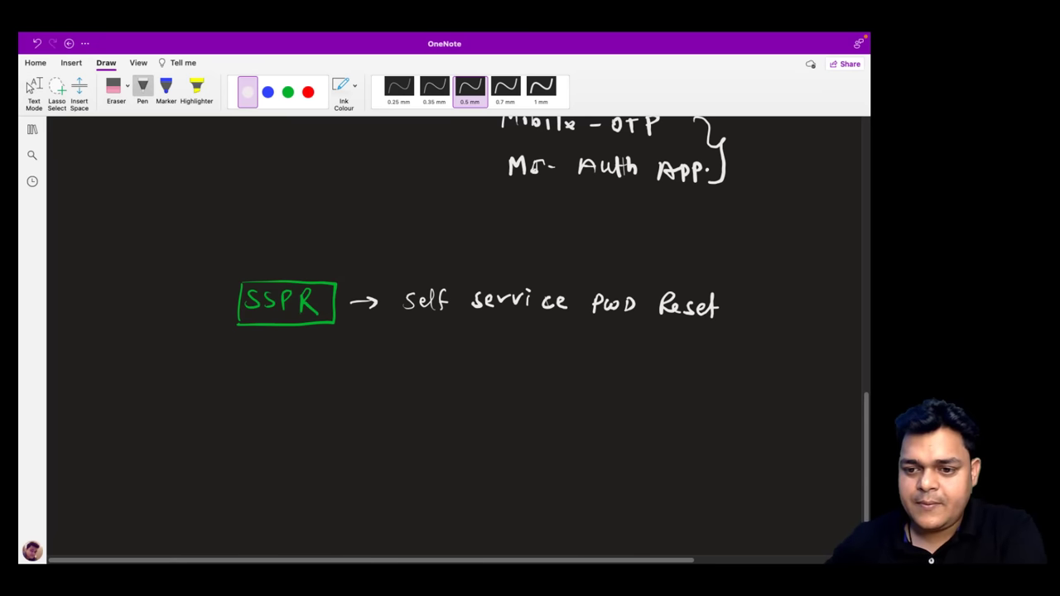
pyautogui.scroll(-5, 843, 343)
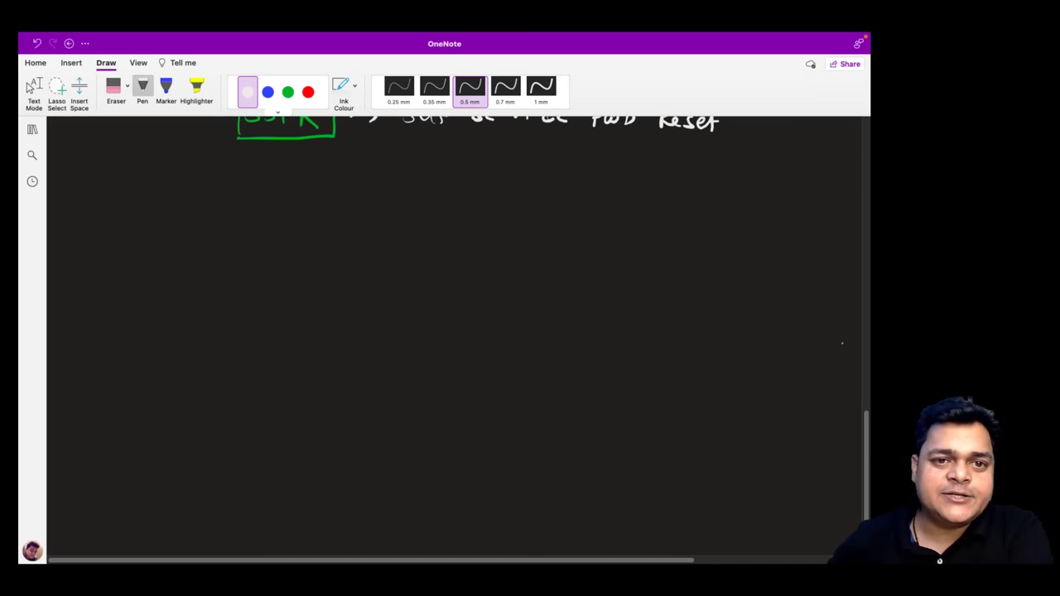
pyautogui.moveTo(73, 249); pyautogui.dragTo(87, 249)
pyautogui.moveTo(75, 239)
pyautogui.mouseDown()
pyautogui.moveTo(262, 255)
pyautogui.moveTo(459, 235)
pyautogui.moveTo(466, 257)
pyautogui.mouseUp()
pyautogui.moveTo(451, 247); pyautogui.dragTo(508, 256)
pyautogui.moveTo(508, 253); pyautogui.dragTo(545, 235)
pyautogui.moveTo(545, 235); pyautogui.dragTo(552, 255)
pyautogui.moveTo(539, 248); pyautogui.dragTo(561, 255)
pyautogui.moveTo(561, 235); pyautogui.dragTo(561, 255)
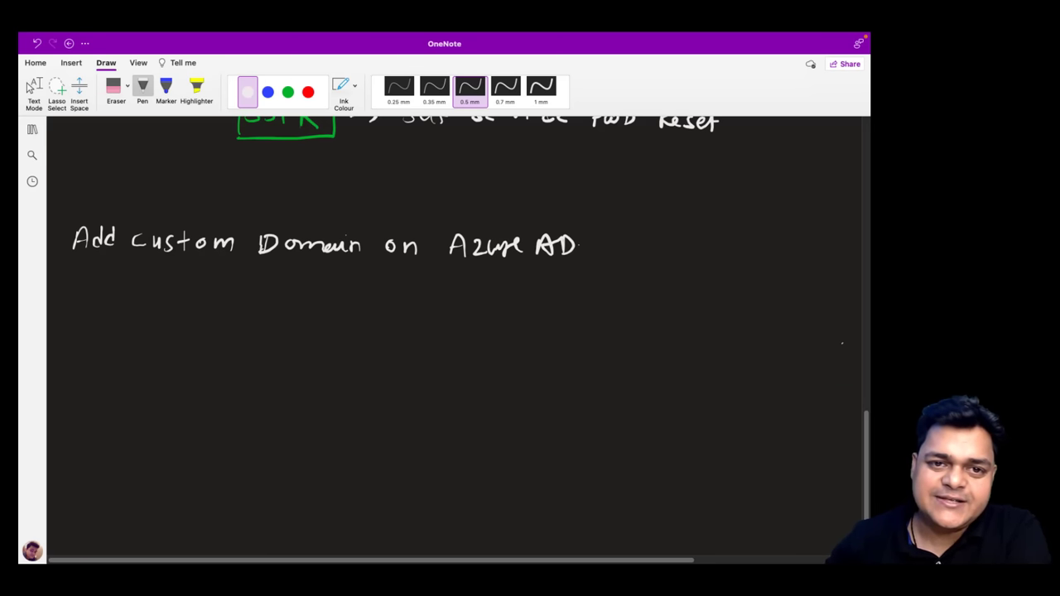
# Step: Underline 'custom Domain' in red and draw a red box below the heading
pyautogui.click(308, 91)
pyautogui.moveTo(145, 268); pyautogui.dragTo(348, 261)
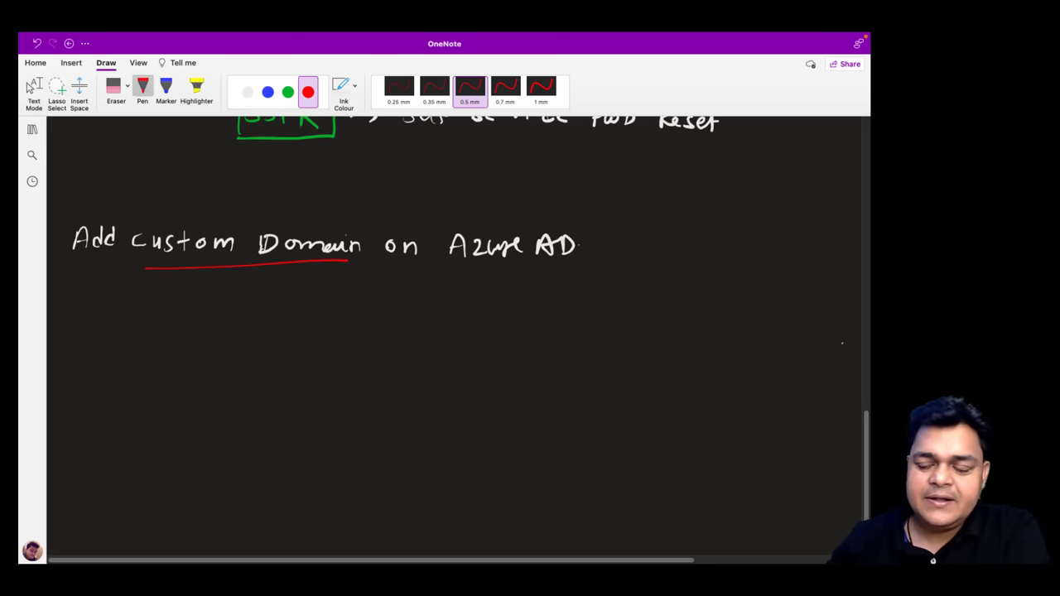
pyautogui.moveTo(137, 346)
pyautogui.mouseDown()
pyautogui.moveTo(137, 458)
pyautogui.moveTo(207, 346)
pyautogui.moveTo(337, 387)
pyautogui.moveTo(343, 474)
pyautogui.moveTo(143, 462)
pyautogui.mouseUp()
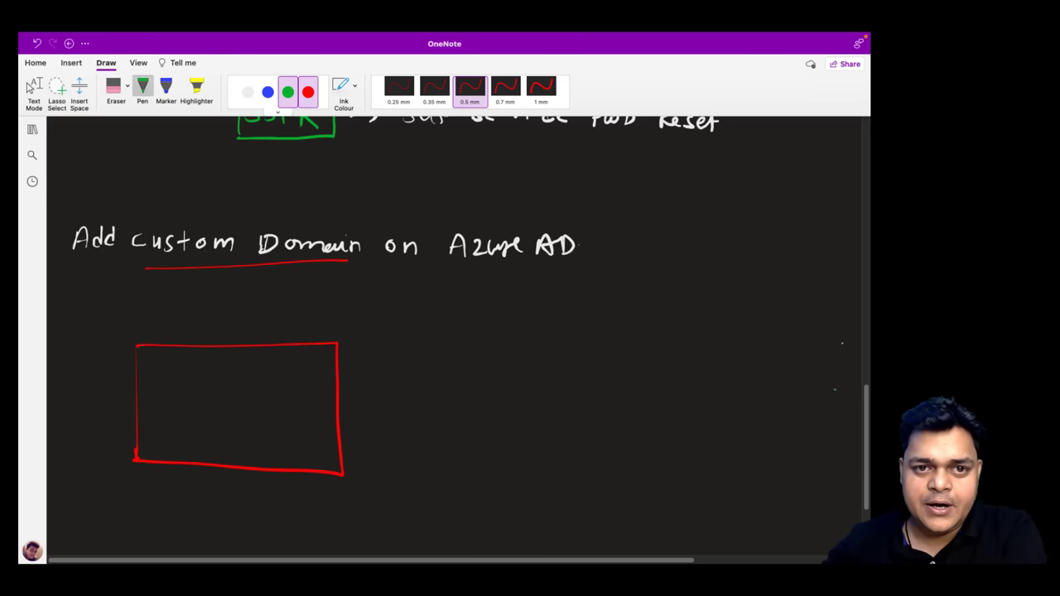
# Step: Draw a green box labelled godaddy and label the red box Azure-AD
pyautogui.click(288, 92)
pyautogui.moveTo(587, 369); pyautogui.dragTo(590, 443)
pyautogui.moveTo(586, 364)
pyautogui.mouseDown()
pyautogui.moveTo(665, 361)
pyautogui.moveTo(742, 425)
pyautogui.moveTo(669, 467)
pyautogui.moveTo(599, 476)
pyautogui.moveTo(594, 444)
pyautogui.mouseUp()
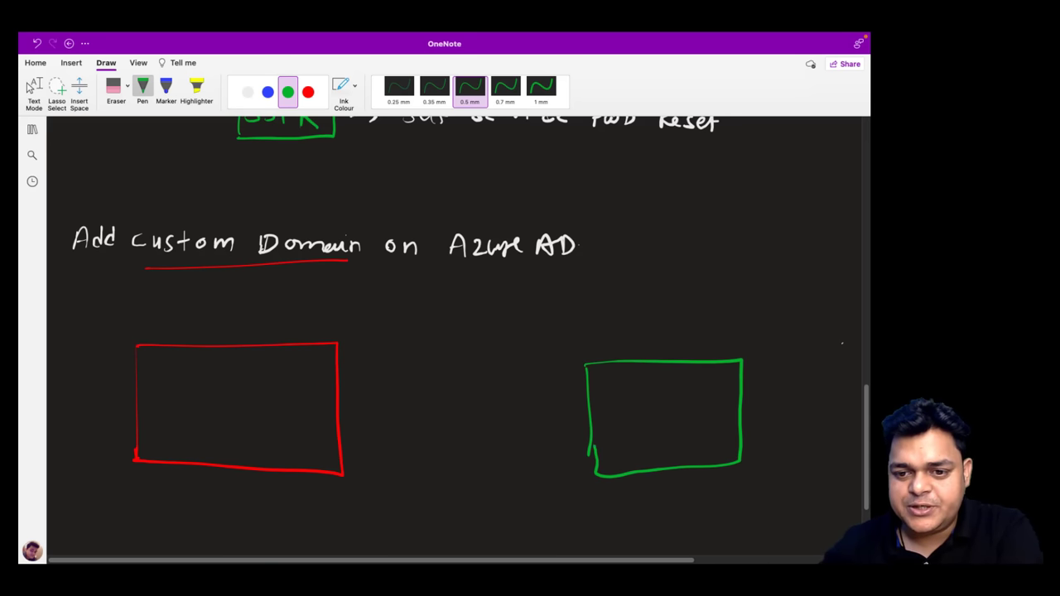
pyautogui.moveTo(634, 329); pyautogui.dragTo(626, 341)
pyautogui.moveTo(635, 339); pyautogui.dragTo(641, 332)
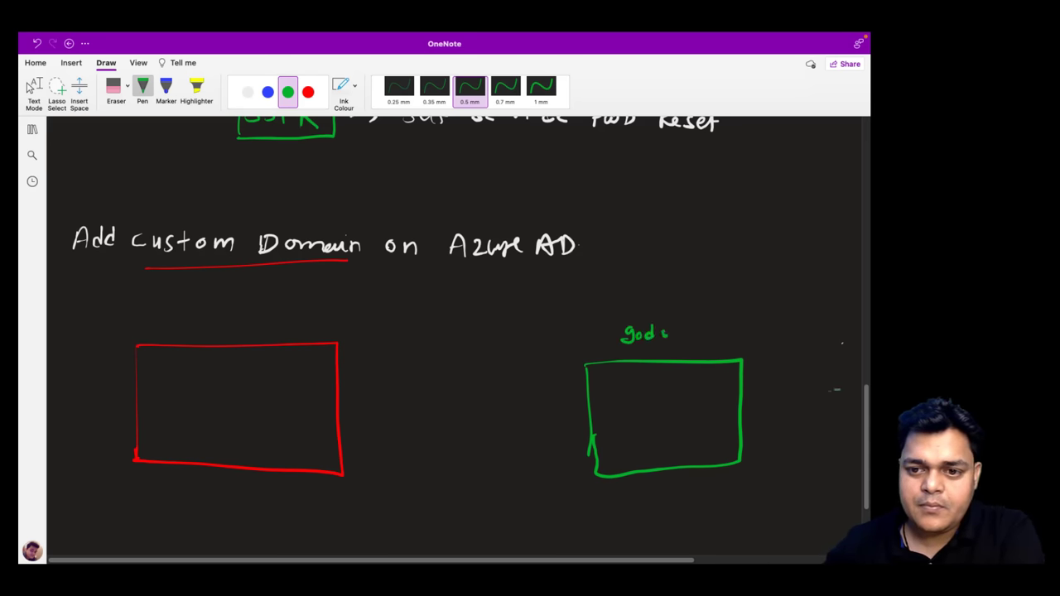
pyautogui.moveTo(680, 334); pyautogui.dragTo(694, 336)
pyautogui.moveTo(701, 329); pyautogui.dragTo(696, 348)
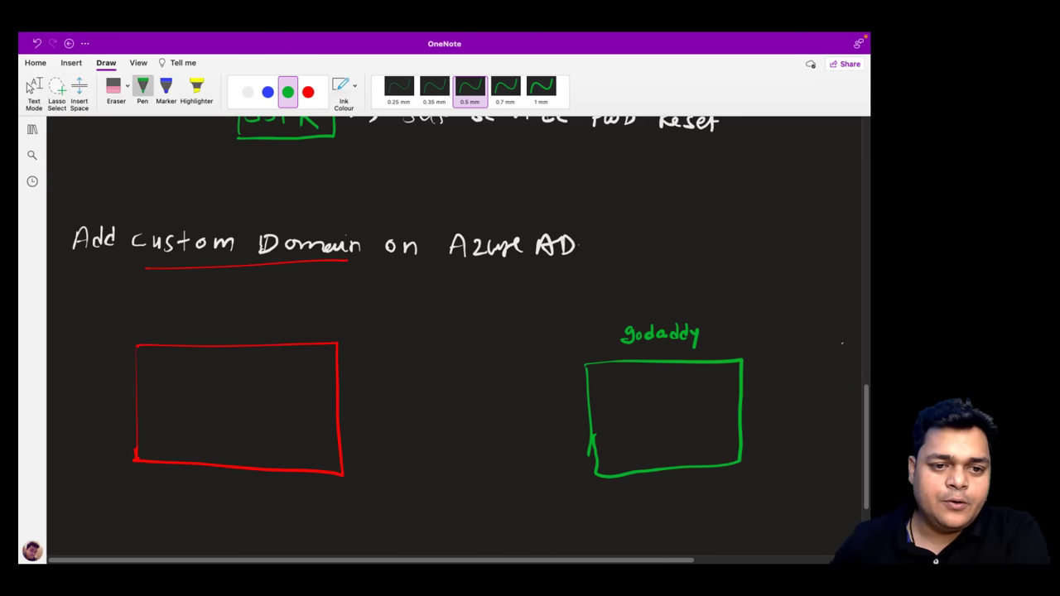
pyautogui.moveTo(179, 317)
pyautogui.mouseDown()
pyautogui.moveTo(189, 331)
pyautogui.moveTo(281, 336)
pyautogui.moveTo(284, 327)
pyautogui.mouseUp()
pyautogui.moveTo(293, 321); pyautogui.dragTo(293, 333)
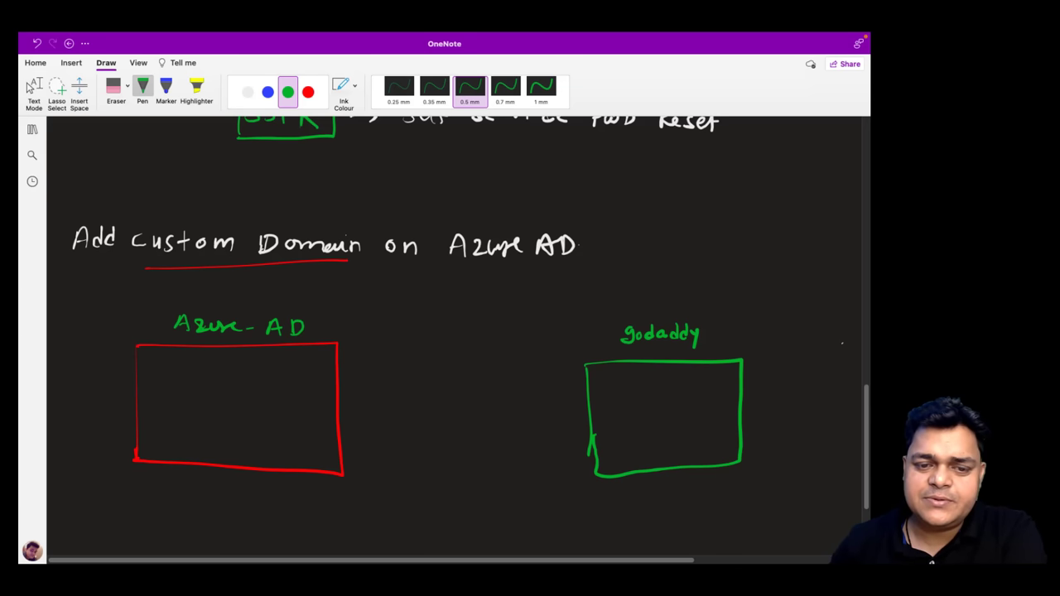
pyautogui.click(32, 88)
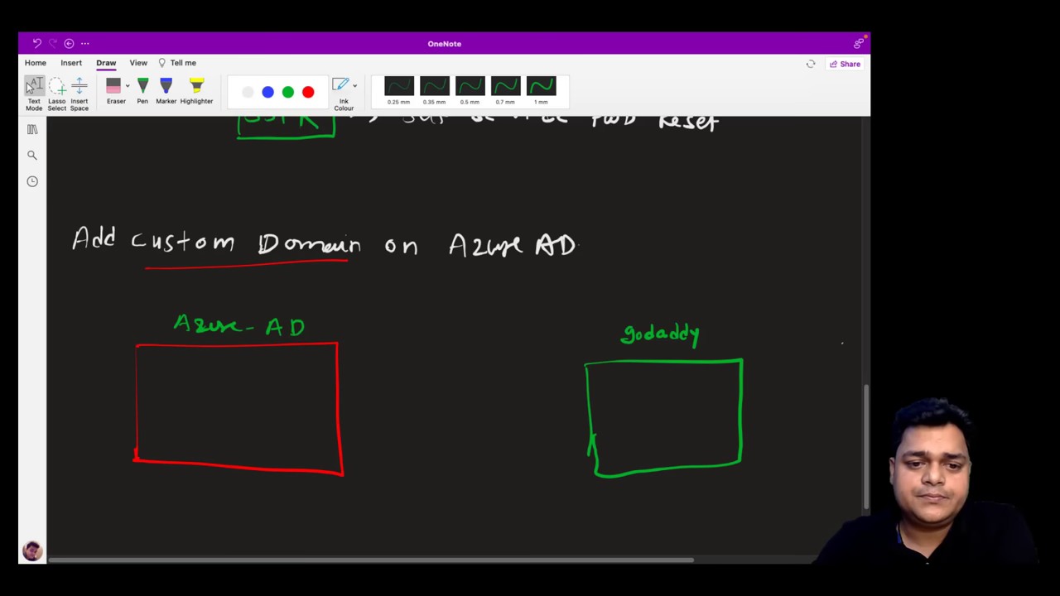
# Step: In white ink, draw an arrow from the godaddy box to Azure-AD and write teachmecloud.net in the green box
pyautogui.click(287, 91)
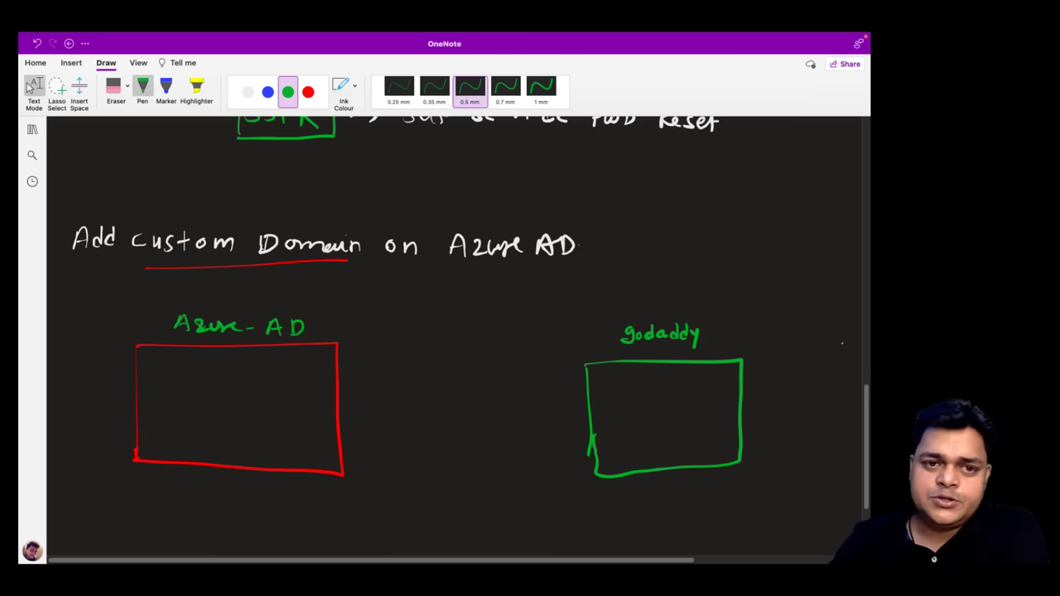
pyautogui.click(248, 91)
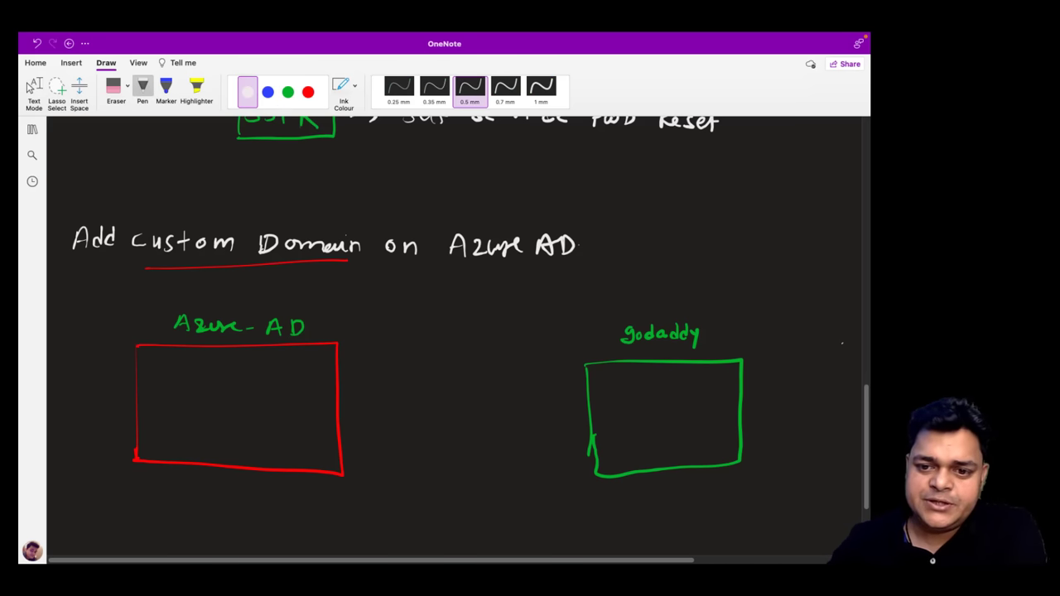
pyautogui.moveTo(625, 408)
pyautogui.mouseDown()
pyautogui.moveTo(535, 384)
pyautogui.moveTo(258, 411)
pyautogui.mouseUp()
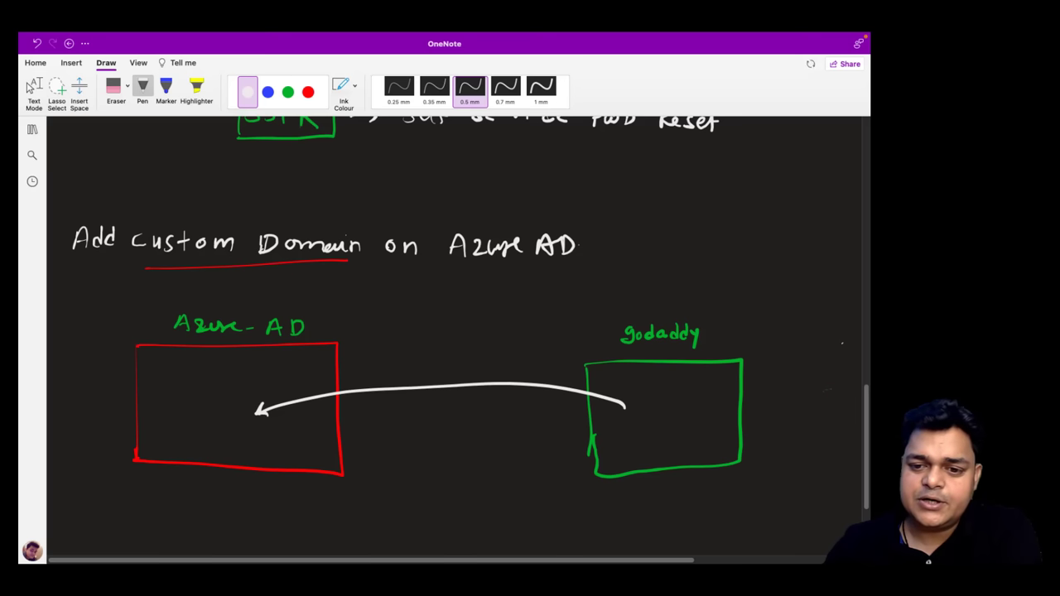
pyautogui.moveTo(629, 422)
pyautogui.mouseDown()
pyautogui.moveTo(735, 429)
pyautogui.moveTo(747, 413)
pyautogui.moveTo(782, 429)
pyautogui.mouseUp()
pyautogui.moveTo(783, 412)
pyautogui.mouseDown()
pyautogui.moveTo(787, 431)
pyautogui.moveTo(795, 422)
pyautogui.mouseUp()
pyautogui.click(33, 88)
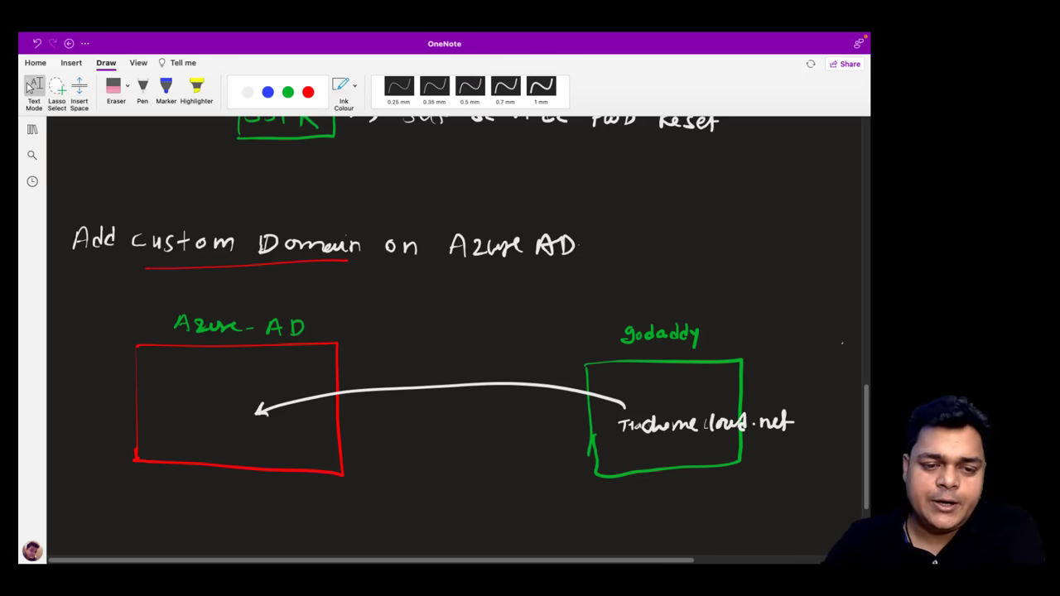
pyautogui.hotkey('ctrl', 'Left')
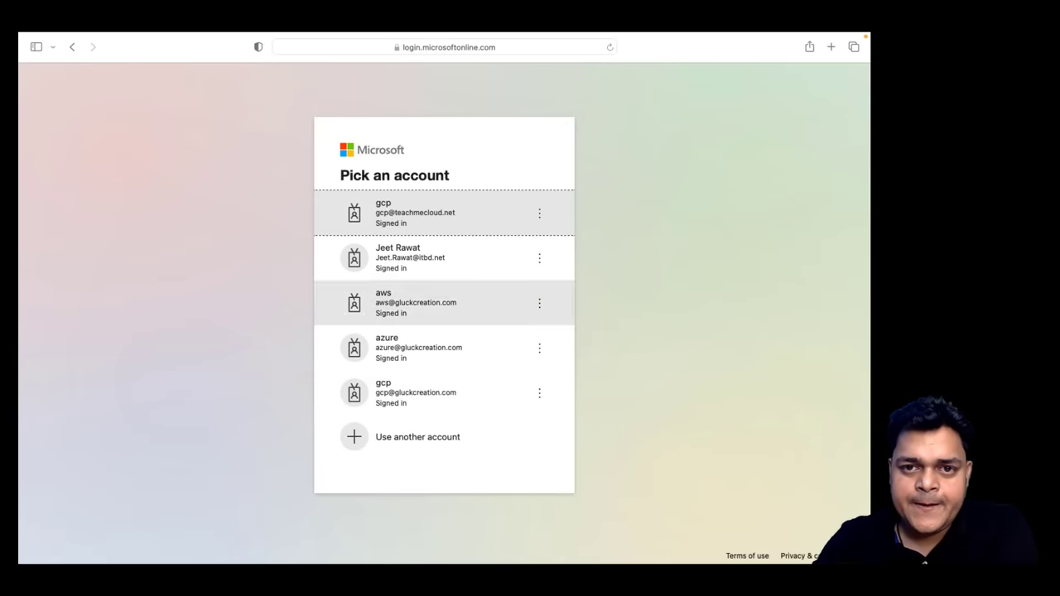
# Step: Back in Entra, open Domain names, which lists only Teachmecloud178.onmicrosoft.com
pyautogui.hotkey('ctrl', 'Right')
pyautogui.hotkey('ctrl', 'Right')
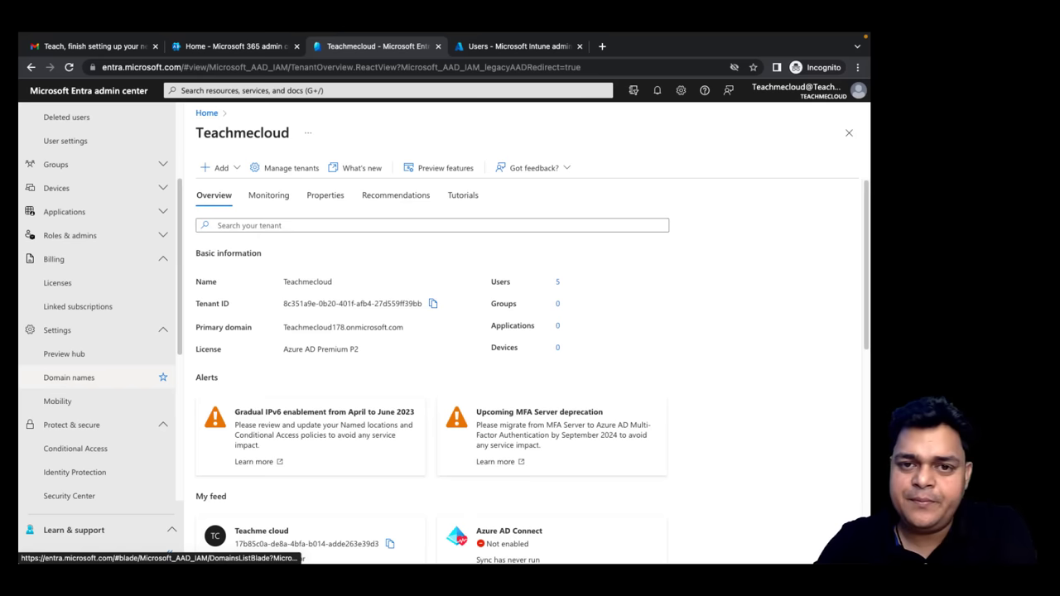
pyautogui.click(71, 378)
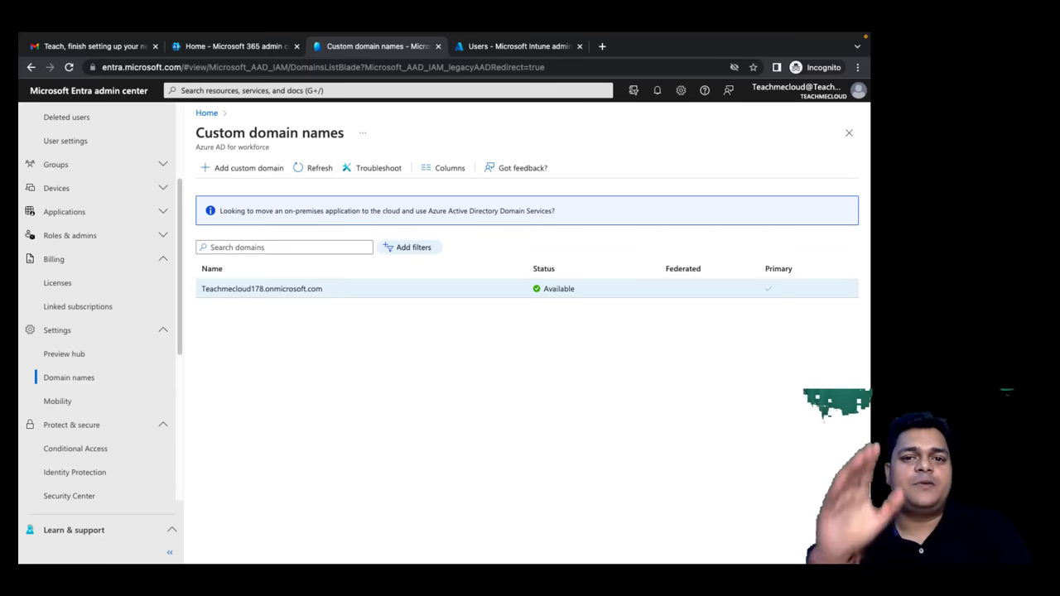
# Step: Add teachmecloud.net as a new custom domain
pyautogui.click(243, 167)
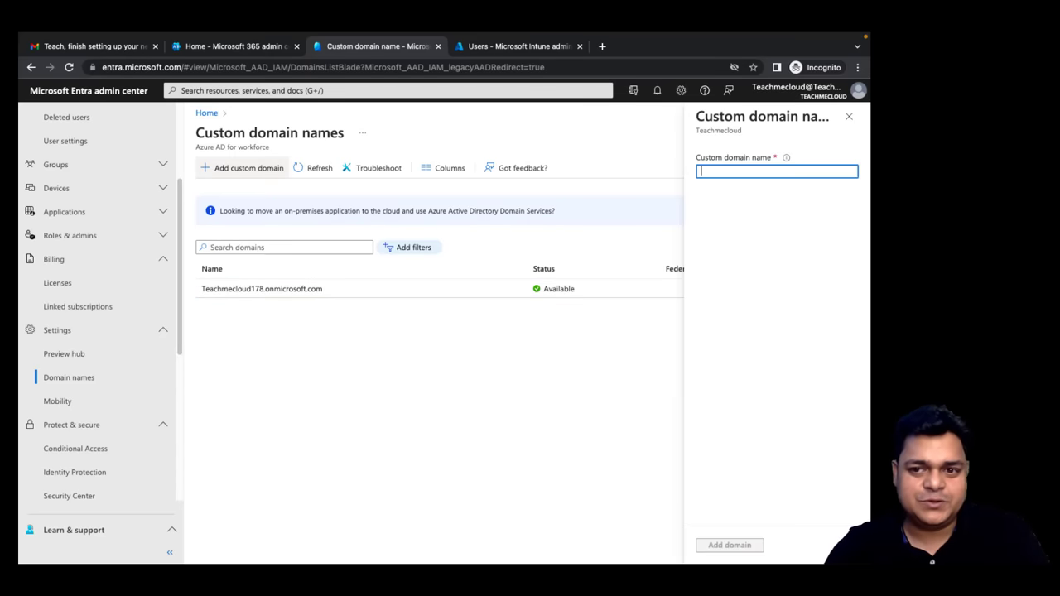
pyautogui.write('tea')
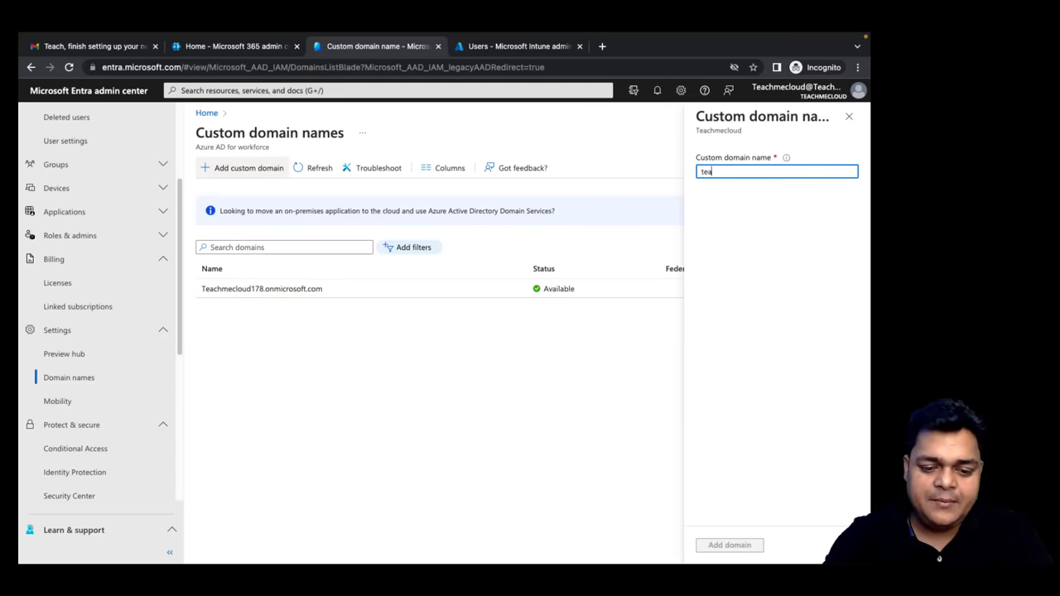
pyautogui.write('chmec')
pyautogui.write('lo')
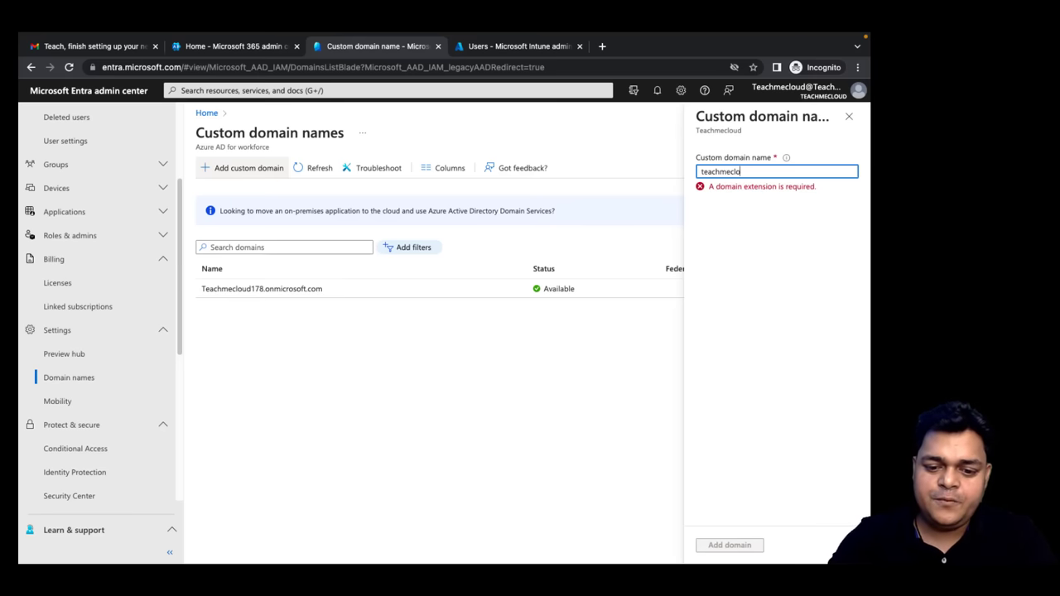
pyautogui.write('ud.net')
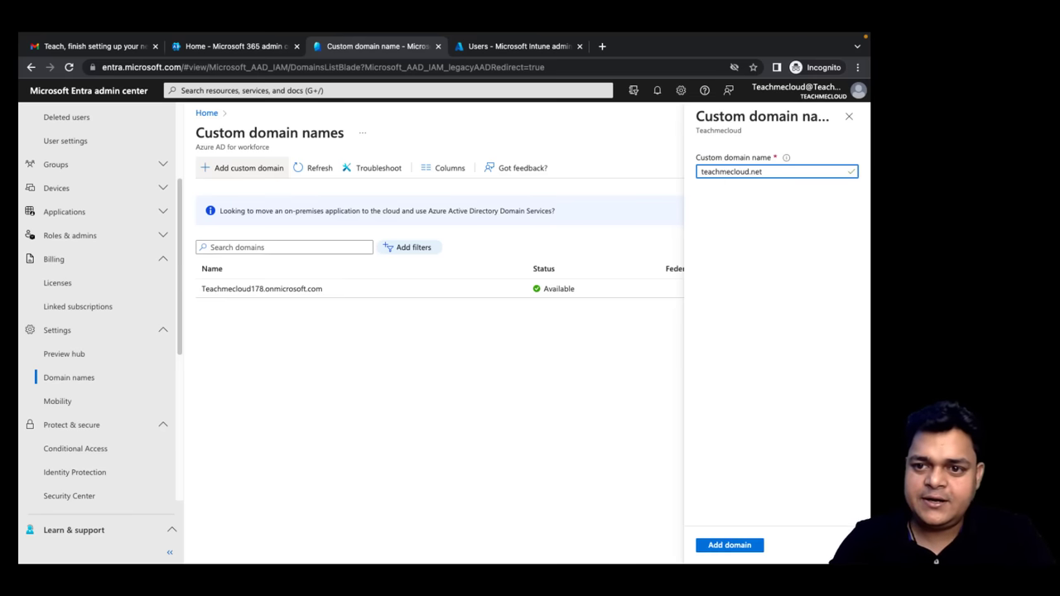
pyautogui.press('Return')
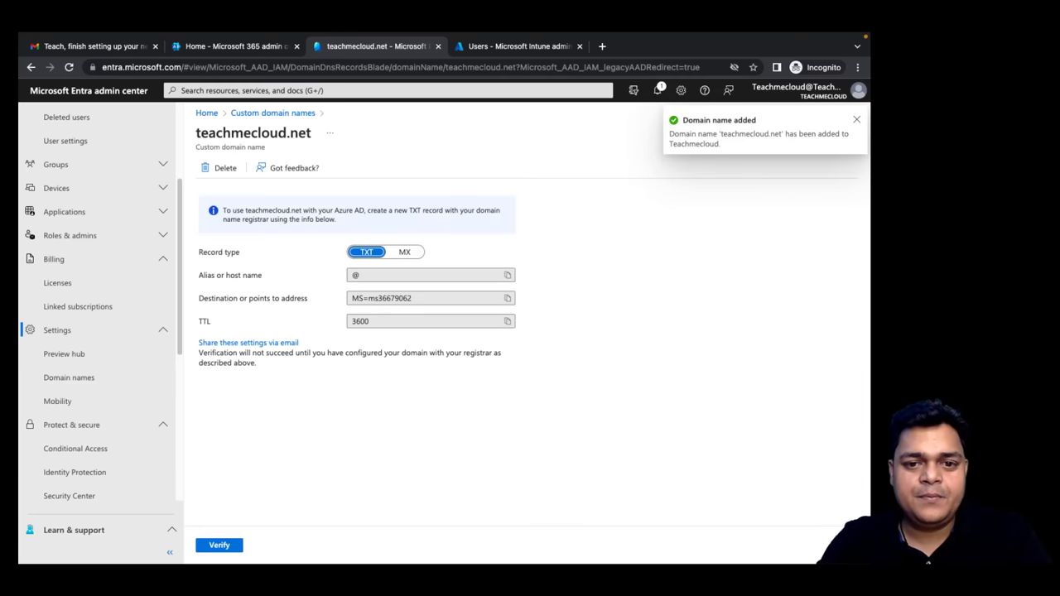
# Step: Compare the MX and TXT verification records, ending on TXT MS=ms36679062 with TTL 3600
pyautogui.click(404, 252)
pyautogui.click(366, 252)
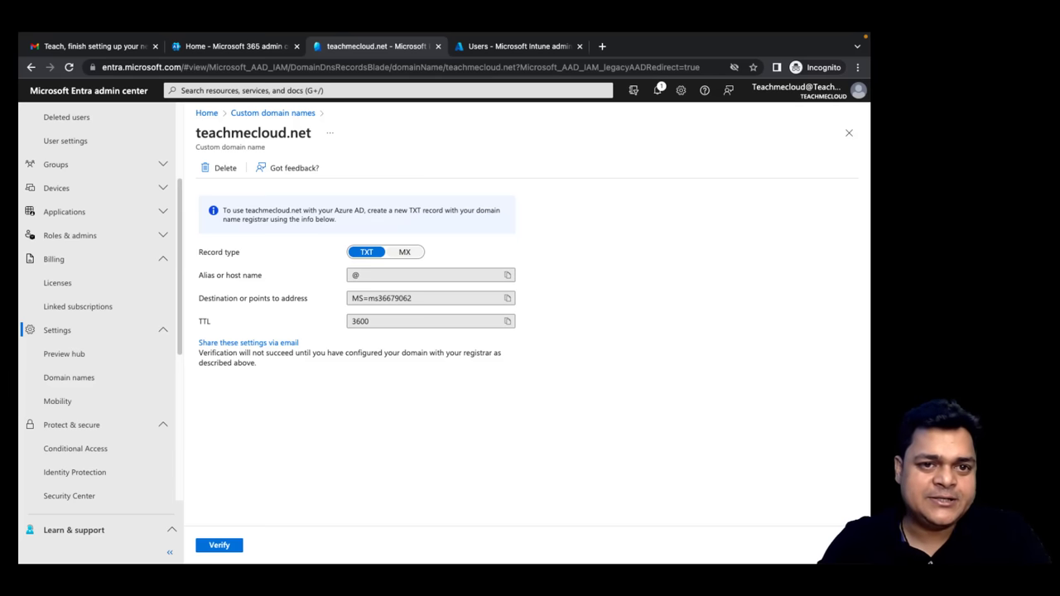
pyautogui.click(404, 252)
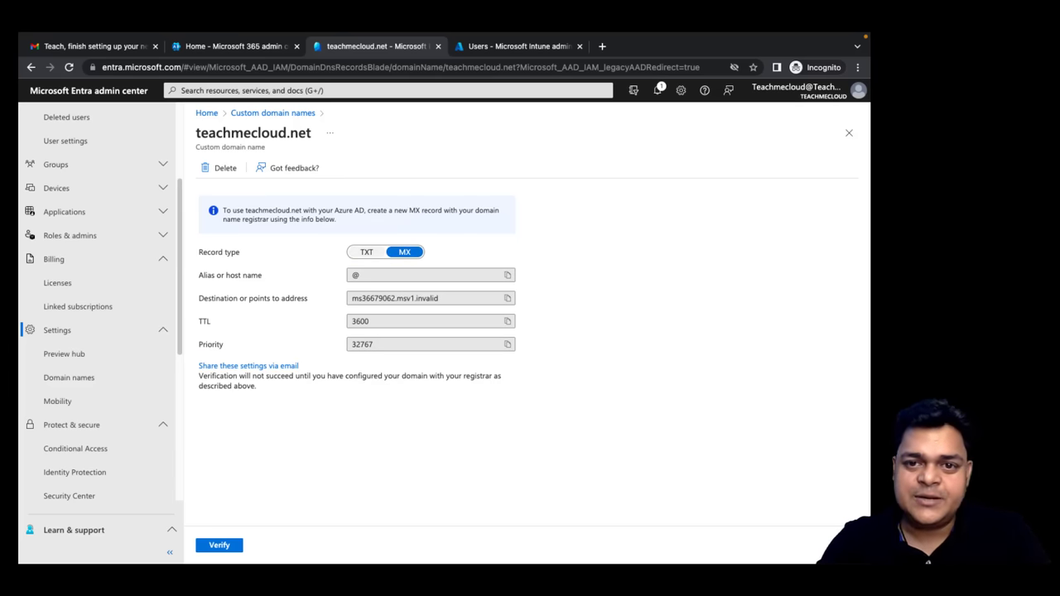
pyautogui.click(366, 252)
pyautogui.hotkey('ctrl', 'Left')
# Step: Open a full-screen Safari window and load godaddy.com
pyautogui.hotkey('ctrl', 'Left')
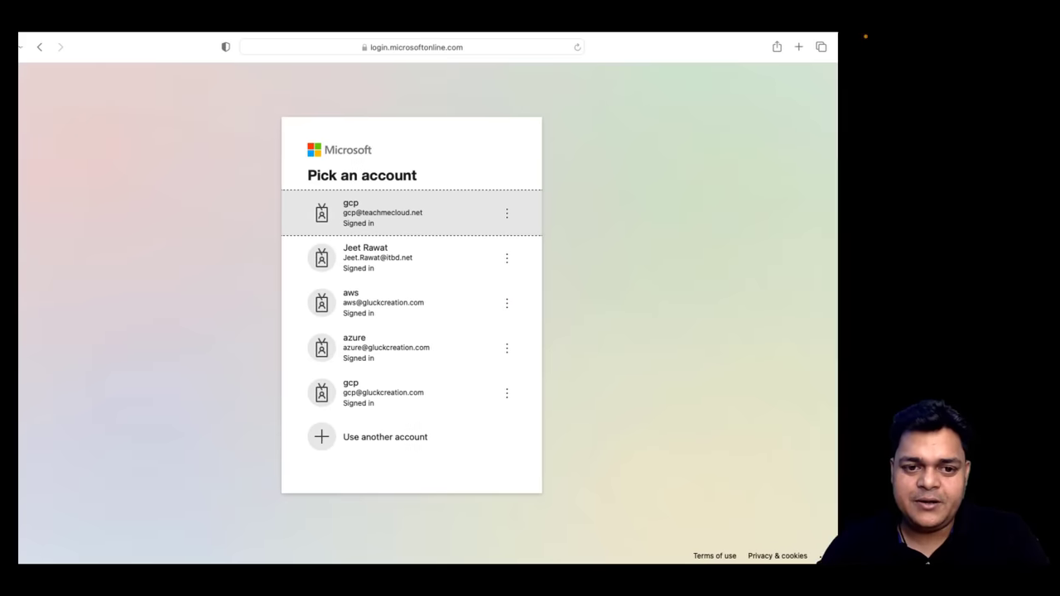
pyautogui.hotkey('ctrl', 'Left')
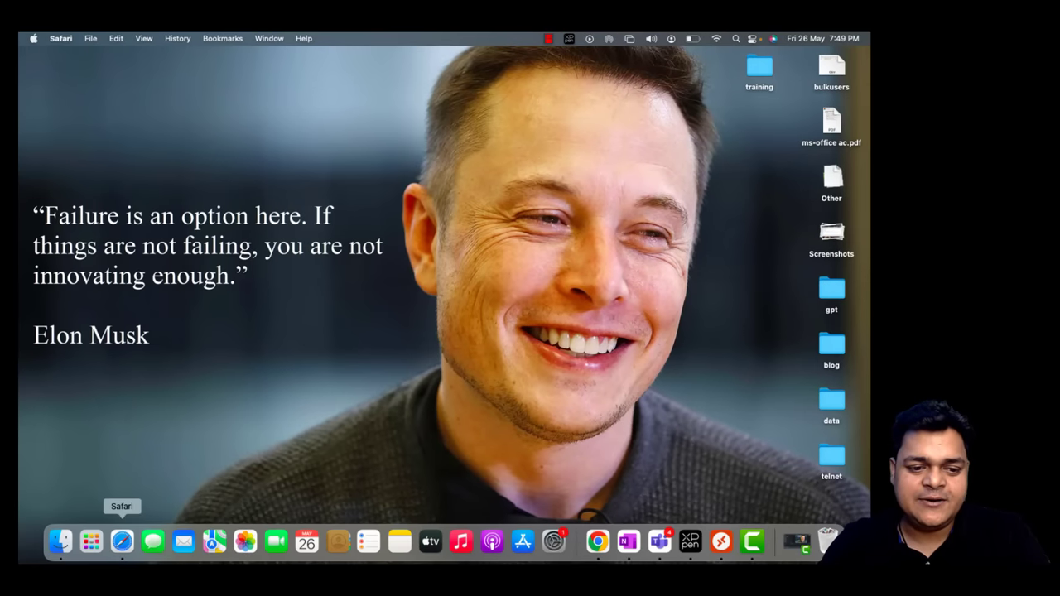
pyautogui.click(122, 542)
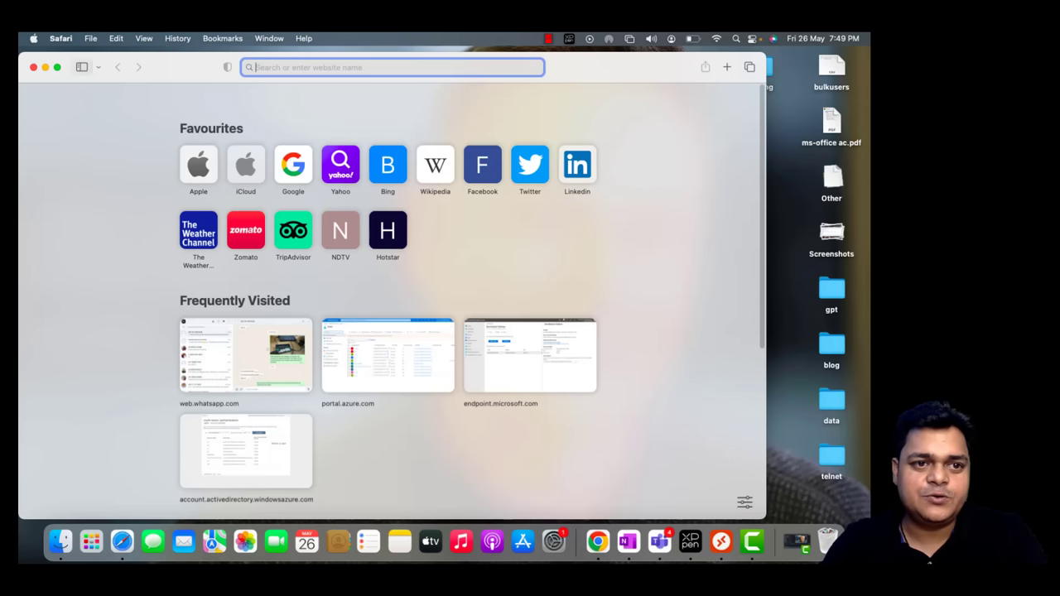
pyautogui.press('ctrl+super+f')
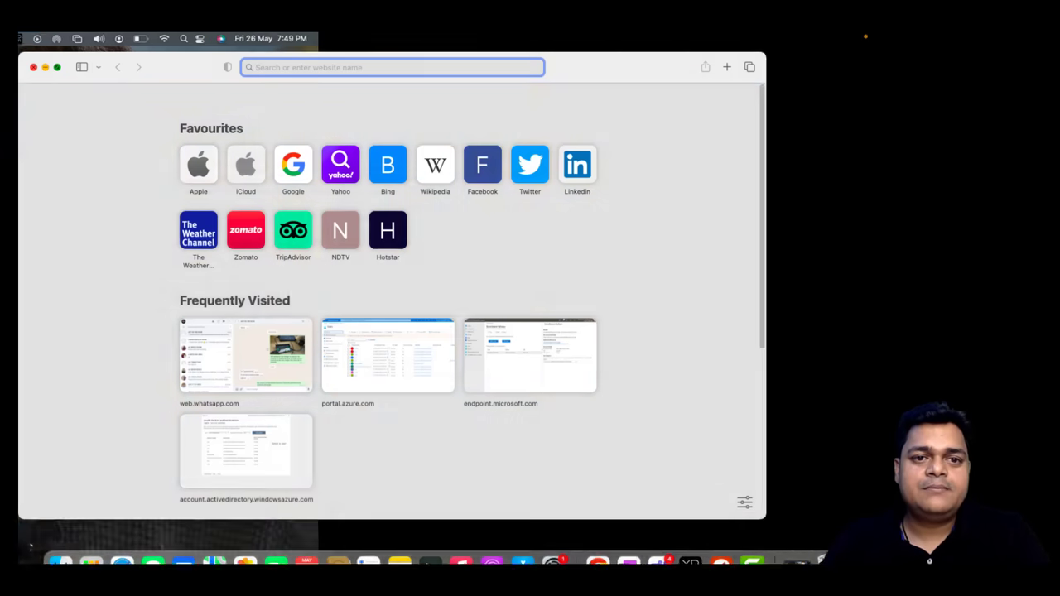
pyautogui.write('godad')
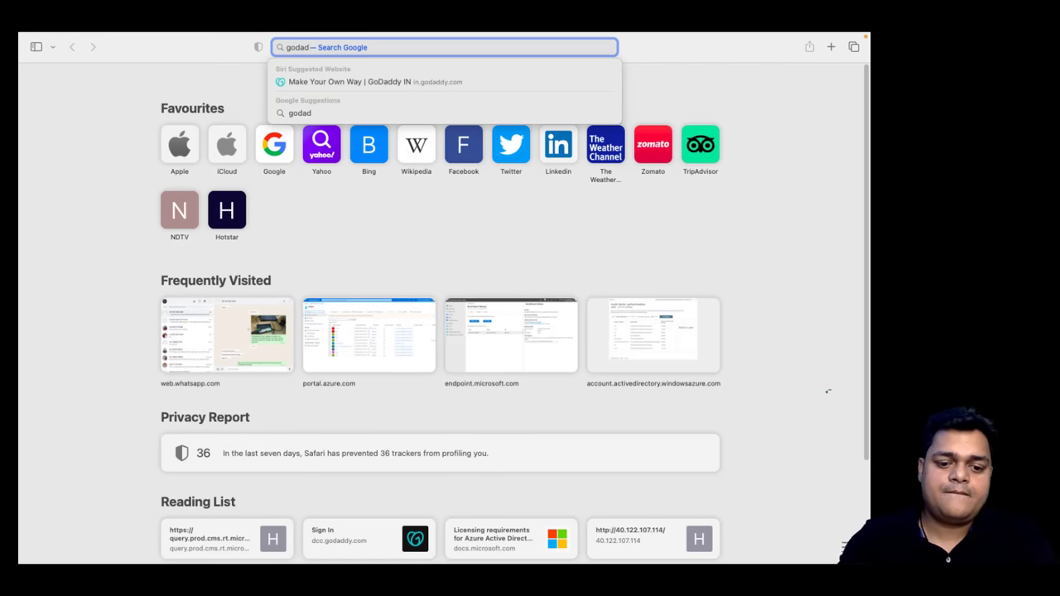
pyautogui.write('dy.co')
pyautogui.press('Return')
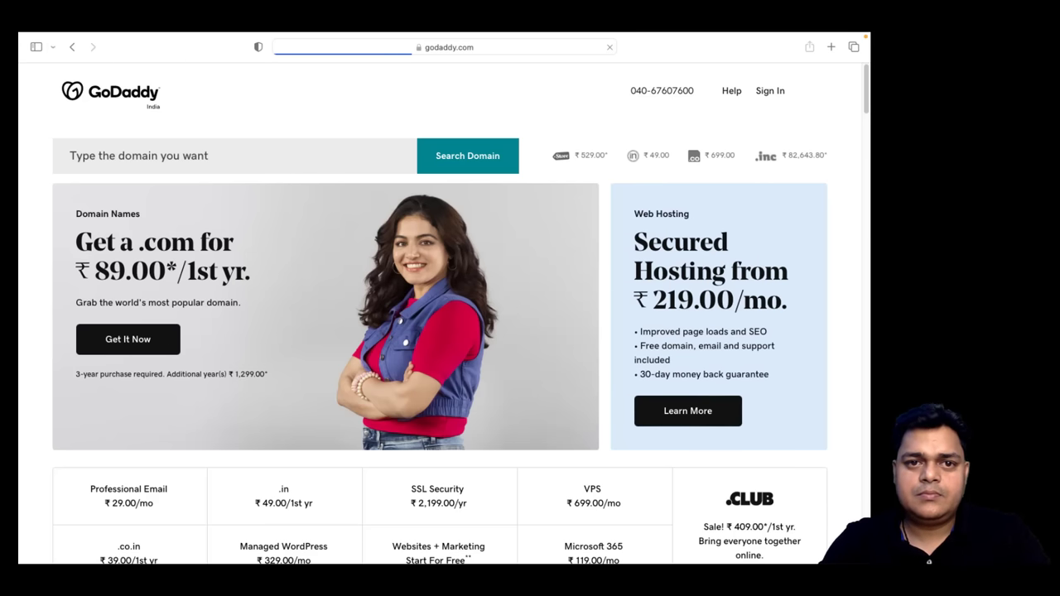
# Step: Recheck the Entra DNS records, then go to GoDaddy's sign-in page
pyautogui.moveTo(766, 90)
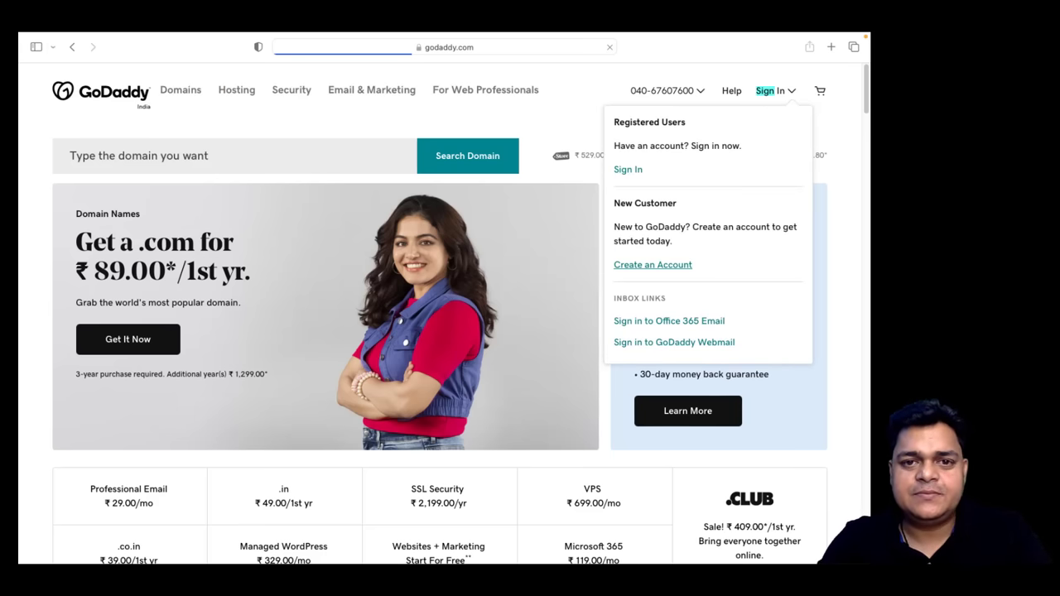
pyautogui.hotkey('ctrl', 'Right')
pyautogui.hotkey('ctrl', 'Right')
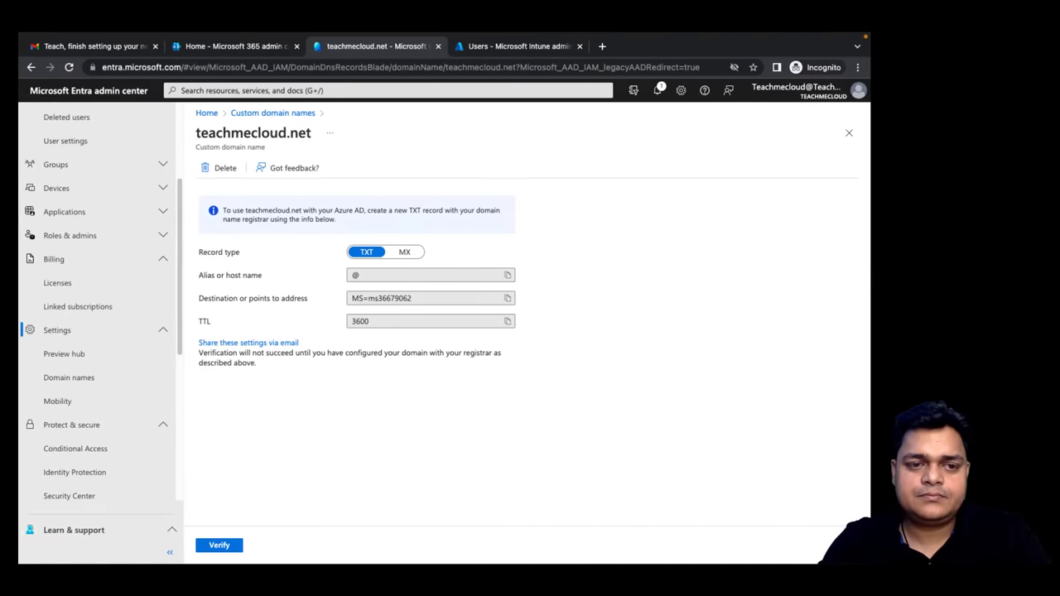
pyautogui.hotkey('ctrl', 'Left')
pyautogui.hotkey('ctrl', 'Left')
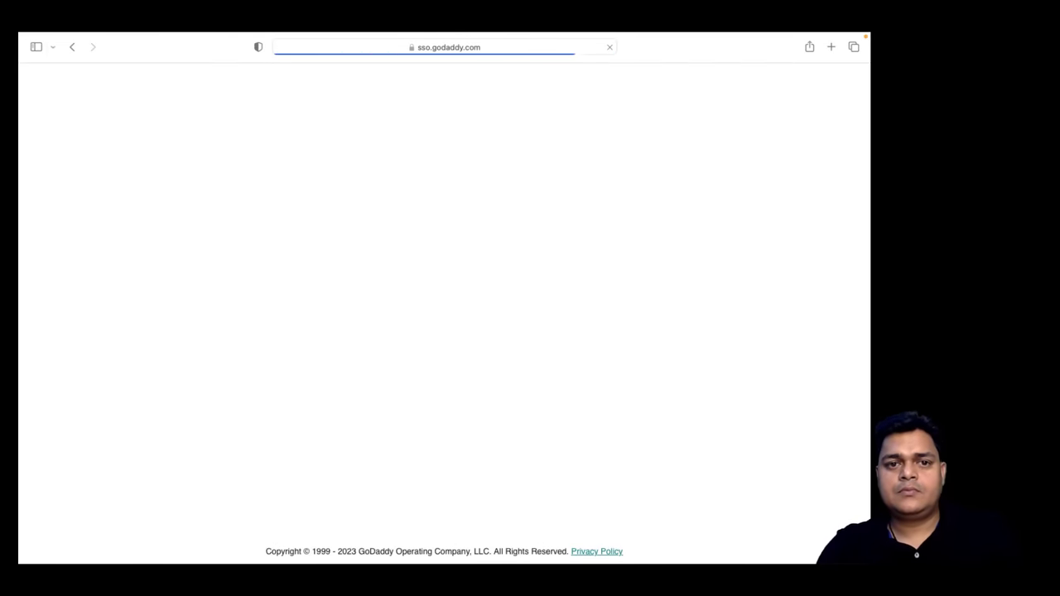
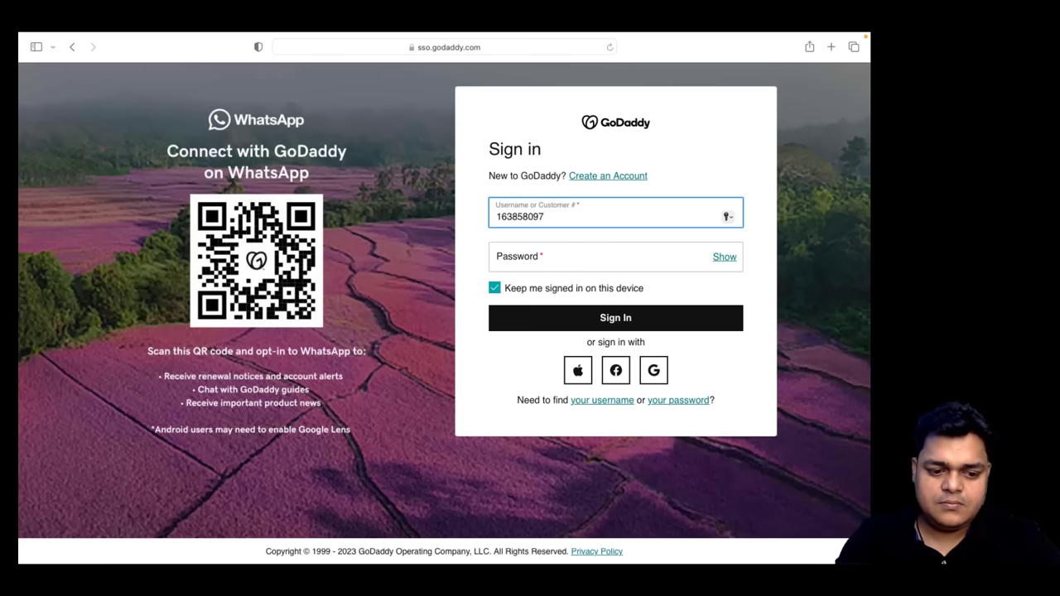
# Step: Sign in to GoDaddy with the account's customer number and password
pyautogui.press('Tab')
pyautogui.write('•')
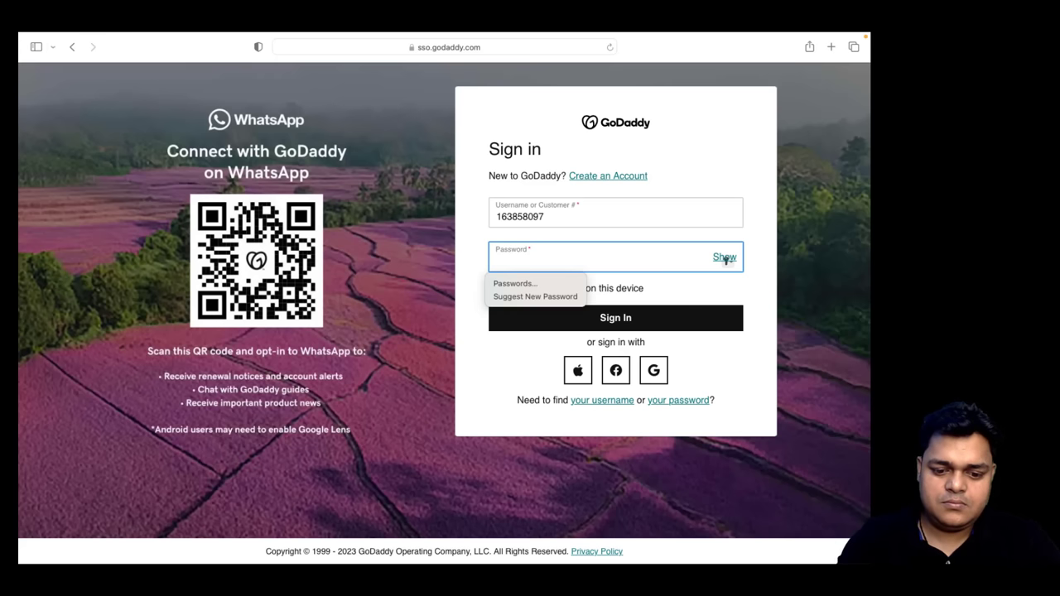
pyautogui.write('•')
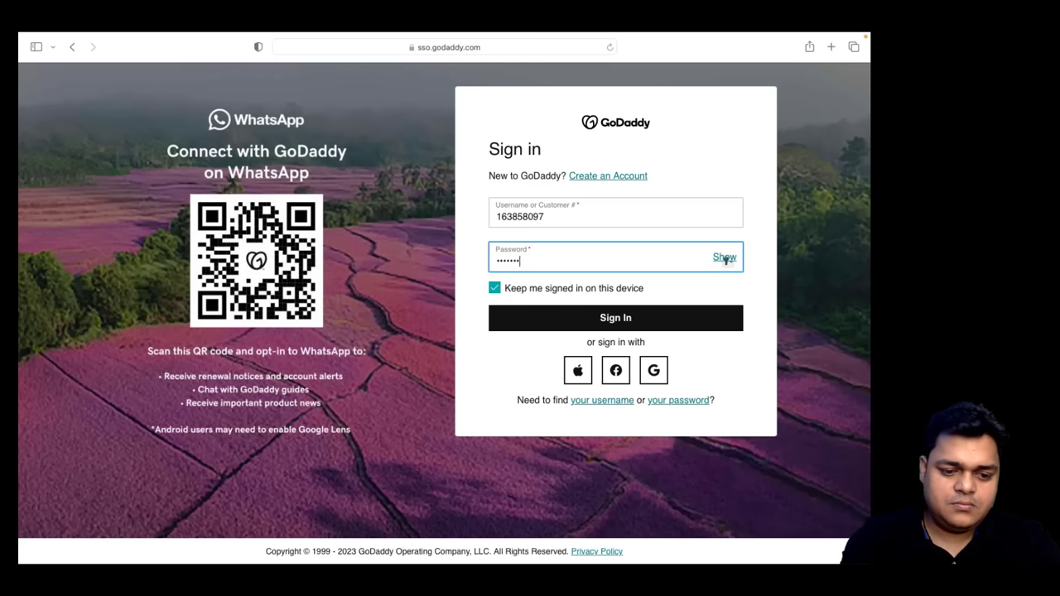
pyautogui.press('Return')
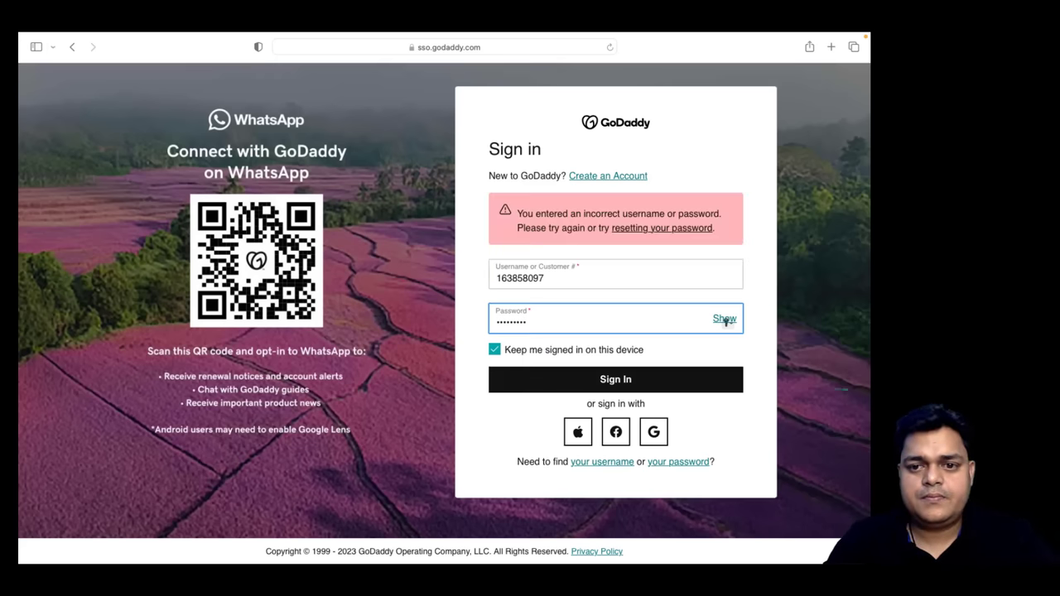
# Step: Retype the password and resubmit the GoDaddy sign-in after the incorrect-password error
pyautogui.press('super+a')
pyautogui.write('•')
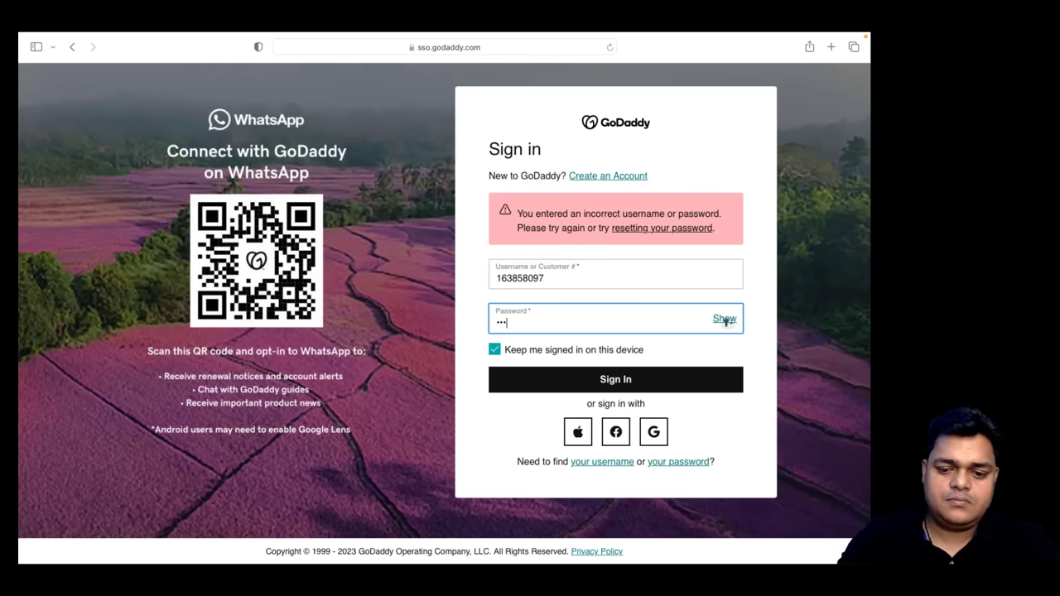
pyautogui.write('•••••••••')
pyautogui.press('Return')
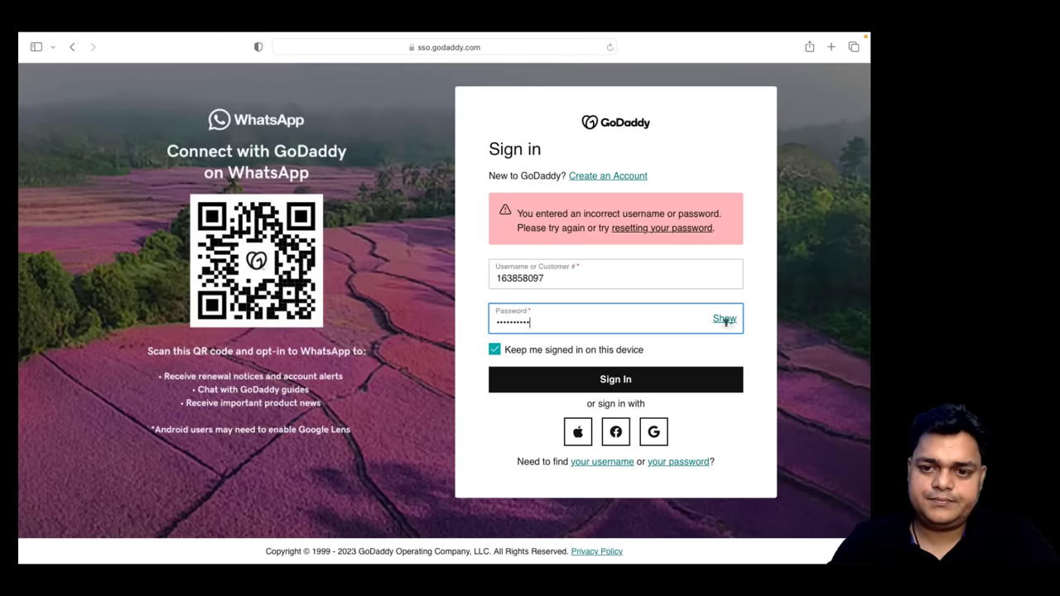
pyautogui.press('Return')
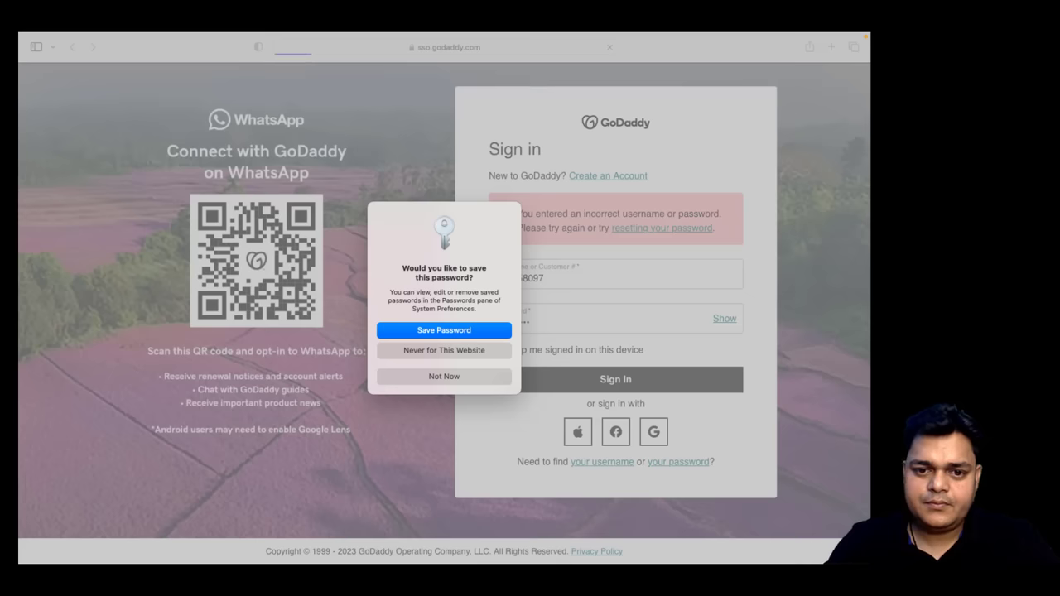
pyautogui.hotkey('ctrl', 'Left')
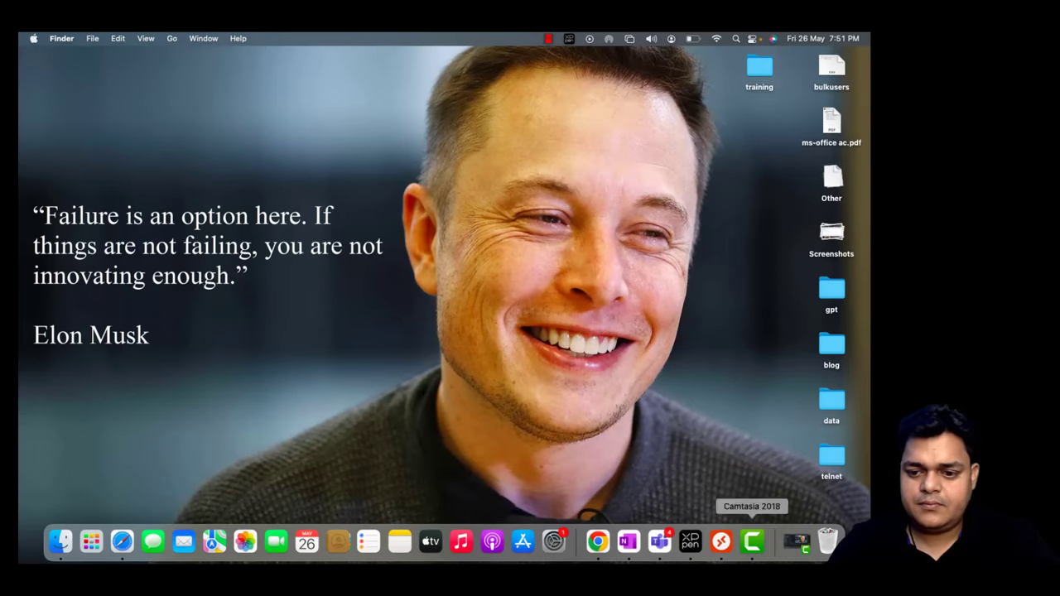
pyautogui.rightClick(752, 541)
# Step: Check Entra's required TXT record, then open Manage DNS for teachmecloud.net in GoDaddy
pyautogui.click(755, 411)
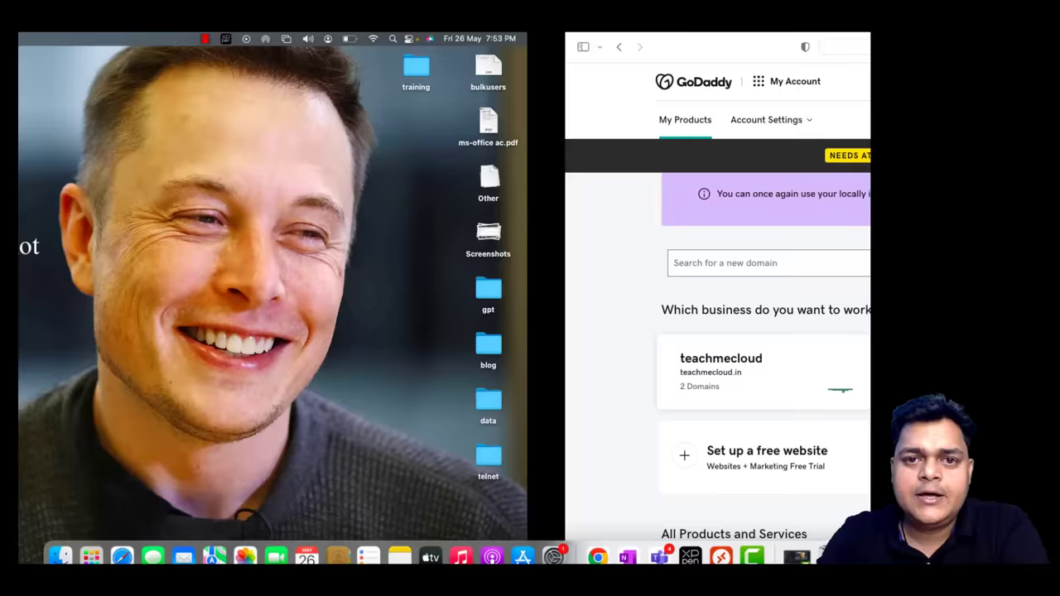
pyautogui.hotkey('ctrl', 'Right')
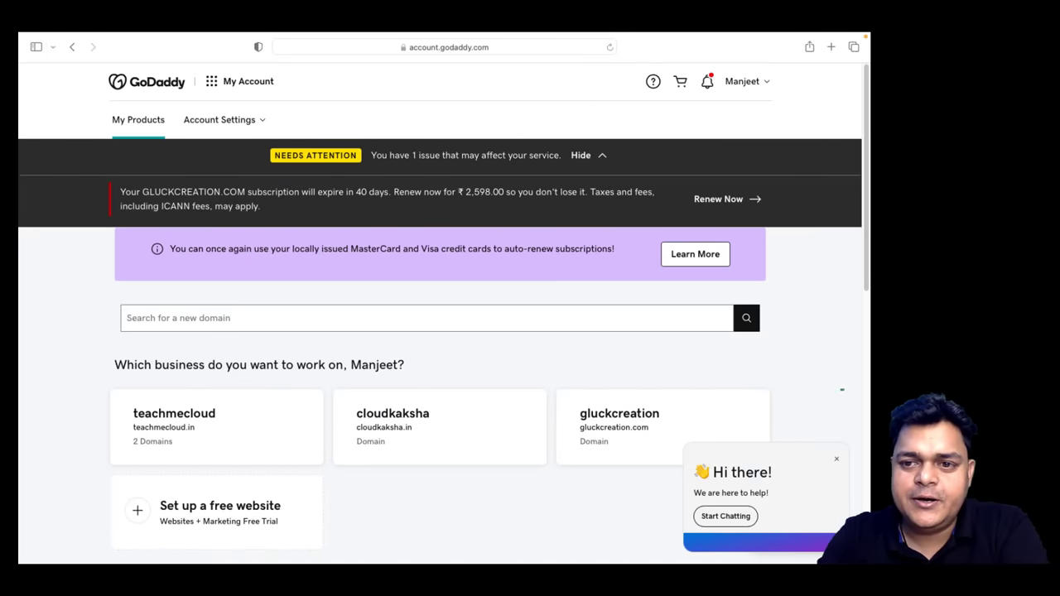
pyautogui.hotkey('ctrl', 'Right')
pyautogui.hotkey('ctrl', 'Right')
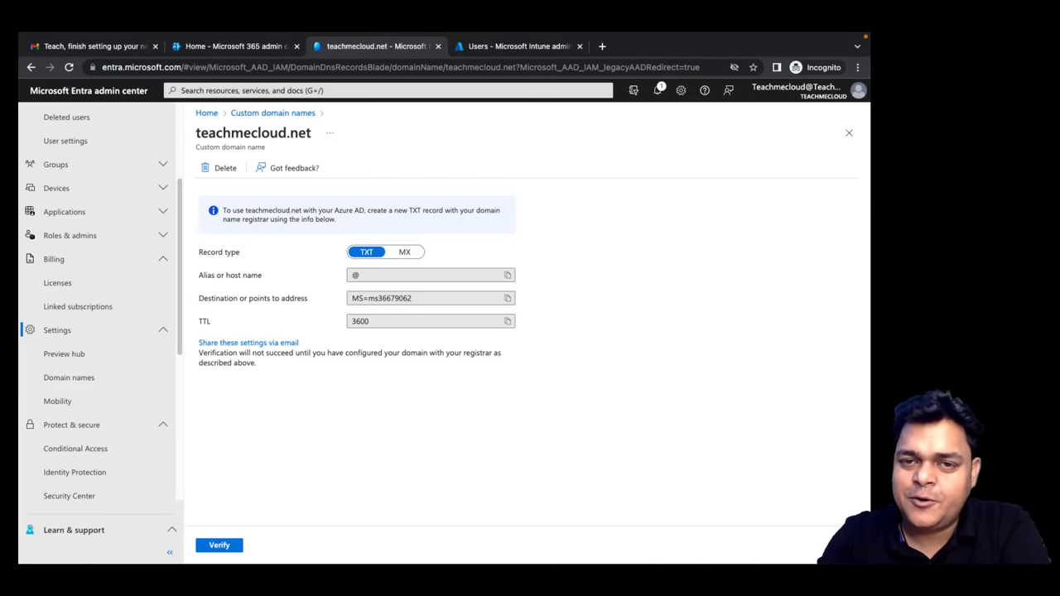
pyautogui.hotkey('ctrl', 'Left')
pyautogui.hotkey('ctrl', 'Left')
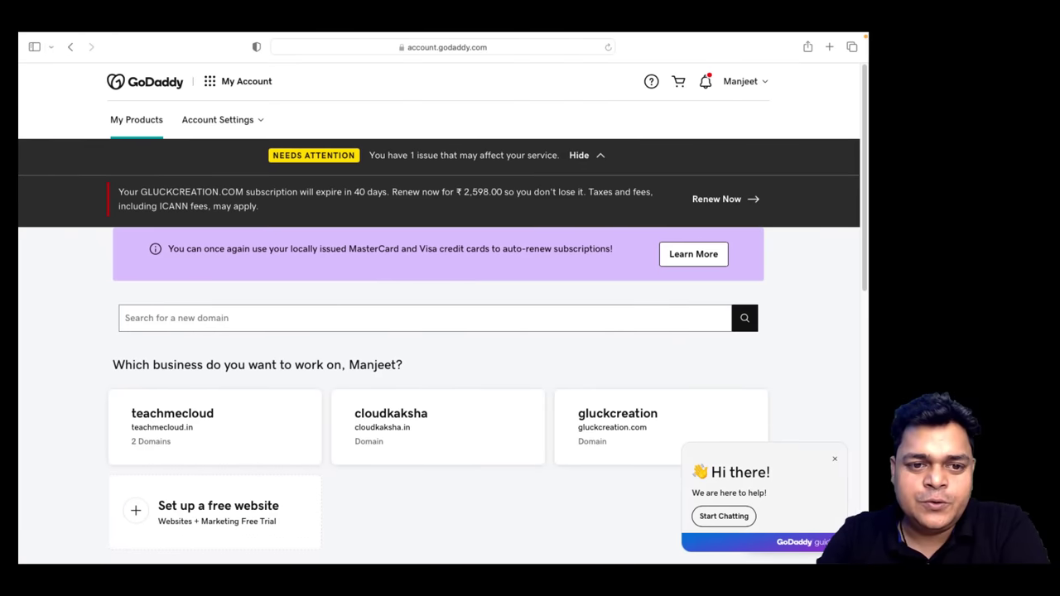
pyautogui.scroll(-3, 444, 315)
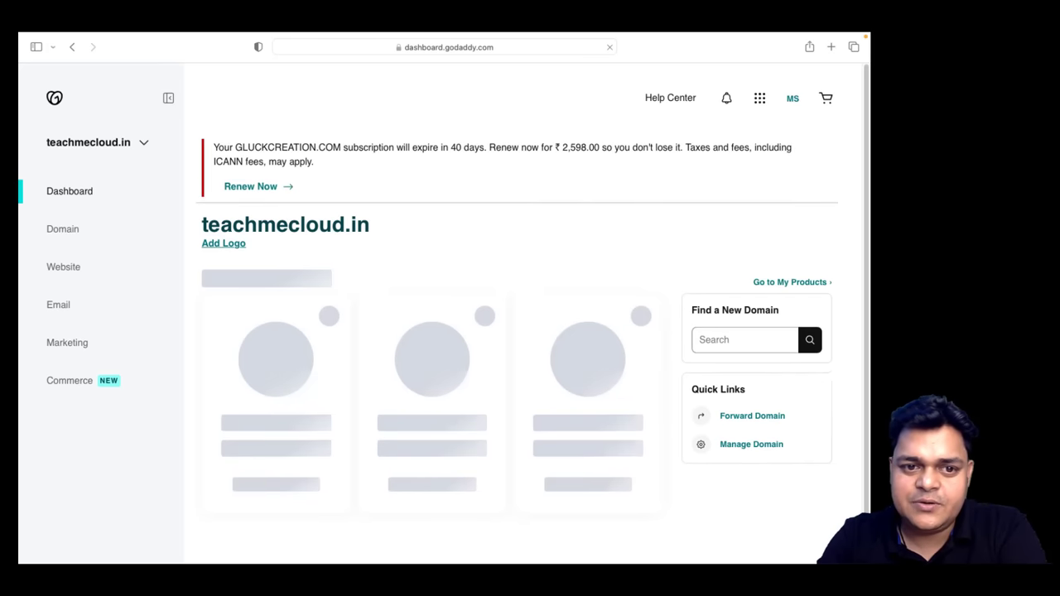
pyautogui.scroll(-2, 839, 394)
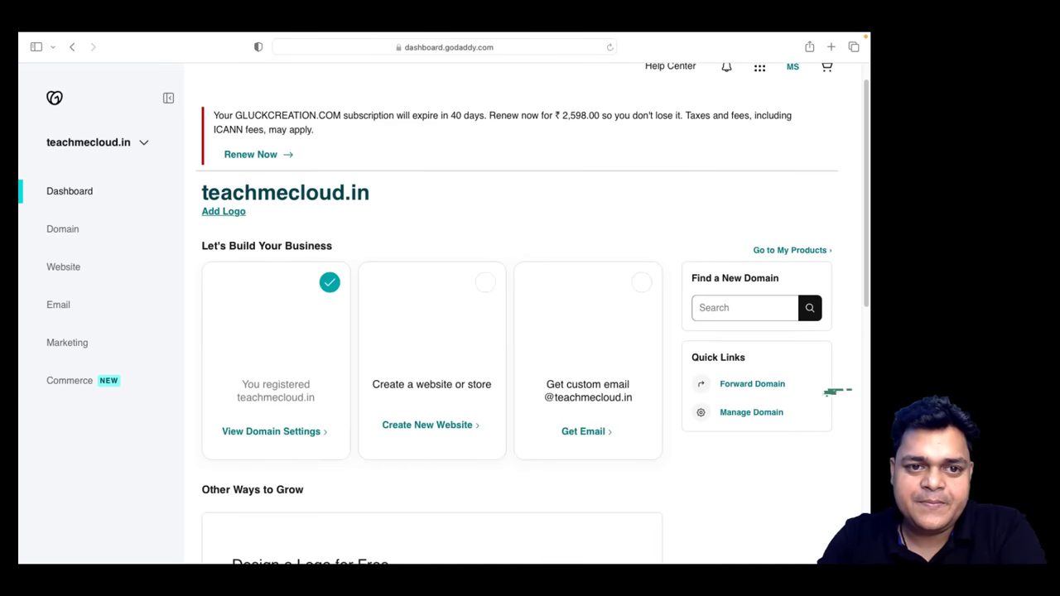
pyautogui.scroll(-10, 839, 394)
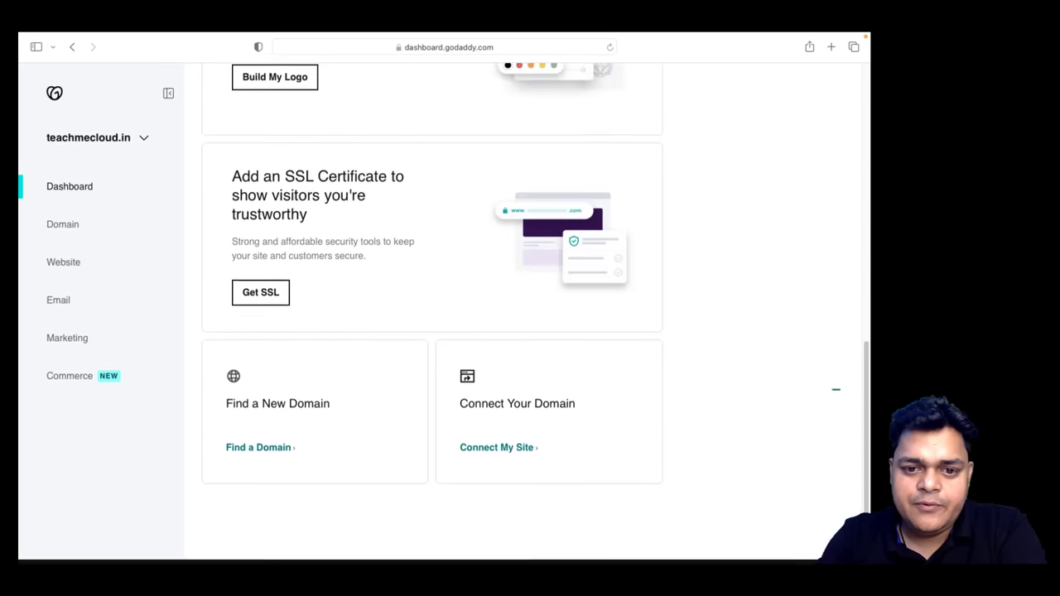
pyautogui.scroll(10, 839, 394)
pyautogui.scroll(3, 839, 393)
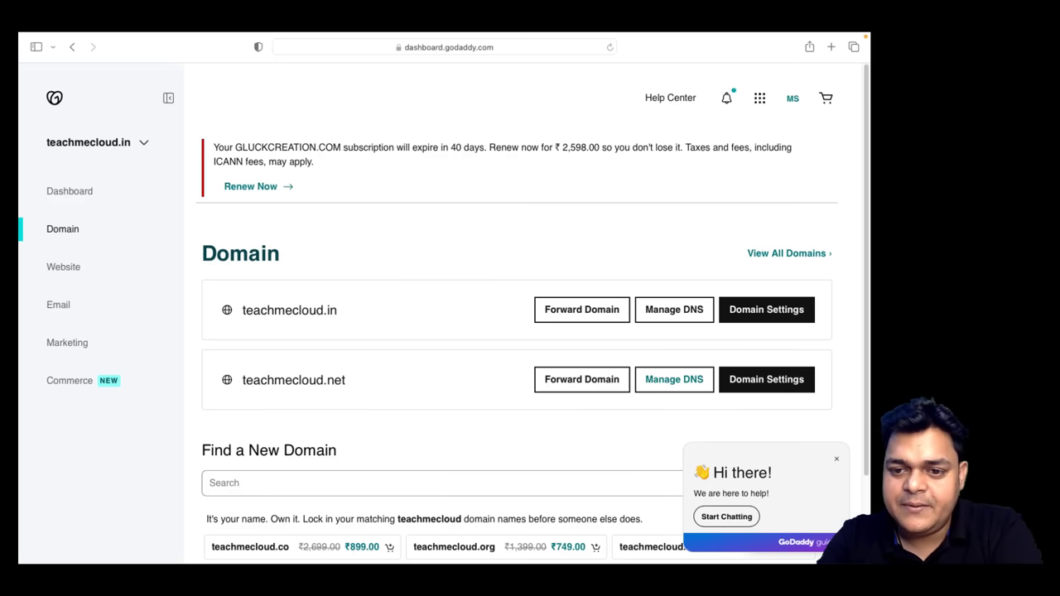
pyautogui.click(674, 379)
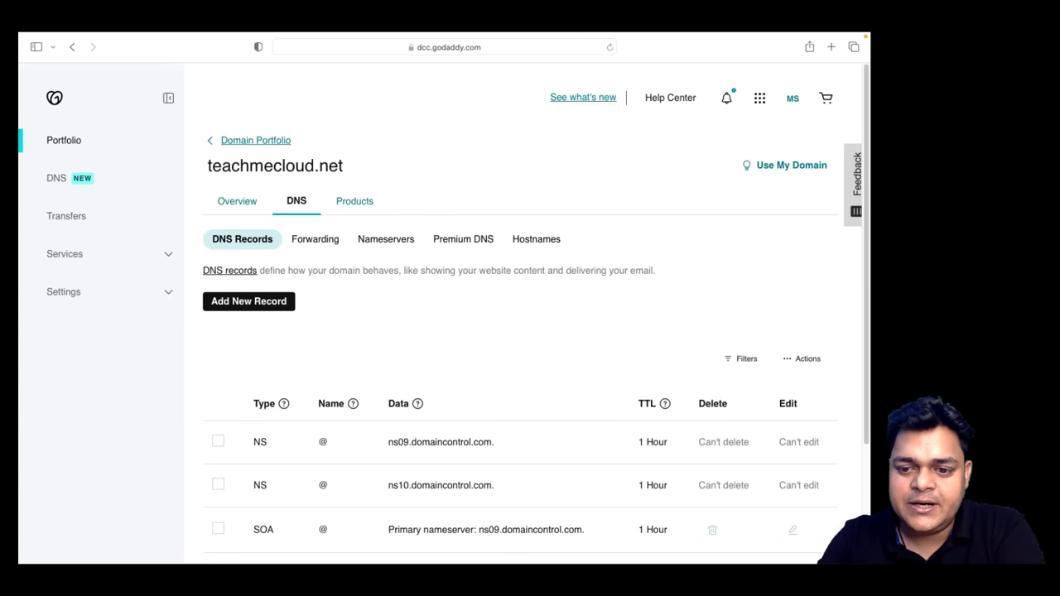
# Step: Delete the old MX record from teachmecloud.net's DNS records
pyautogui.scroll(-3, 522, 332)
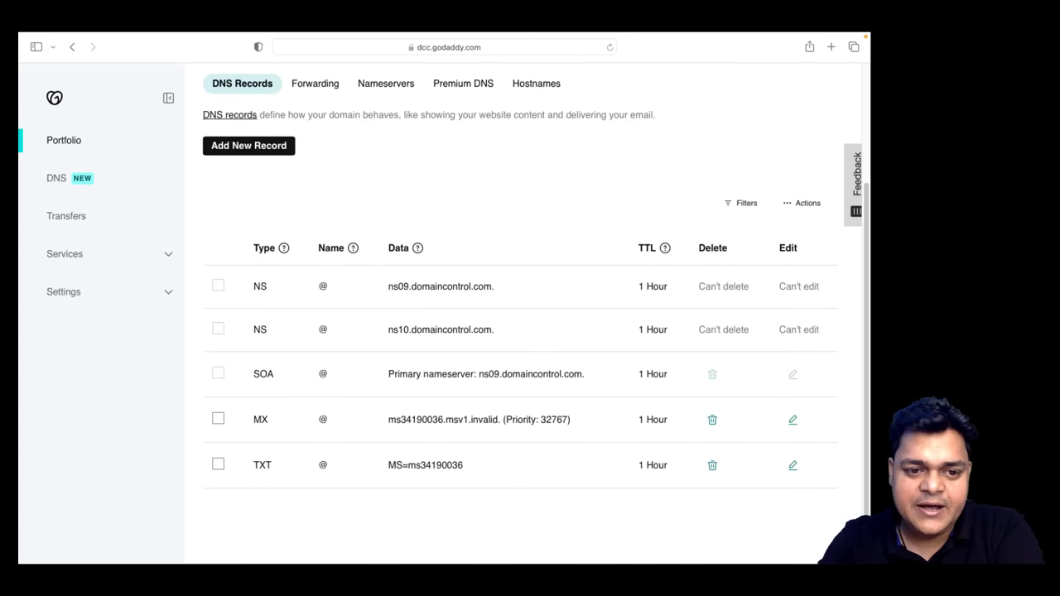
pyautogui.click(218, 419)
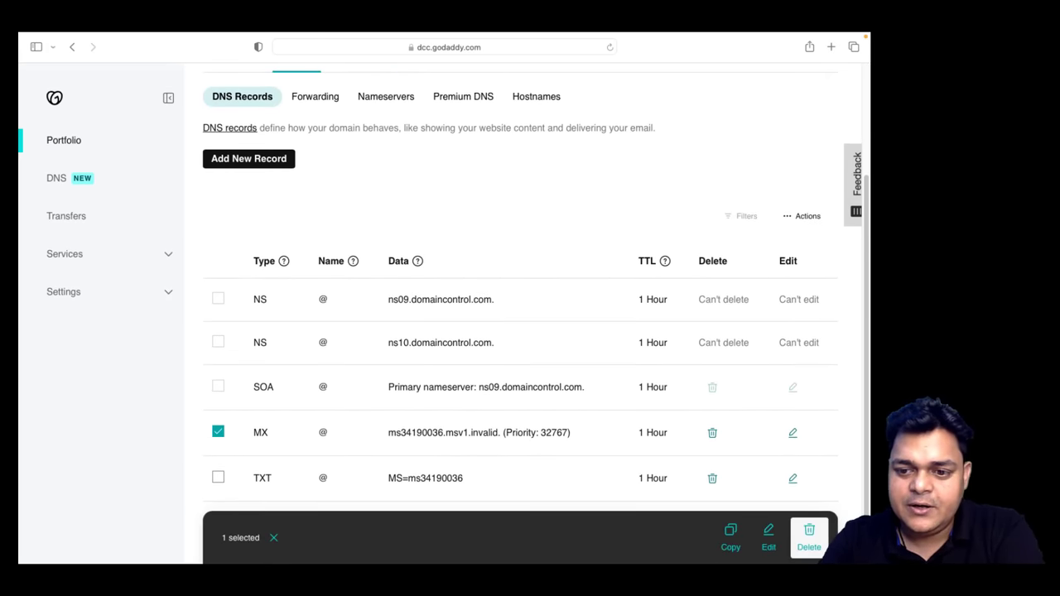
pyautogui.click(810, 538)
pyautogui.click(177, 339)
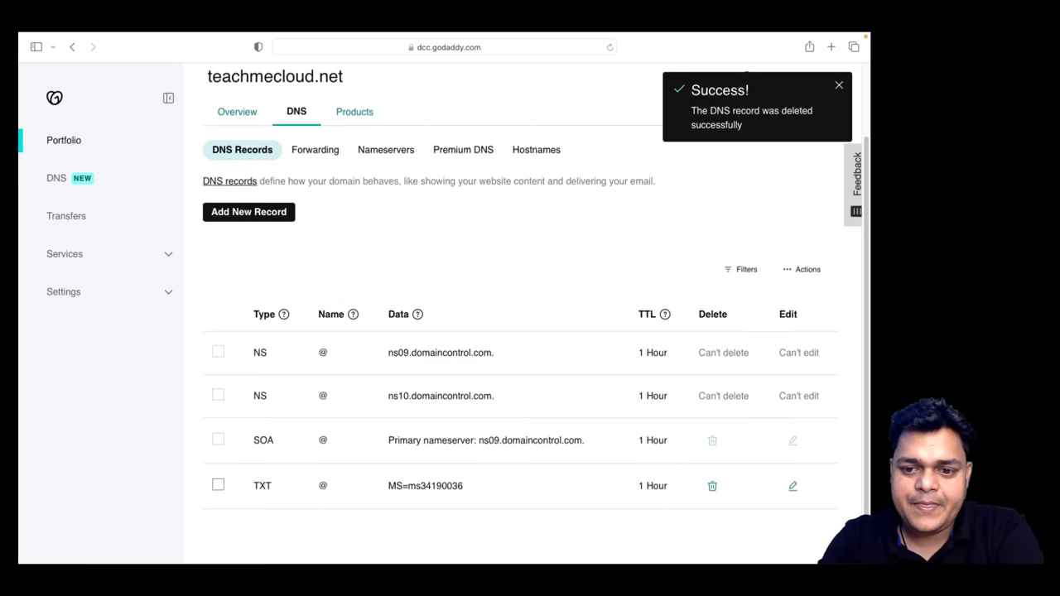
# Step: Delete the old TXT record from teachmecloud.net's DNS records
pyautogui.scroll(-1, 444, 316)
pyautogui.click(217, 450)
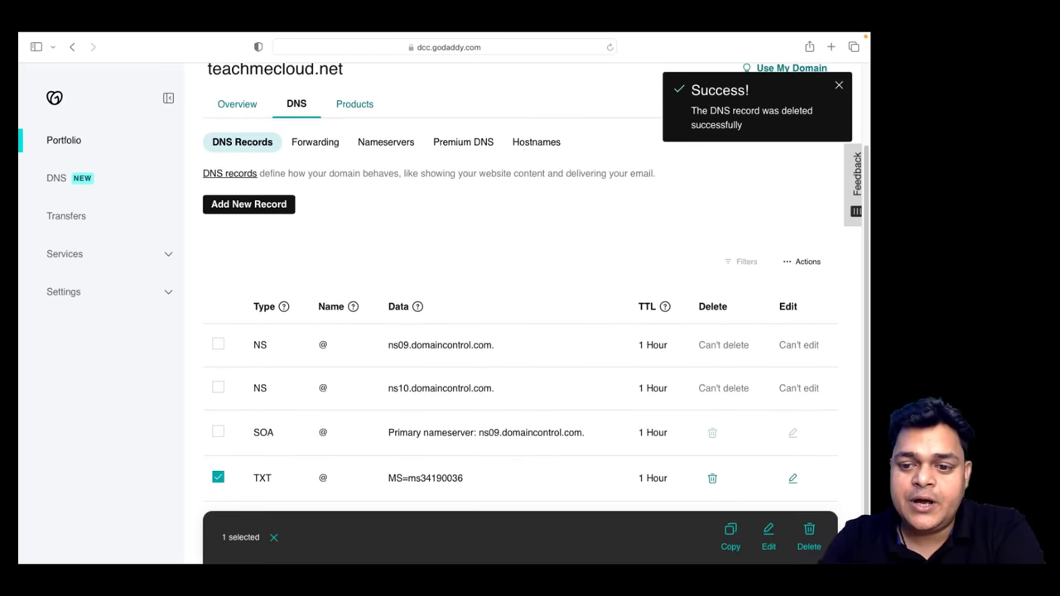
pyautogui.click(810, 537)
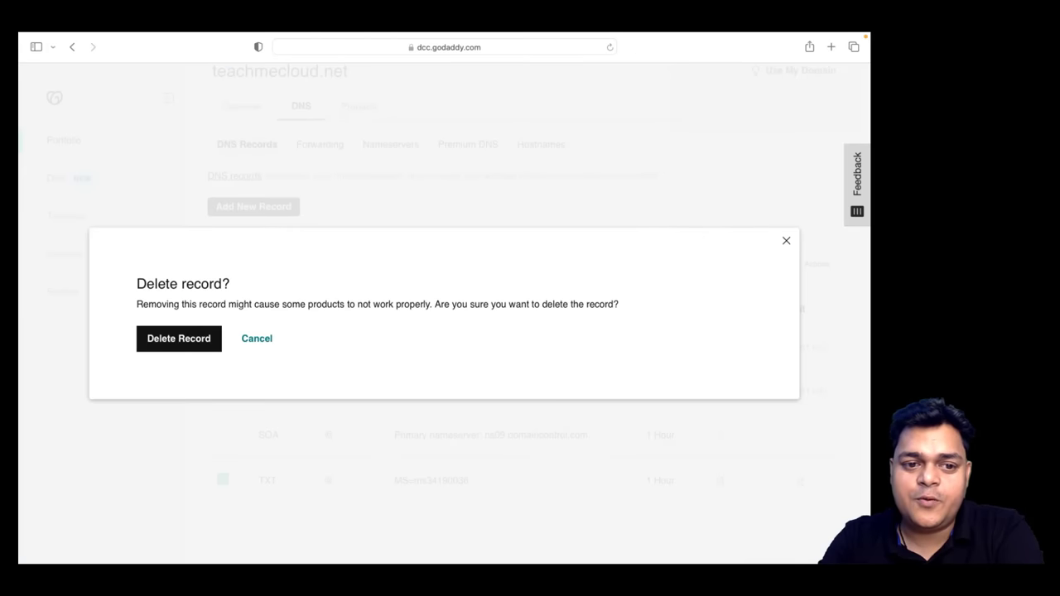
pyautogui.click(177, 339)
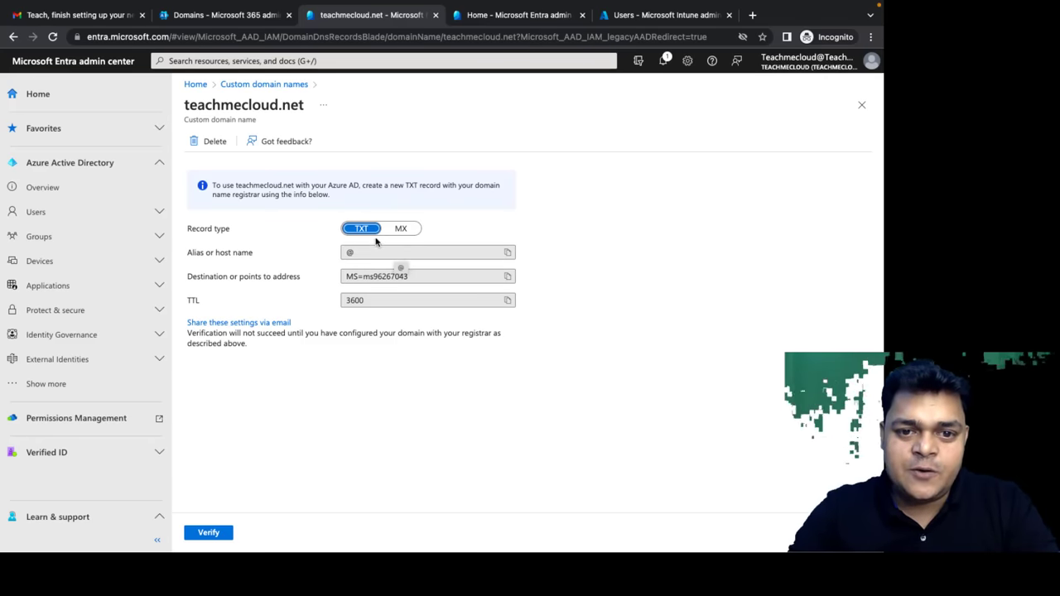
# Step: Bring up Entra's teachmecloud.net verification TXT details: alias @, MS= value, TTL 3600
pyautogui.hotkey('ctrl', 'Left')
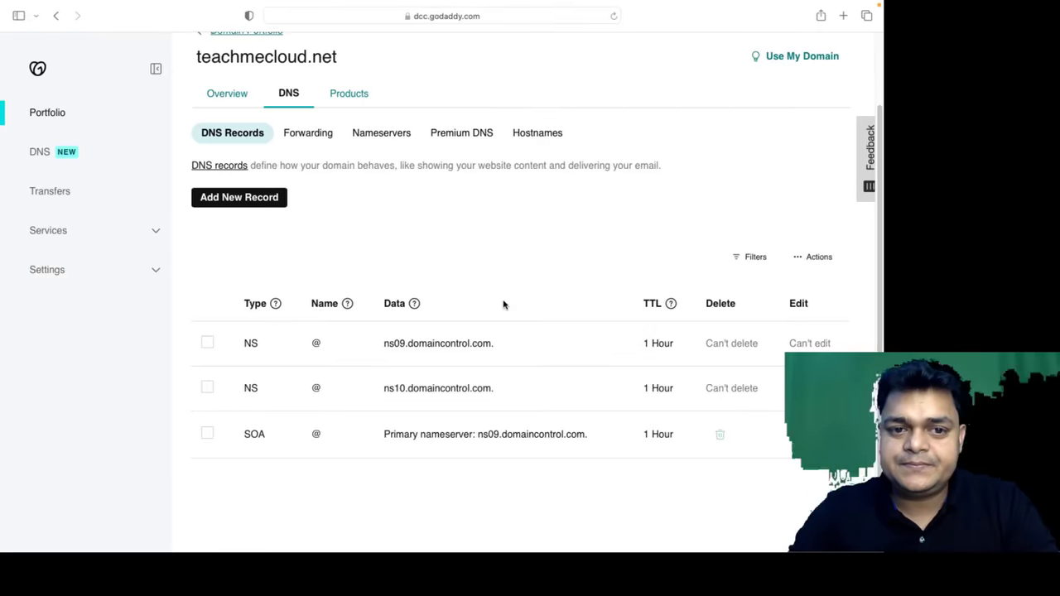
pyautogui.hotkey('ctrl', 'Left')
pyautogui.hotkey('ctrl', 'Left')
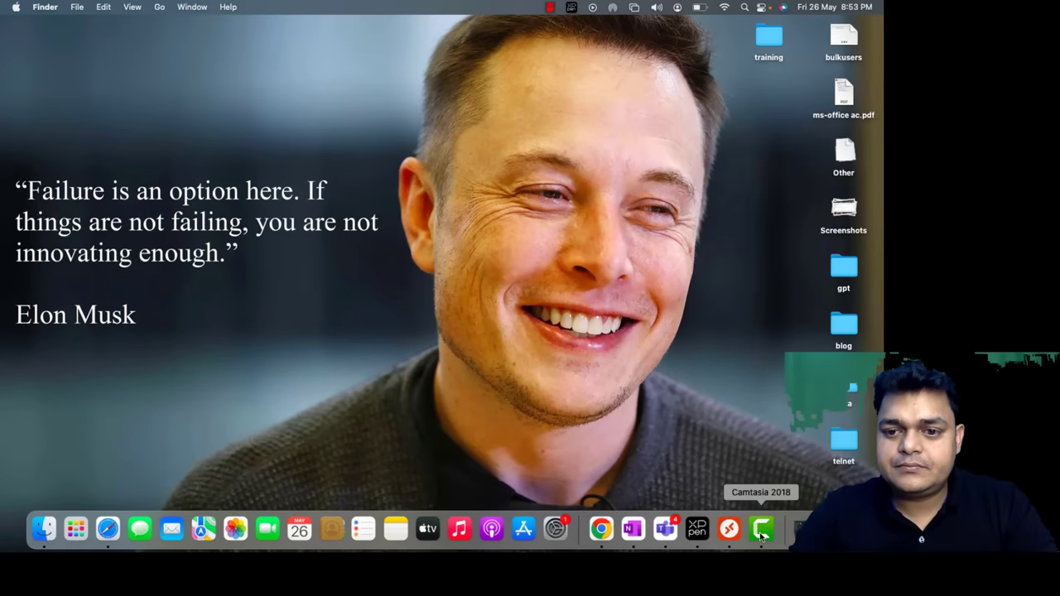
pyautogui.rightClick(762, 529)
pyautogui.press('Escape')
pyautogui.hotkey('ctrl', 'Right')
pyautogui.hotkey('ctrl', 'Right')
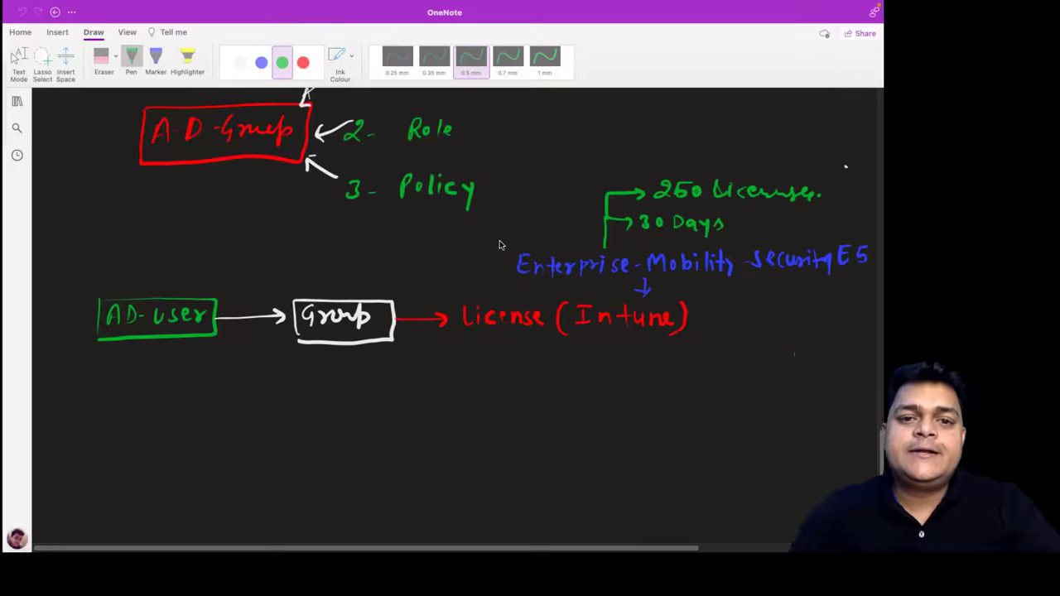
pyautogui.hotkey('ctrl', 'Right')
pyautogui.hotkey('ctrl', 'Left')
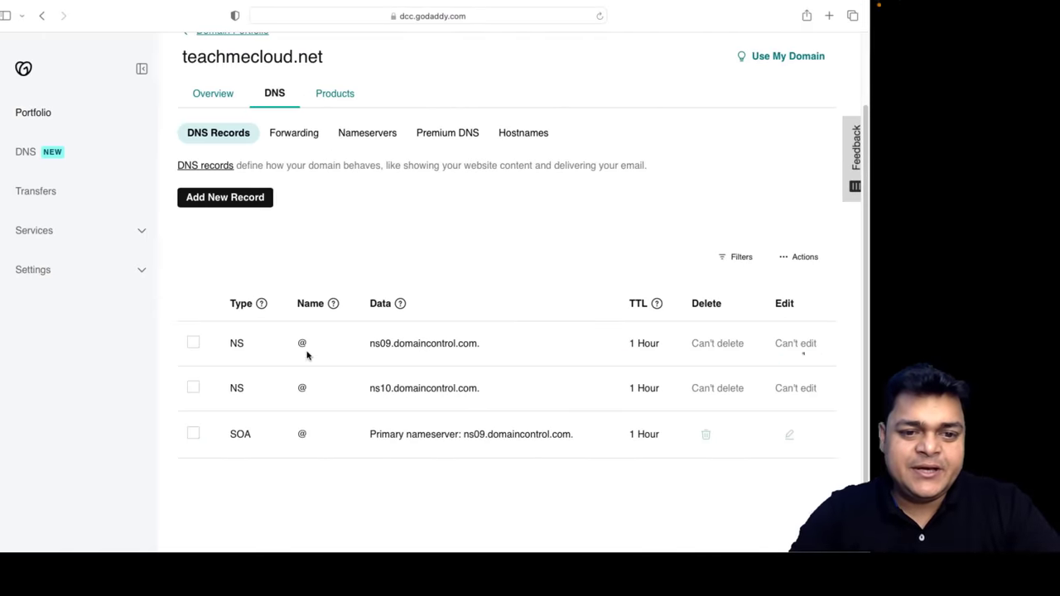
pyautogui.hotkey('ctrl', 'Right')
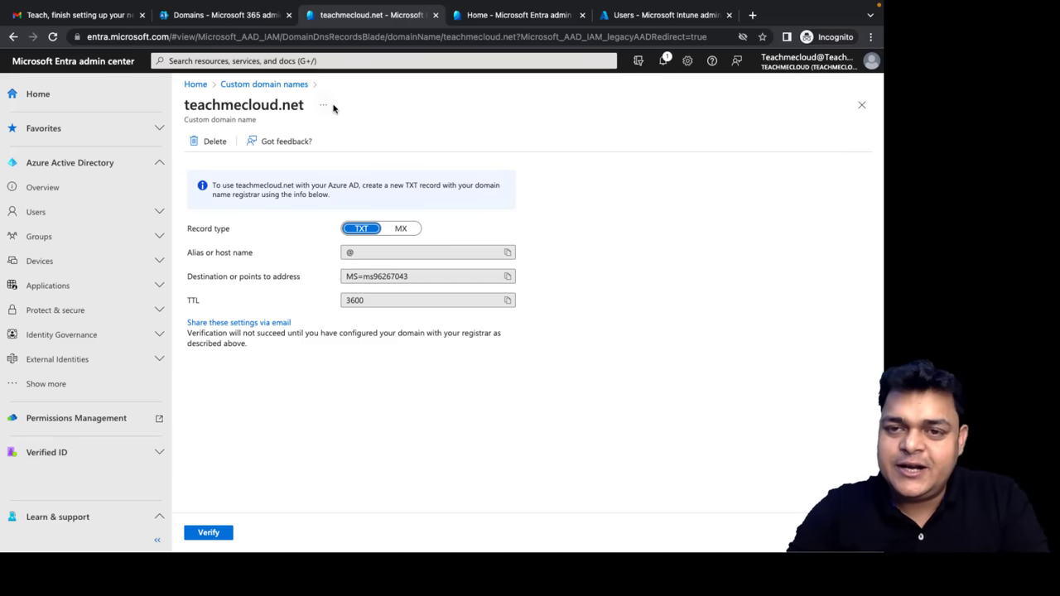
# Step: Create a new TXT record named @ holding the copied MS= verification value
pyautogui.click(509, 278)
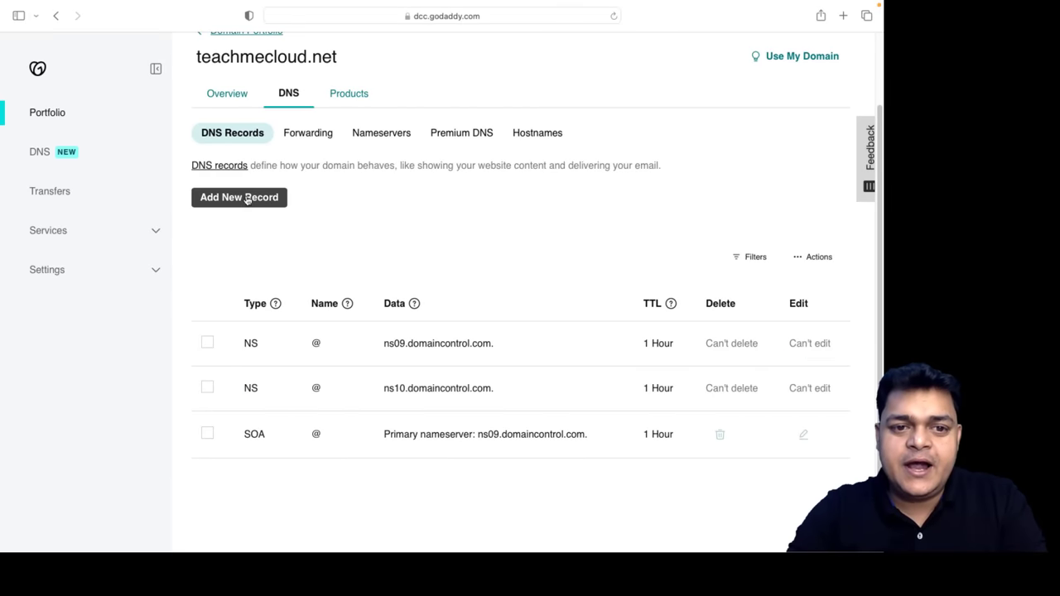
pyautogui.click(245, 200)
pyautogui.click(255, 275)
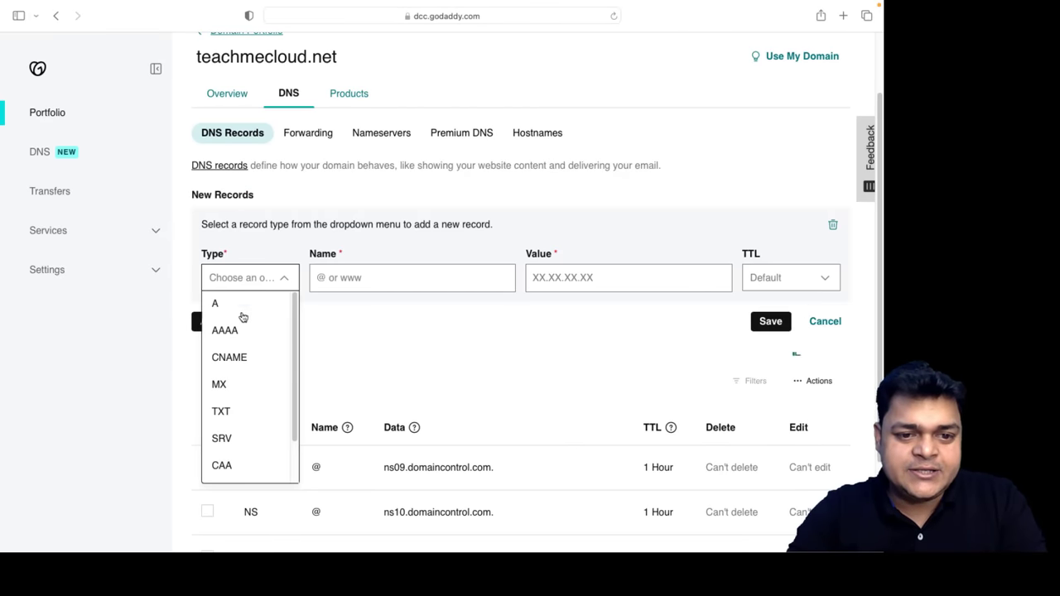
pyautogui.click(233, 411)
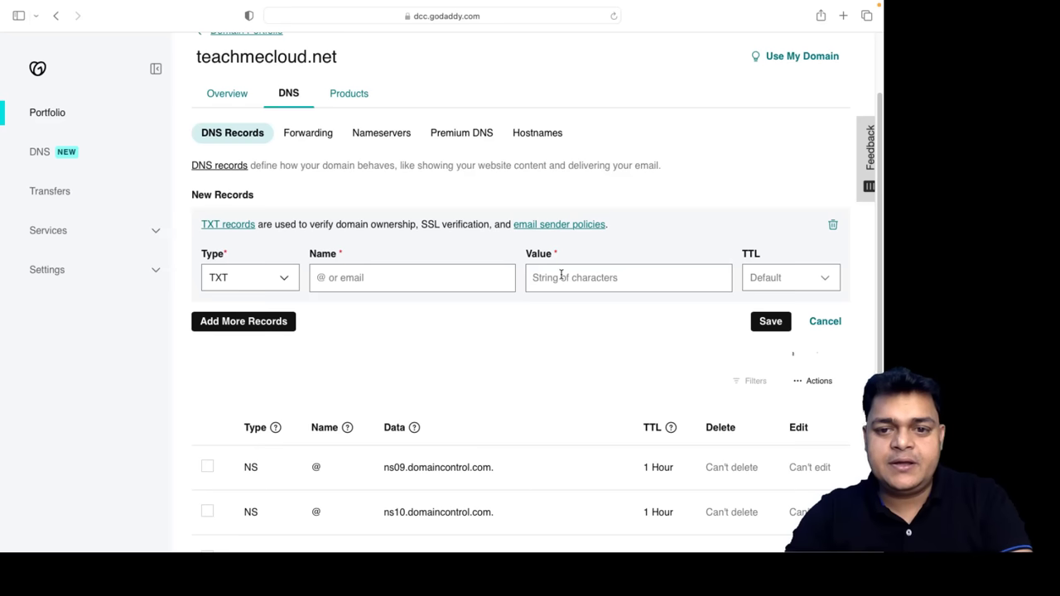
pyautogui.press('super+v')
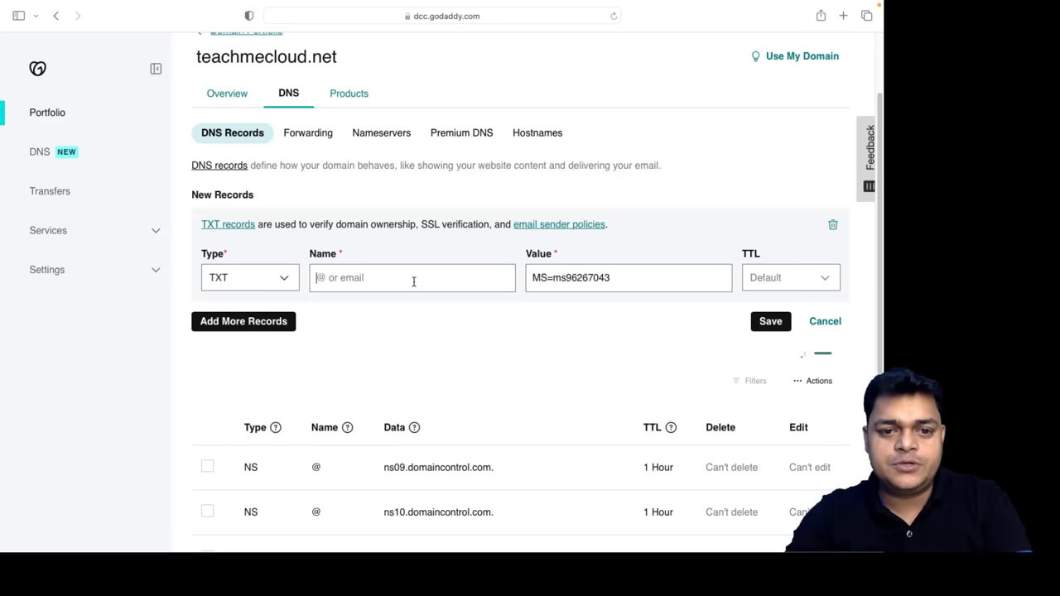
pyautogui.write('@')
# Step: Give the TXT record a custom 3600 TTL, save it, and copy Entra's MX destination
pyautogui.click(784, 281)
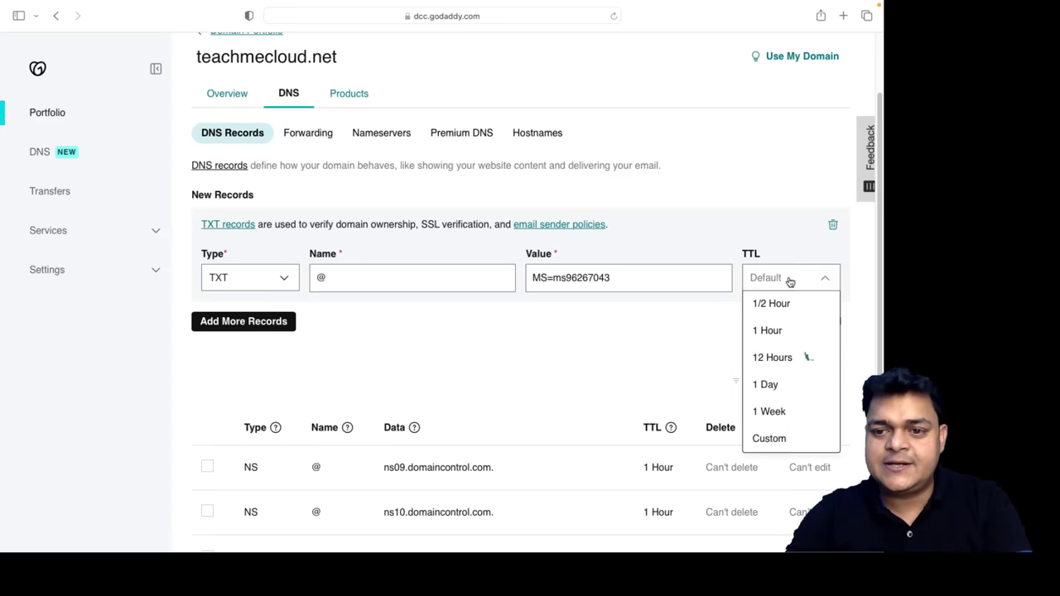
pyautogui.click(773, 439)
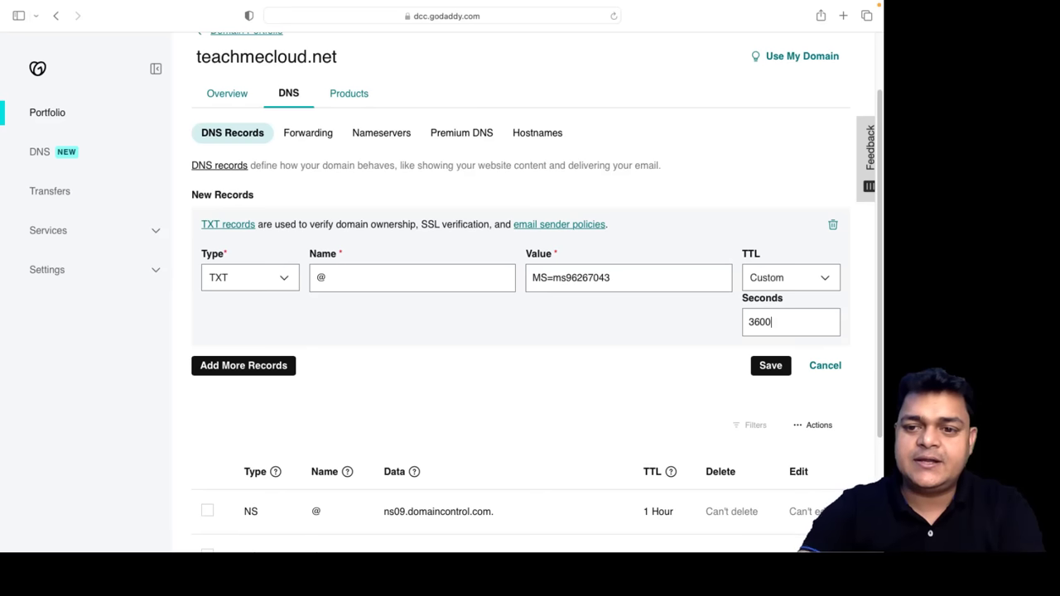
pyautogui.click(770, 366)
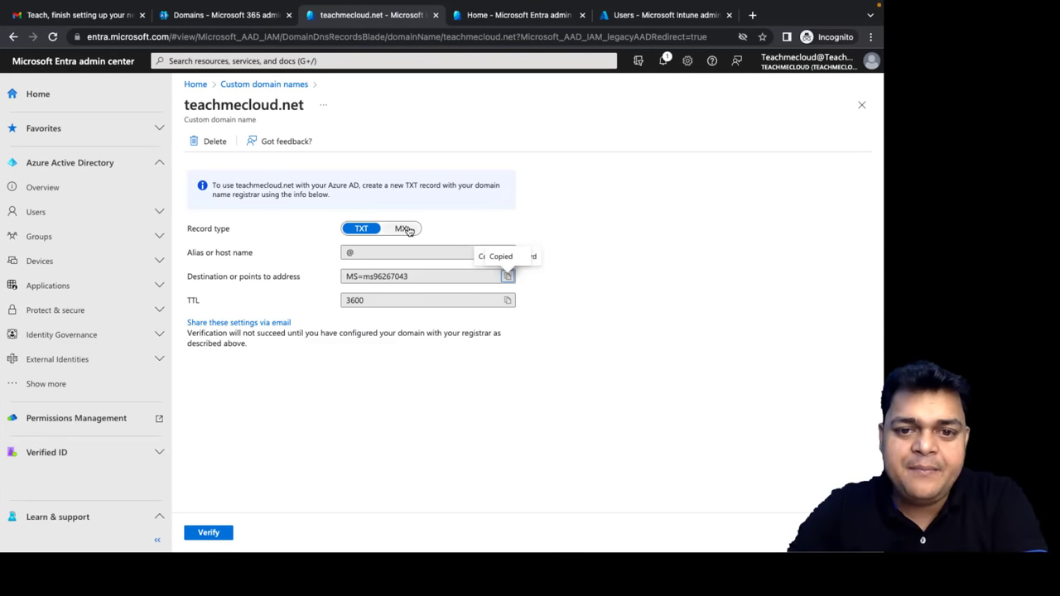
pyautogui.click(402, 229)
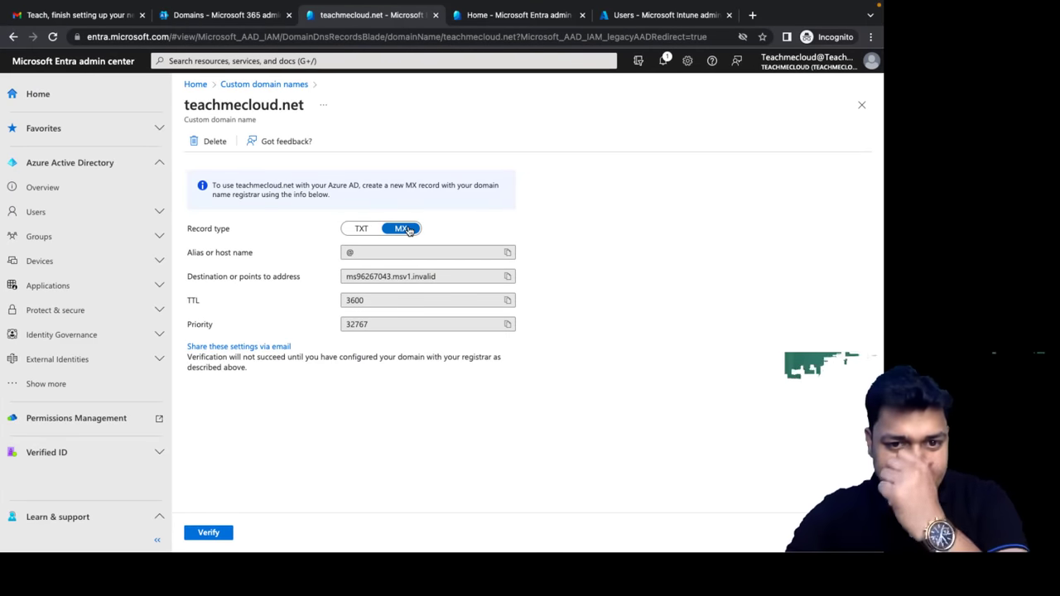
pyautogui.click(509, 279)
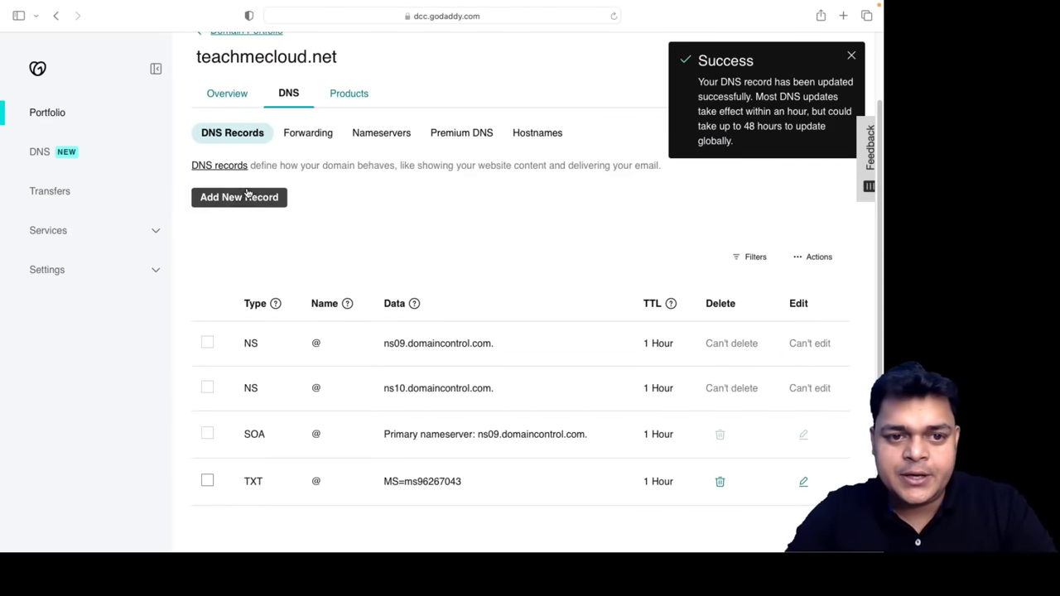
# Step: Start an MX record named @ with the pasted .msv1.invalid target and custom 3600 TTL
pyautogui.click(233, 199)
pyautogui.click(272, 278)
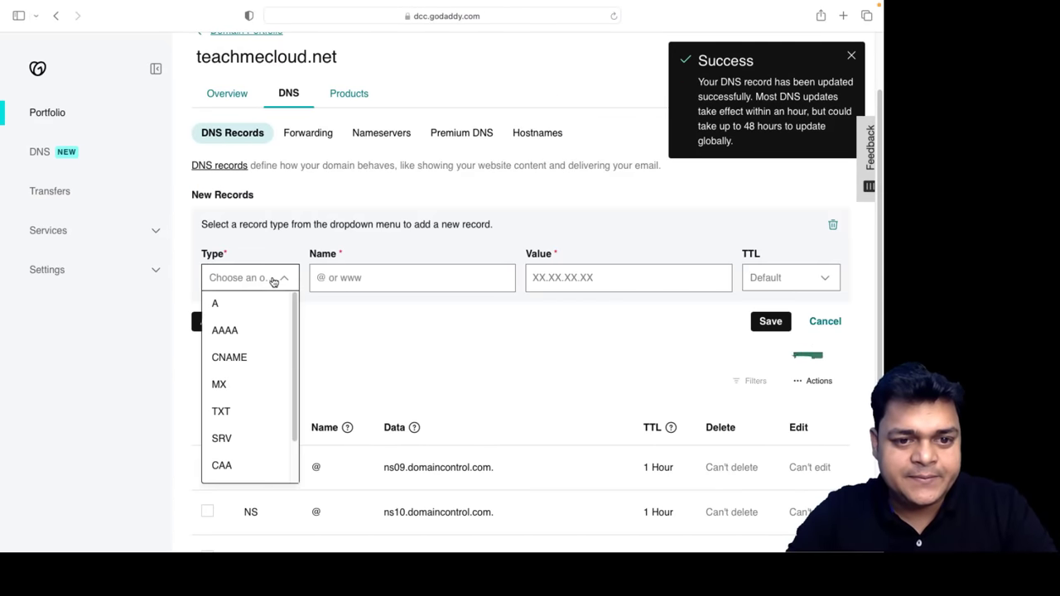
pyautogui.click(225, 390)
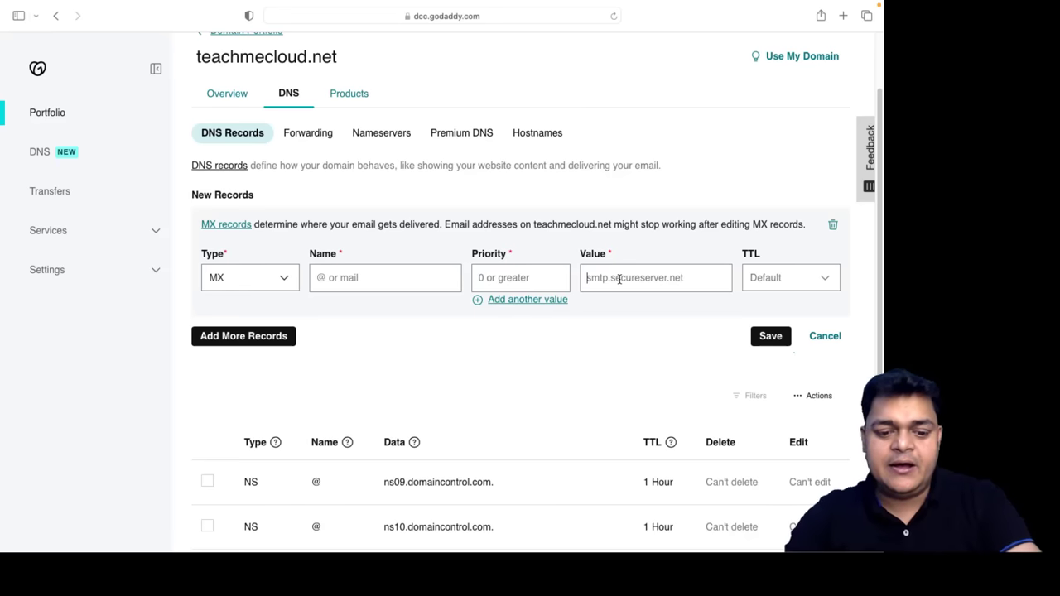
pyautogui.press('super+v')
pyautogui.click(756, 285)
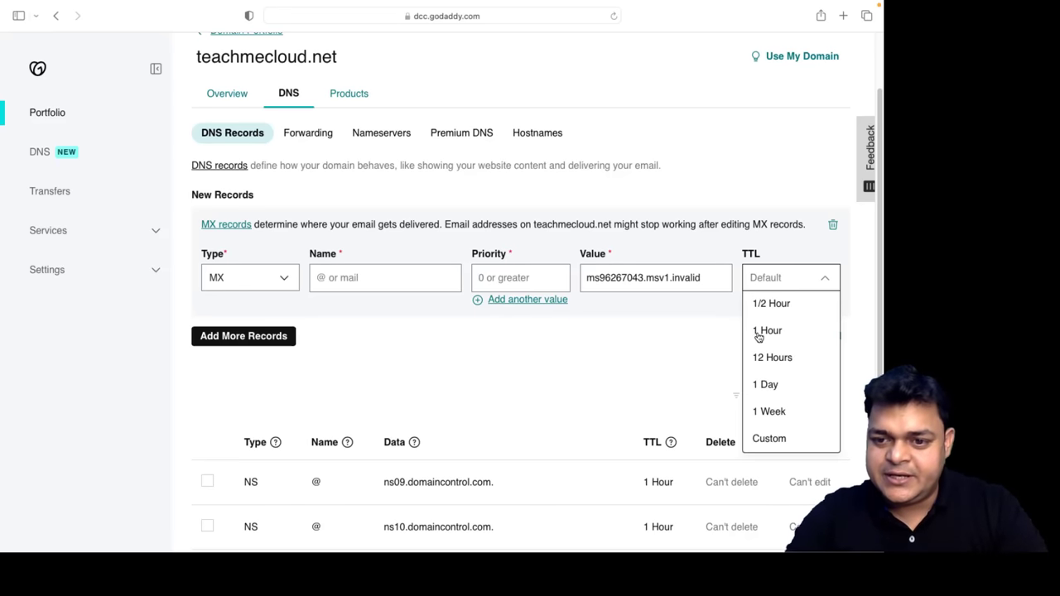
pyautogui.click(762, 437)
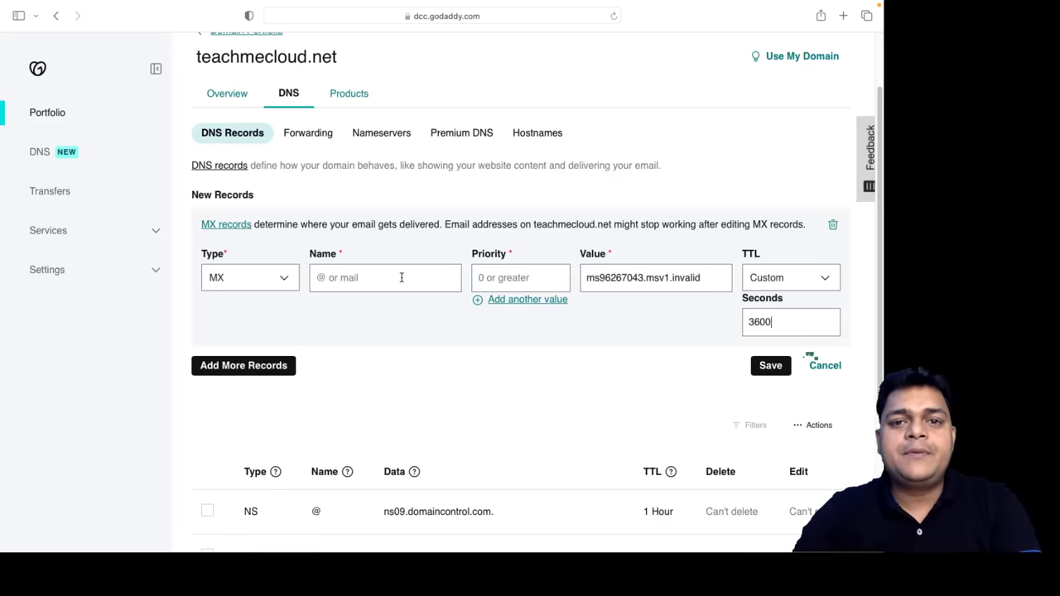
pyautogui.write('@')
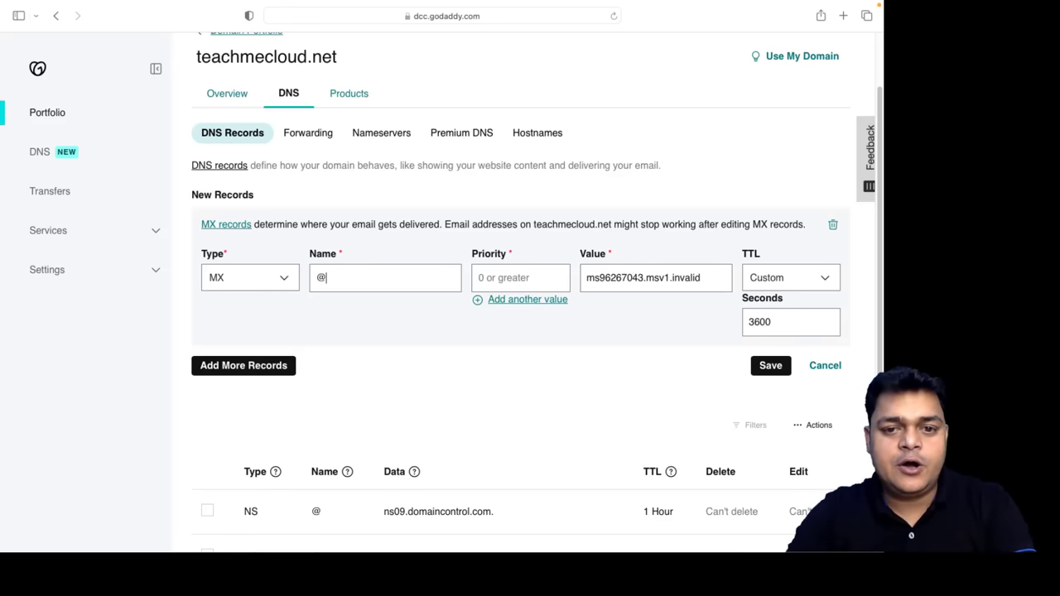
# Step: Copy priority 32767 from Entra into the MX record and save it
pyautogui.click(499, 277)
pyautogui.hotkey('ctrl', 'Right')
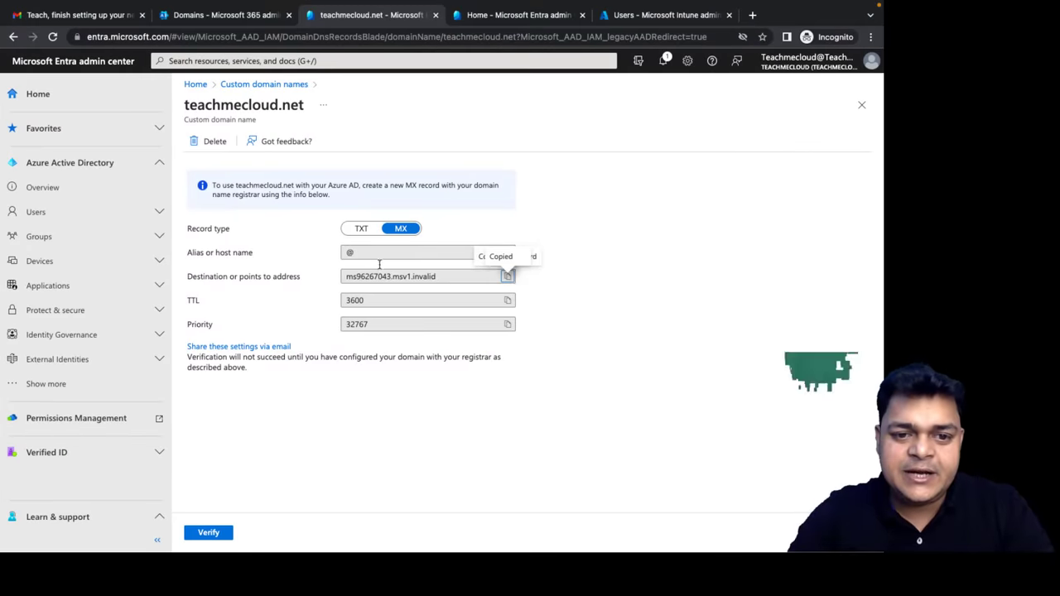
pyautogui.click(508, 300)
pyautogui.hotkey('ctrl', 'Left')
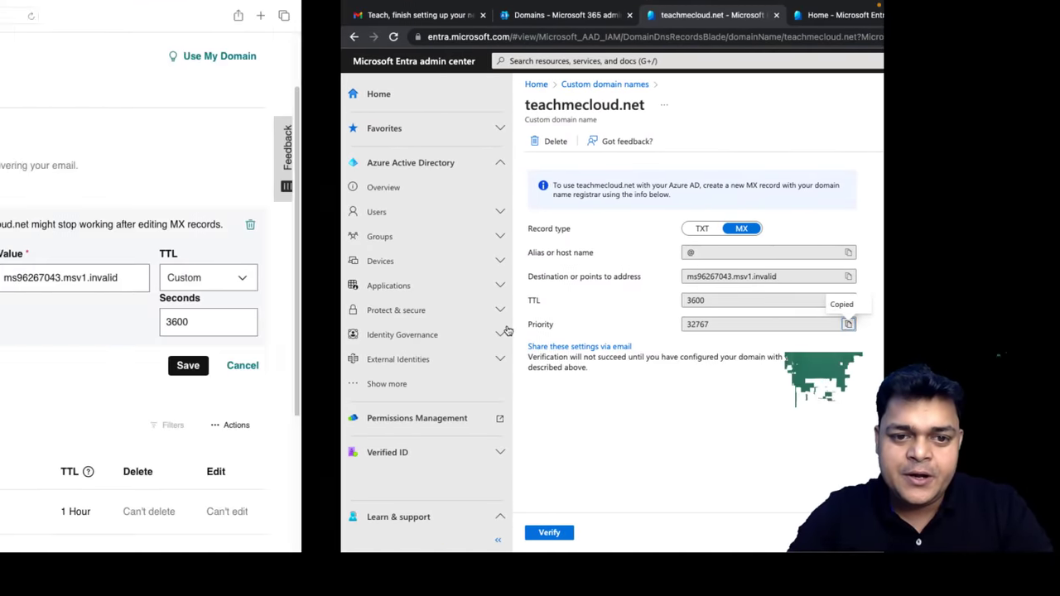
pyautogui.press('super+v')
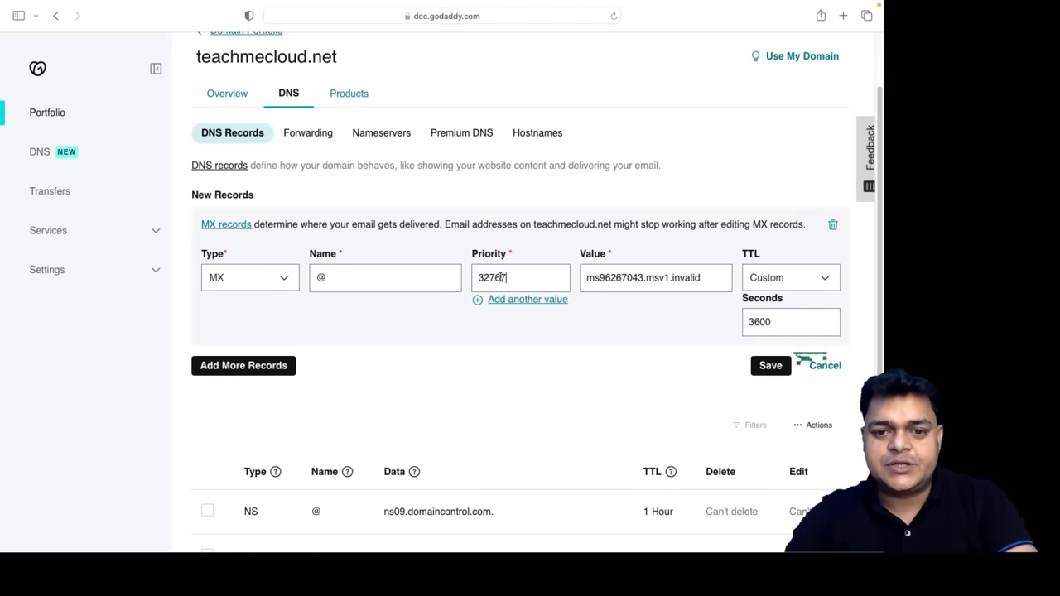
pyautogui.click(777, 369)
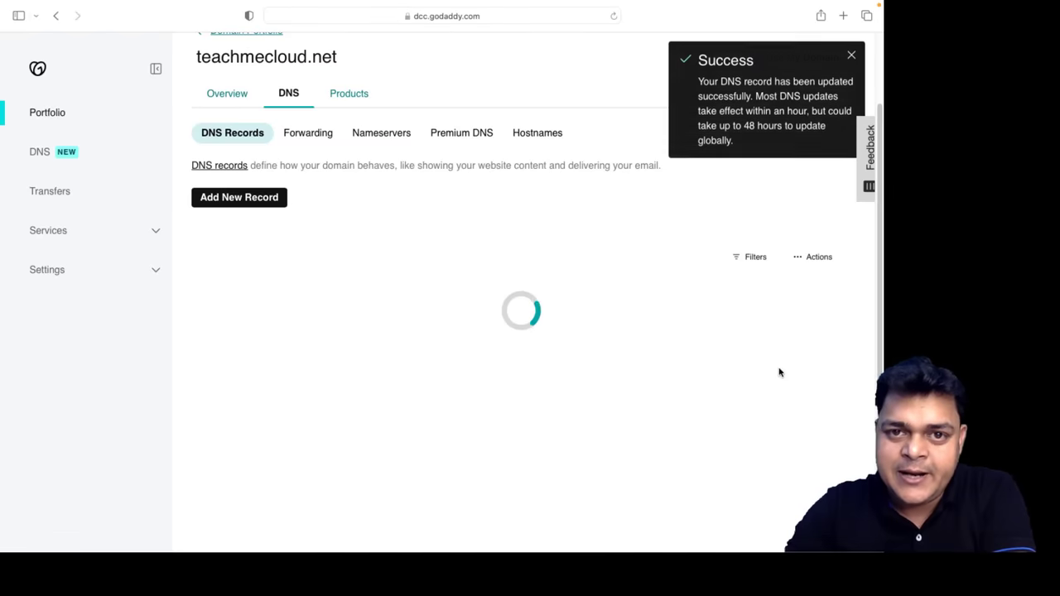
pyautogui.hotkey('ctrl', 'Left')
pyautogui.hotkey('ctrl', 'Right')
pyautogui.hotkey('ctrl', 'Right')
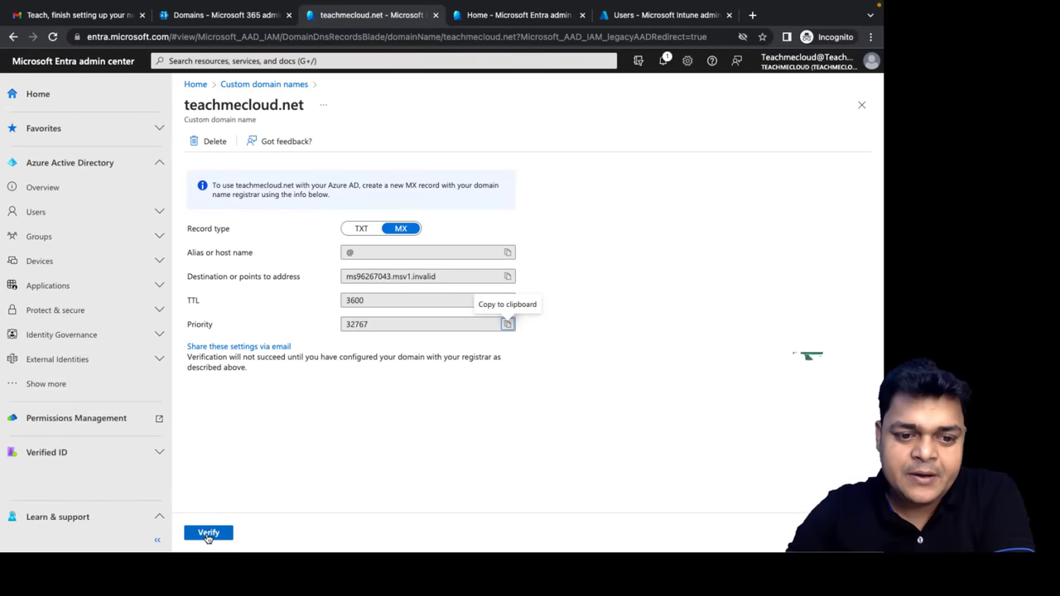
# Step: Verify teachmecloud.net, confirm it as the primary domain, and go back to Custom domain names
pyautogui.click(208, 534)
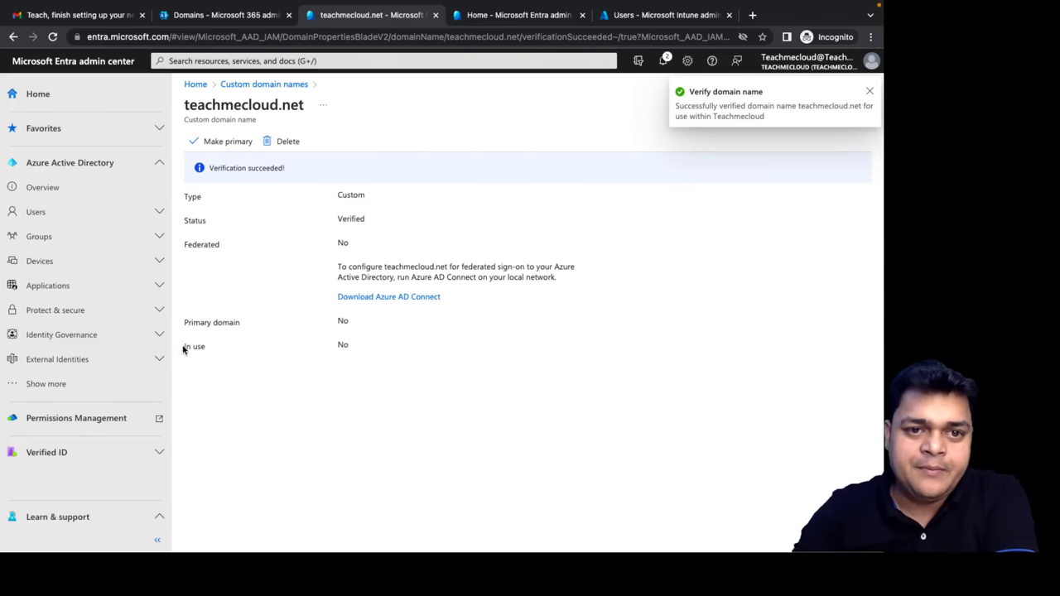
pyautogui.click(232, 148)
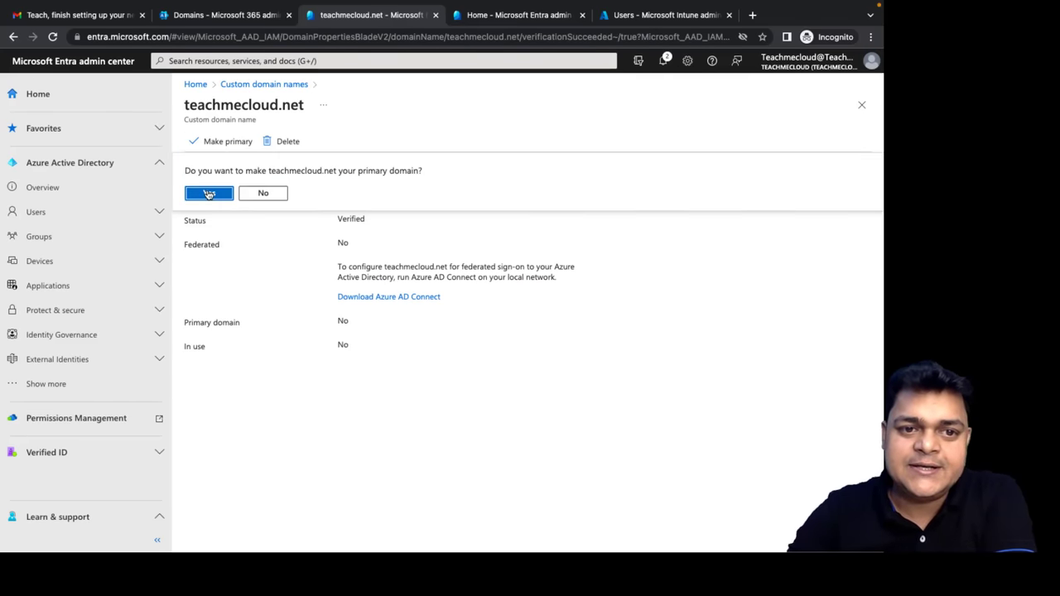
pyautogui.click(208, 193)
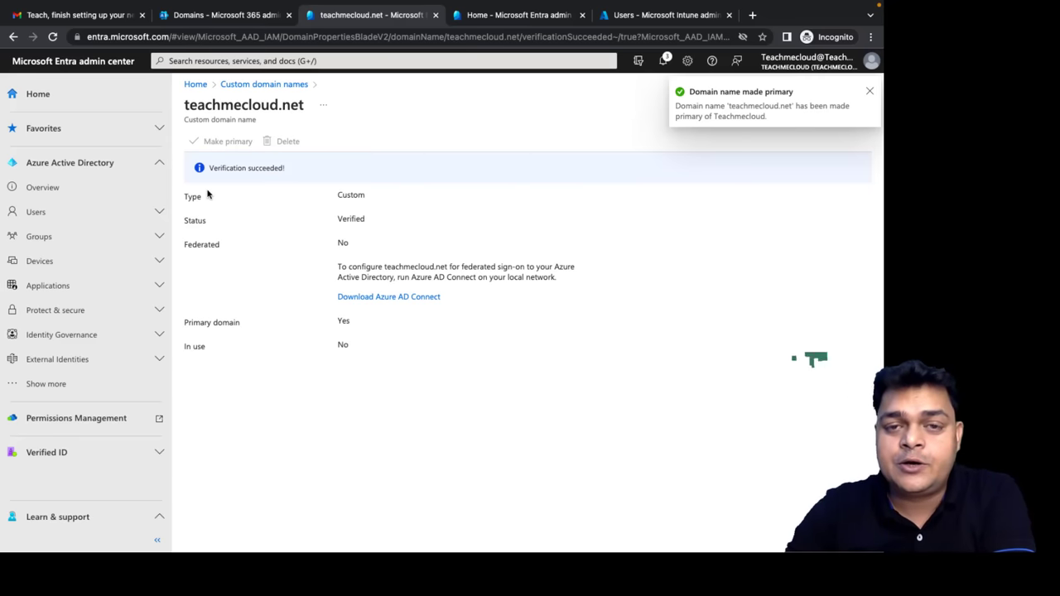
pyautogui.click(264, 84)
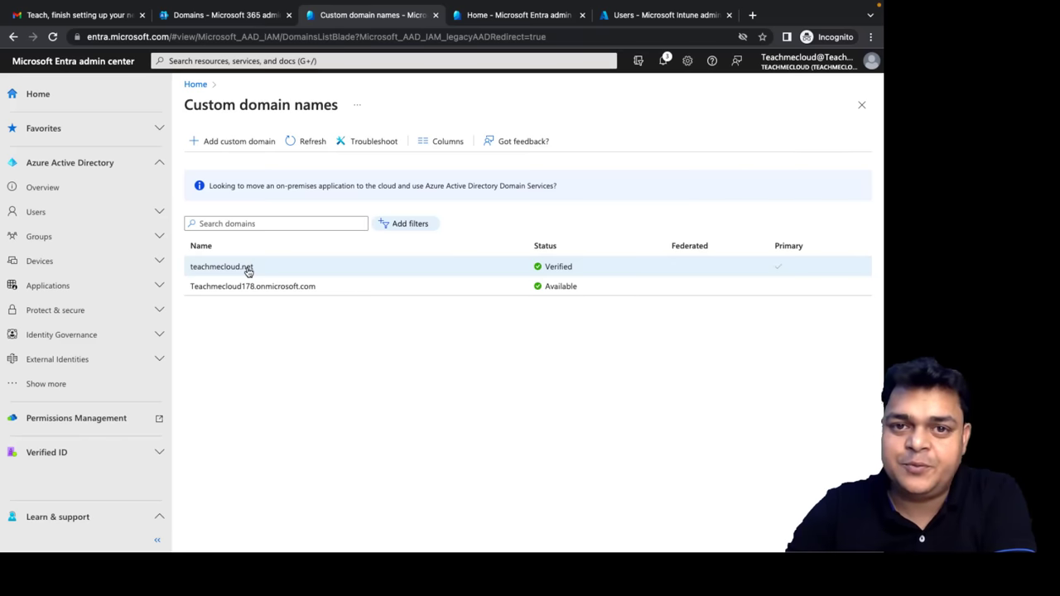
# Step: Open All users, widen the User principal name column, and open the Alibaba user
pyautogui.click(518, 15)
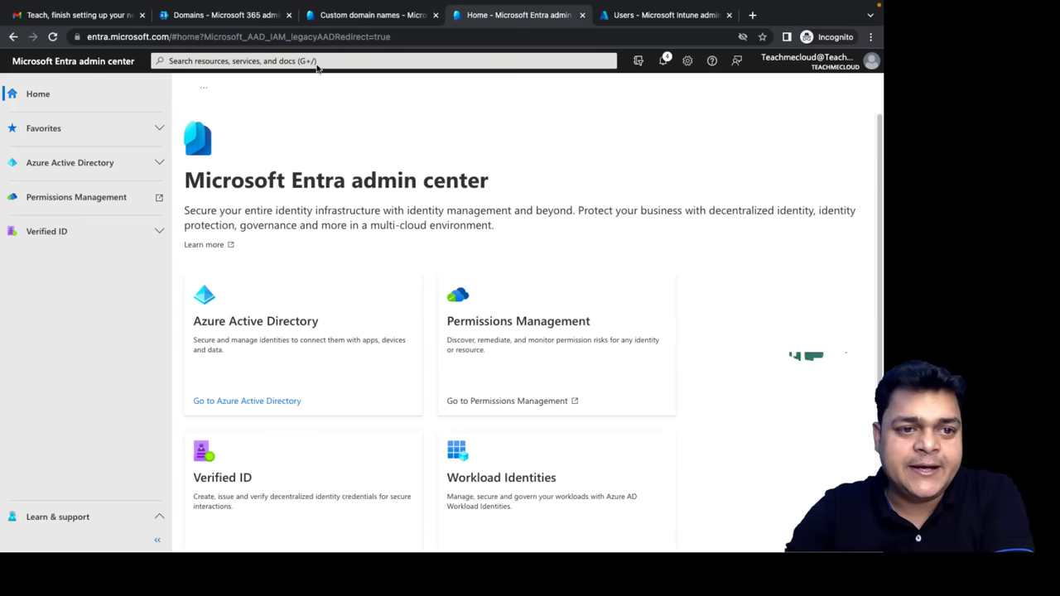
pyautogui.click(71, 165)
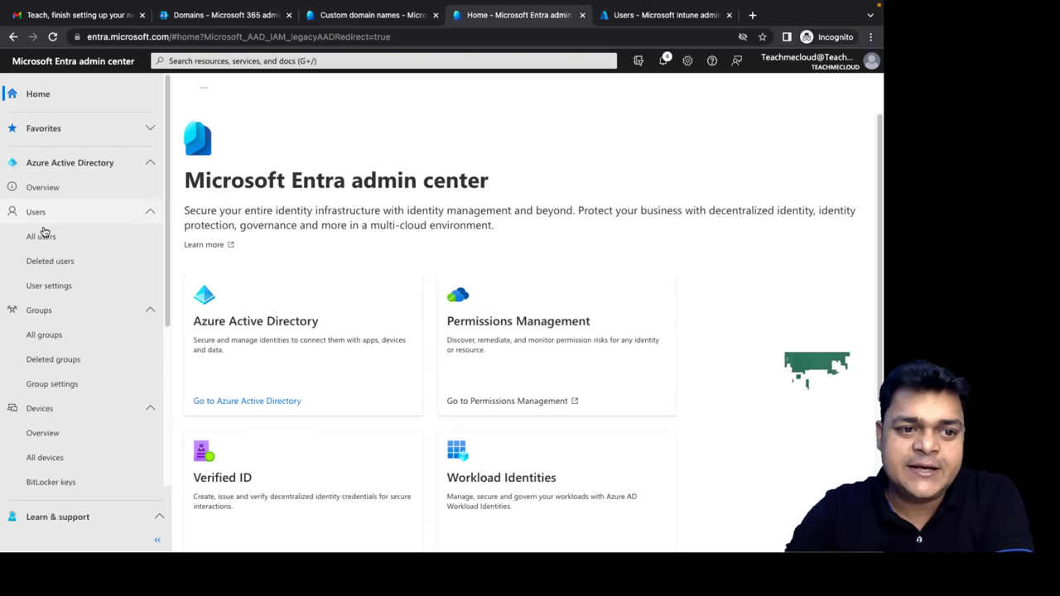
pyautogui.click(41, 237)
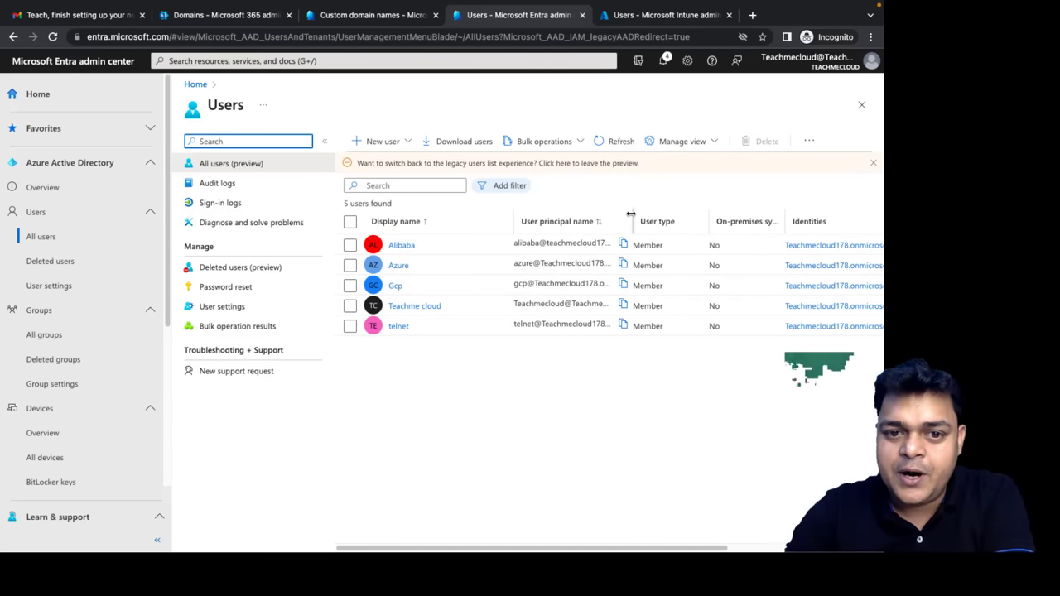
pyautogui.moveTo(631, 214); pyautogui.dragTo(753, 212)
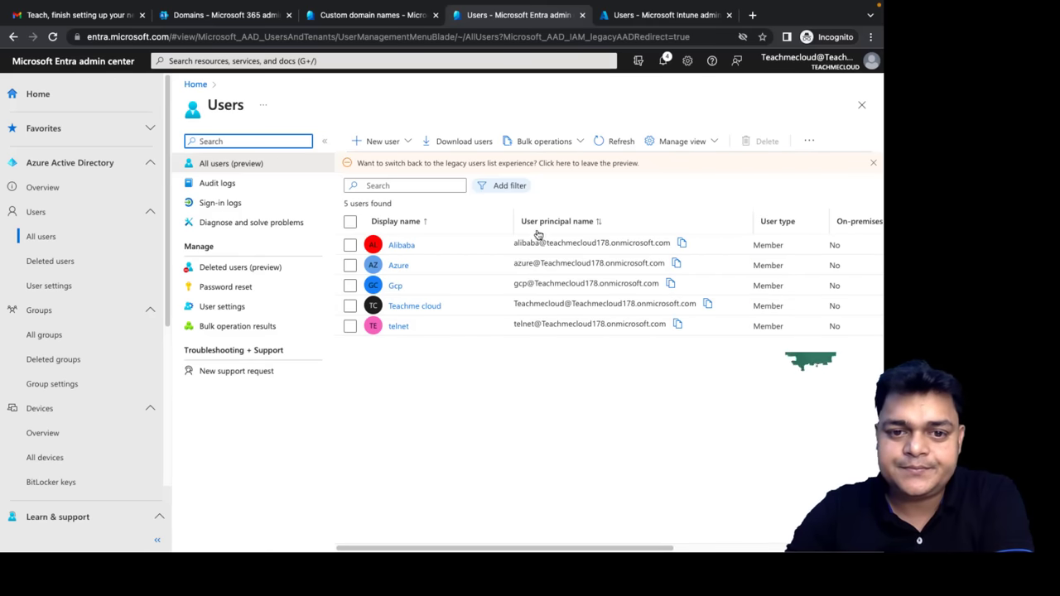
pyautogui.click(403, 245)
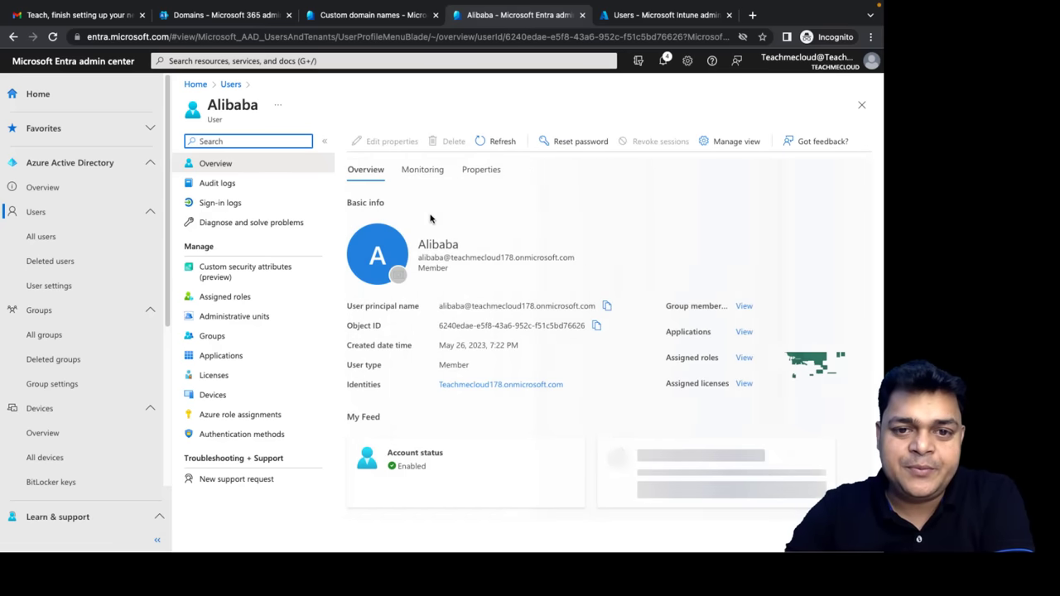
# Step: Change the Alibaba user's sign-in domain to teachmecloud.net, save, and return to All users
pyautogui.click(383, 142)
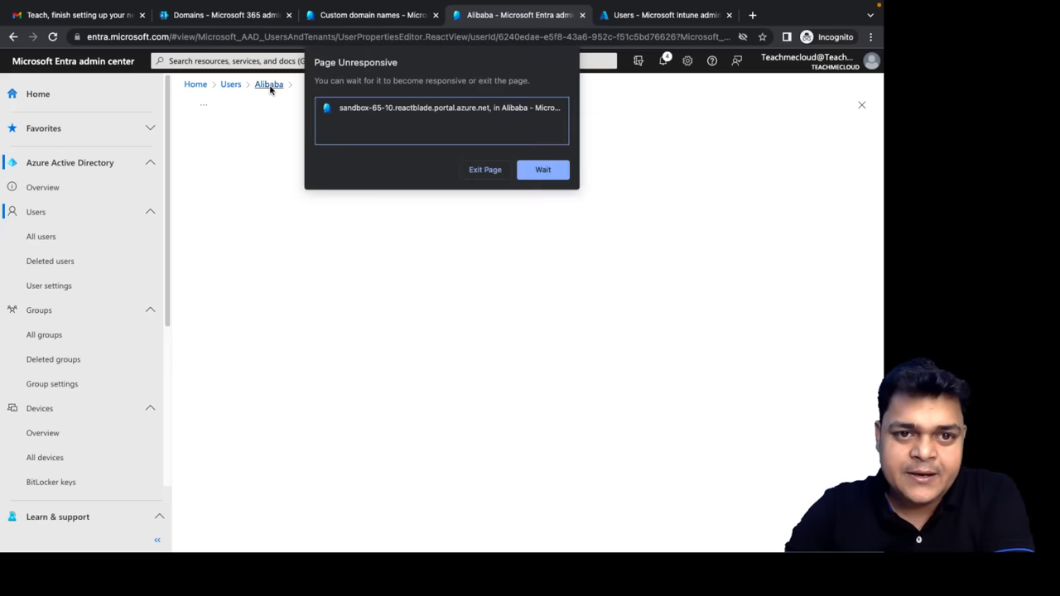
pyautogui.click(542, 170)
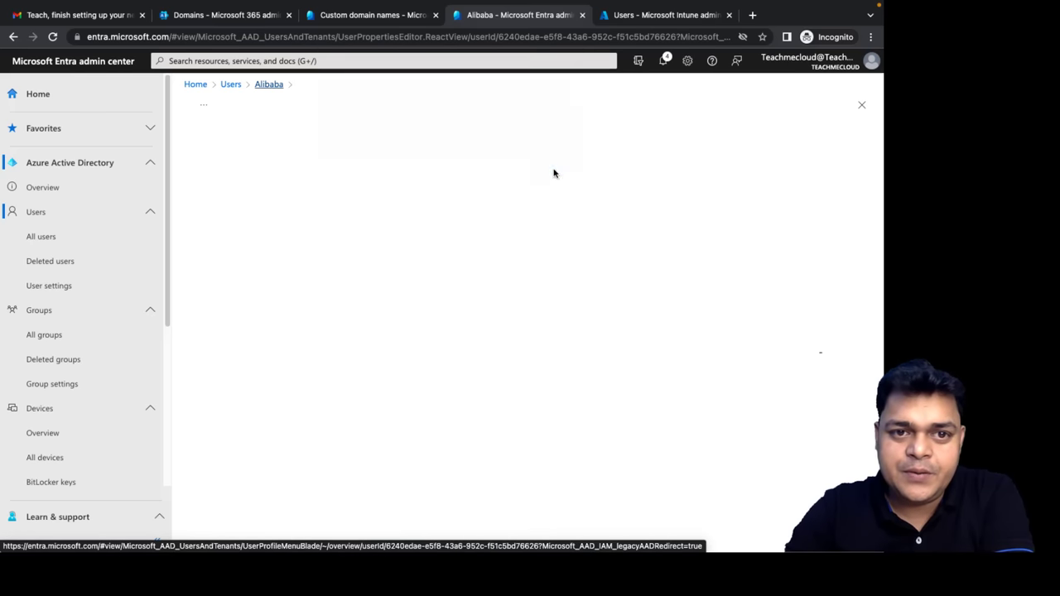
pyautogui.click(265, 85)
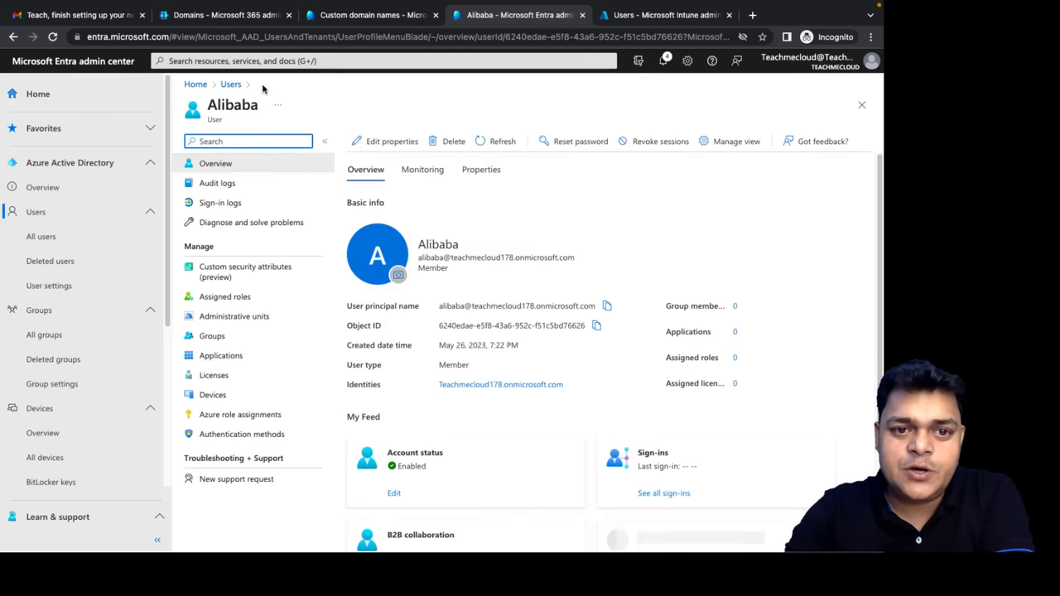
pyautogui.click(393, 142)
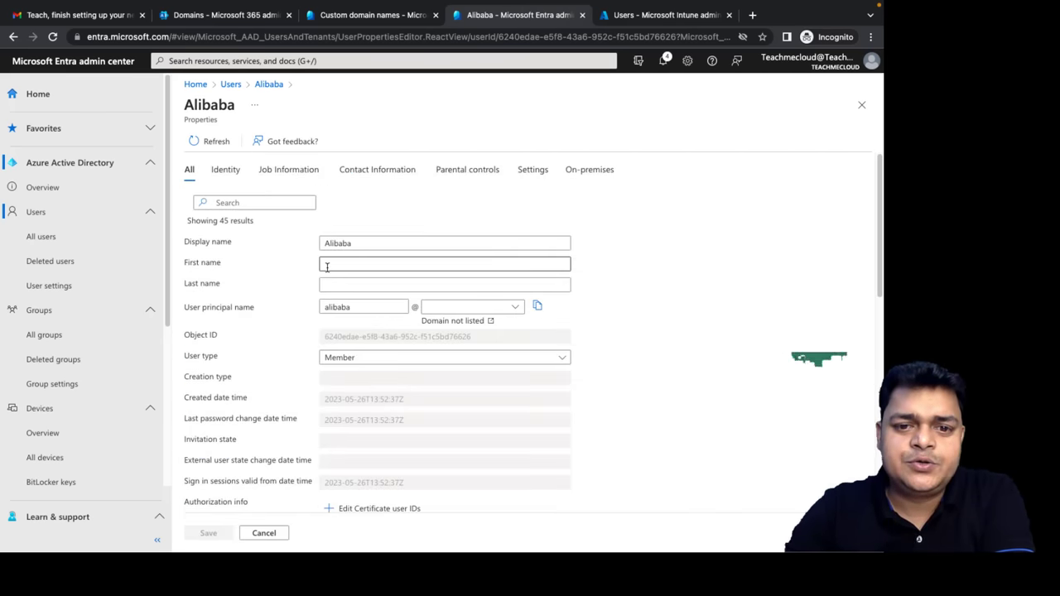
pyautogui.click(480, 308)
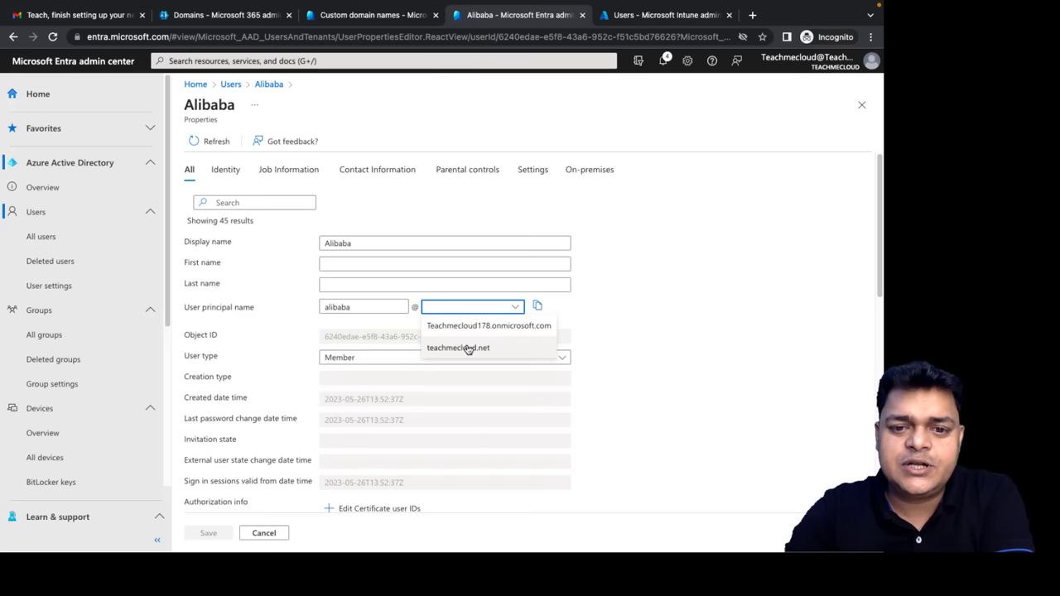
pyautogui.click(469, 349)
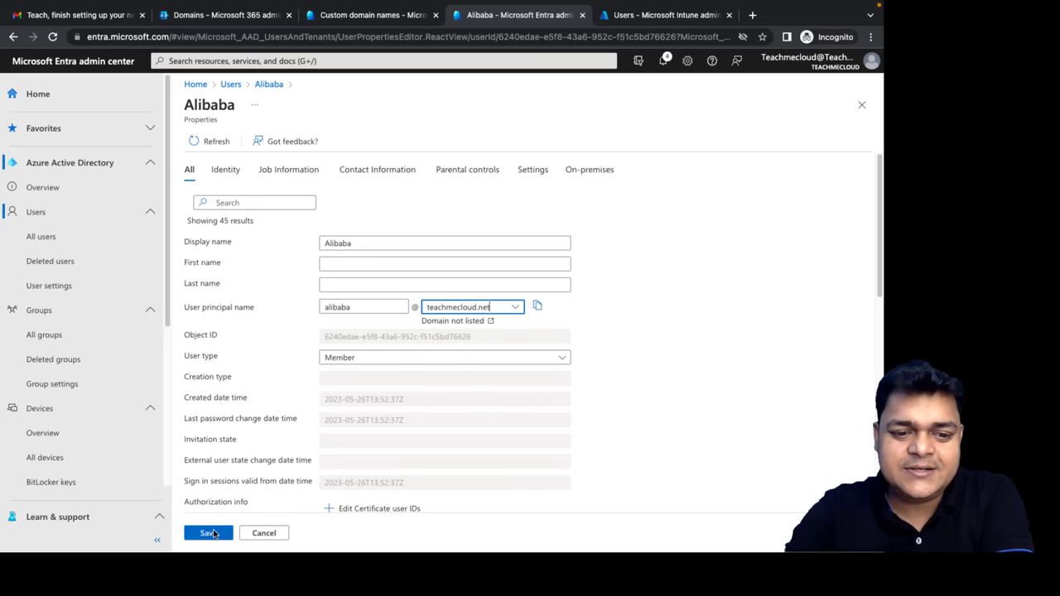
pyautogui.click(212, 534)
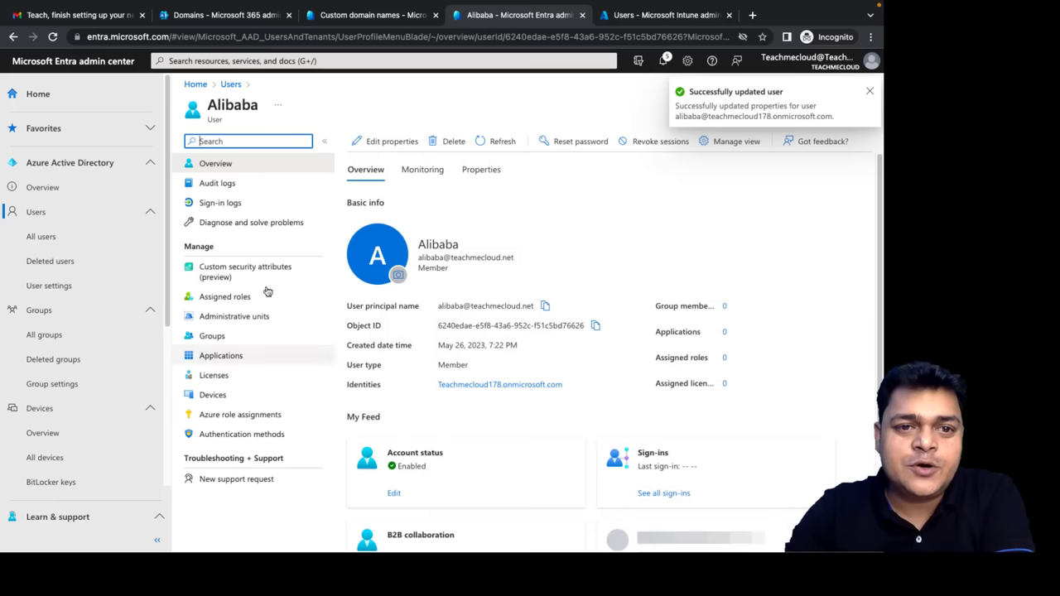
pyautogui.click(231, 83)
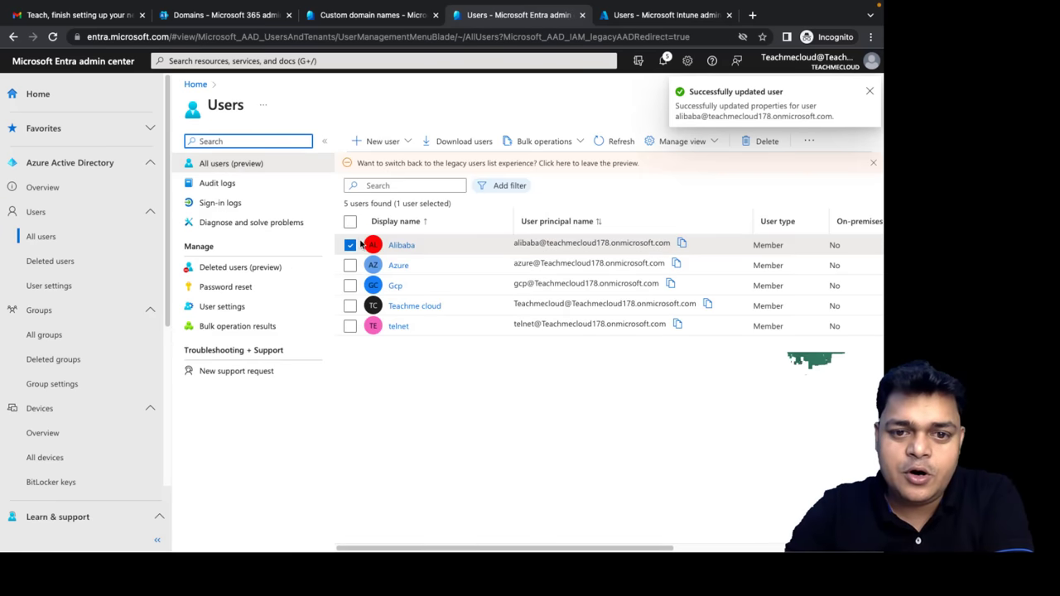
# Step: Change the Azure user's sign-in domain to teachmecloud.net and save it
pyautogui.click(402, 271)
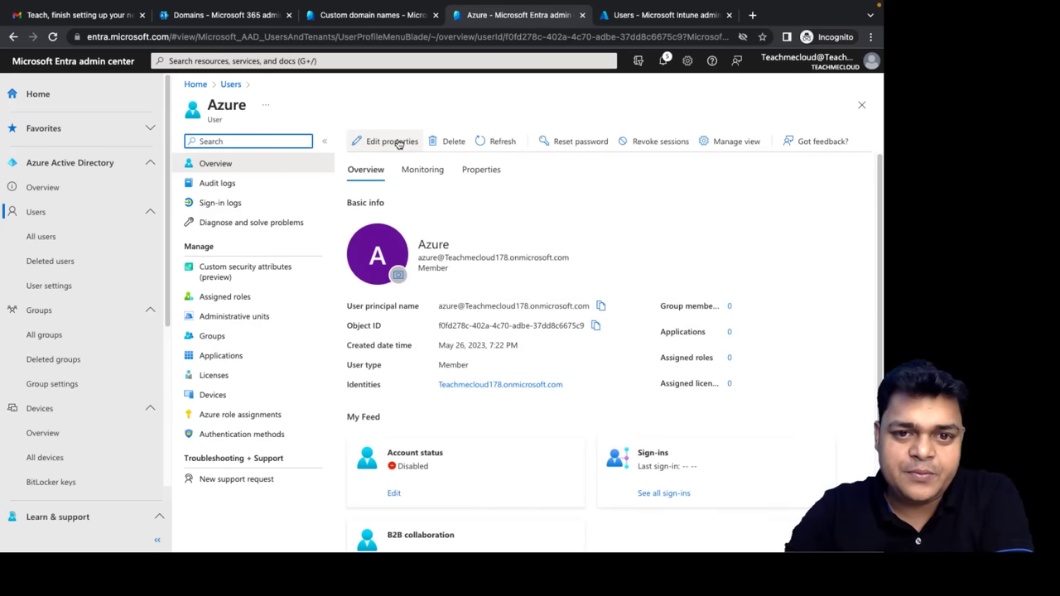
pyautogui.click(398, 142)
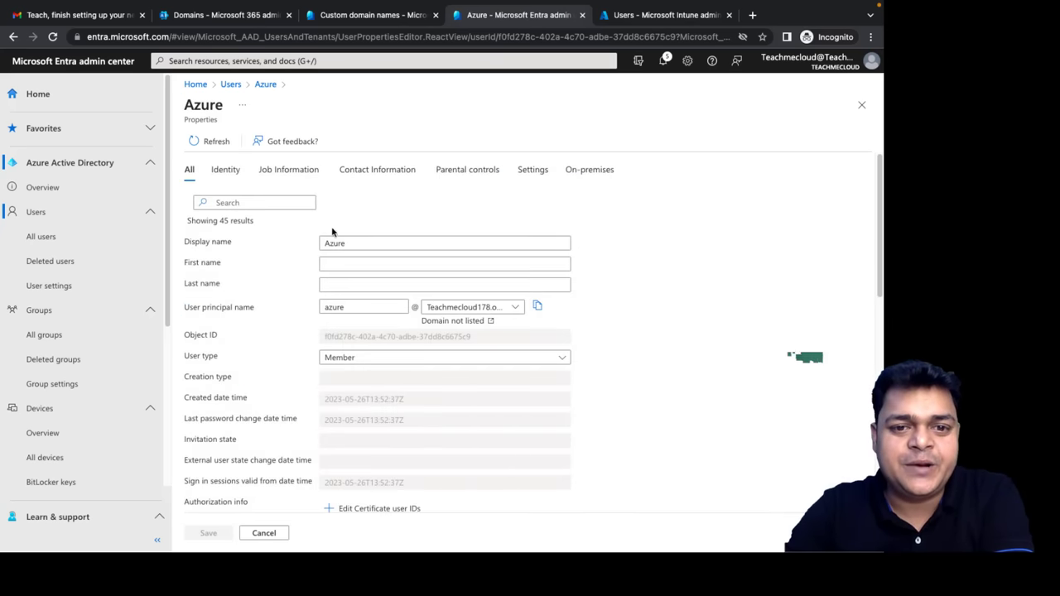
pyautogui.click(501, 307)
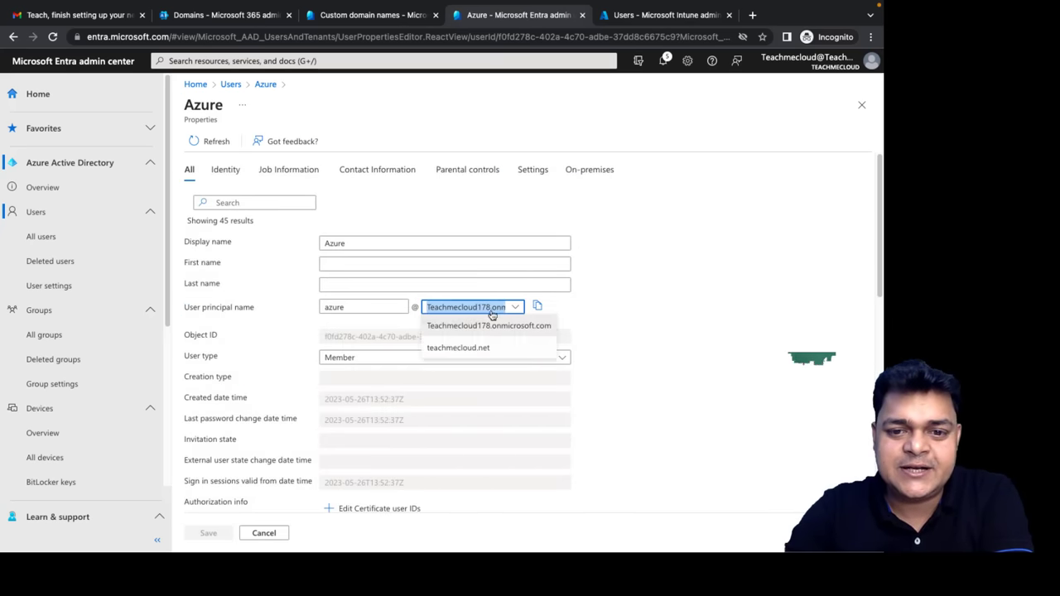
pyautogui.click(462, 347)
pyautogui.click(208, 534)
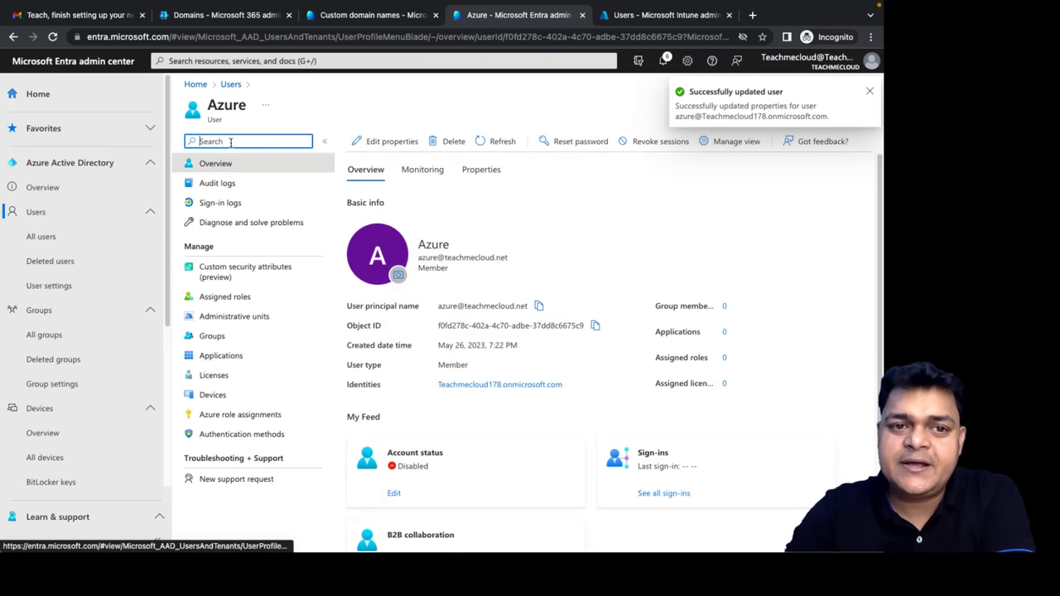
pyautogui.click(232, 85)
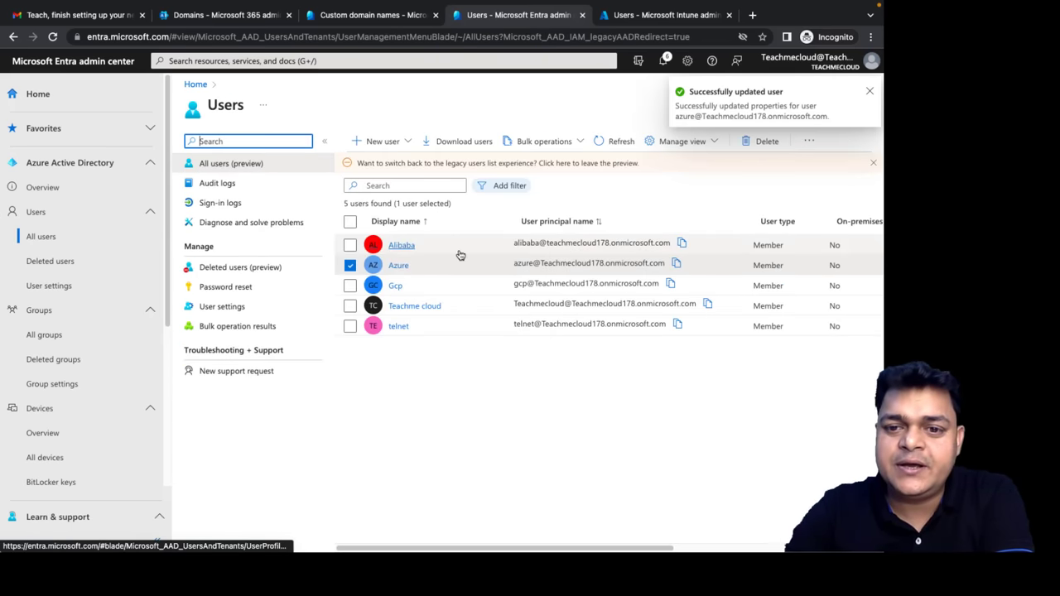
# Step: Refresh the user list, then switch to the Intune admin center's user list
pyautogui.click(598, 142)
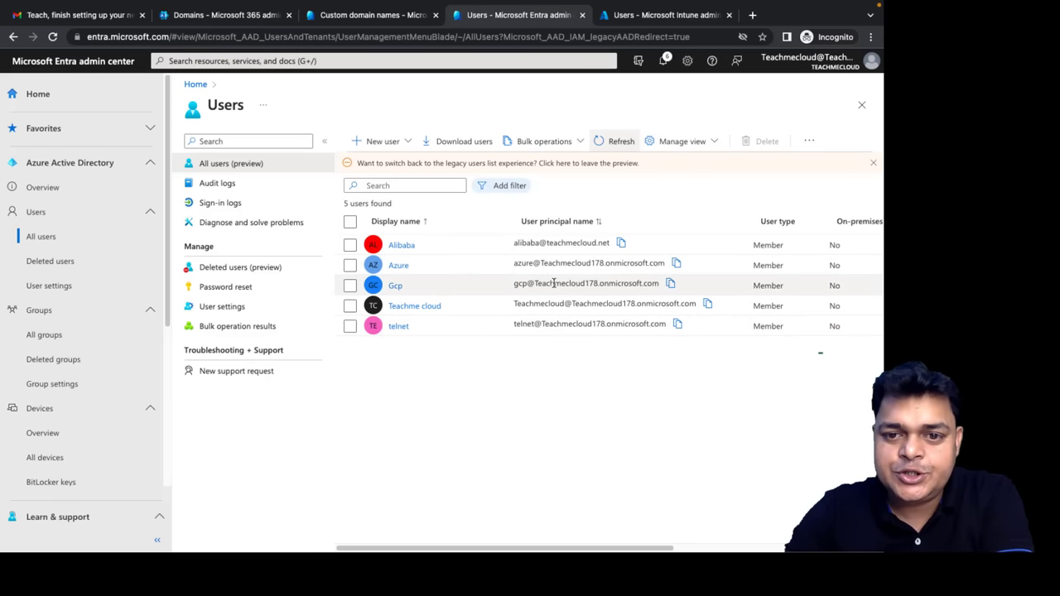
pyautogui.click(611, 142)
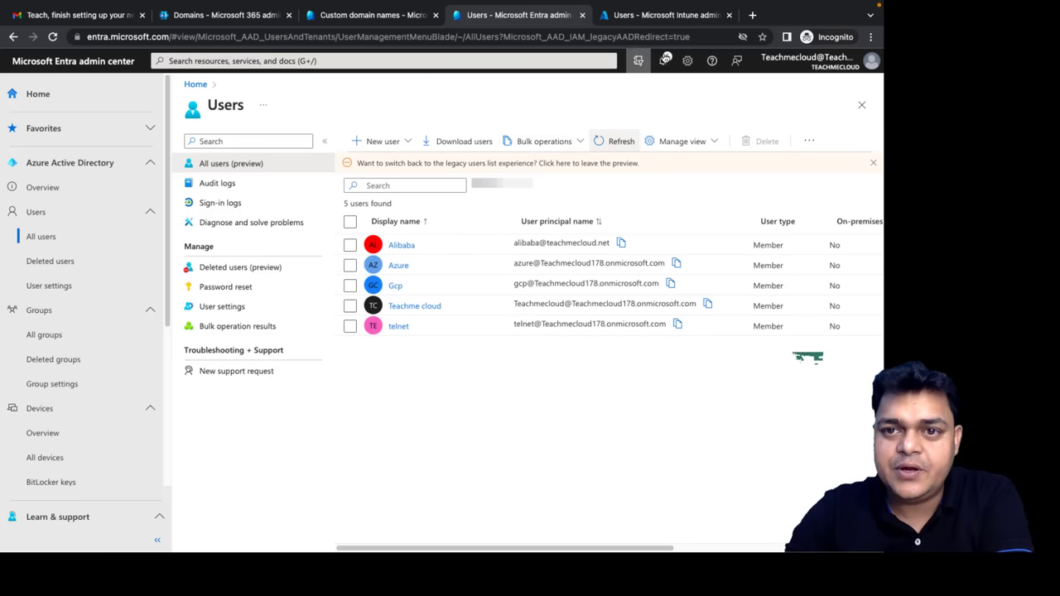
pyautogui.click(670, 16)
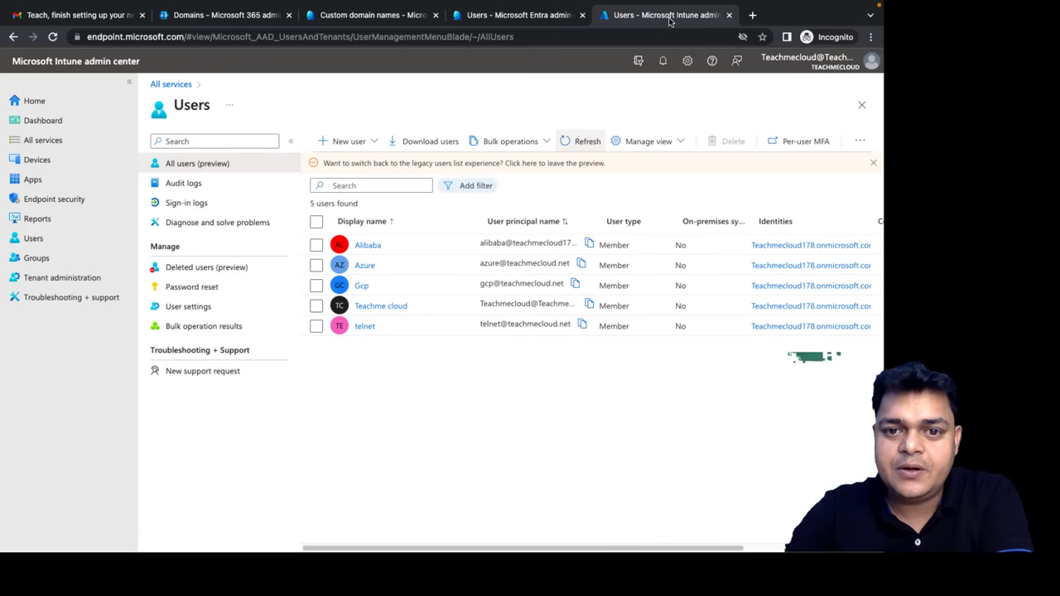
# Step: Refresh the Intune and Entra user lists for the new sign-in domains, then open the Azure user
pyautogui.click(582, 148)
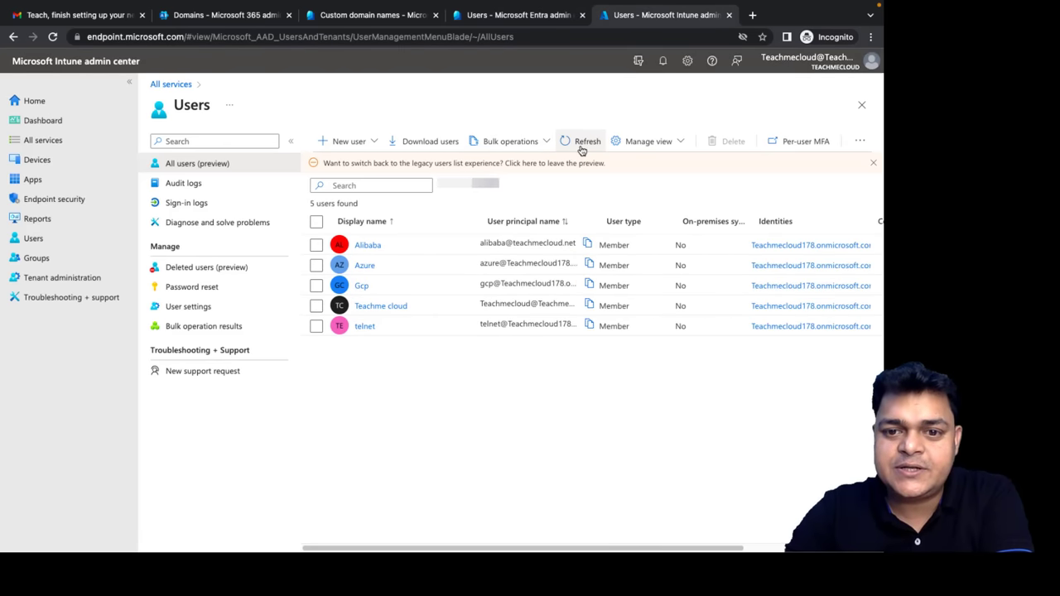
pyautogui.click(576, 143)
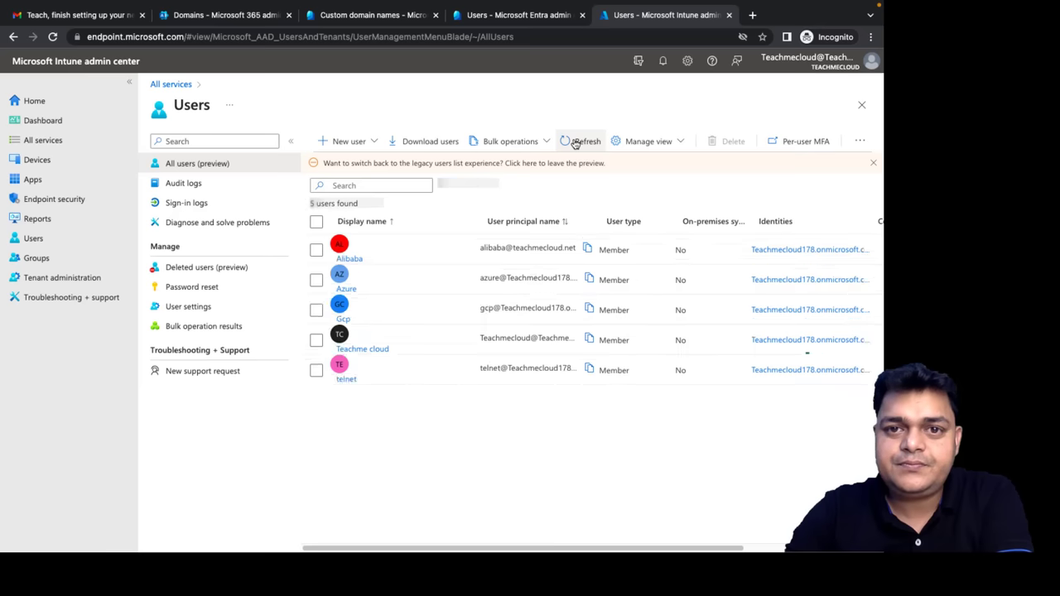
pyautogui.click(543, 17)
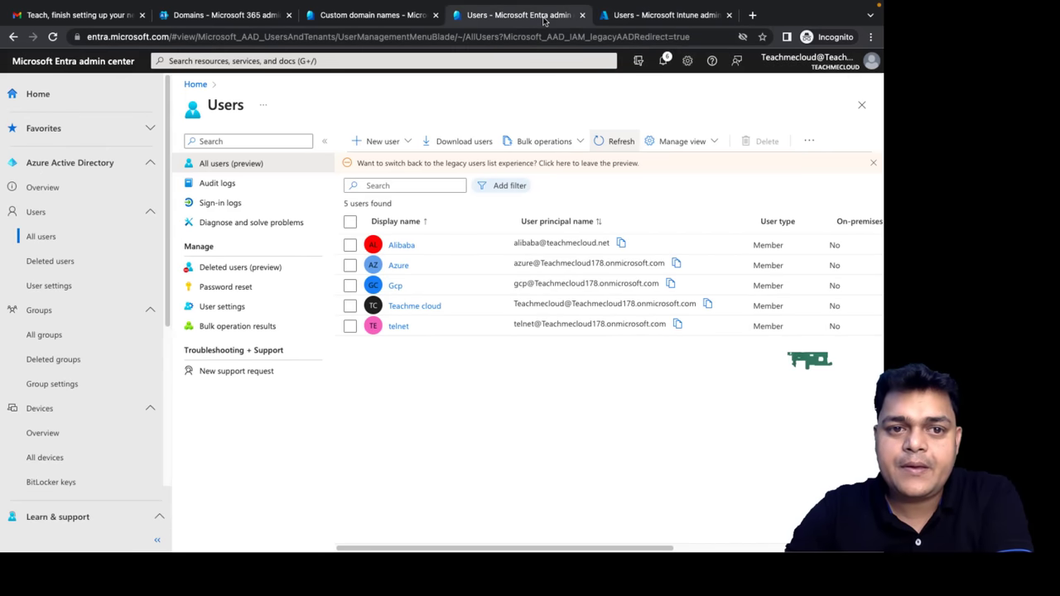
pyautogui.click(622, 151)
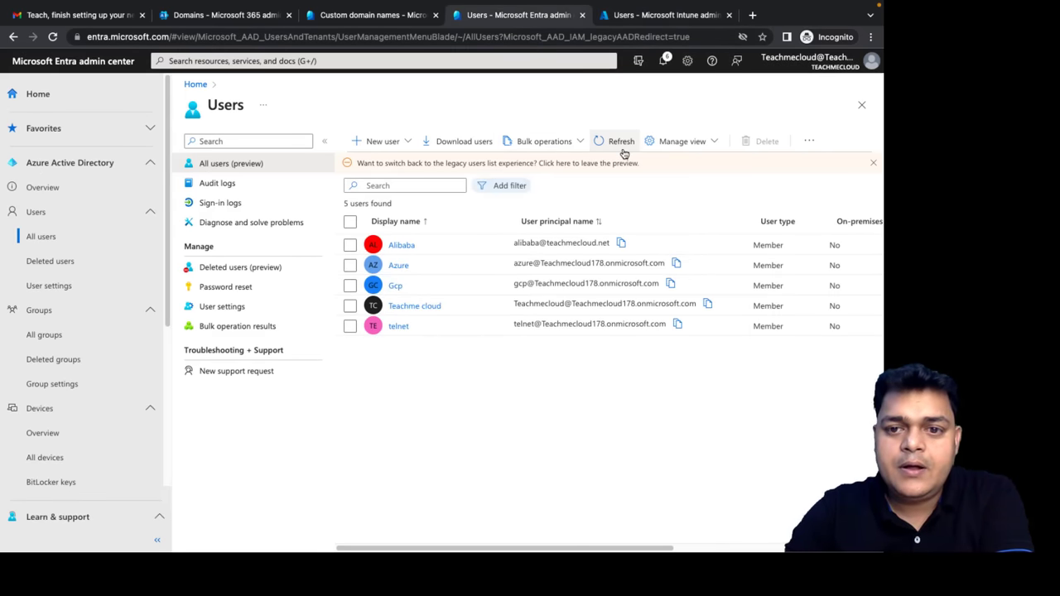
pyautogui.click(399, 267)
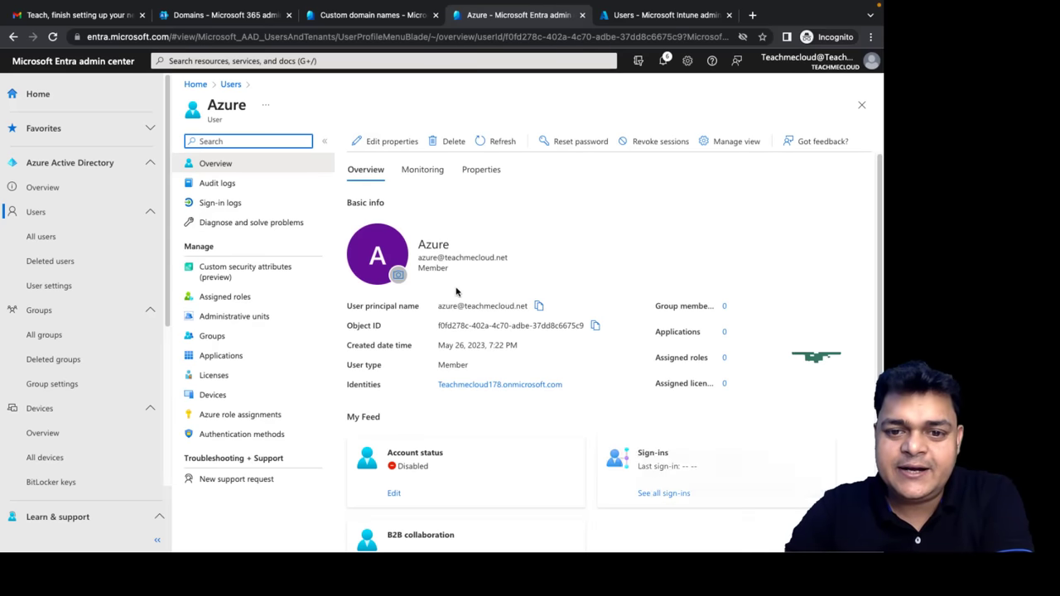
# Step: Tick Account enabled for the Azure user, save, and return to the refreshed all-users list
pyautogui.click(511, 141)
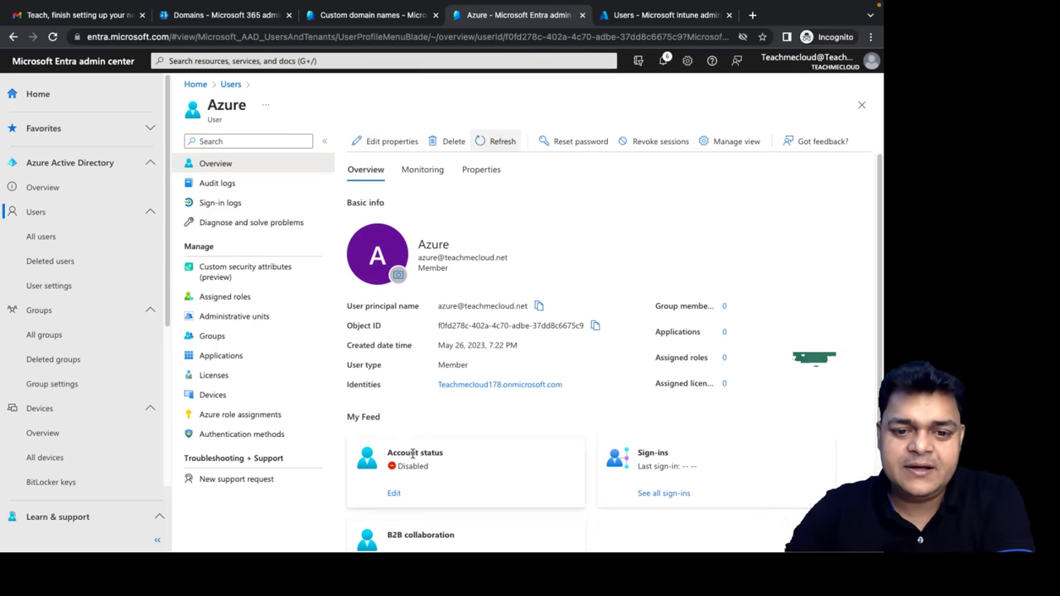
pyautogui.scroll(-3, 413, 453)
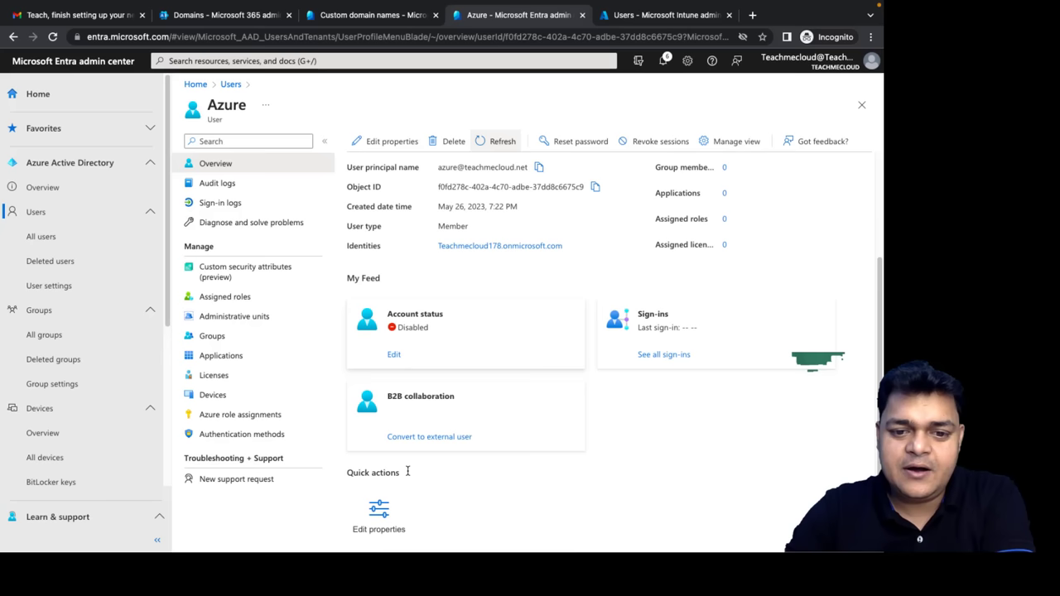
pyautogui.click(397, 355)
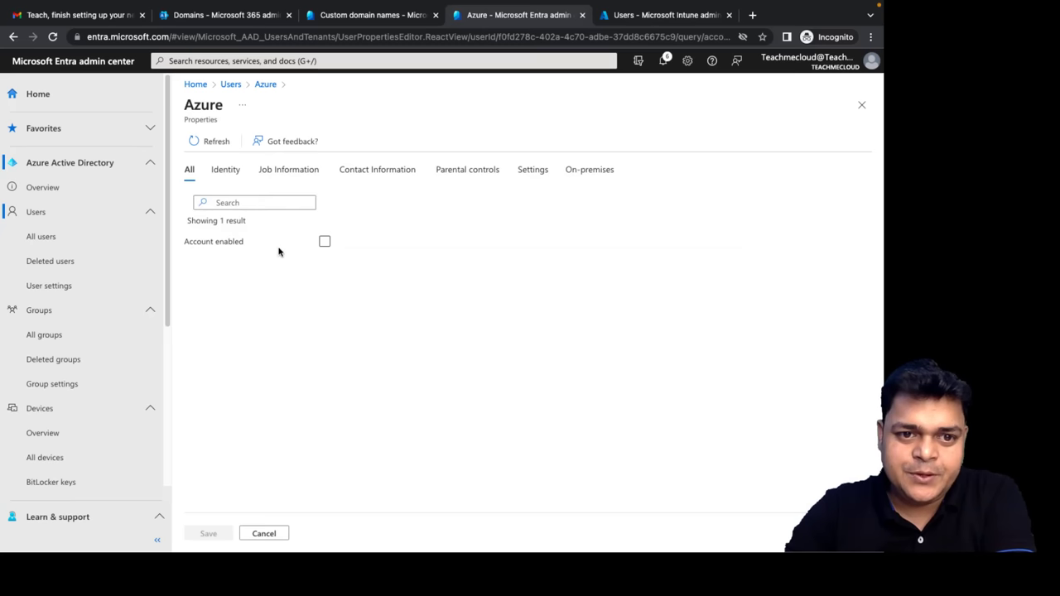
pyautogui.click(324, 242)
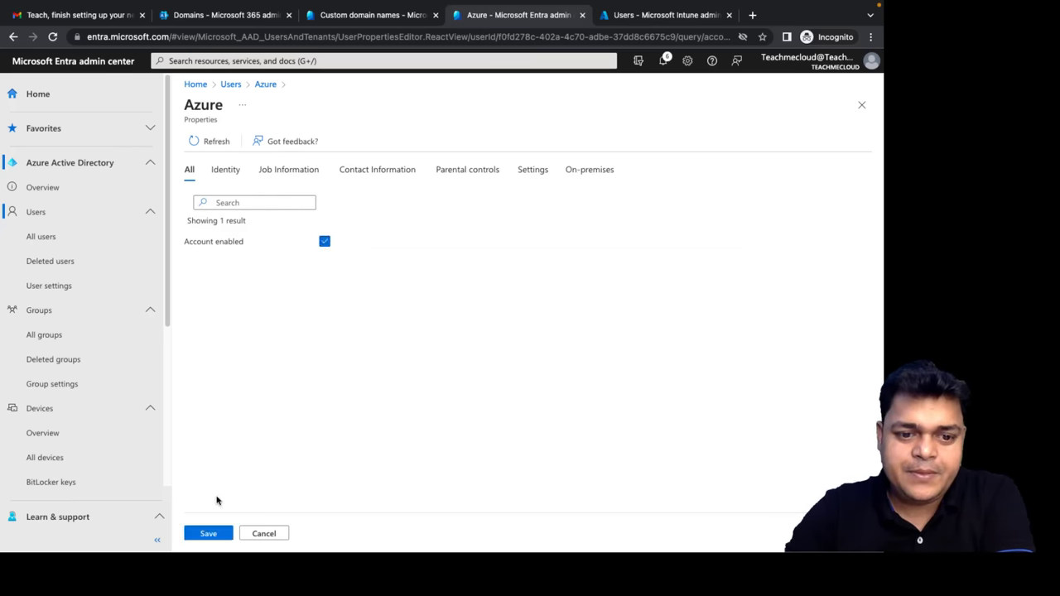
pyautogui.click(208, 534)
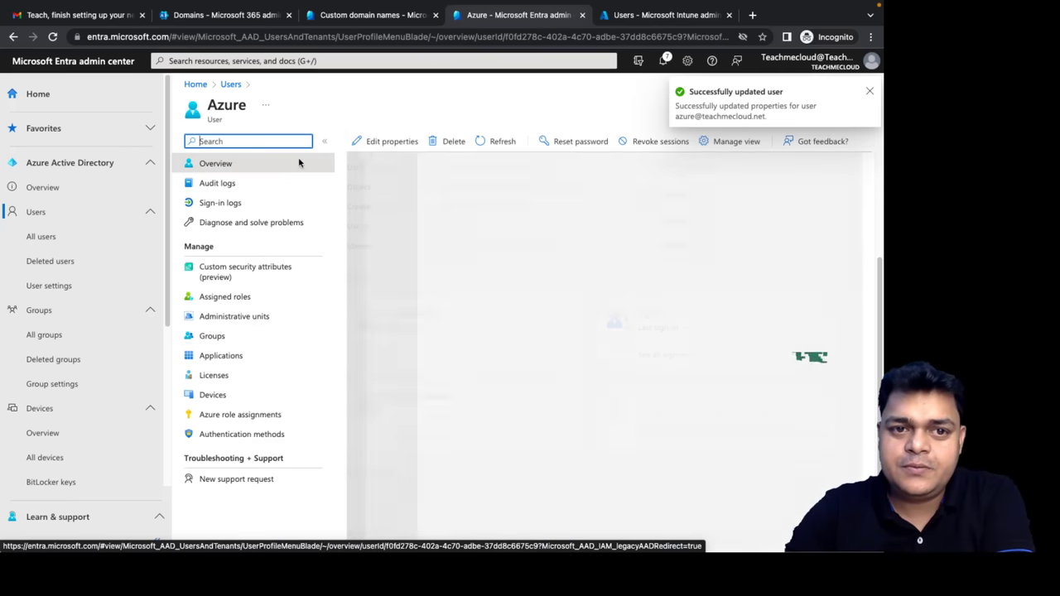
pyautogui.click(235, 87)
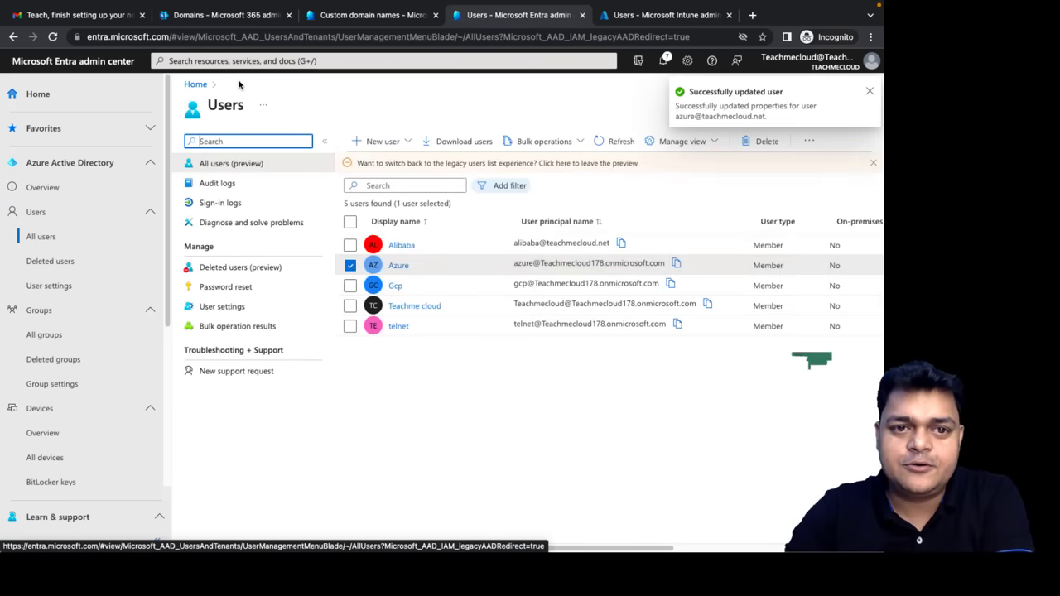
pyautogui.click(594, 142)
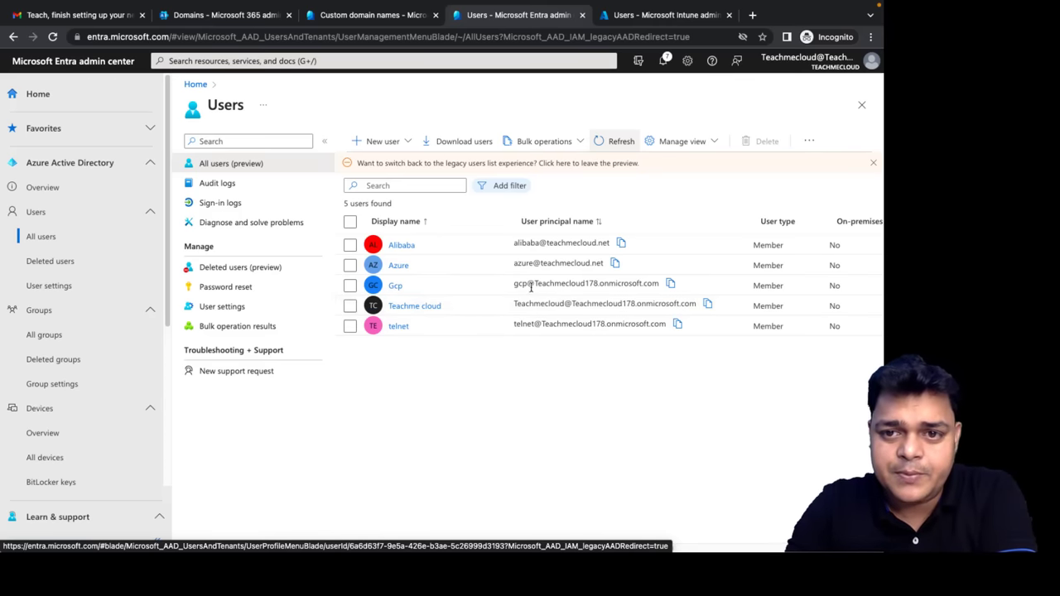
pyautogui.click(615, 146)
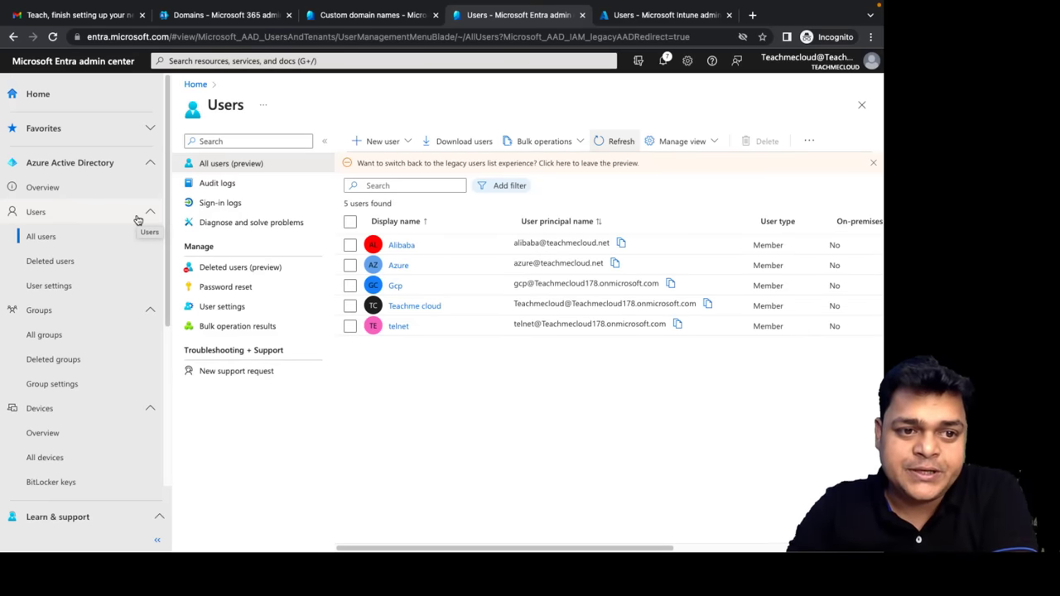
pyautogui.hotkey('ctrl', 'Left')
pyautogui.hotkey('ctrl', 'Left')
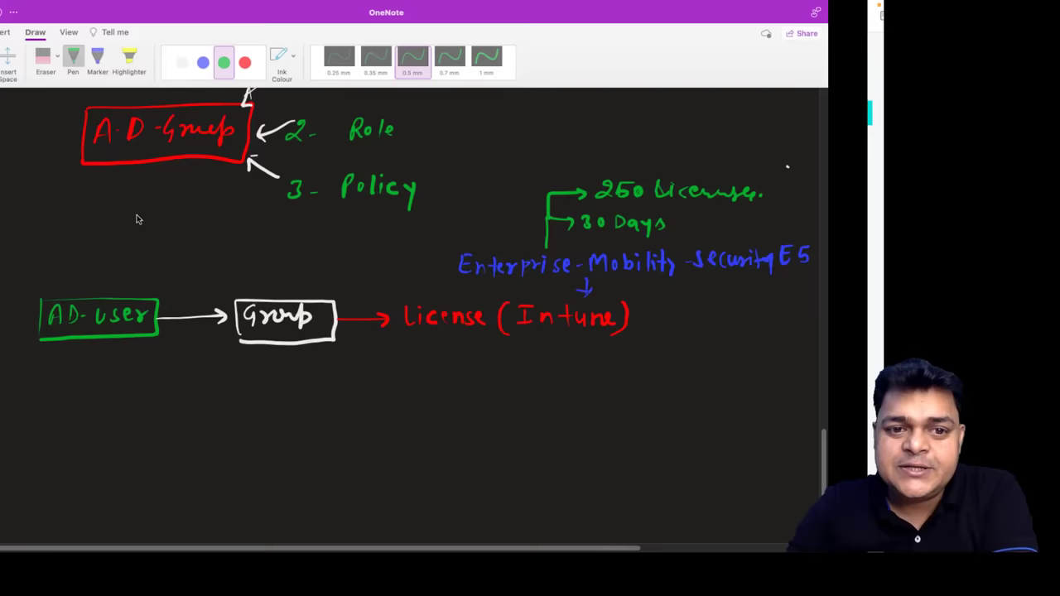
# Step: Tick the AD-user box, note Alibaba, bracket Alibaba and Azure into Group, and underline License in white
pyautogui.scroll(4, 372, 272)
pyautogui.scroll(-3, 372, 271)
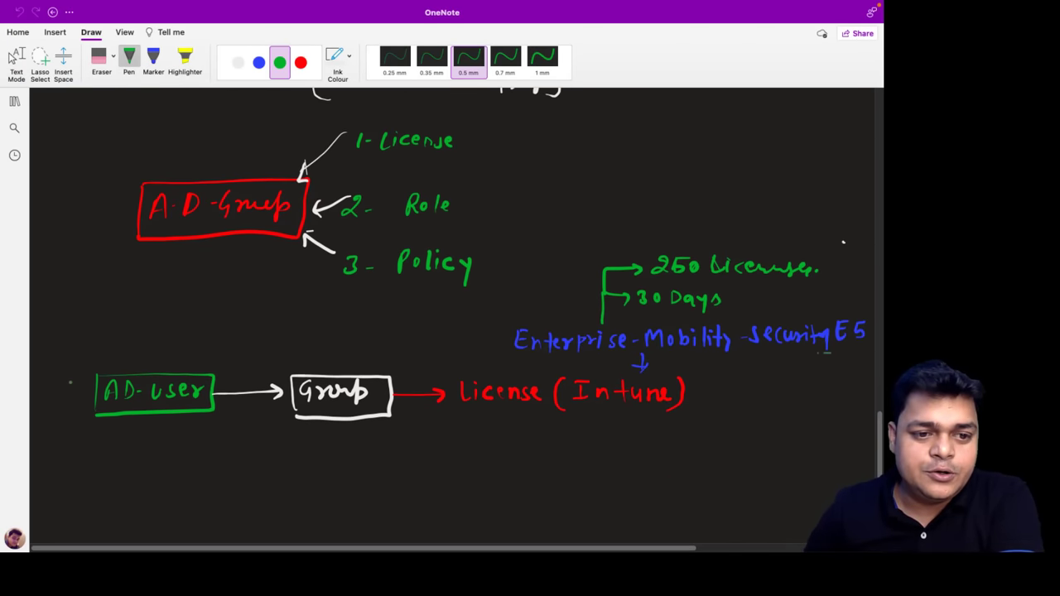
pyautogui.moveTo(71, 381); pyautogui.dragTo(83, 375)
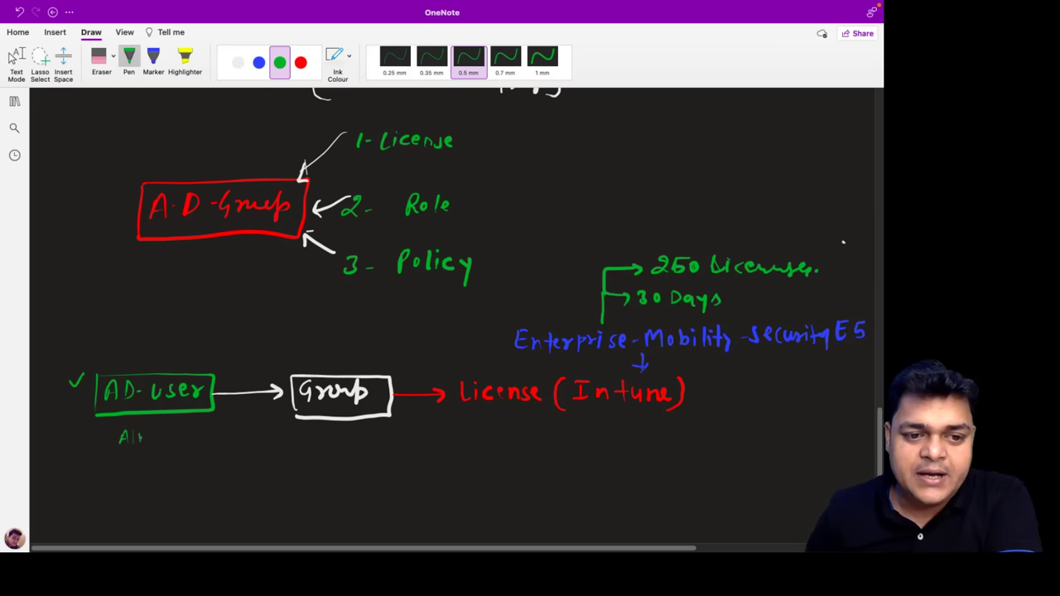
pyautogui.moveTo(158, 437); pyautogui.dragTo(166, 430)
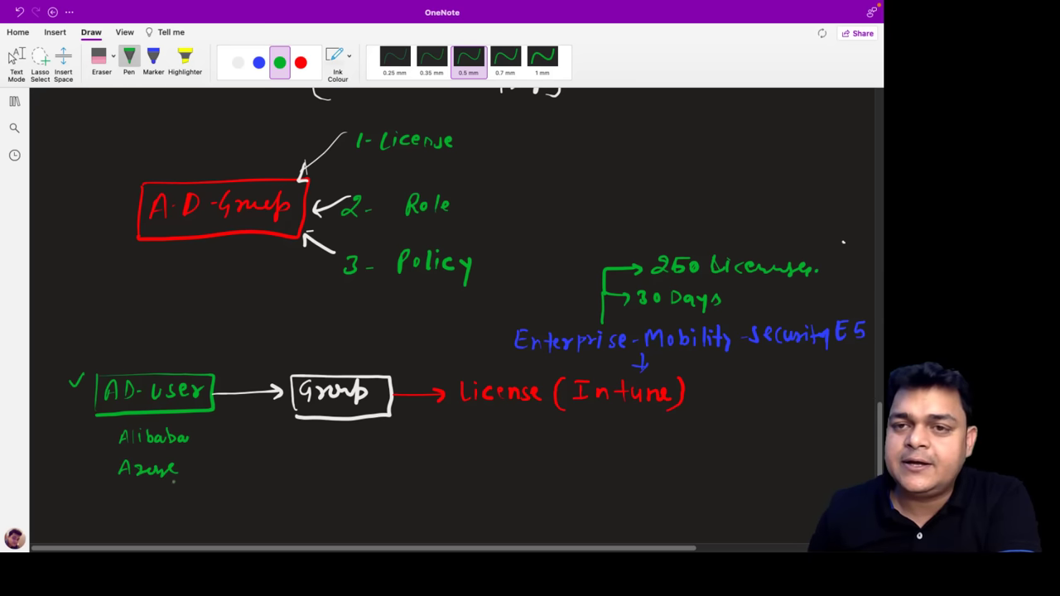
pyautogui.click(237, 62)
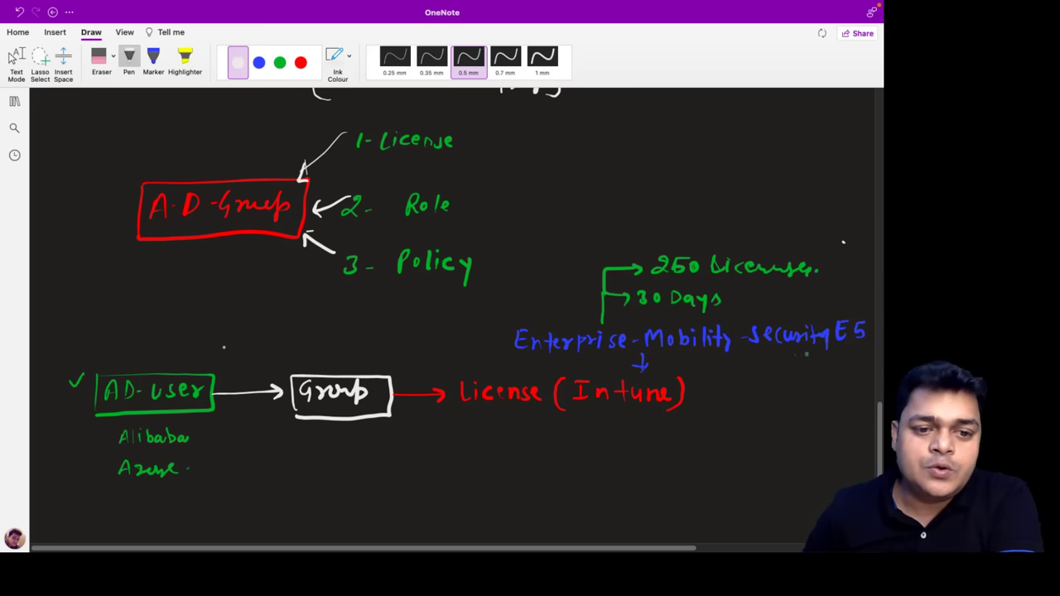
pyautogui.moveTo(208, 433); pyautogui.dragTo(207, 485)
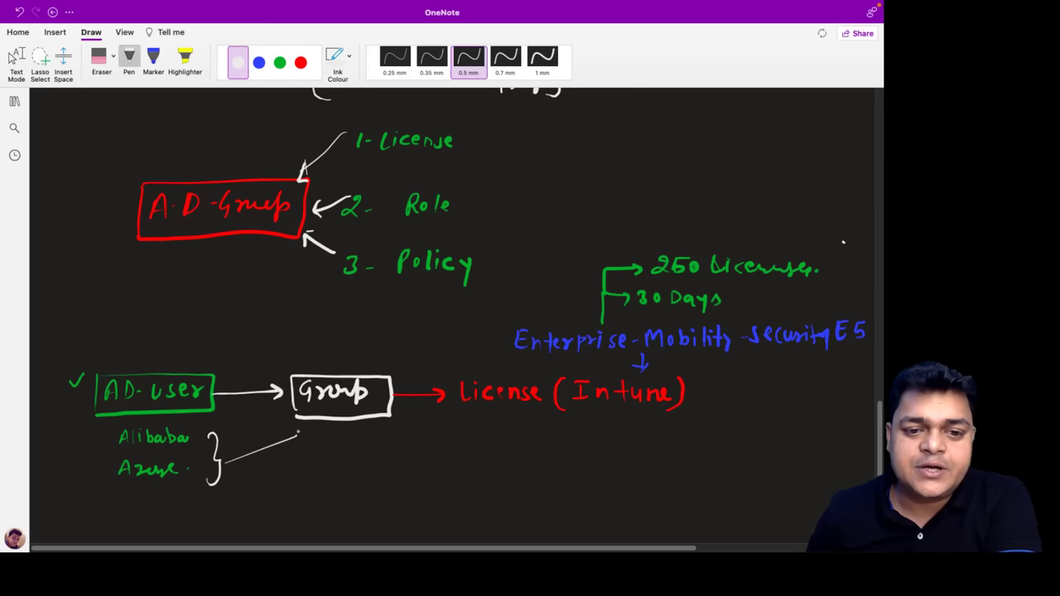
pyautogui.moveTo(300, 423); pyautogui.dragTo(303, 434)
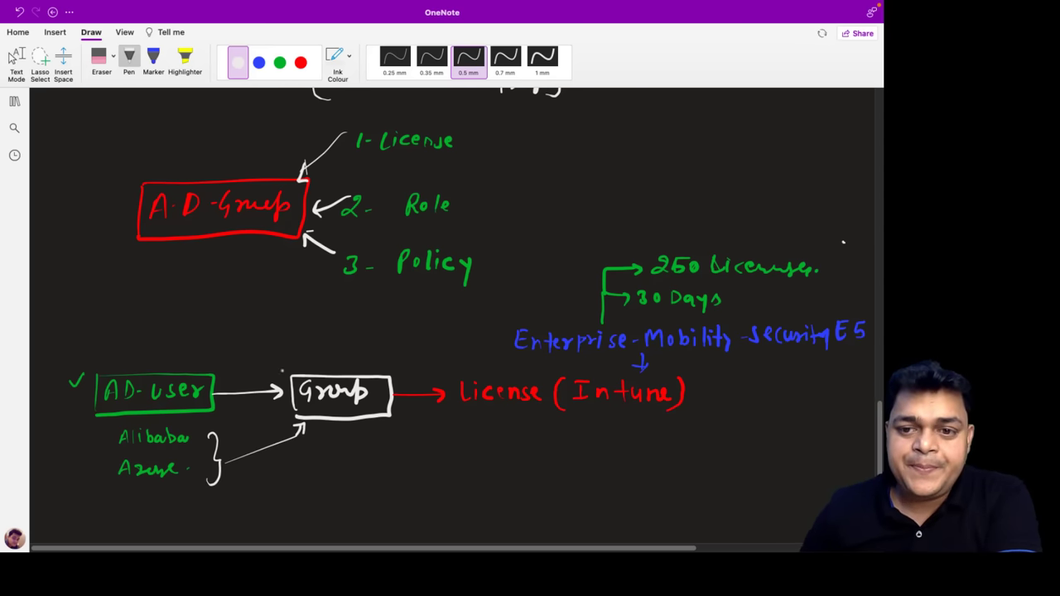
pyautogui.moveTo(493, 411); pyautogui.dragTo(539, 404)
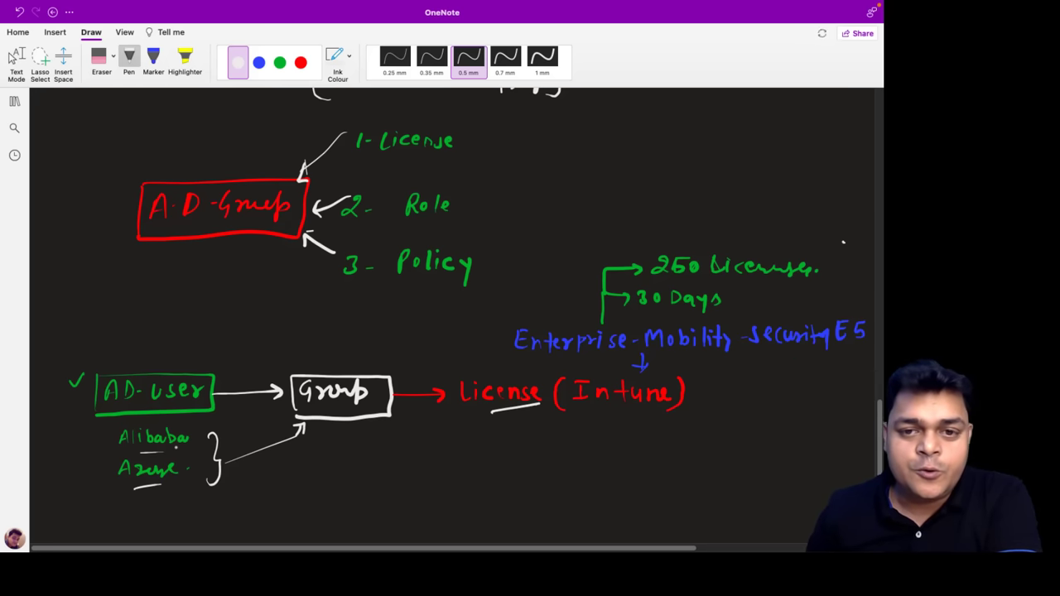
# Step: Underline 250, Enterprise Mobility and 30 Days in blue ink
pyautogui.click(258, 62)
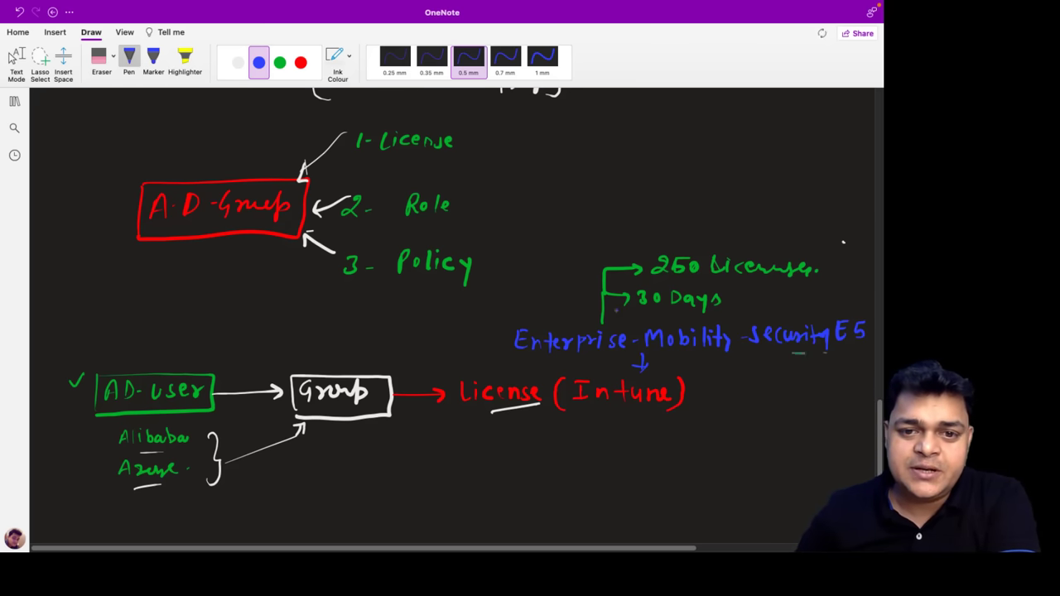
pyautogui.moveTo(661, 276); pyautogui.dragTo(709, 276)
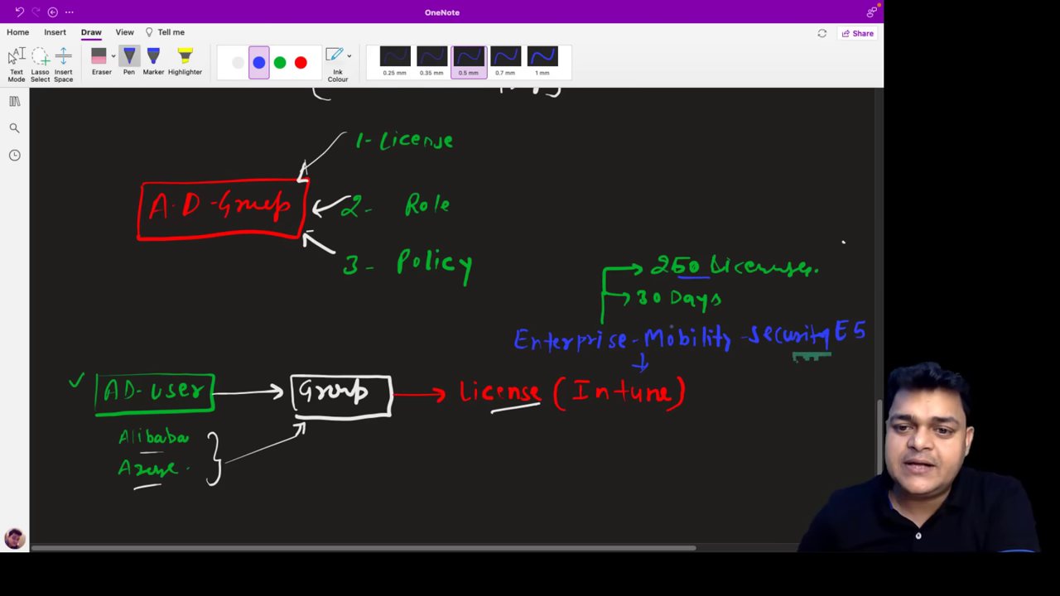
pyautogui.moveTo(593, 359); pyautogui.dragTo(669, 359)
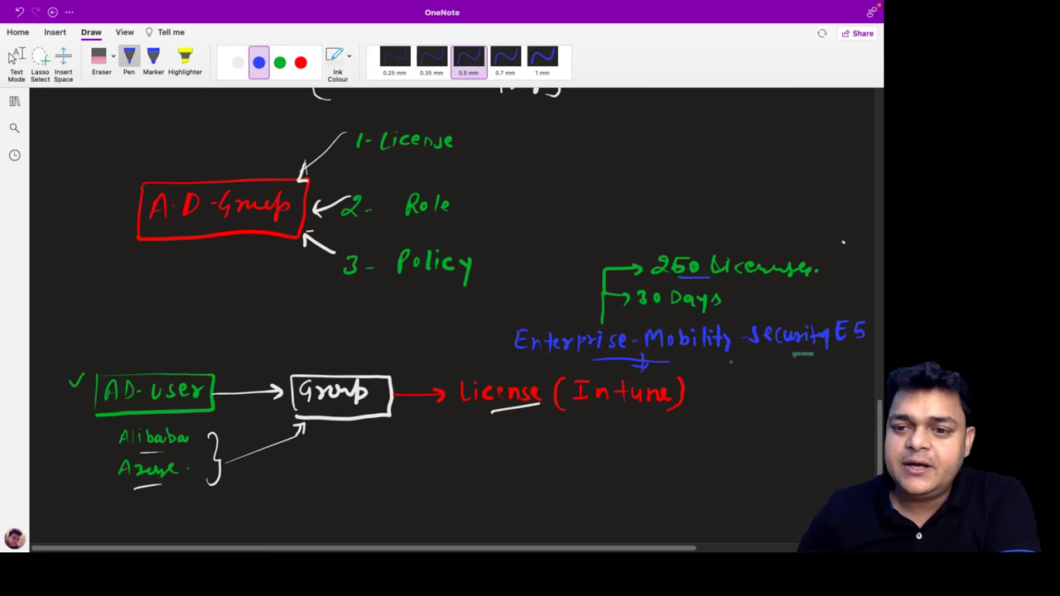
pyautogui.moveTo(653, 318); pyautogui.dragTo(696, 317)
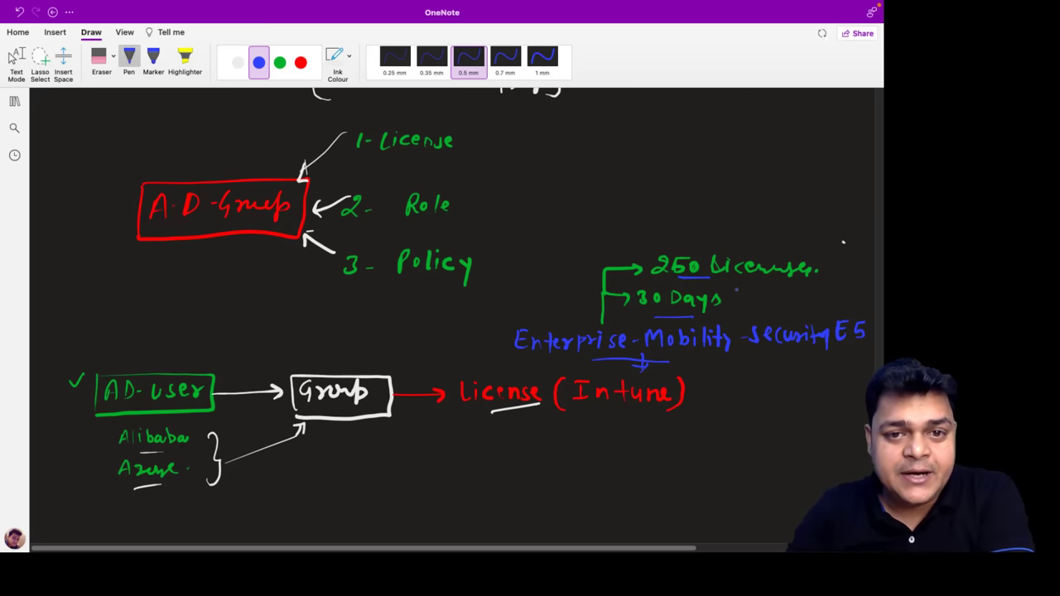
# Step: Add a blue check mark beside the notes, then switch from OneNote back to the Entra users list
pyautogui.scroll(2, 736, 291)
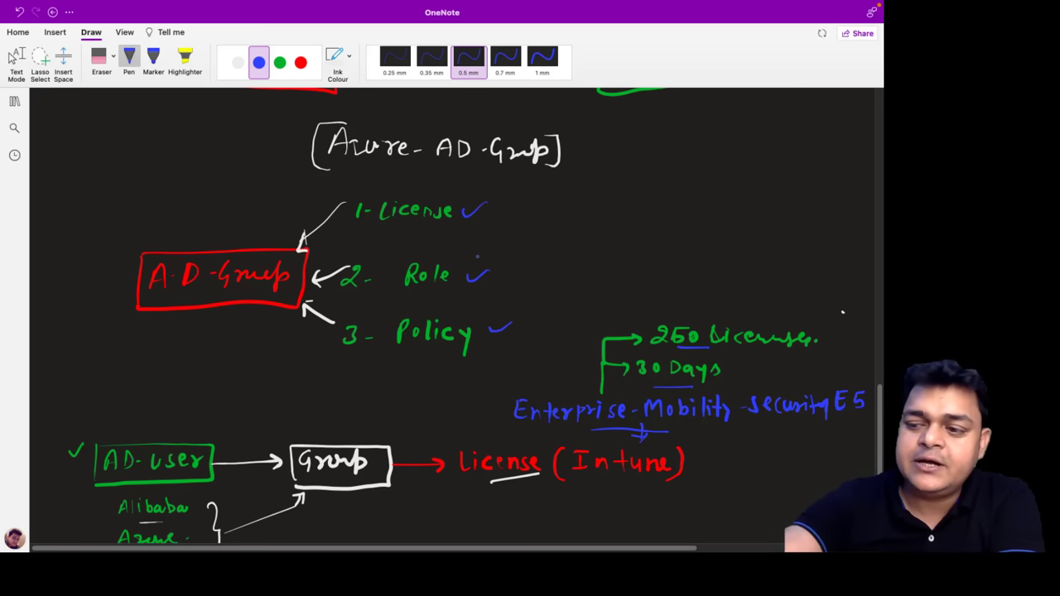
pyautogui.moveTo(792, 354); pyautogui.dragTo(821, 354)
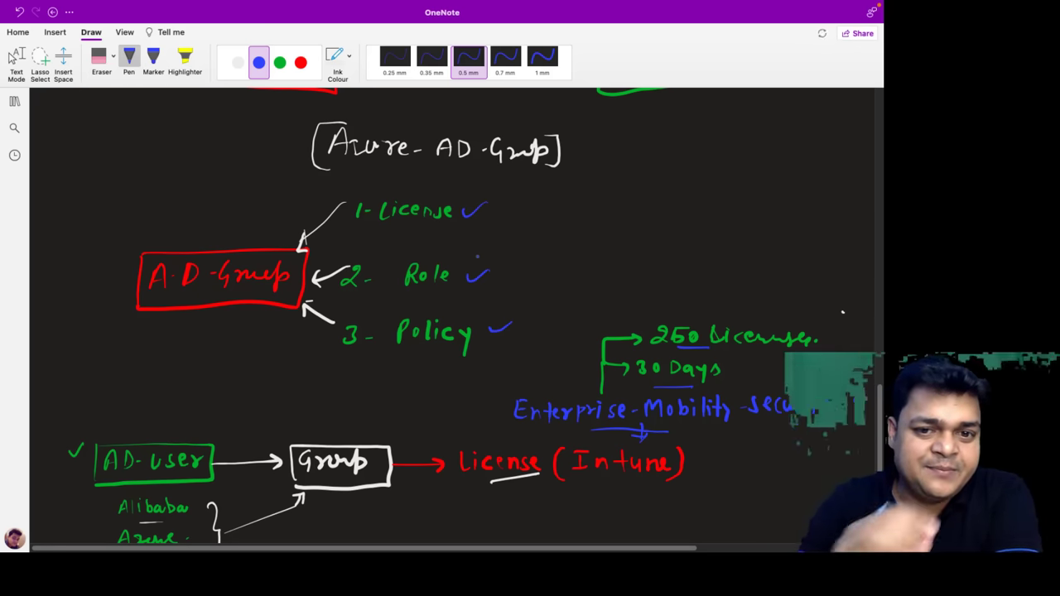
pyautogui.hotkey('ctrl', 'Left')
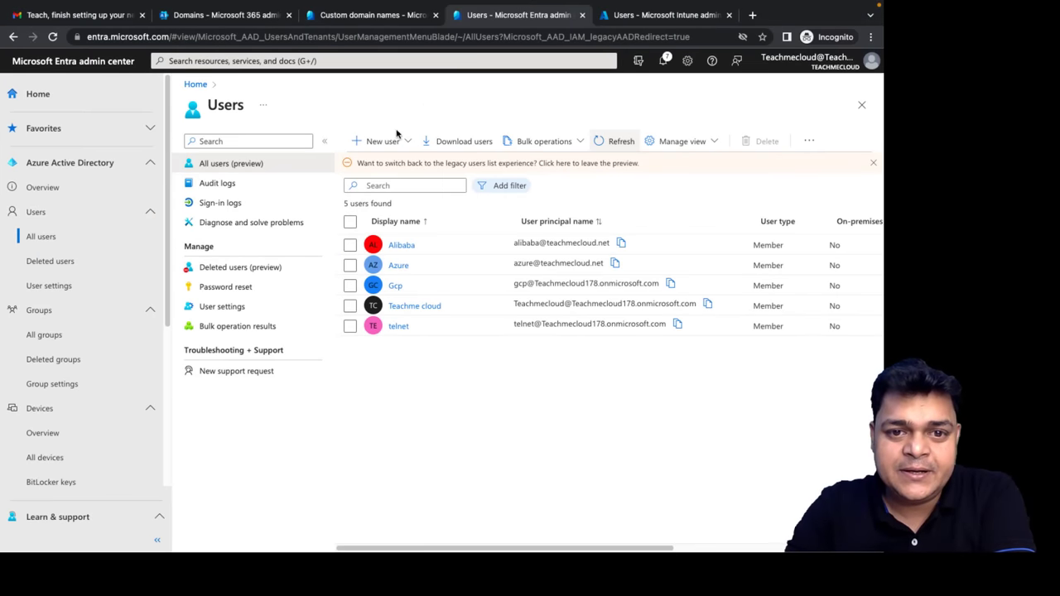
# Step: Open Entra's Groups > All groups list and refresh it
pyautogui.click(335, 16)
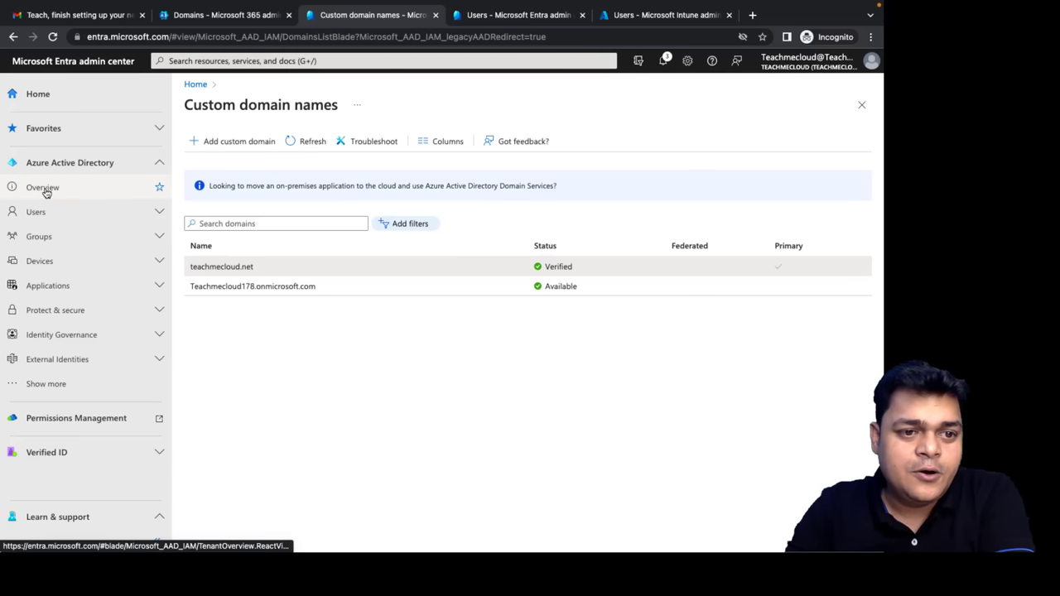
pyautogui.click(38, 240)
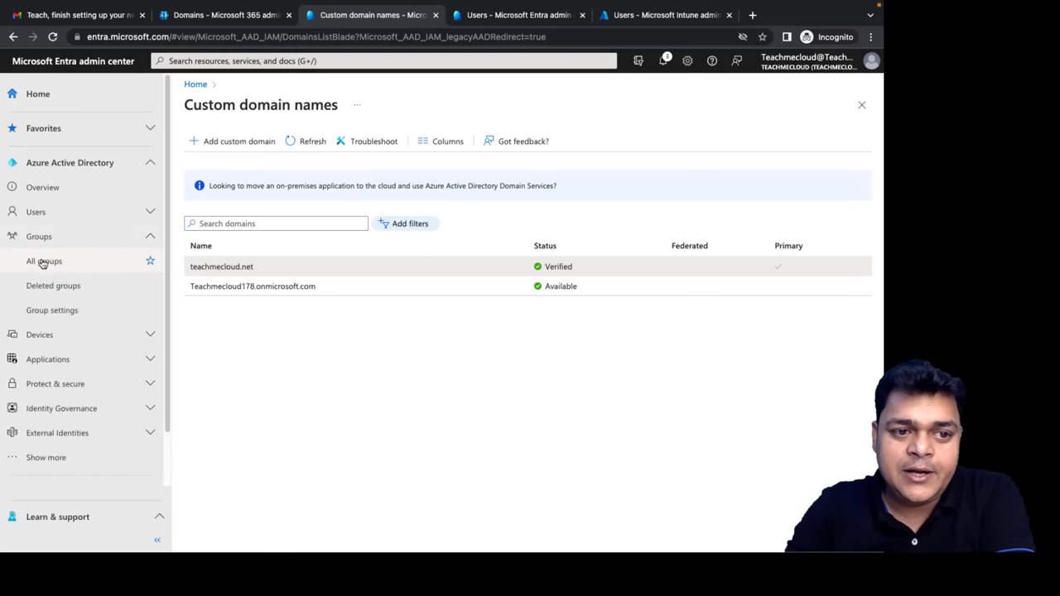
pyautogui.click(43, 264)
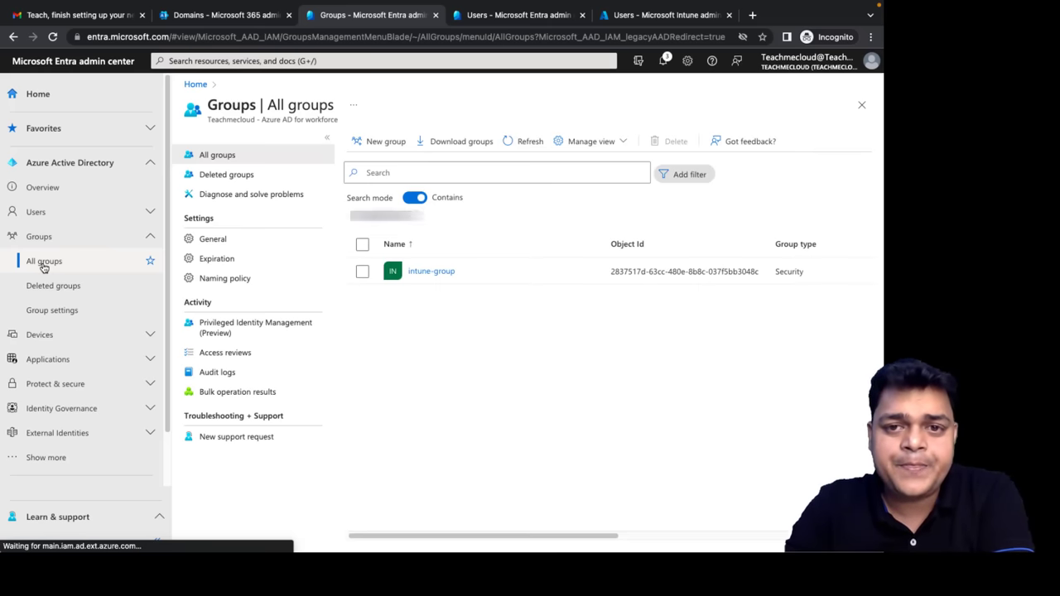
pyautogui.click(525, 142)
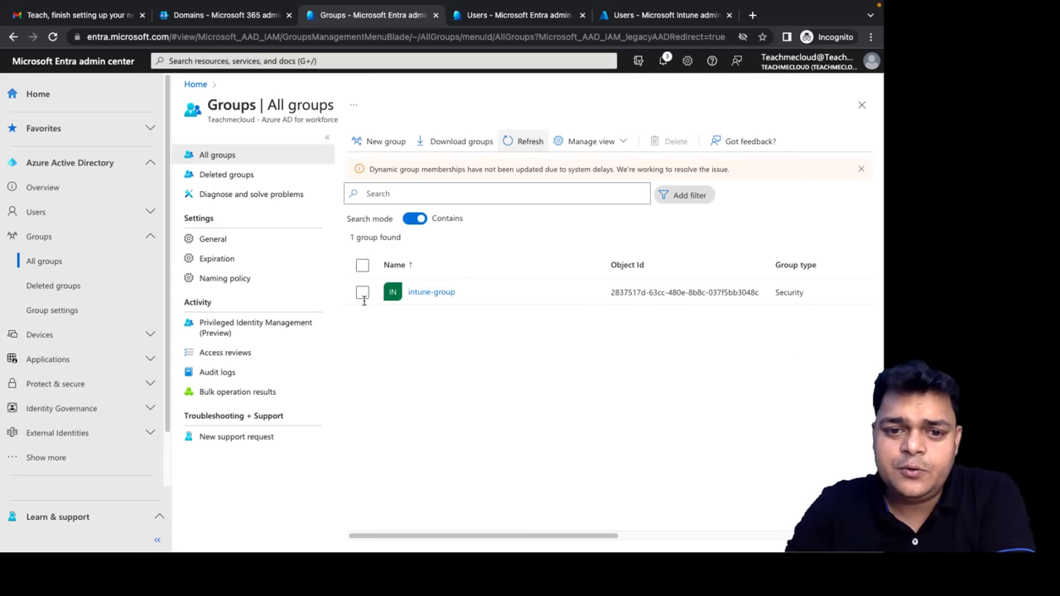
# Step: Delete intune-group, confirm, dismiss the notice and refresh the groups list
pyautogui.click(362, 293)
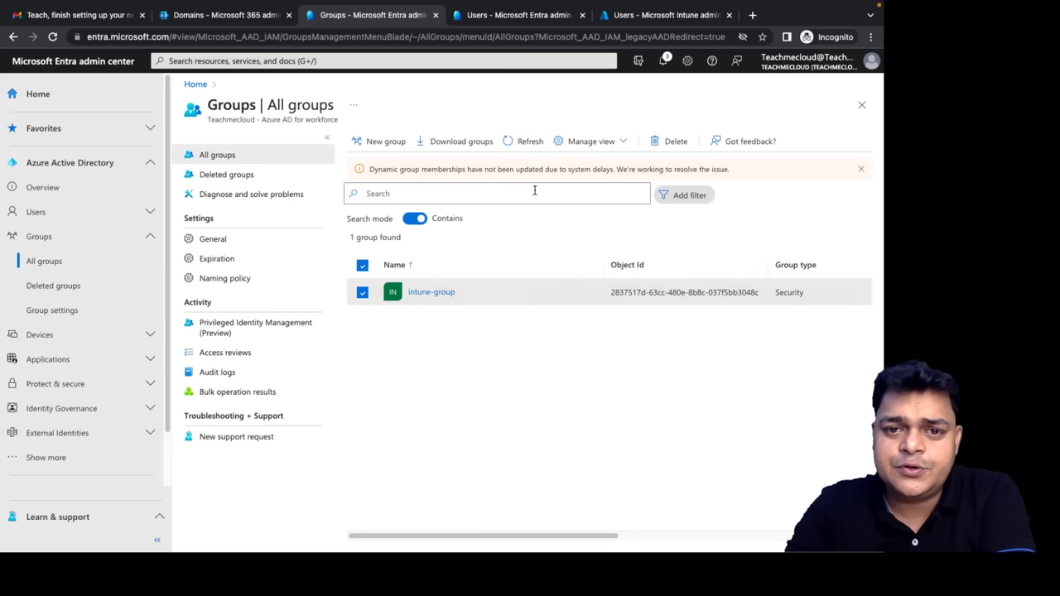
pyautogui.click(676, 141)
pyautogui.click(367, 185)
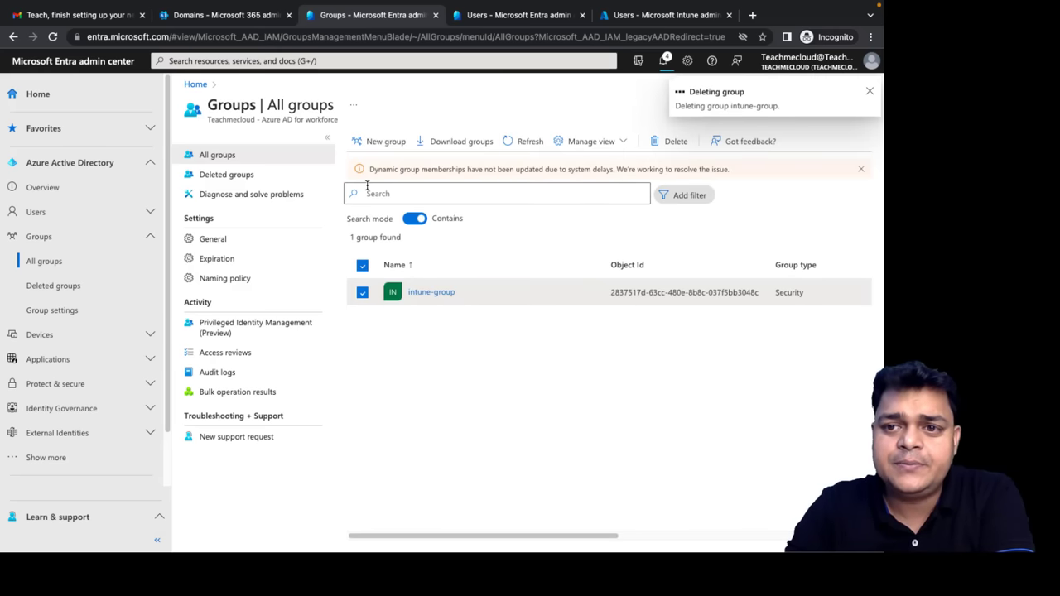
pyautogui.click(869, 93)
pyautogui.click(530, 143)
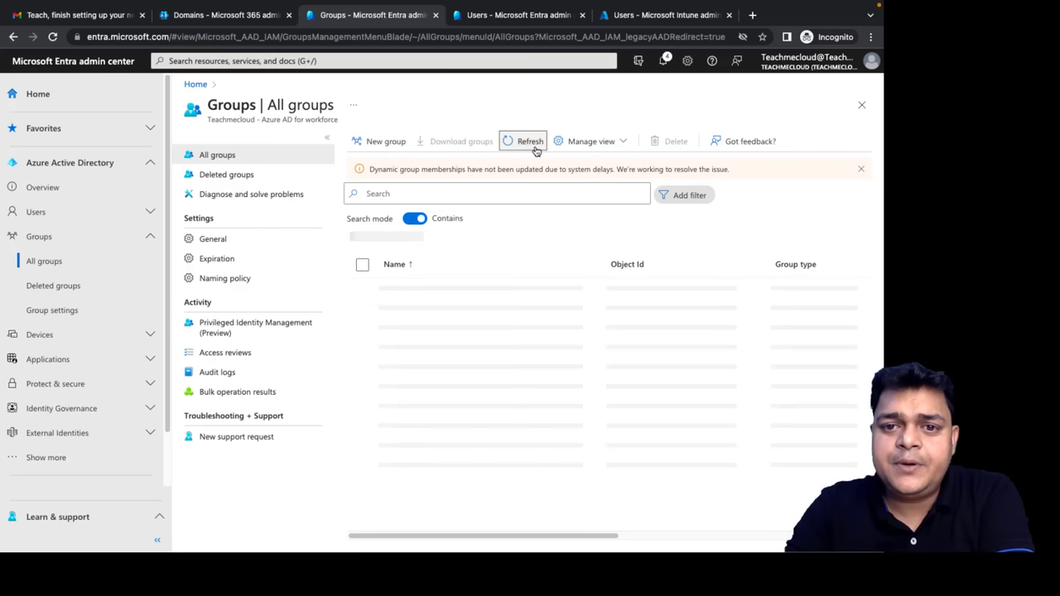
pyautogui.click(527, 137)
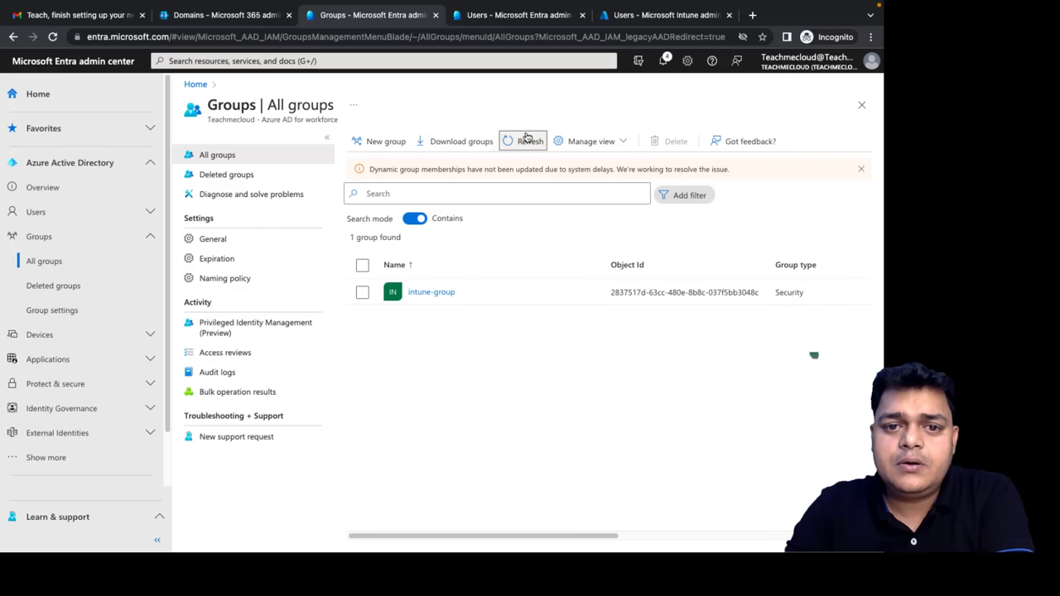
pyautogui.click(383, 142)
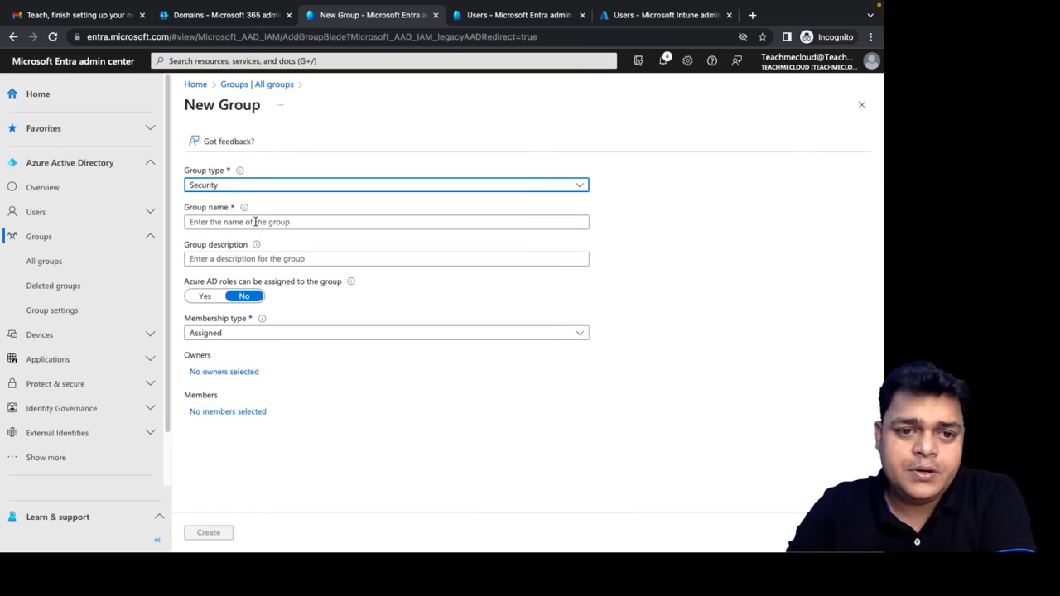
# Step: Name the new security group group-intune, add Alibaba and Azure as members, and create it
pyautogui.click(255, 222)
pyautogui.write('g')
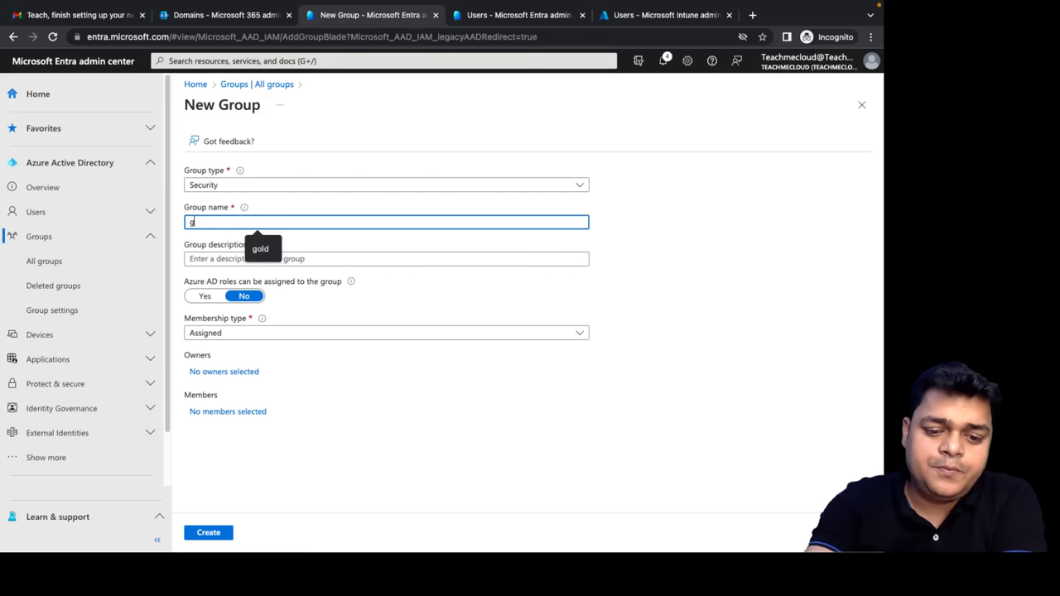
pyautogui.write('roup-intune')
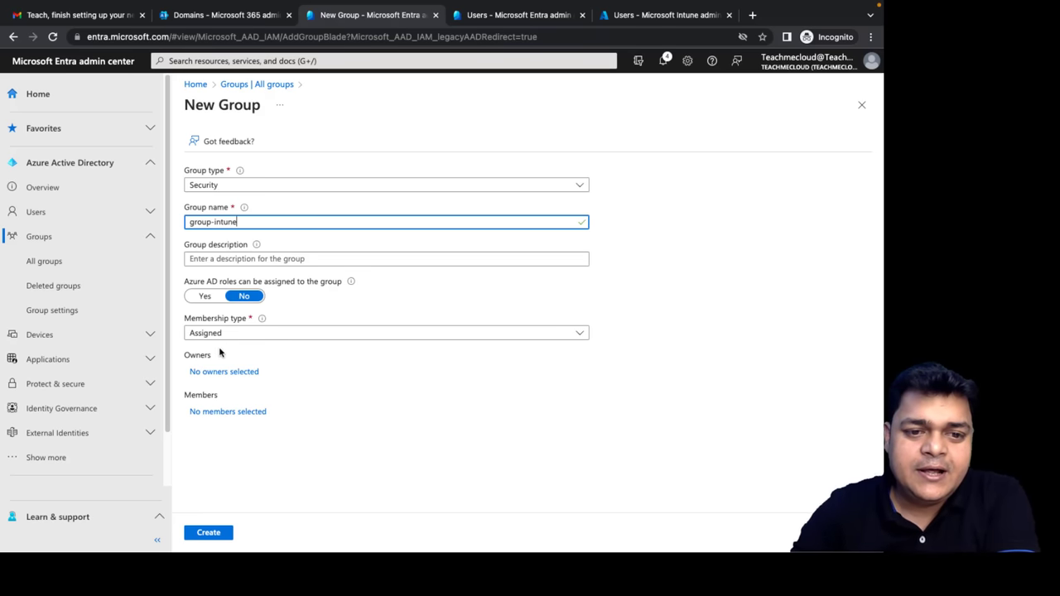
pyautogui.click(229, 413)
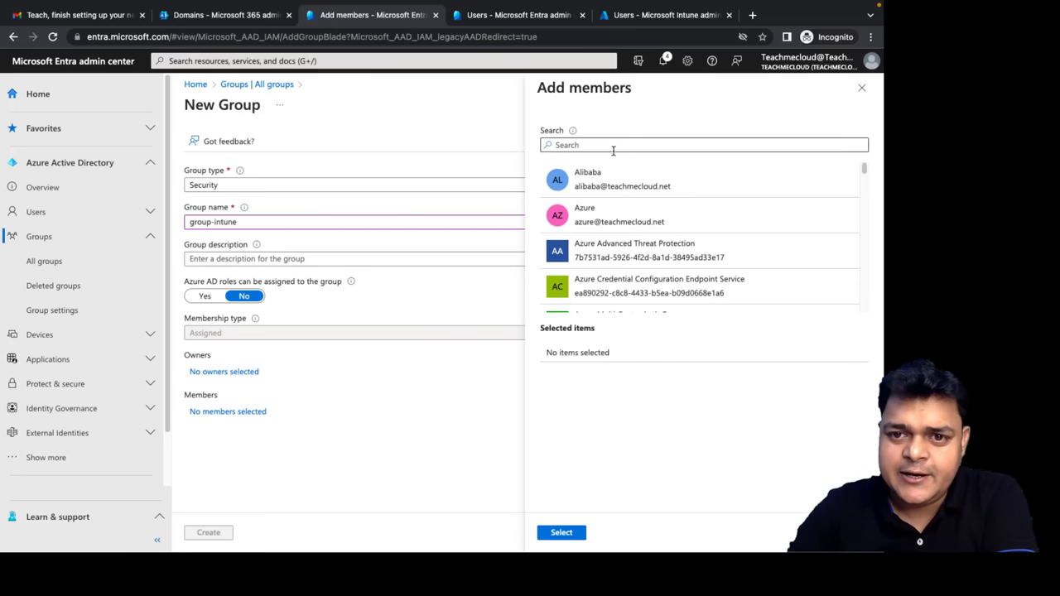
pyautogui.click(596, 176)
pyautogui.click(597, 235)
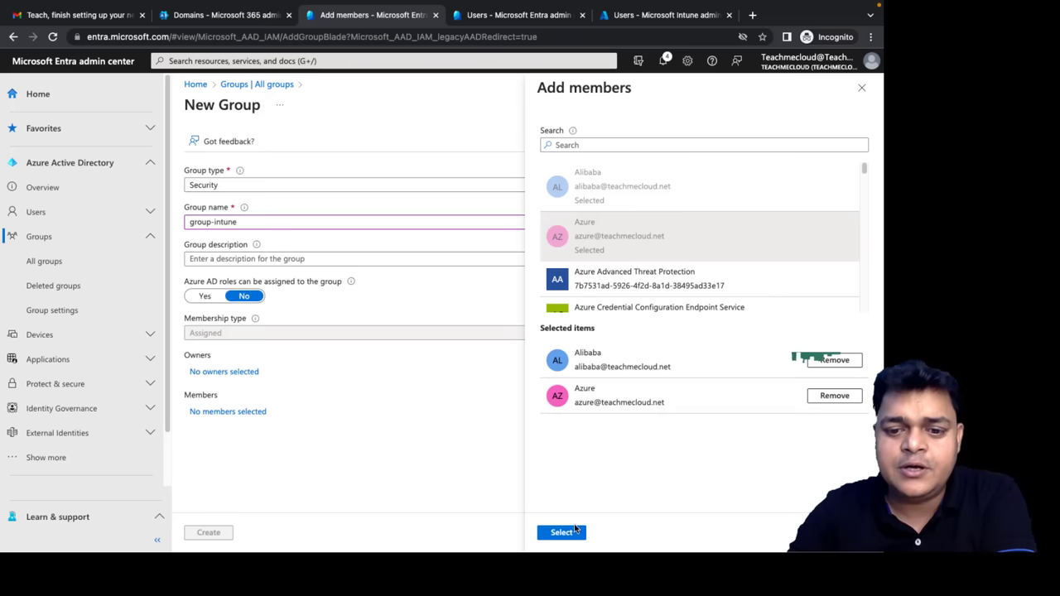
pyautogui.click(571, 533)
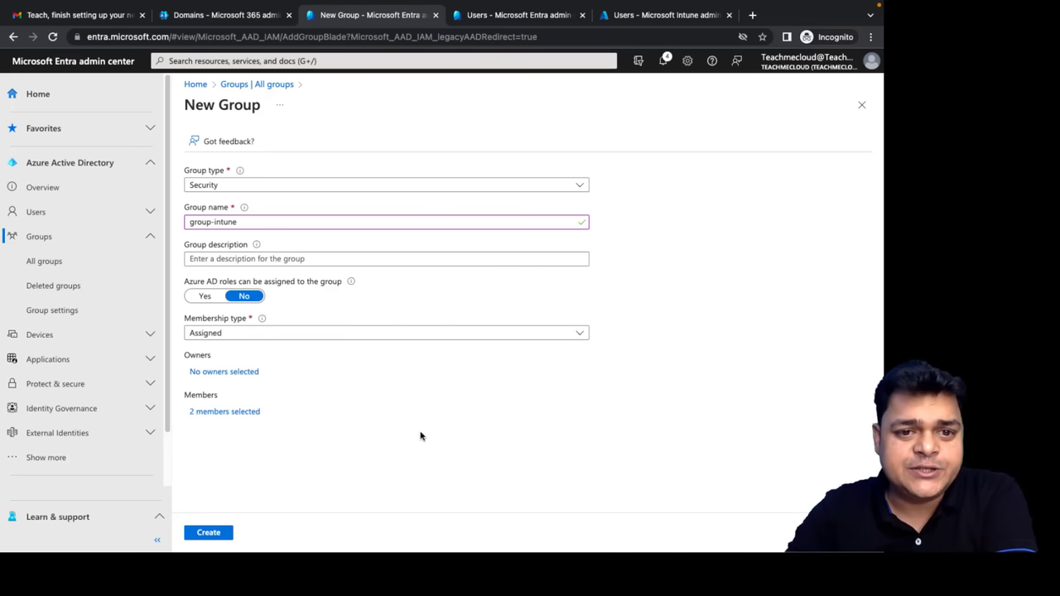
pyautogui.click(199, 535)
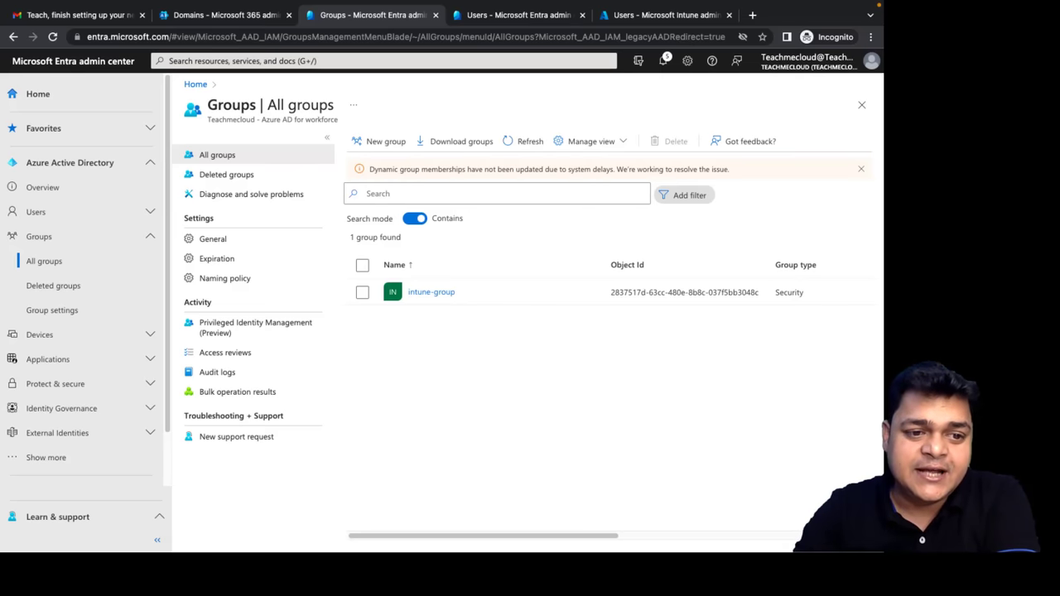
# Step: Go to Billing > Licenses > All products to see Enterprise Mobility + Security E5's 250 licenses
pyautogui.scroll(-2, 58, 255)
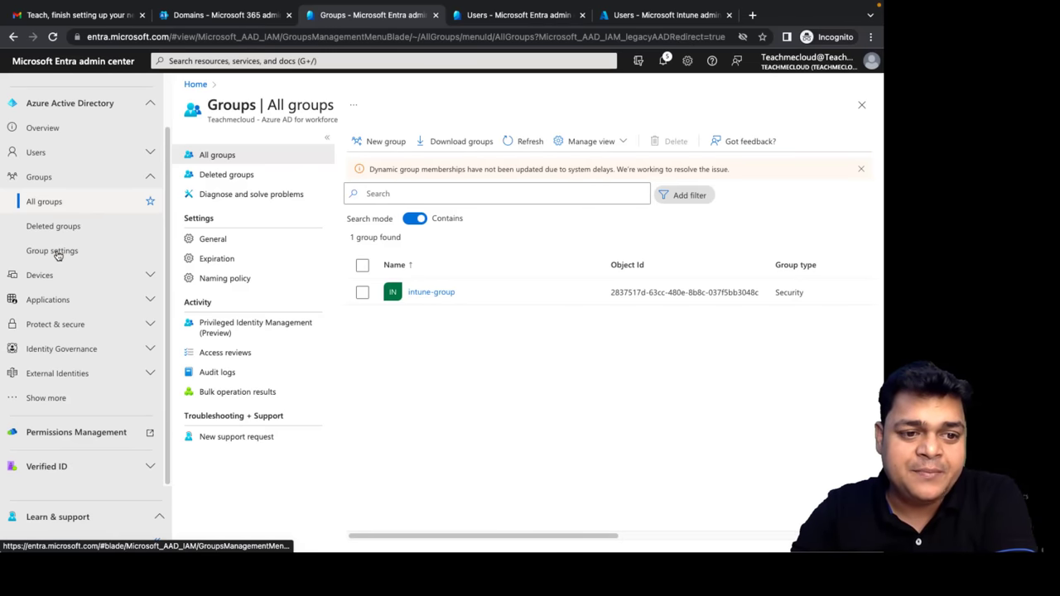
pyautogui.click(55, 398)
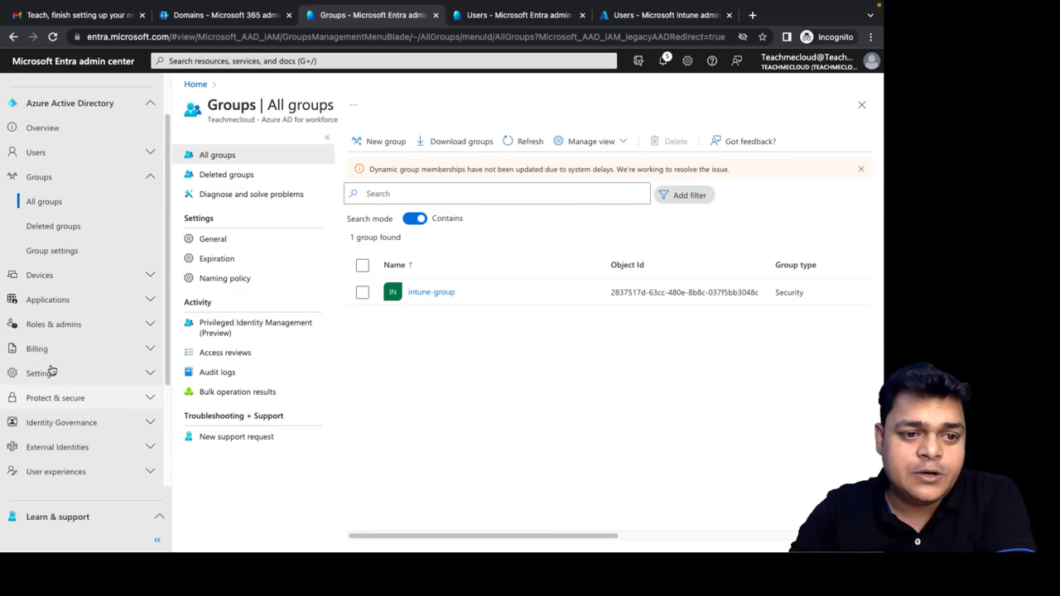
pyautogui.click(43, 350)
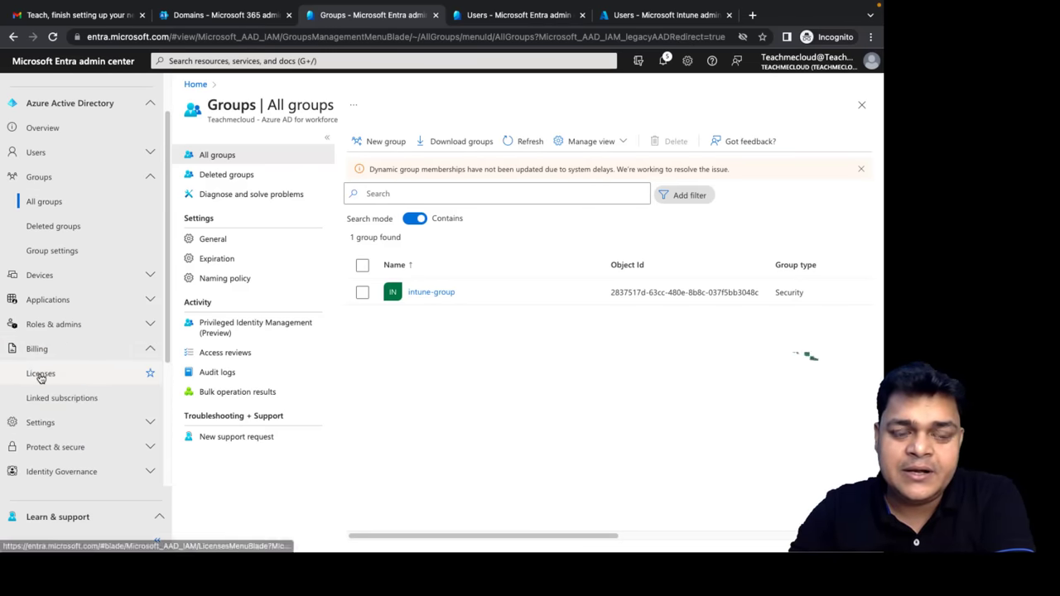
pyautogui.click(40, 375)
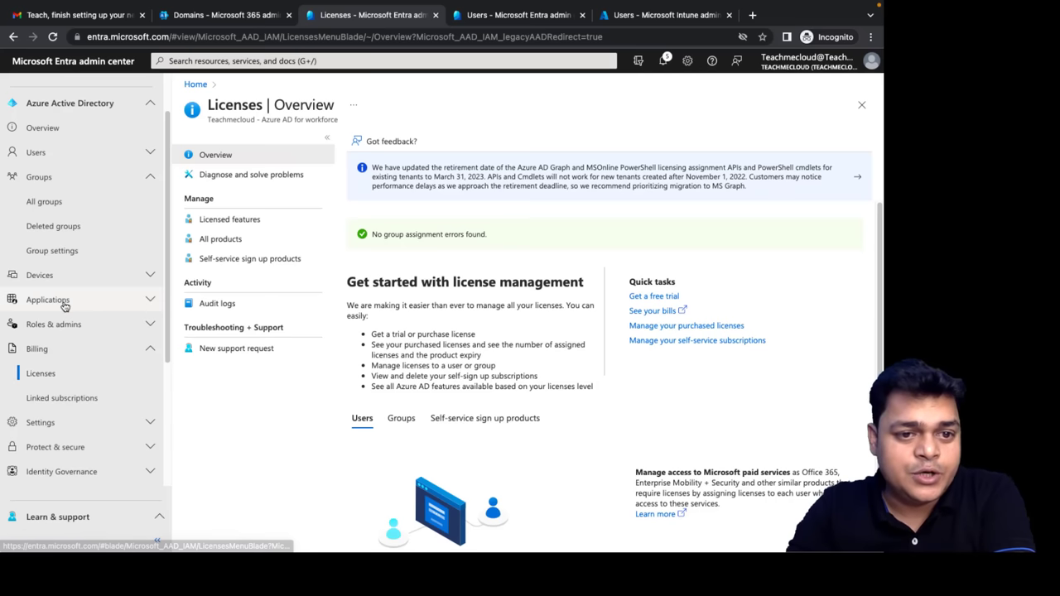
pyautogui.click(235, 242)
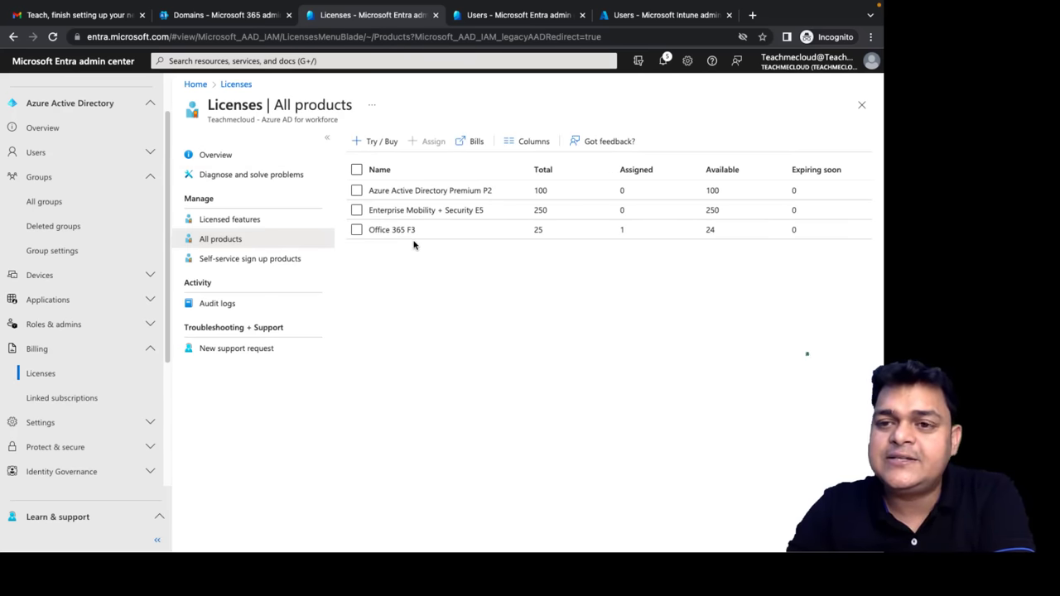
pyautogui.click(383, 142)
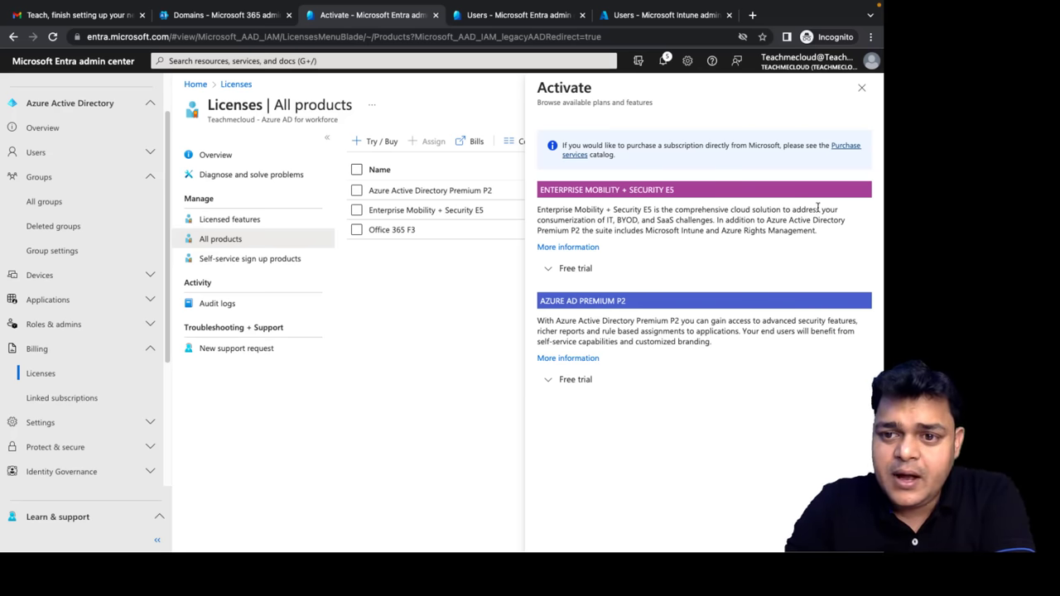
pyautogui.click(861, 86)
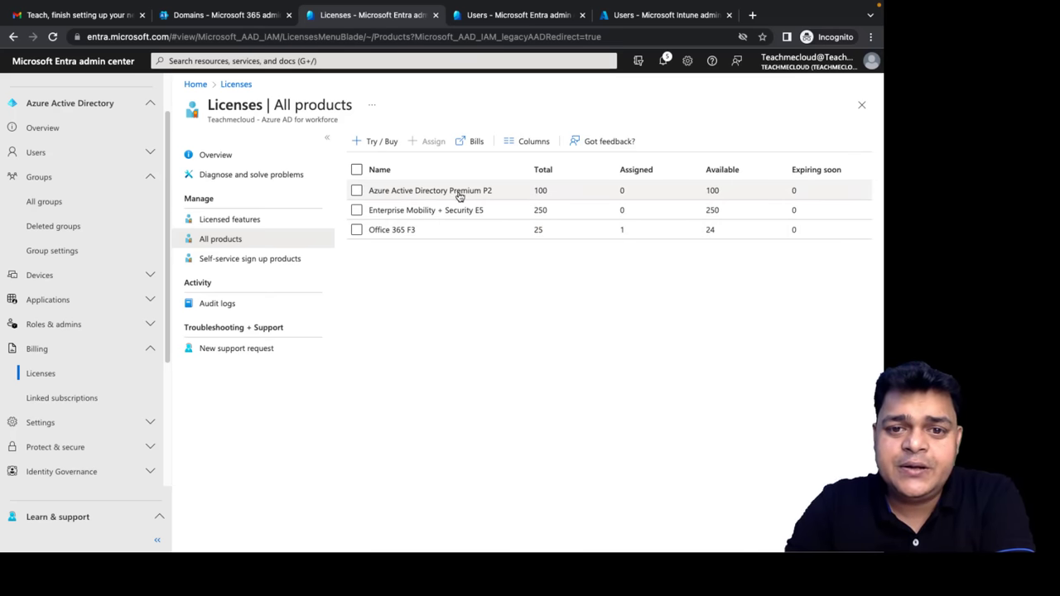
# Step: Review Enterprise Mobility + Security E5's services, including Intune Plan 1, then start a group license assignment
pyautogui.click(382, 212)
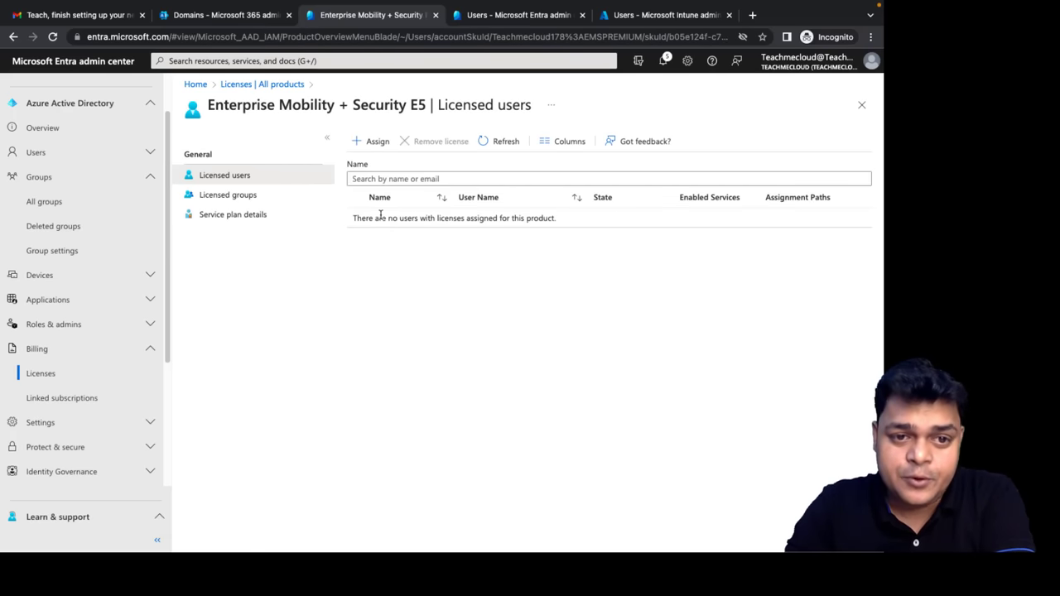
pyautogui.click(237, 222)
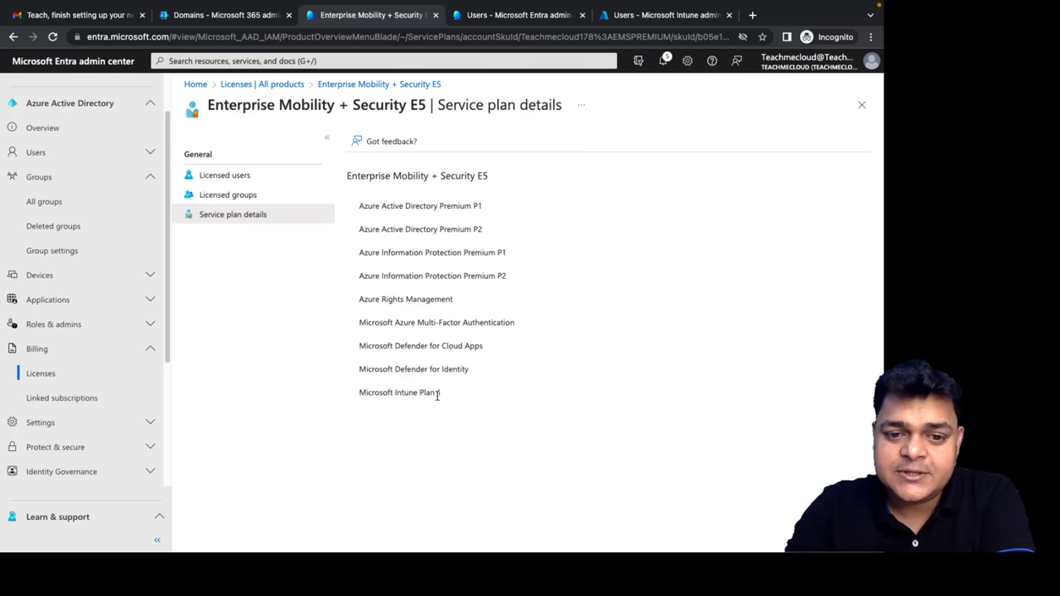
pyautogui.moveTo(437, 396); pyautogui.dragTo(383, 373)
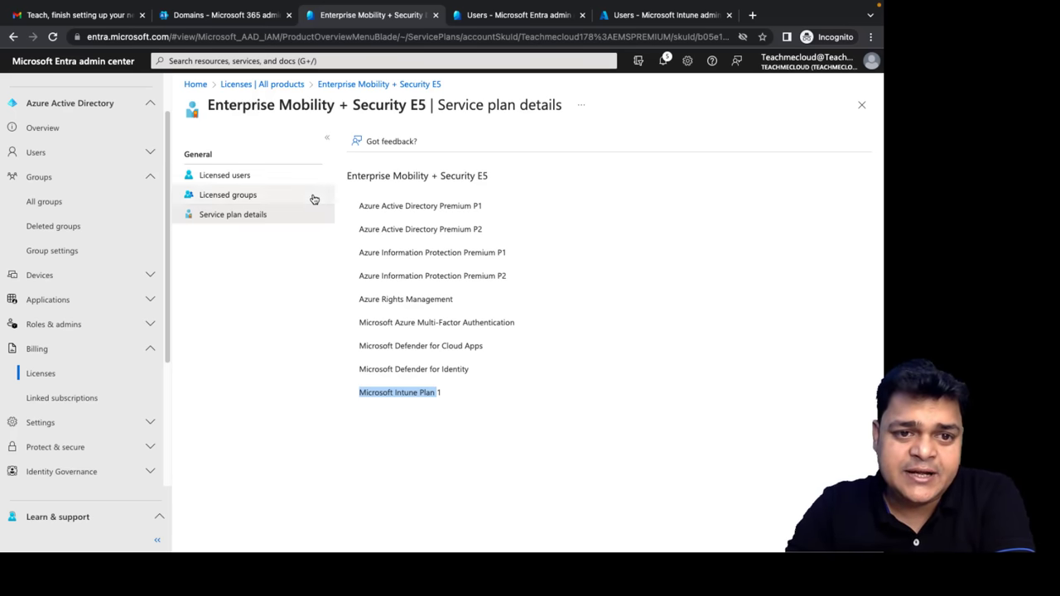
pyautogui.click(238, 198)
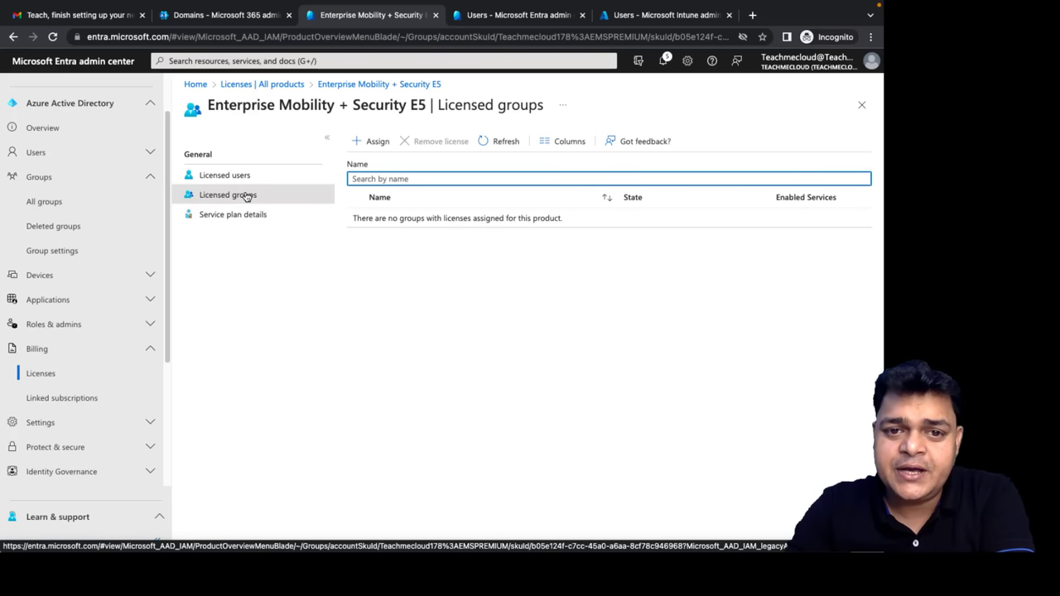
pyautogui.click(375, 142)
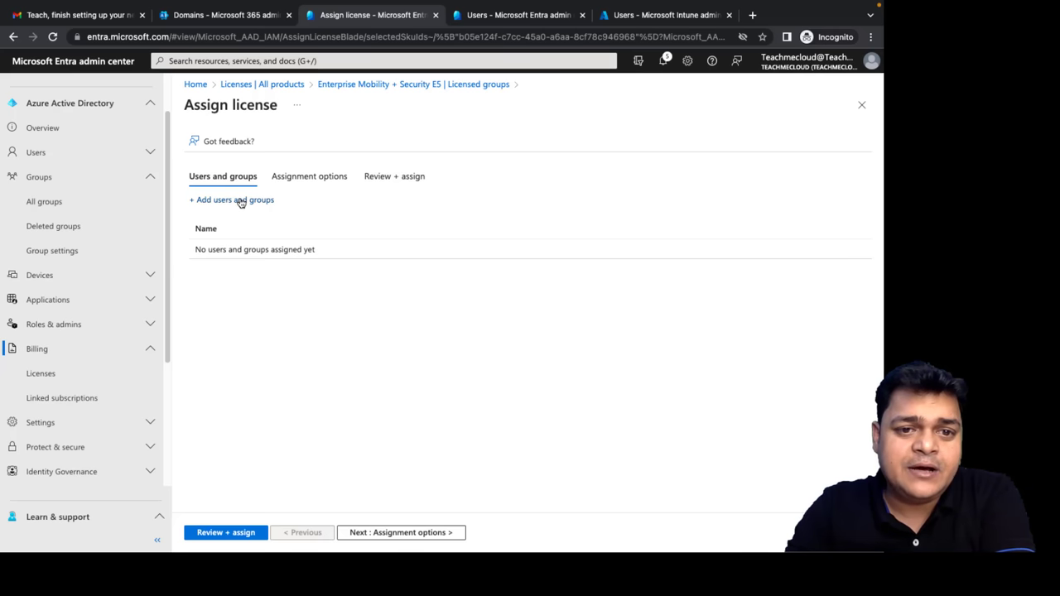
# Step: Assign the Enterprise Mobility + Security E5 license to group-intune and refresh its licensed groups
pyautogui.click(240, 202)
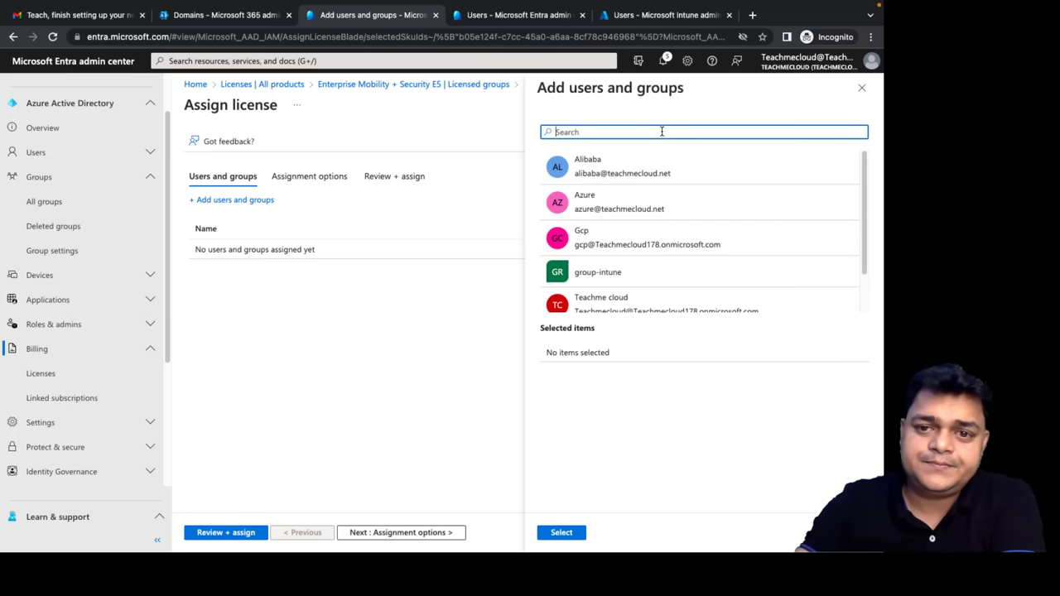
pyautogui.write('intu')
pyautogui.press('BackSpace')
pyautogui.press('BackSpace')
pyautogui.press('BackSpace')
pyautogui.press('BackSpace')
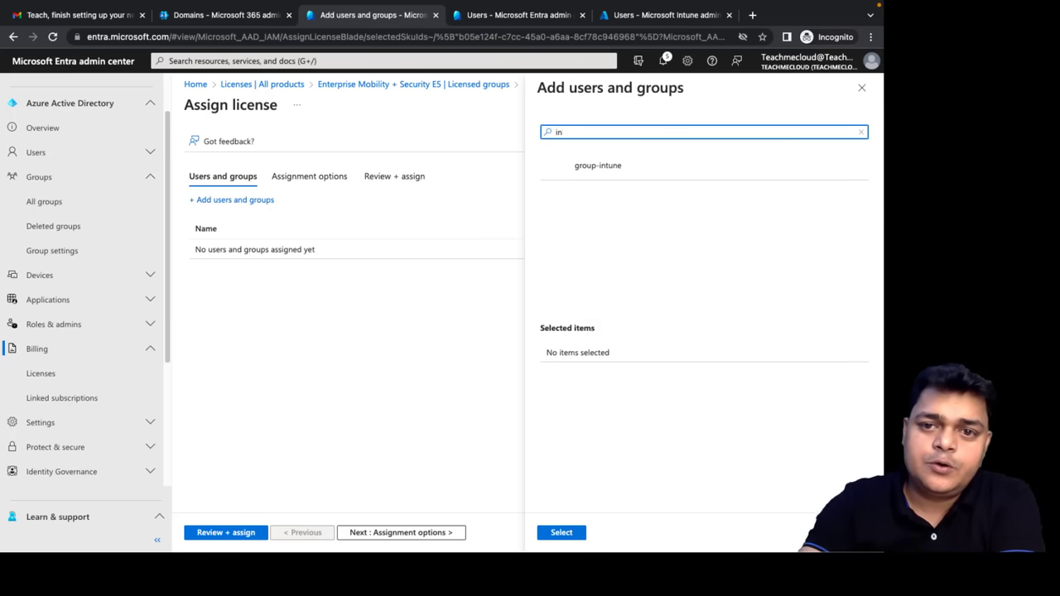
pyautogui.write('gr')
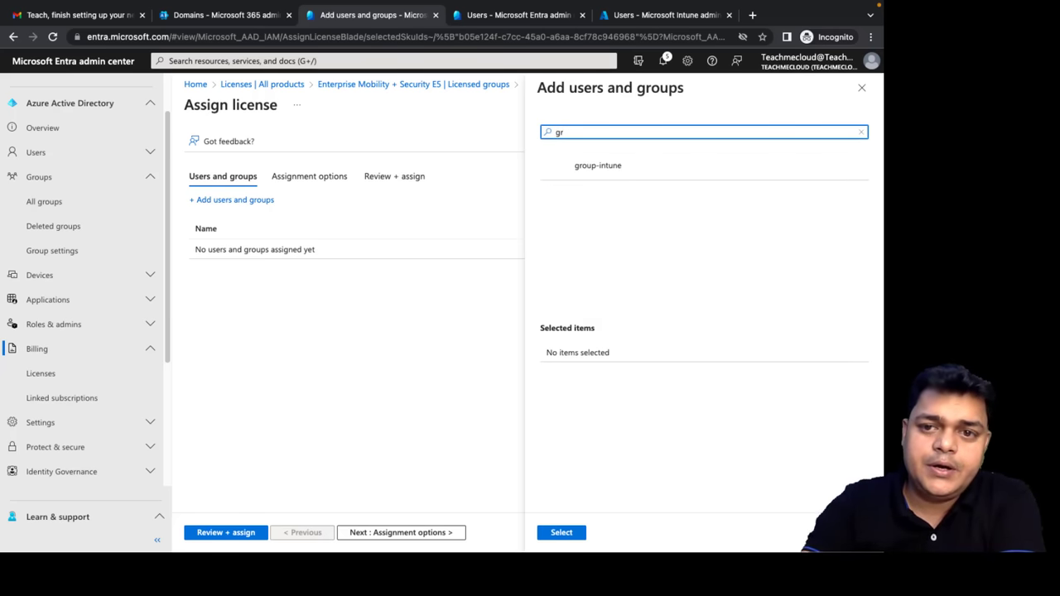
pyautogui.click(624, 167)
pyautogui.click(562, 532)
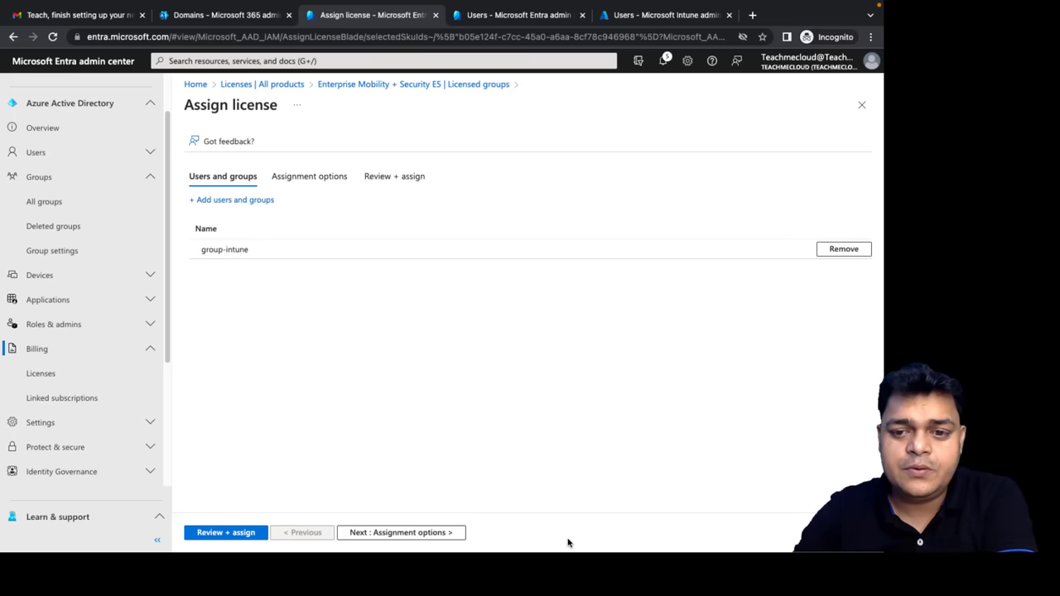
pyautogui.click(239, 535)
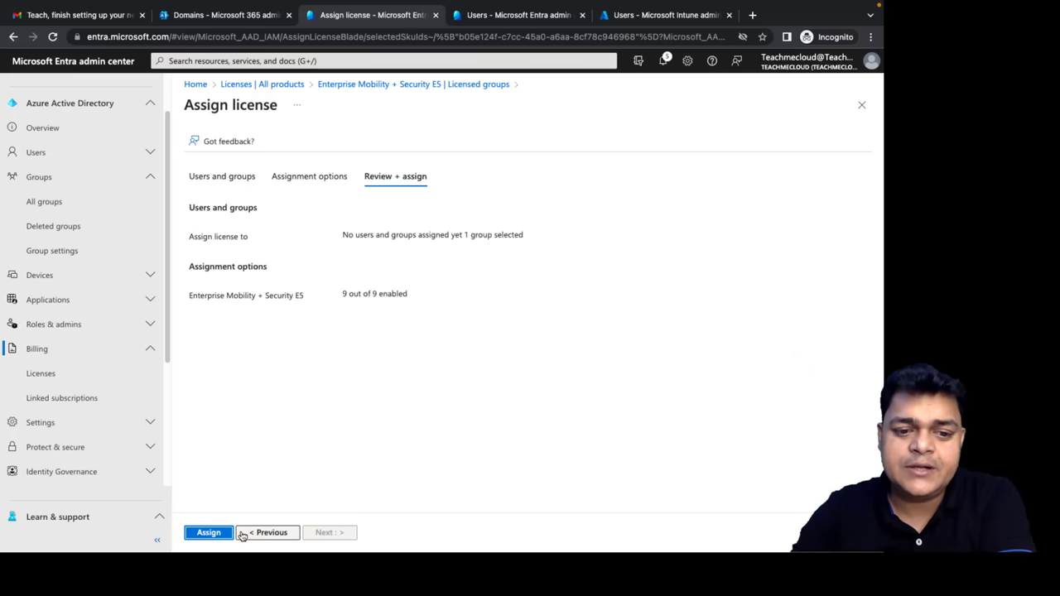
pyautogui.click(199, 536)
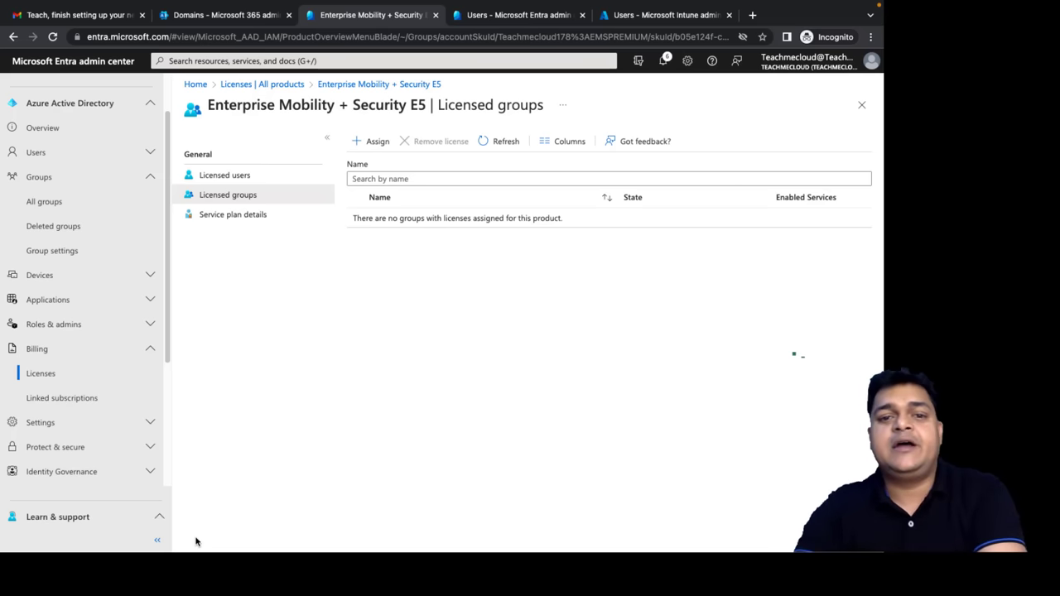
pyautogui.click(489, 148)
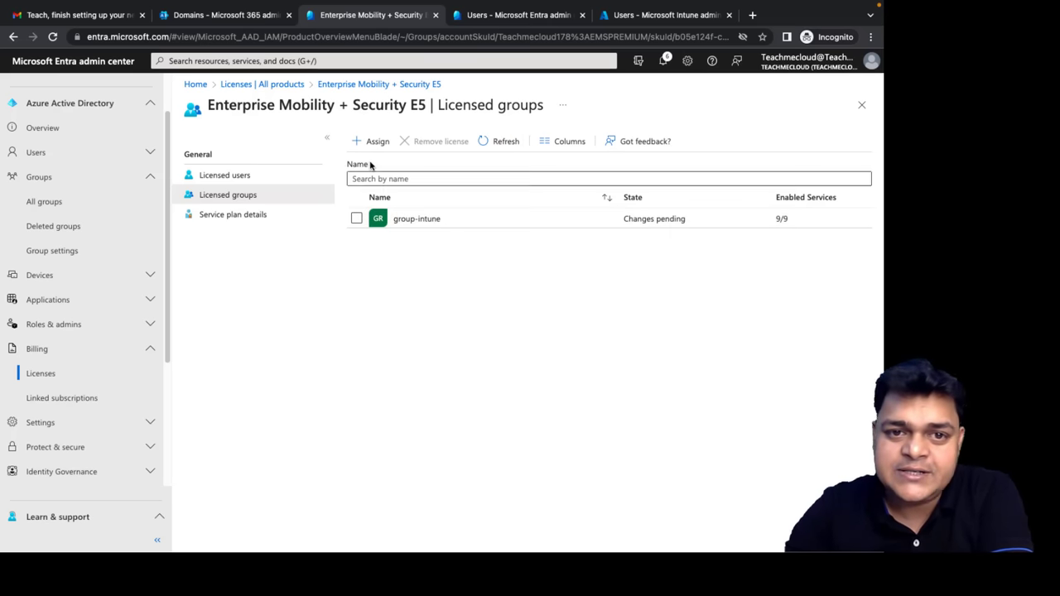
# Step: Return to the refreshed All users list of five users and briefly check the notifications
pyautogui.click(290, 85)
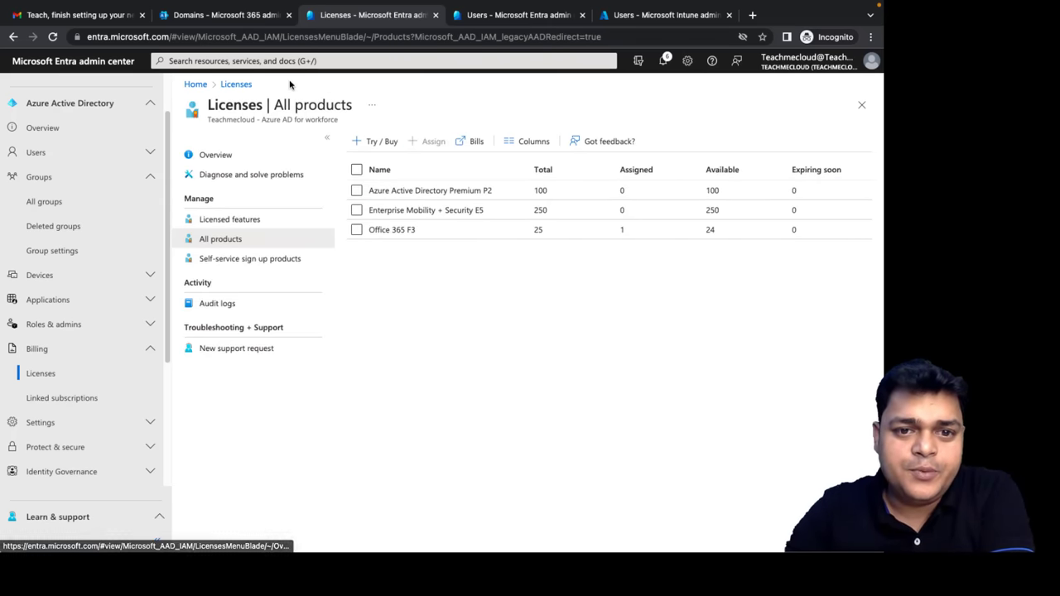
pyautogui.click(39, 152)
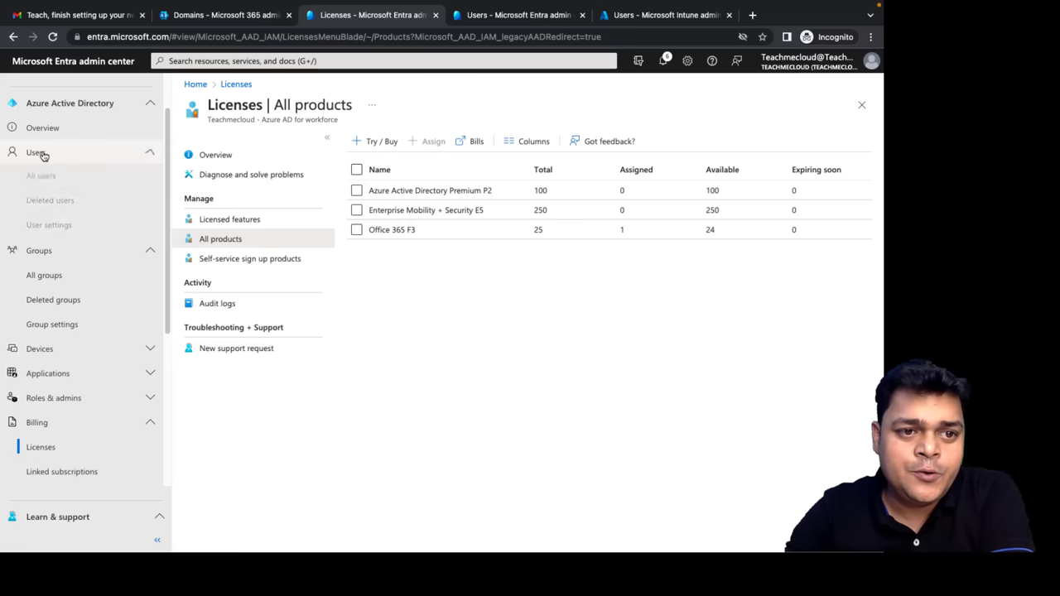
pyautogui.click(48, 178)
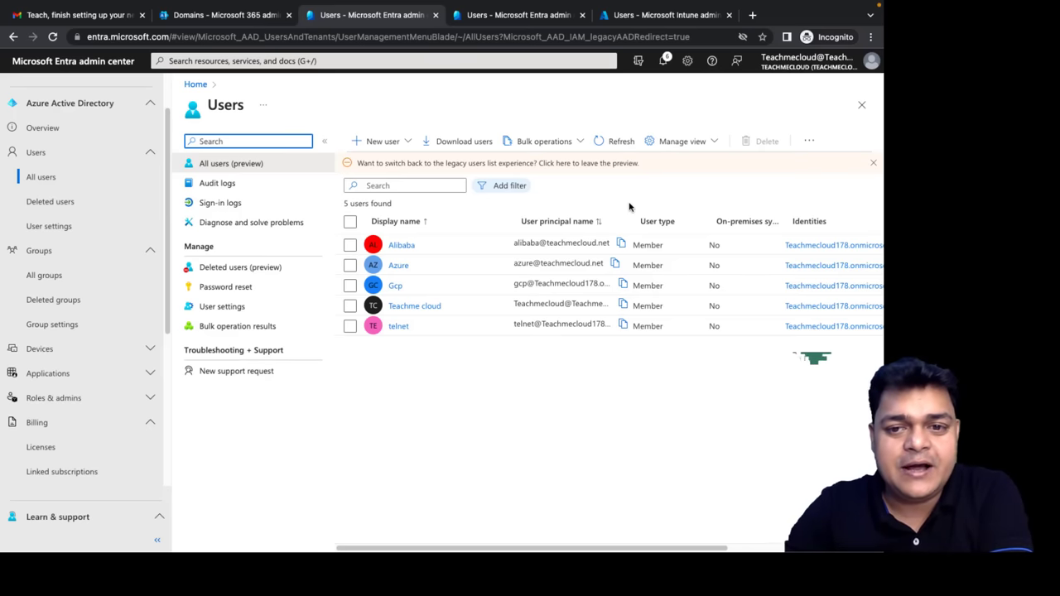
pyautogui.click(617, 142)
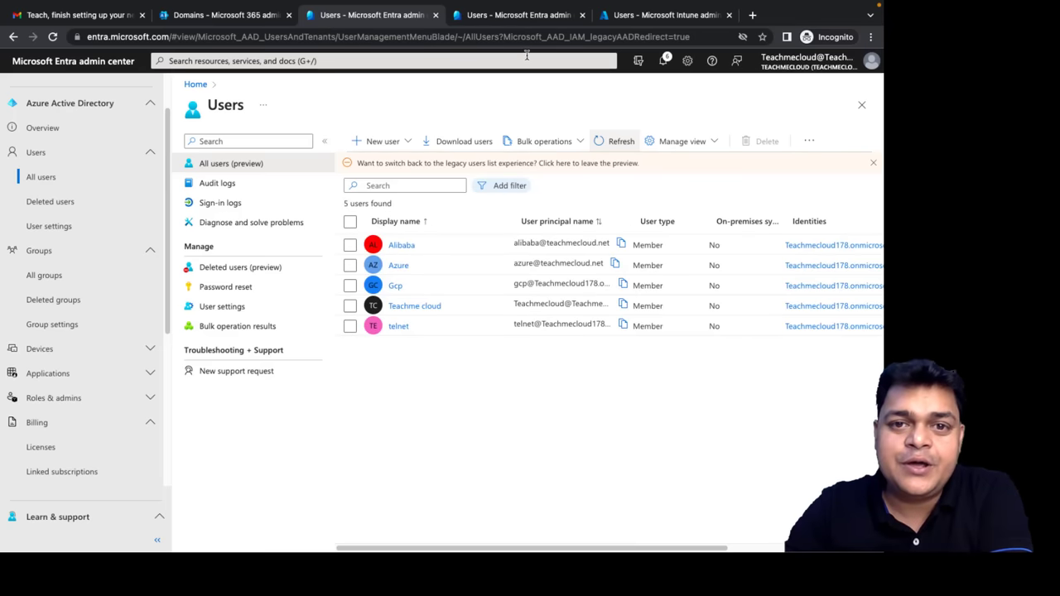
pyautogui.click(665, 62)
pyautogui.click(861, 88)
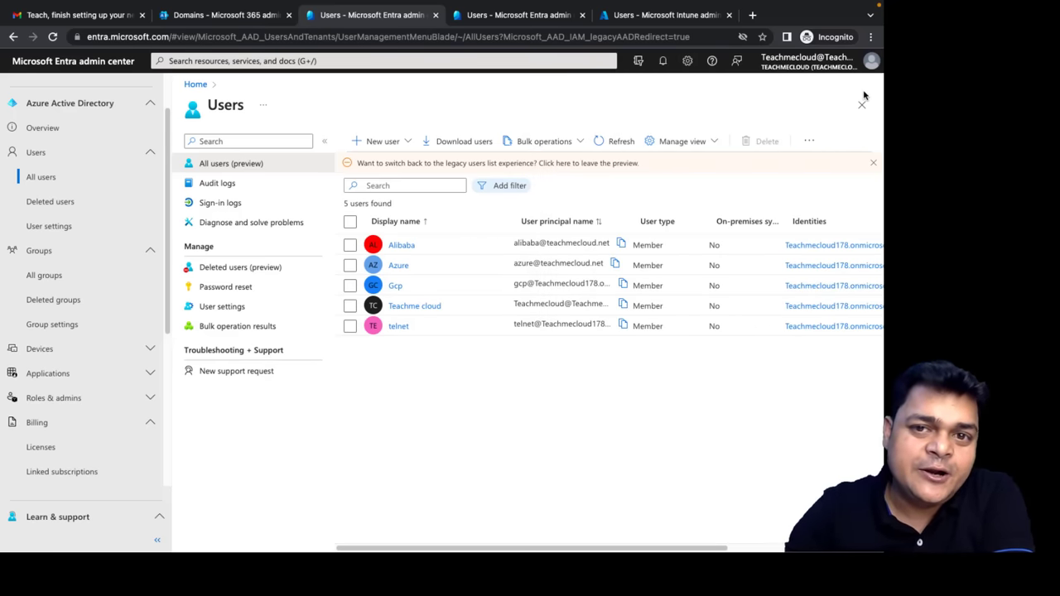
pyautogui.hotkey('ctrl', 'Left')
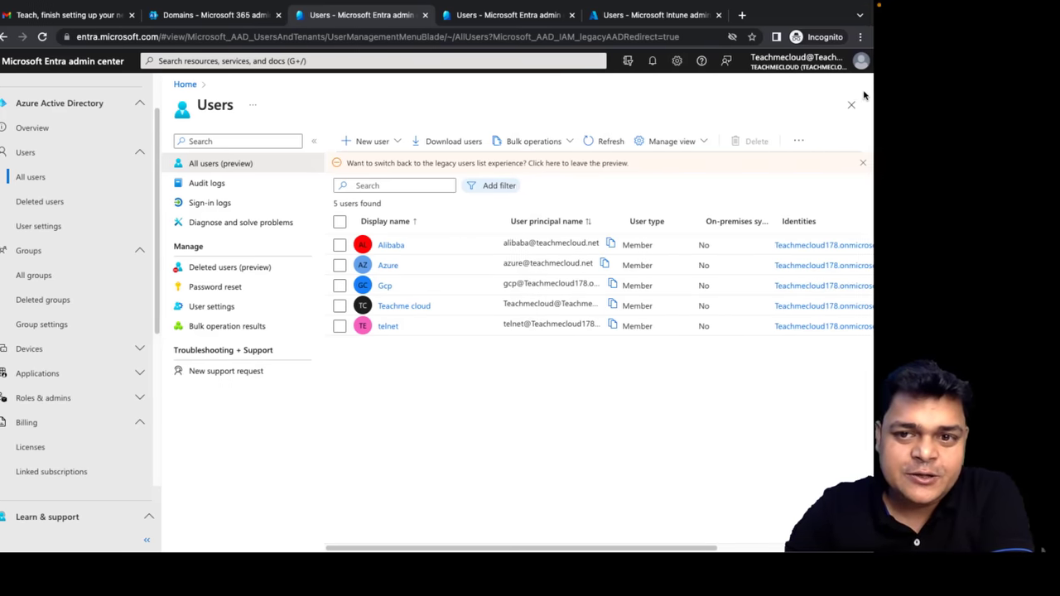
# Step: Handwrite a green, bracketed 'Enroll Devices to Intune' heading on empty OneNote canvas
pyautogui.hotkey('ctrl', 'Left')
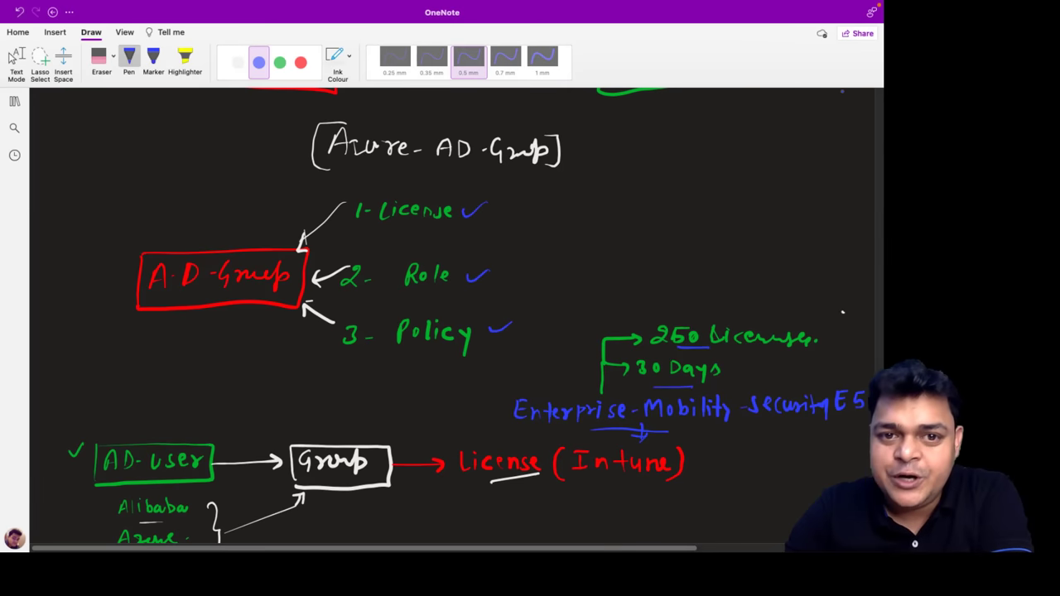
pyautogui.scroll(-5, 658, 244)
pyautogui.scroll(1, 658, 244)
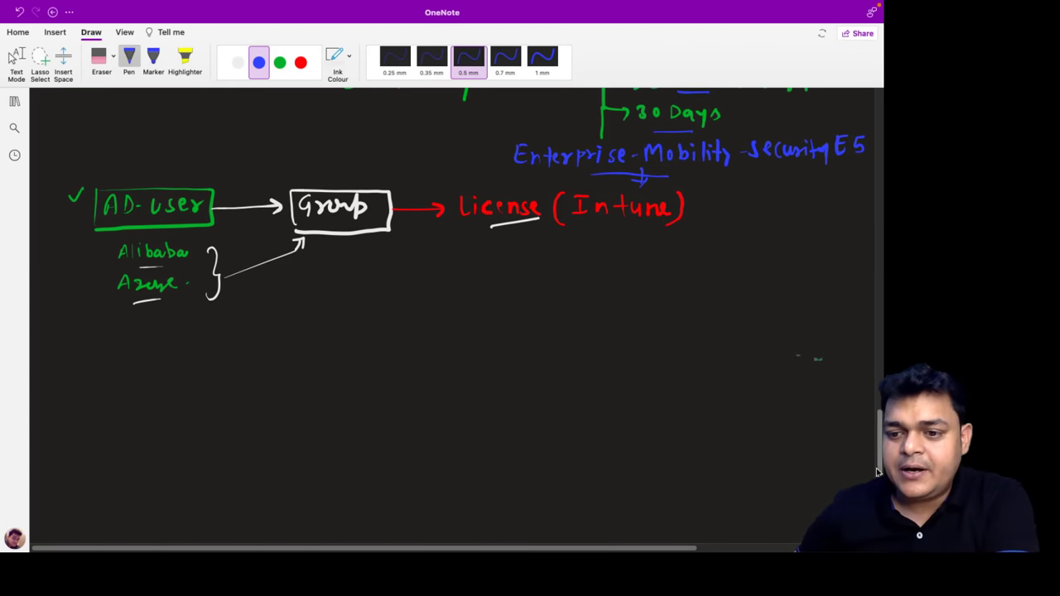
pyautogui.scroll(-5, 878, 472)
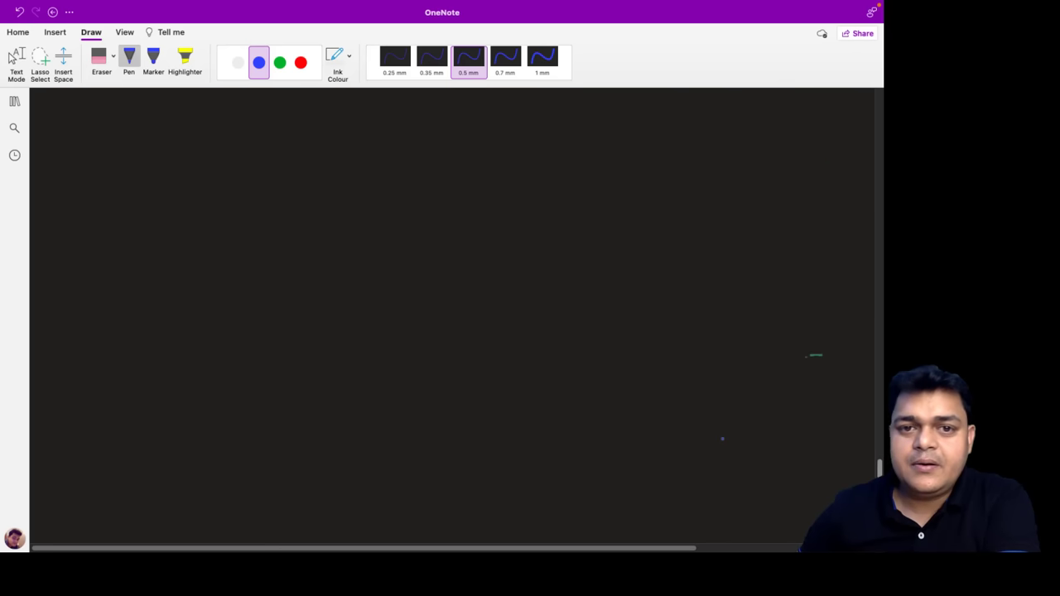
pyautogui.click(280, 63)
pyautogui.moveTo(298, 138); pyautogui.dragTo(294, 169)
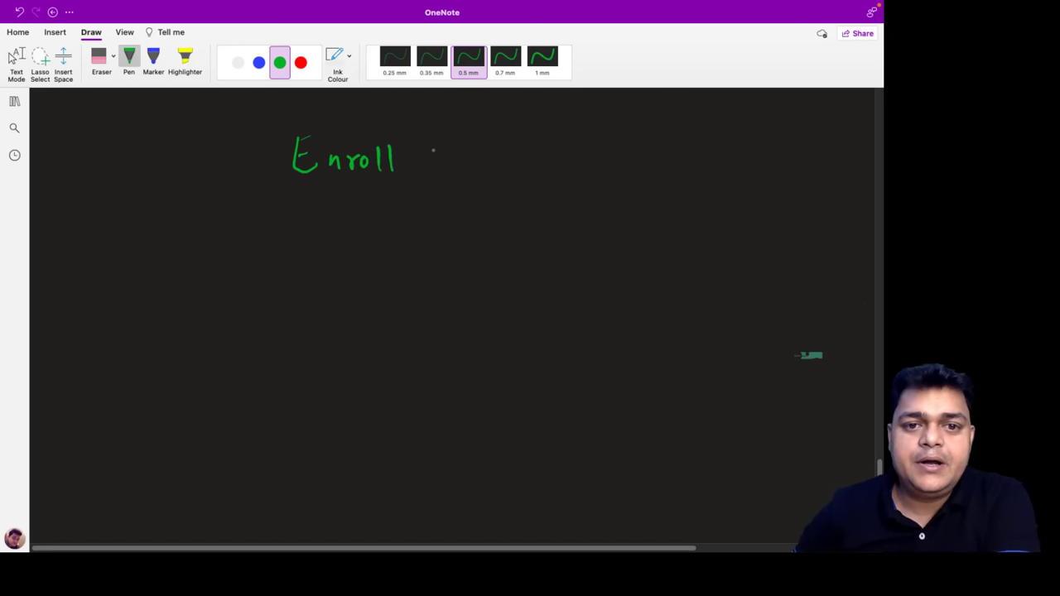
pyautogui.moveTo(437, 147); pyautogui.dragTo(428, 171)
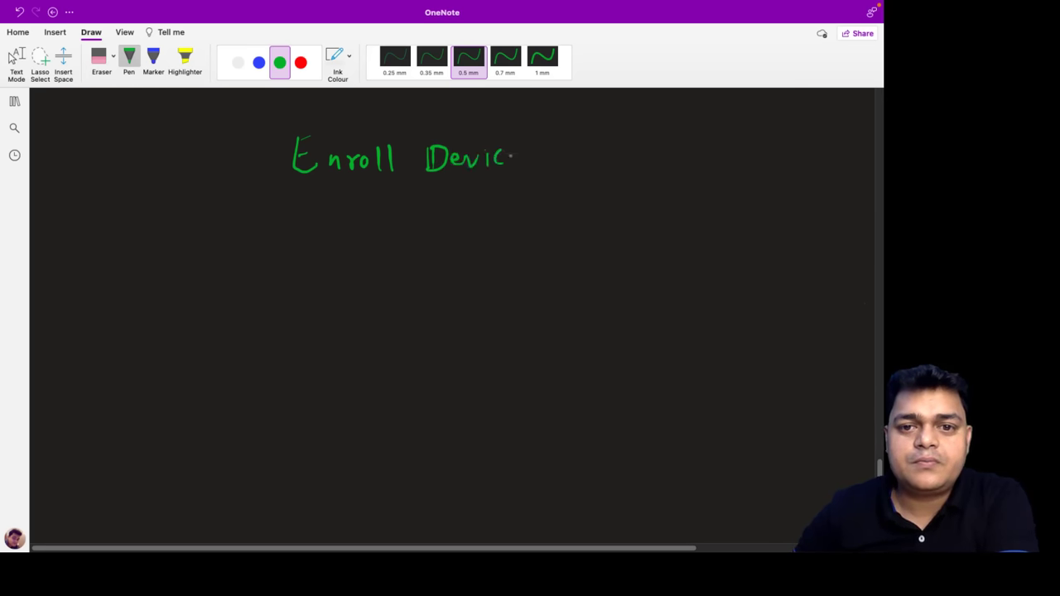
pyautogui.moveTo(513, 157); pyautogui.dragTo(525, 166)
pyautogui.click(531, 159)
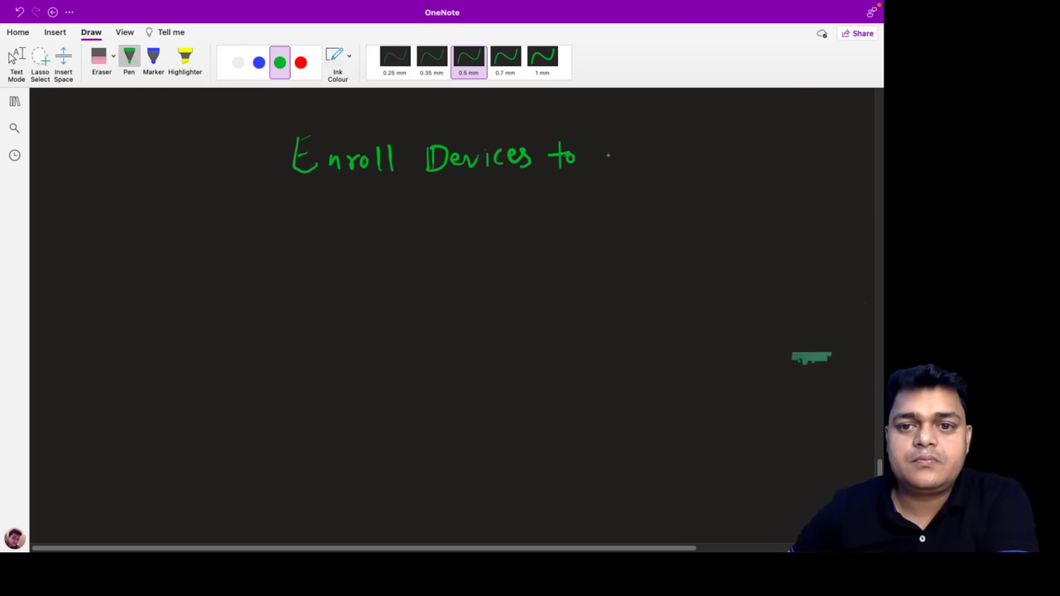
pyautogui.moveTo(619, 168)
pyautogui.mouseDown()
pyautogui.moveTo(642, 170)
pyautogui.moveTo(650, 157)
pyautogui.moveTo(673, 184)
pyautogui.mouseUp()
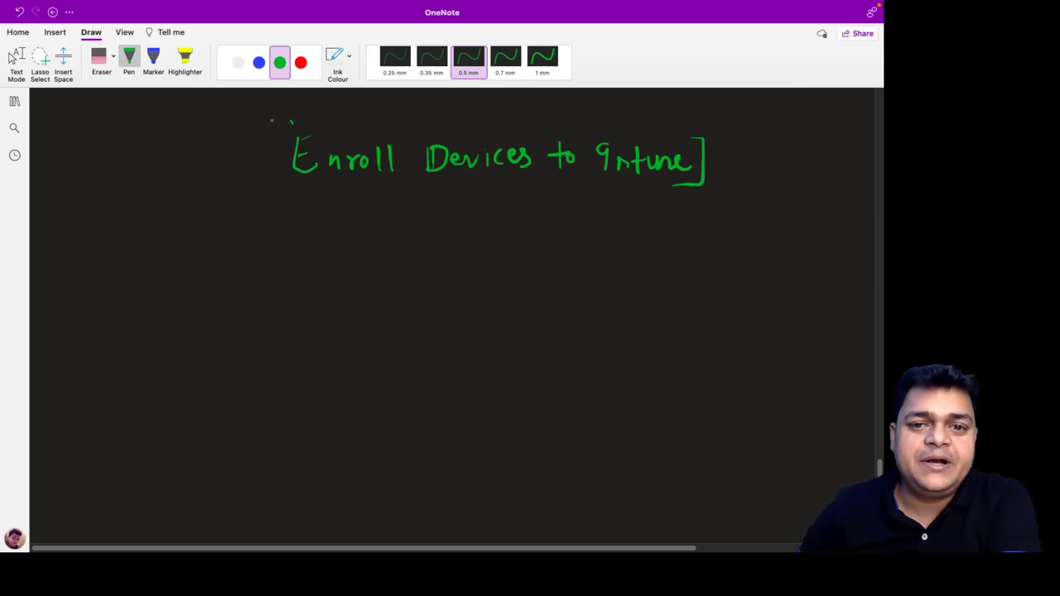
pyautogui.moveTo(291, 121); pyautogui.dragTo(275, 188)
# Step: Draw a white box on the left and a red box on the right below the heading
pyautogui.click(238, 62)
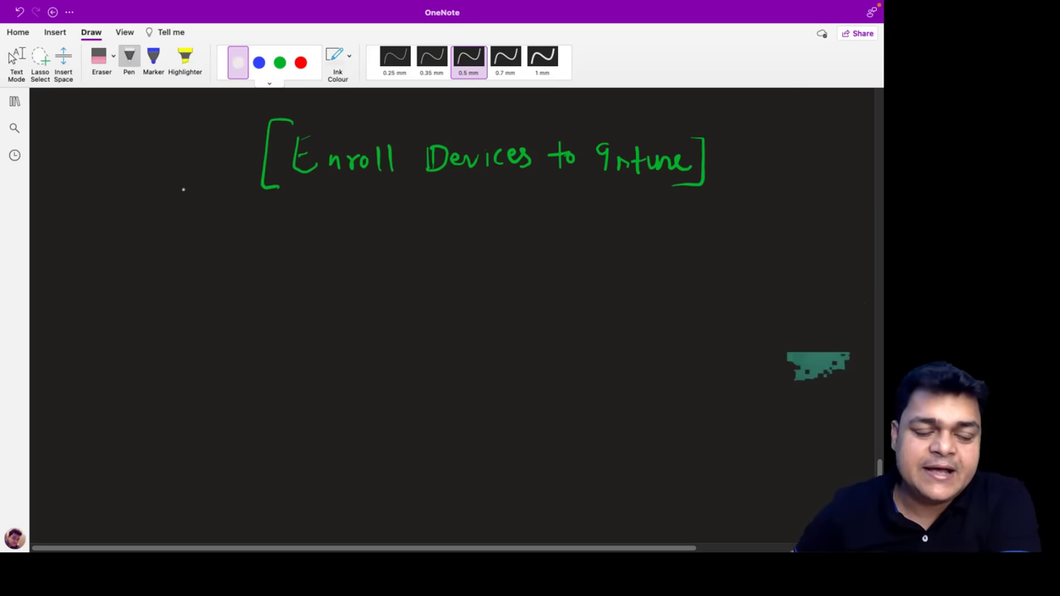
pyautogui.moveTo(78, 254)
pyautogui.mouseDown()
pyautogui.moveTo(77, 337)
pyautogui.moveTo(194, 362)
pyautogui.moveTo(210, 293)
pyautogui.moveTo(161, 254)
pyautogui.moveTo(79, 256)
pyautogui.mouseUp()
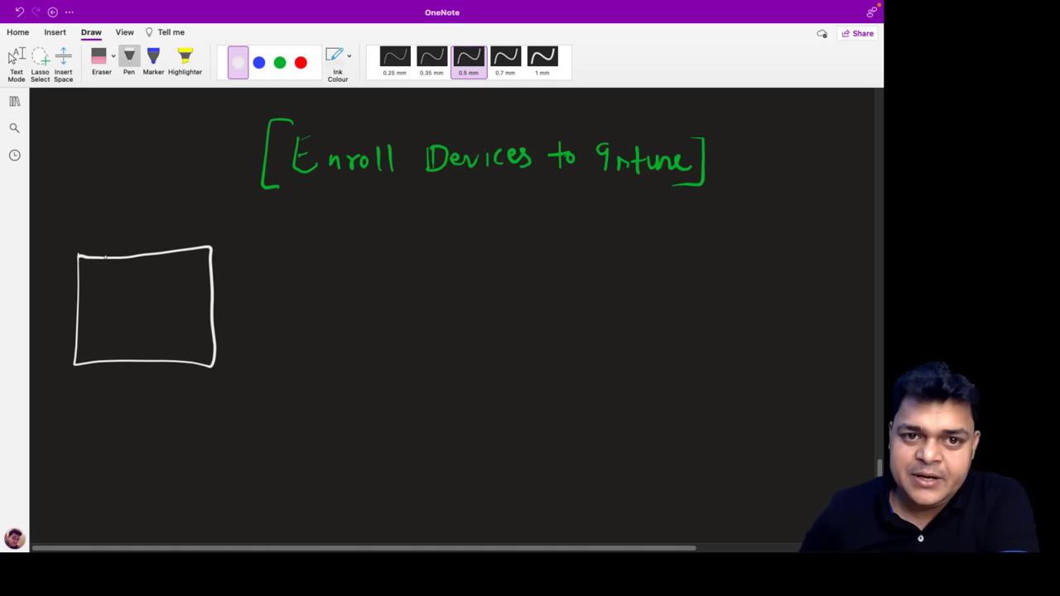
pyautogui.click(301, 62)
pyautogui.moveTo(462, 256); pyautogui.dragTo(463, 366)
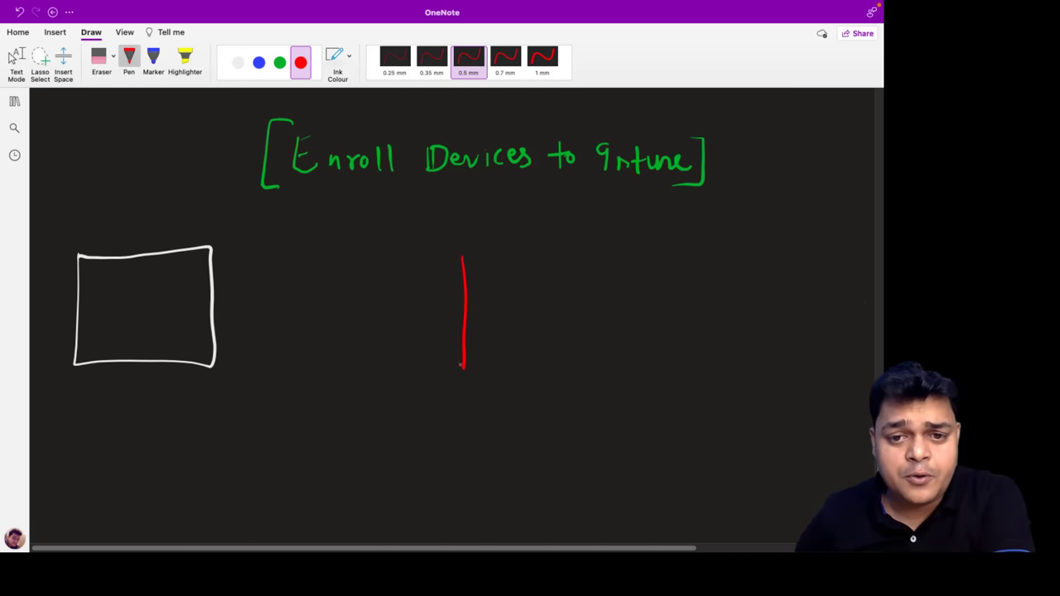
pyautogui.moveTo(462, 249)
pyautogui.mouseDown()
pyautogui.moveTo(604, 246)
pyautogui.moveTo(607, 351)
pyautogui.moveTo(463, 365)
pyautogui.mouseUp()
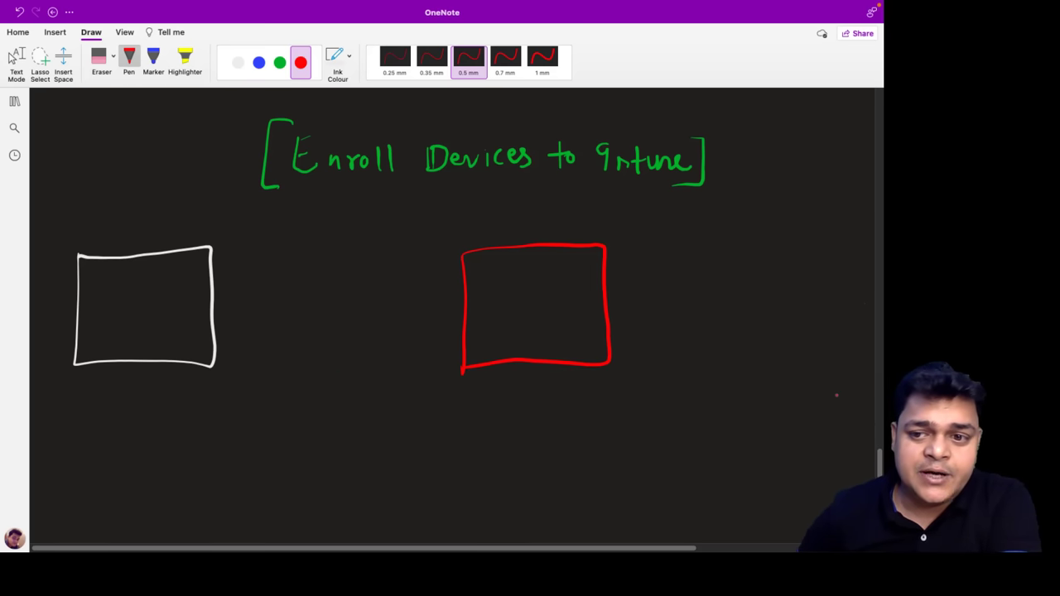
pyautogui.scroll(-2, 867, 466)
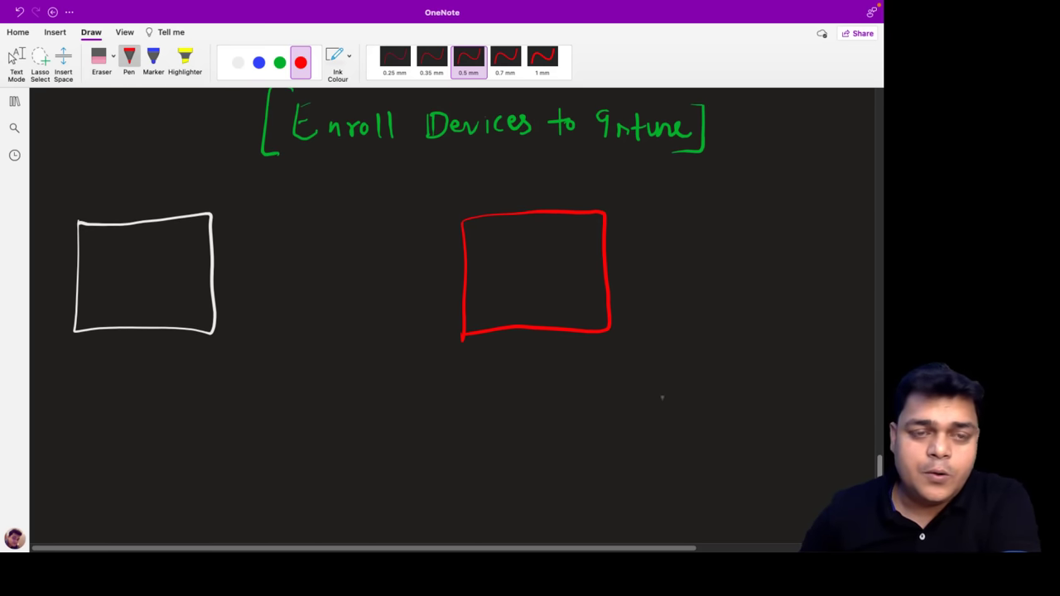
# Step: Label the white box O365 and the red box Intune, with an arrow linking them
pyautogui.click(280, 62)
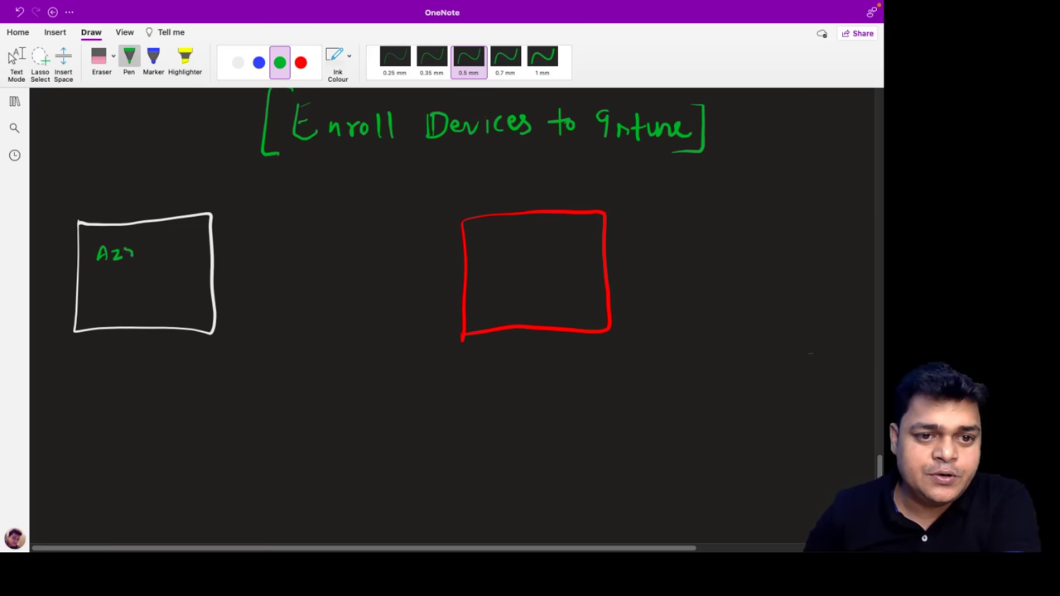
pyautogui.moveTo(123, 249); pyautogui.dragTo(188, 260)
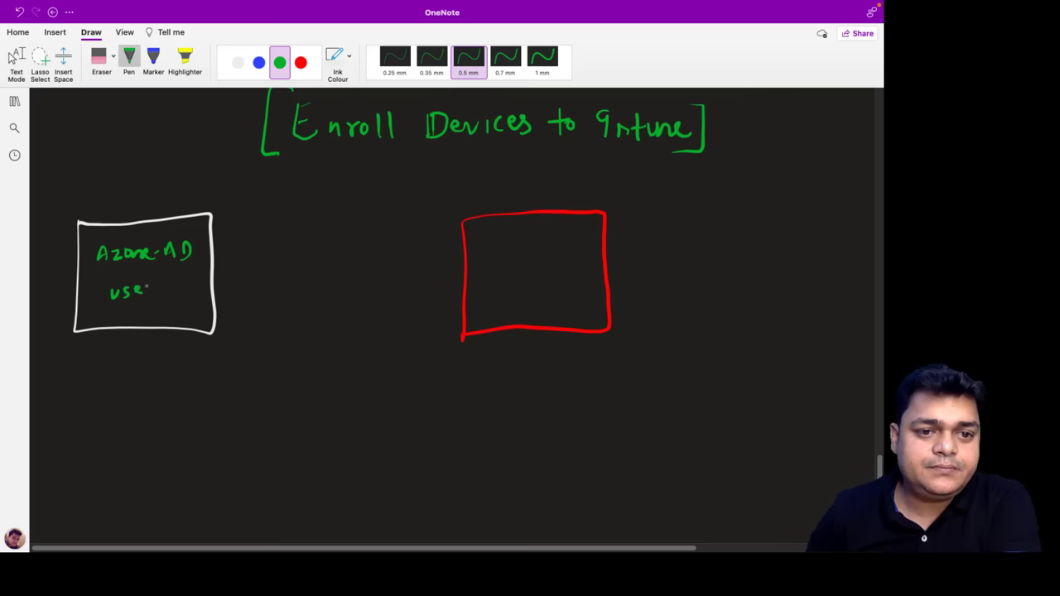
pyautogui.moveTo(170, 286); pyautogui.dragTo(161, 297)
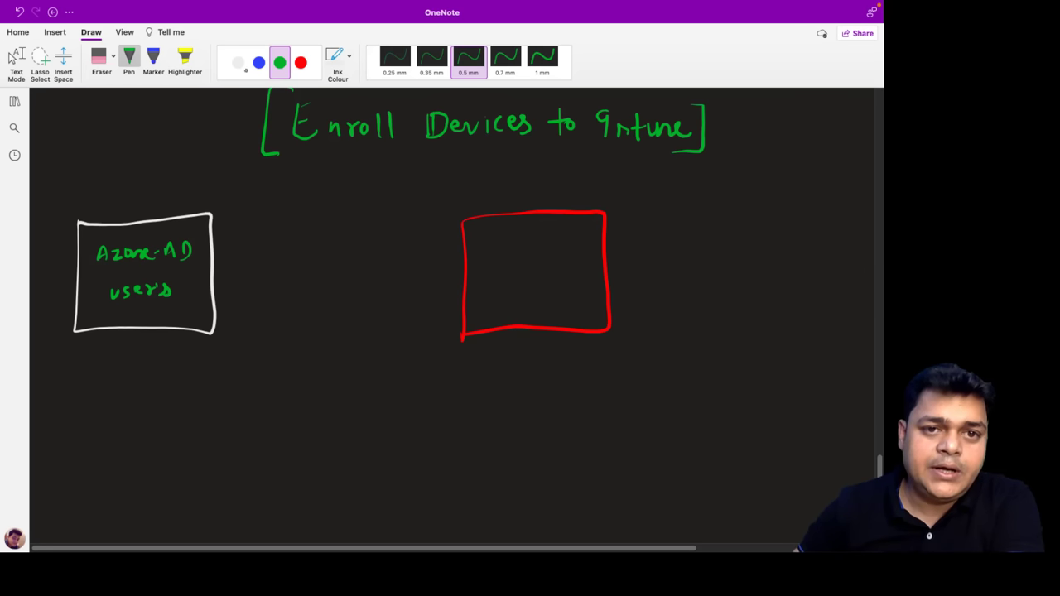
pyautogui.moveTo(175, 287)
pyautogui.mouseDown()
pyautogui.moveTo(391, 229)
pyautogui.moveTo(501, 250)
pyautogui.mouseUp()
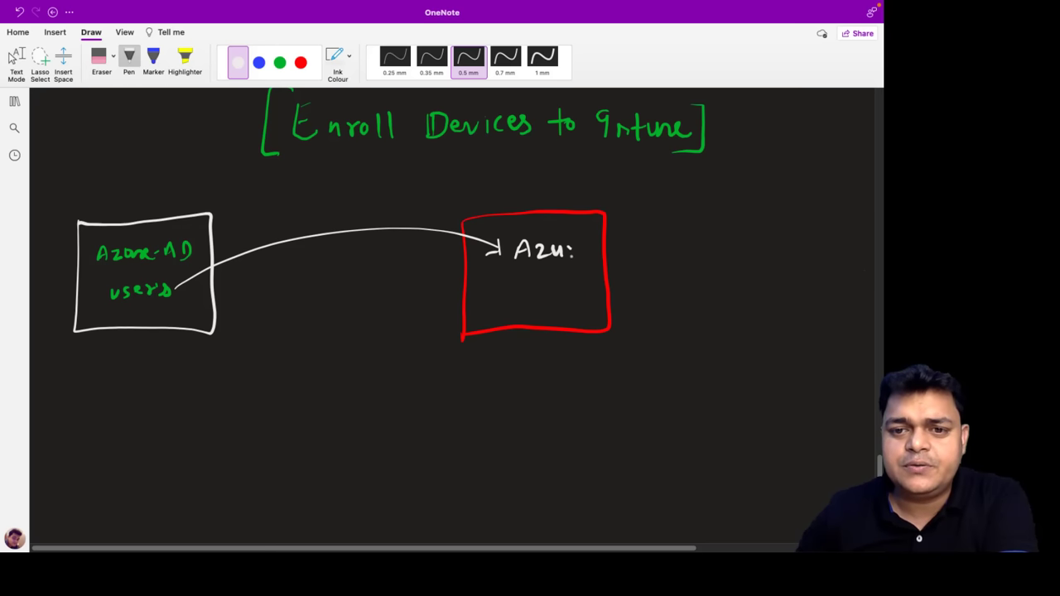
pyautogui.moveTo(580, 251); pyautogui.dragTo(589, 256)
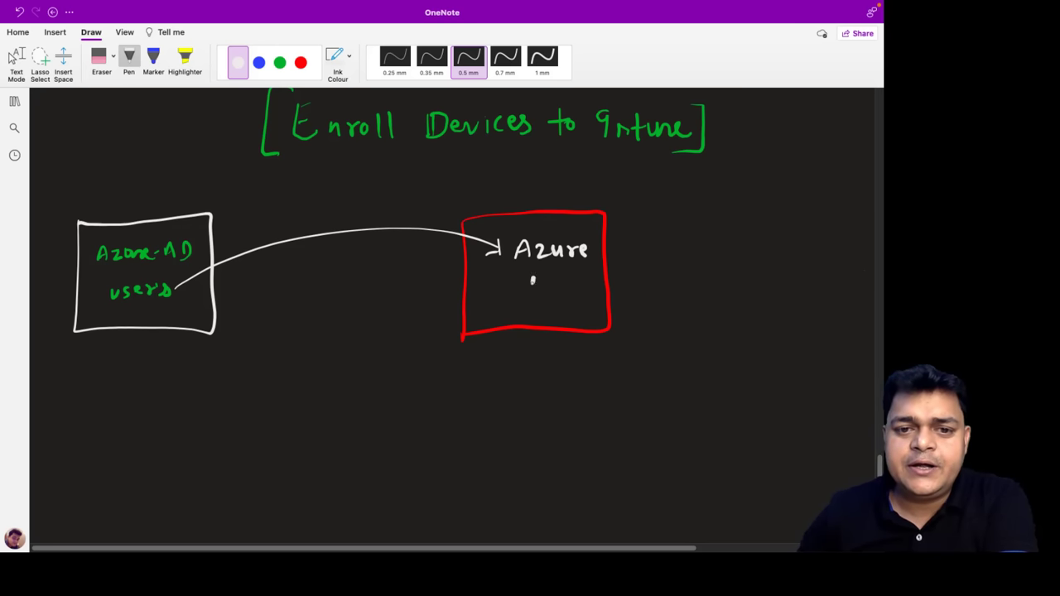
pyautogui.moveTo(532, 280)
pyautogui.mouseDown()
pyautogui.moveTo(550, 287)
pyautogui.moveTo(555, 307)
pyautogui.moveTo(577, 310)
pyautogui.mouseUp()
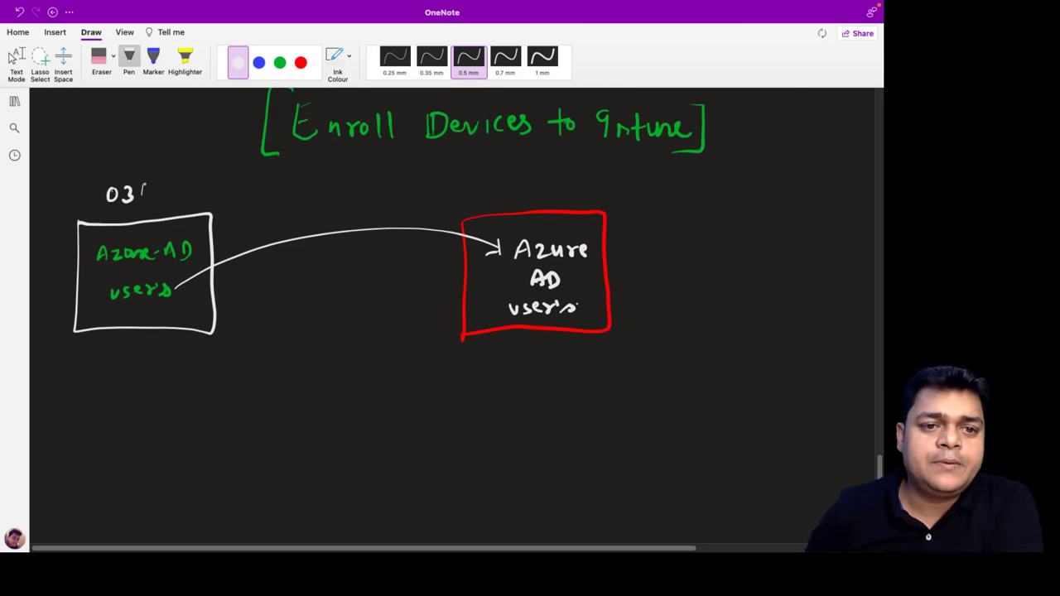
pyautogui.moveTo(142, 187)
pyautogui.mouseDown()
pyautogui.moveTo(145, 199)
pyautogui.moveTo(160, 190)
pyautogui.mouseUp()
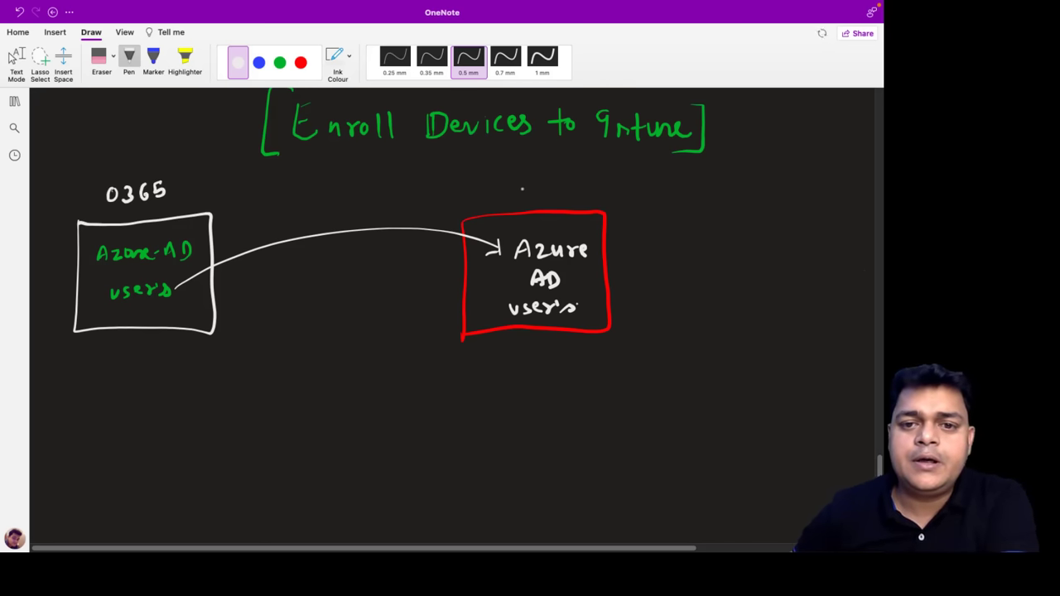
pyautogui.moveTo(502, 182); pyautogui.dragTo(597, 195)
# Step: Sketch a green monitor, laptop and phone with arrows into the red box, labelled underlined 'Enroll'
pyautogui.click(280, 62)
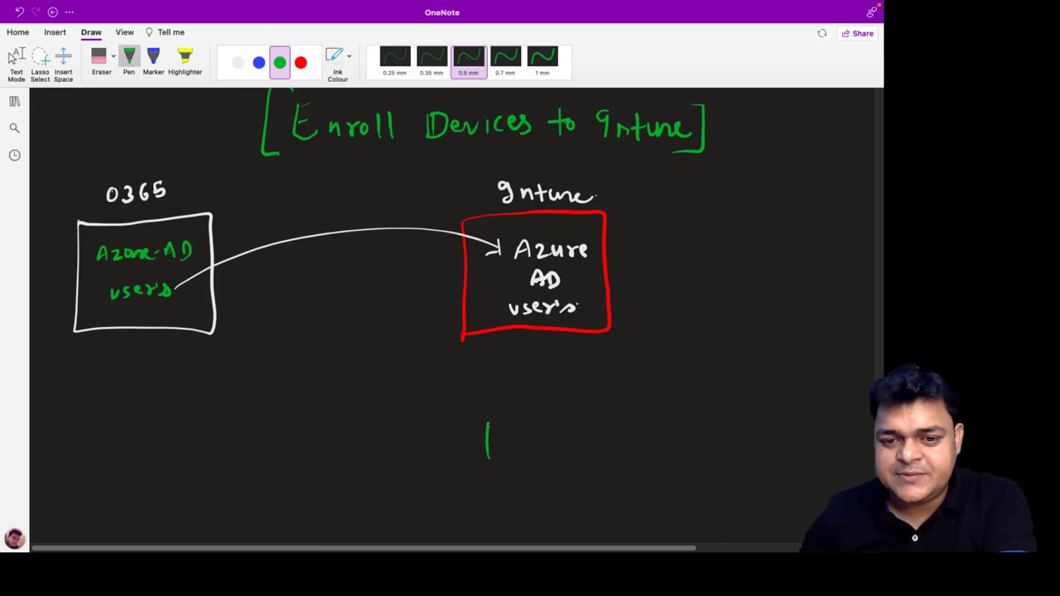
pyautogui.moveTo(488, 423); pyautogui.dragTo(525, 454)
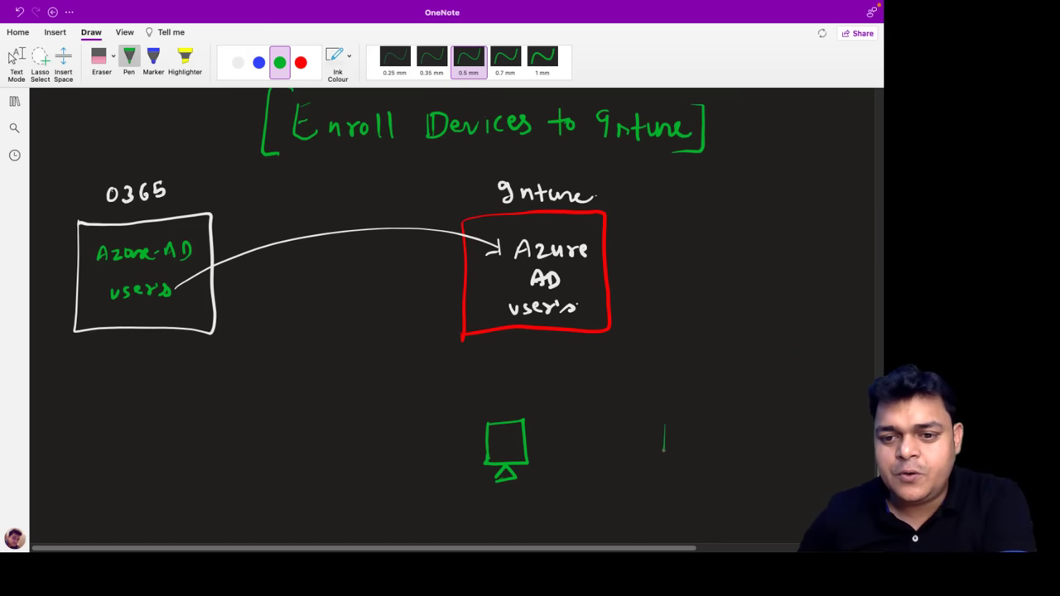
pyautogui.moveTo(662, 421)
pyautogui.mouseDown()
pyautogui.moveTo(700, 411)
pyautogui.moveTo(656, 450)
pyautogui.moveTo(699, 465)
pyautogui.mouseUp()
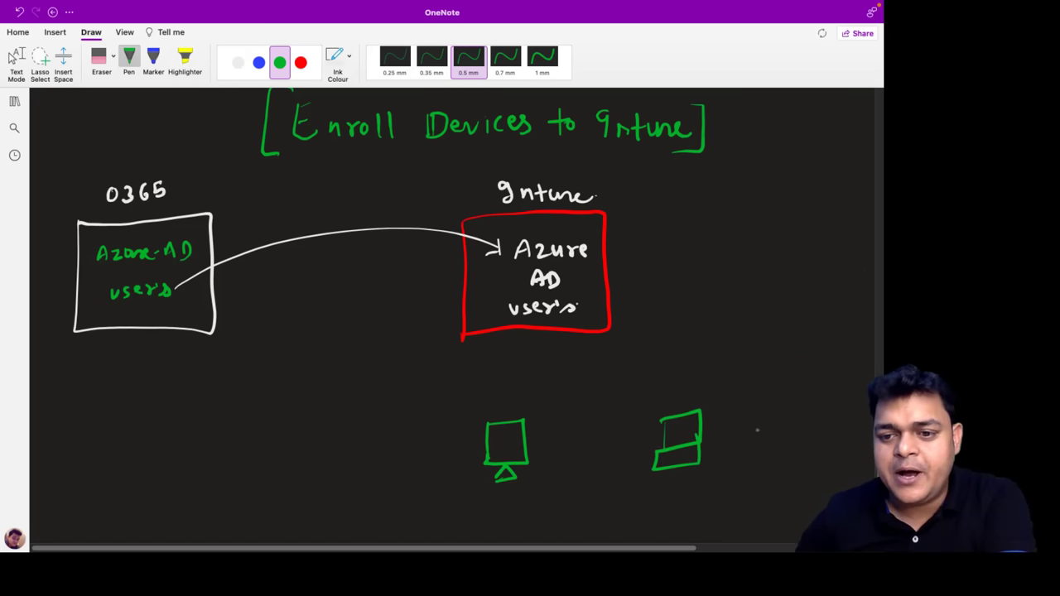
pyautogui.moveTo(789, 403)
pyautogui.mouseDown()
pyautogui.moveTo(763, 452)
pyautogui.moveTo(765, 403)
pyautogui.mouseUp()
pyautogui.moveTo(568, 410); pyautogui.dragTo(560, 345)
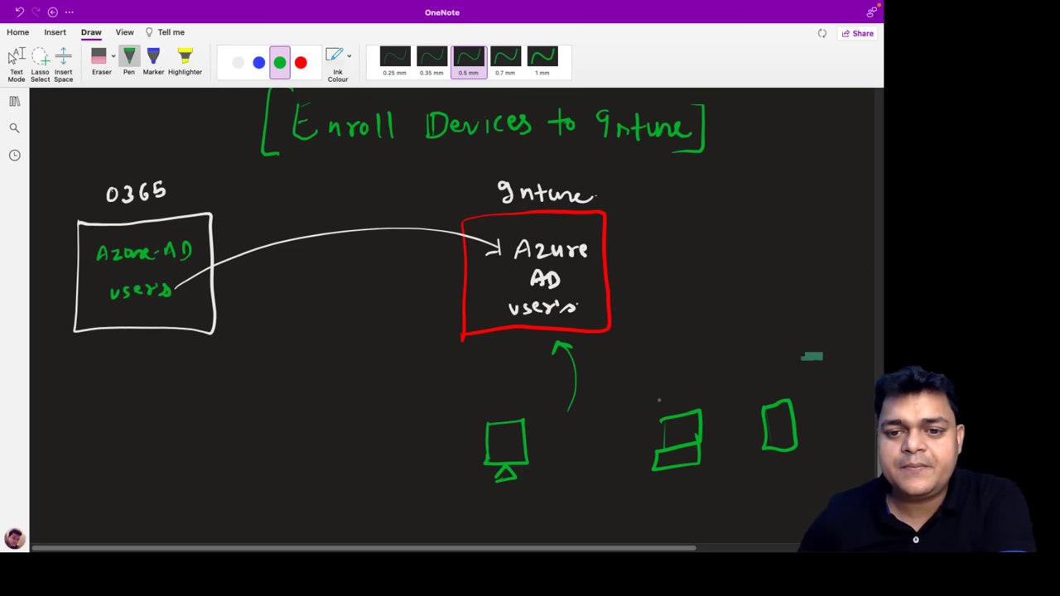
pyautogui.moveTo(663, 400)
pyautogui.mouseDown()
pyautogui.moveTo(596, 332)
pyautogui.moveTo(607, 341)
pyautogui.mouseUp()
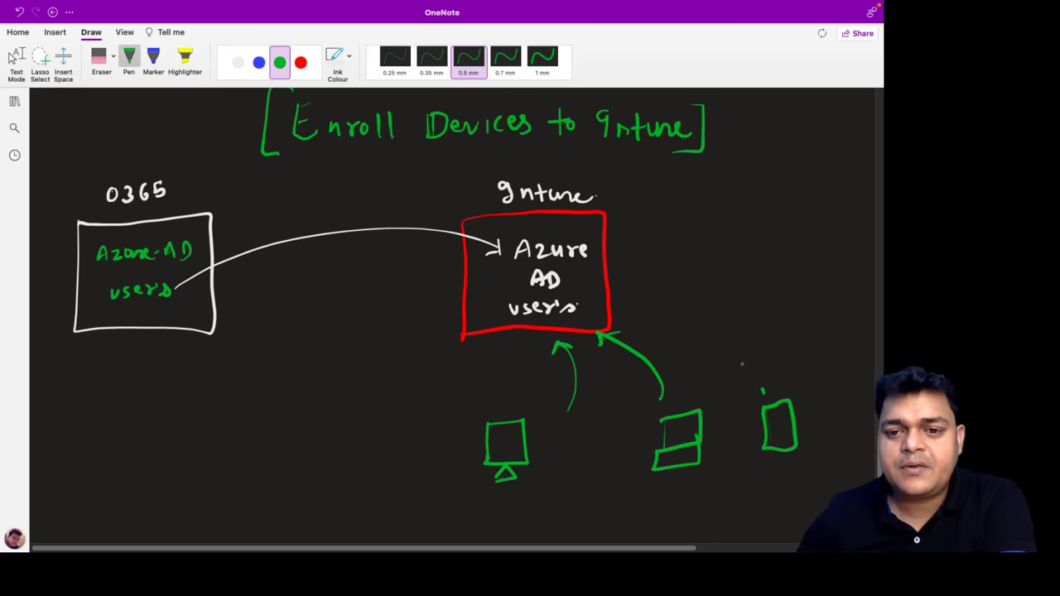
pyautogui.moveTo(763, 394)
pyautogui.mouseDown()
pyautogui.moveTo(648, 327)
pyautogui.moveTo(659, 338)
pyautogui.mouseUp()
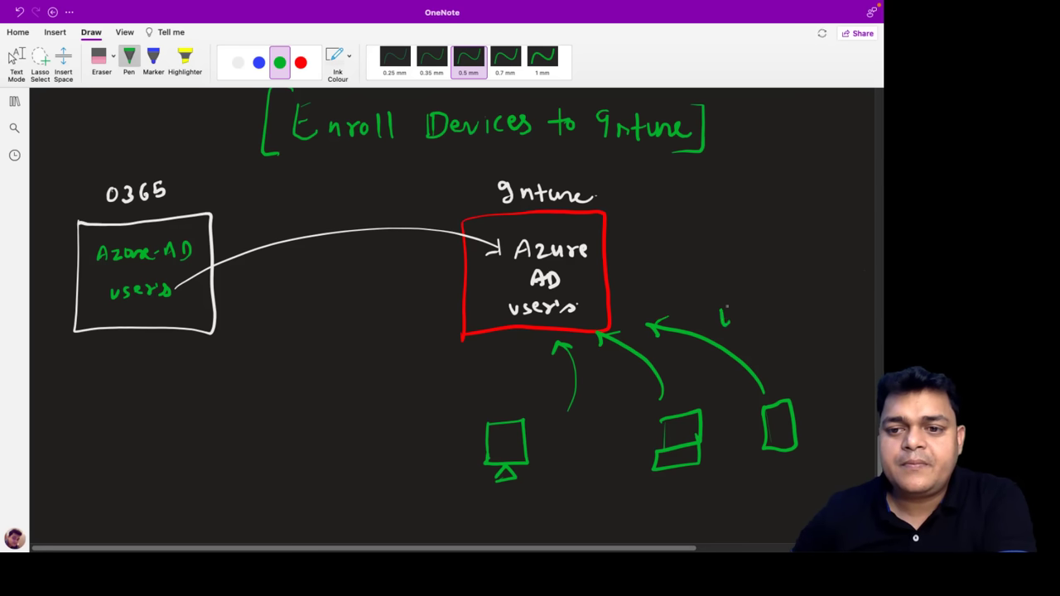
pyautogui.moveTo(722, 312)
pyautogui.mouseDown()
pyautogui.moveTo(732, 324)
pyautogui.moveTo(757, 314)
pyautogui.moveTo(789, 323)
pyautogui.mouseUp()
pyautogui.moveTo(795, 304); pyautogui.dragTo(795, 323)
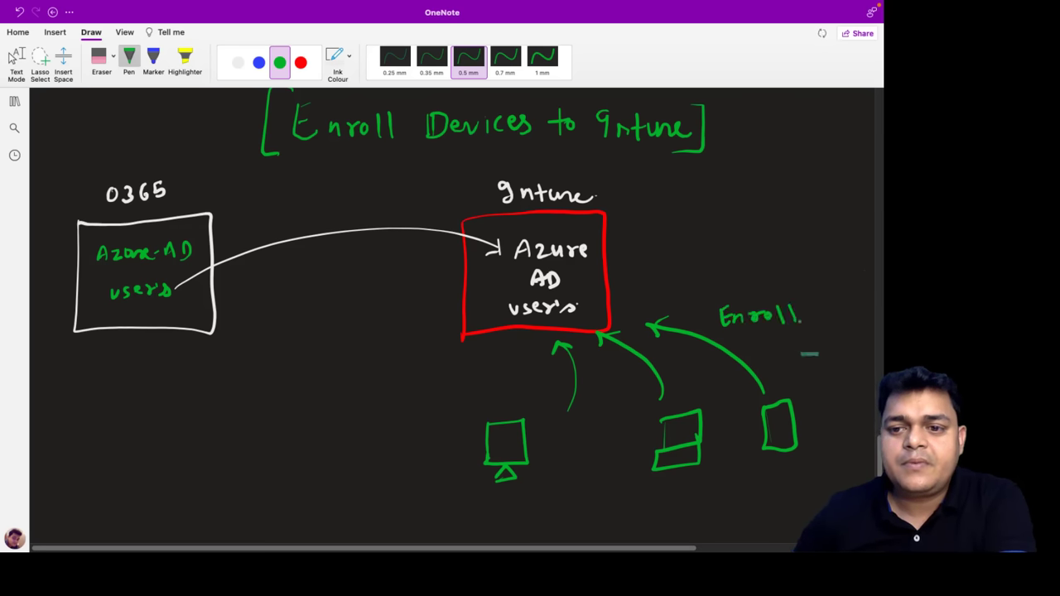
pyautogui.moveTo(741, 344)
pyautogui.mouseDown()
pyautogui.moveTo(793, 340)
pyautogui.moveTo(790, 349)
pyautogui.mouseUp()
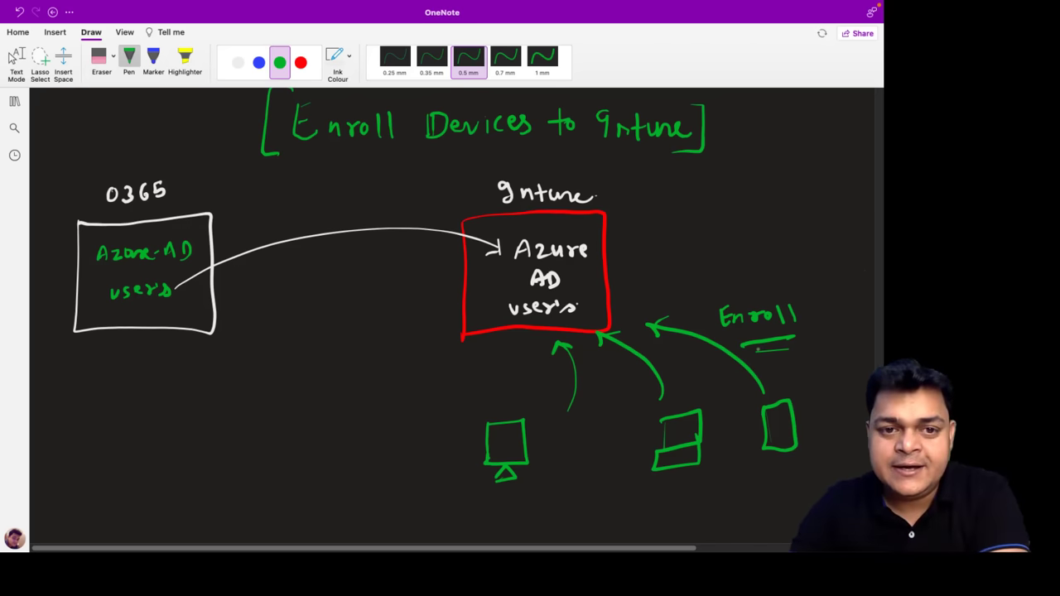
# Step: Back in the browser, open the Azure user's profile from the All users list
pyautogui.press('super+Tab')
pyautogui.press('super+Tab')
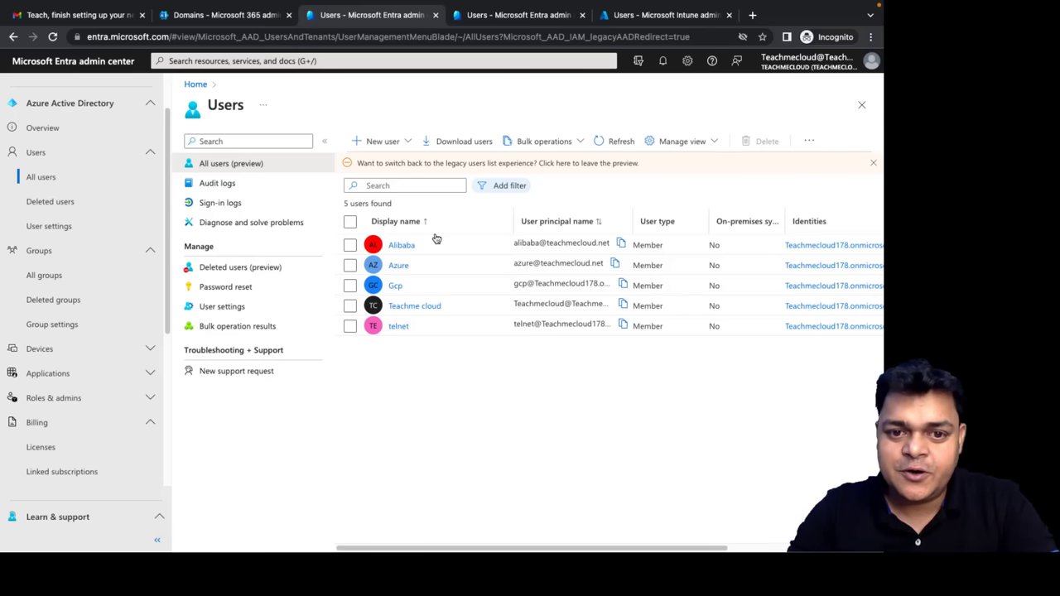
pyautogui.click(399, 266)
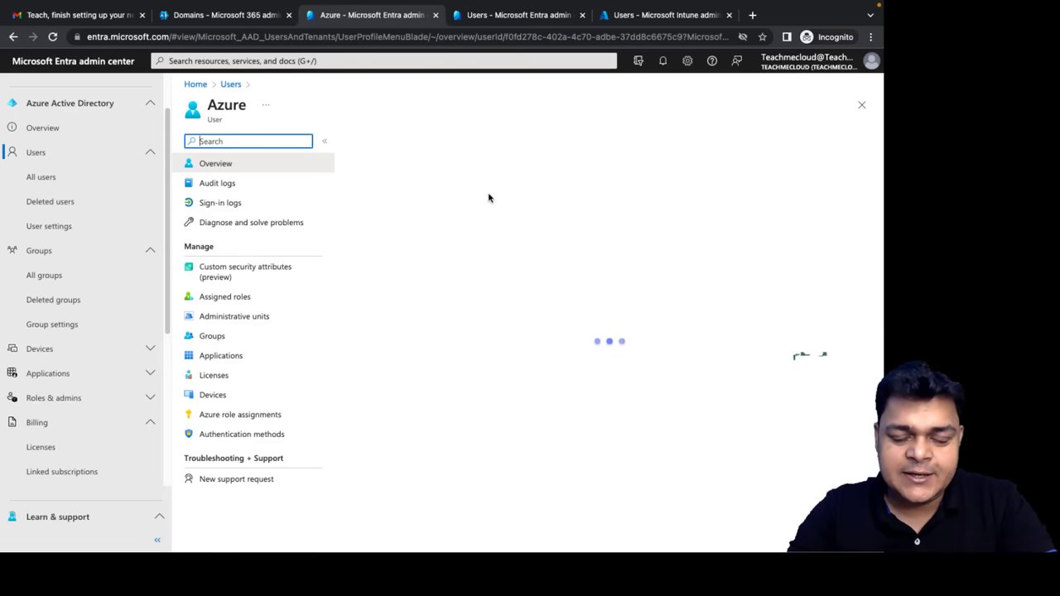
# Step: Load portal.office.com in a new tab and submit the Azure user's e-mail via another account
pyautogui.hotkey('ctrl', 'Left')
pyautogui.hotkey('ctrl', 'Left')
pyautogui.hotkey('ctrl', 'Left')
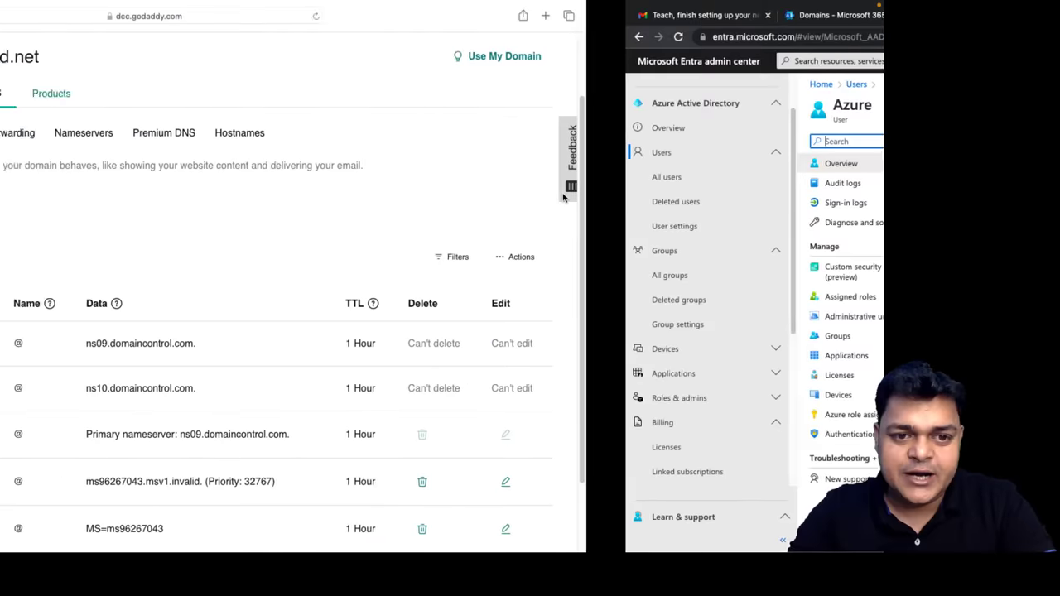
pyautogui.hotkey('ctrl', 'Right')
pyautogui.hotkey('ctrl', 'Right')
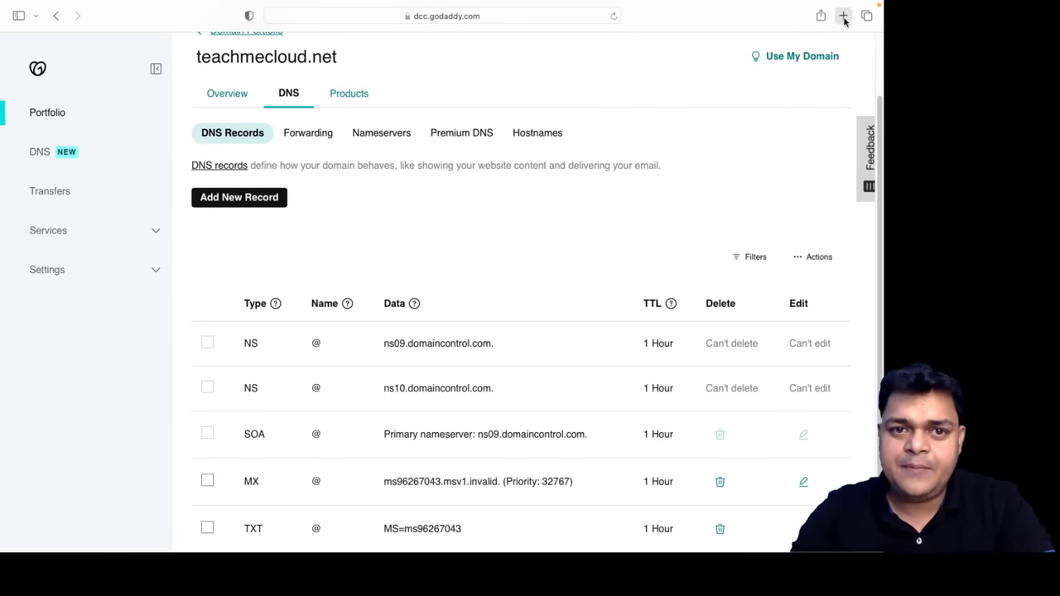
pyautogui.press('super+t')
pyautogui.write('po')
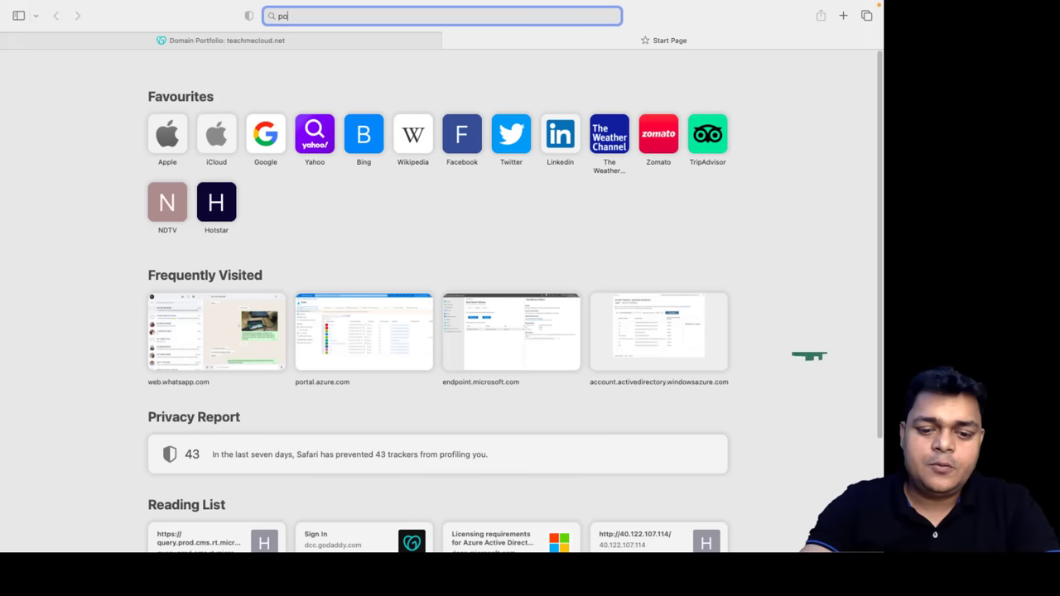
pyautogui.write('rtal.o')
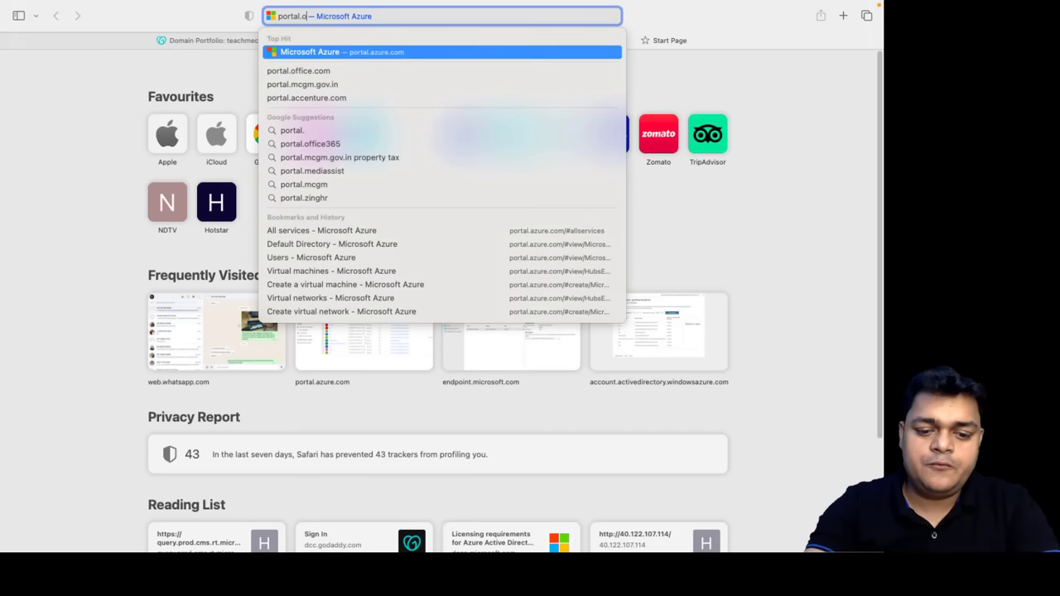
pyautogui.write('ffice')
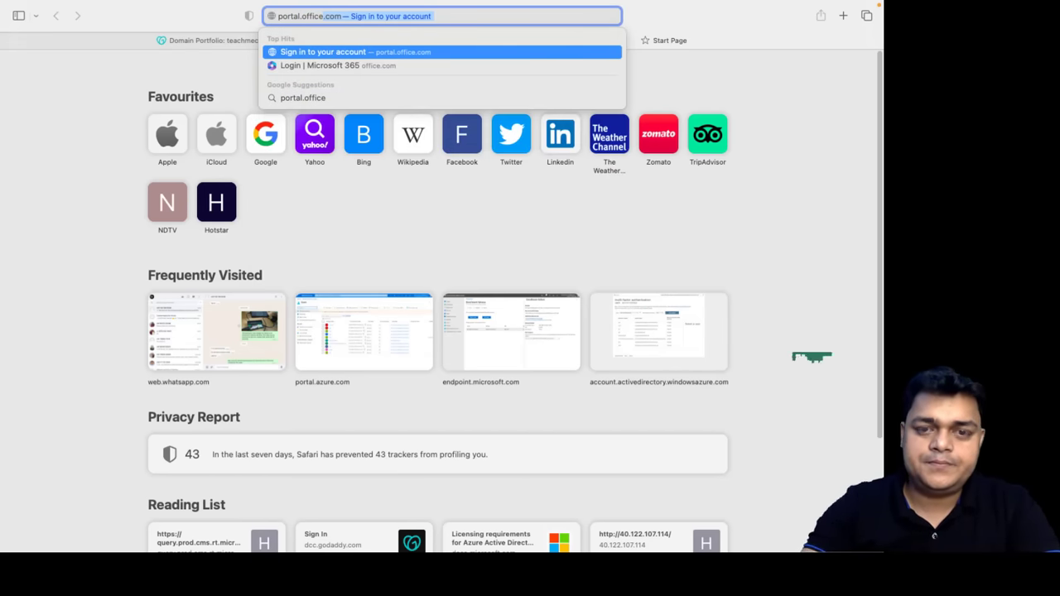
pyautogui.press('Return')
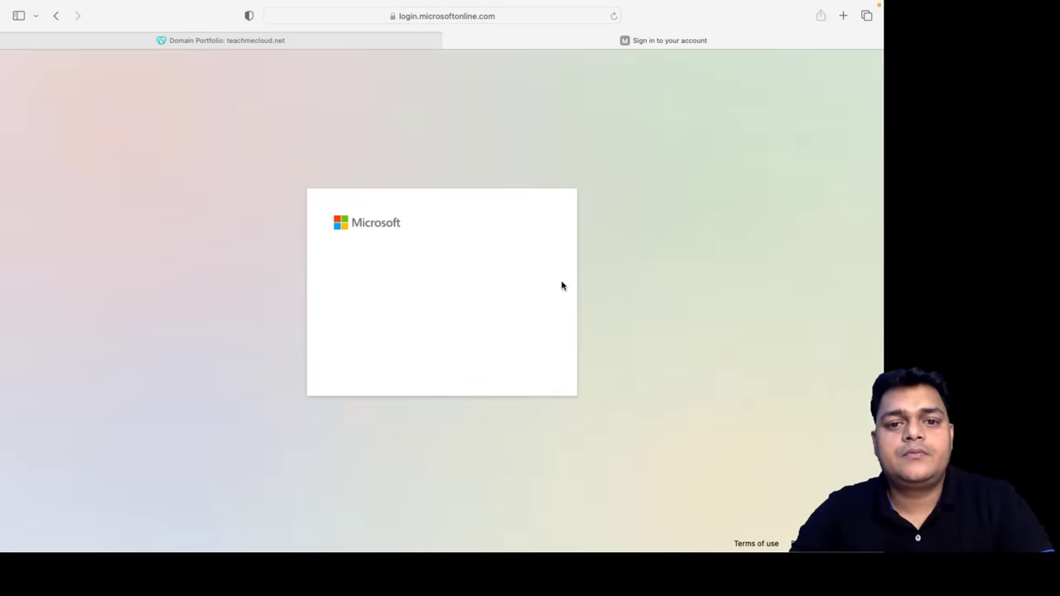
pyautogui.click(426, 431)
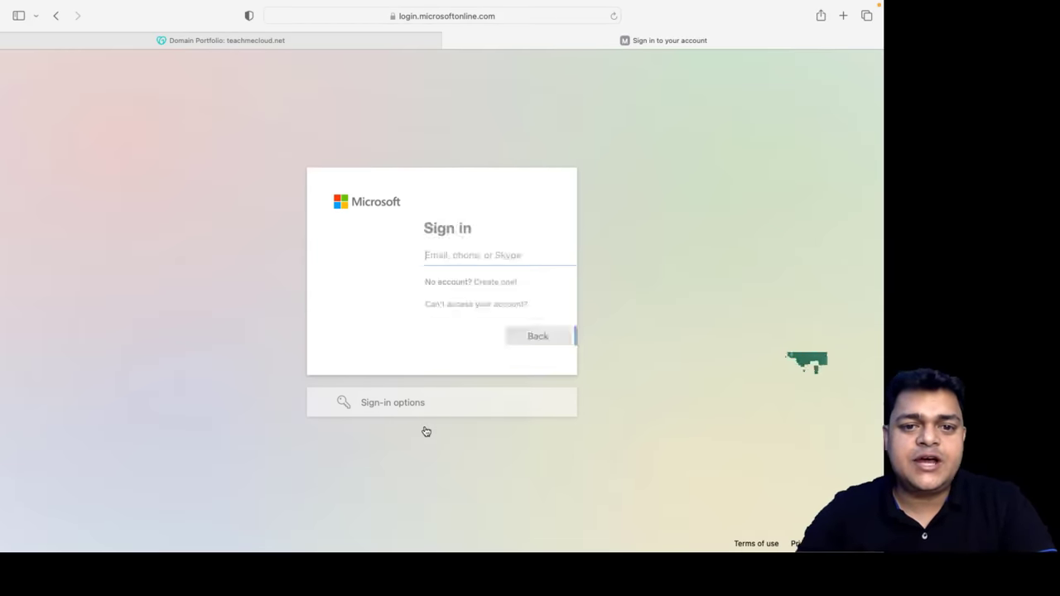
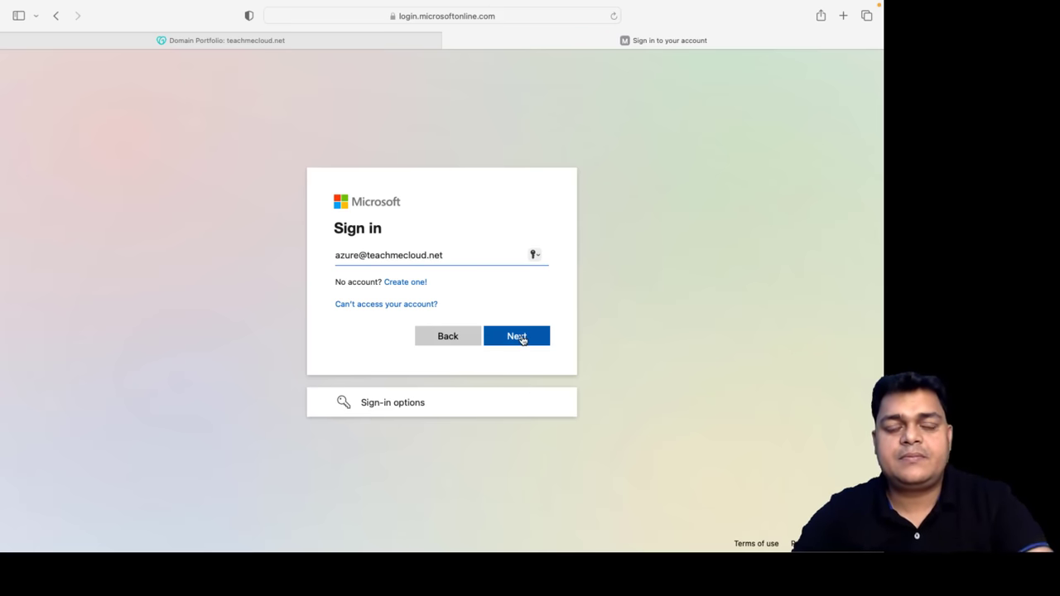
pyautogui.click(523, 340)
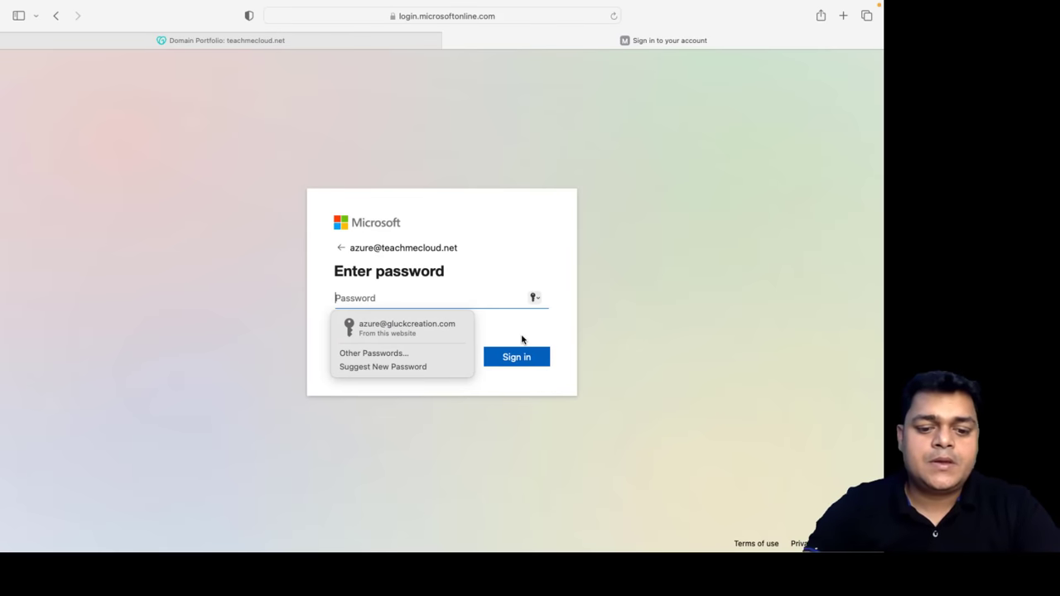
# Step: Sign in with the temporary password, then enter and confirm a new one, declining to save it
pyautogui.write('•••••••')
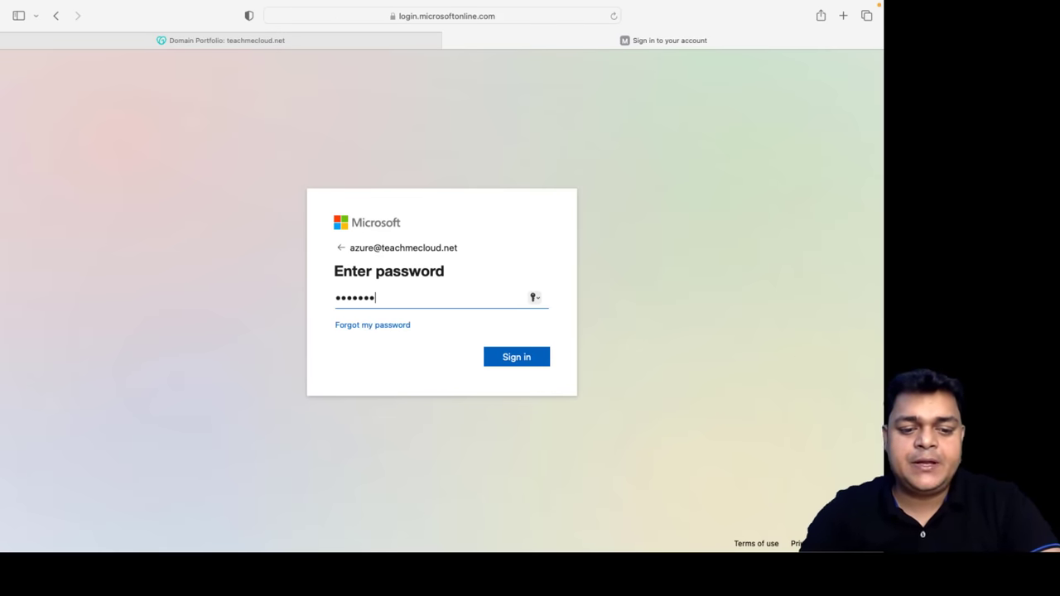
pyautogui.write('••')
pyautogui.press('Return')
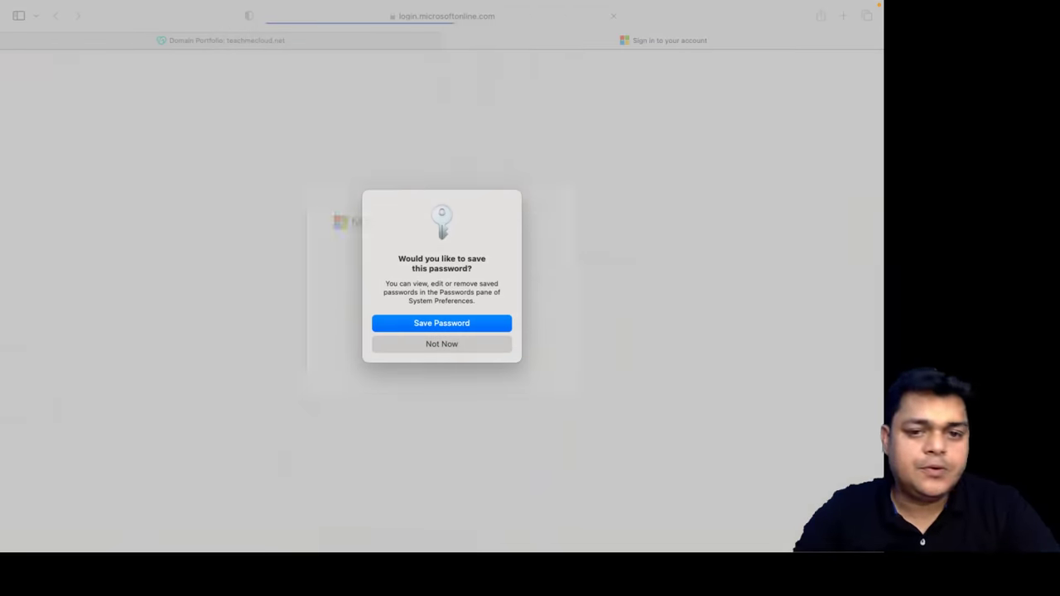
pyautogui.click(441, 344)
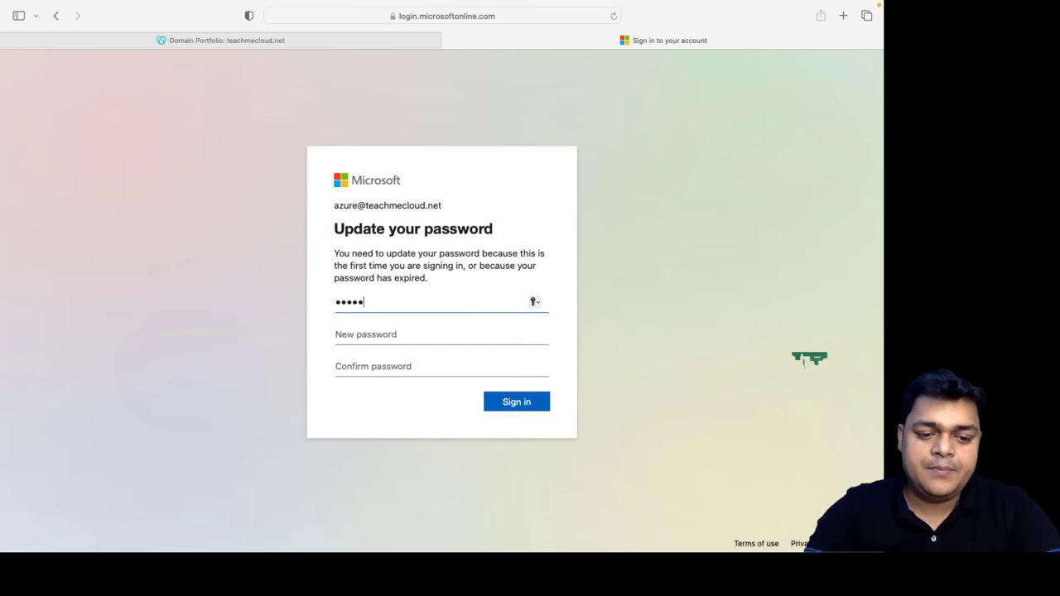
pyautogui.write('•')
pyautogui.press('Tab')
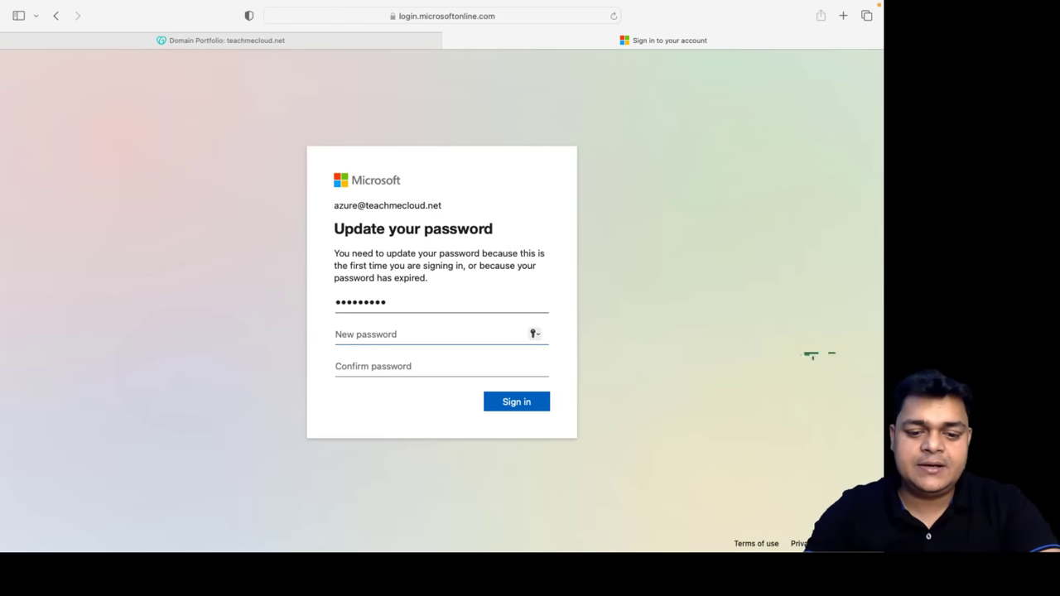
pyautogui.write('••••••••••')
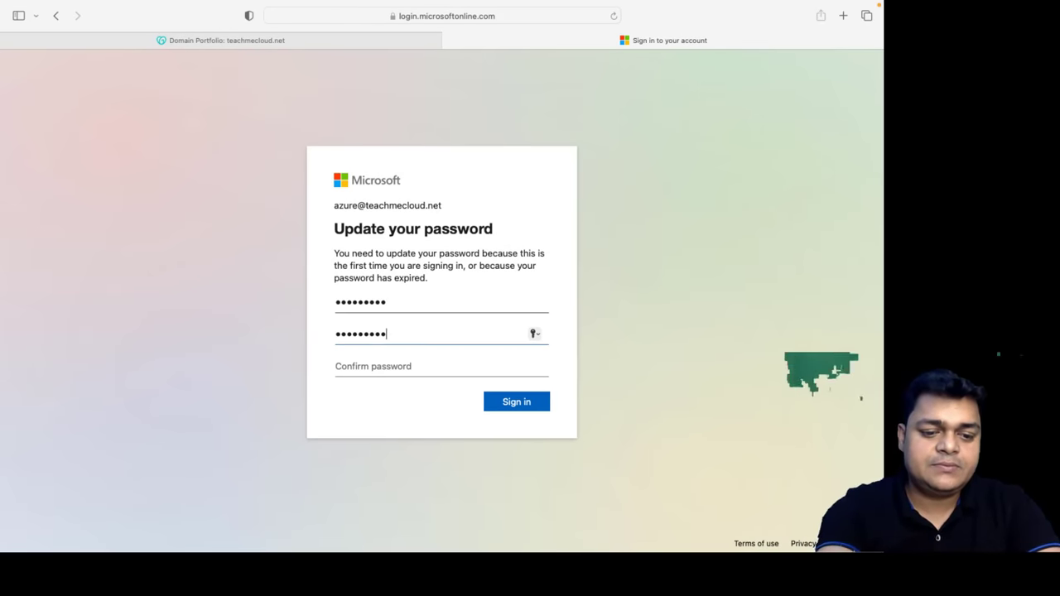
pyautogui.press('Tab')
pyautogui.write('•')
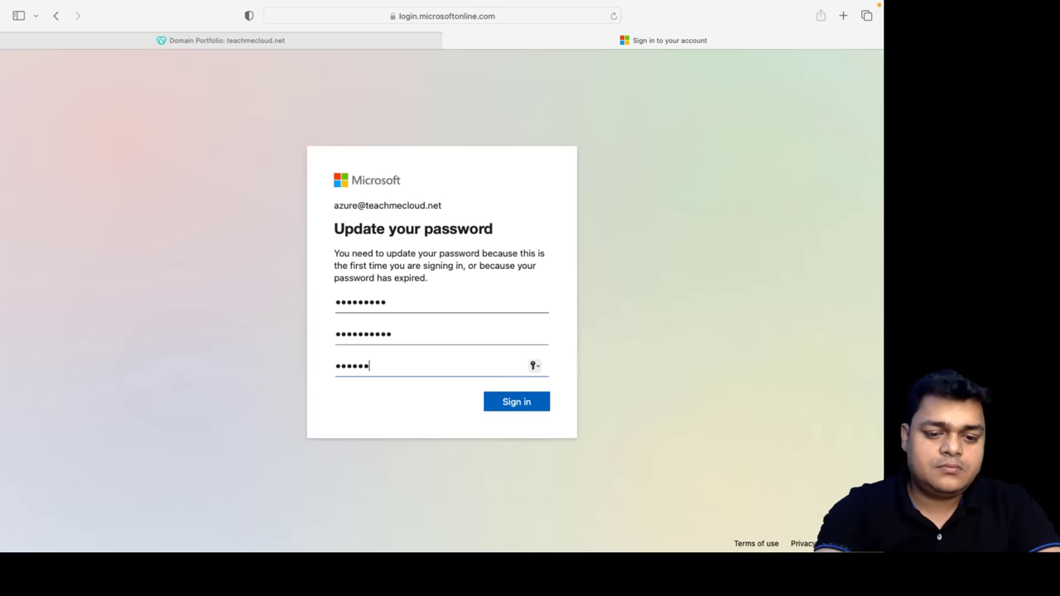
pyautogui.click(525, 403)
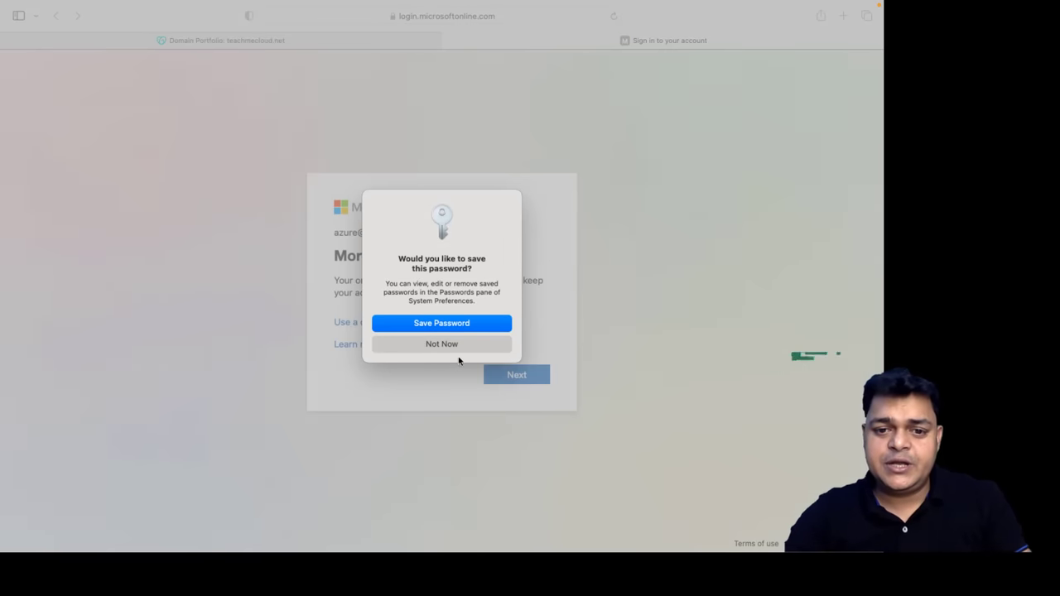
pyautogui.click(461, 344)
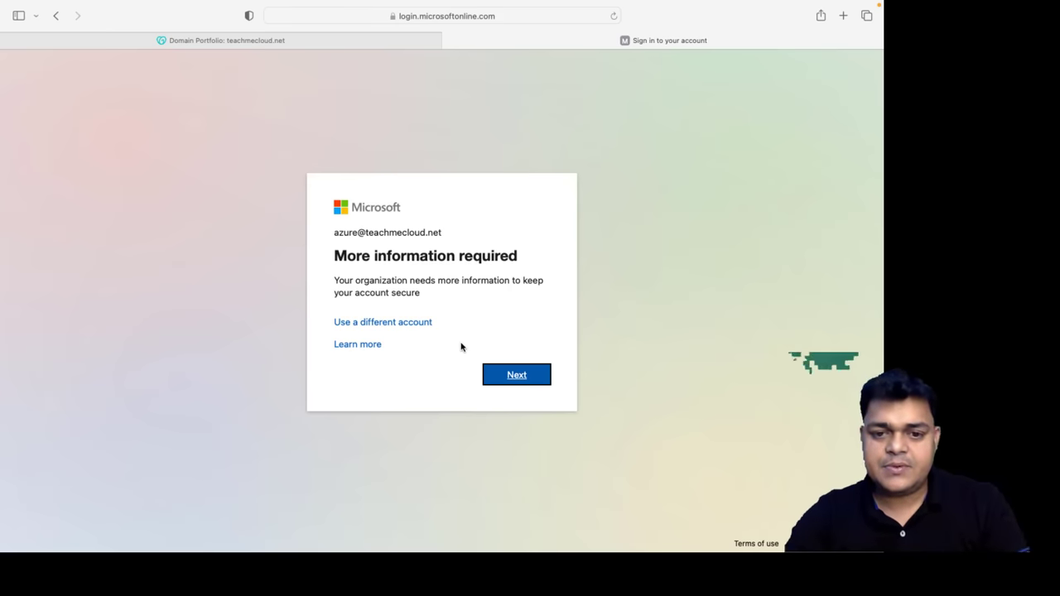
# Step: Pass More information required, choose the Azure account, skip phone verification and stay signed in
pyautogui.click(519, 372)
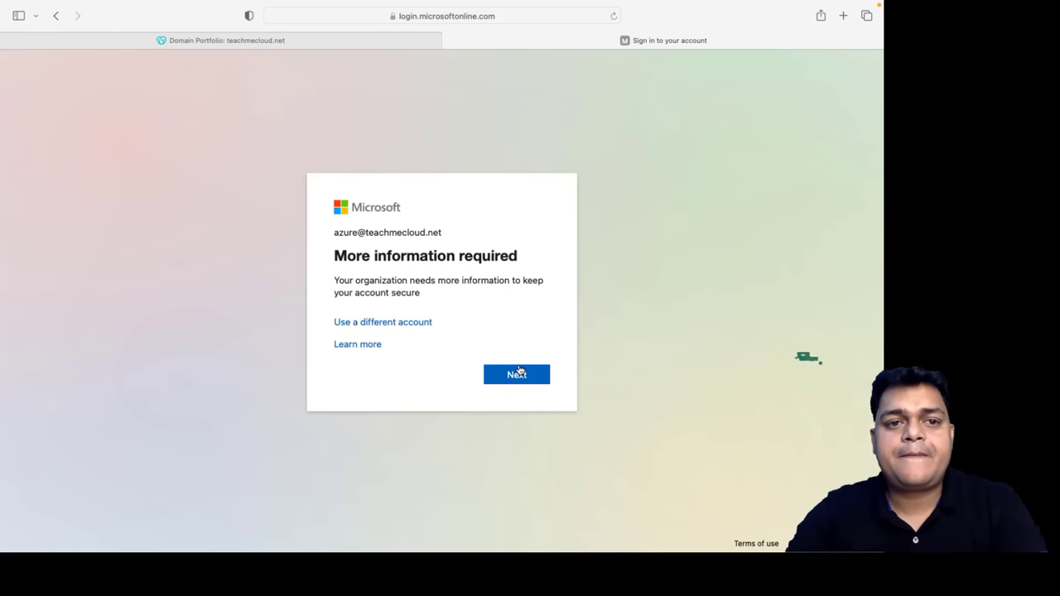
pyautogui.click(520, 375)
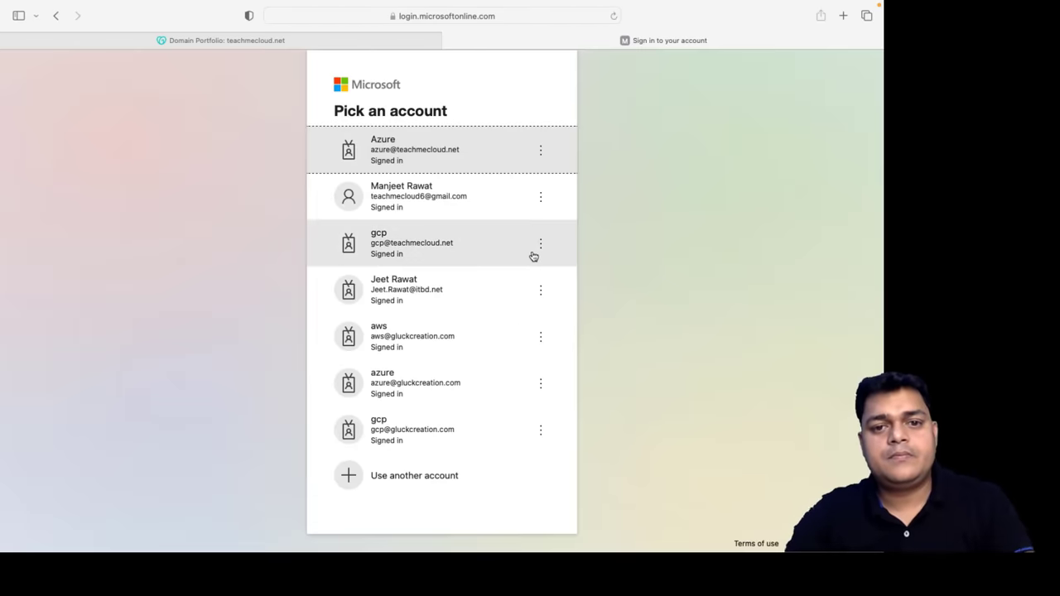
pyautogui.click(488, 158)
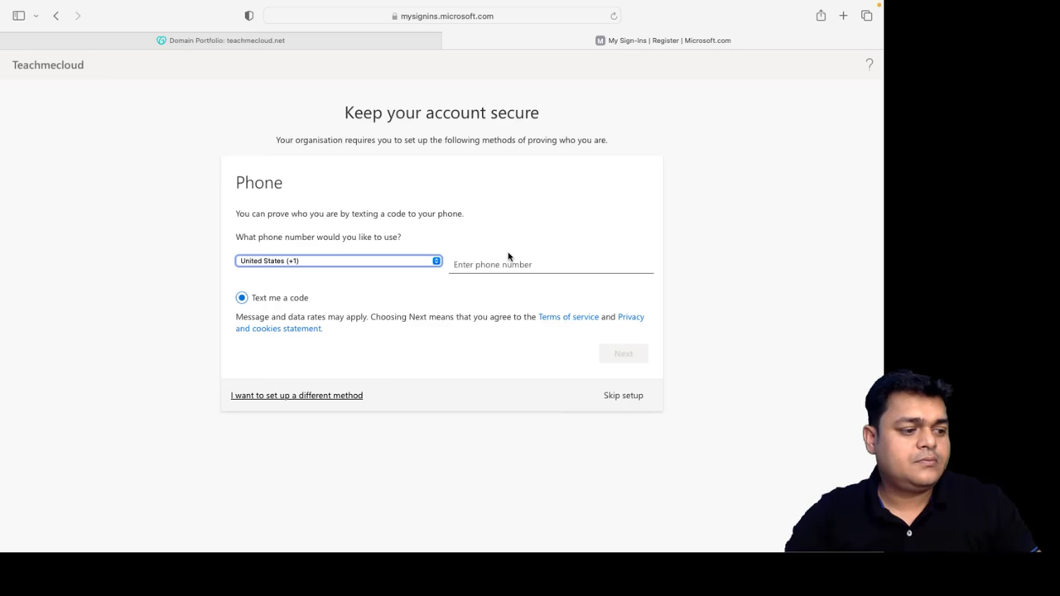
pyautogui.click(615, 398)
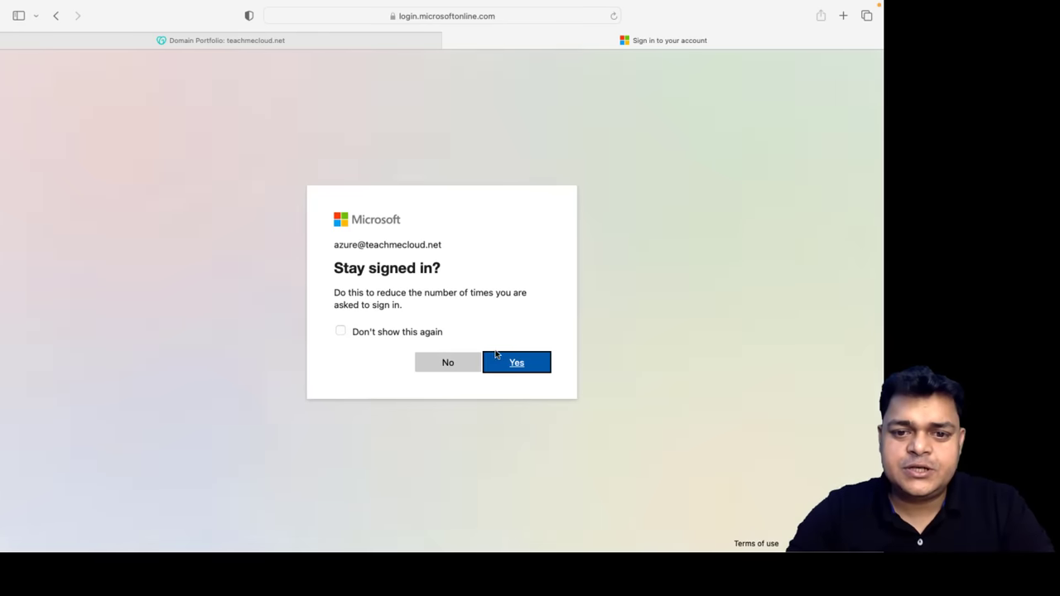
pyautogui.click(503, 362)
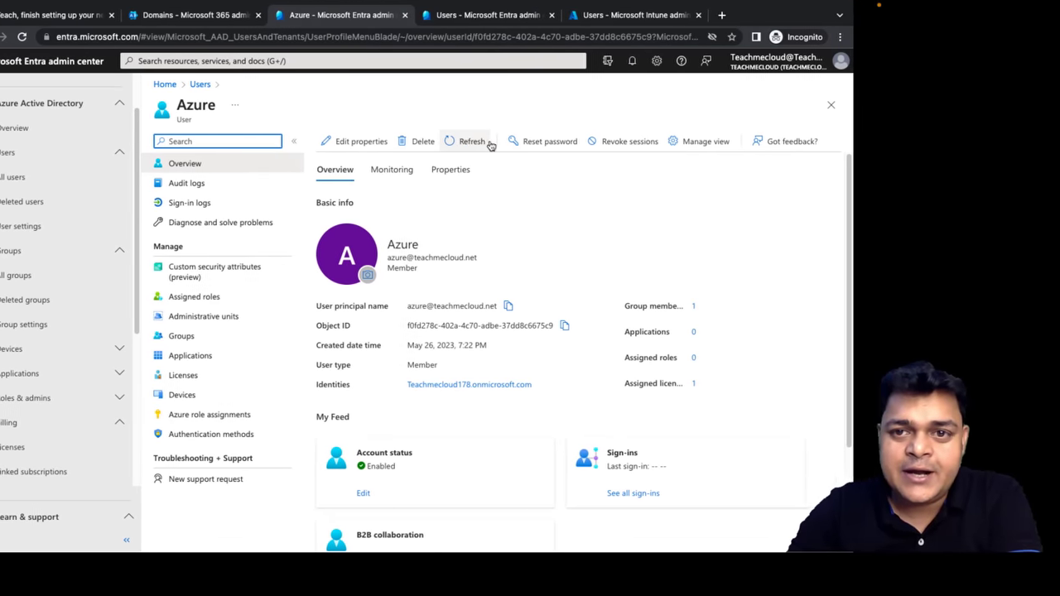
# Step: Close the Intune Users tab, collapse Azure Active Directory and return to the Entra home page
pyautogui.click(632, 22)
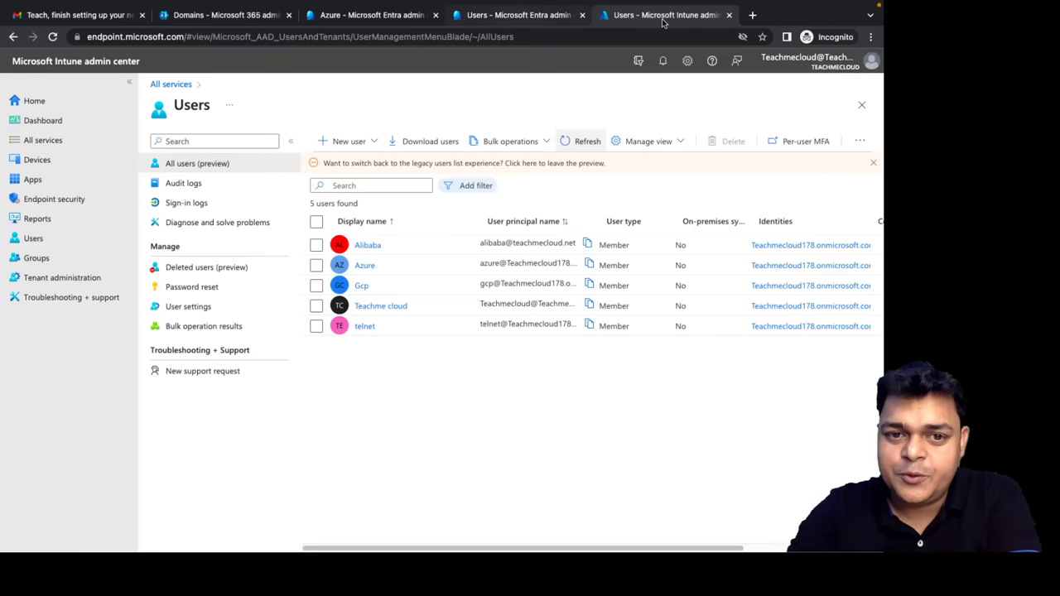
pyautogui.click(518, 12)
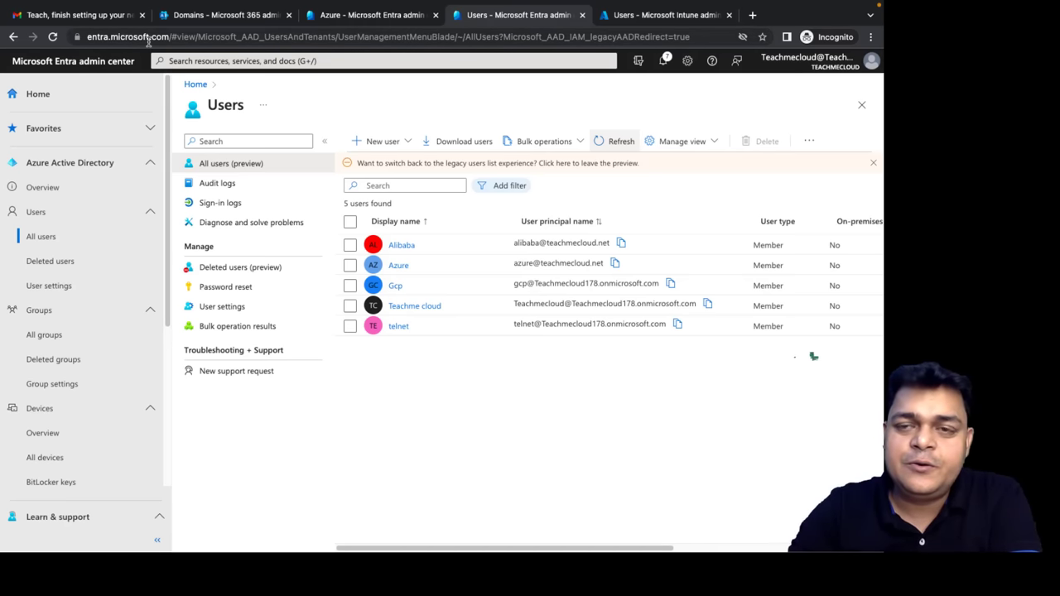
pyautogui.click(98, 63)
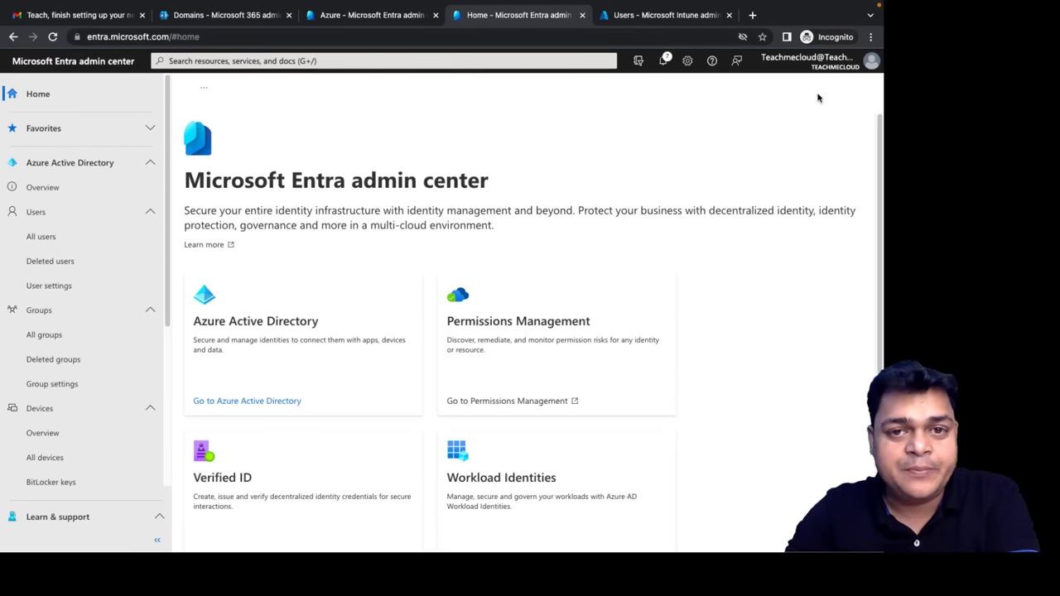
pyautogui.click(698, 15)
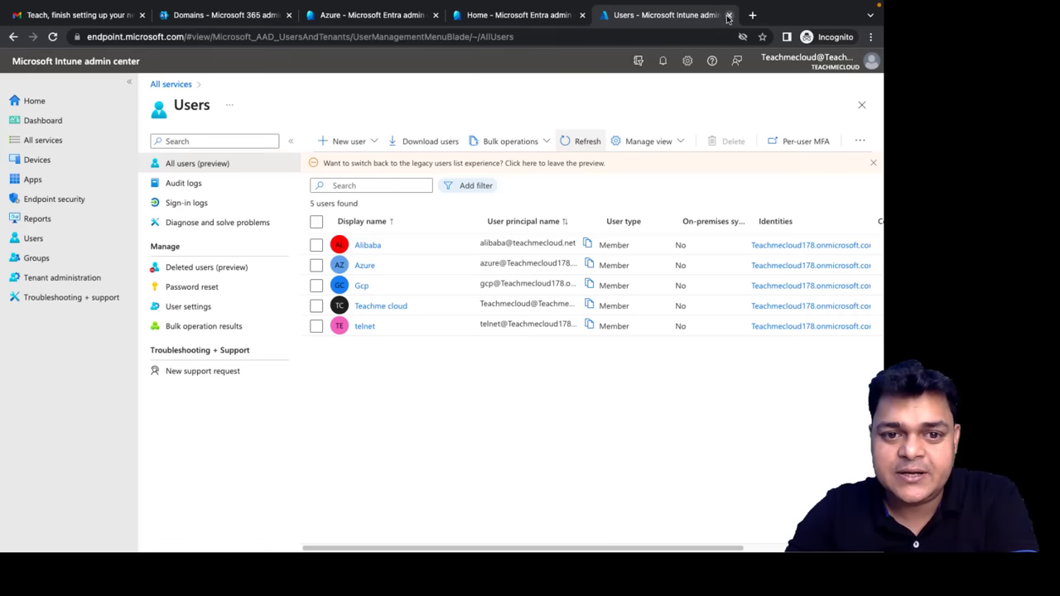
pyautogui.click(728, 16)
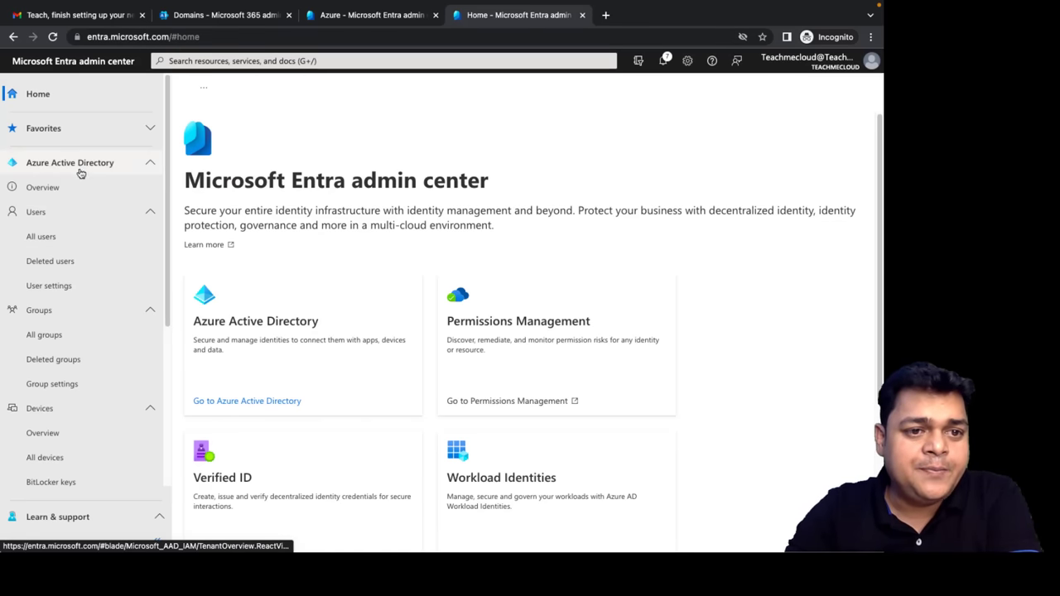
pyautogui.click(150, 164)
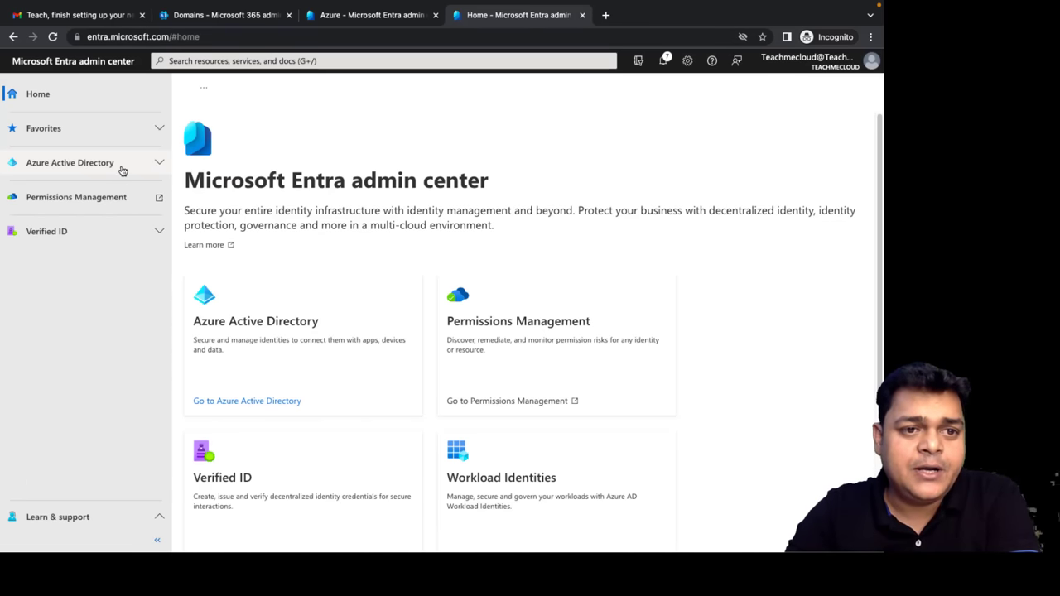
pyautogui.click(38, 100)
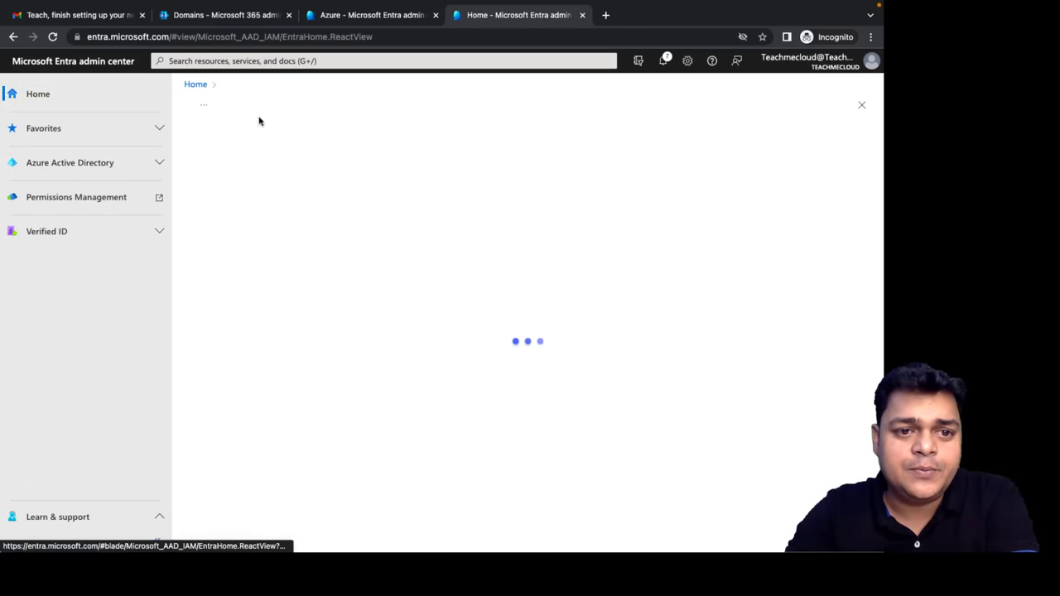
pyautogui.scroll(-2, 337, 267)
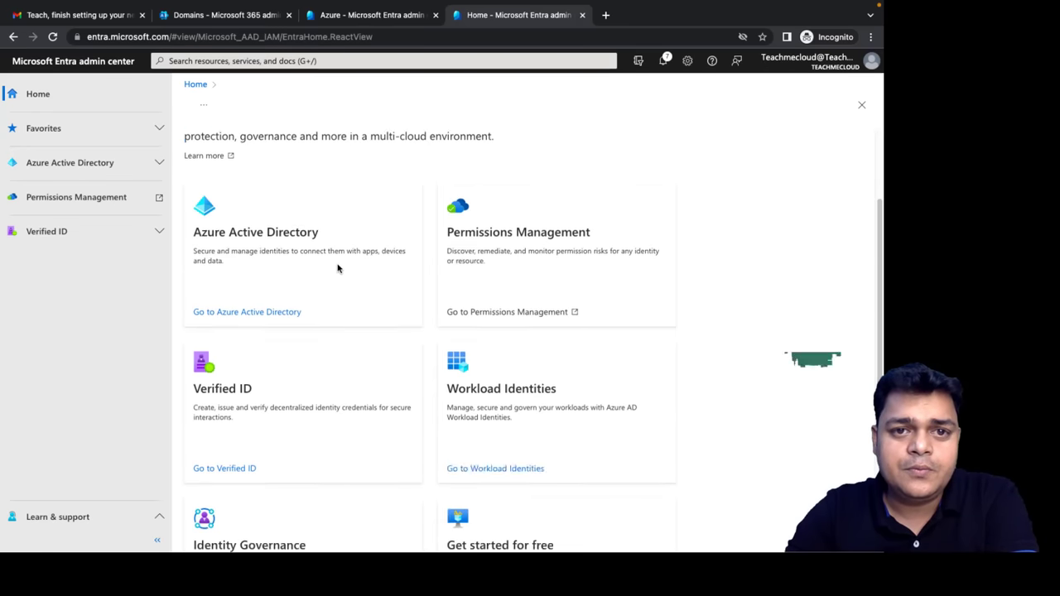
pyautogui.scroll(-3, 337, 268)
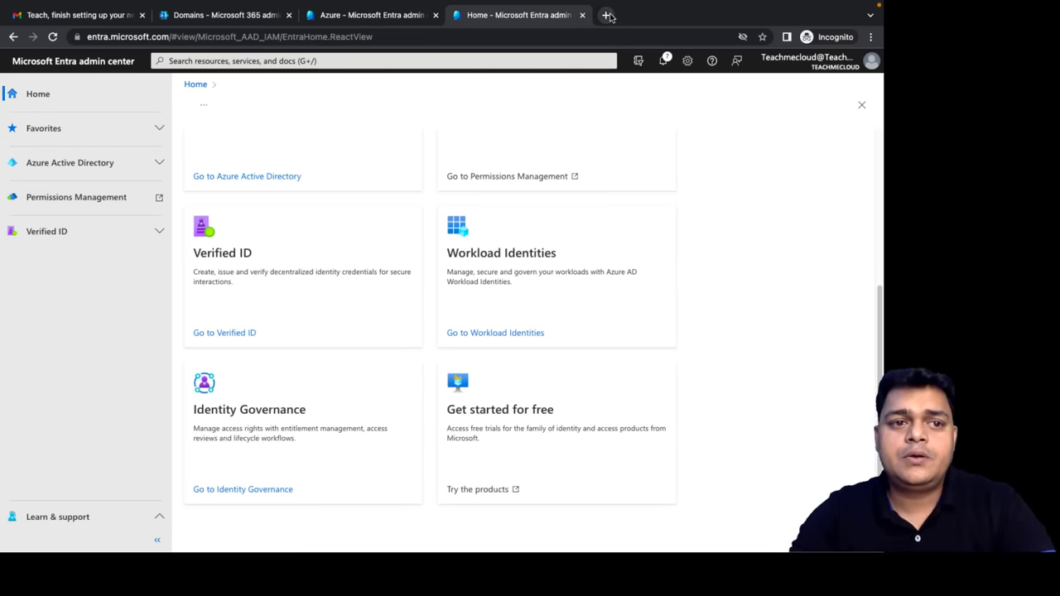
pyautogui.click(607, 15)
# Step: Sign in at endpoint.microsoft.com with the admin password, stay signed in and skip authenticator setup
pyautogui.write('end')
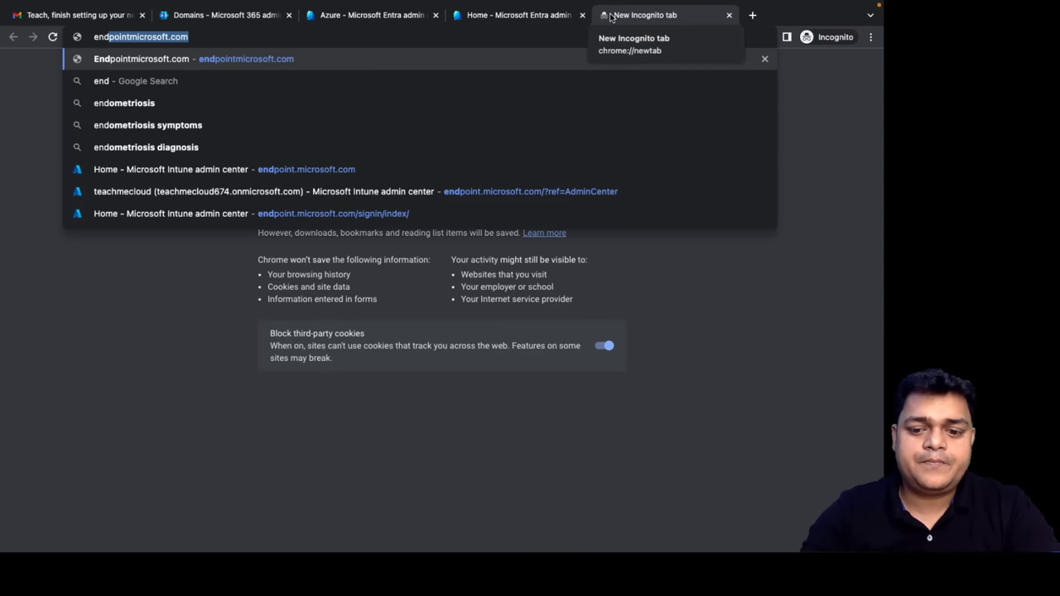
pyautogui.write('po')
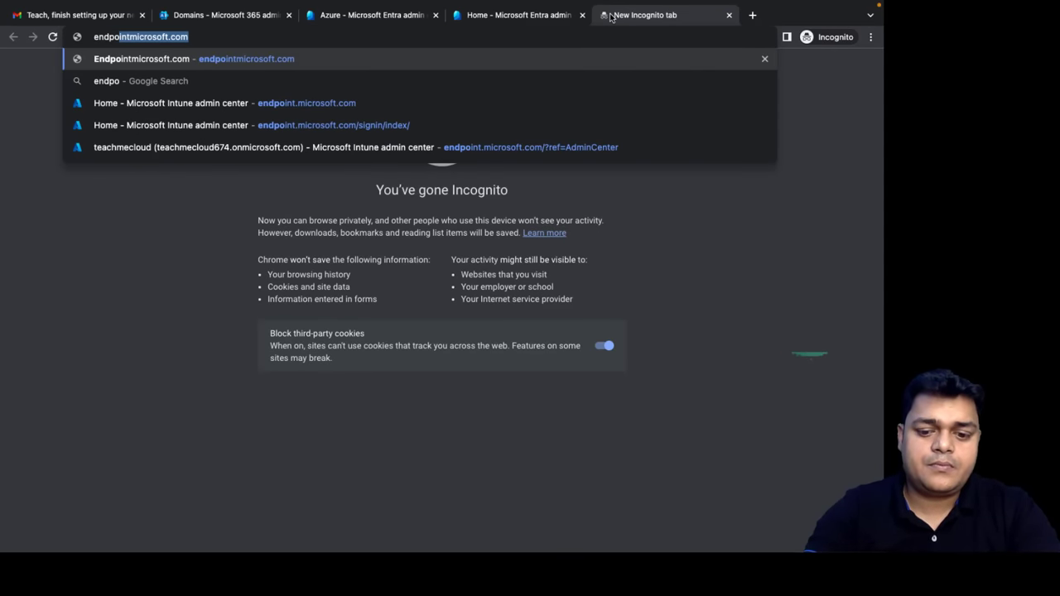
pyautogui.write('n')
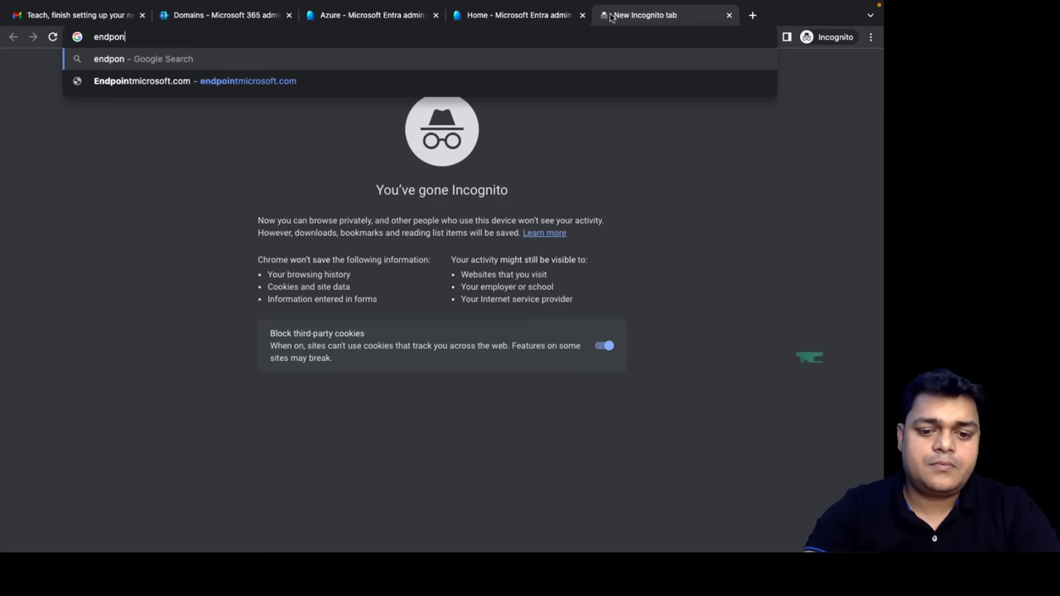
pyautogui.write('t.')
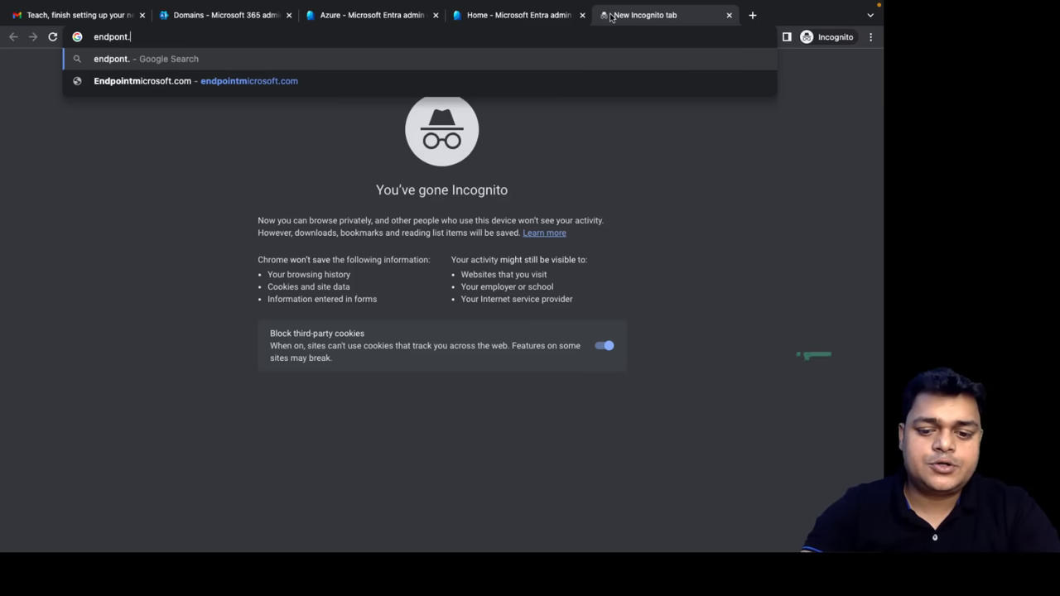
pyautogui.write('mi')
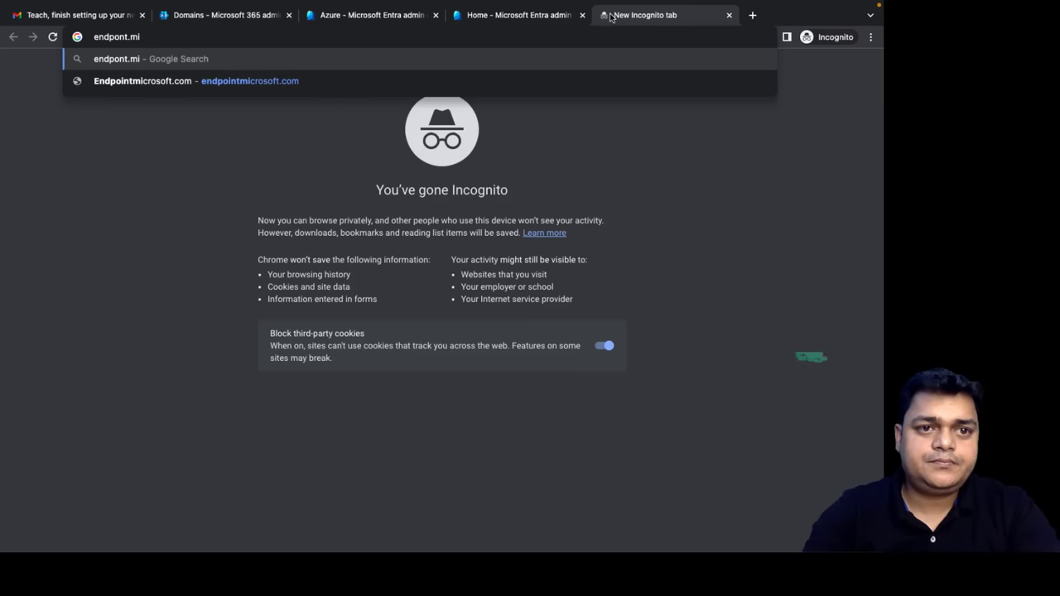
pyautogui.press('BackSpace')
pyautogui.press('BackSpace')
pyautogui.press('BackSpace')
pyautogui.press('BackSpace')
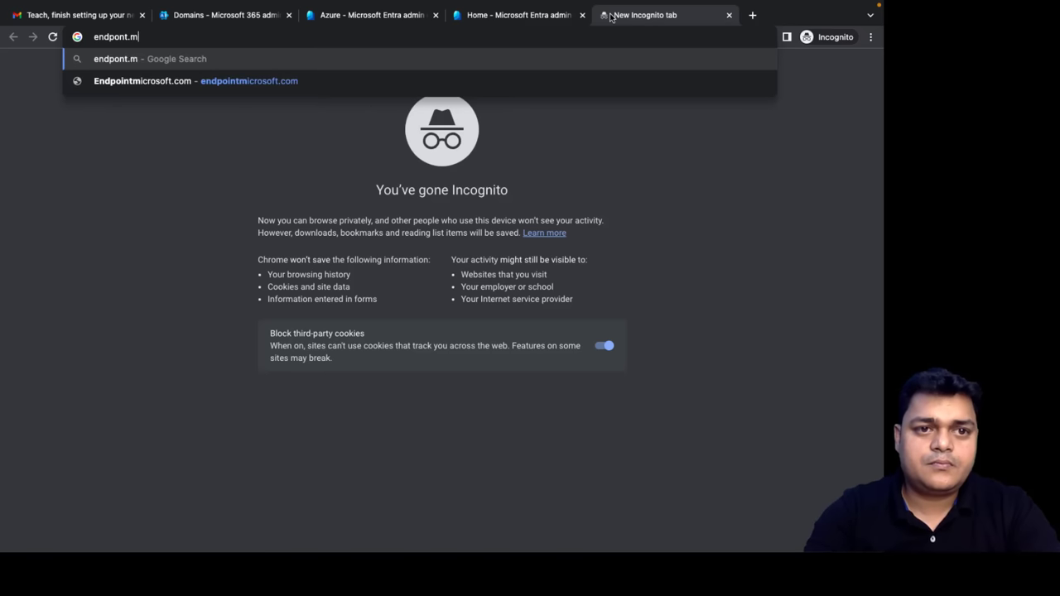
pyautogui.press('BackSpace')
pyautogui.write('int')
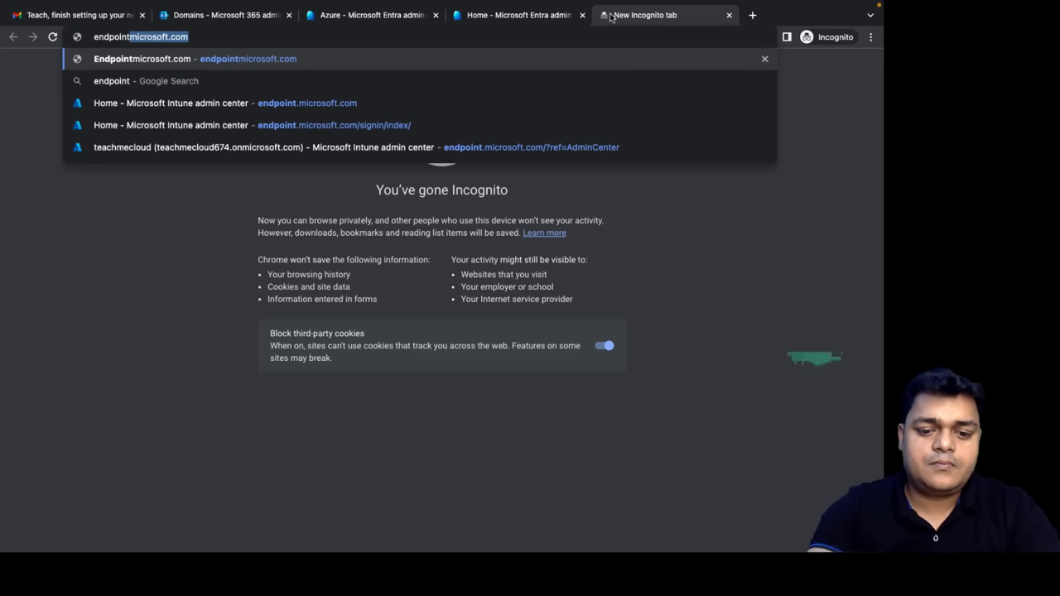
pyautogui.write('.microsoft')
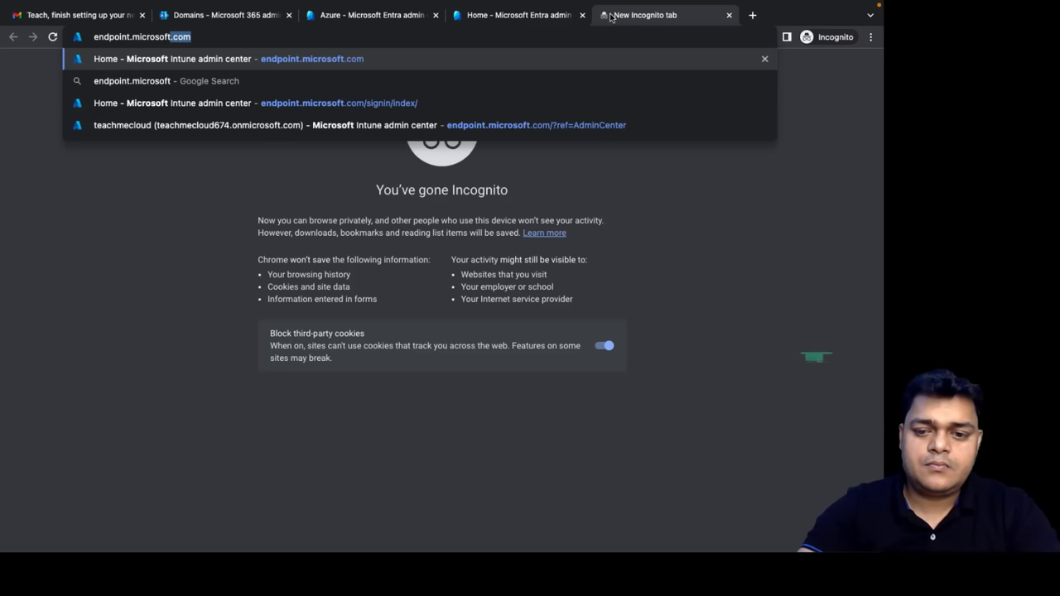
pyautogui.press('Return')
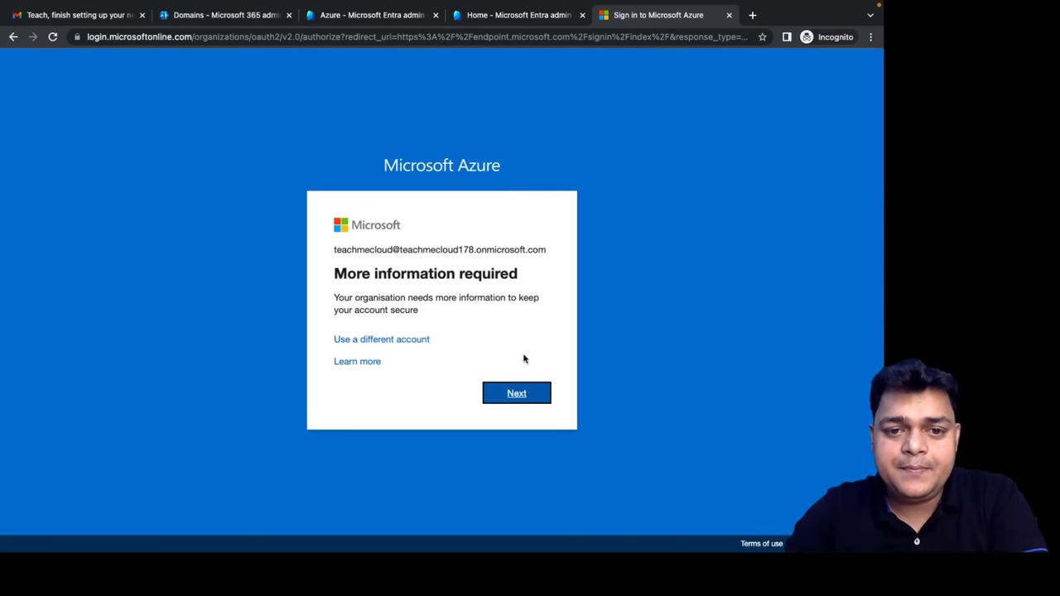
pyautogui.click(519, 399)
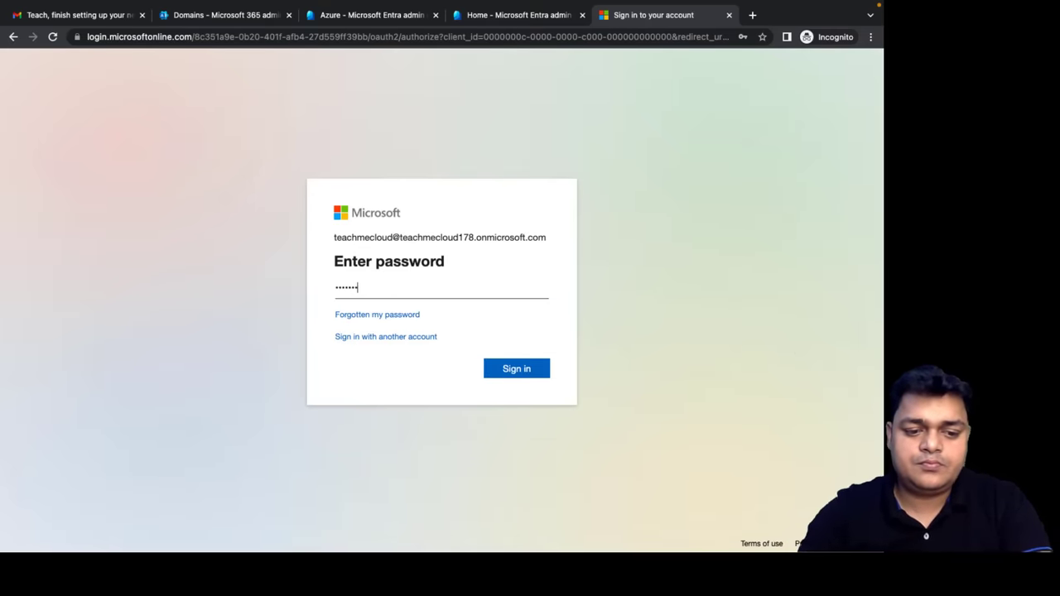
pyautogui.press('Return')
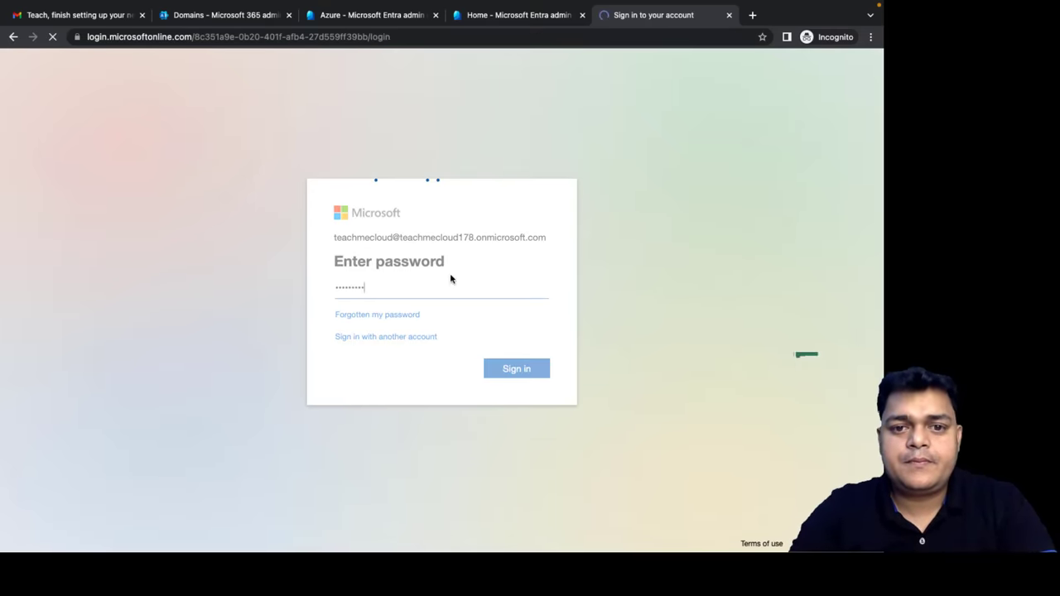
pyautogui.write('••••')
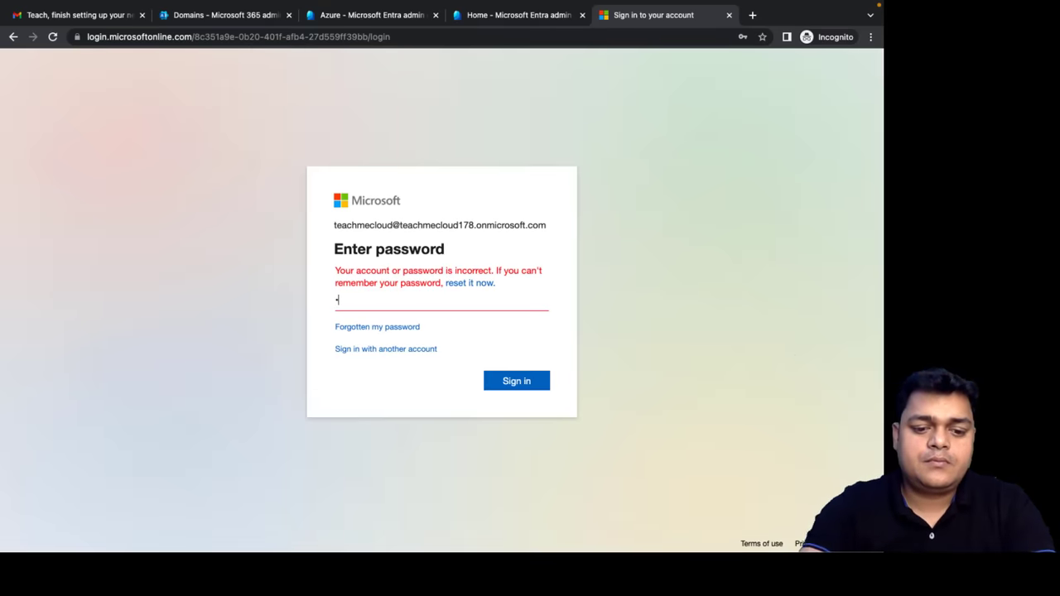
pyautogui.press('Return')
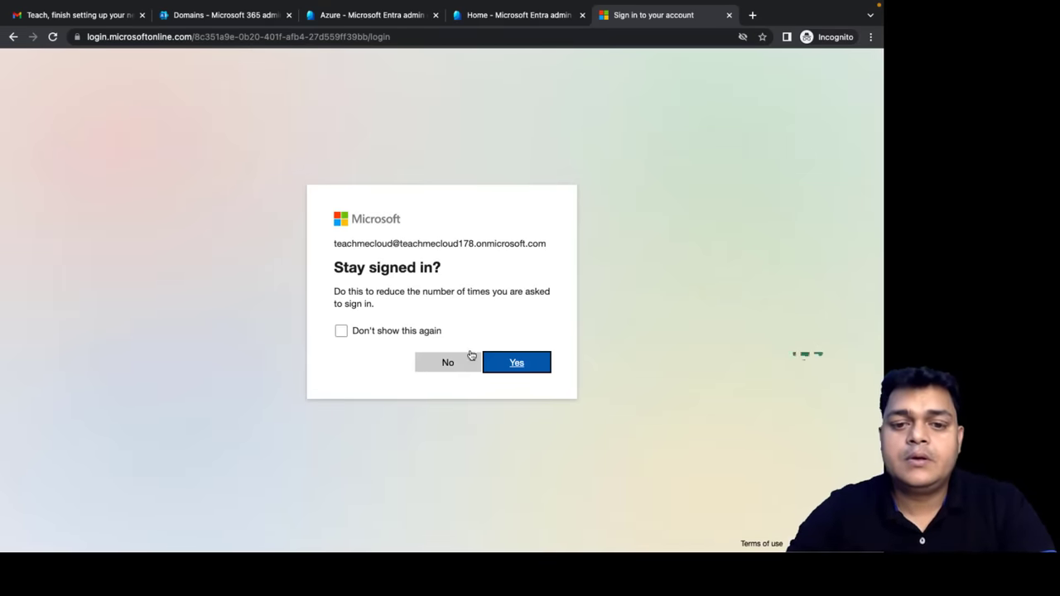
pyautogui.click(513, 362)
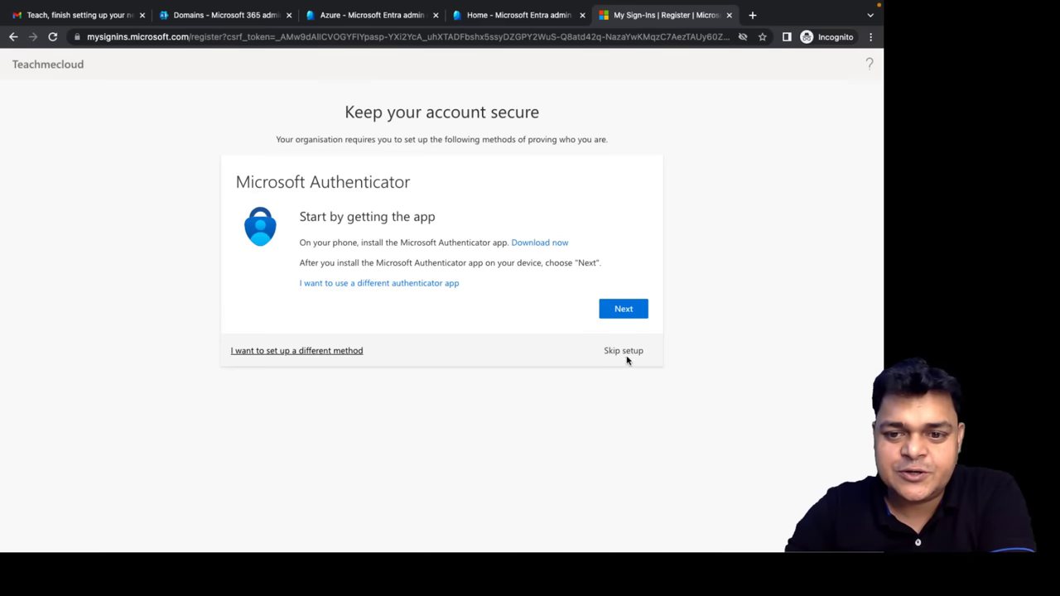
pyautogui.click(626, 352)
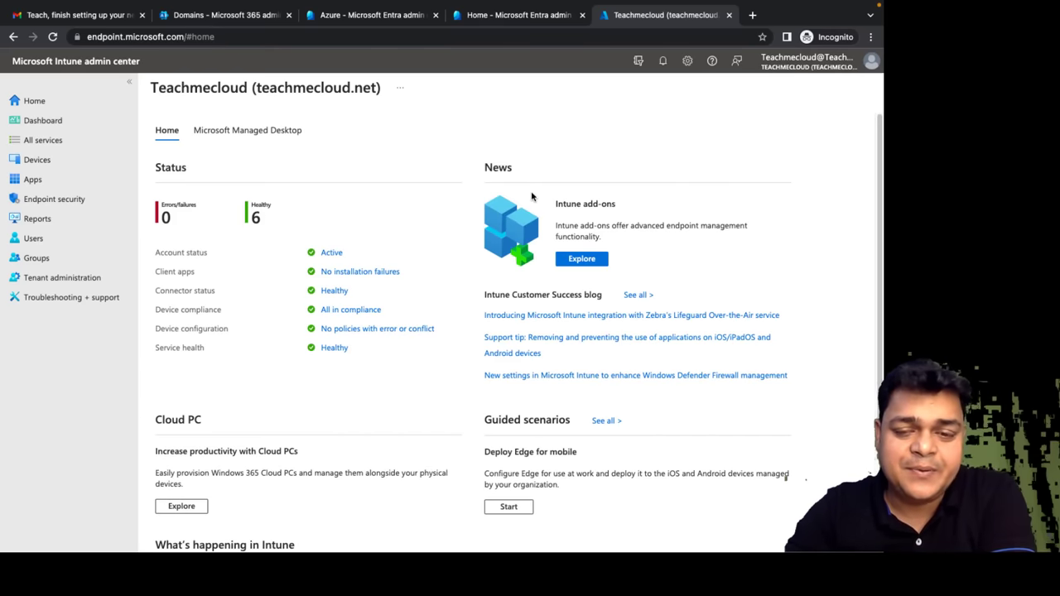
# Step: Go to the Intune Dashboard page and bring up the New dashboard options
pyautogui.click(39, 127)
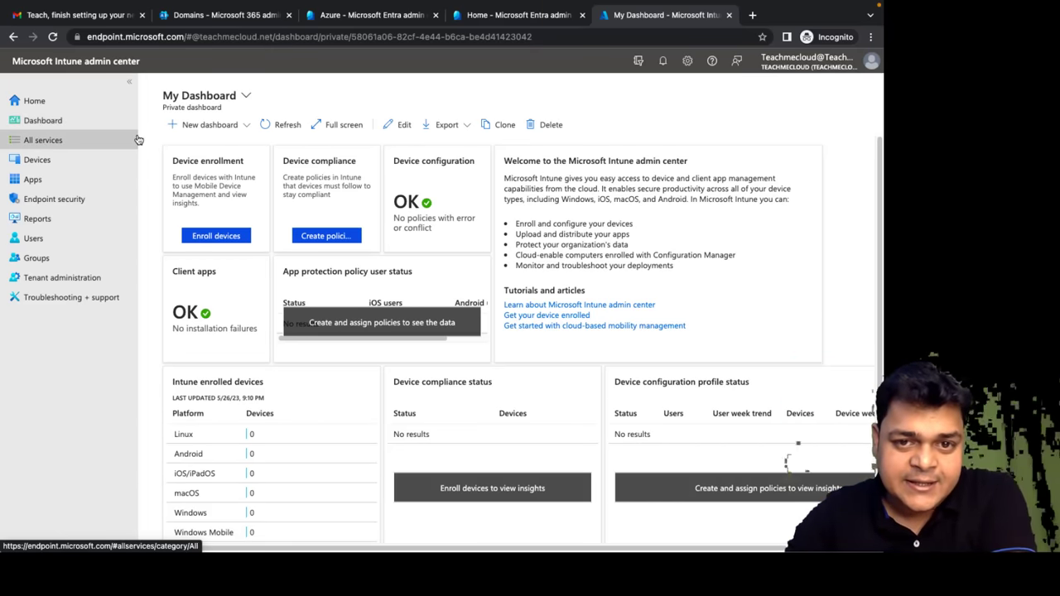
pyautogui.click(238, 124)
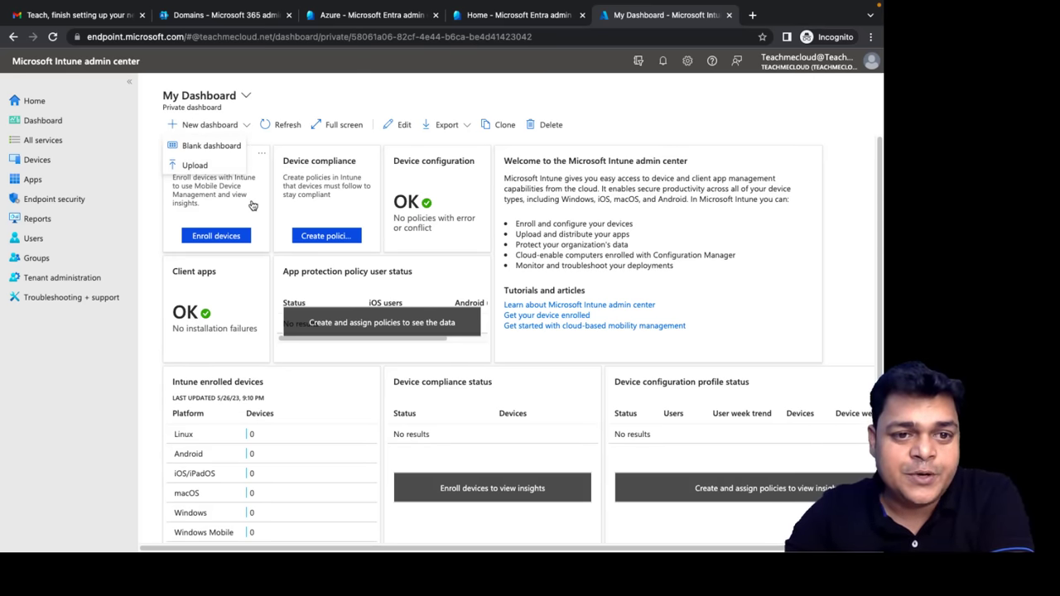
pyautogui.click(358, 95)
pyautogui.click(227, 126)
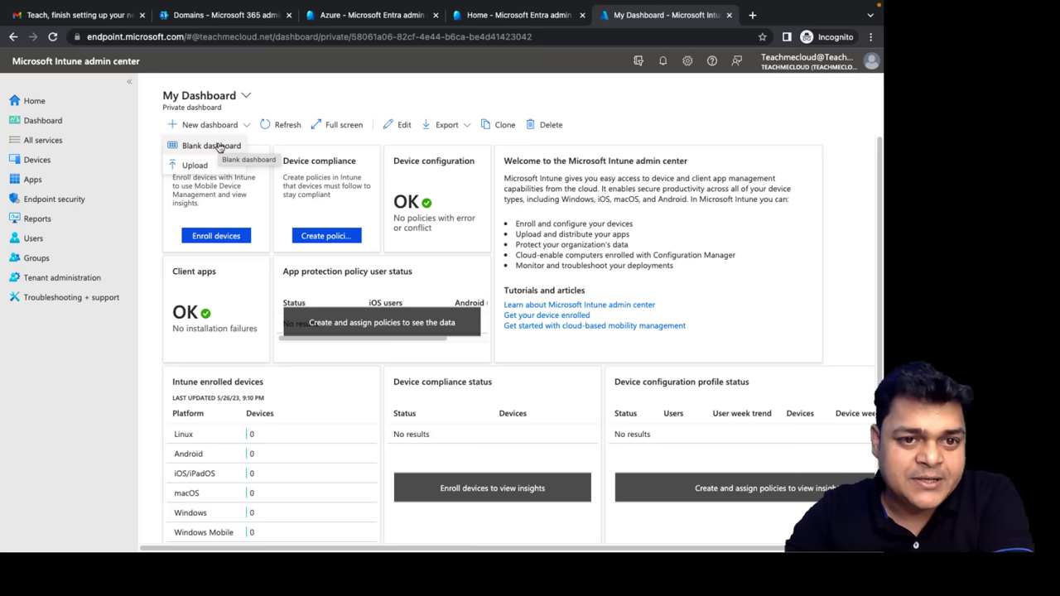
# Step: Create a blank dashboard and rename 'My Dashboard (2)' to 'Intune-Class-Dashboard'
pyautogui.click(208, 146)
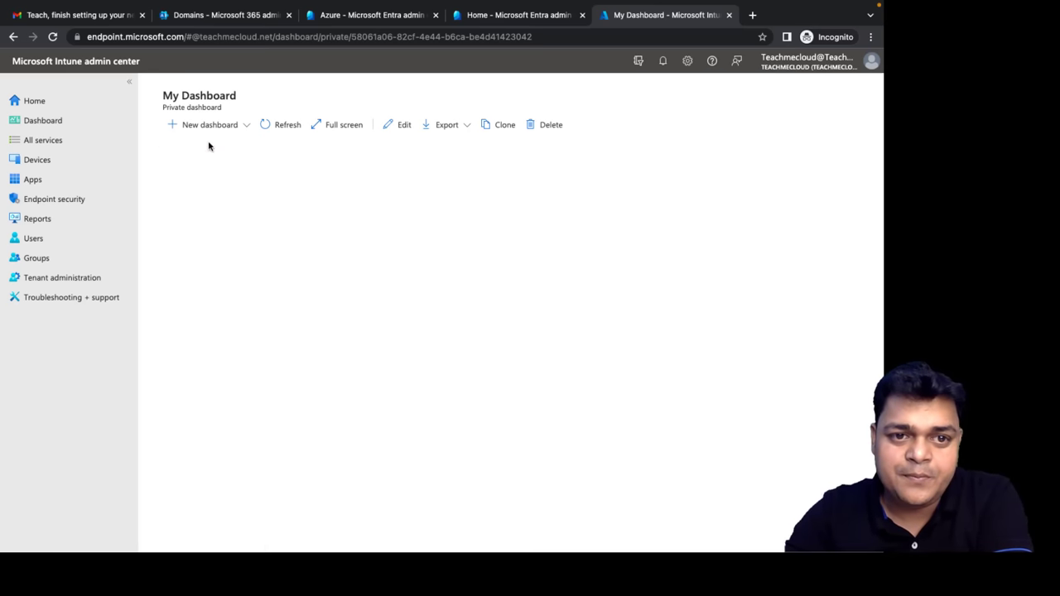
pyautogui.moveTo(142, 100); pyautogui.dragTo(2, 98)
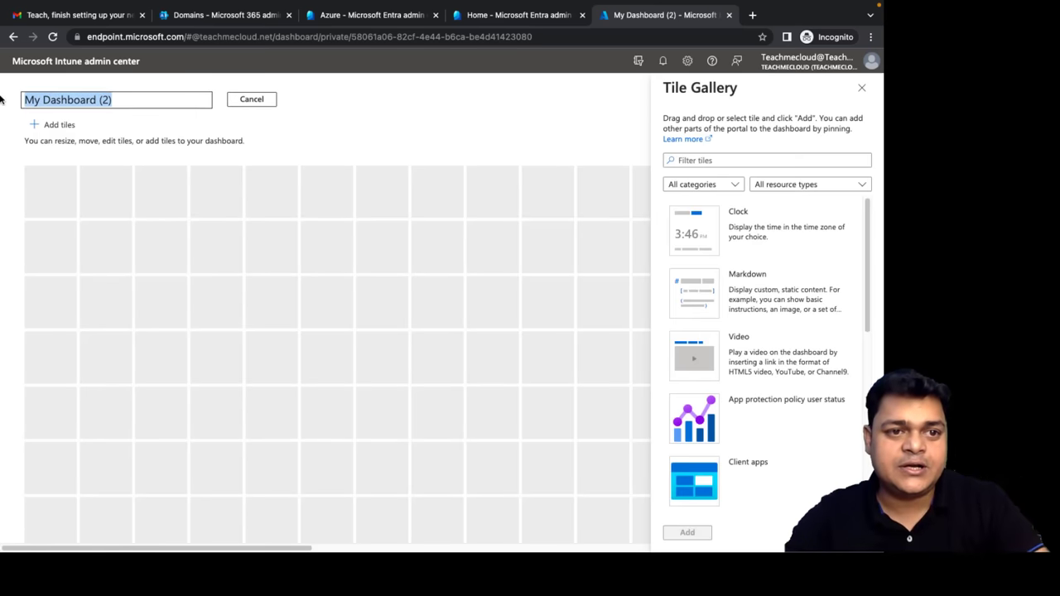
pyautogui.press('BackSpace')
pyautogui.write('Int')
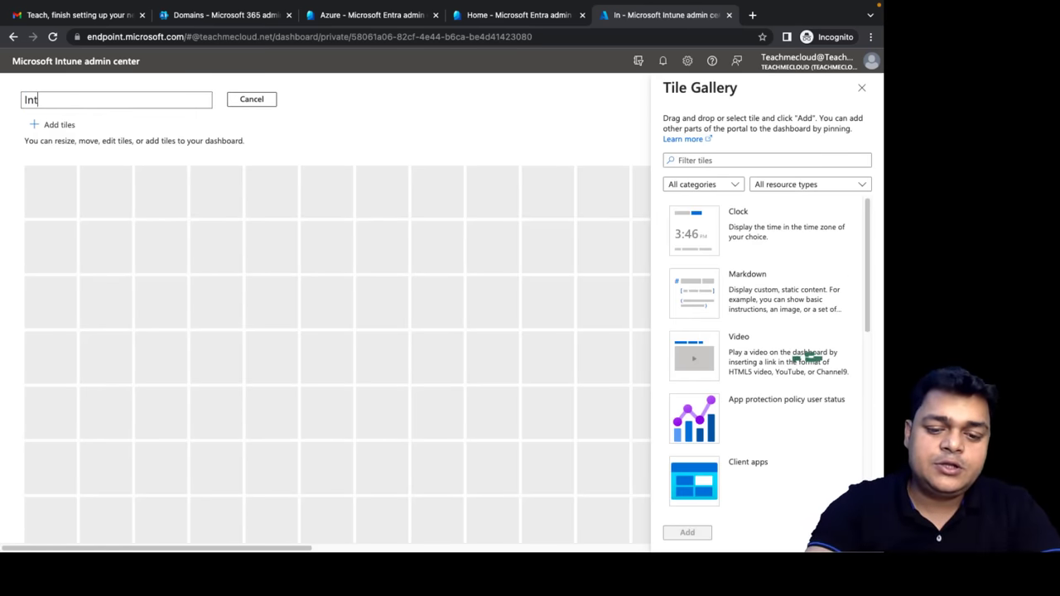
pyautogui.write('une-C')
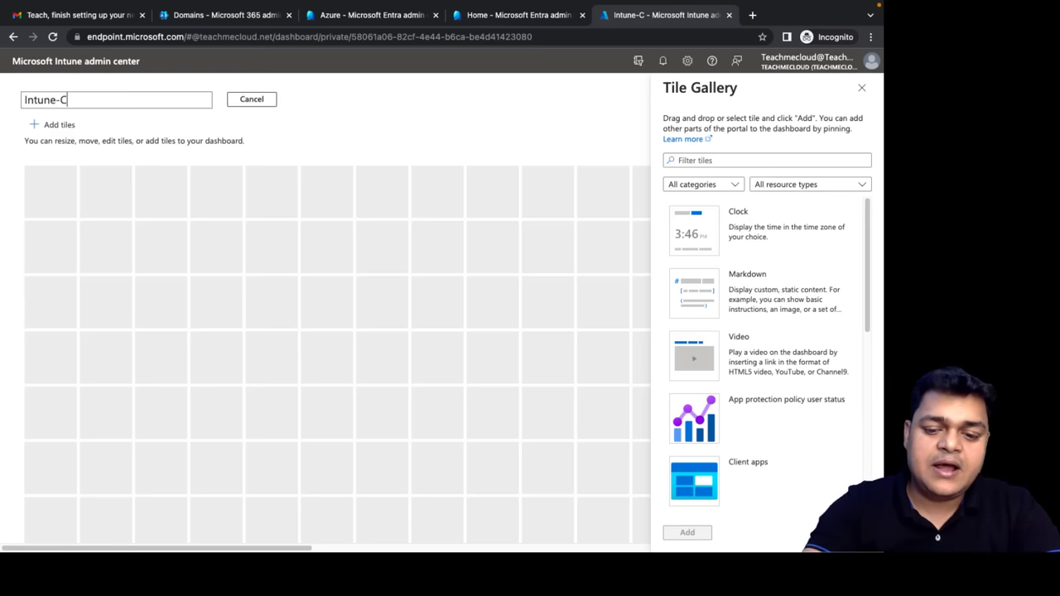
pyautogui.write('lass-Dashboard')
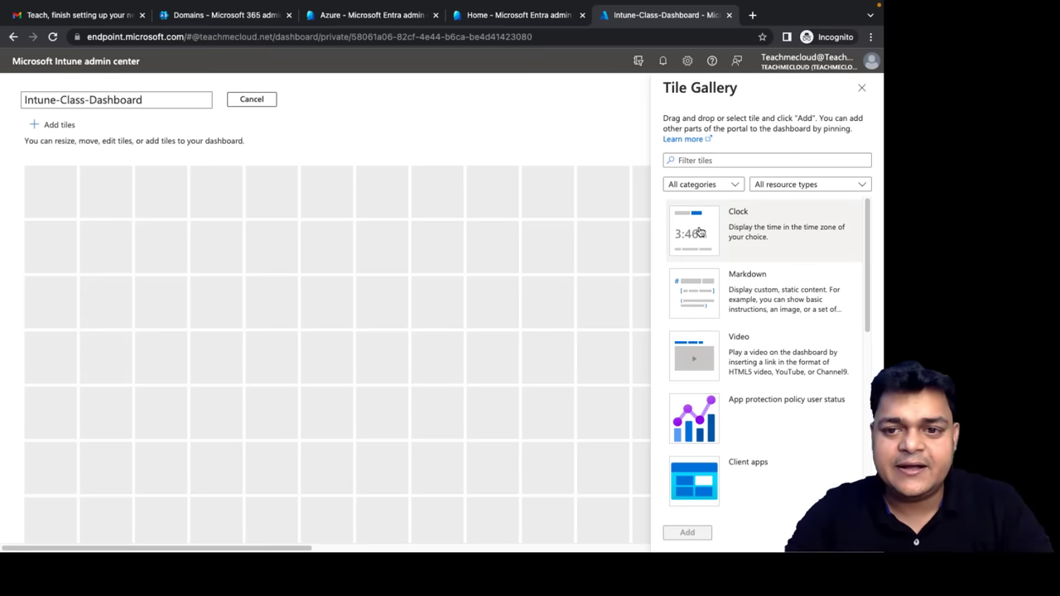
pyautogui.moveTo(700, 232); pyautogui.dragTo(66, 215)
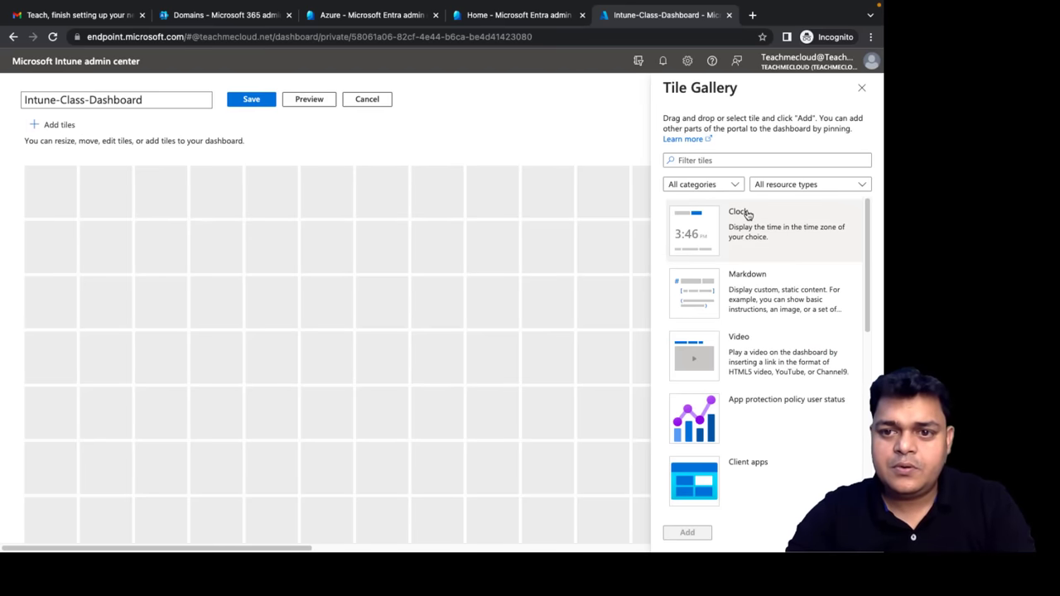
# Step: Place the Clock tile in the third grid column and add the Device compliance tile
pyautogui.moveTo(747, 214); pyautogui.dragTo(262, 229)
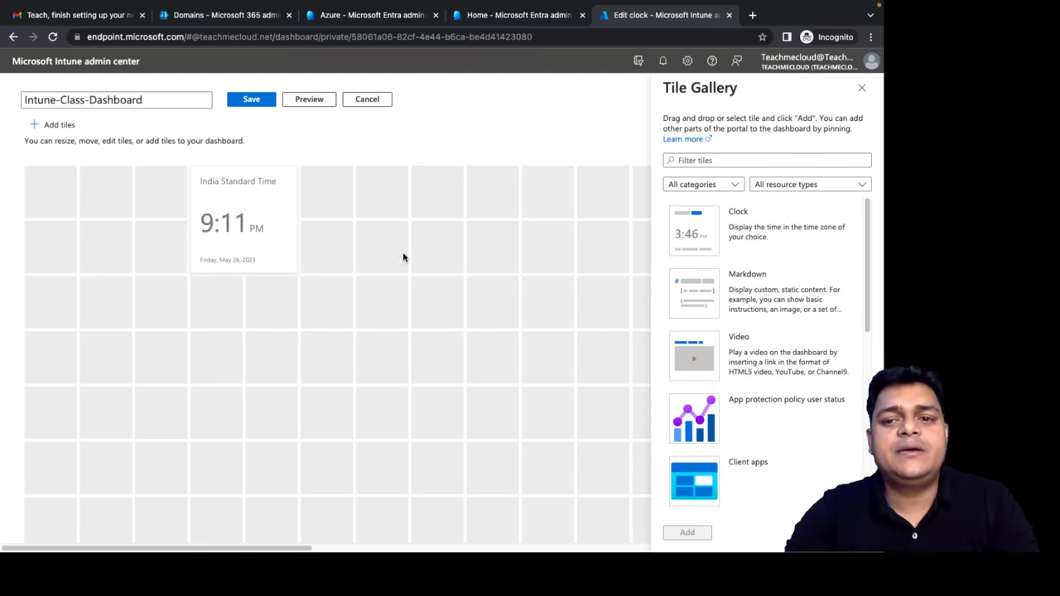
pyautogui.scroll(-2, 696, 290)
pyautogui.scroll(1, 732, 295)
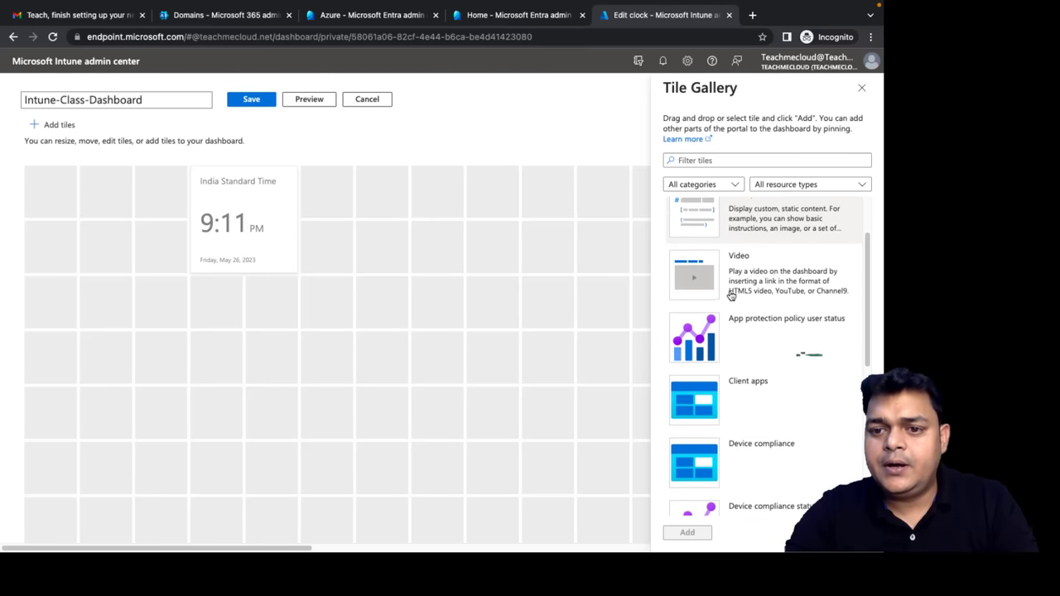
pyautogui.scroll(-2, 731, 295)
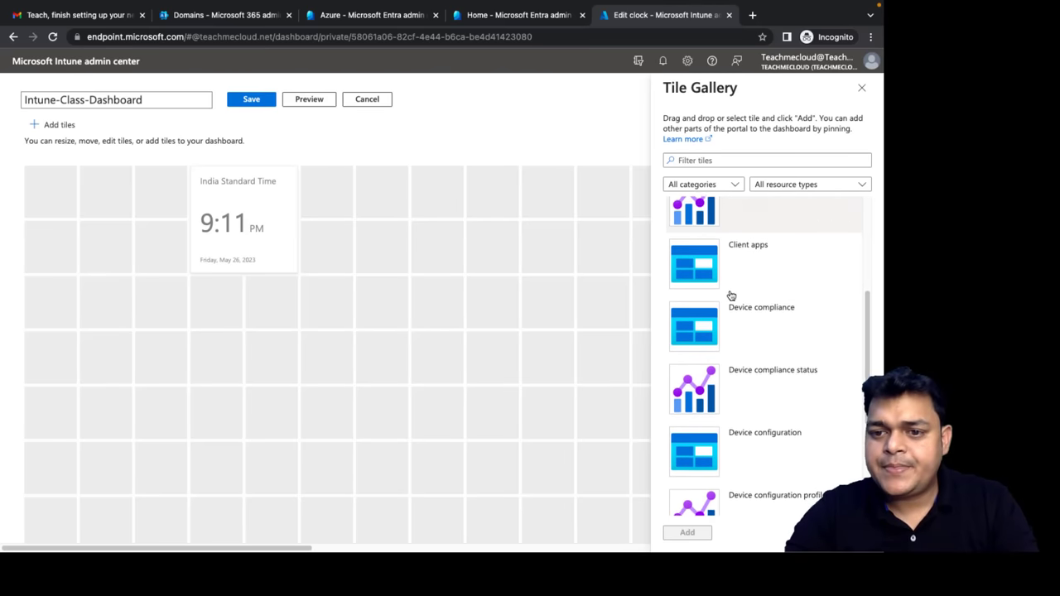
pyautogui.scroll(-1, 732, 296)
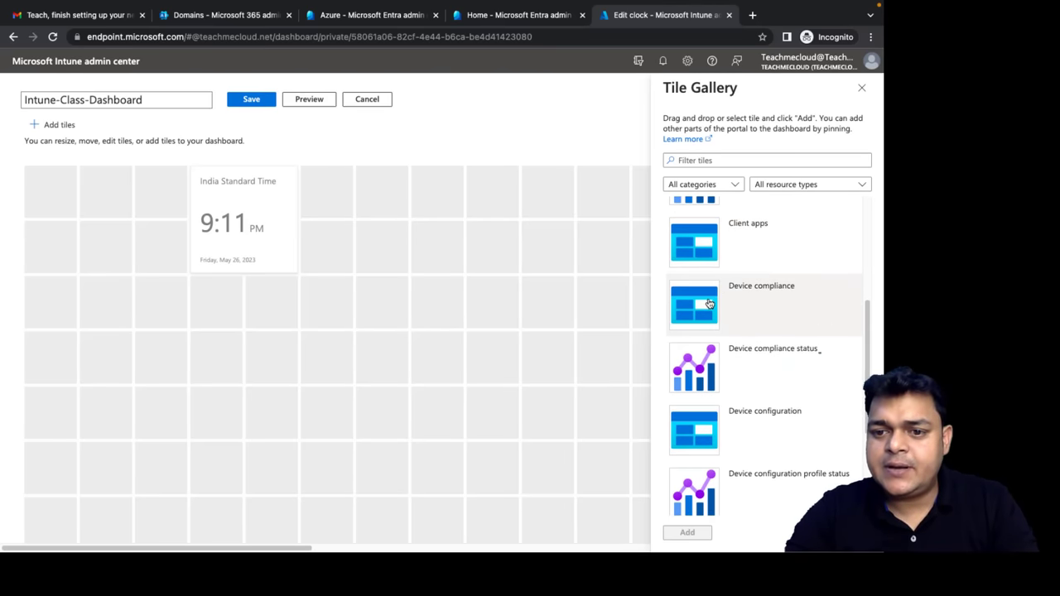
pyautogui.moveTo(710, 305); pyautogui.dragTo(105, 227)
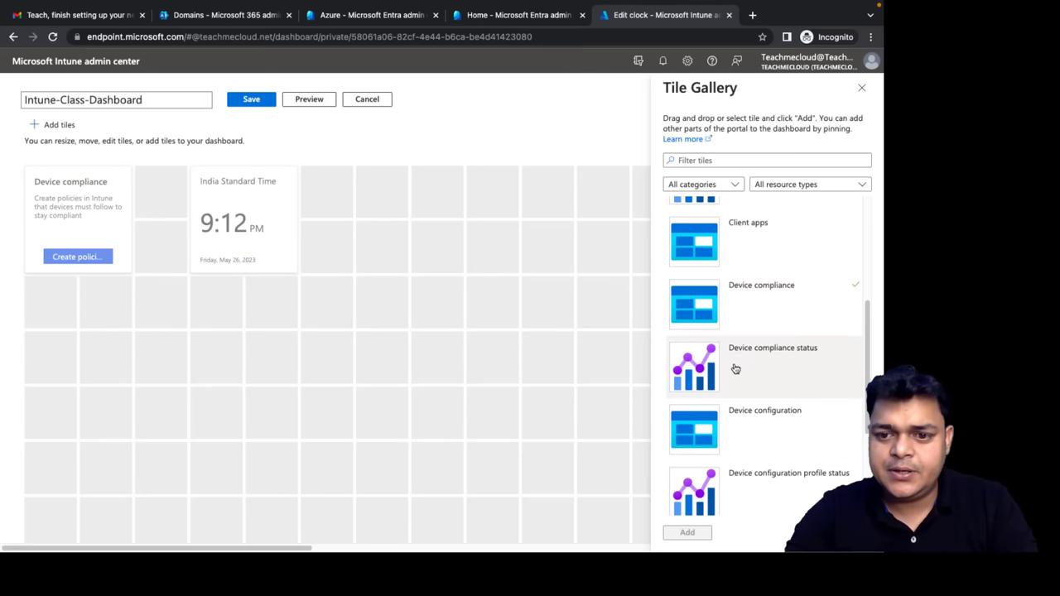
# Step: Add the Welcome, Intune enrolled devices, App protection policy user status and Device configuration tiles
pyautogui.scroll(-3, 735, 369)
pyautogui.moveTo(696, 485); pyautogui.dragTo(344, 229)
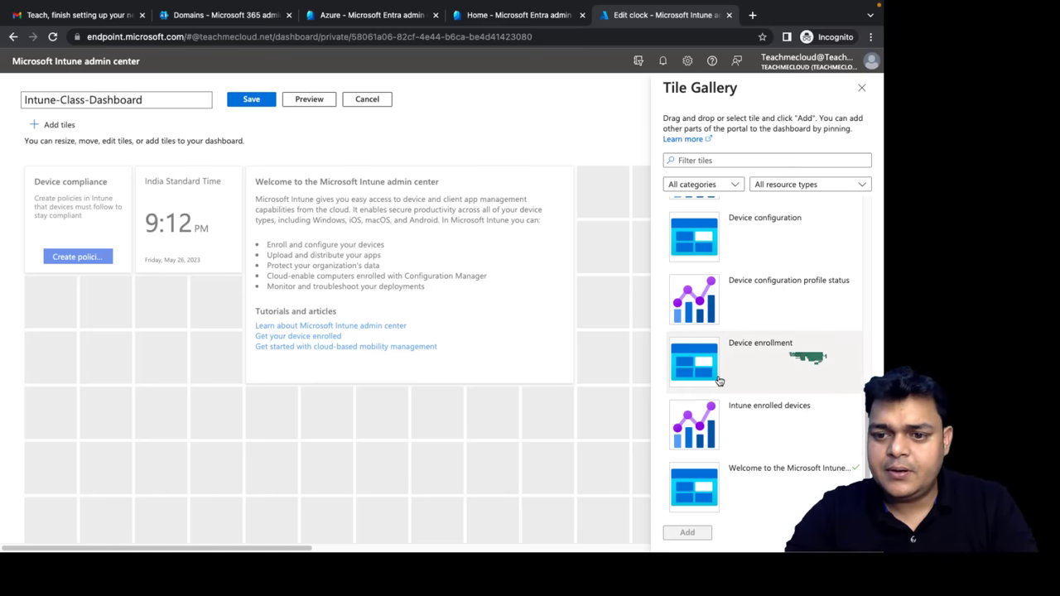
pyautogui.moveTo(709, 424); pyautogui.dragTo(133, 365)
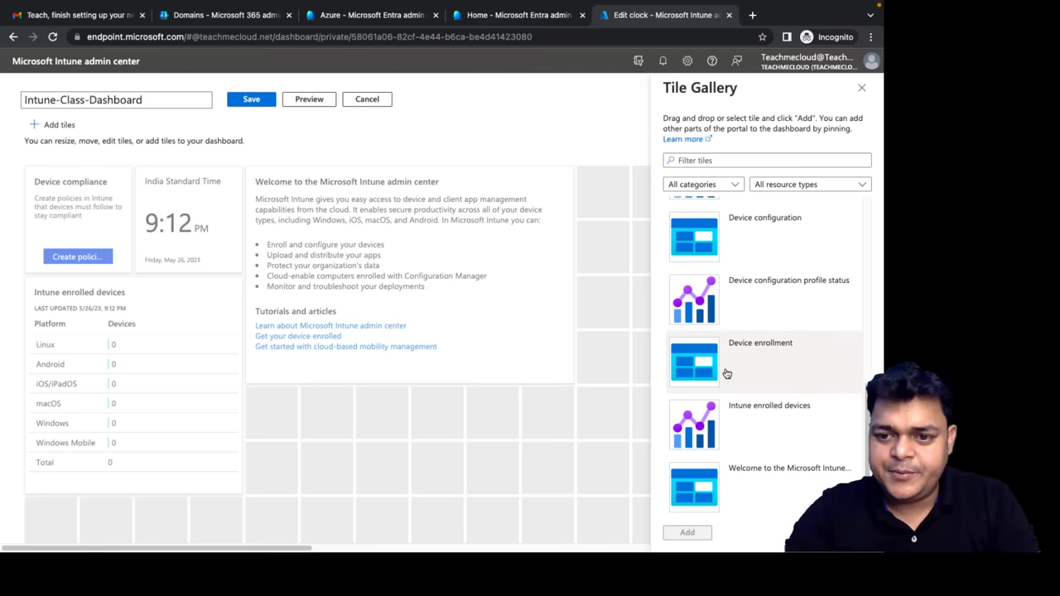
pyautogui.scroll(10, 726, 374)
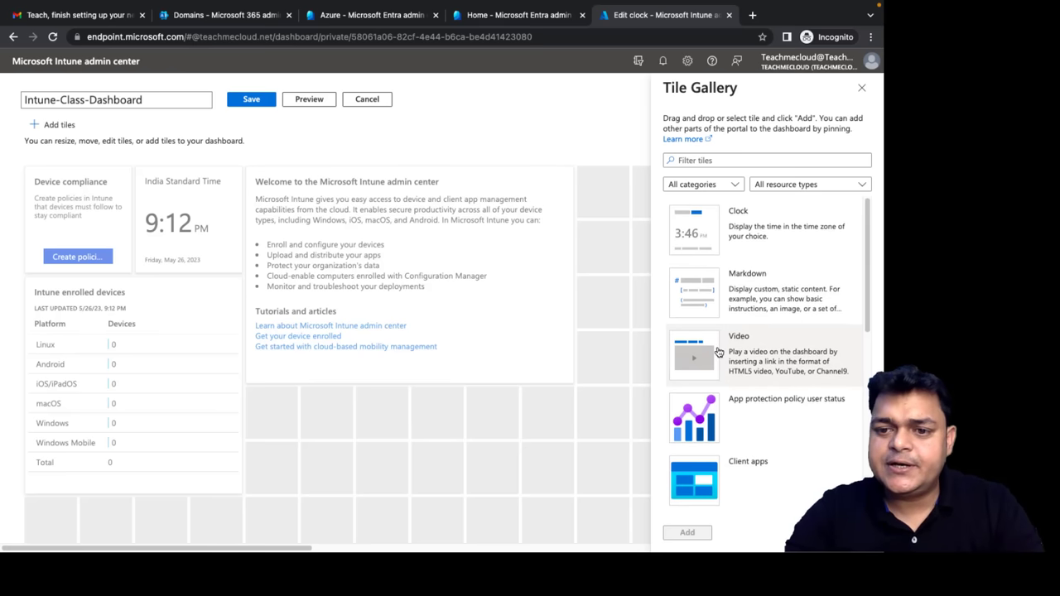
pyautogui.scroll(-2, 719, 352)
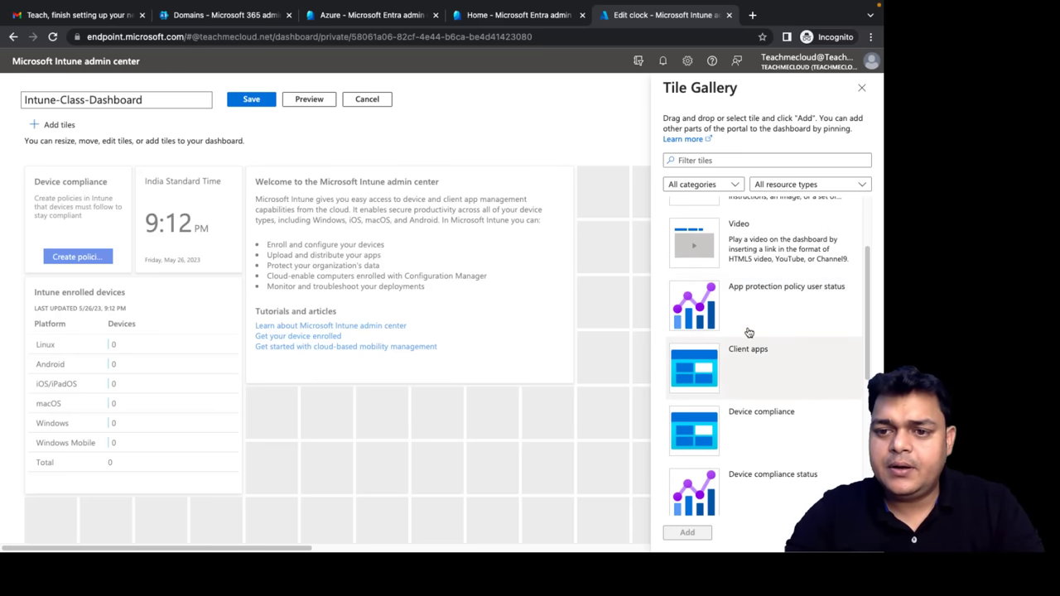
pyautogui.moveTo(733, 310); pyautogui.dragTo(312, 433)
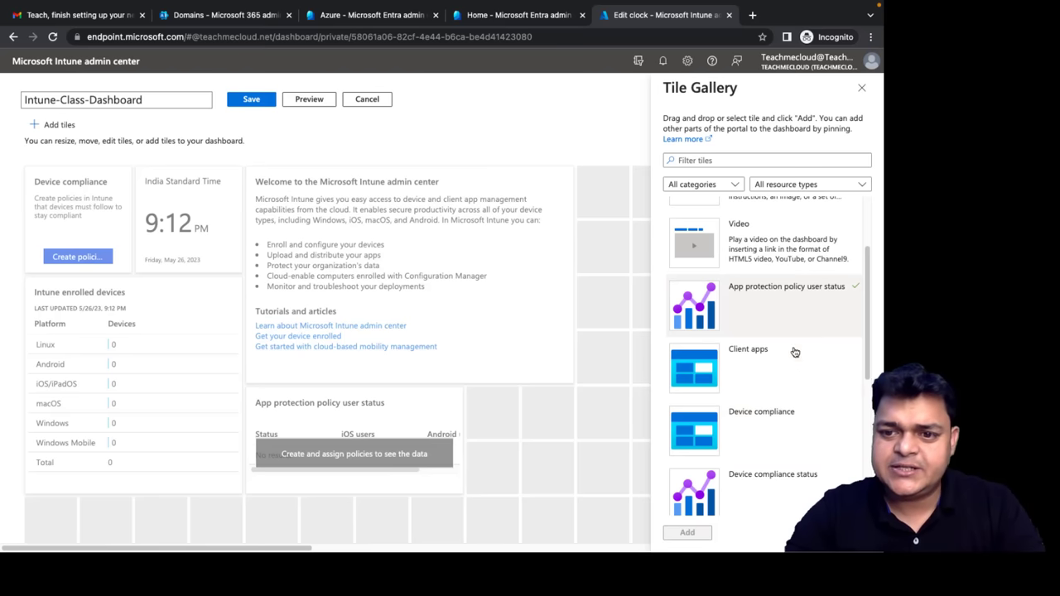
pyautogui.scroll(-2, 764, 386)
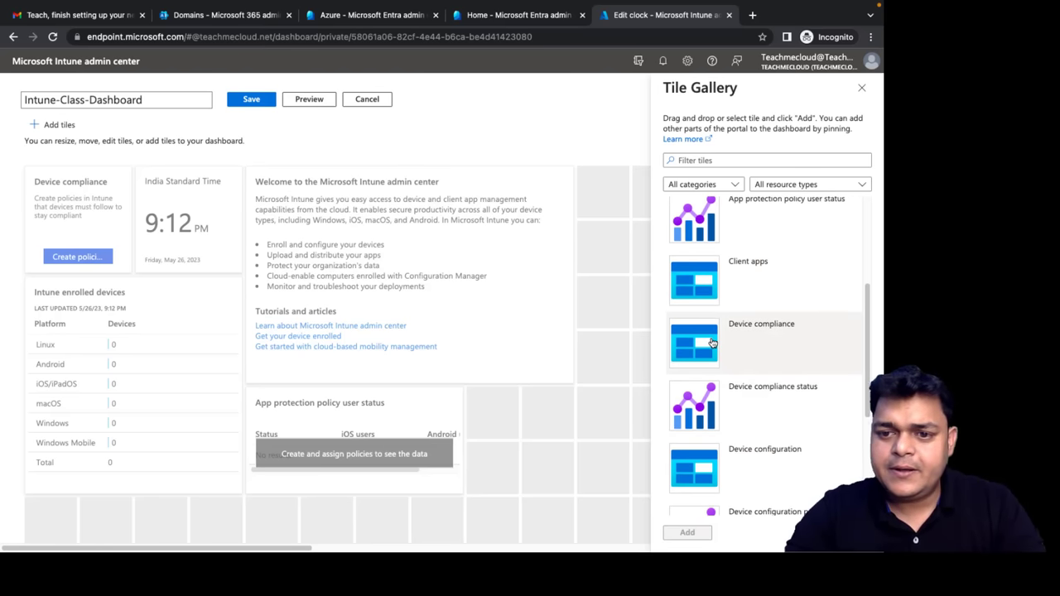
pyautogui.scroll(-2, 692, 373)
pyautogui.moveTo(693, 405); pyautogui.dragTo(561, 430)
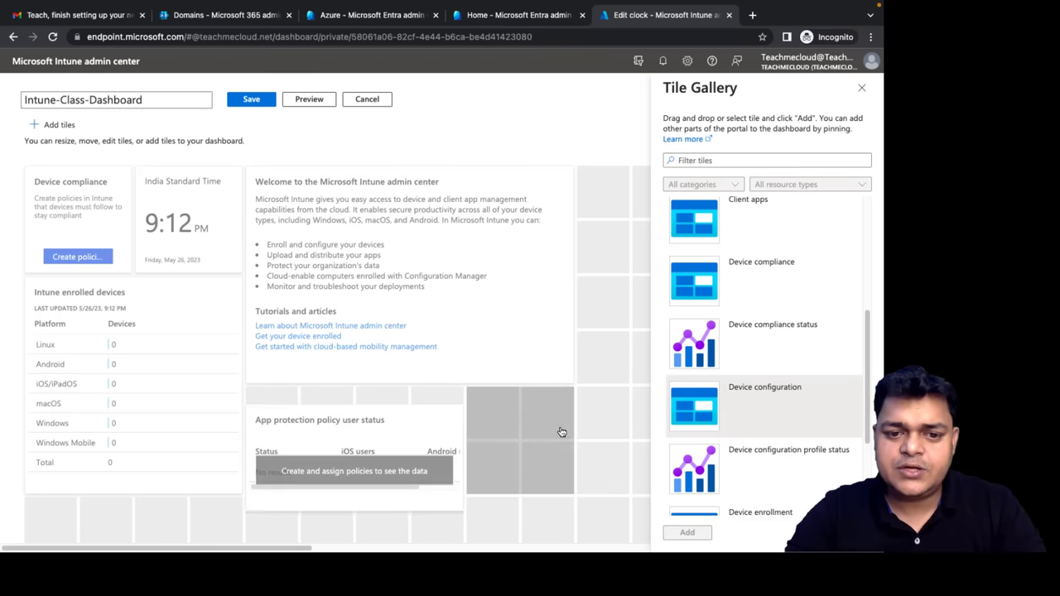
# Step: Close the Tile Gallery and save Intune-Class-Dashboard
pyautogui.click(863, 88)
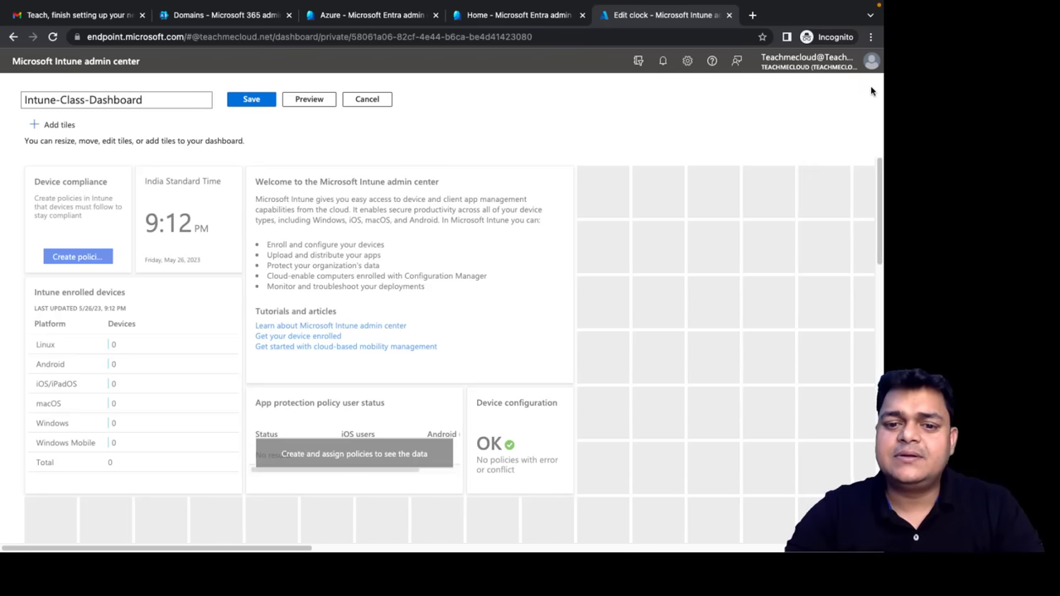
pyautogui.moveTo(555, 423)
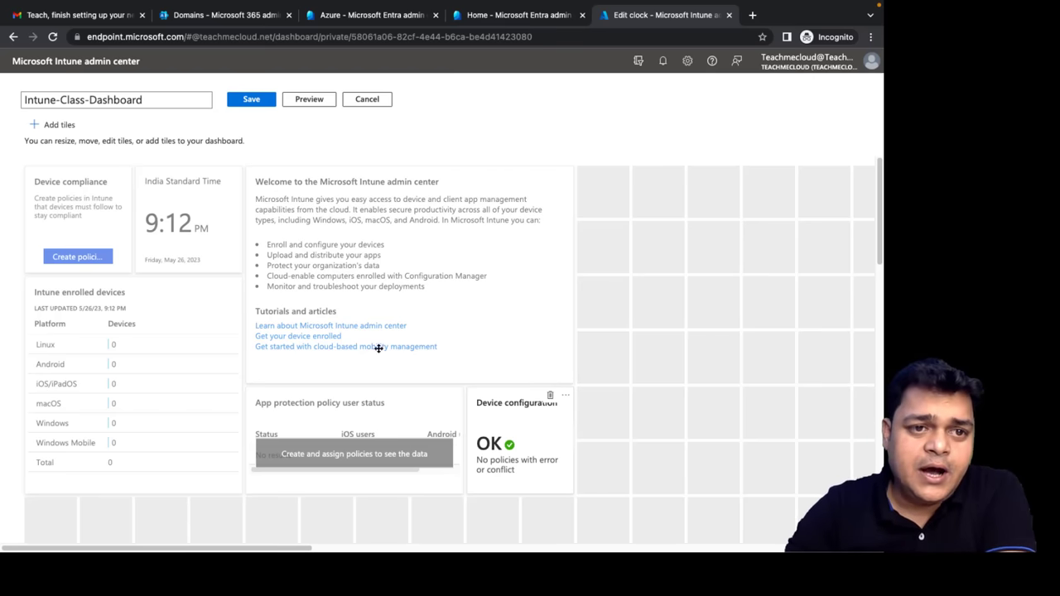
pyautogui.click(252, 100)
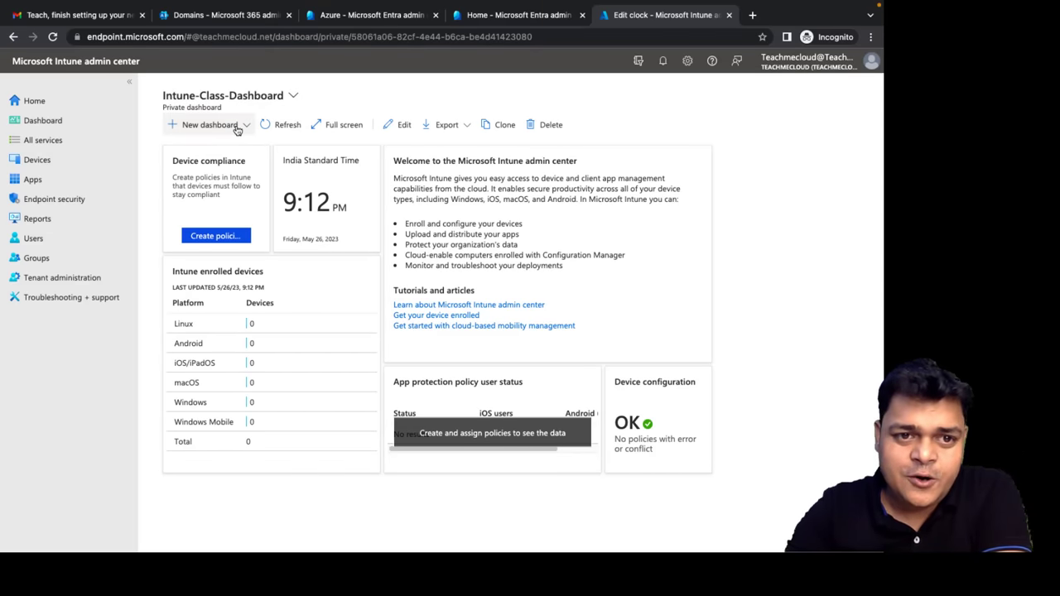
# Step: Compare My Dashboard with Intune-Class-Dashboard, ending back on My Dashboard
pyautogui.click(292, 95)
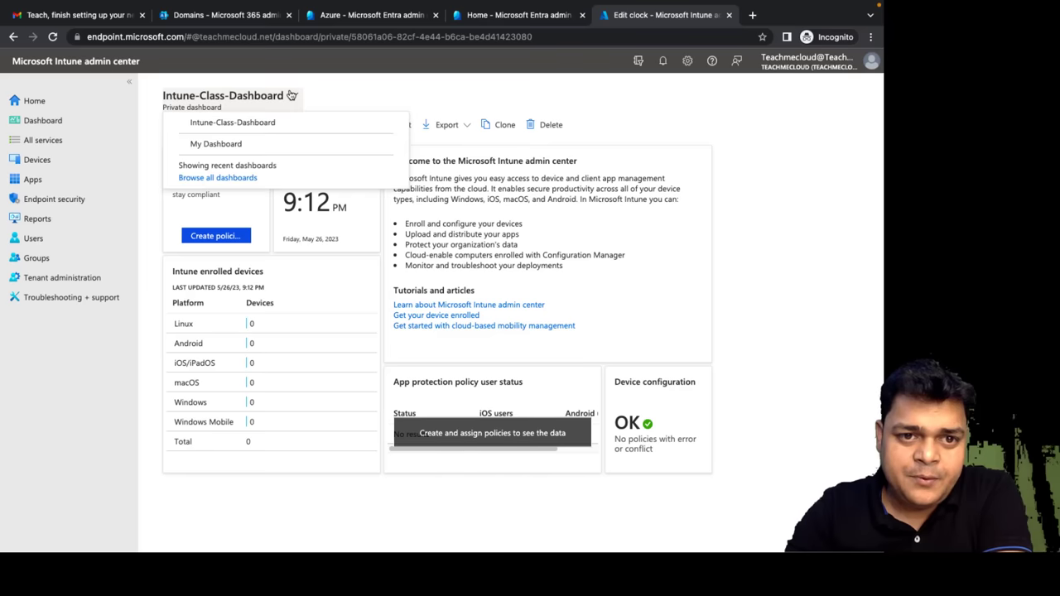
pyautogui.click(227, 145)
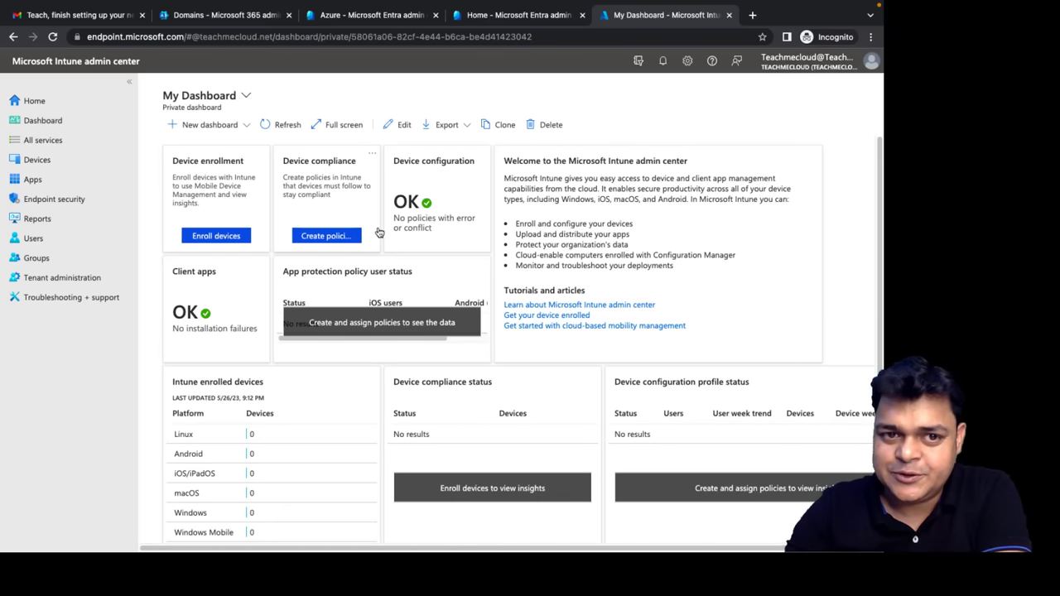
pyautogui.click(245, 96)
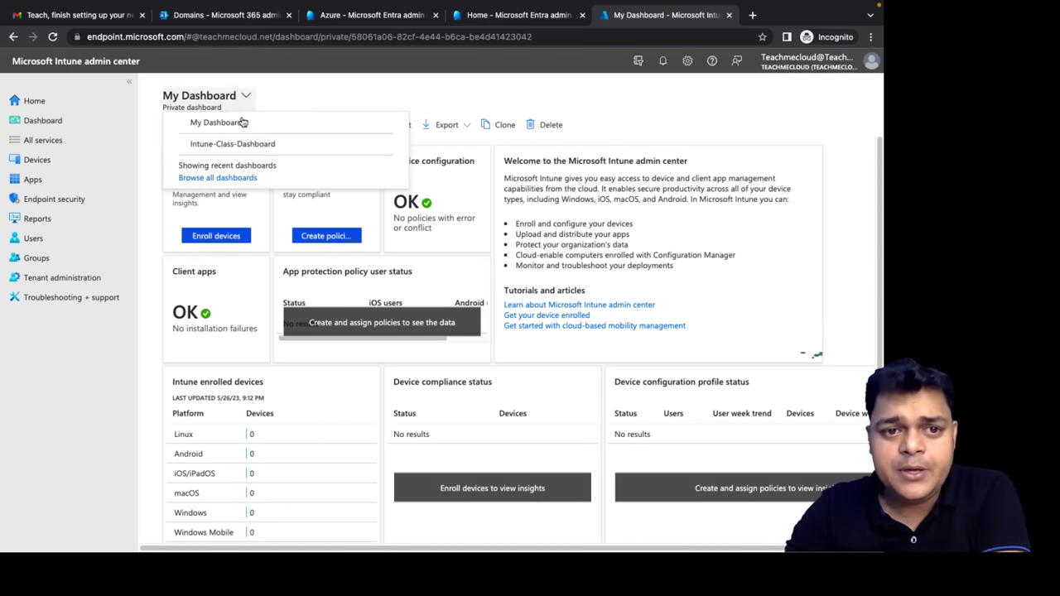
pyautogui.click(237, 132)
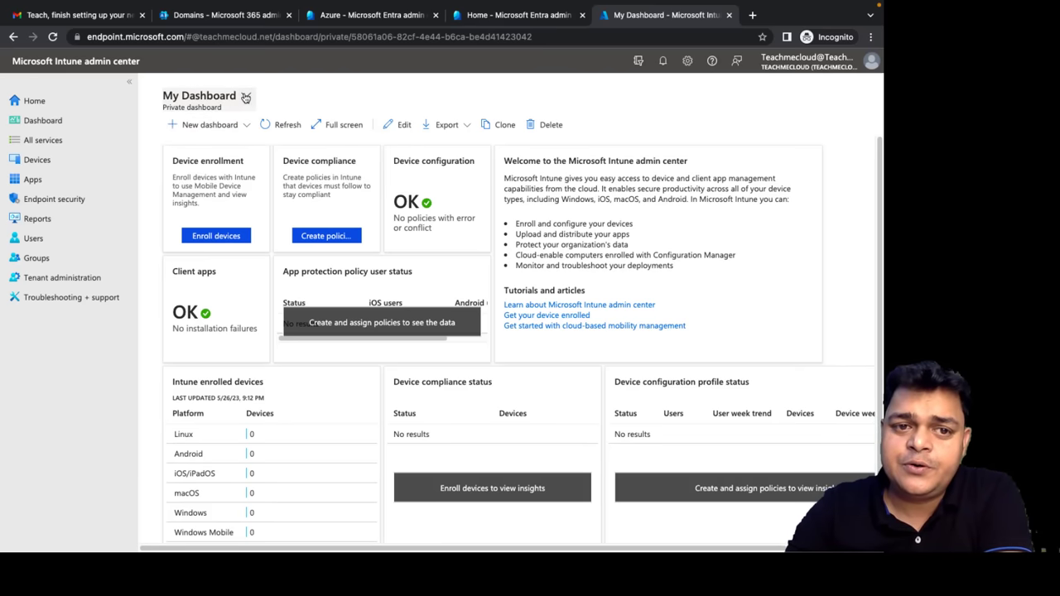
pyautogui.click(246, 96)
pyautogui.click(239, 141)
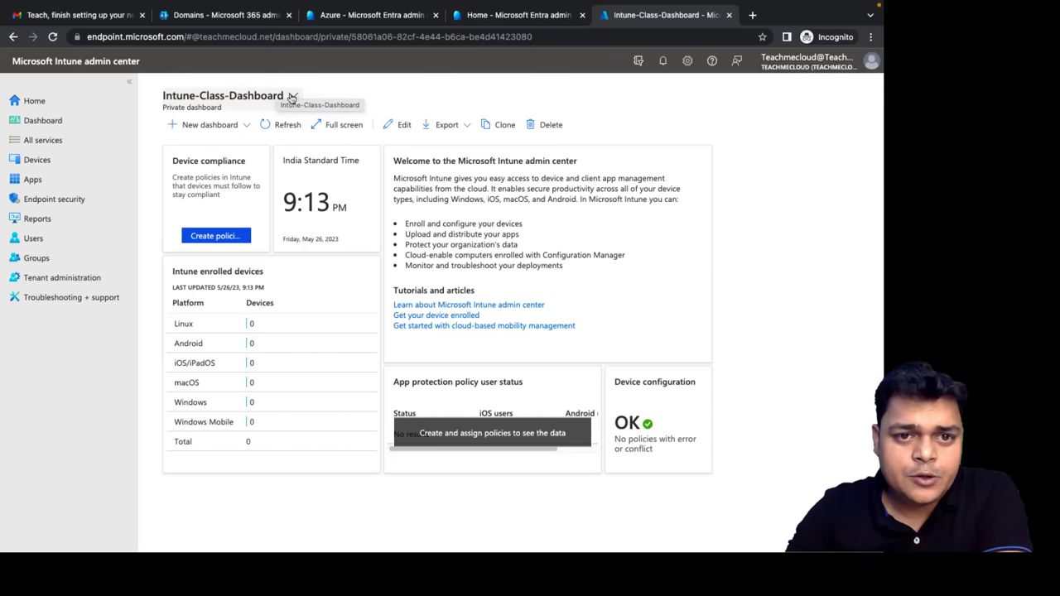
pyautogui.click(291, 97)
pyautogui.click(199, 143)
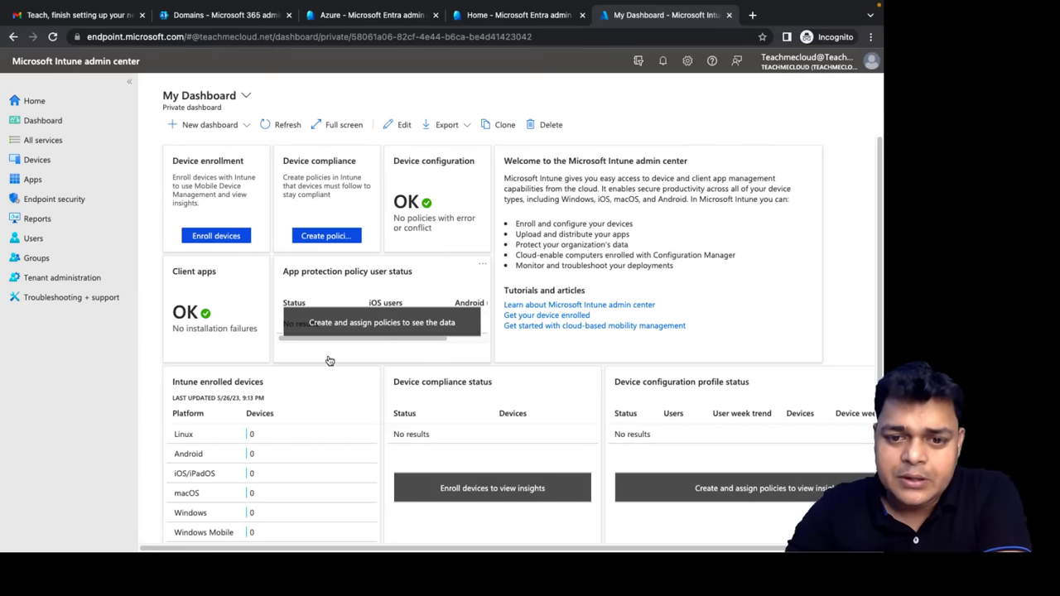
pyautogui.scroll(-1, 330, 361)
pyautogui.scroll(1, 330, 361)
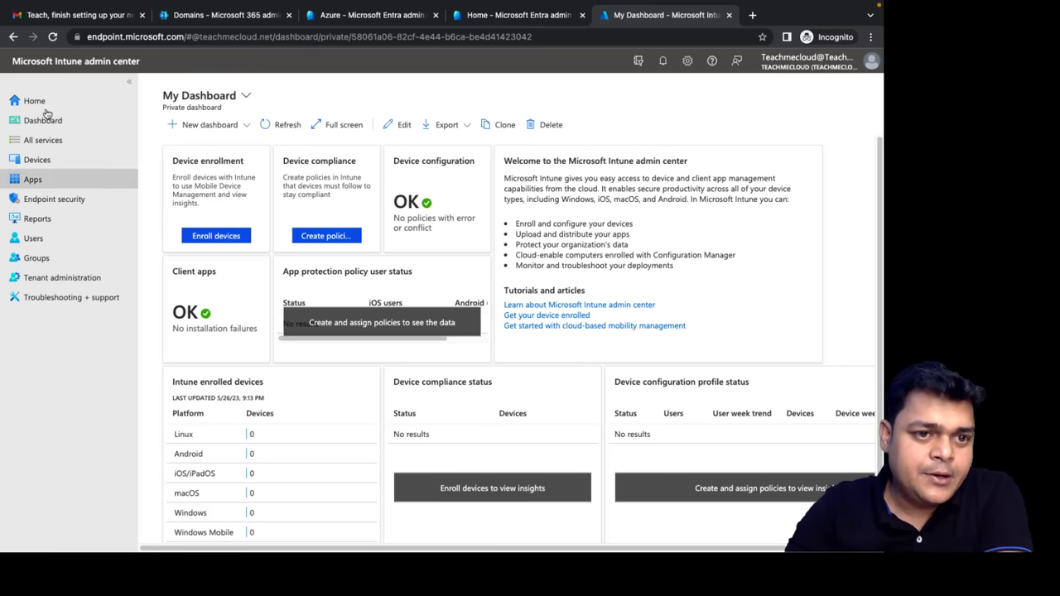
# Step: Open Devices | Overview from All services to view enrolled device counts per platform
pyautogui.click(43, 141)
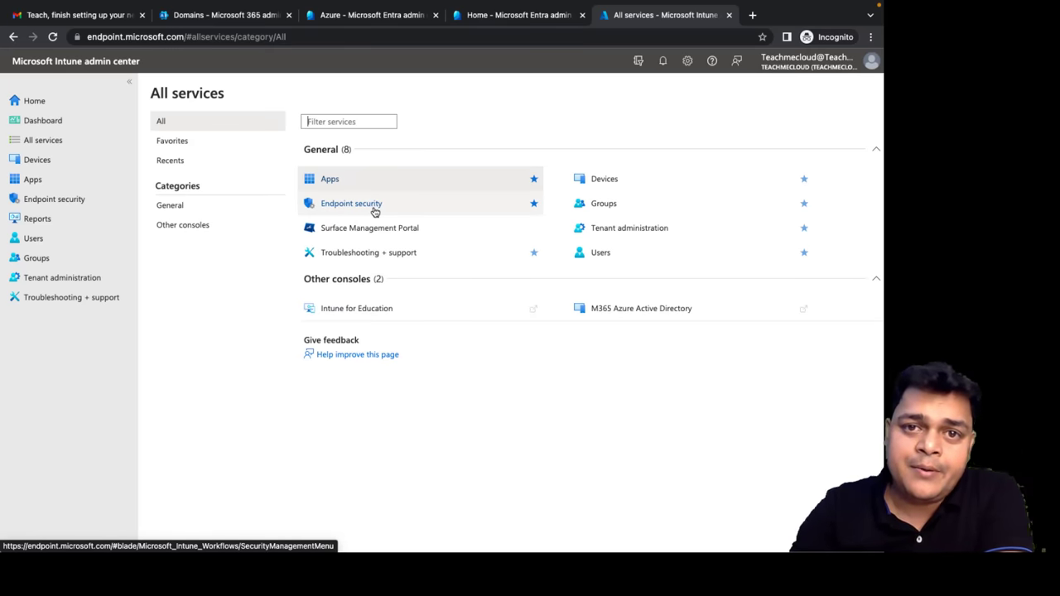
pyautogui.click(44, 160)
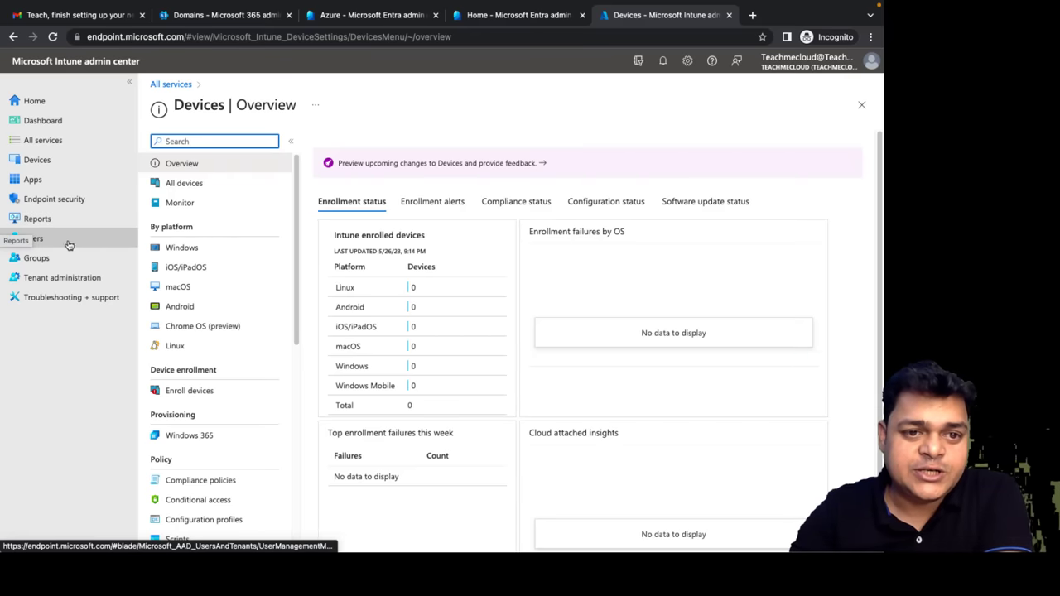
pyautogui.scroll(-1, 195, 254)
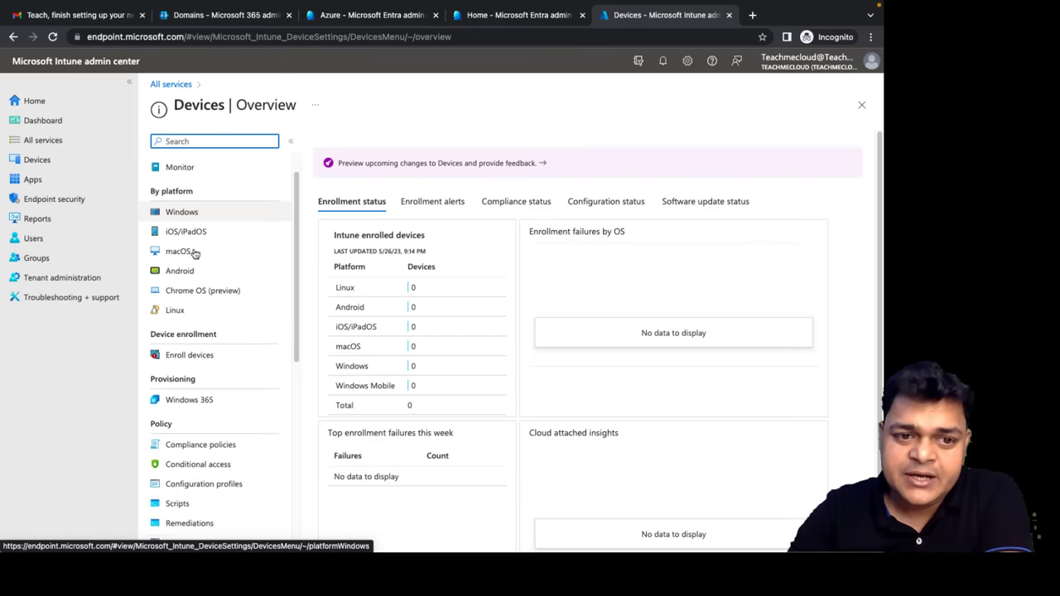
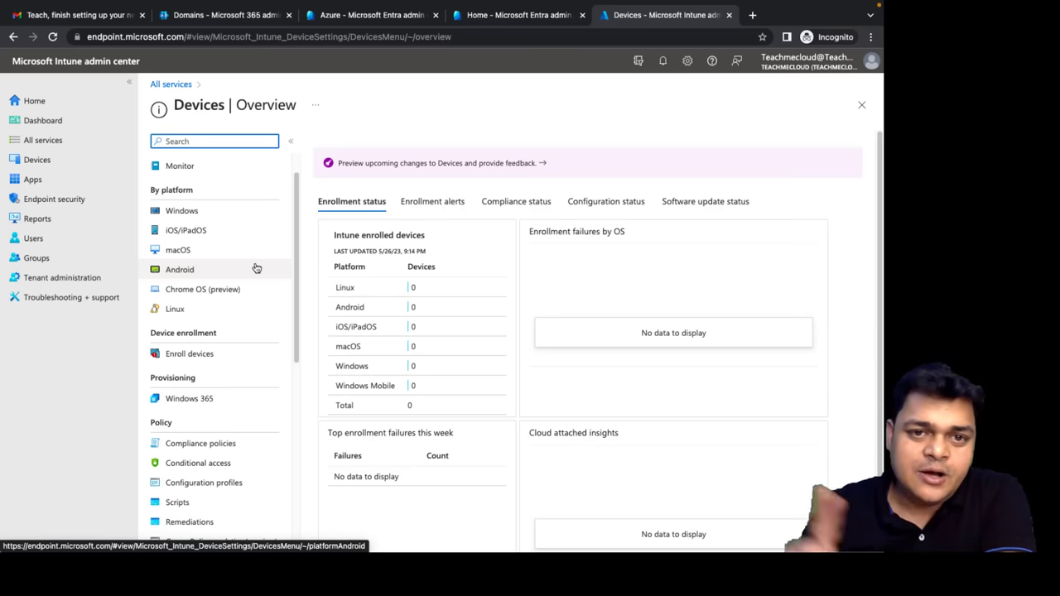
# Step: Switch to the Microsoft 365 Space and click through its welcome slides
pyautogui.hotkey('ctrl', 'Left')
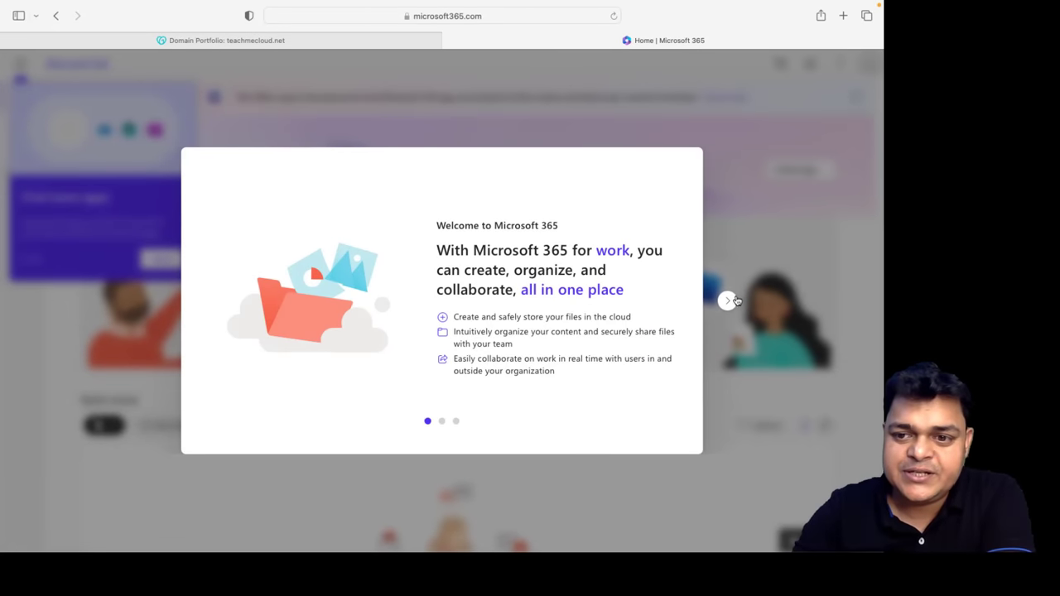
pyautogui.click(729, 300)
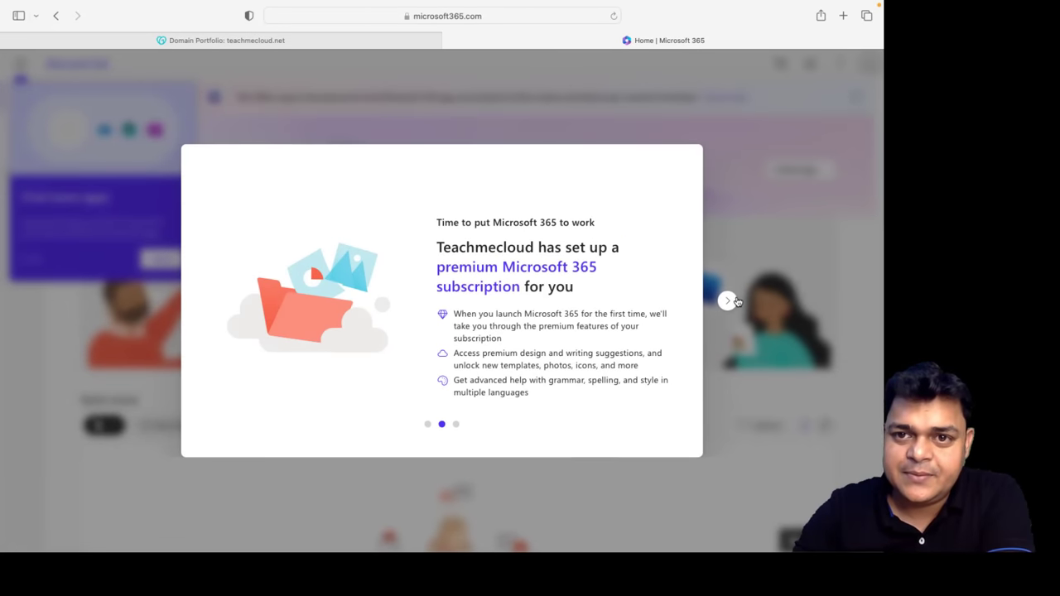
pyautogui.click(728, 300)
pyautogui.click(728, 301)
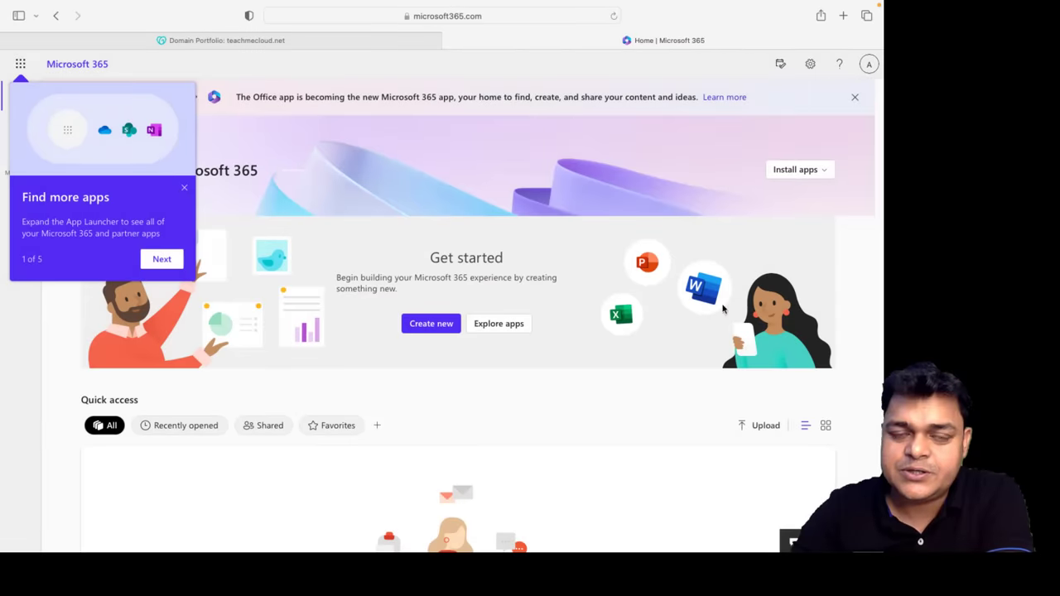
# Step: Return to the Finder desktop, then move to the full-screen Windows 11 VM Space
pyautogui.hotkey('ctrl', 'Left')
pyautogui.hotkey('ctrl', 'Left')
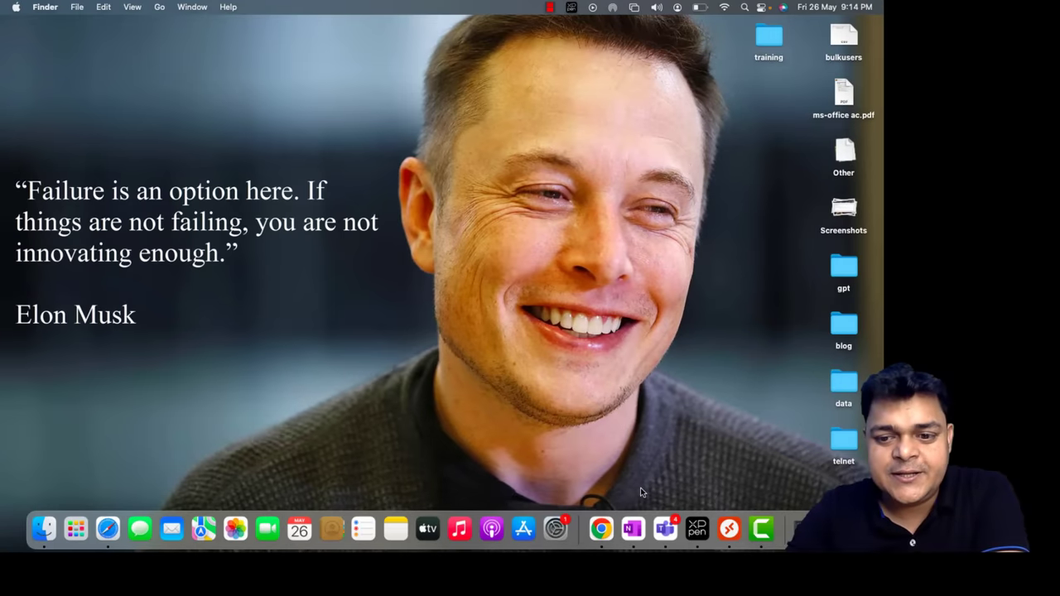
pyautogui.rightClick(762, 530)
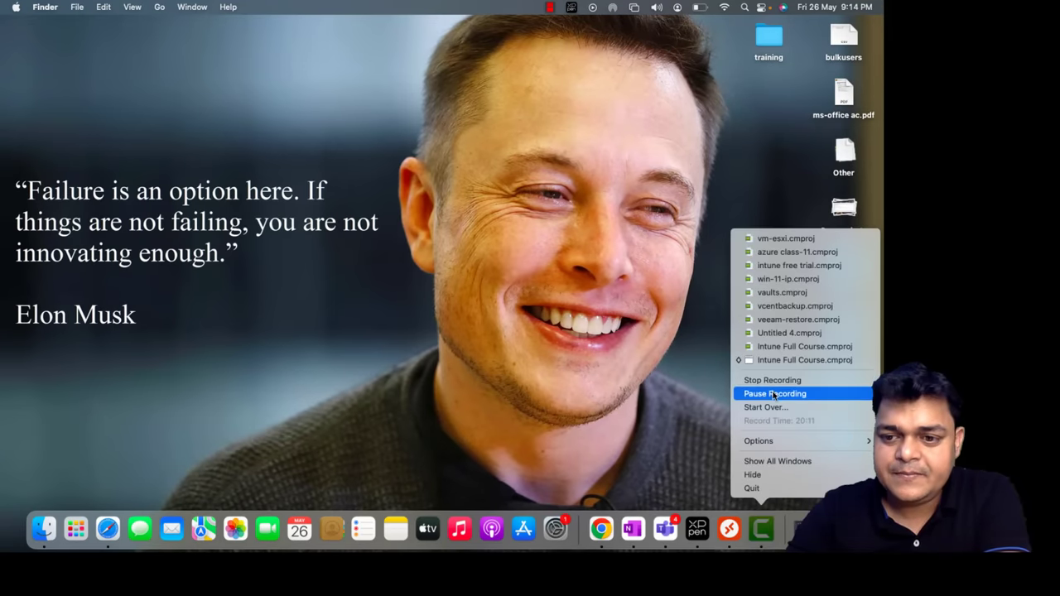
pyautogui.click(774, 395)
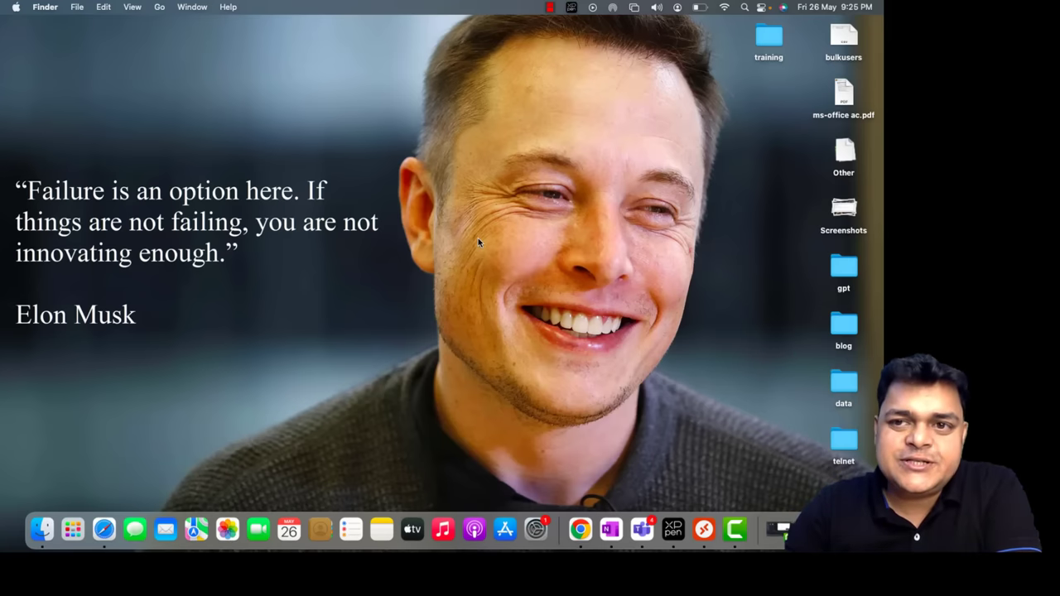
pyautogui.hotkey('ctrl', 'Right')
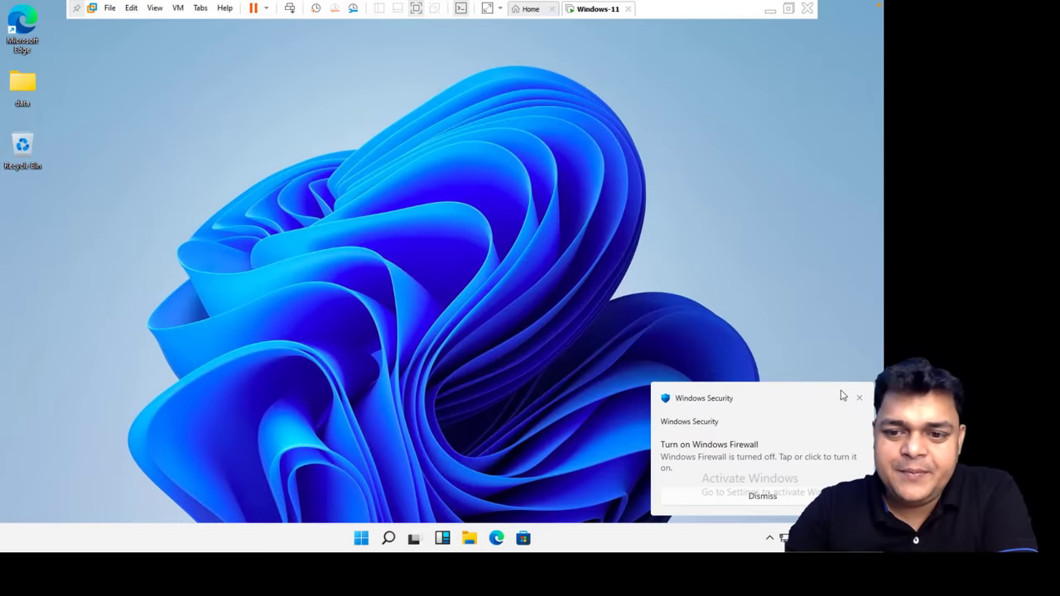
# Step: Dismiss the Windows Security firewall toast and restore the Windows-11 VM window from the taskbar
pyautogui.click(861, 398)
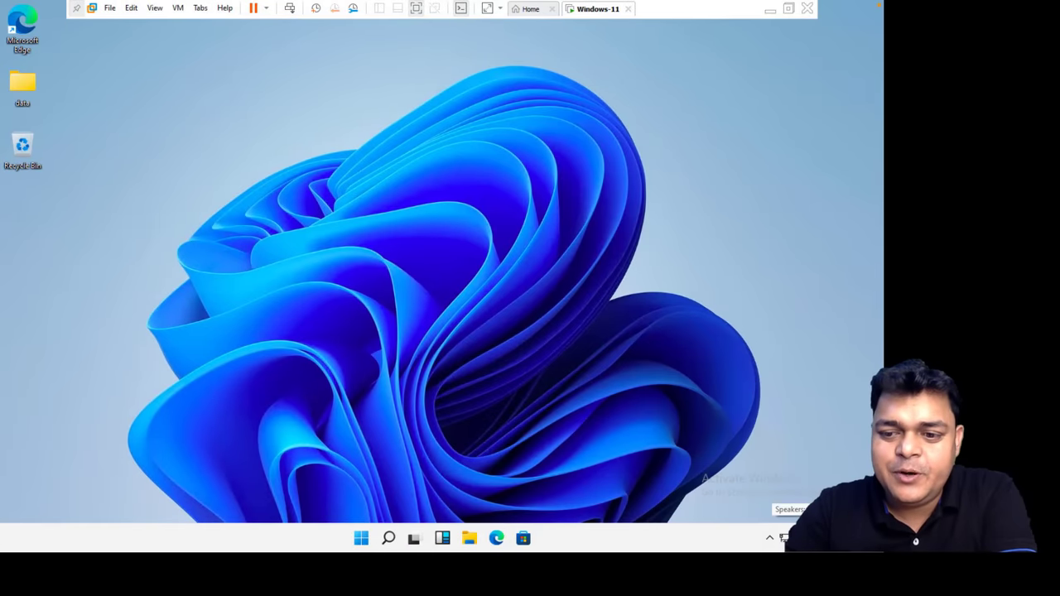
pyautogui.click(787, 539)
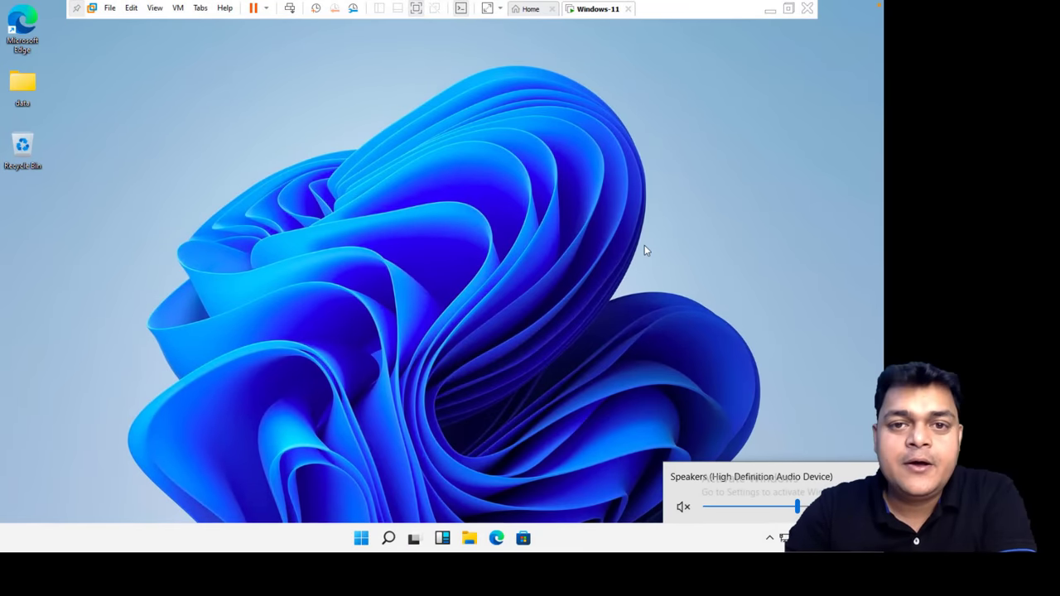
pyautogui.click(770, 9)
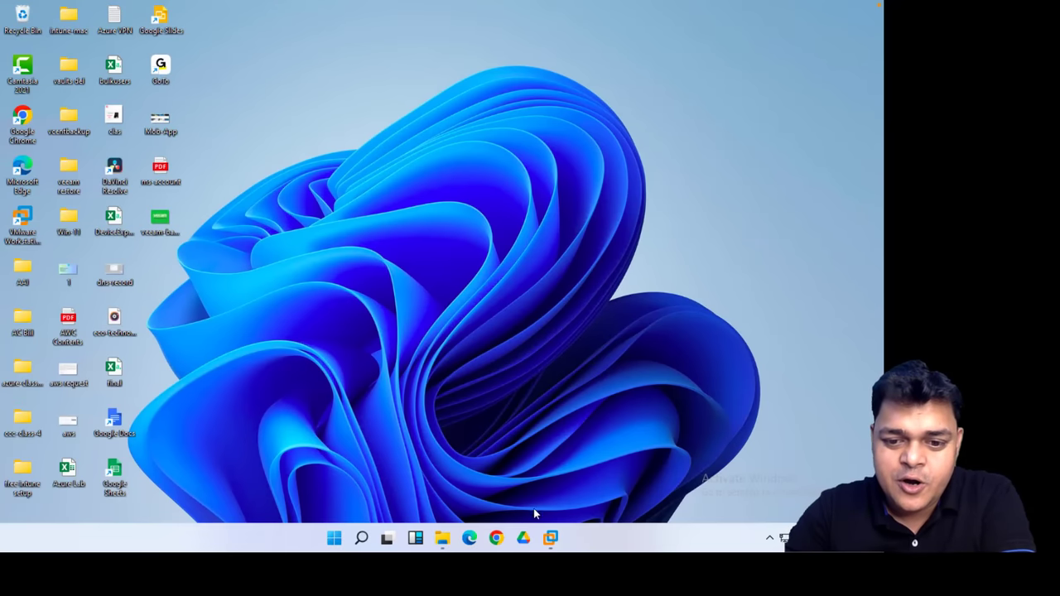
pyautogui.moveTo(551, 538)
pyautogui.click(603, 453)
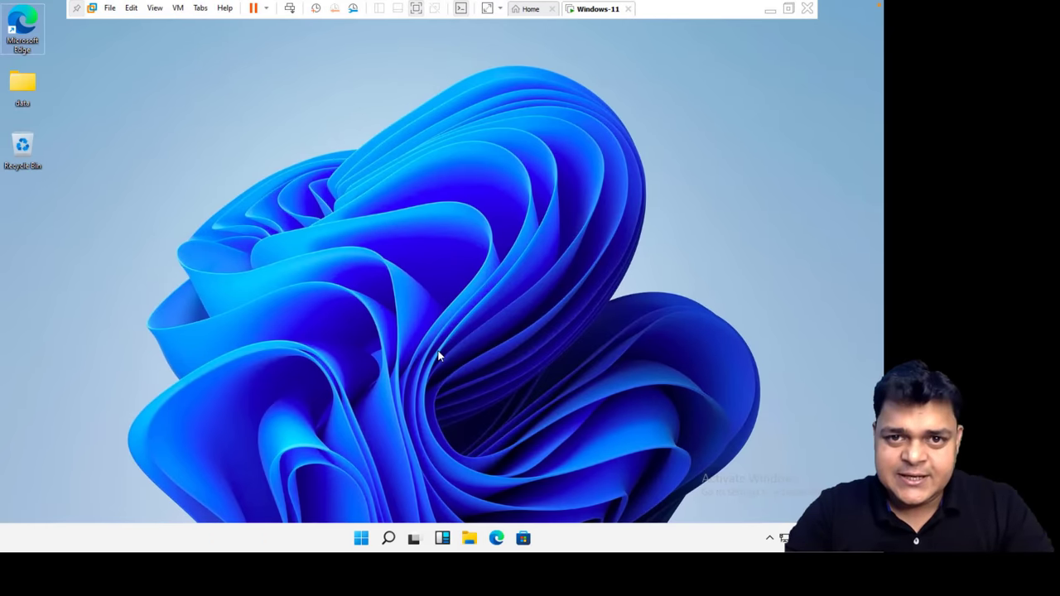
# Step: Connect a work or school account under Settings > Accounts and submit the organisation's account e-mail
pyautogui.rightClick(361, 539)
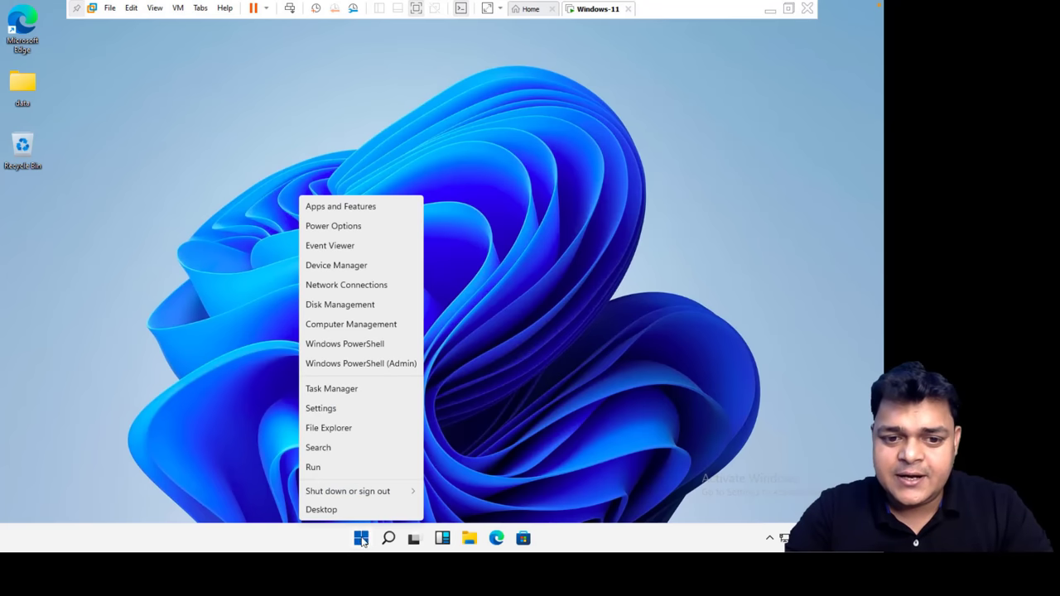
pyautogui.click(335, 411)
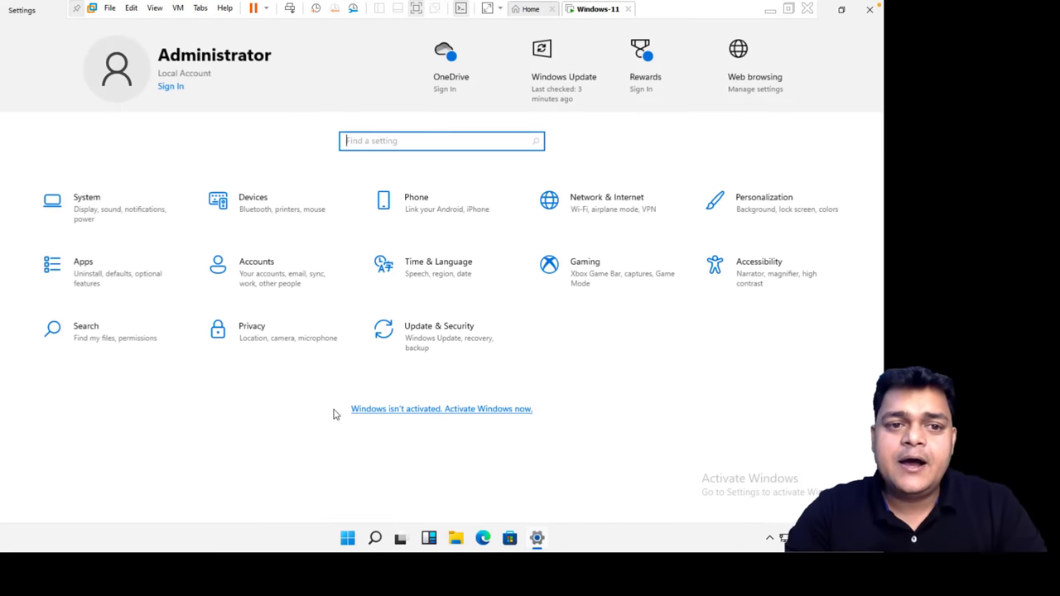
pyautogui.click(272, 268)
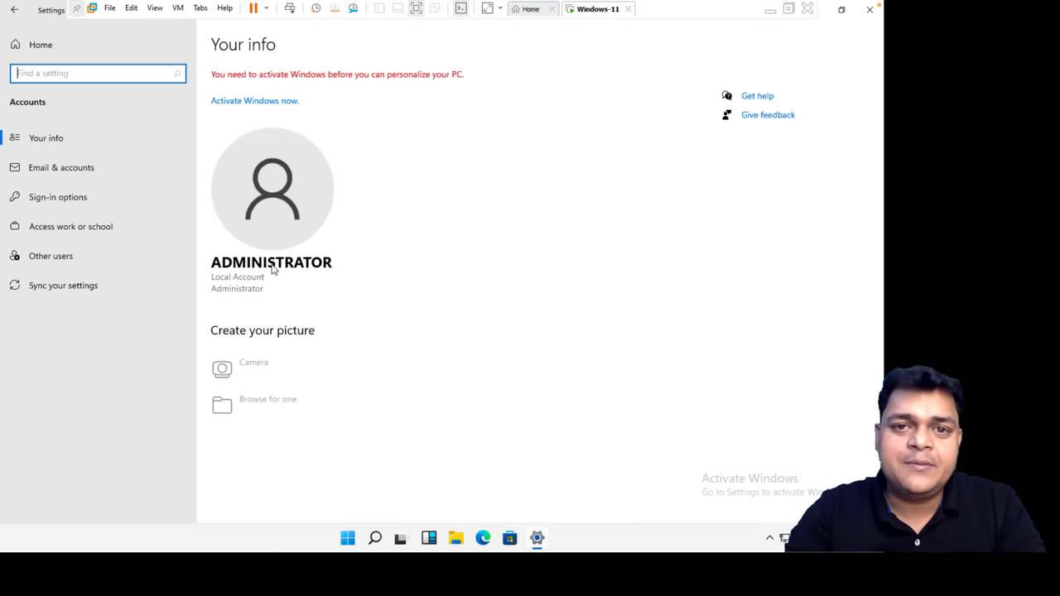
pyautogui.click(71, 229)
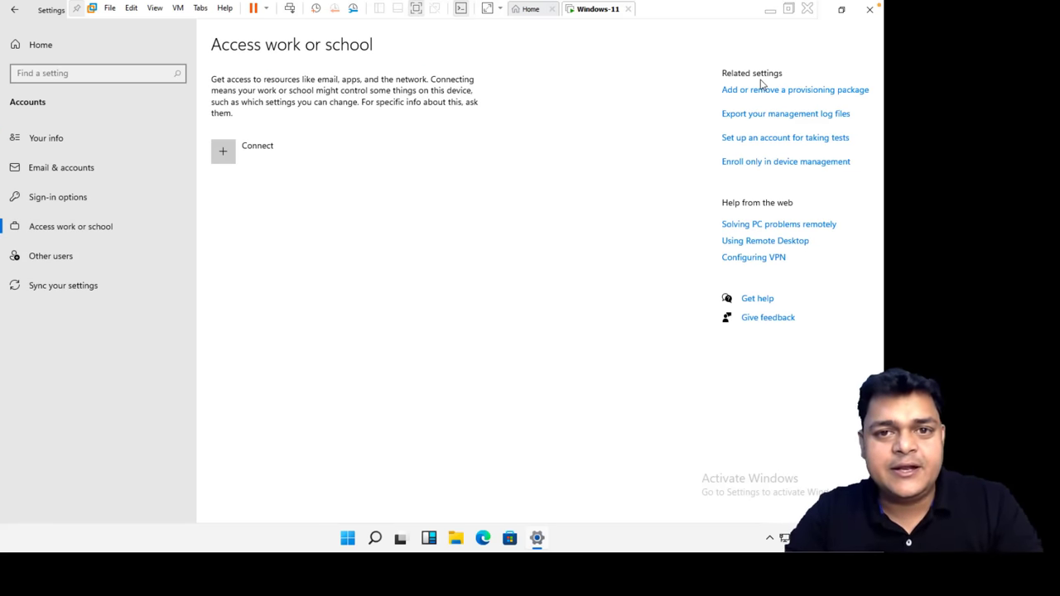
pyautogui.click(746, 137)
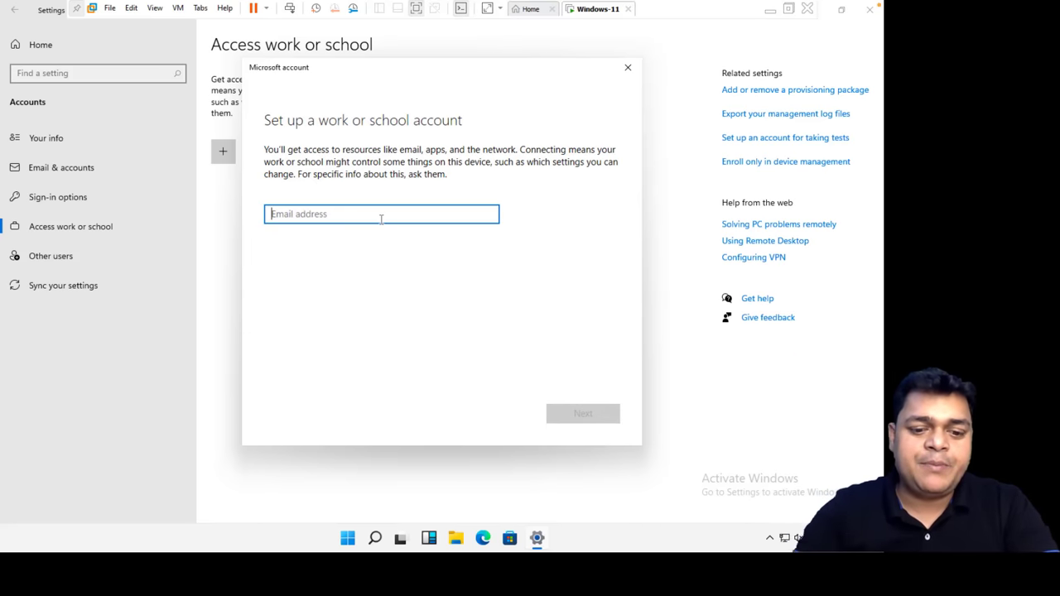
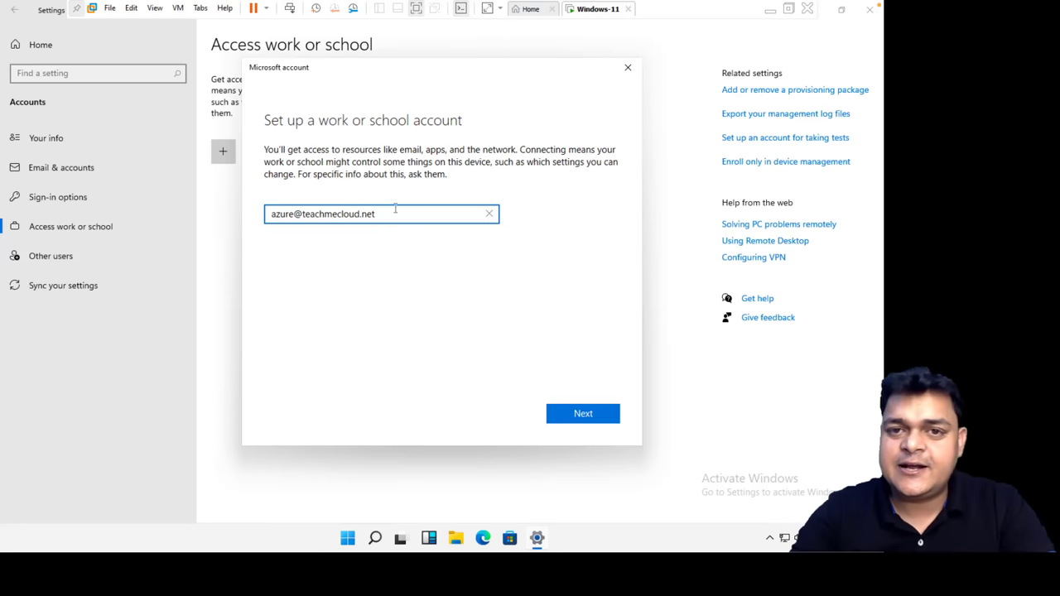
pyautogui.click(593, 422)
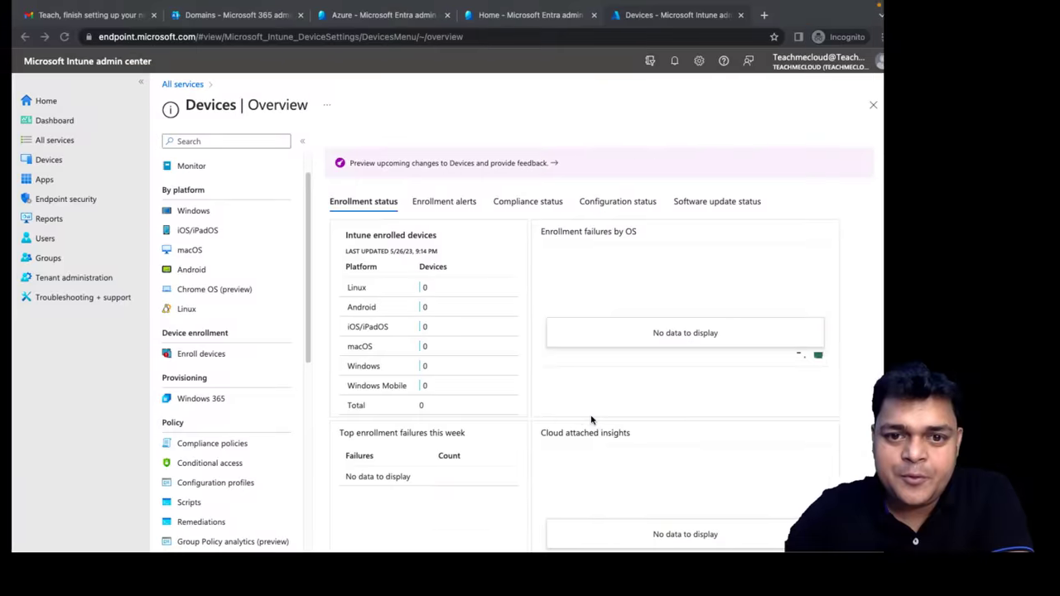
# Step: Open Intune's Windows Automatic Enrollment settings and select the full MDM discovery URL
pyautogui.click(182, 213)
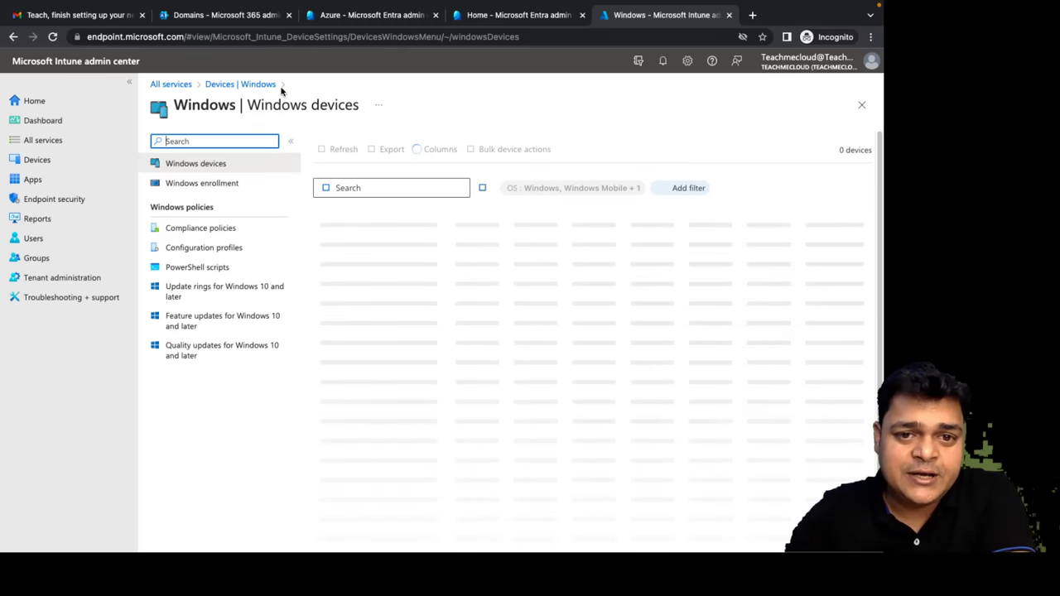
pyautogui.click(192, 189)
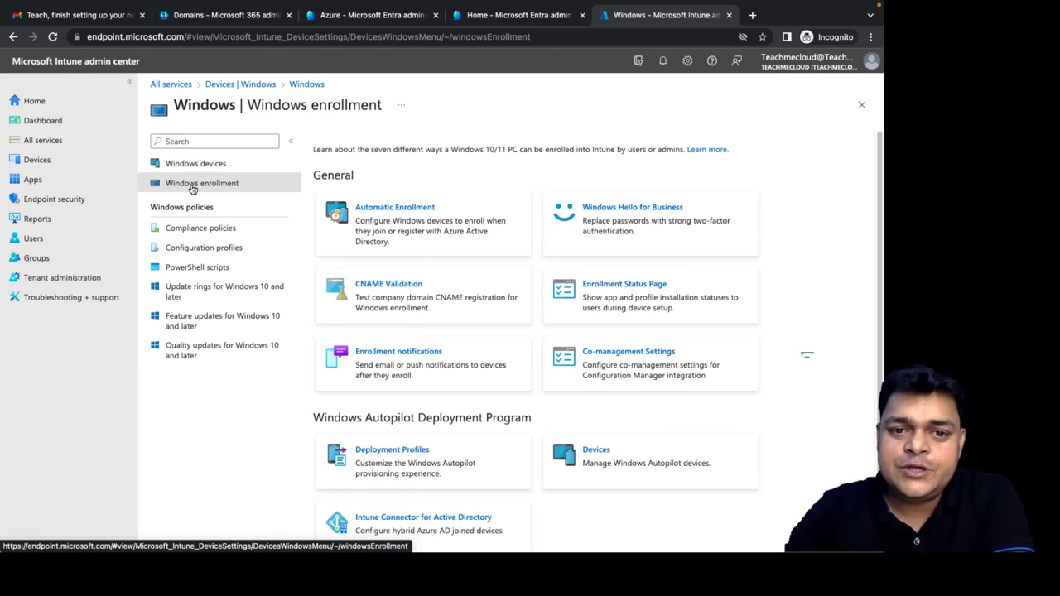
pyautogui.scroll(-1, 434, 398)
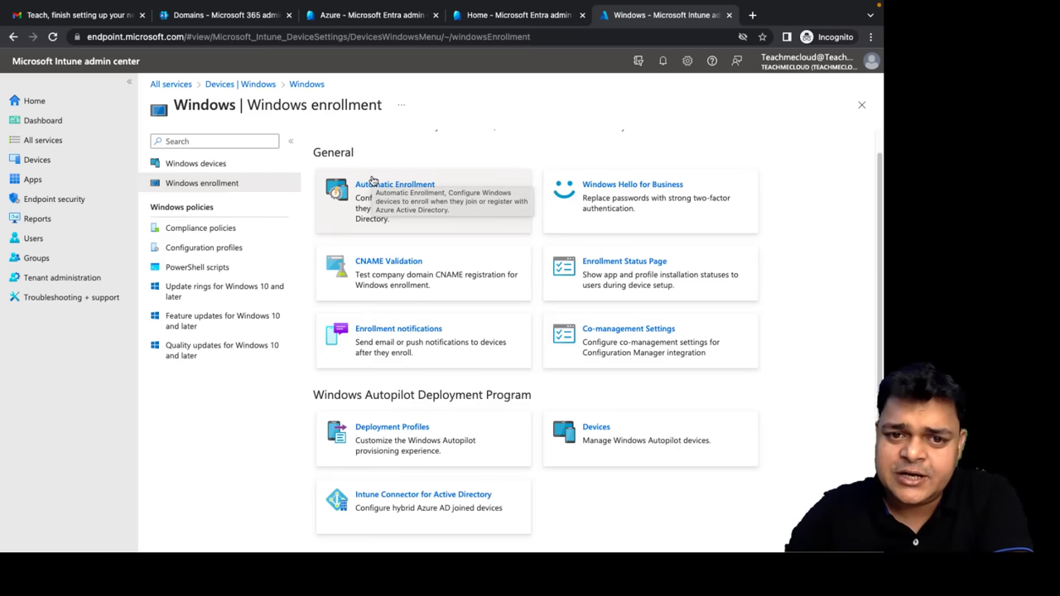
pyautogui.scroll(1, 372, 181)
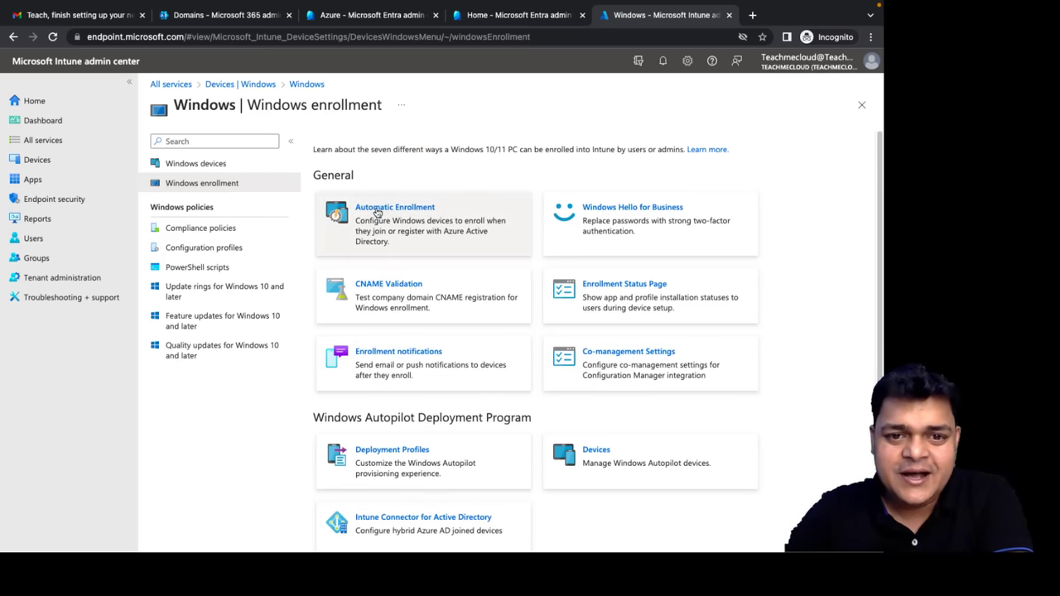
pyautogui.click(377, 213)
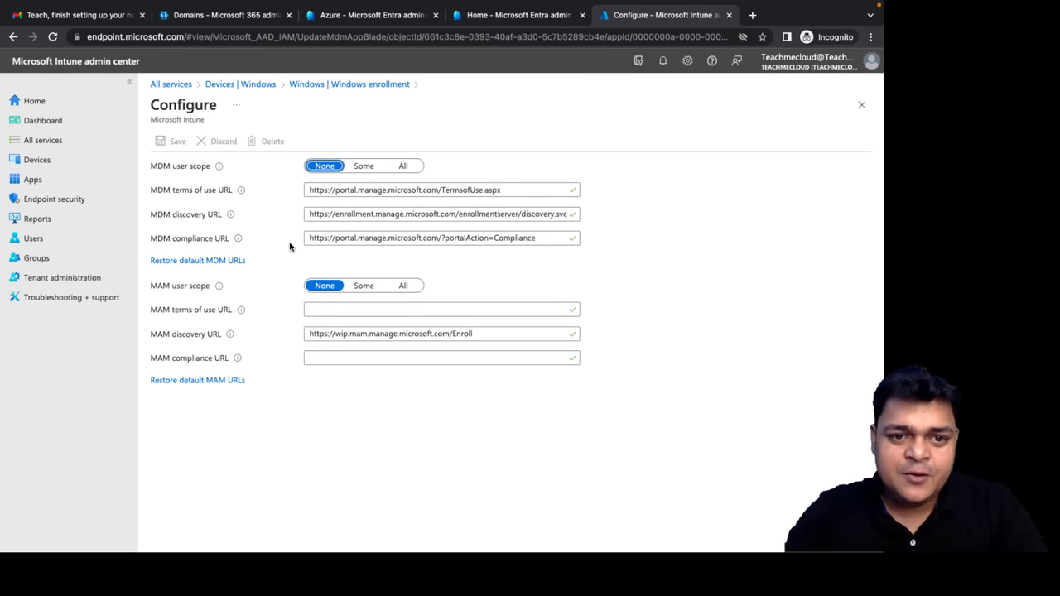
pyautogui.click(400, 214)
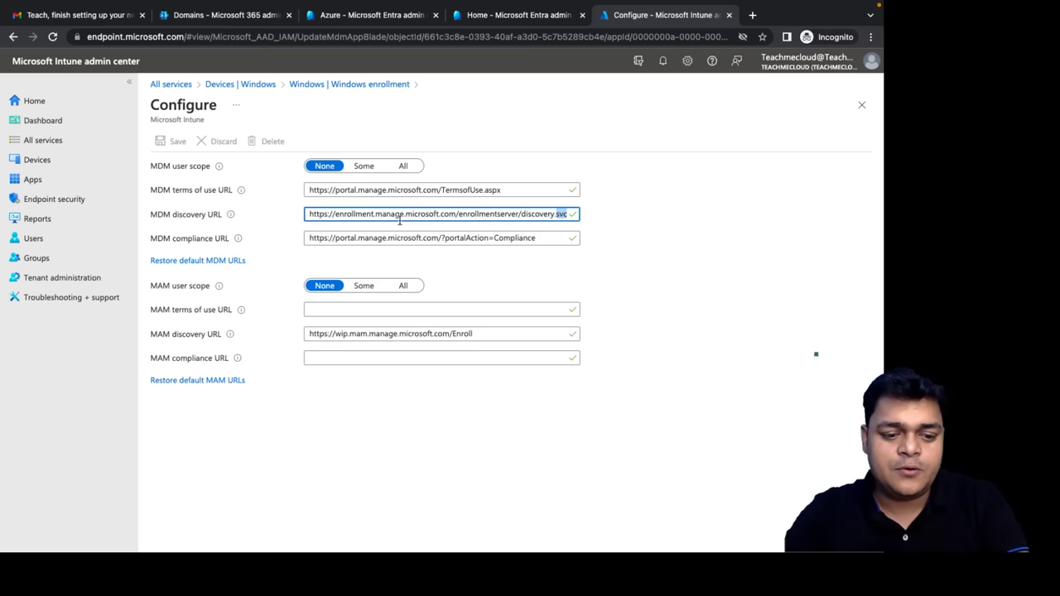
pyautogui.hotkey('ctrl', 'a')
pyautogui.hotkey('ctrl', 'c')
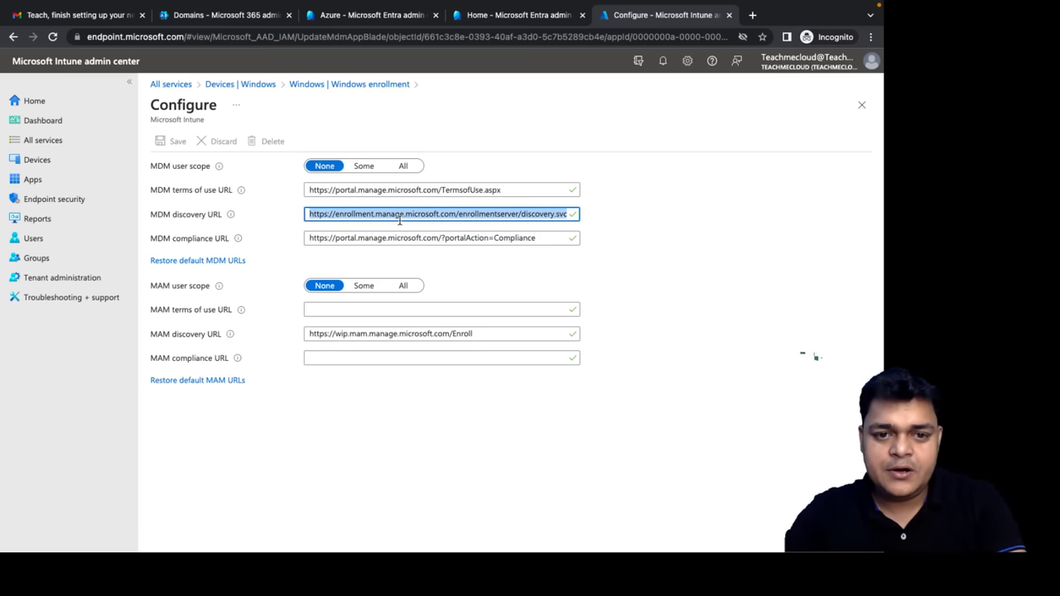
pyautogui.hotkey('ctrl', 'Left')
pyautogui.hotkey('ctrl', 'Left')
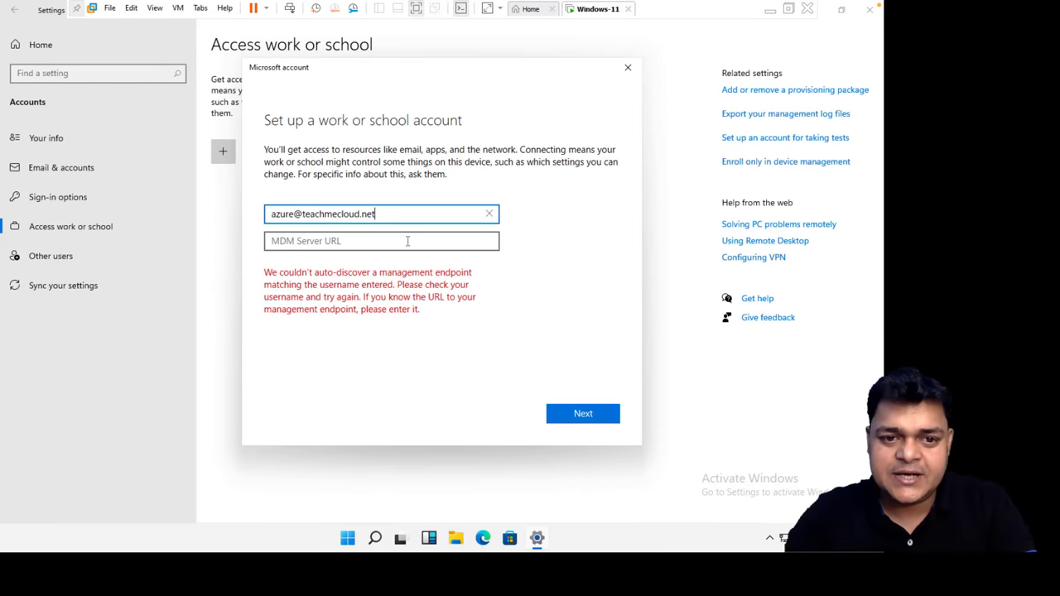
# Step: Paste the MDM discovery URL into Notepad and copy it cleanly from there
pyautogui.click(408, 241)
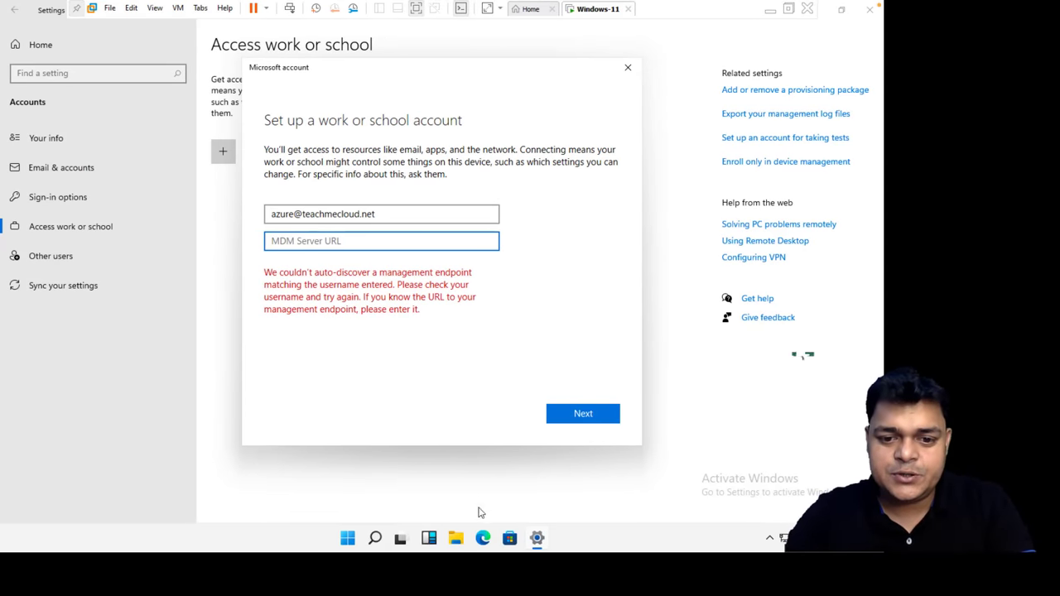
pyautogui.click(769, 12)
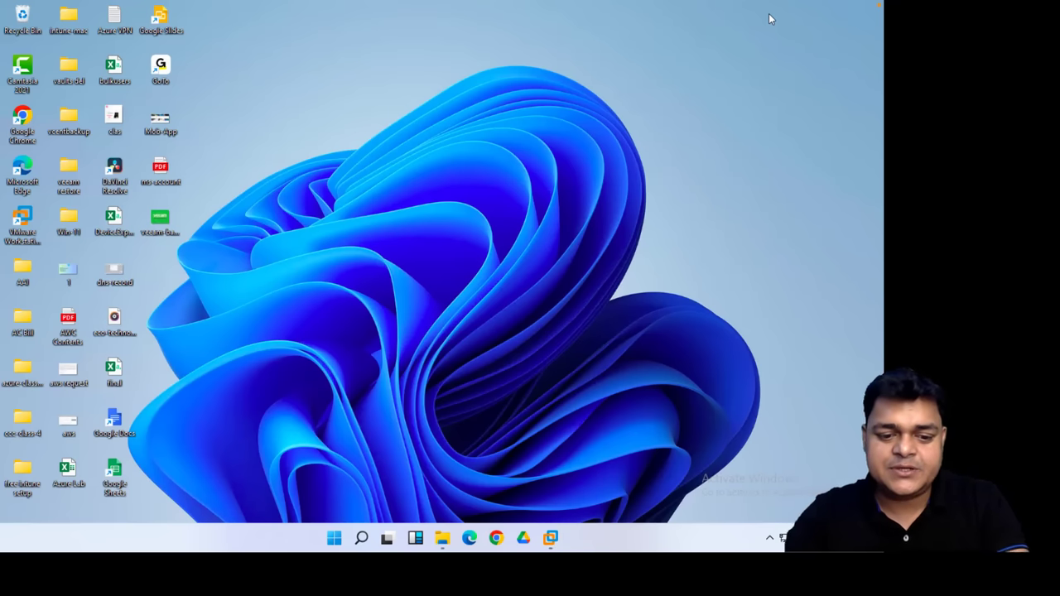
pyautogui.press('super+r')
pyautogui.write('nite')
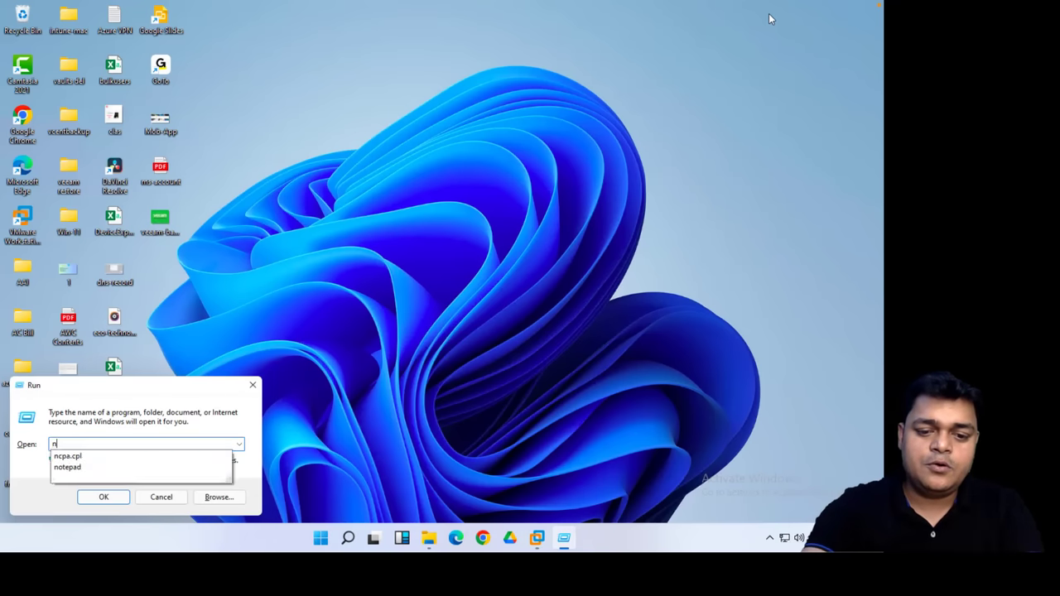
pyautogui.press('BackSpace')
pyautogui.press('BackSpace')
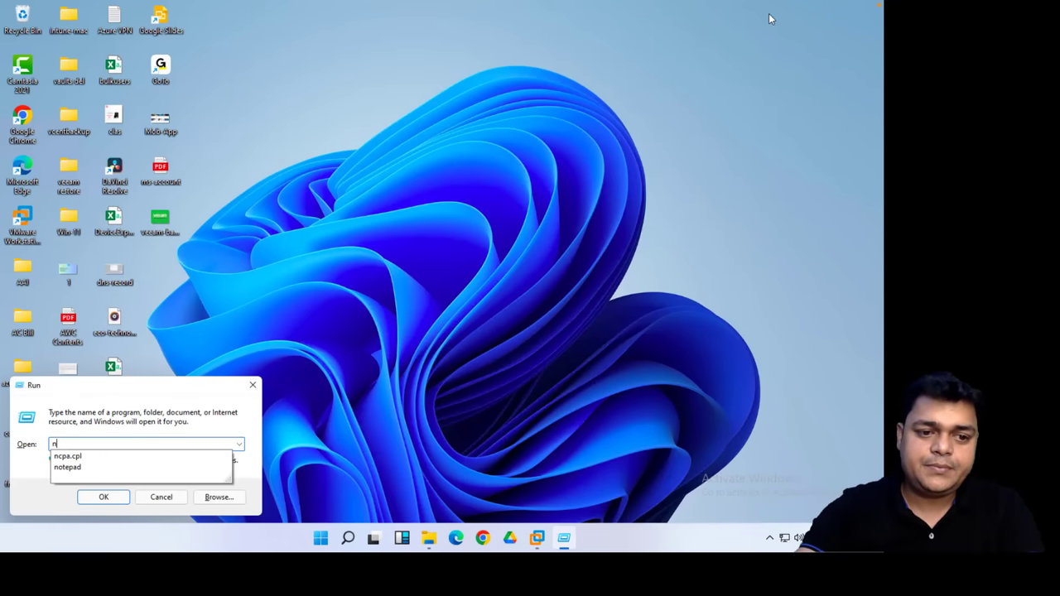
pyautogui.press('Down')
pyautogui.press('Down')
pyautogui.press('Return')
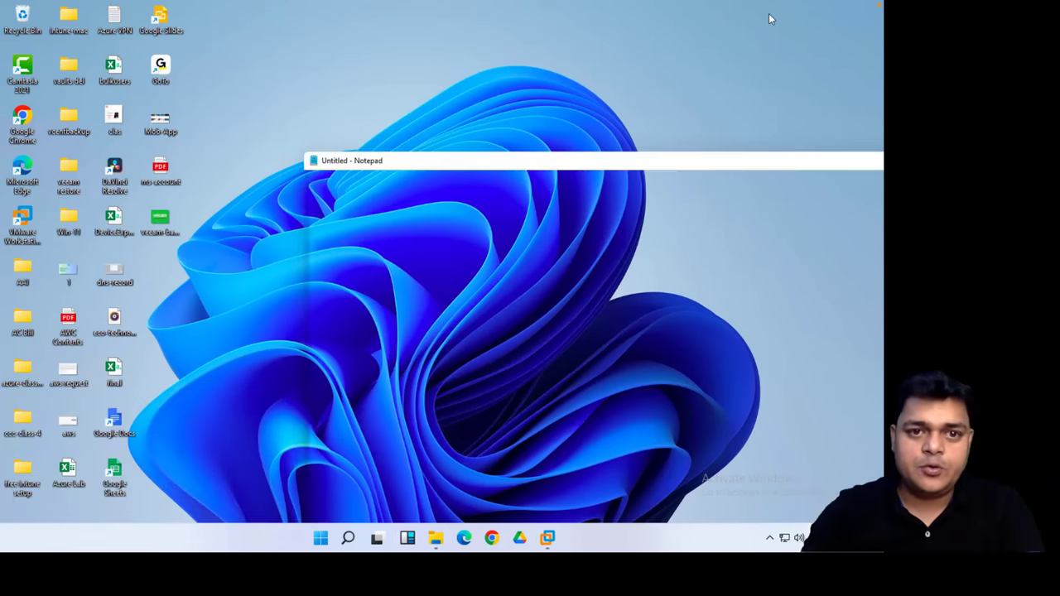
pyautogui.hotkey('ctrl', 'v')
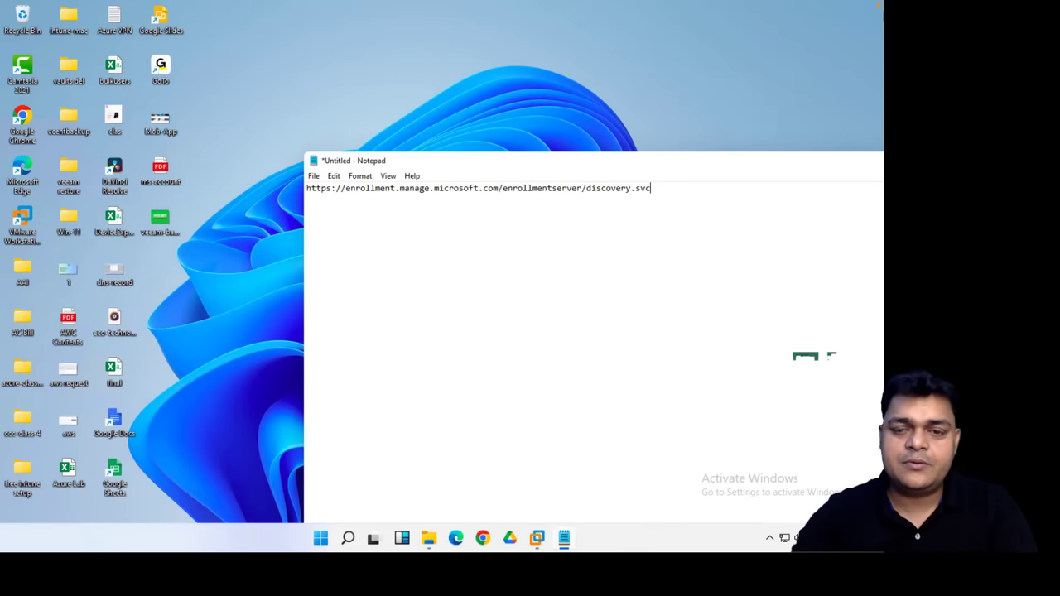
pyautogui.moveTo(672, 189); pyautogui.dragTo(280, 192)
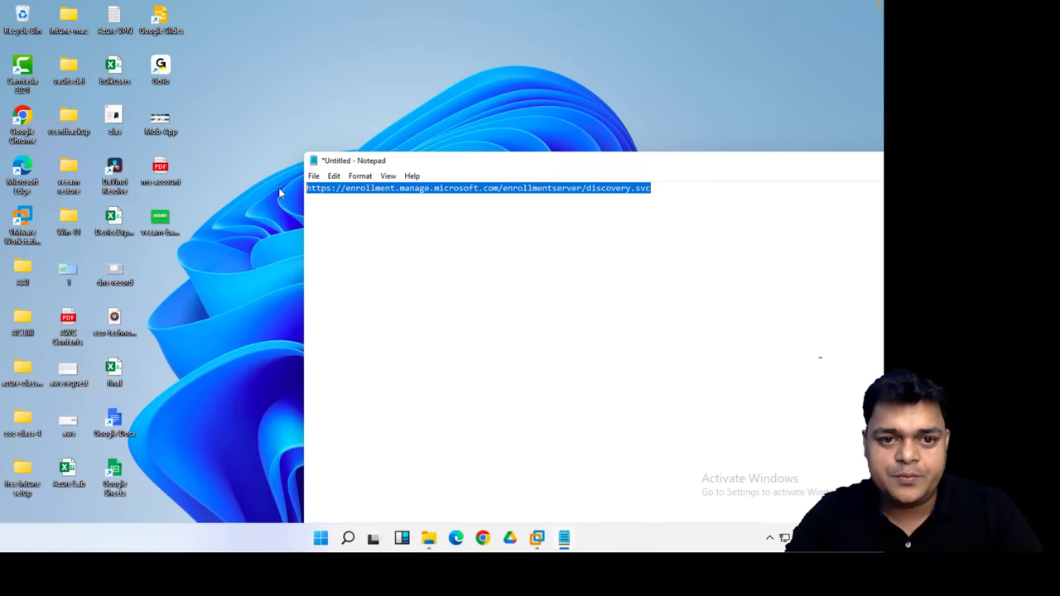
pyautogui.rightClick(364, 195)
pyautogui.click(392, 229)
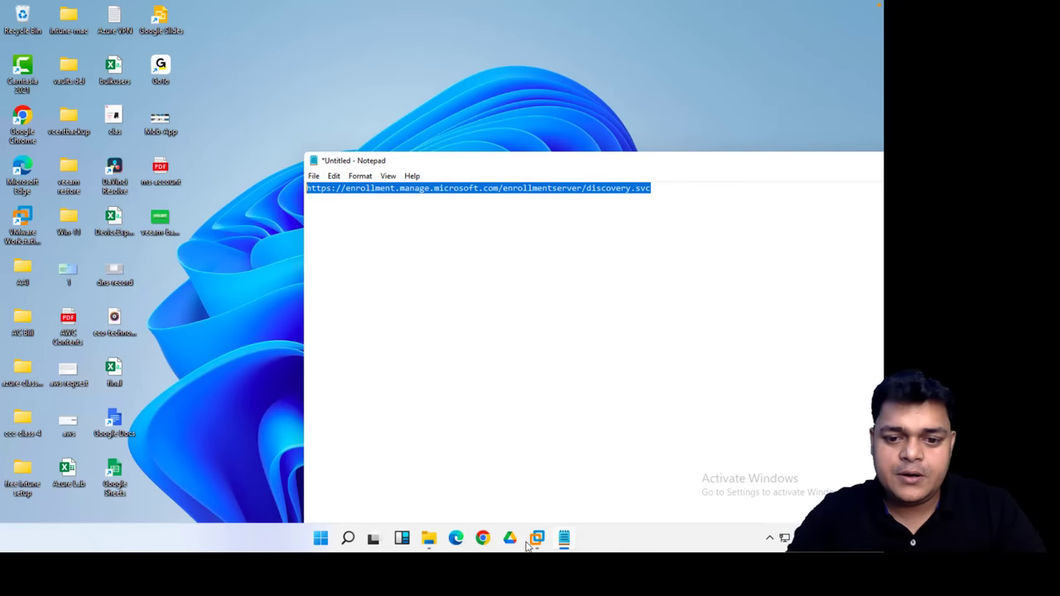
# Step: Paste the URL into the VM's MDM Server URL field and continue
pyautogui.moveTo(536, 540)
pyautogui.click(594, 463)
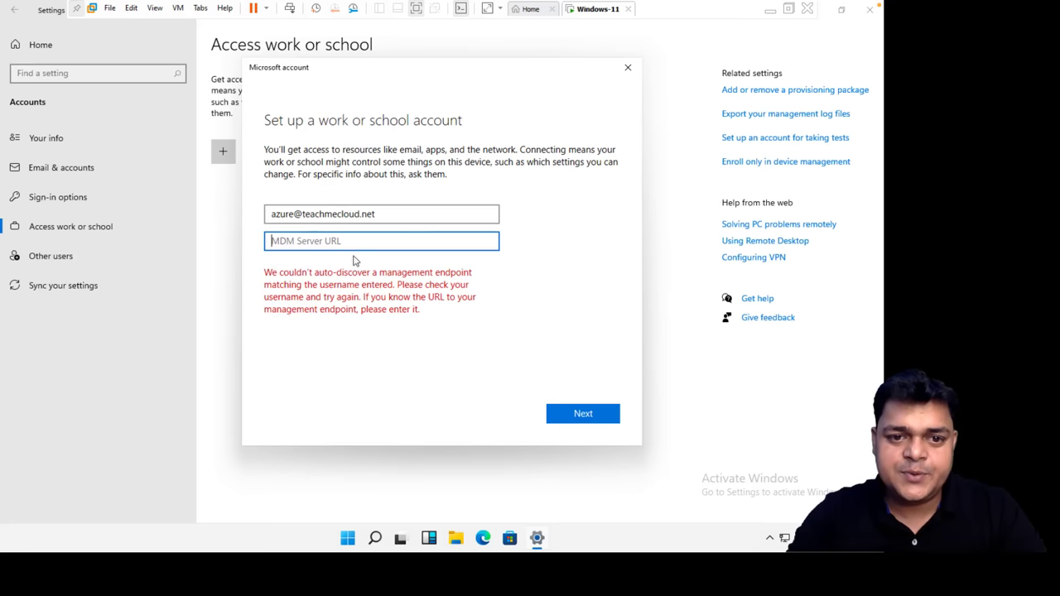
pyautogui.hotkey('ctrl', 'v')
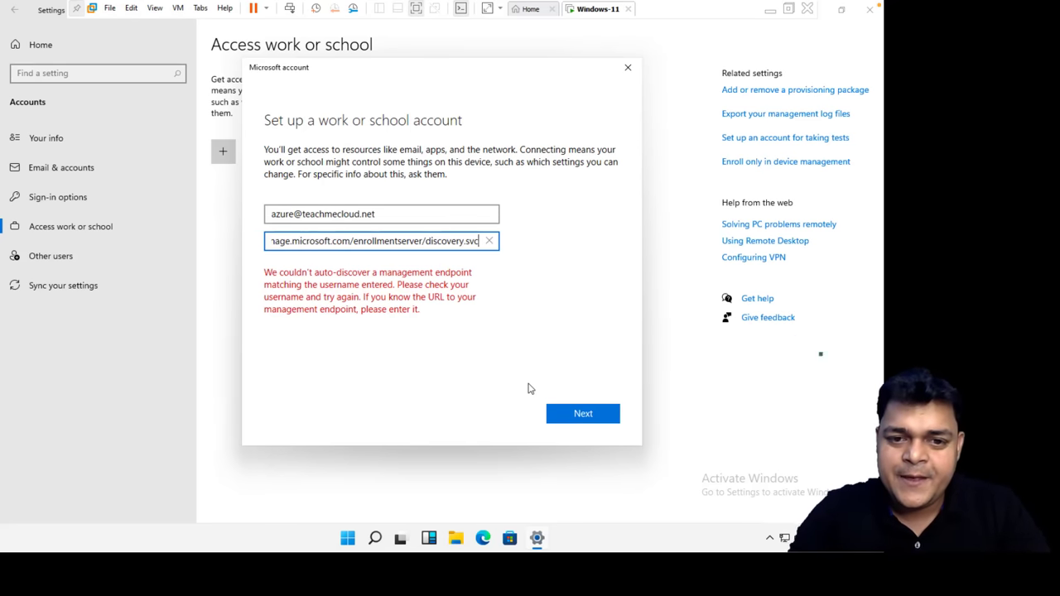
pyautogui.click(583, 414)
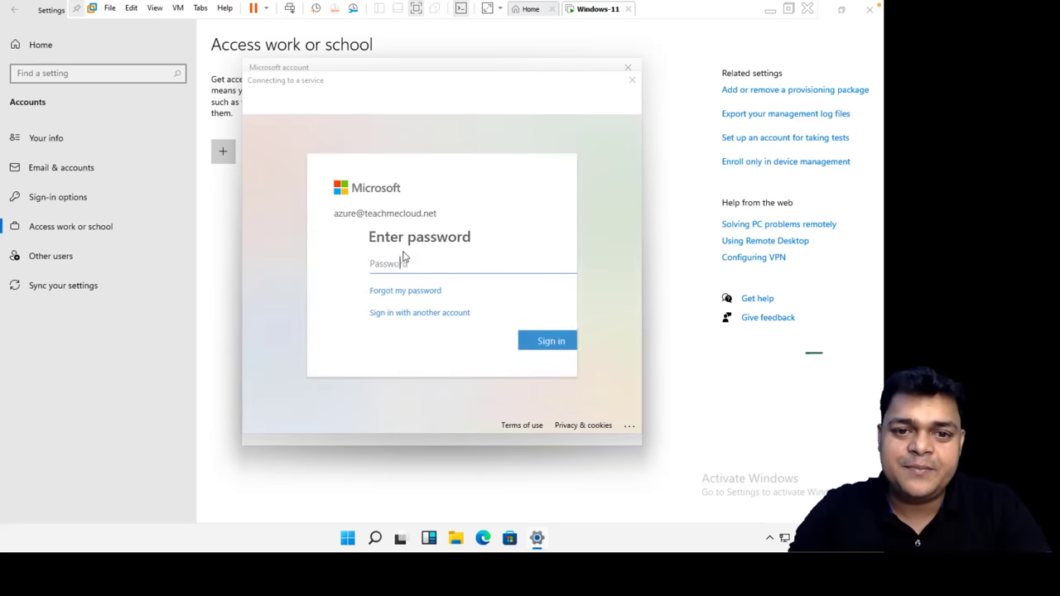
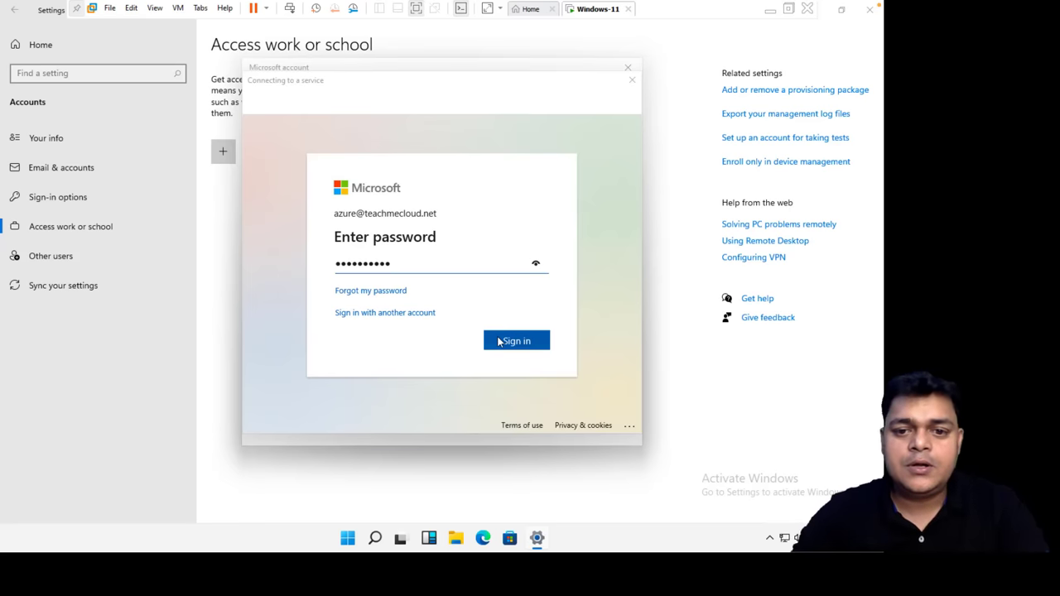
# Step: Sign in with the work account's password and acknowledge the device setup notice
pyautogui.click(498, 341)
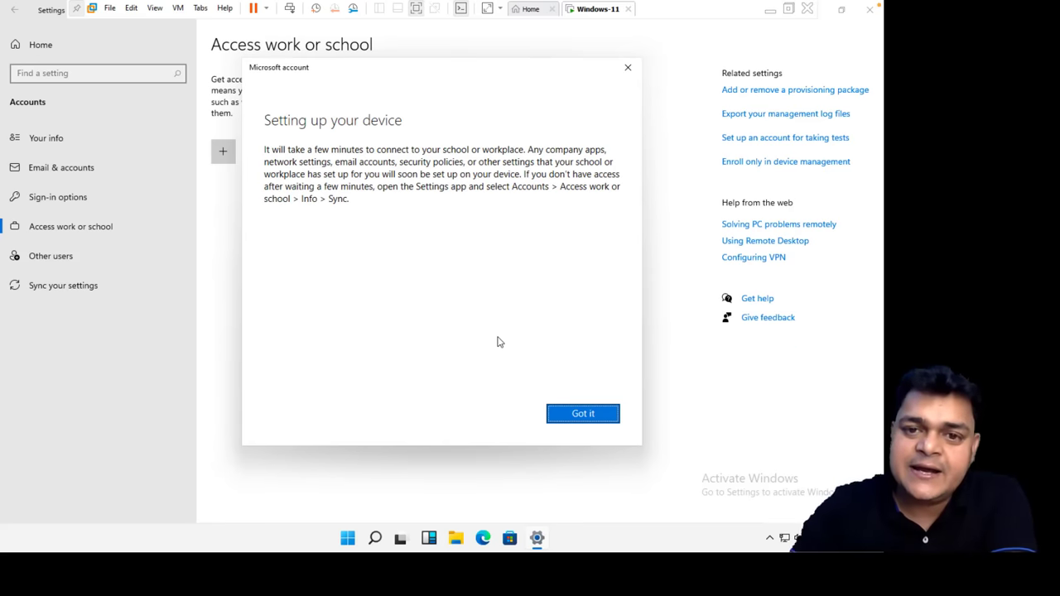
pyautogui.click(592, 417)
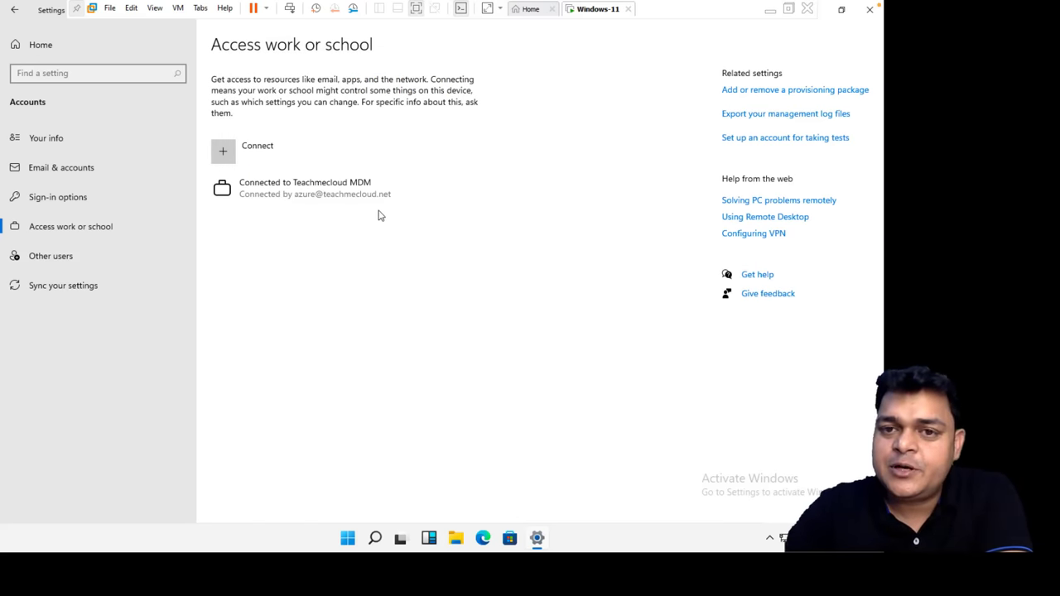
# Step: Open the Teachmecloud MDM connection's Info page and run a Sync
pyautogui.click(315, 201)
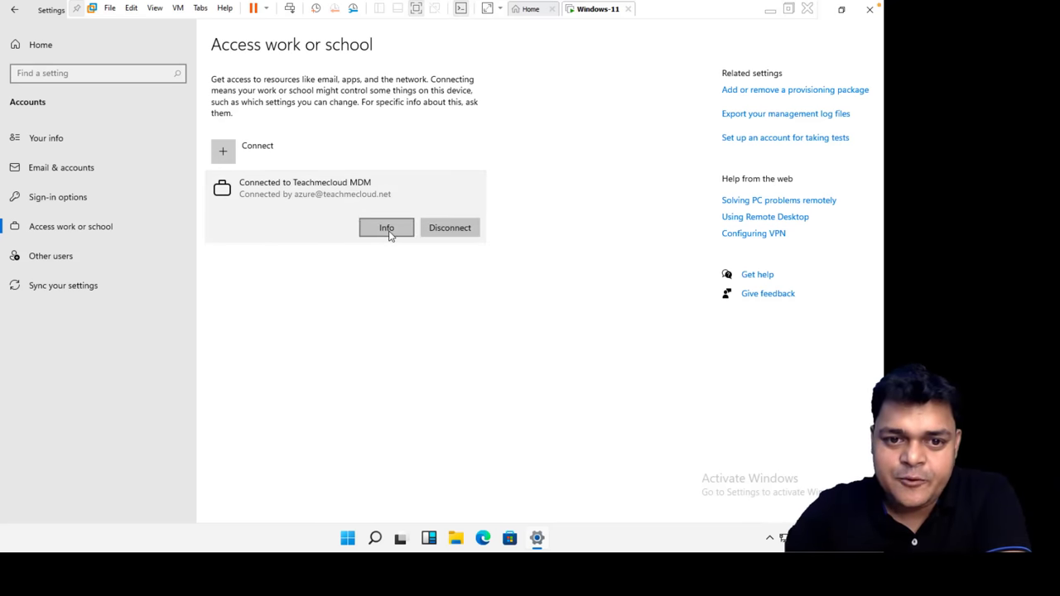
pyautogui.click(389, 235)
pyautogui.click(50, 427)
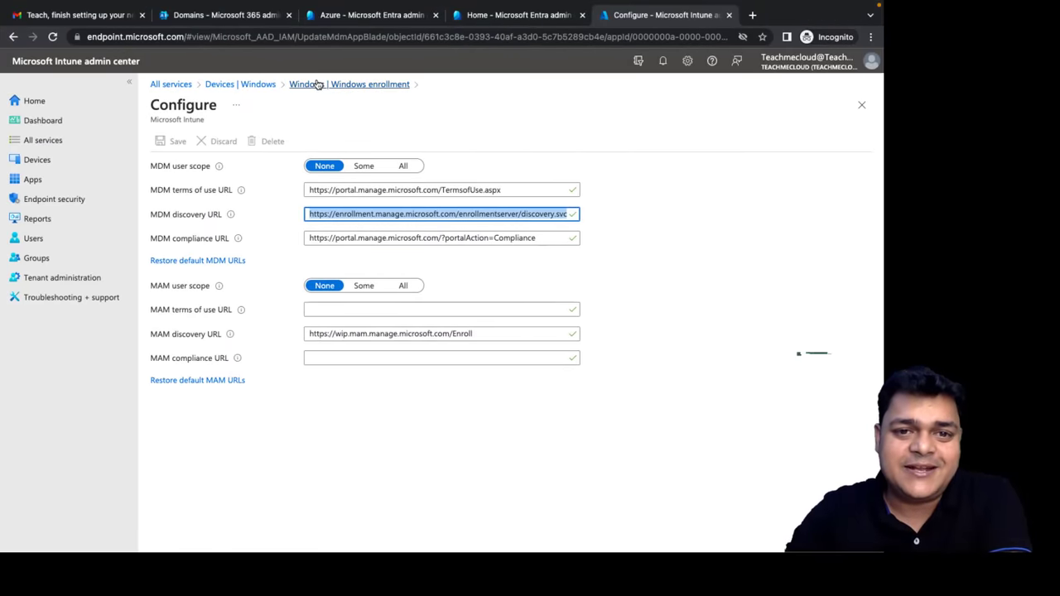
# Step: Use the Windows enrollment and Devices | Windows breadcrumbs to back out of MDM configuration
pyautogui.click(317, 84)
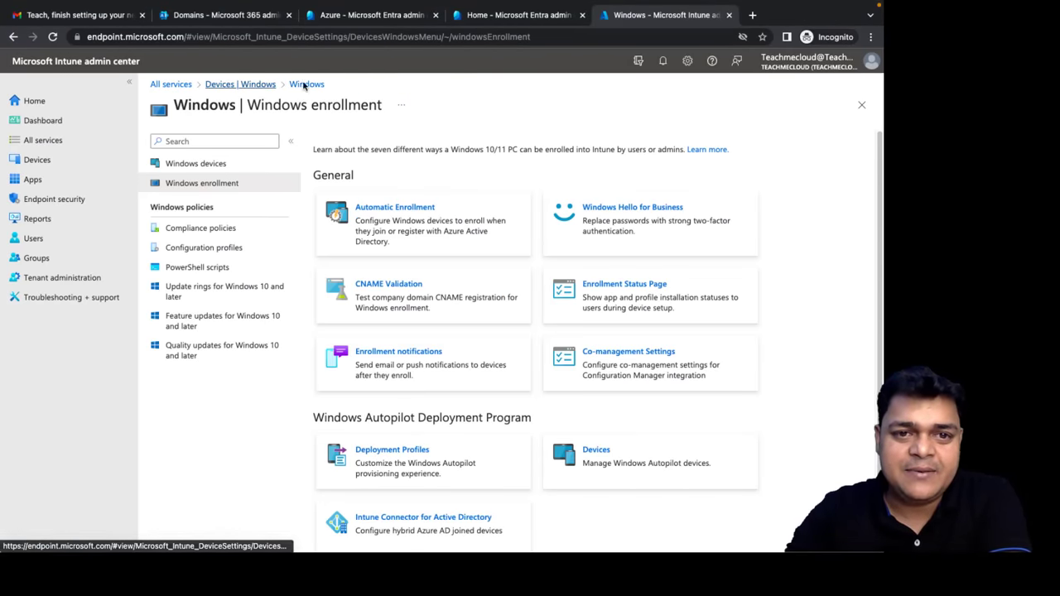
pyautogui.click(262, 84)
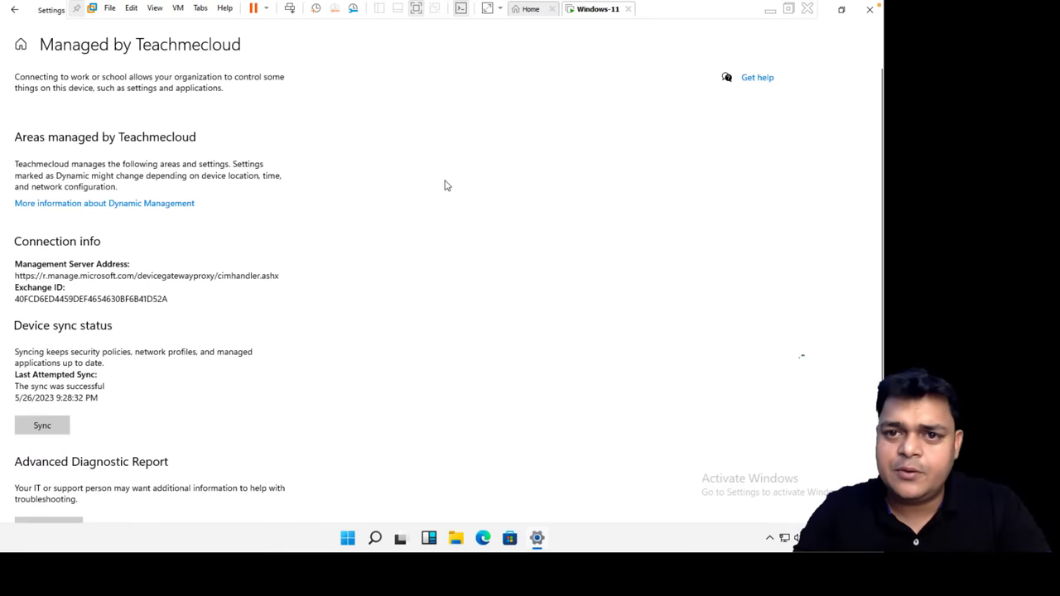
# Step: Close Settings and launch Paint with mspaint from the Run box
pyautogui.click(870, 21)
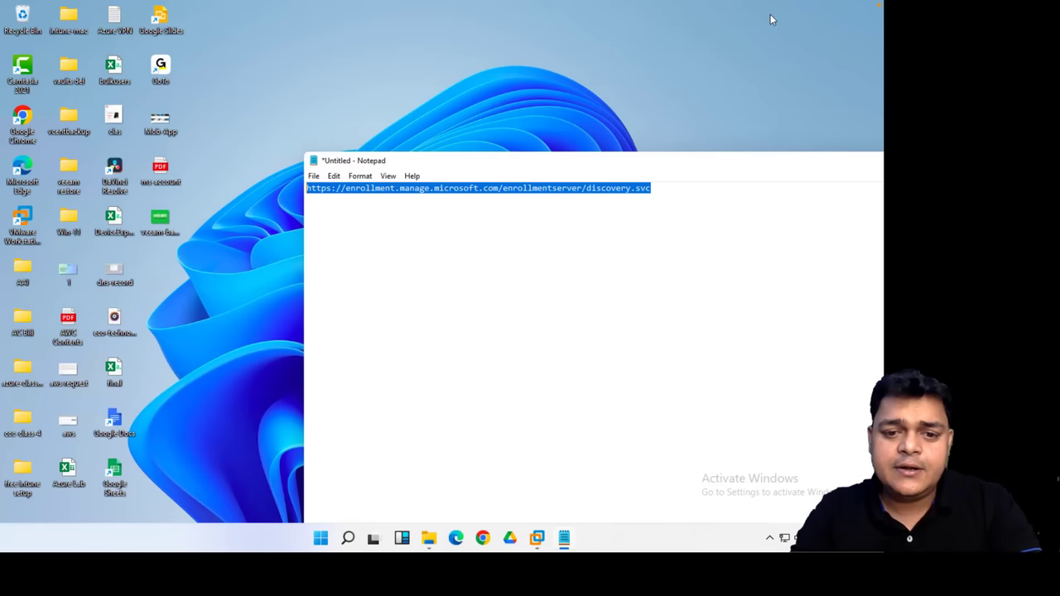
pyautogui.press('super+r')
pyautogui.write('msp')
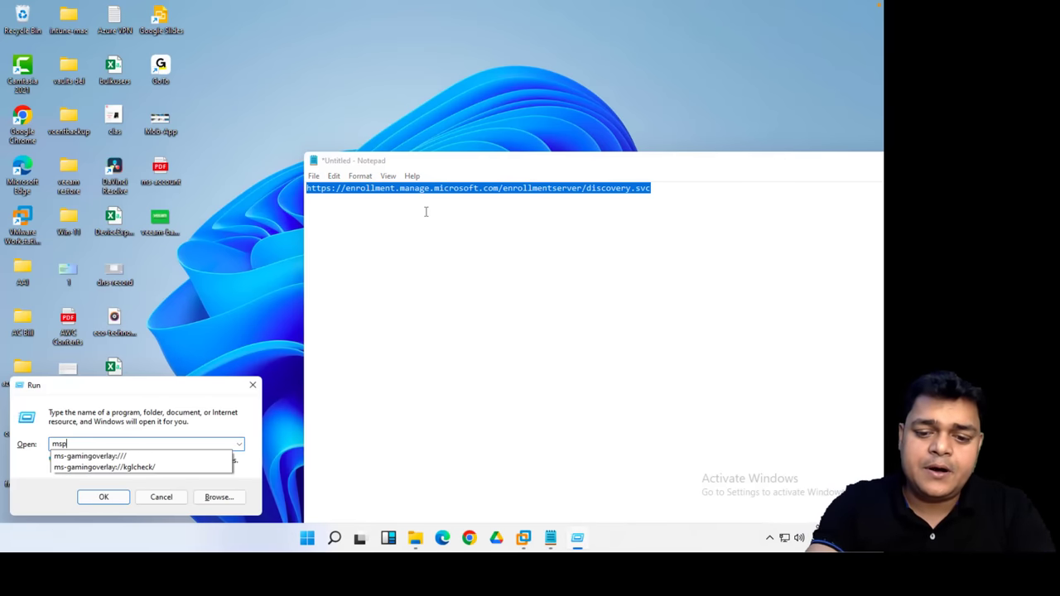
pyautogui.write('aint')
pyautogui.press('Return')
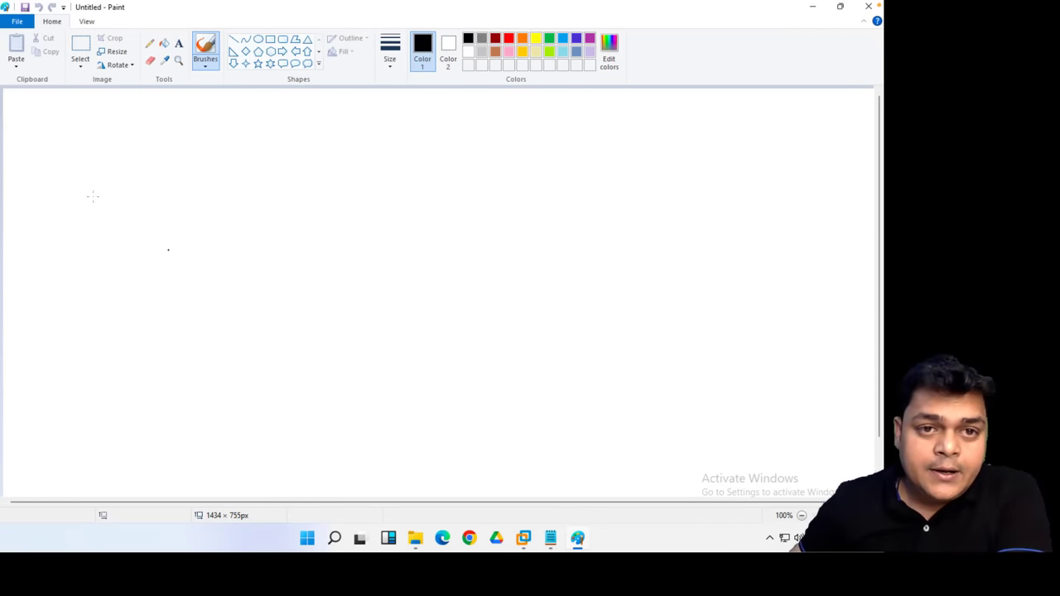
# Step: Draw a text box on the canvas and type the first line, '1-Create users'
pyautogui.click(270, 39)
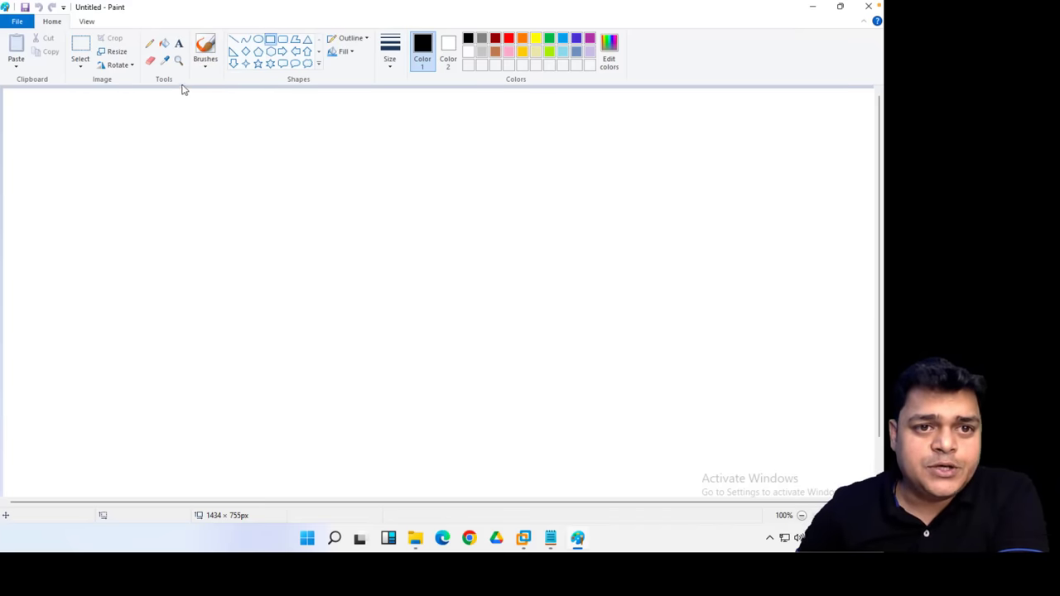
pyautogui.click(178, 43)
pyautogui.moveTo(32, 118); pyautogui.dragTo(342, 400)
pyautogui.write('1-Create Y')
pyautogui.press('BackSpace')
pyautogui.write('users')
pyautogui.press('Return')
# Step: Type steps 2–5, Create Group through Back to on-prem-Windows machine, then delete all the text
pyautogui.write('2-Cr')
pyautogui.write('eate Grou')
pyautogui.write('op')
pyautogui.write('p')
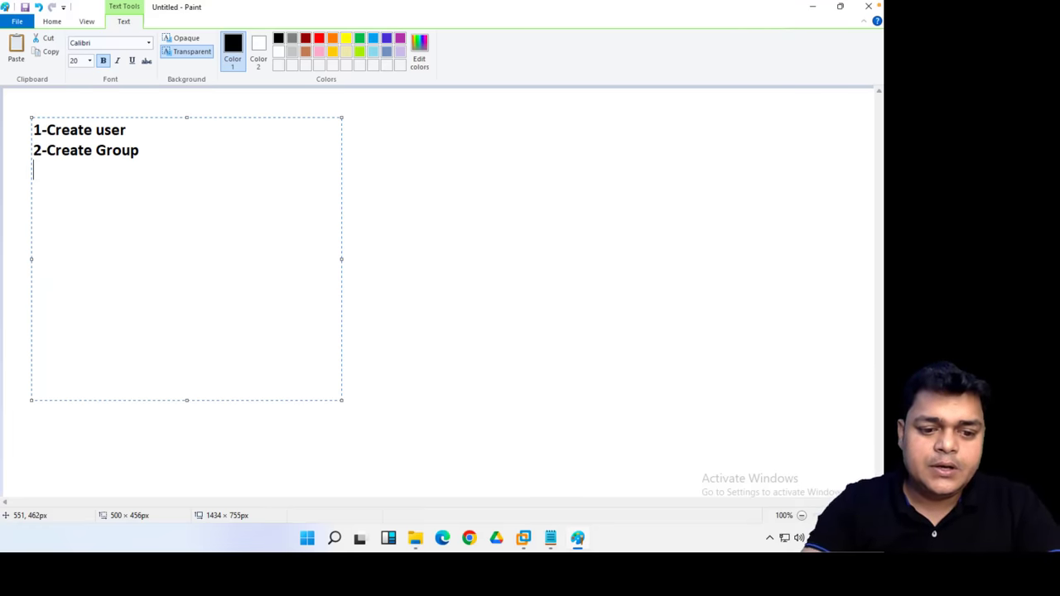
pyautogui.write('3-Ad')
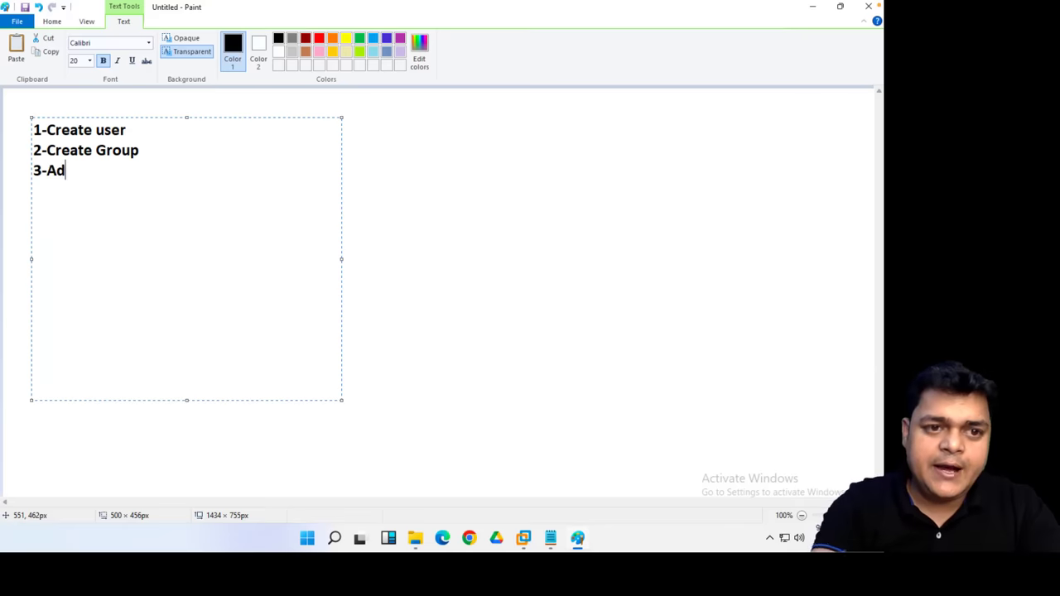
pyautogui.write('d users to group')
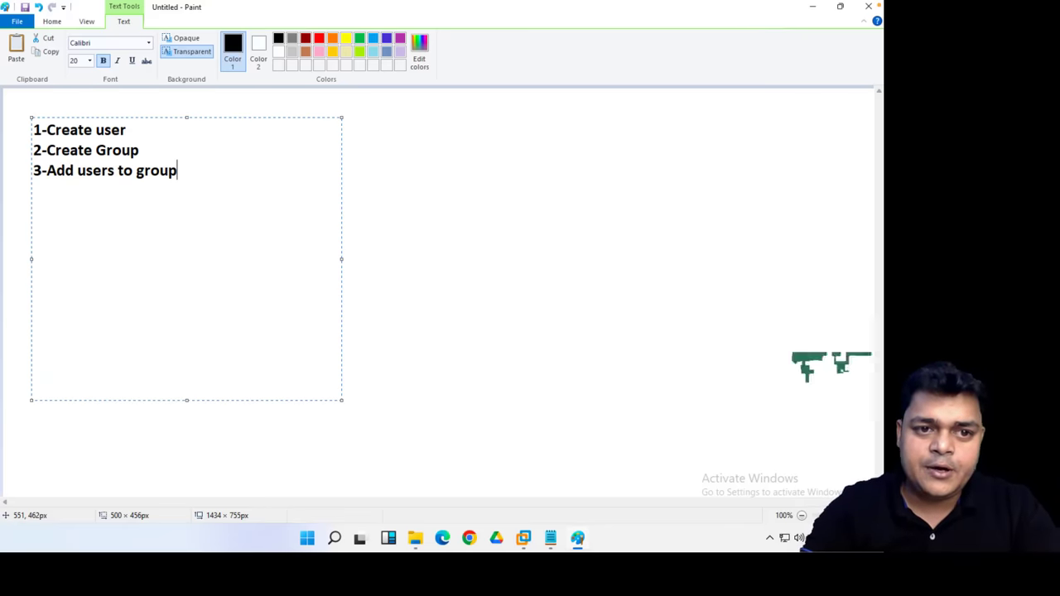
pyautogui.press('Return')
pyautogui.write('4-Add Licen')
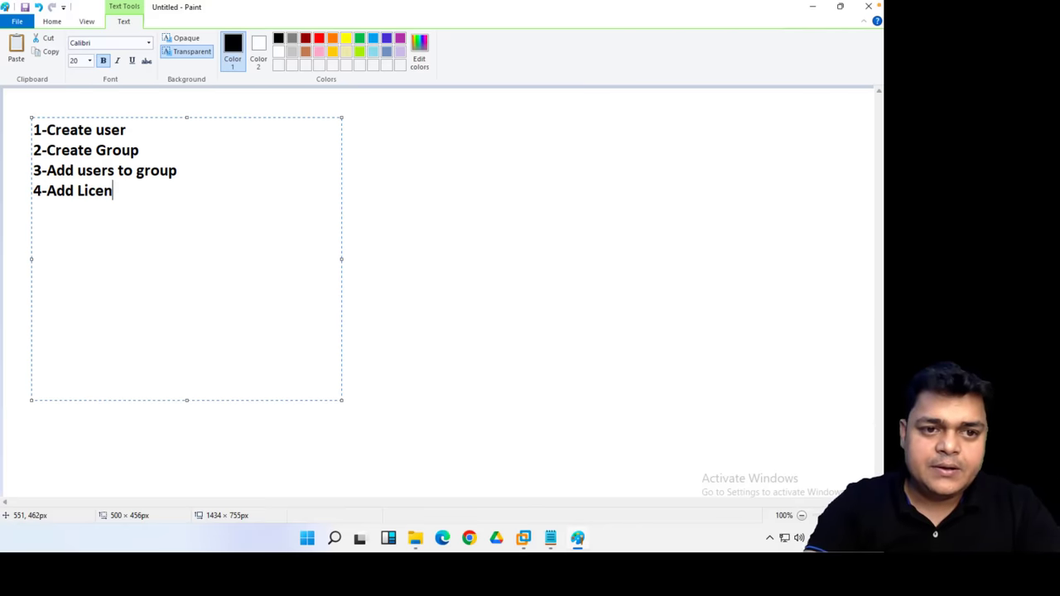
pyautogui.write('se to')
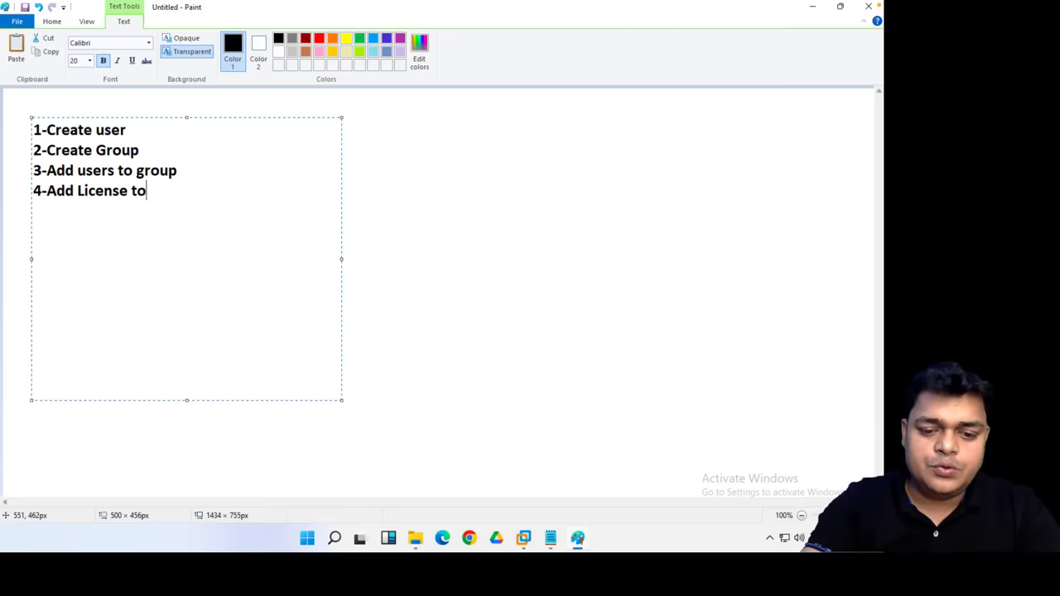
pyautogui.write(' group ')
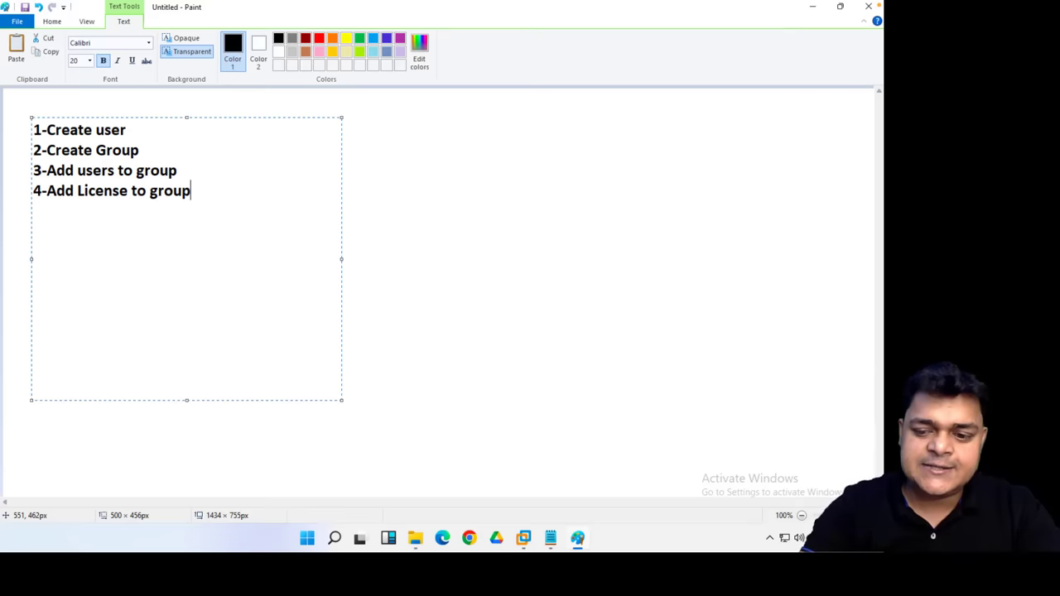
pyautogui.write('-')
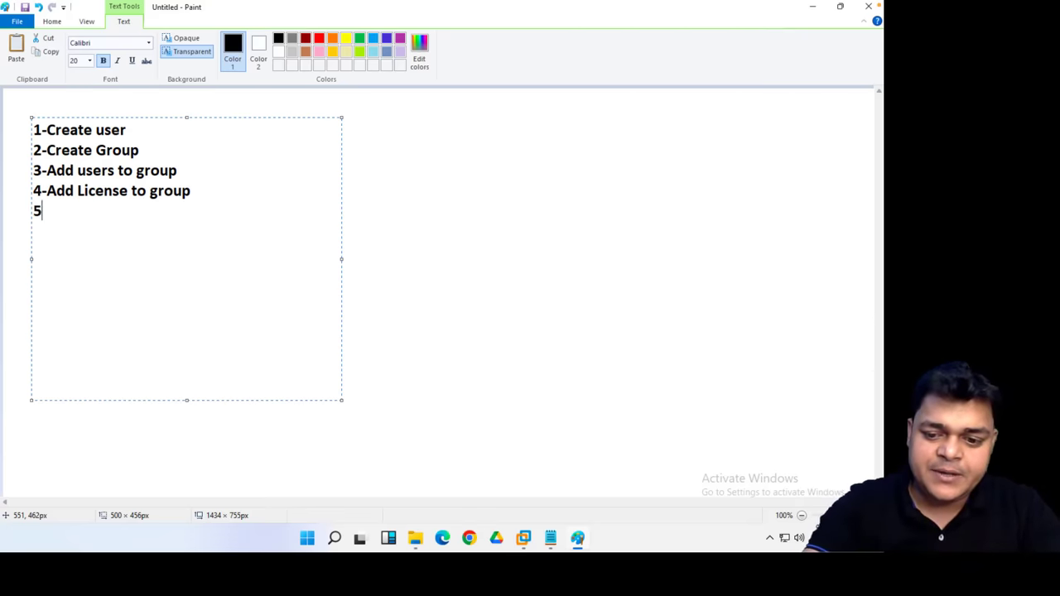
pyautogui.write('Ba')
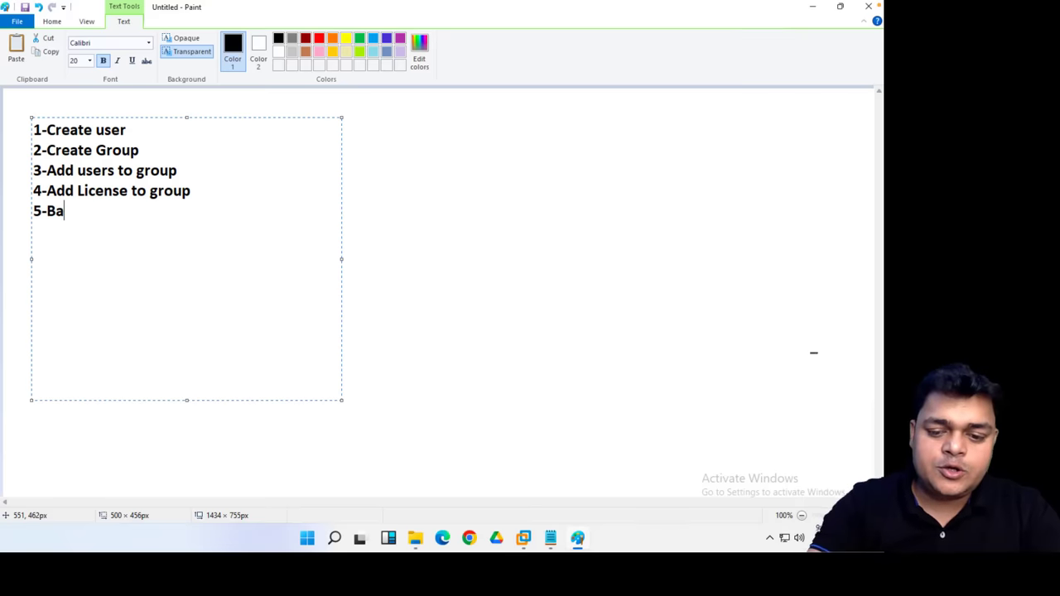
pyautogui.write('ck to on-prem-Windo')
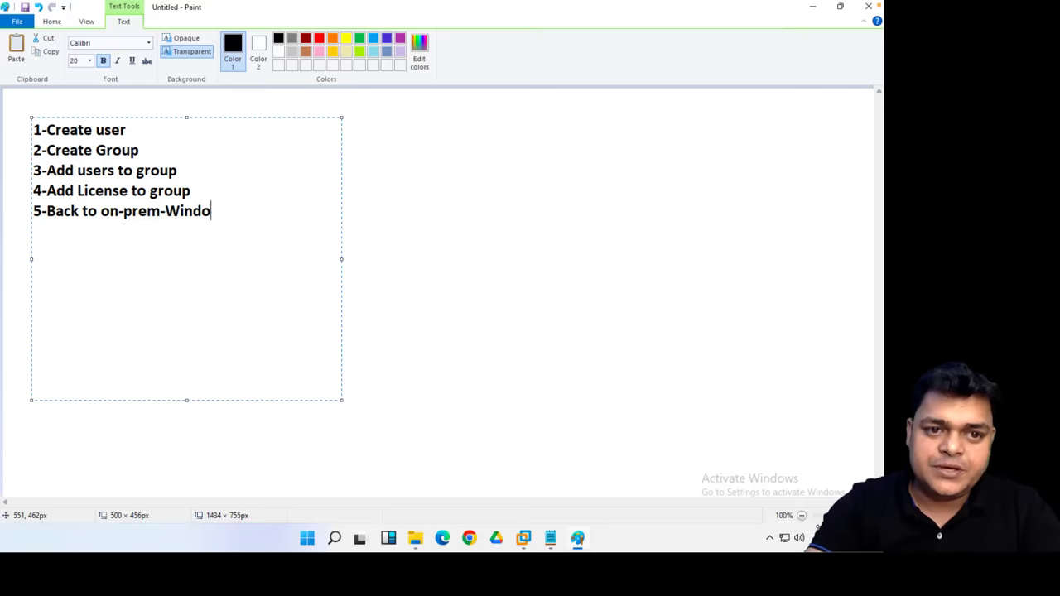
pyautogui.write('ws machine')
pyautogui.press('Return')
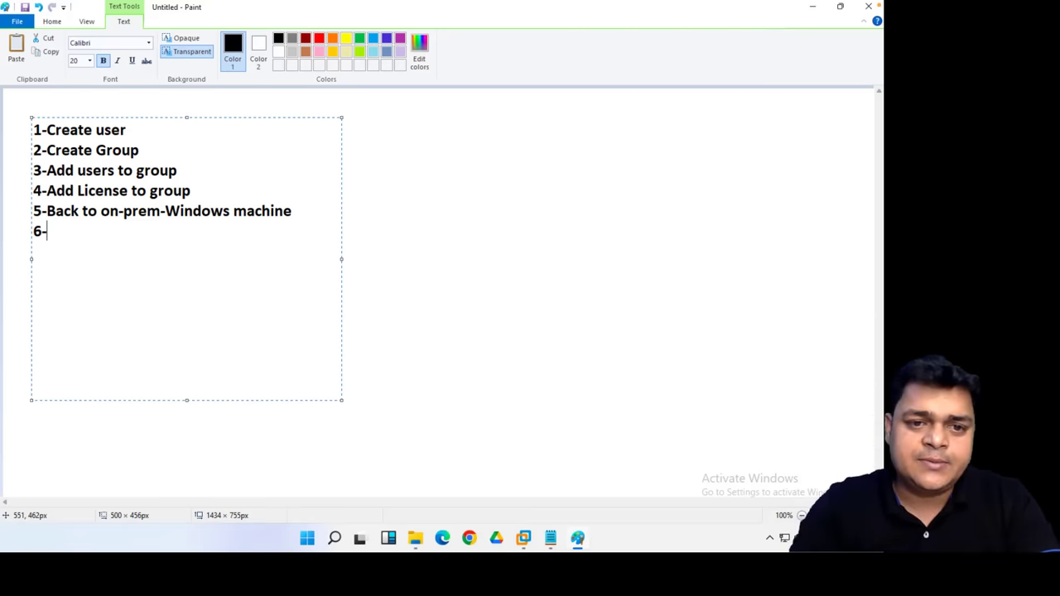
pyautogui.hotkey('ctrl', 'a')
pyautogui.press('Delete')
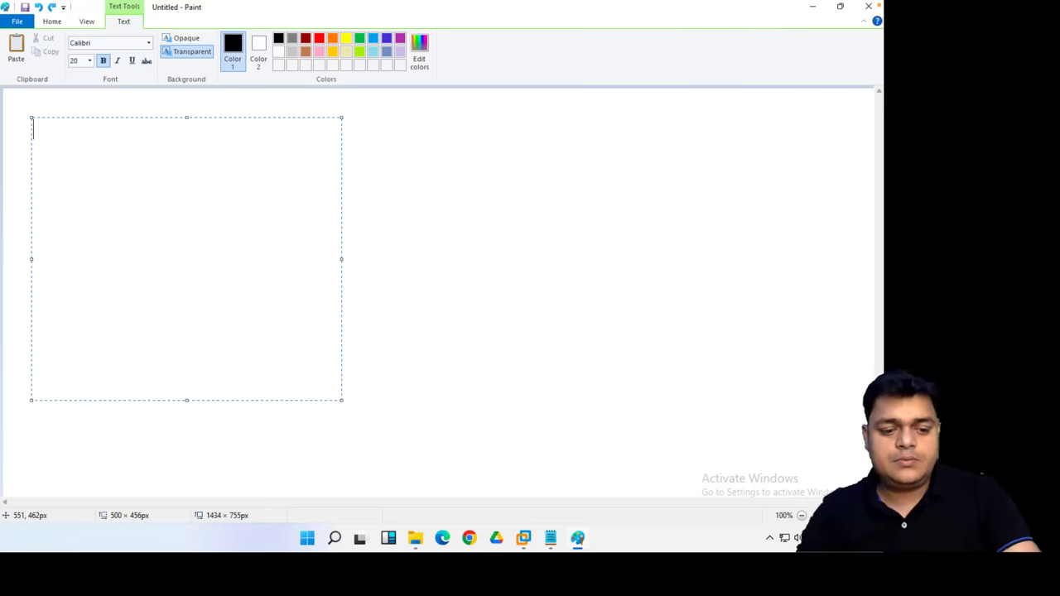
# Step: Turn off bold and draw a new large text box near the canvas top-left
pyautogui.hotkey('ctrl', 'b')
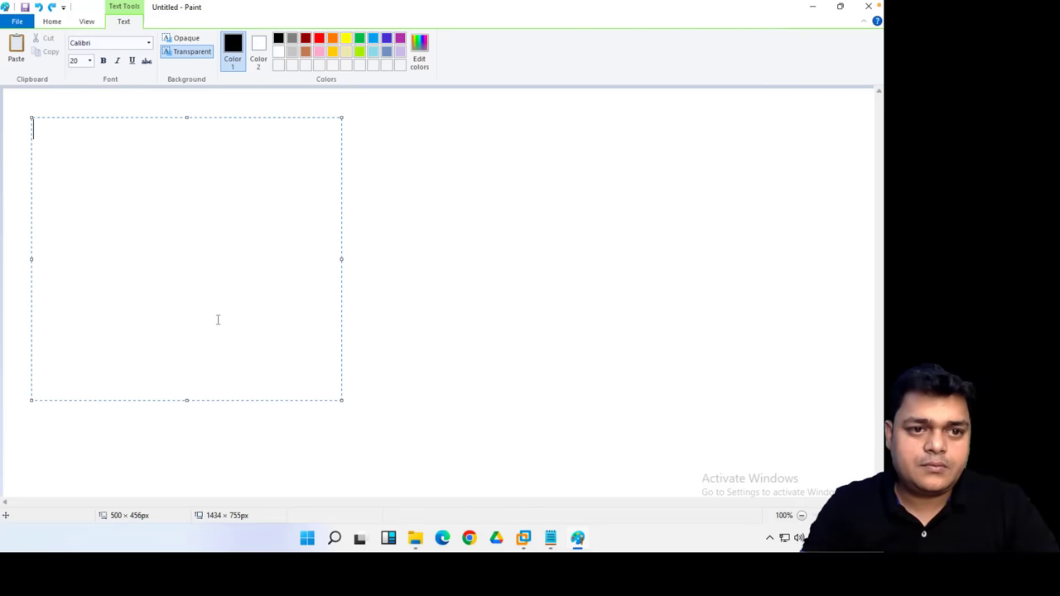
pyautogui.click(478, 265)
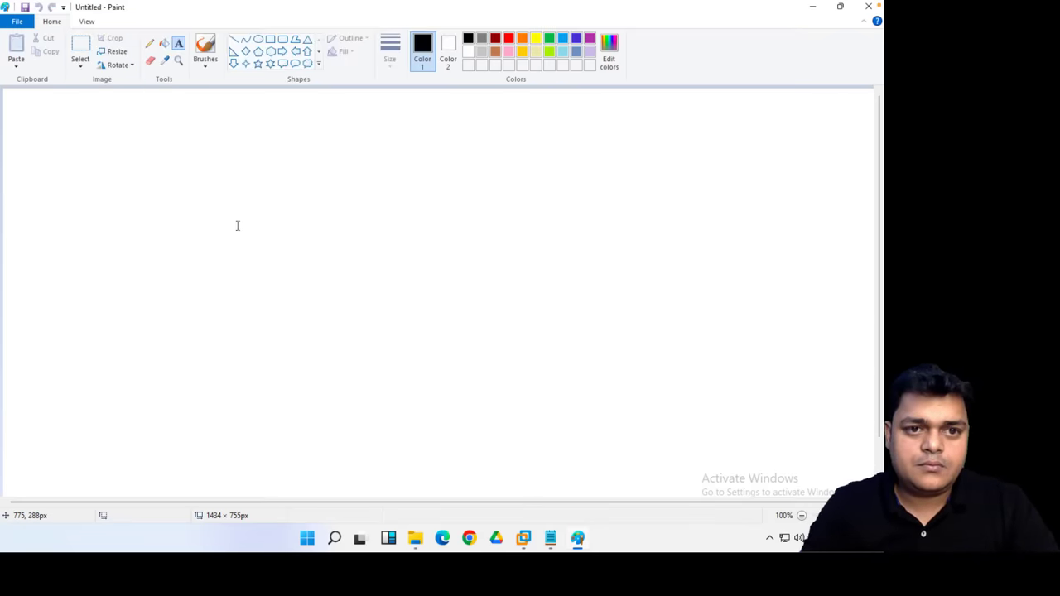
pyautogui.click(179, 44)
pyautogui.moveTo(131, 122); pyautogui.dragTo(535, 505)
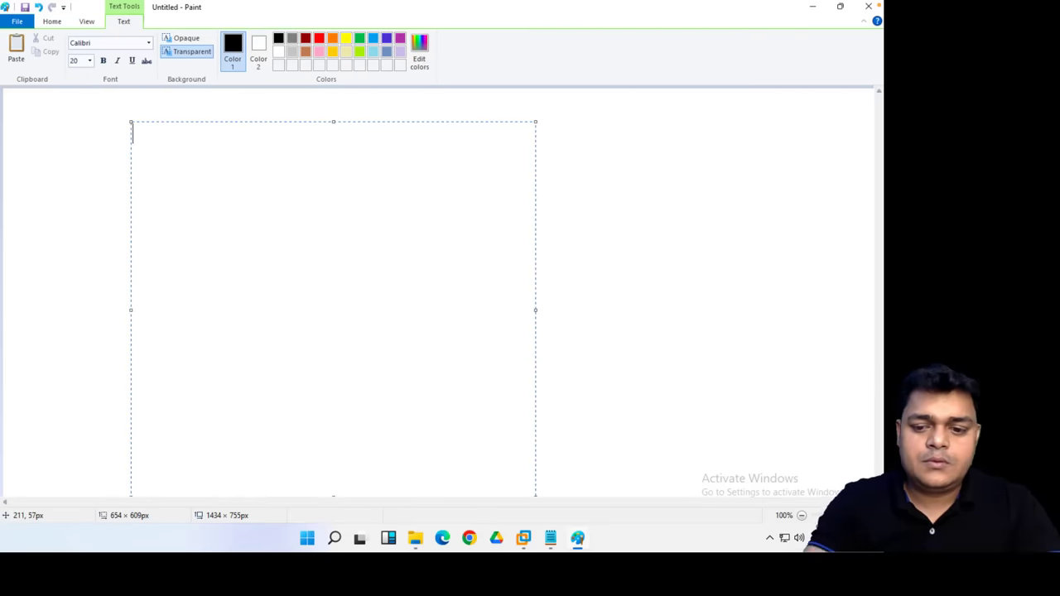
# Step: Type the list: 1-Create Azure AD User, 2-Create Group, 3-Add License to Group, 4-Add users to Group
pyautogui.write('1-Create ')
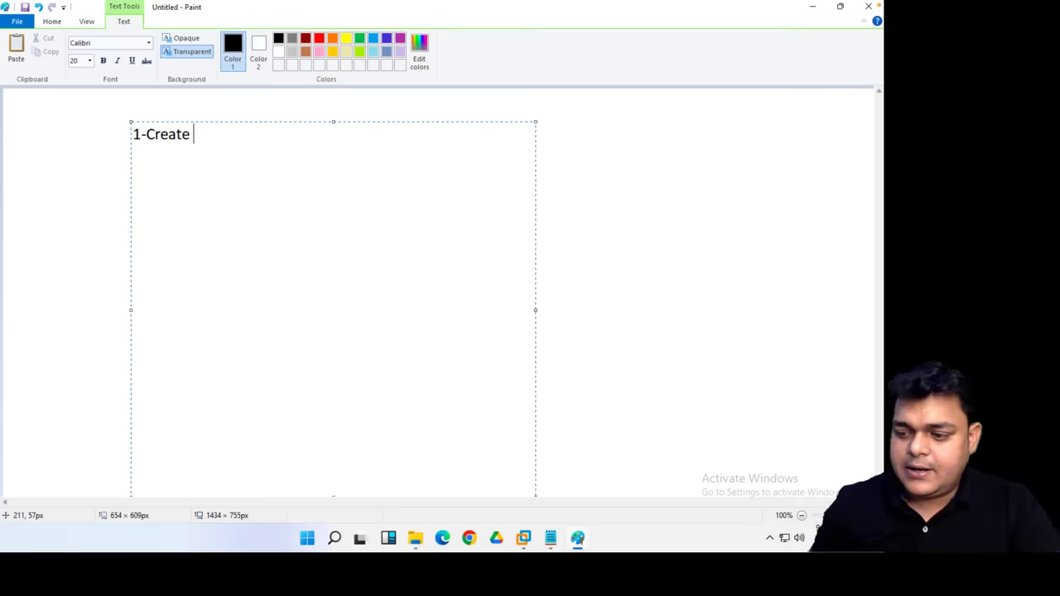
pyautogui.write('C')
pyautogui.press('BackSpace')
pyautogui.write('Azure AD User')
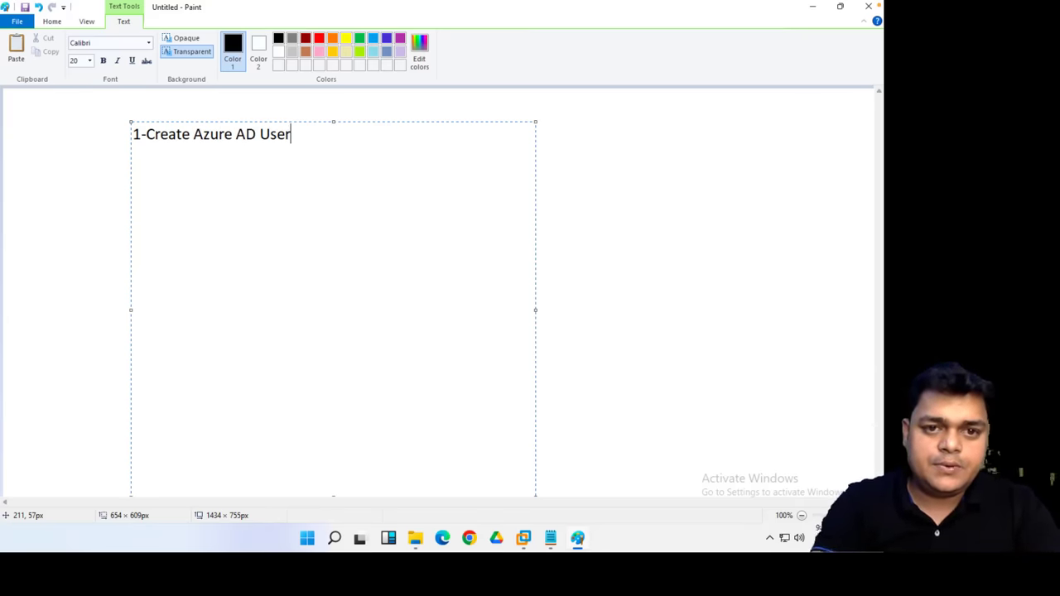
pyautogui.press('Return')
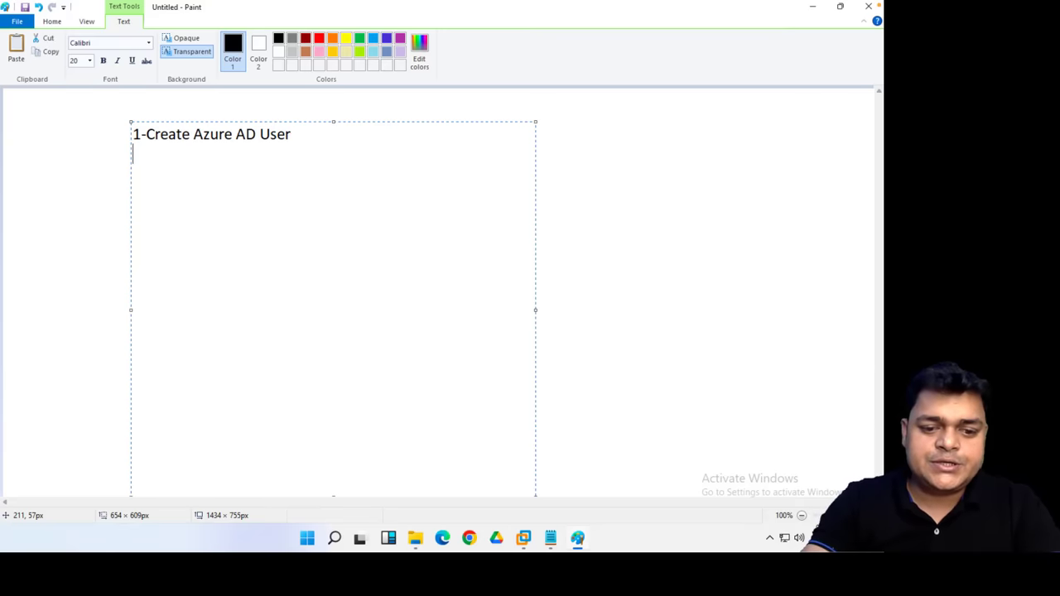
pyautogui.write('2-Create ')
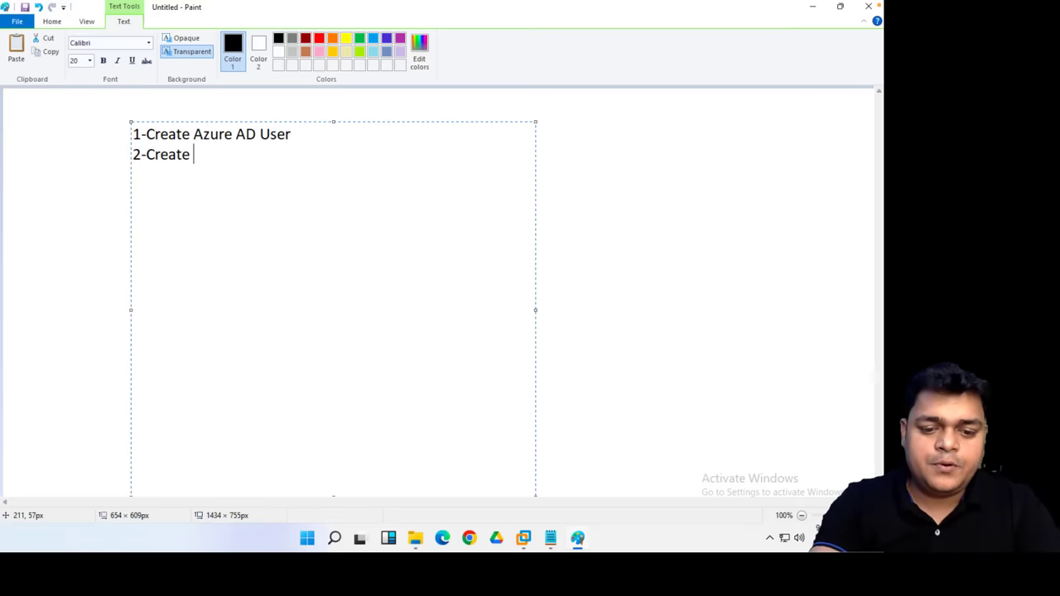
pyautogui.write('Group')
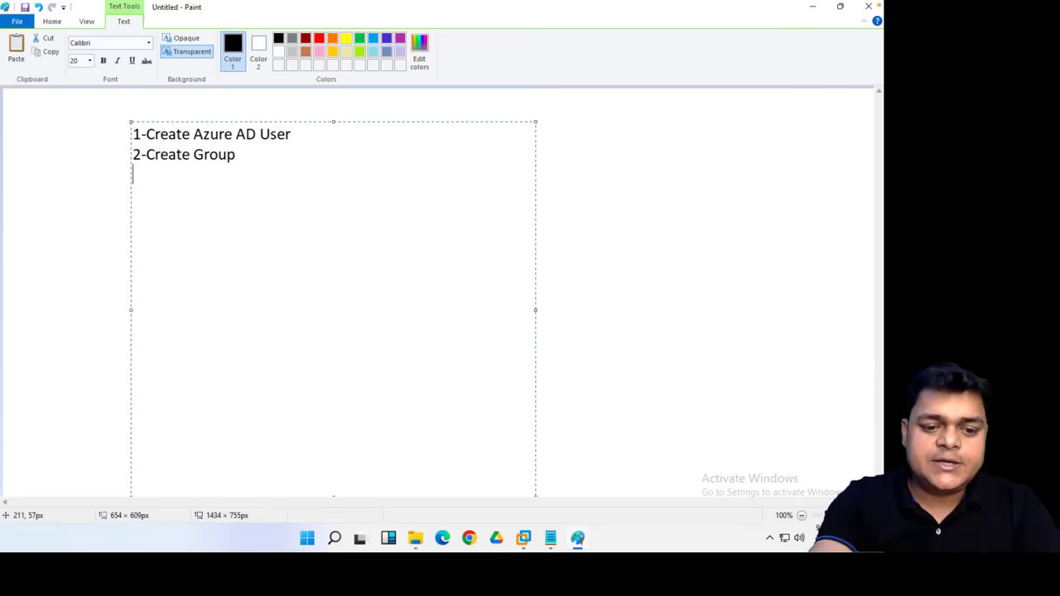
pyautogui.write('3-Add')
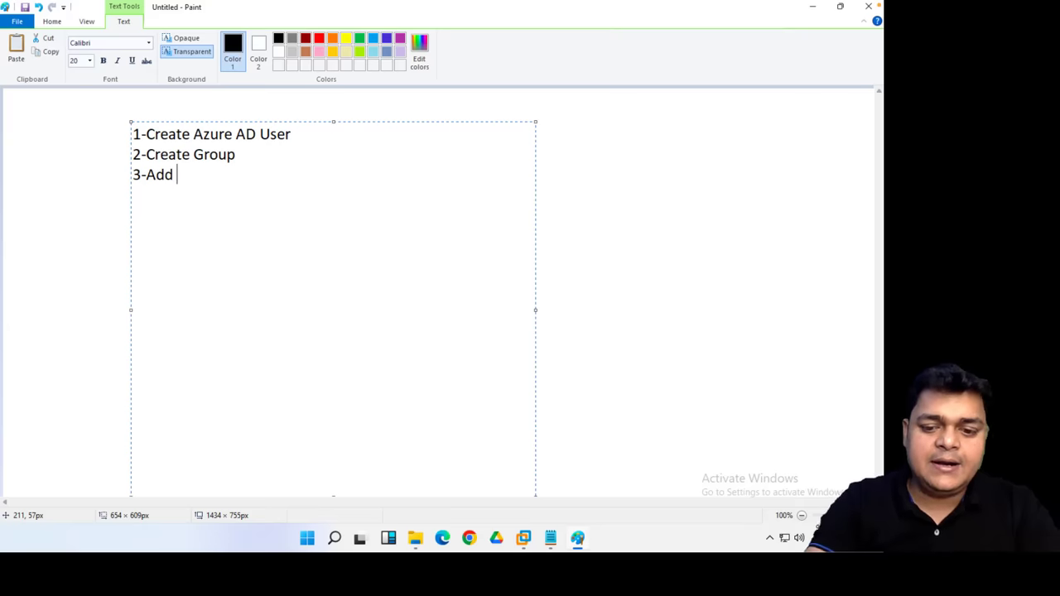
pyautogui.write(' Licen')
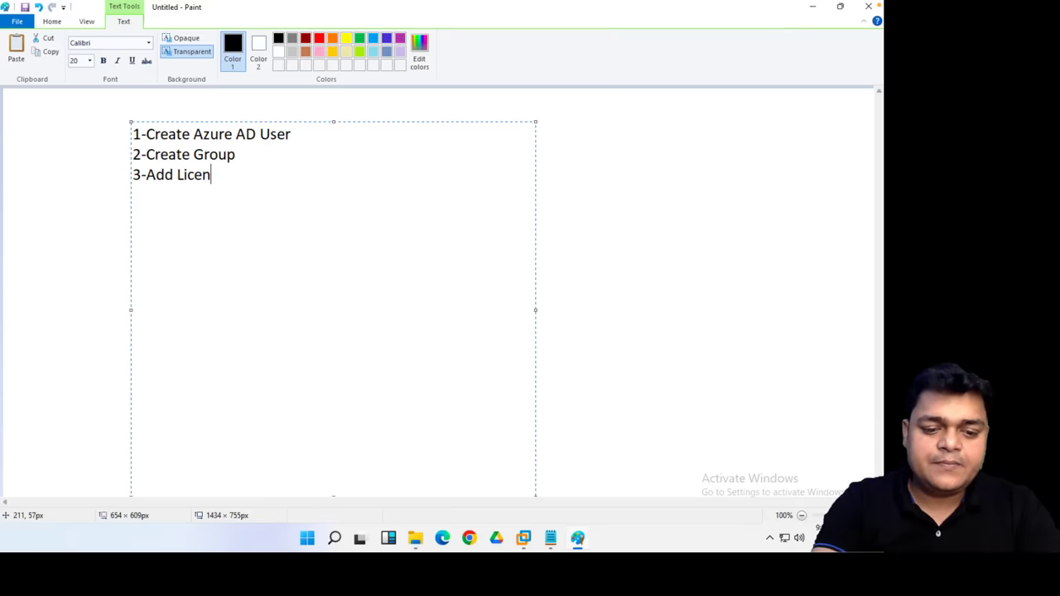
pyautogui.write('se to')
pyautogui.press('BackSpace')
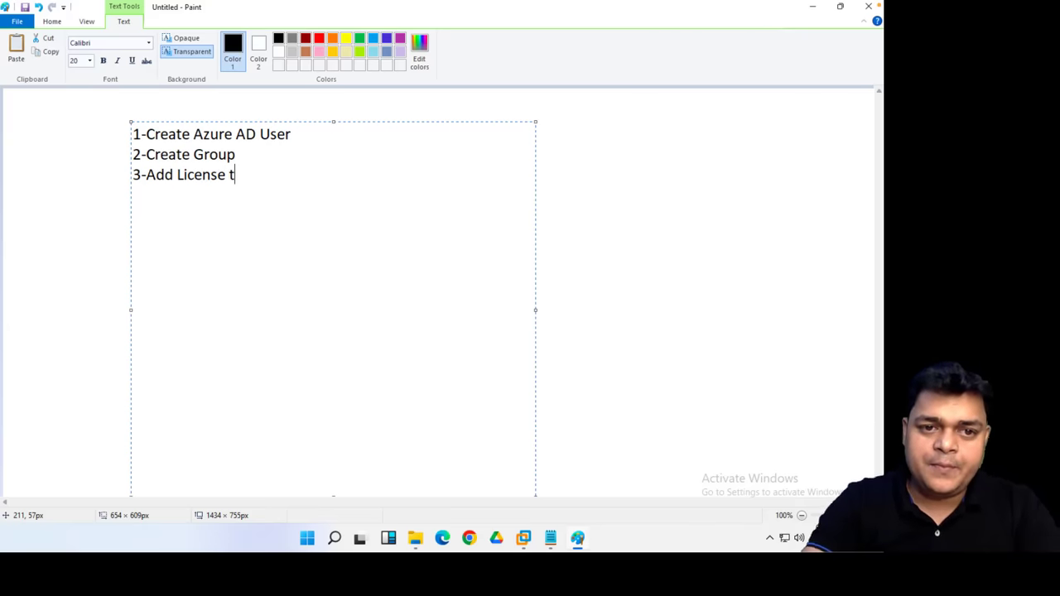
pyautogui.write('o Grou')
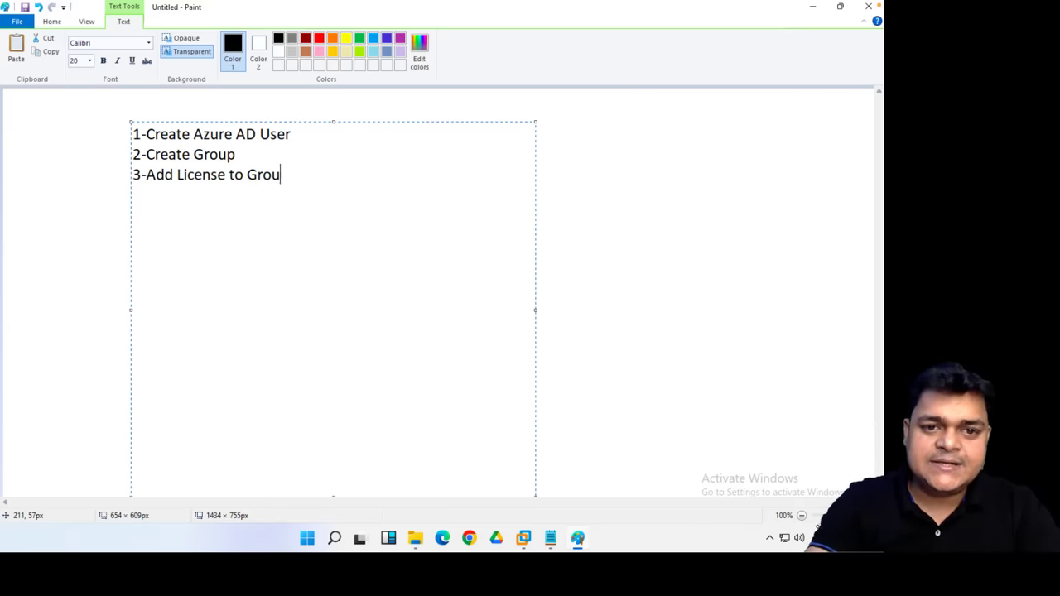
pyautogui.write('p 4-')
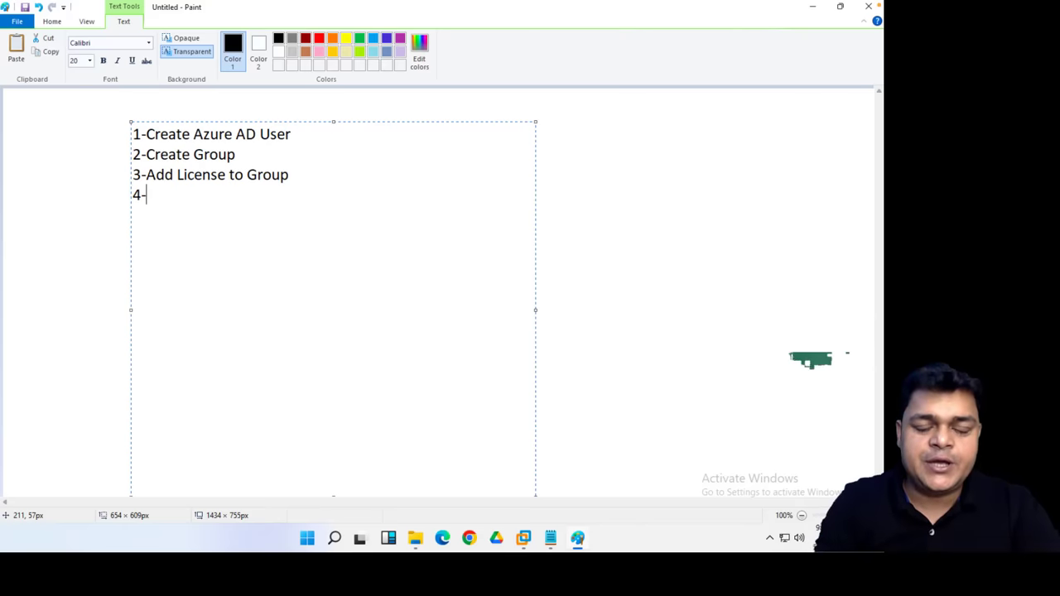
pyautogui.write('Add users to')
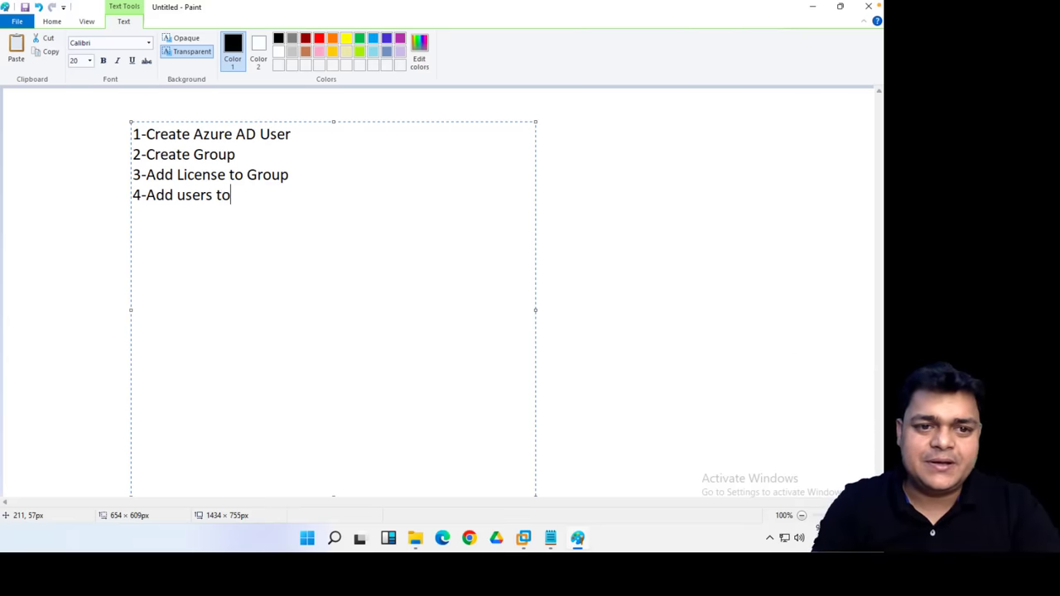
pyautogui.write(' Group ')
pyautogui.write('5-')
pyautogui.write('Backu')
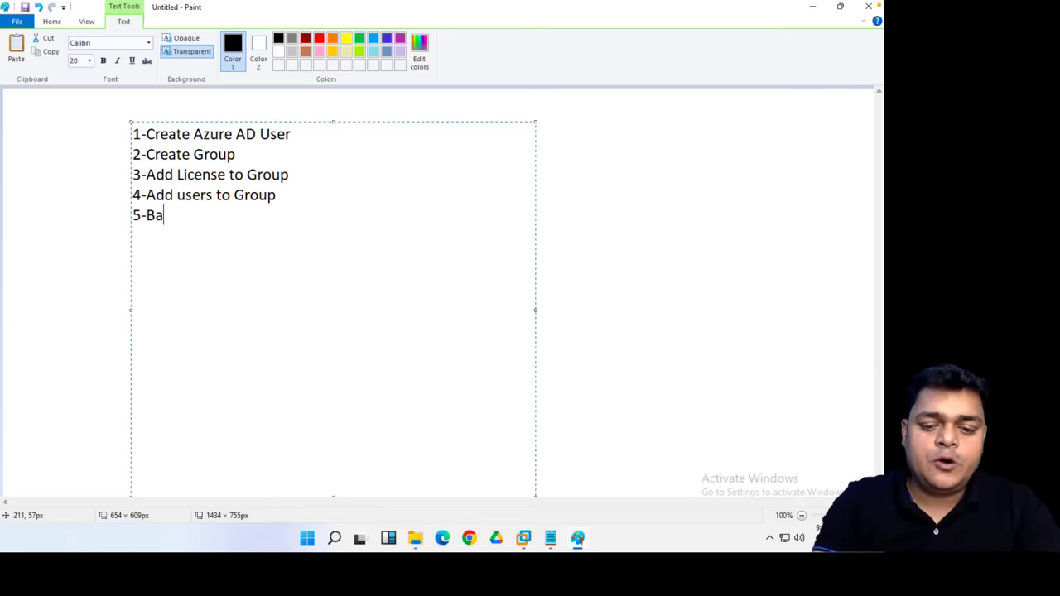
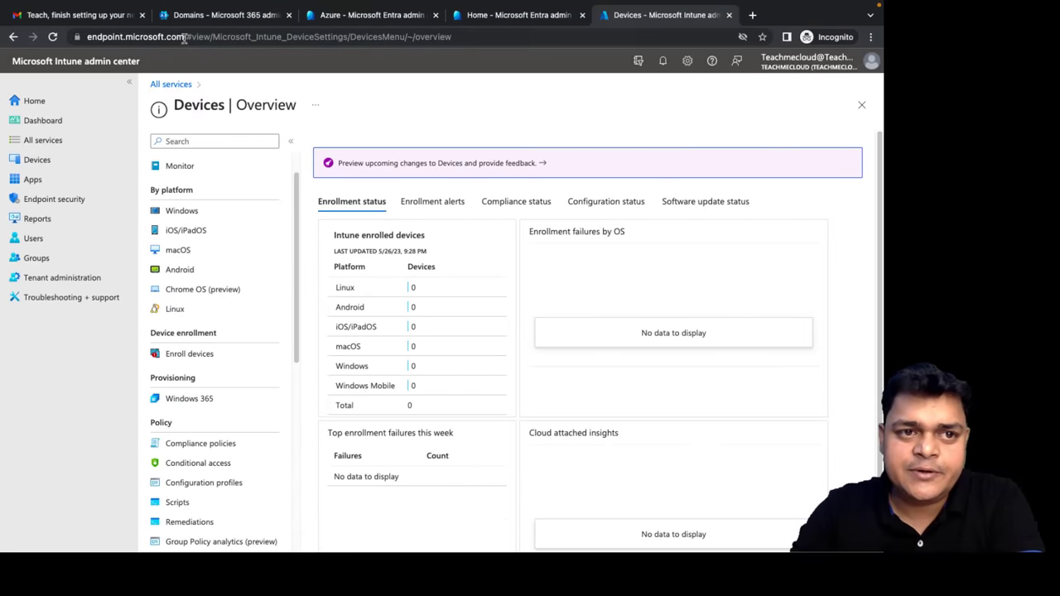
# Step: Reload the admin center and list Windows devices, showing HR-PC as Compliant
pyautogui.click(53, 37)
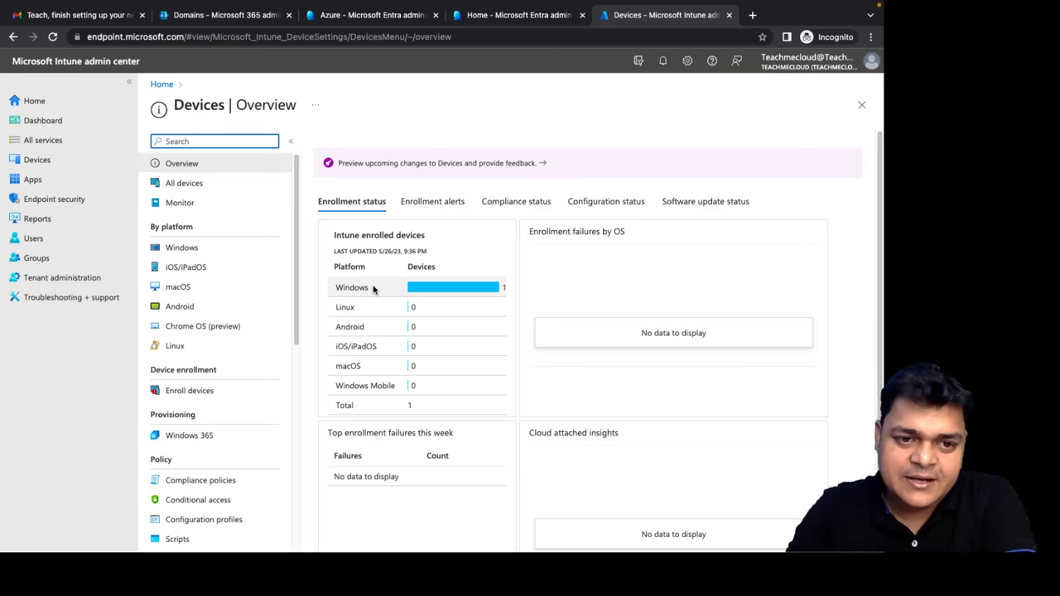
pyautogui.click(193, 252)
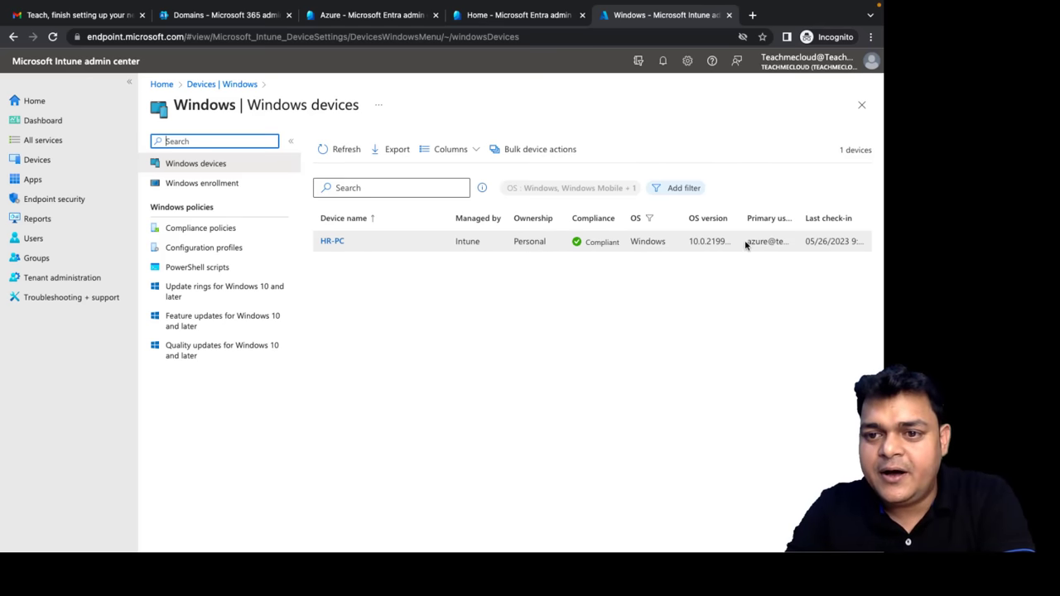
# Step: Widen the Primary user UPN column and open HR-PC's device overview
pyautogui.moveTo(801, 217); pyautogui.dragTo(803, 217)
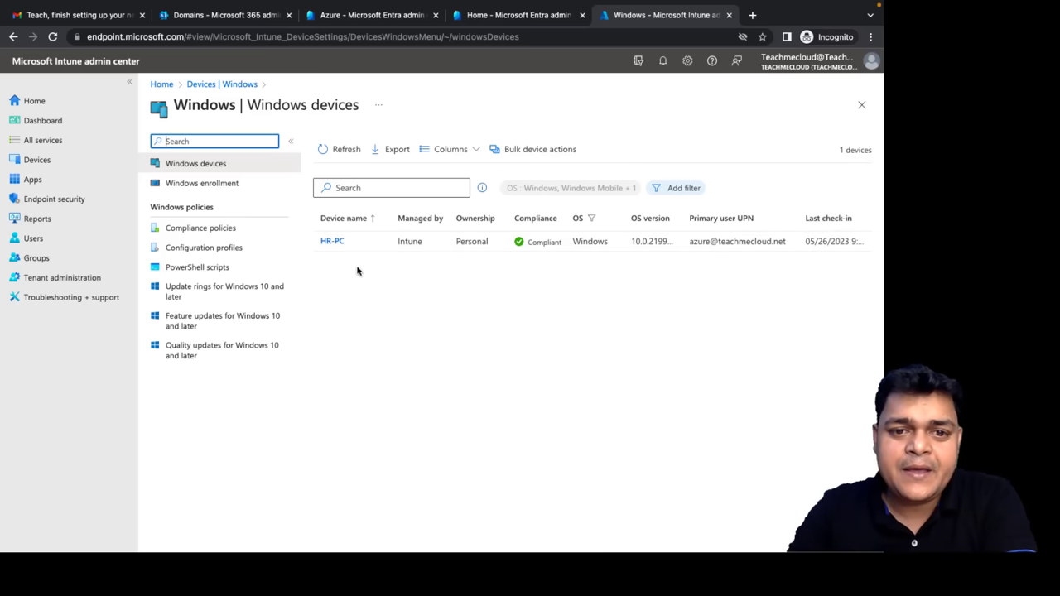
pyautogui.click(332, 241)
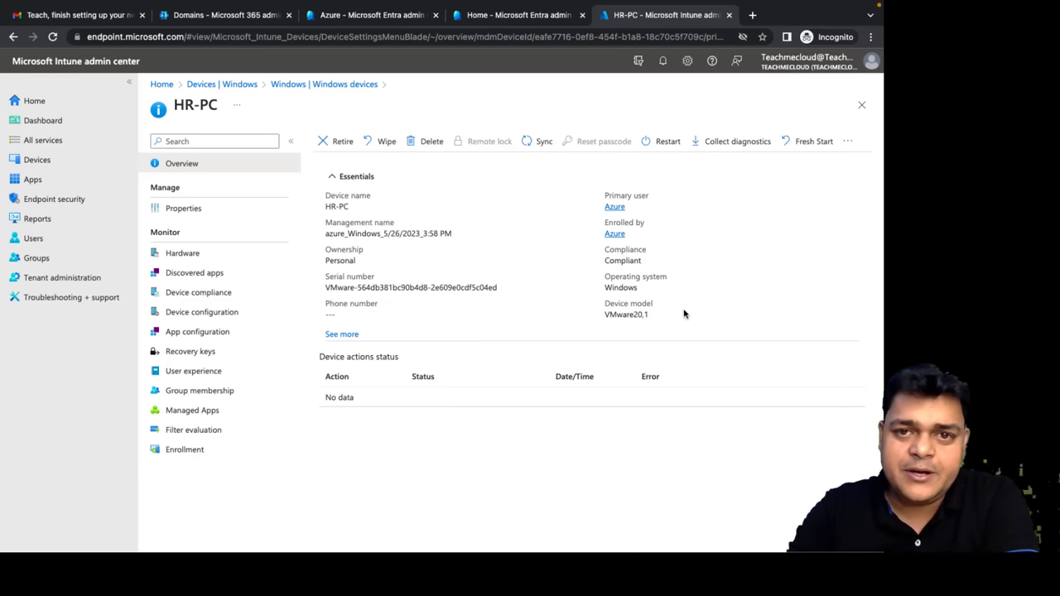
# Step: Expand HR-PC's essentials, send it a confirmed remote sync, and switch to the Paint diagram
pyautogui.click(343, 336)
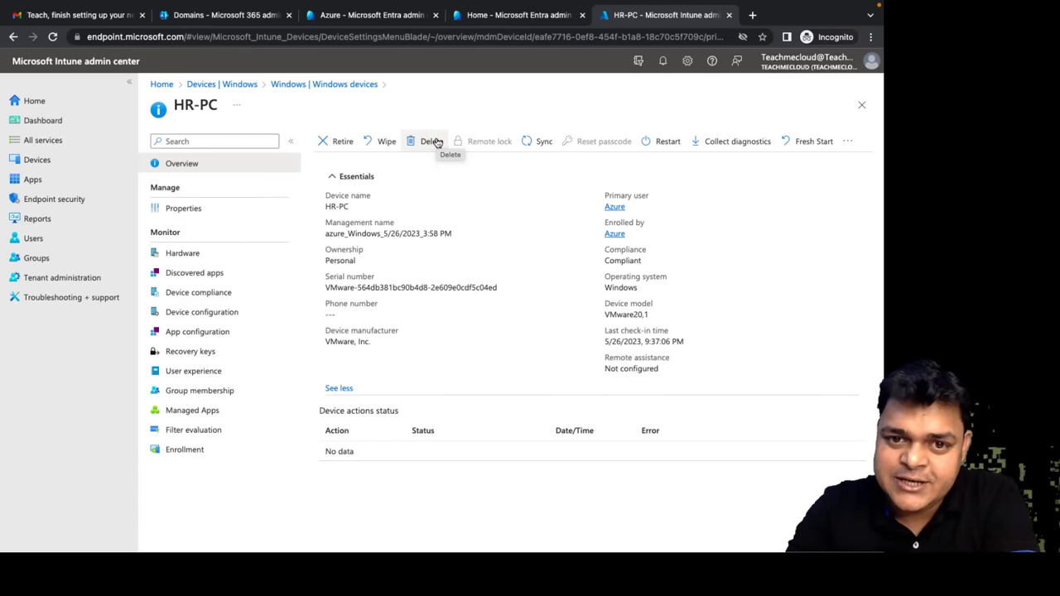
pyautogui.click(543, 141)
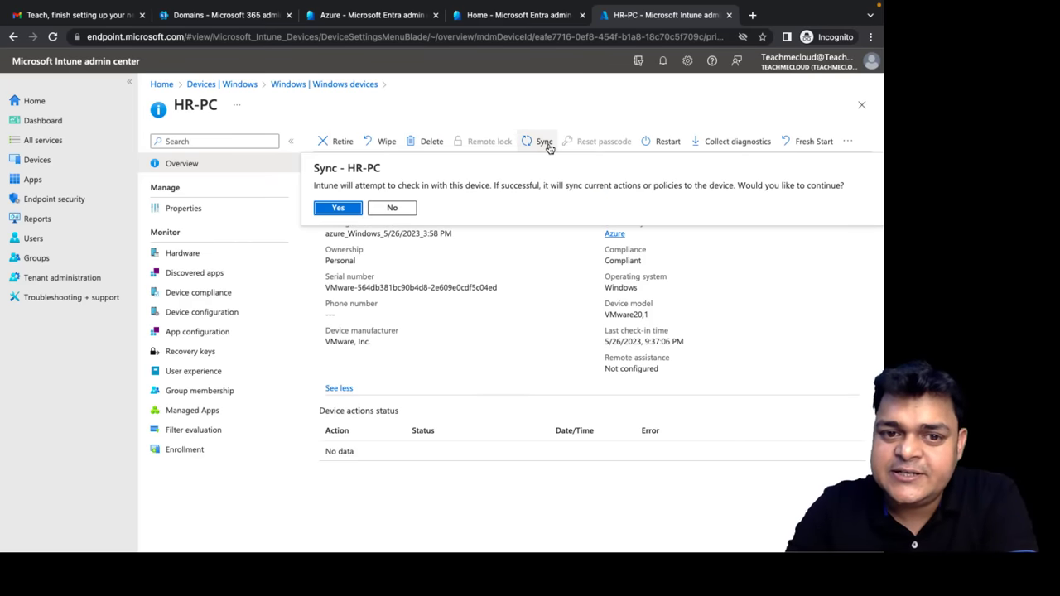
pyautogui.click(338, 208)
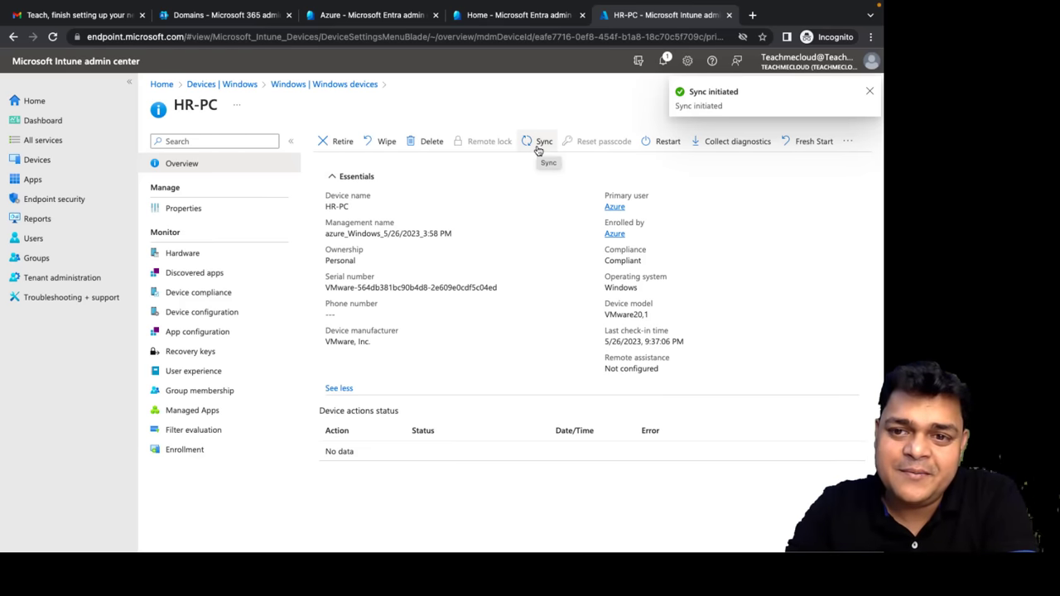
pyautogui.hotkey('ctrl', 'Left')
pyautogui.hotkey('ctrl', 'Left')
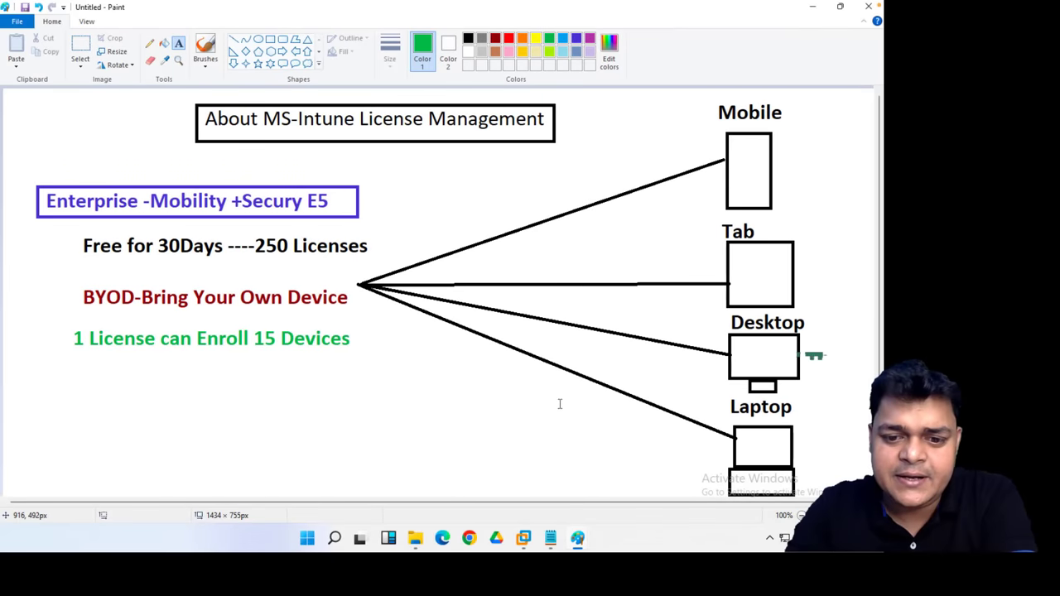
# Step: Bring up the Windows 11 VM, then send HR-PC a confirmed remote restart and dismiss the toast
pyautogui.moveTo(523, 539)
pyautogui.click(568, 478)
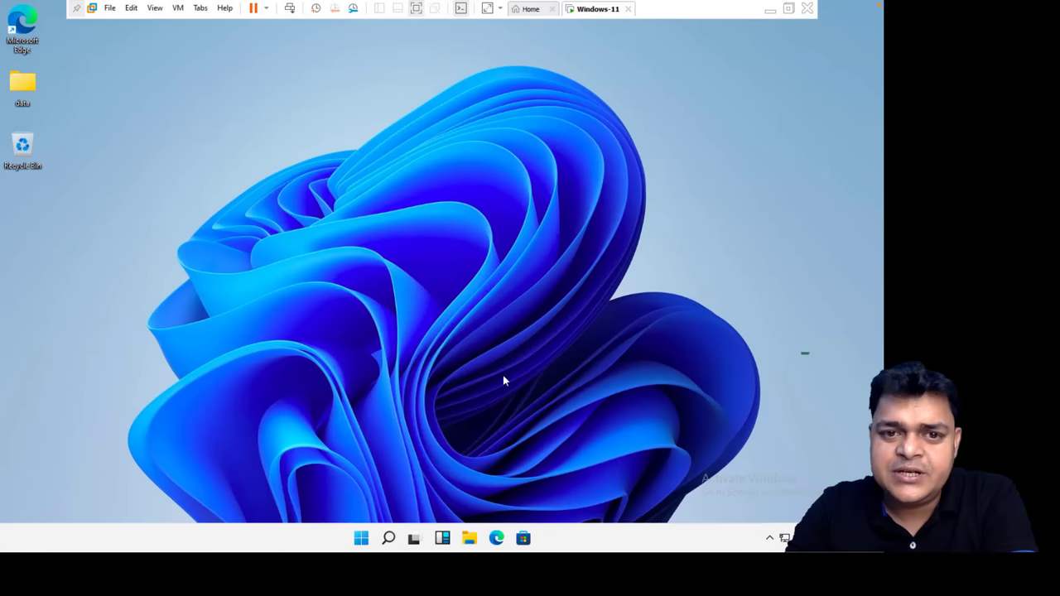
pyautogui.hotkey('ctrl', 'Right')
pyautogui.hotkey('ctrl', 'Right')
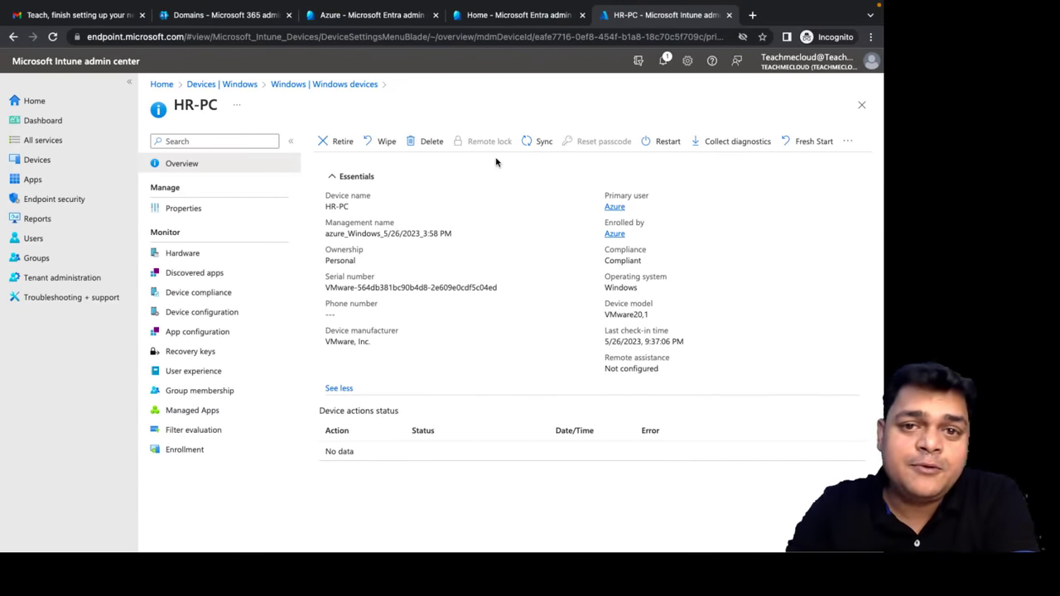
pyautogui.click(668, 142)
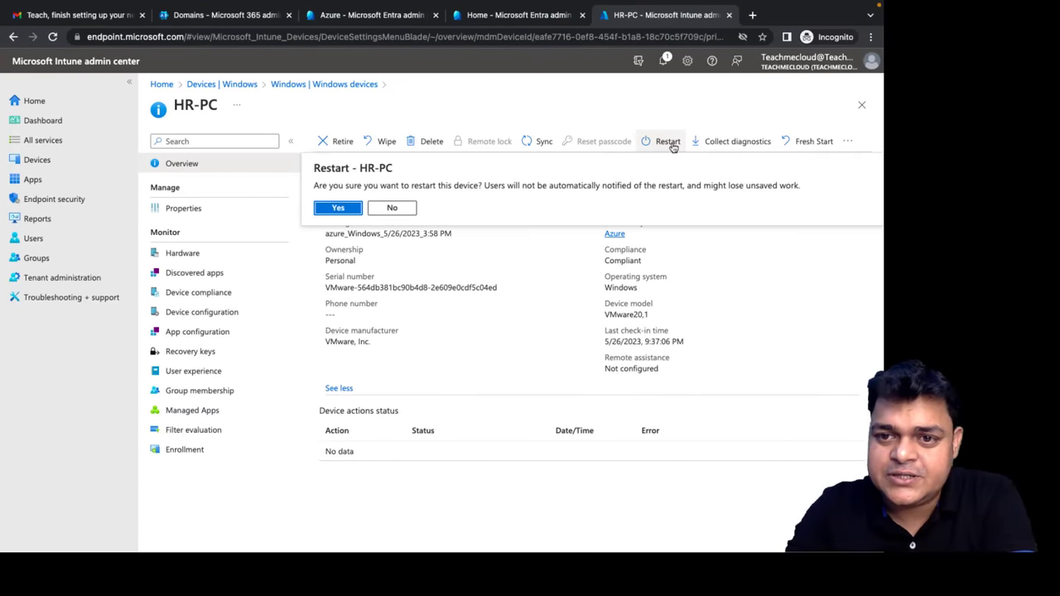
pyautogui.click(338, 209)
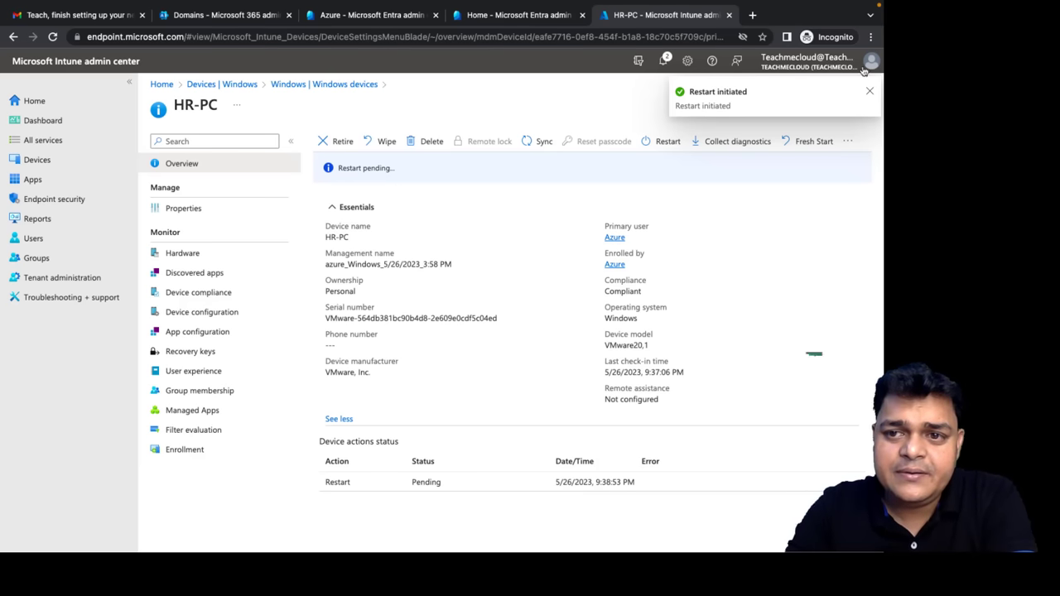
pyautogui.click(869, 93)
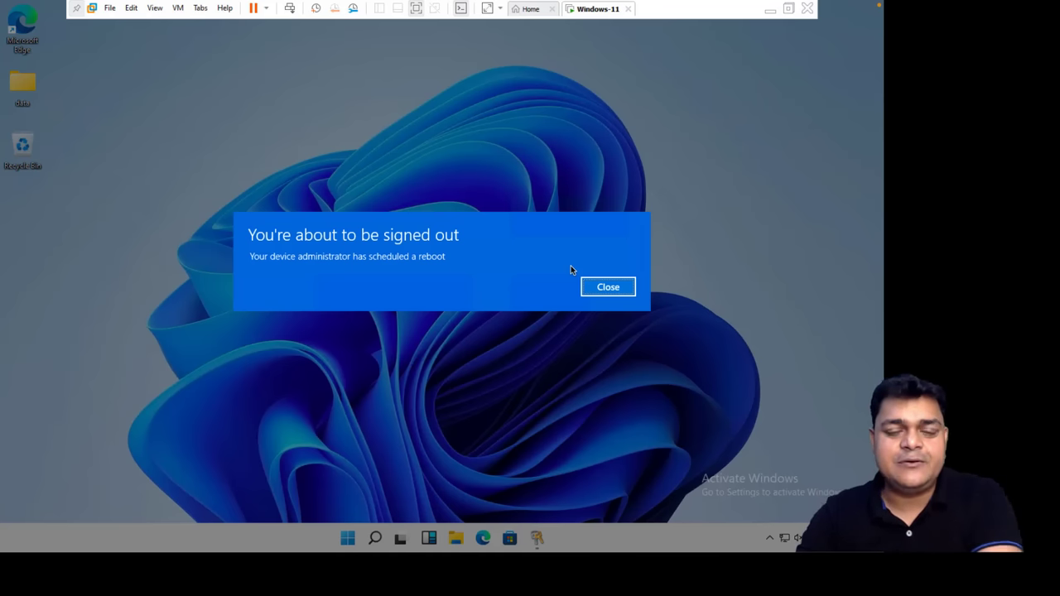
# Step: Close the VM's sign-out notice, minimise OneNote, and return to HR-PC's Intune page
pyautogui.click(602, 285)
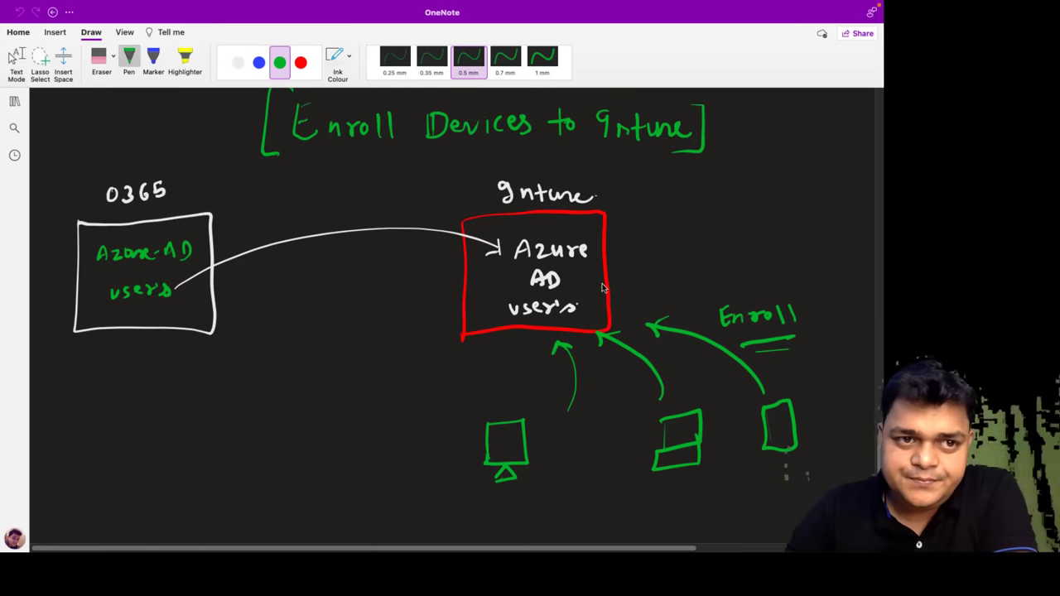
pyautogui.moveTo(33, 4)
pyautogui.click(34, 28)
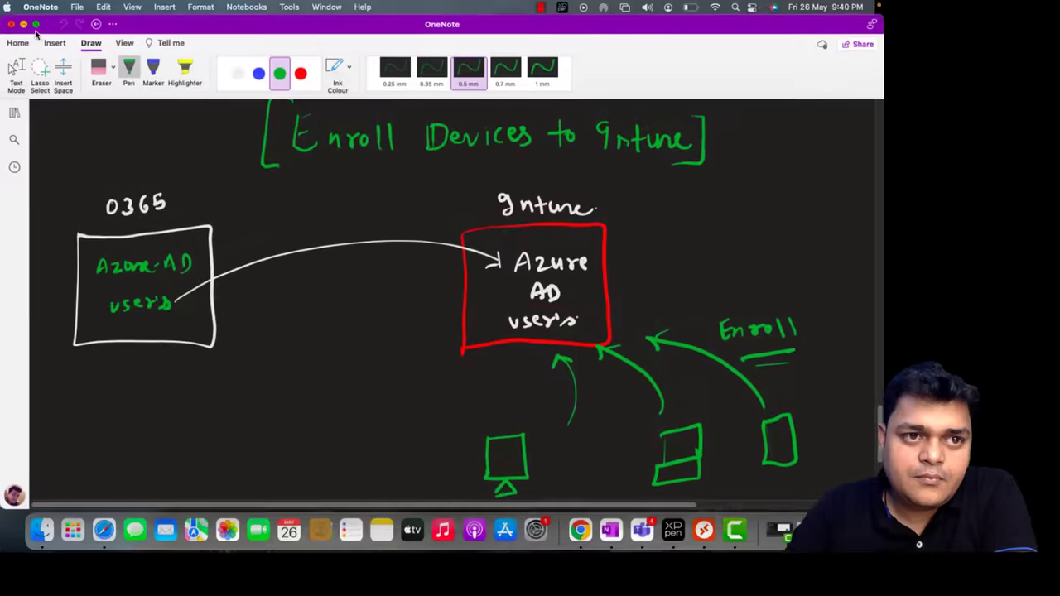
pyautogui.click(24, 26)
pyautogui.hotkey('ctrl', 'Right')
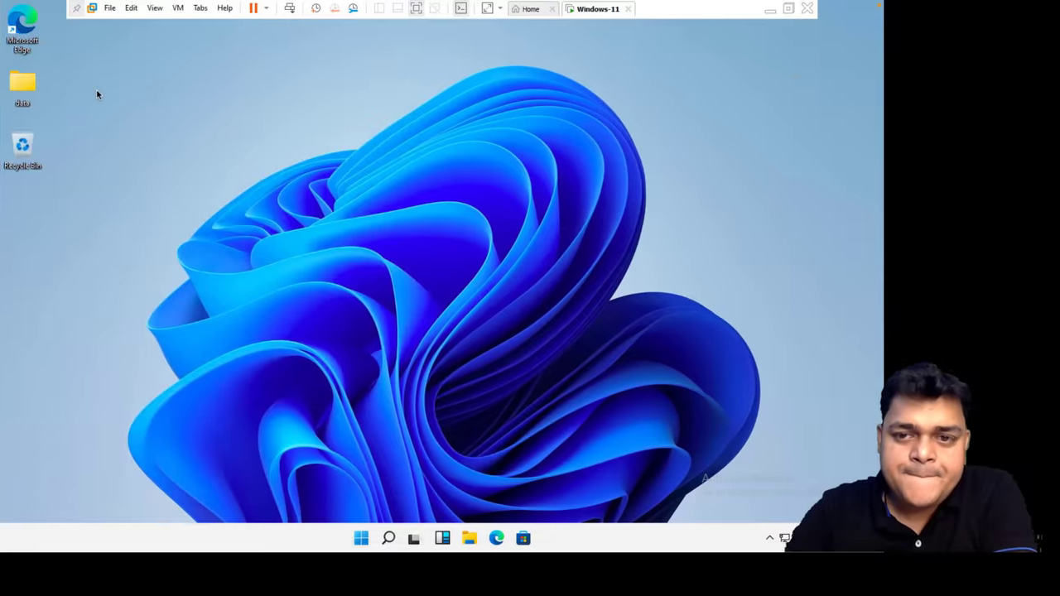
pyautogui.hotkey('ctrl', 'Right')
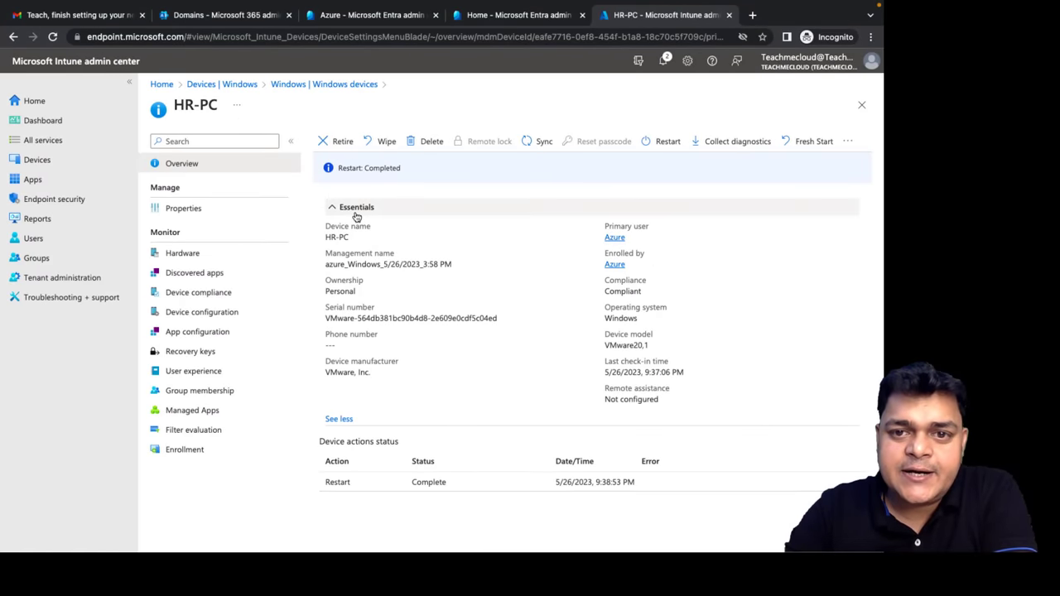
# Step: Check the Windows 11 VM after the restart and refresh its desktop repeatedly
pyautogui.hotkey('ctrl', 'Left')
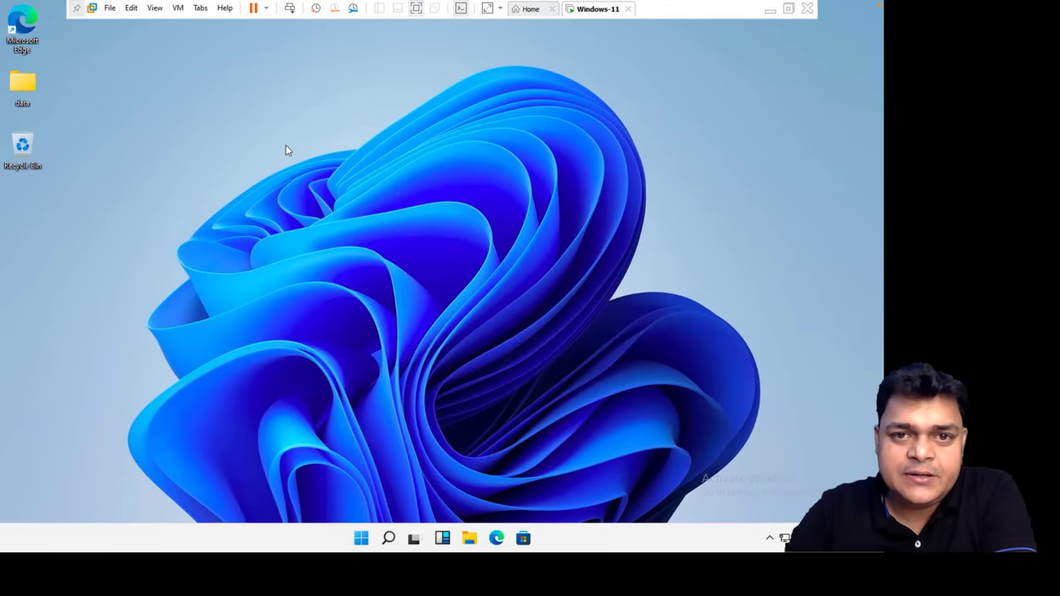
pyautogui.hotkey('ctrl', 'Right')
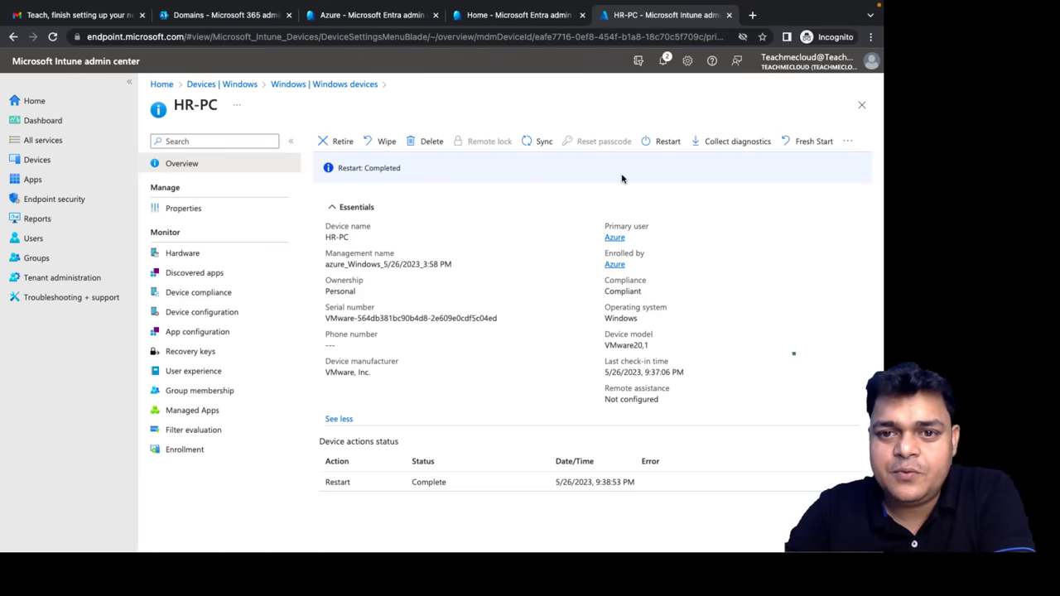
pyautogui.hotkey('ctrl', 'Left')
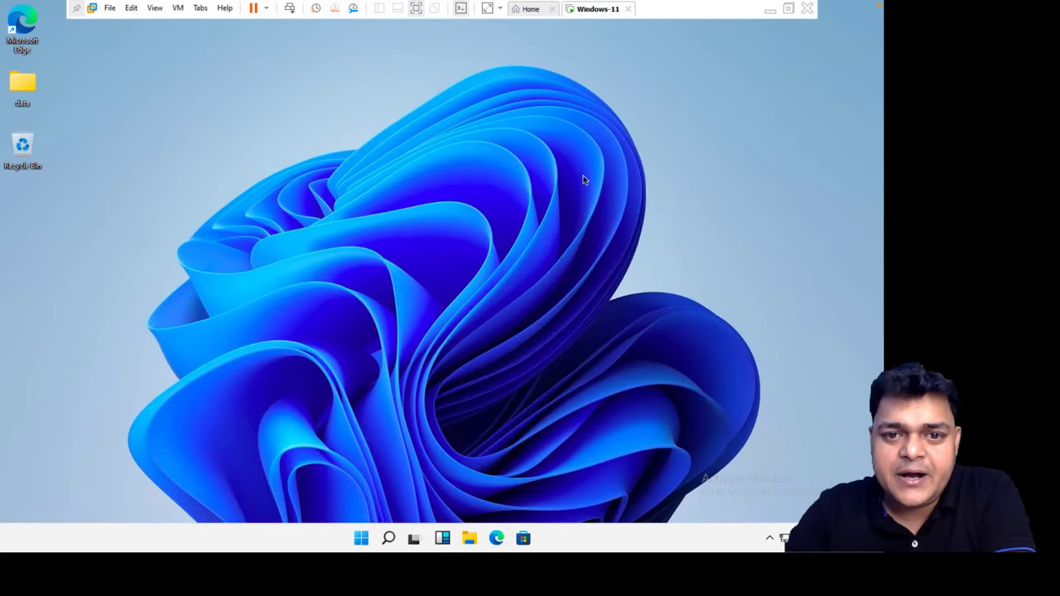
pyautogui.rightClick(472, 216)
pyautogui.click(504, 254)
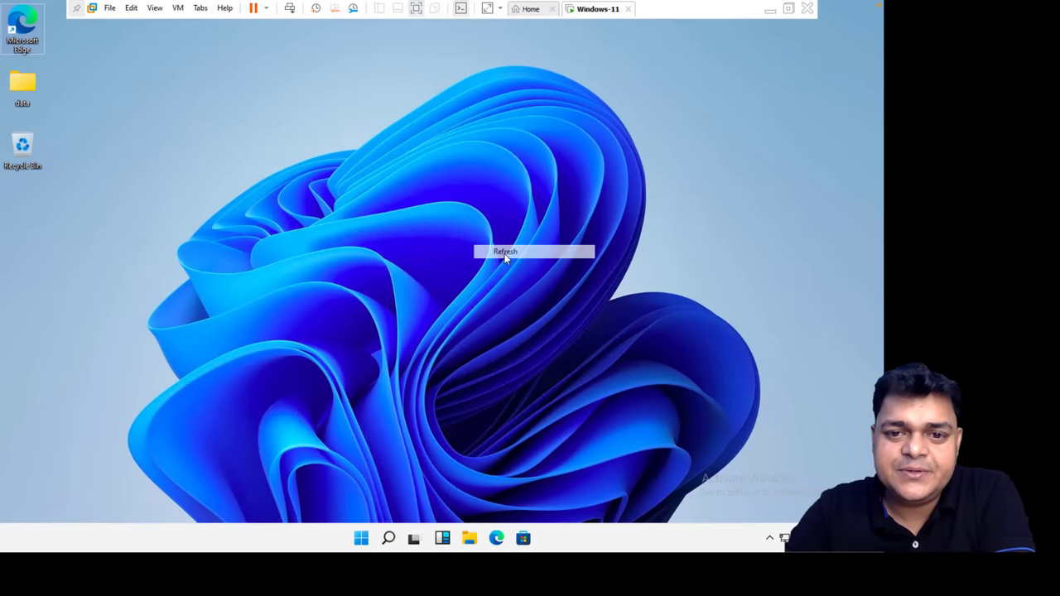
pyautogui.rightClick(475, 180)
pyautogui.click(506, 215)
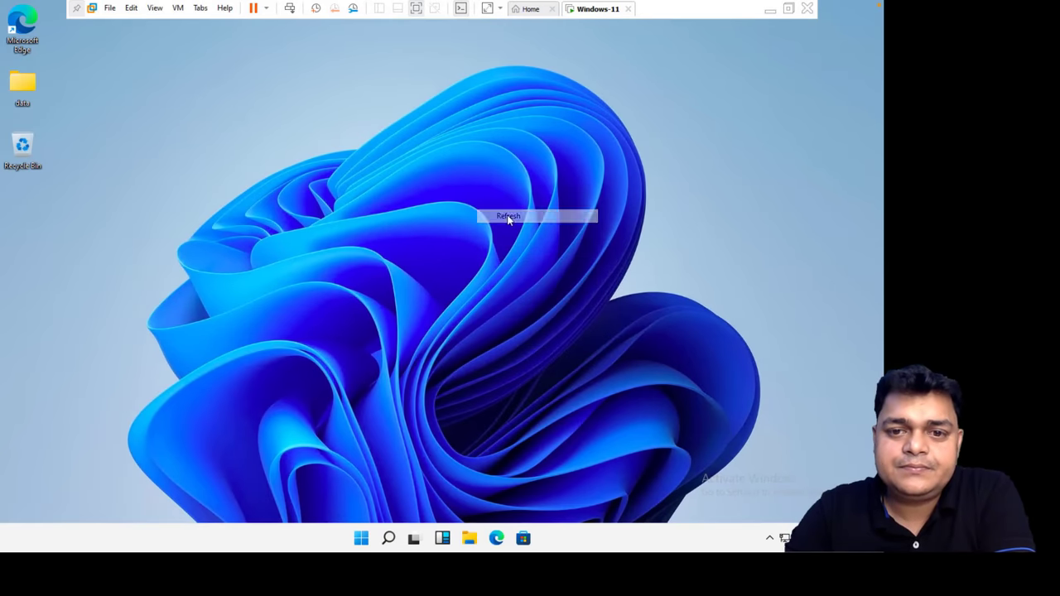
pyautogui.rightClick(508, 216)
pyautogui.click(542, 253)
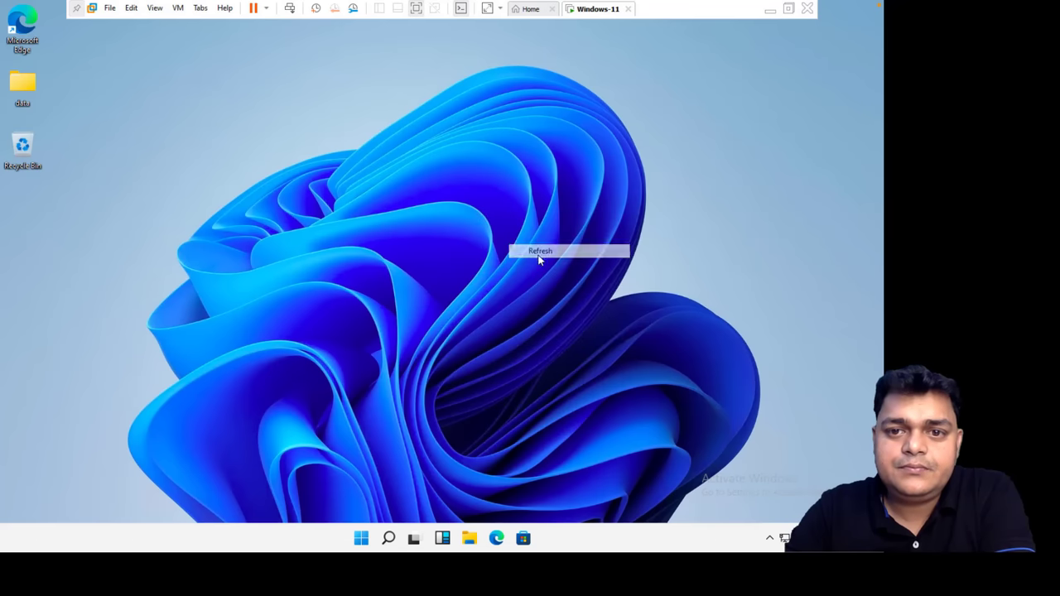
pyautogui.rightClick(504, 173)
pyautogui.click(536, 215)
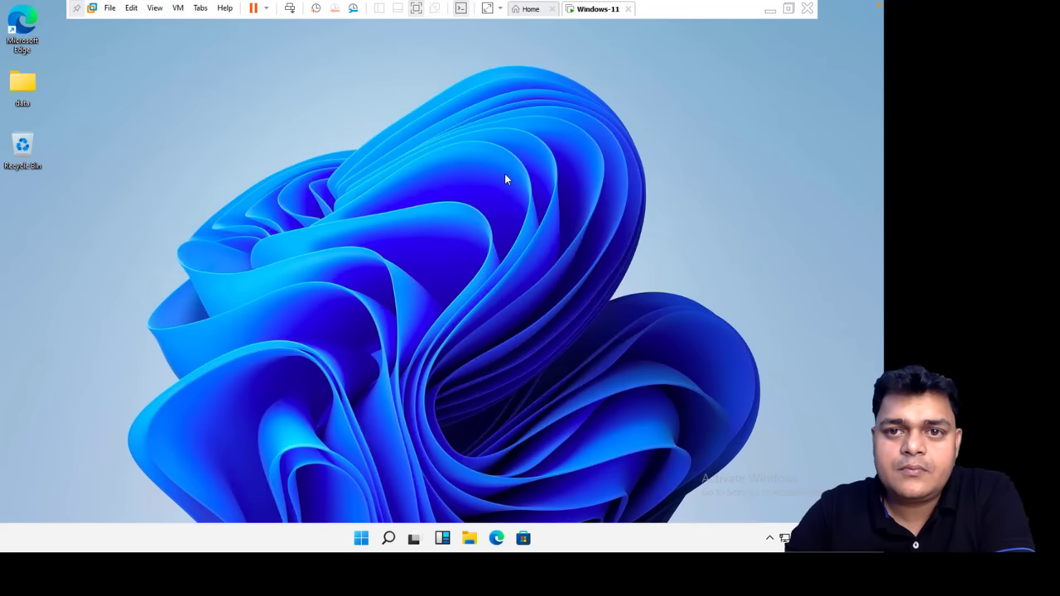
pyautogui.rightClick(505, 173)
pyautogui.click(533, 215)
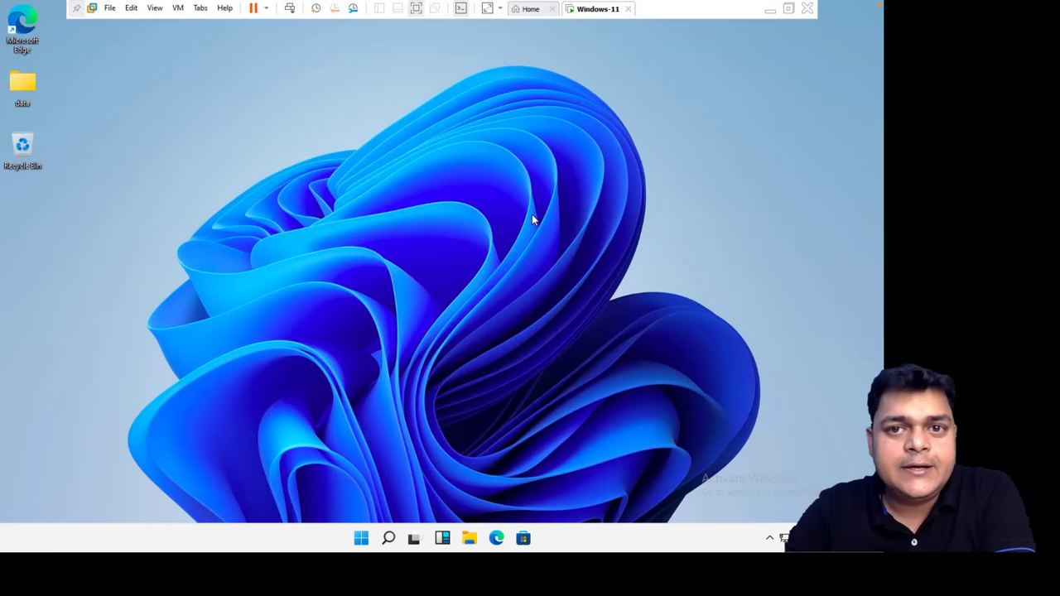
pyautogui.rightClick(532, 214)
pyautogui.click(561, 247)
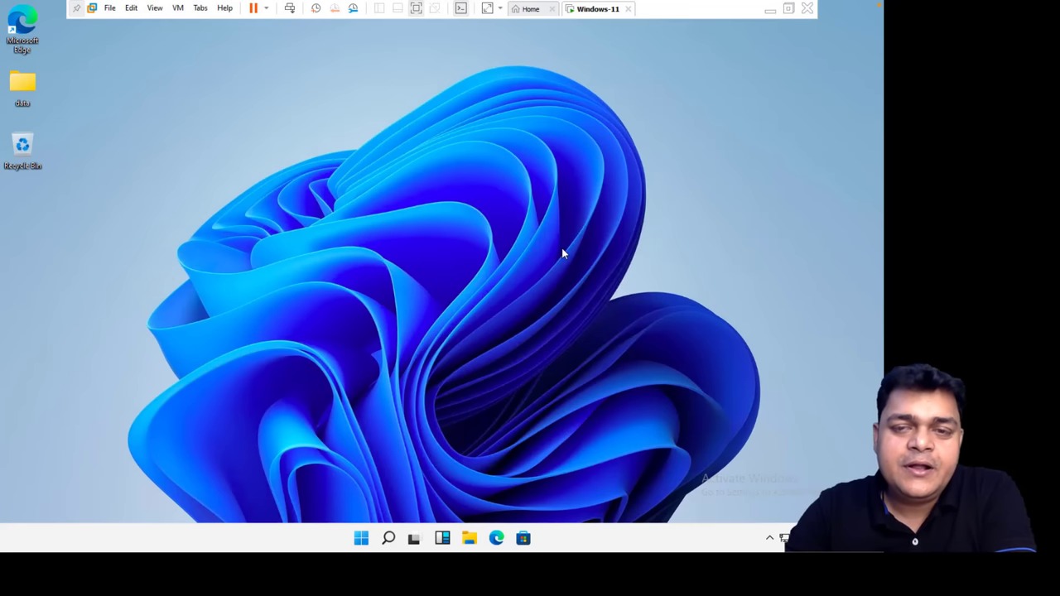
pyautogui.rightClick(561, 247)
pyautogui.click(586, 281)
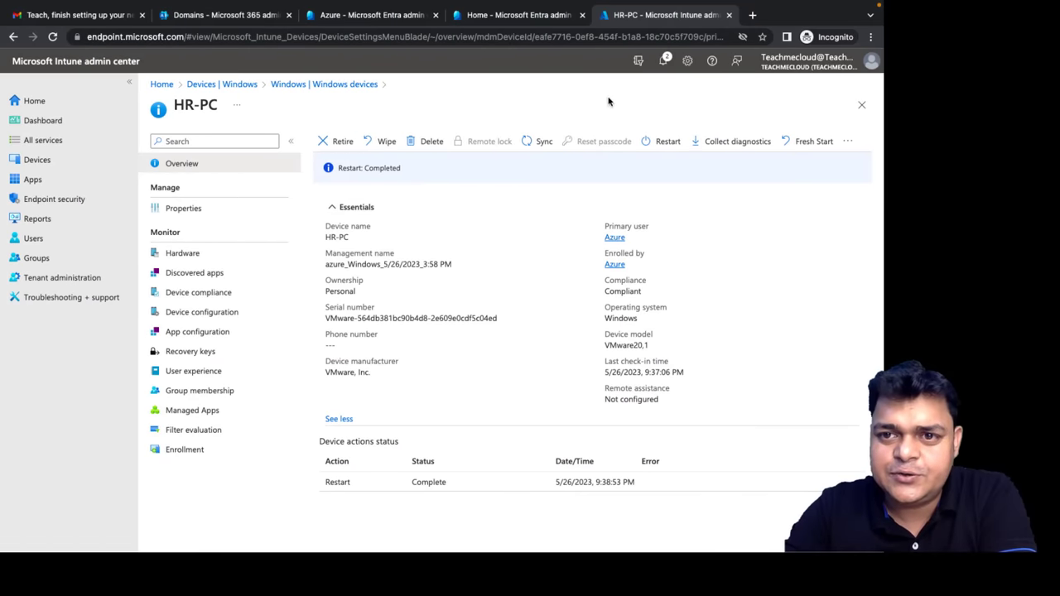
# Step: Check Intune's restart and sync notifications, refresh the VM desktop once more, and minimise VMware
pyautogui.click(665, 62)
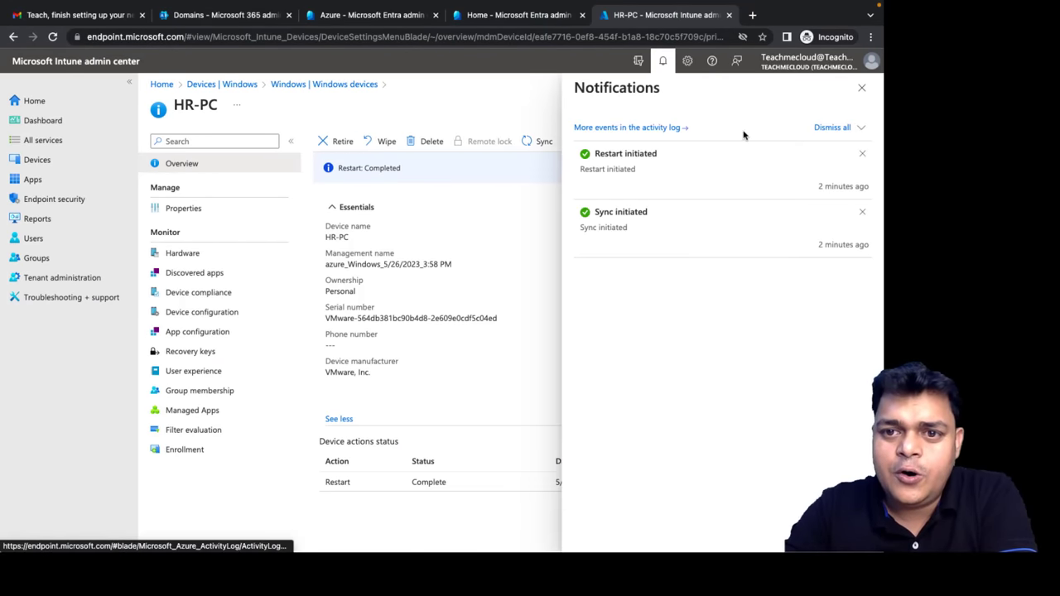
pyautogui.click(862, 87)
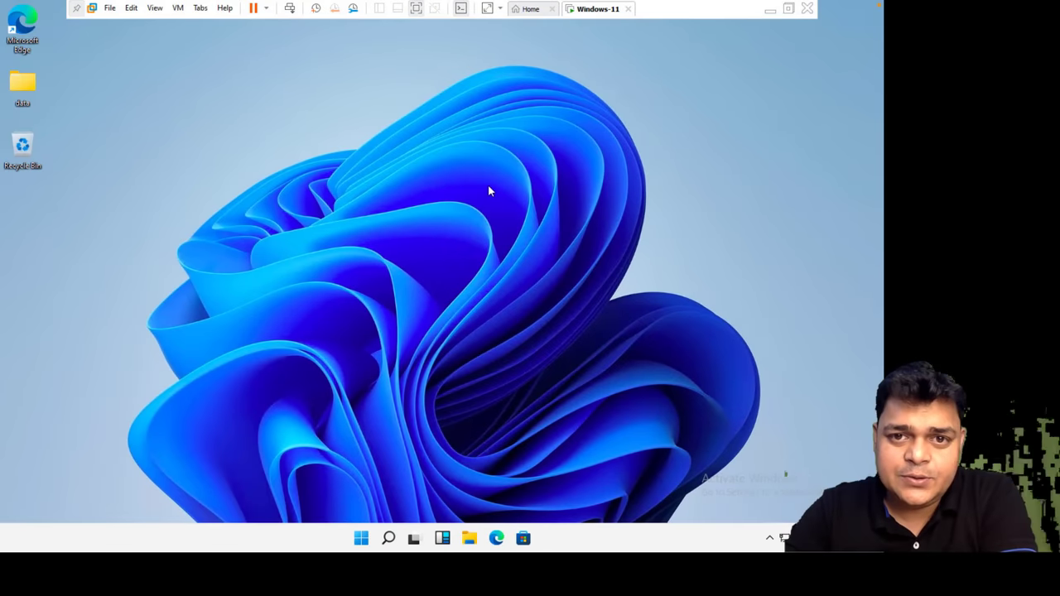
pyautogui.rightClick(487, 183)
pyautogui.click(523, 224)
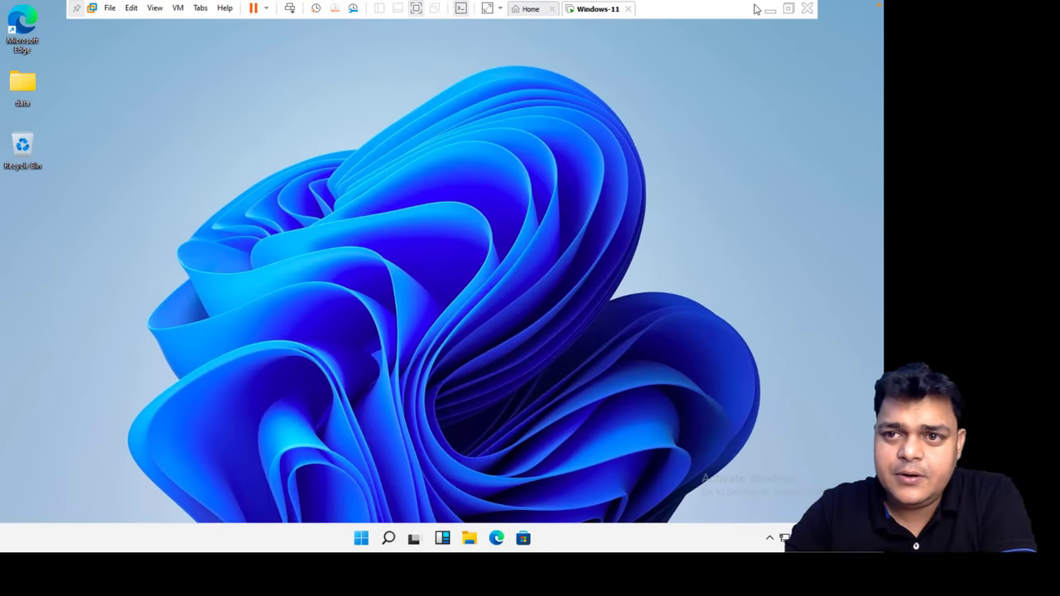
pyautogui.click(769, 10)
# Step: Launch a new Paint window with mspaint and draw a dark red rectangle
pyautogui.press('super+r')
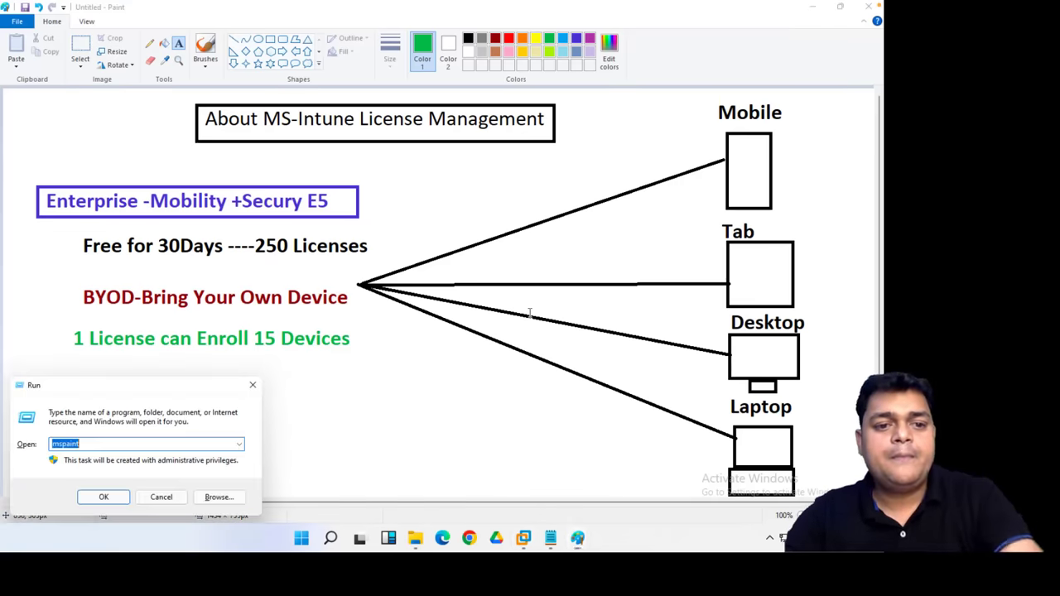
pyautogui.press('Return')
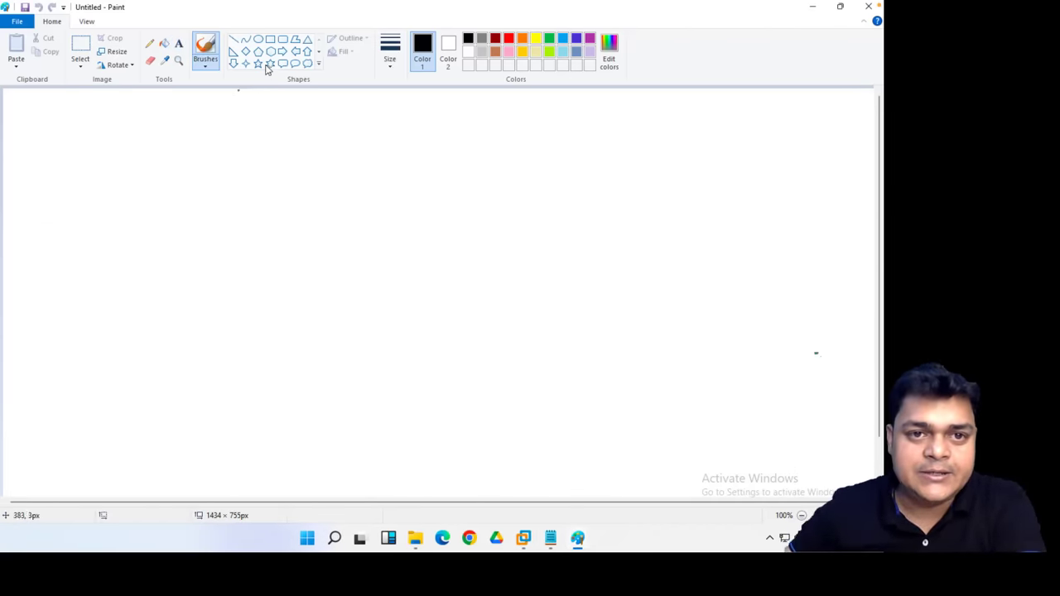
pyautogui.click(270, 39)
pyautogui.moveTo(278, 110); pyautogui.dragTo(424, 191)
pyautogui.moveTo(363, 157); pyautogui.dragTo(393, 183)
pyautogui.click(495, 38)
# Step: Add the title 'Enrollment Method' above the box and colour it green
pyautogui.click(179, 44)
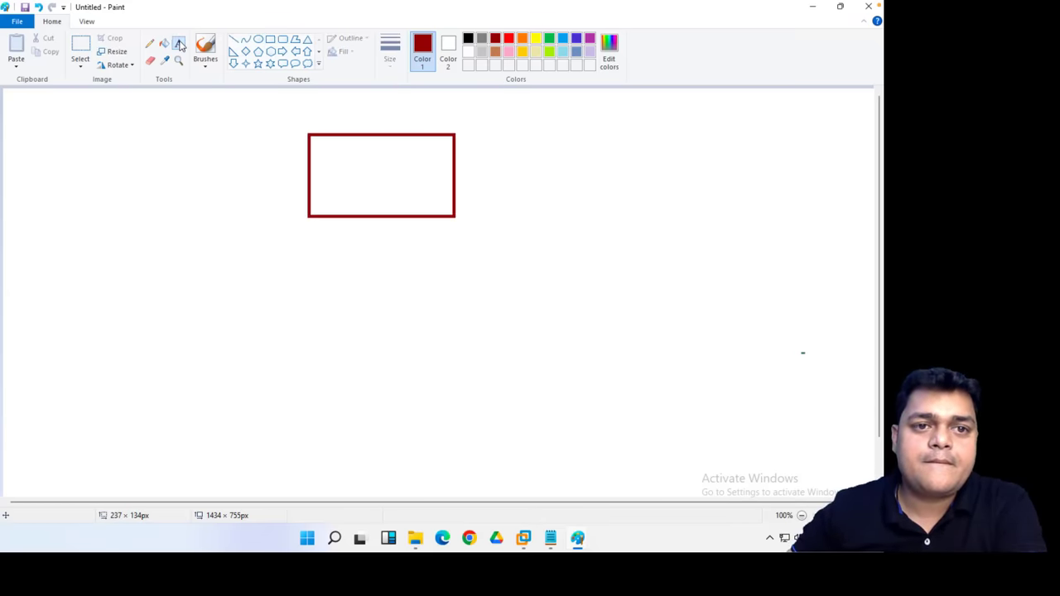
pyautogui.click(280, 98)
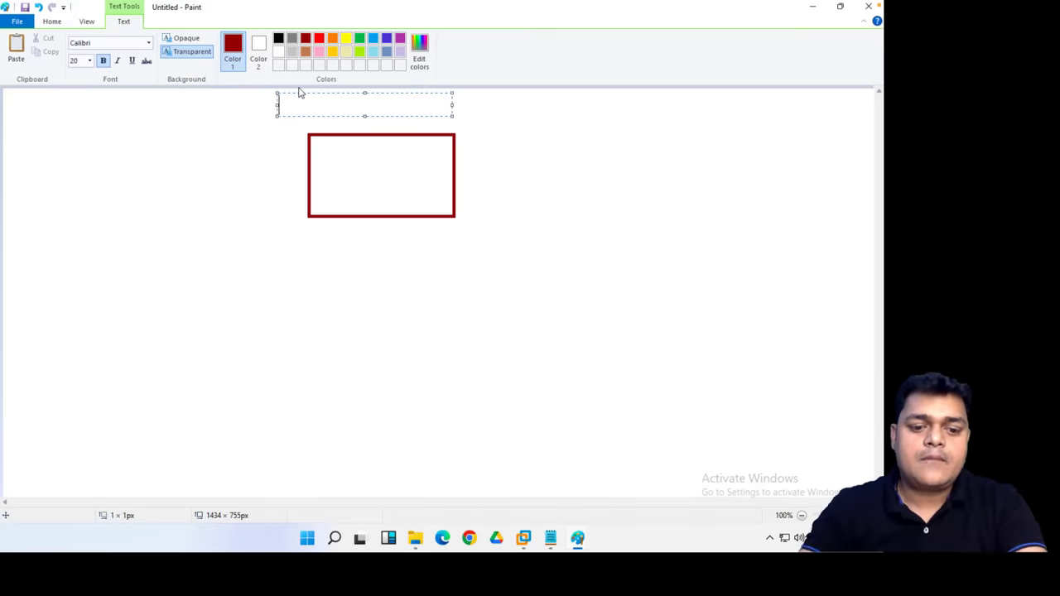
pyautogui.write('En')
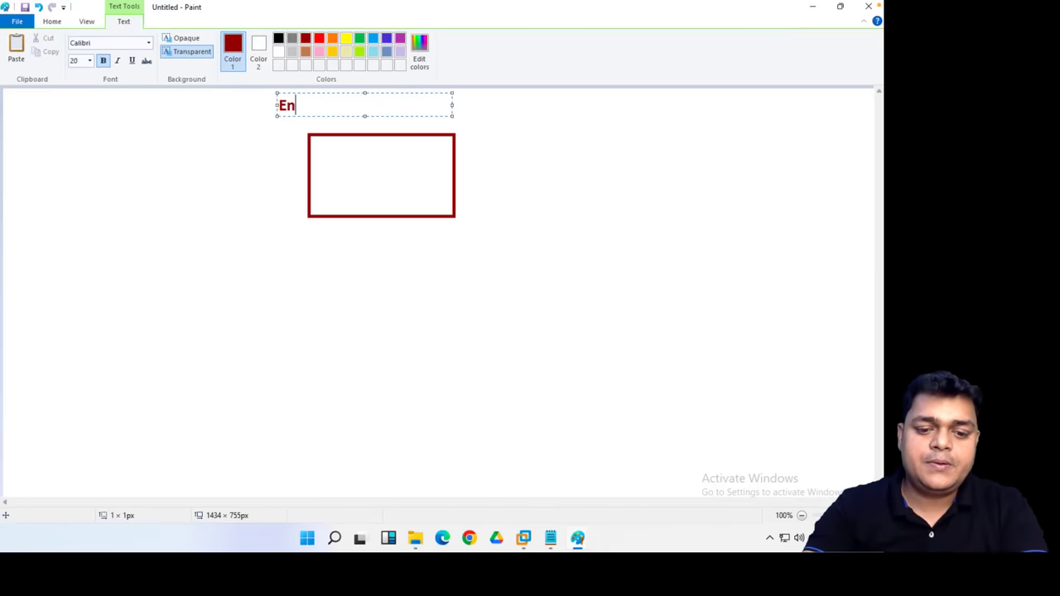
pyautogui.write('rollment Method')
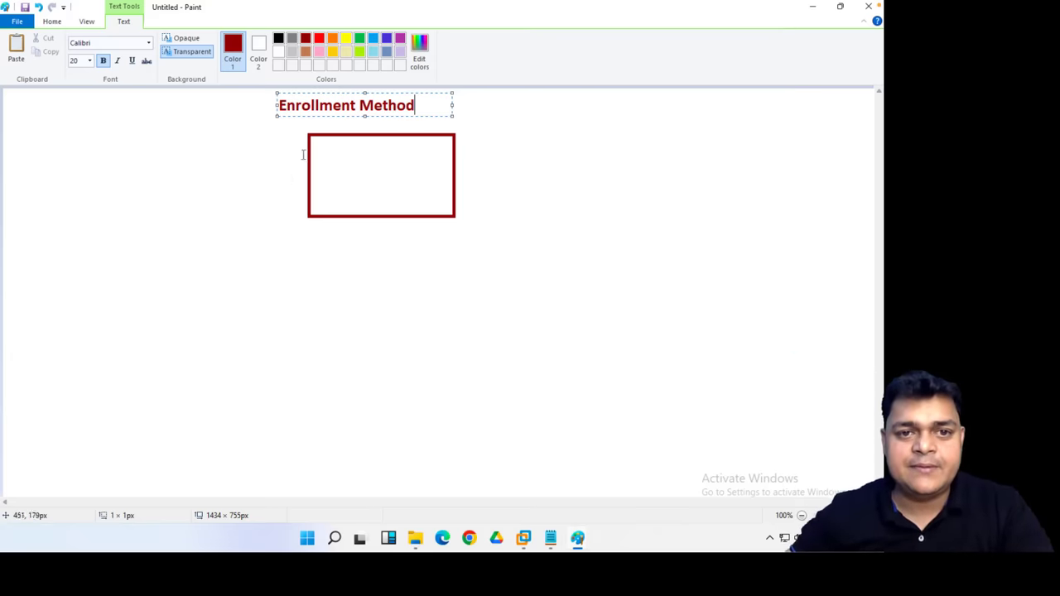
pyautogui.moveTo(450, 115); pyautogui.dragTo(513, 130)
pyautogui.moveTo(276, 113); pyautogui.dragTo(313, 112)
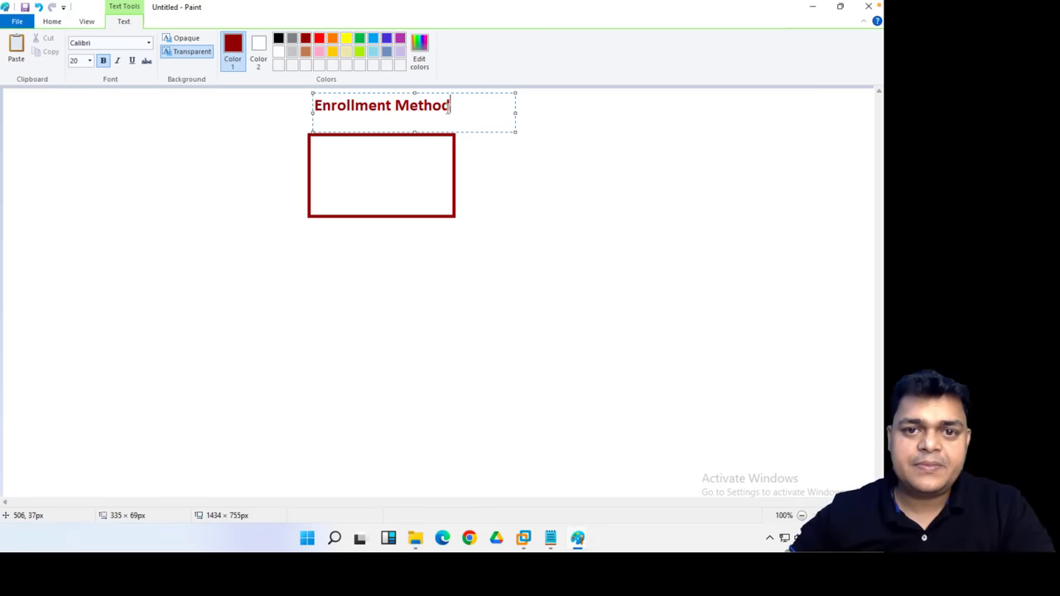
pyautogui.moveTo(451, 105); pyautogui.dragTo(299, 102)
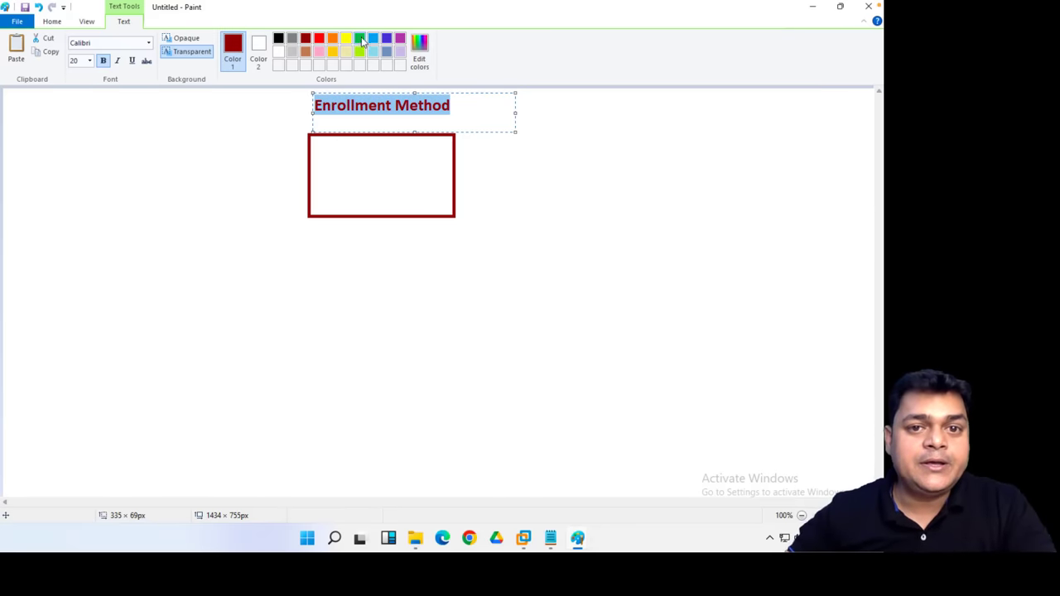
pyautogui.click(361, 38)
pyautogui.click(439, 243)
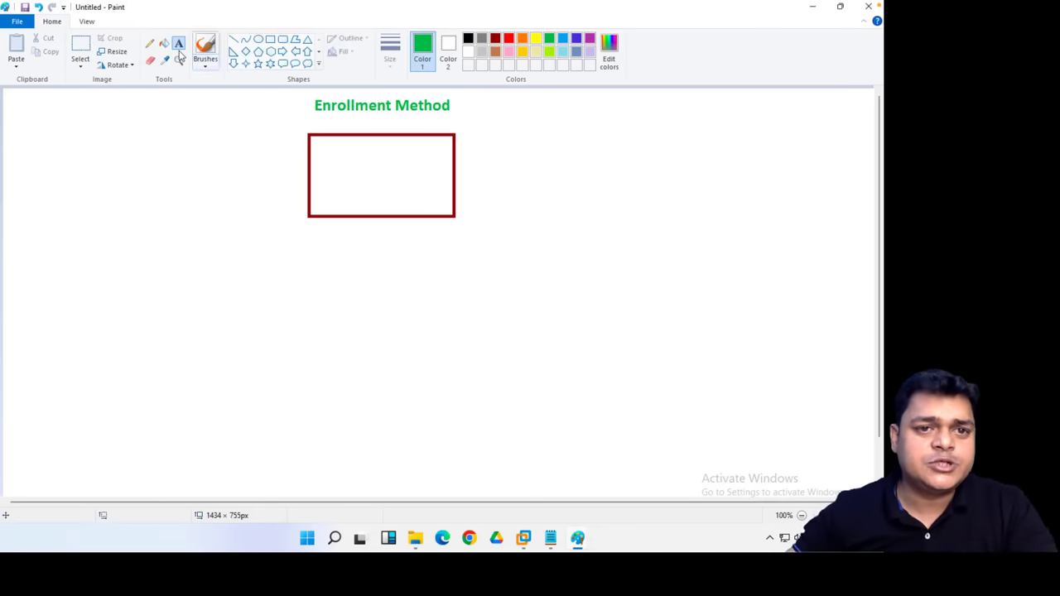
# Step: Add the label 'Using MDM Discovery URL' on the left side of the canvas
pyautogui.click(55, 286)
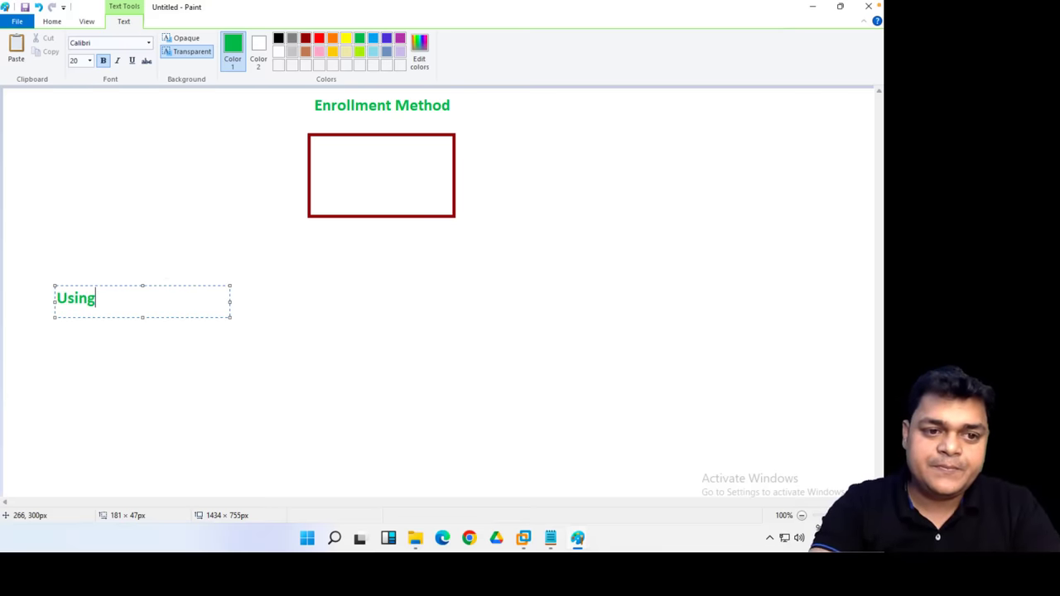
pyautogui.write('MDM Disco')
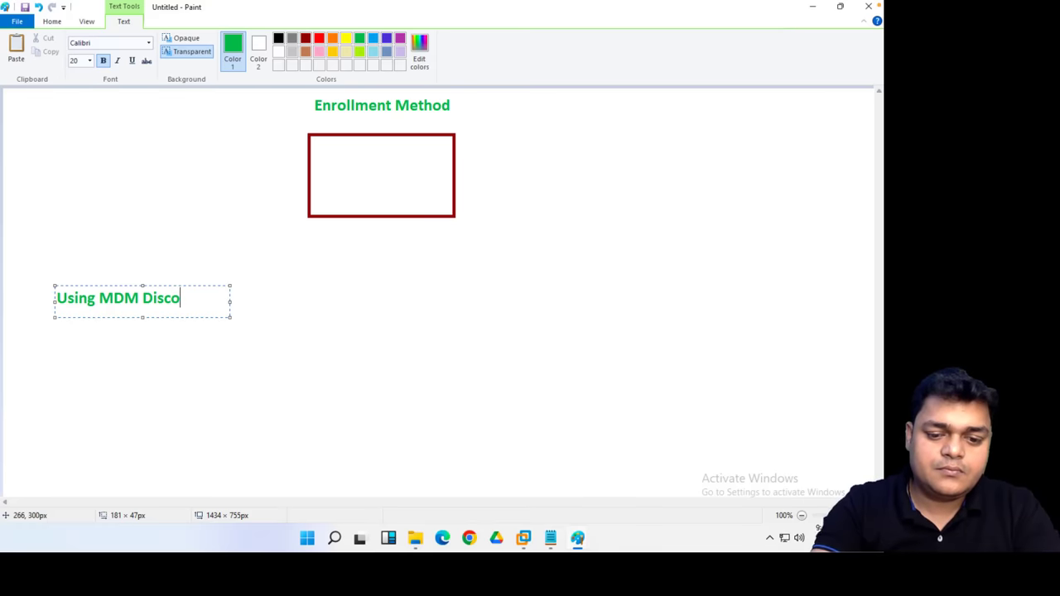
pyautogui.write('very URL')
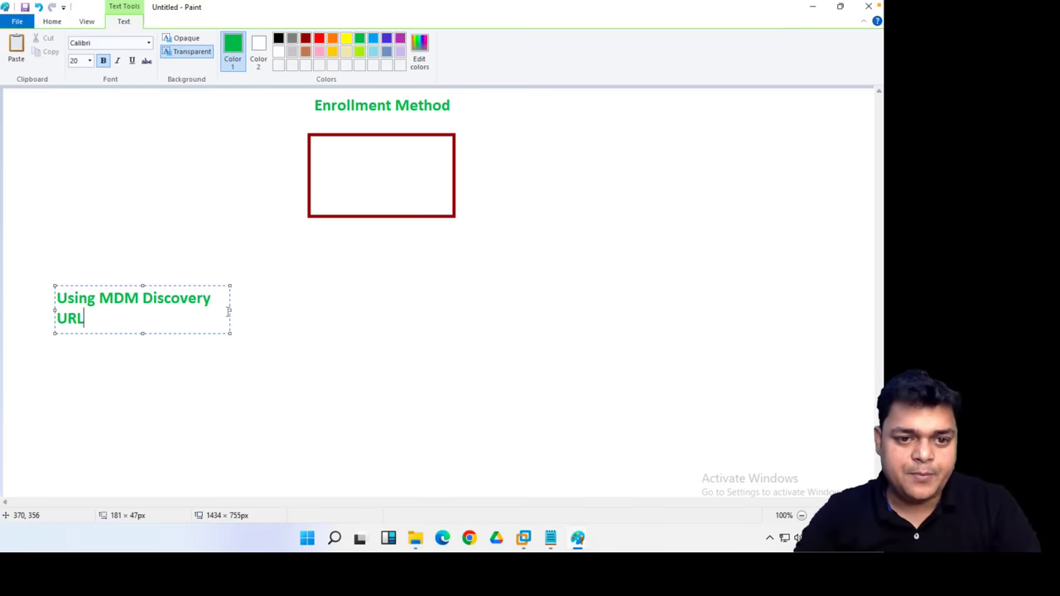
pyautogui.moveTo(231, 311); pyautogui.dragTo(322, 310)
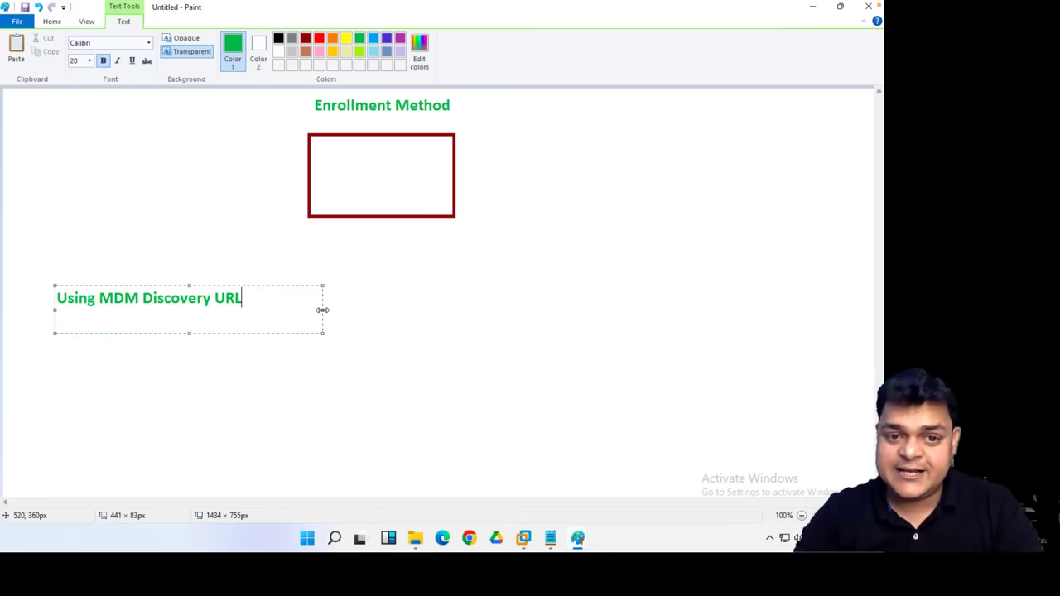
pyautogui.click(356, 300)
pyautogui.click(352, 300)
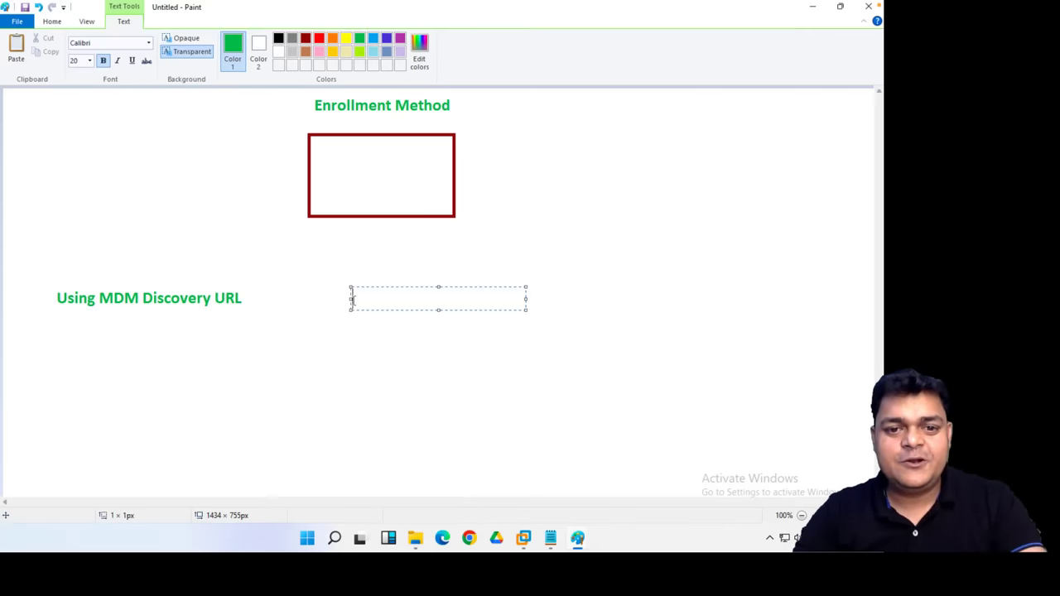